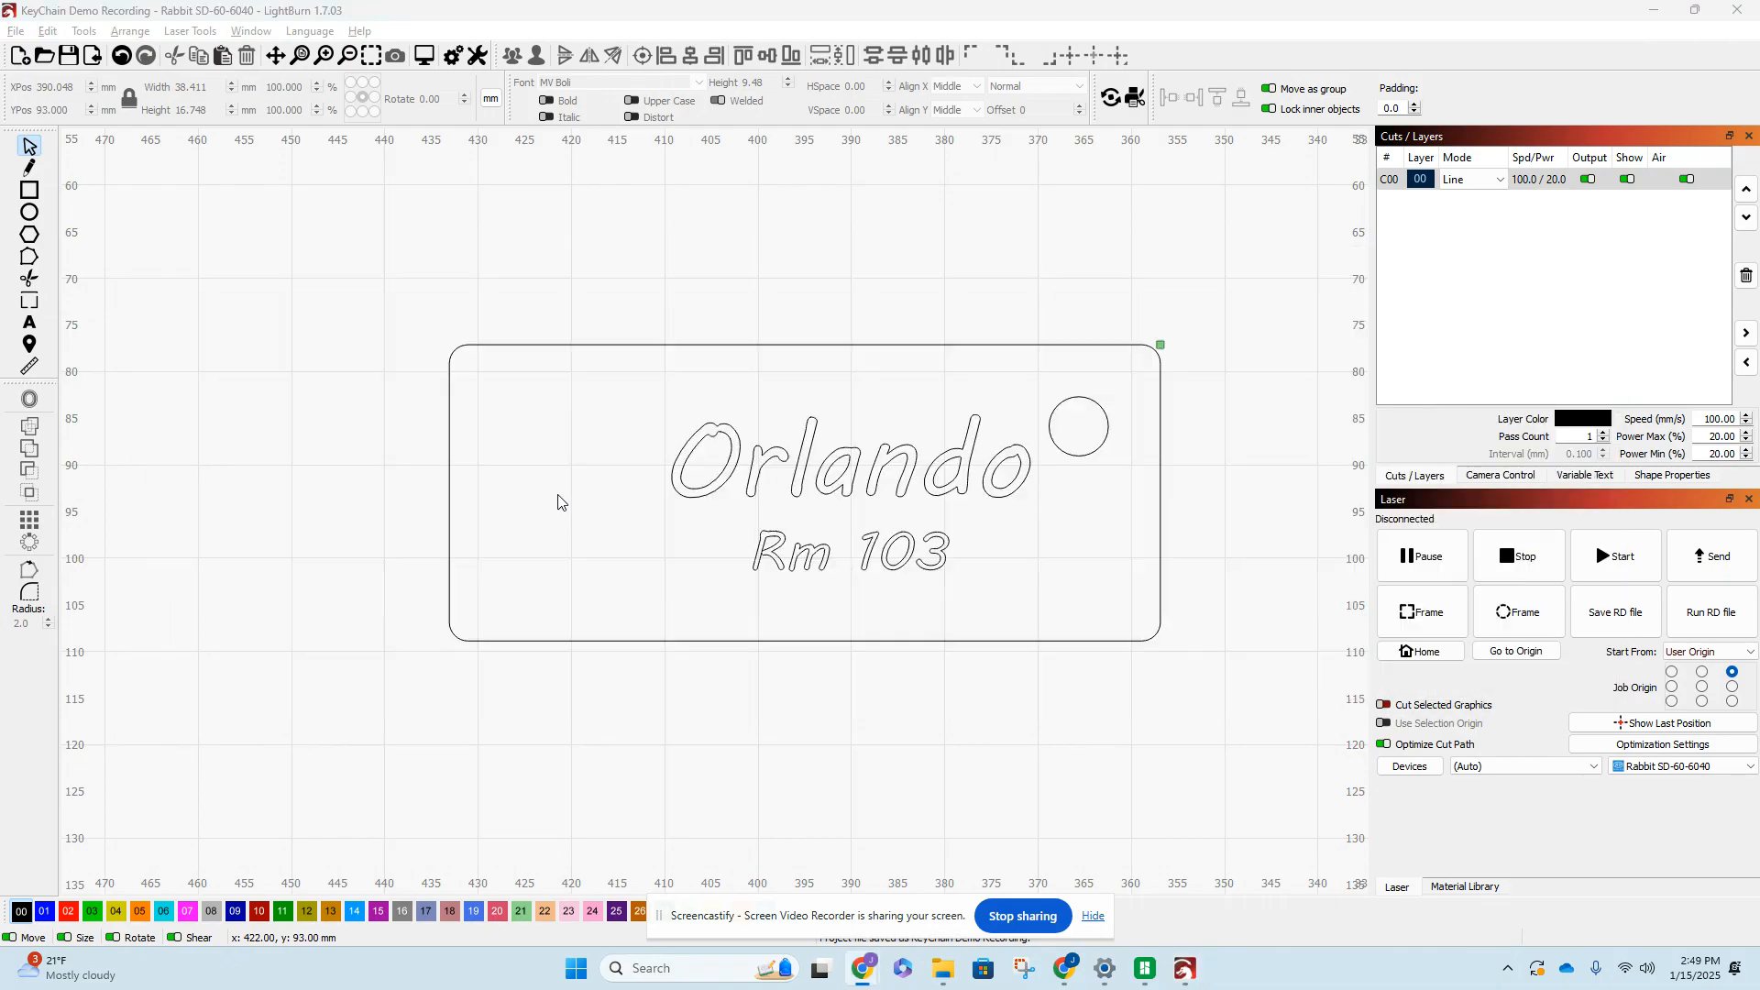
- Switch to the key chain assignment page in Chrome and examine the example design, the hawk logo and the other clipart options
{"action": "key", "text": "alt+Tab"}
{"action": "key", "text": "alt+Tab"}
{"action": "key", "text": "alt+Tab"}
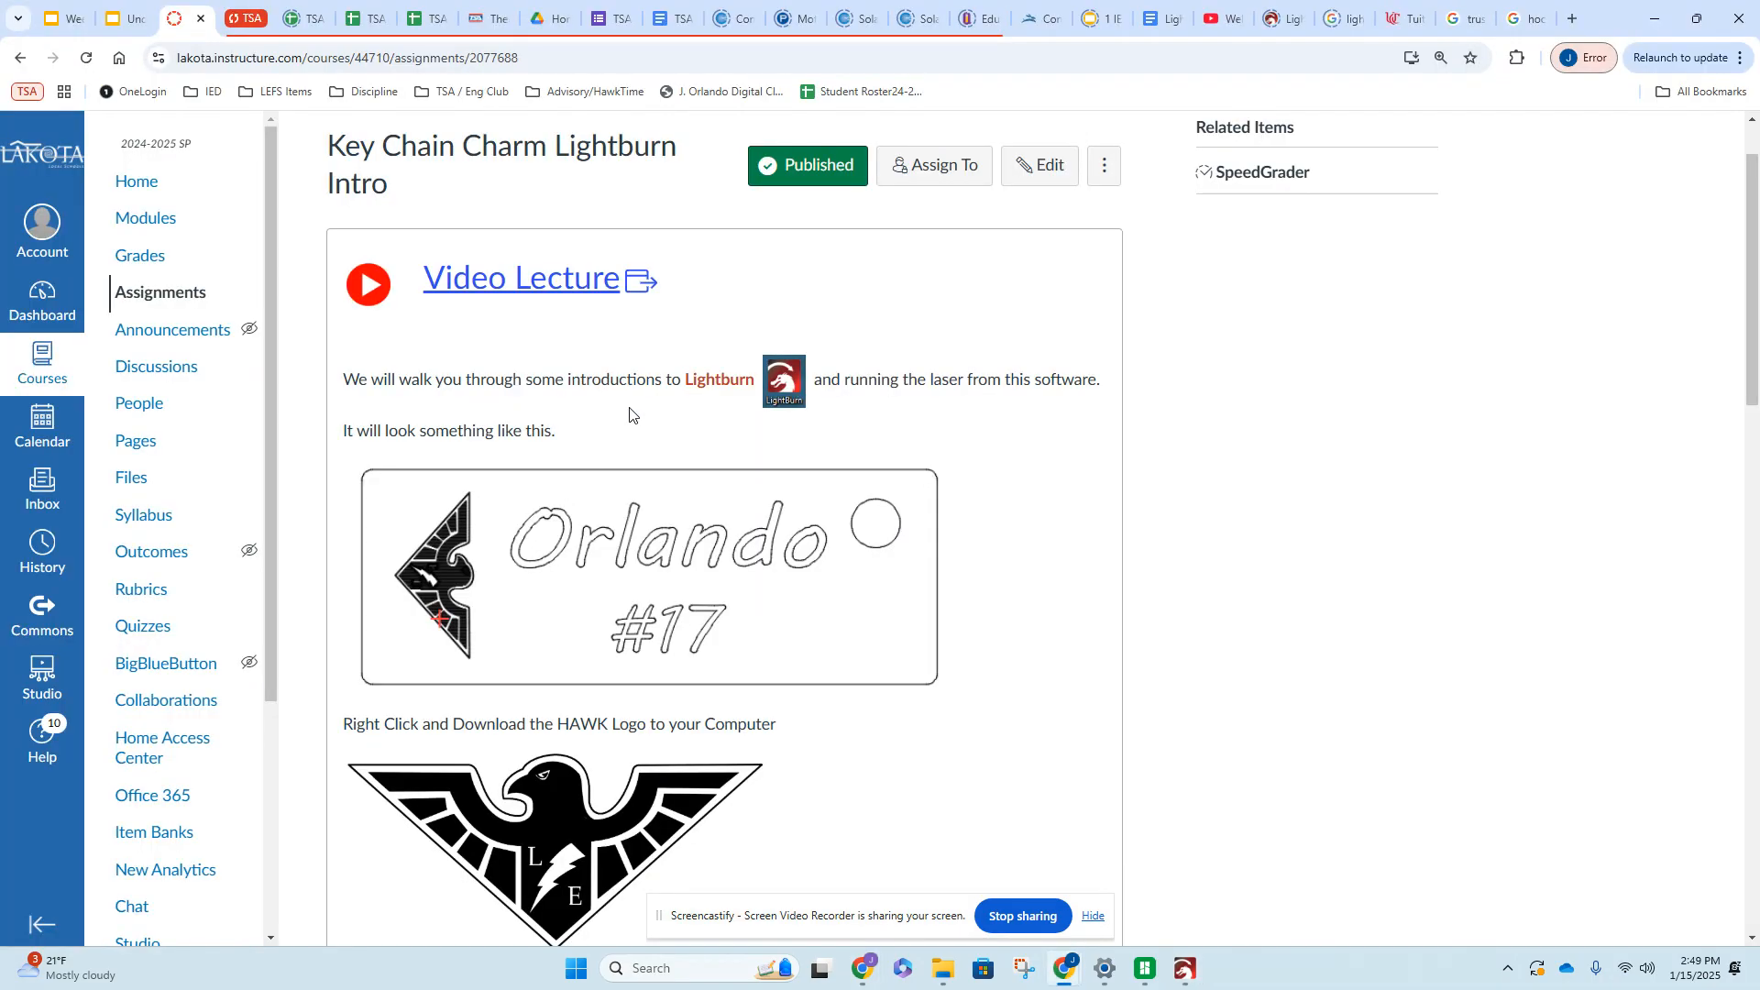
{"action": "scroll", "coordinate": [582, 452], "scroll_direction": "down", "scroll_amount": 3}
{"action": "scroll", "coordinate": [865, 385], "scroll_direction": "up", "scroll_amount": 1}
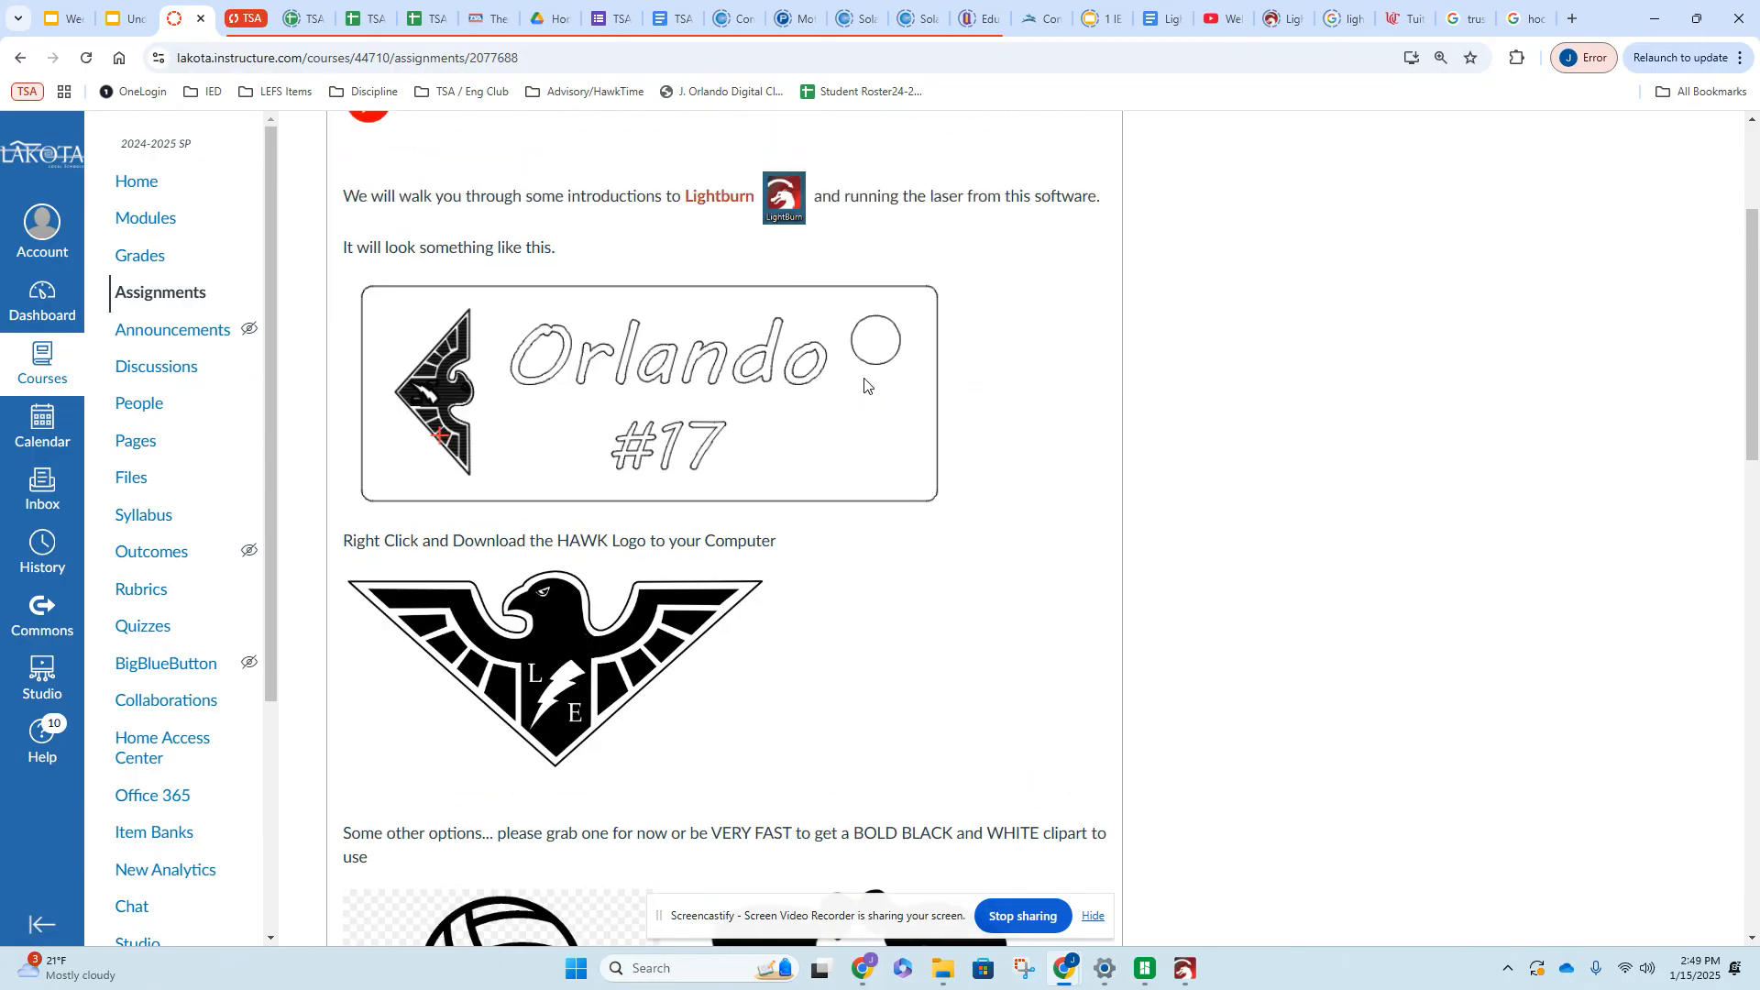
{"action": "scroll", "coordinate": [864, 385], "scroll_direction": "down", "scroll_amount": 8}
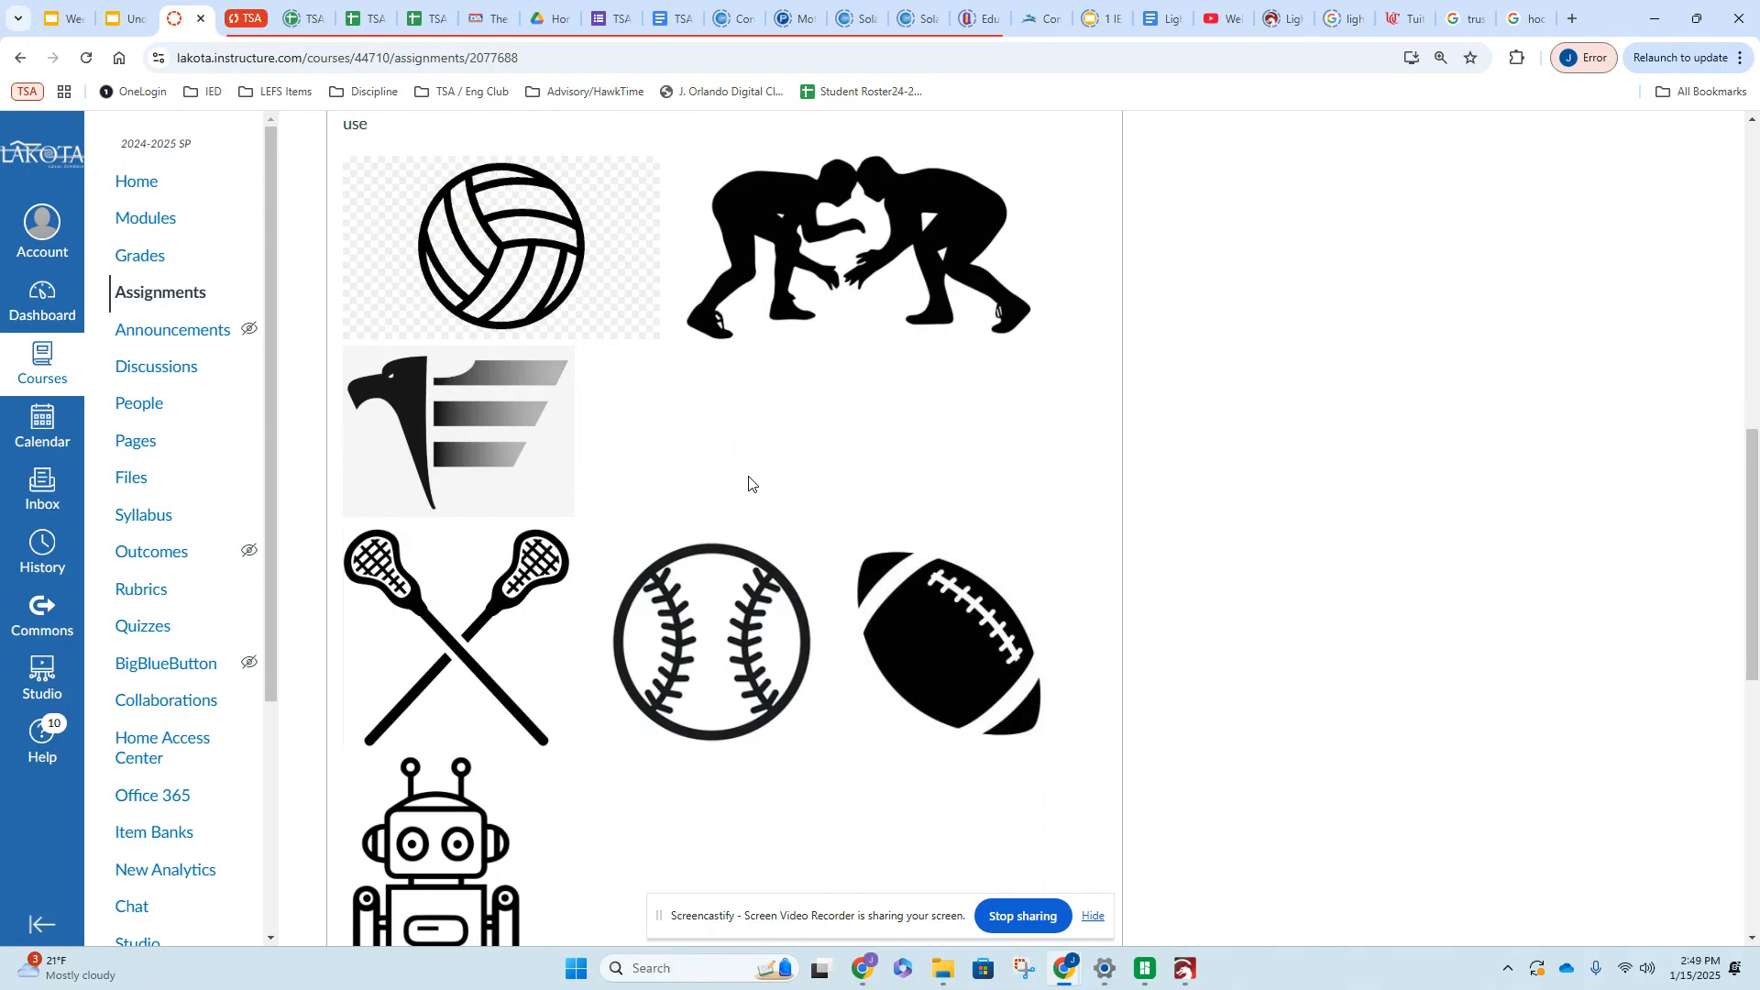
{"action": "scroll", "coordinate": [749, 483], "scroll_direction": "down", "scroll_amount": 1}
{"action": "scroll", "coordinate": [749, 481], "scroll_direction": "down", "scroll_amount": 1}
{"action": "scroll", "coordinate": [749, 481], "scroll_direction": "up", "scroll_amount": 5}
{"action": "scroll", "coordinate": [748, 475], "scroll_direction": "up", "scroll_amount": 3}
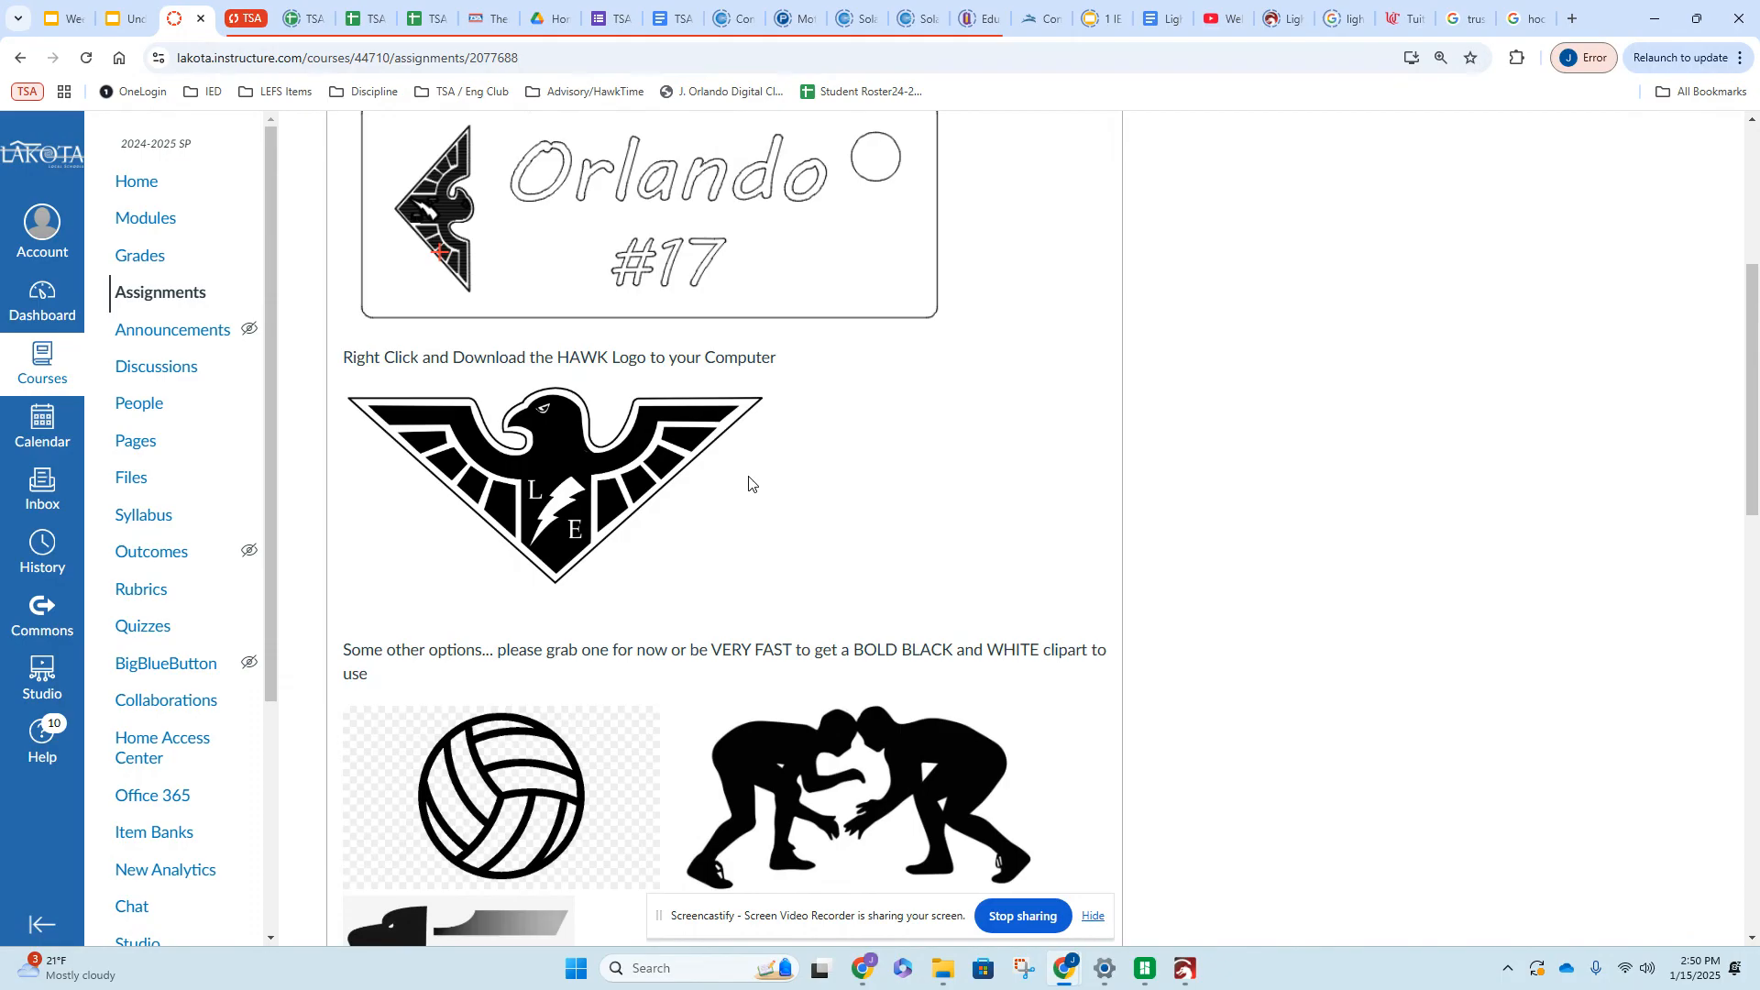
{"action": "scroll", "coordinate": [748, 484], "scroll_direction": "down", "scroll_amount": 3}
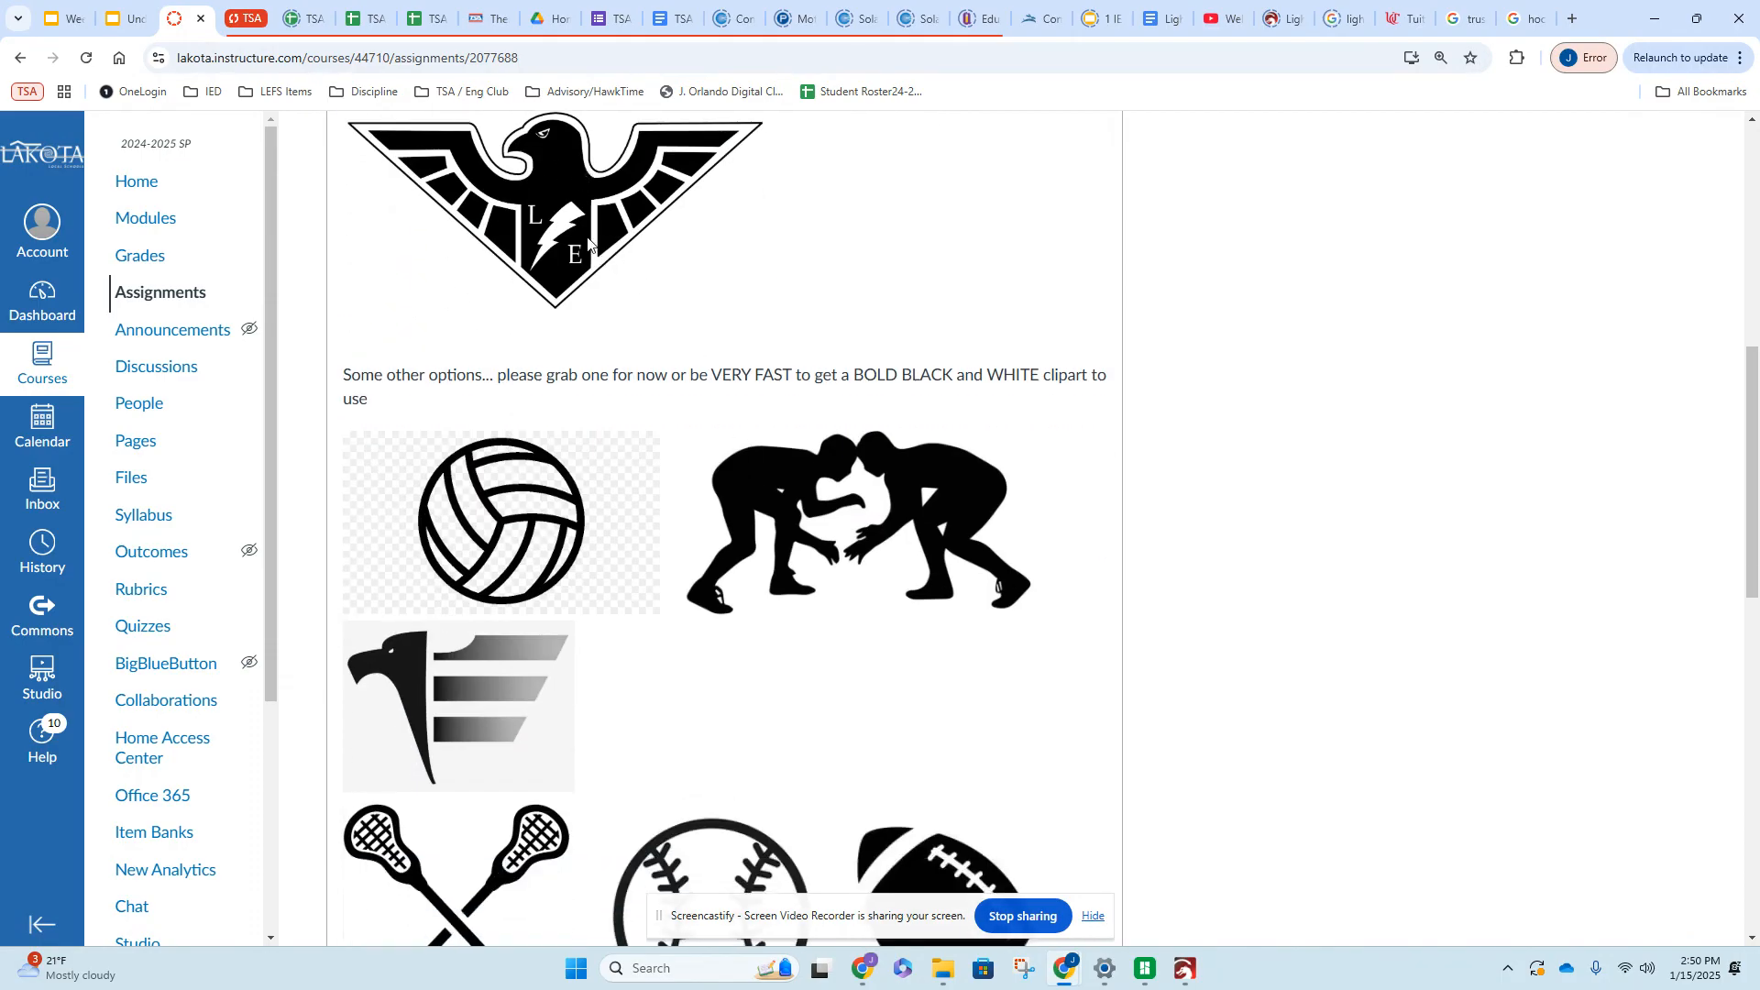
{"action": "scroll", "coordinate": [596, 292], "scroll_direction": "up", "scroll_amount": 2}
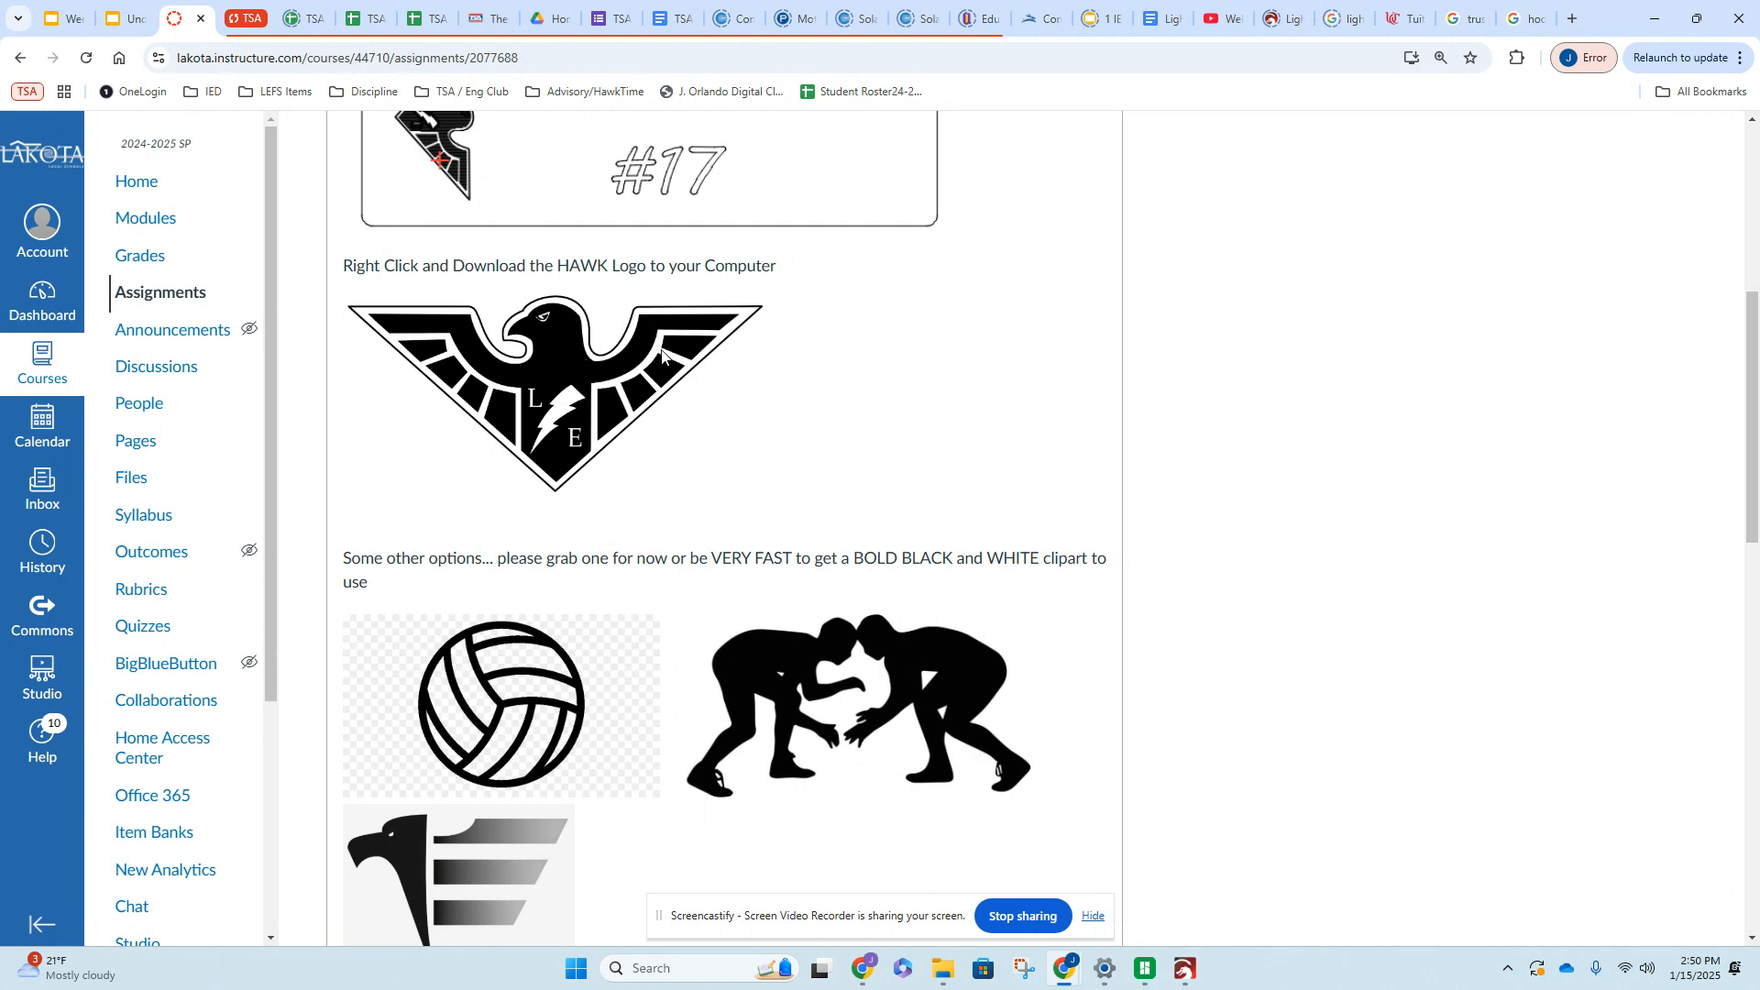
{"action": "scroll", "coordinate": [560, 390], "scroll_direction": "down", "scroll_amount": 1}
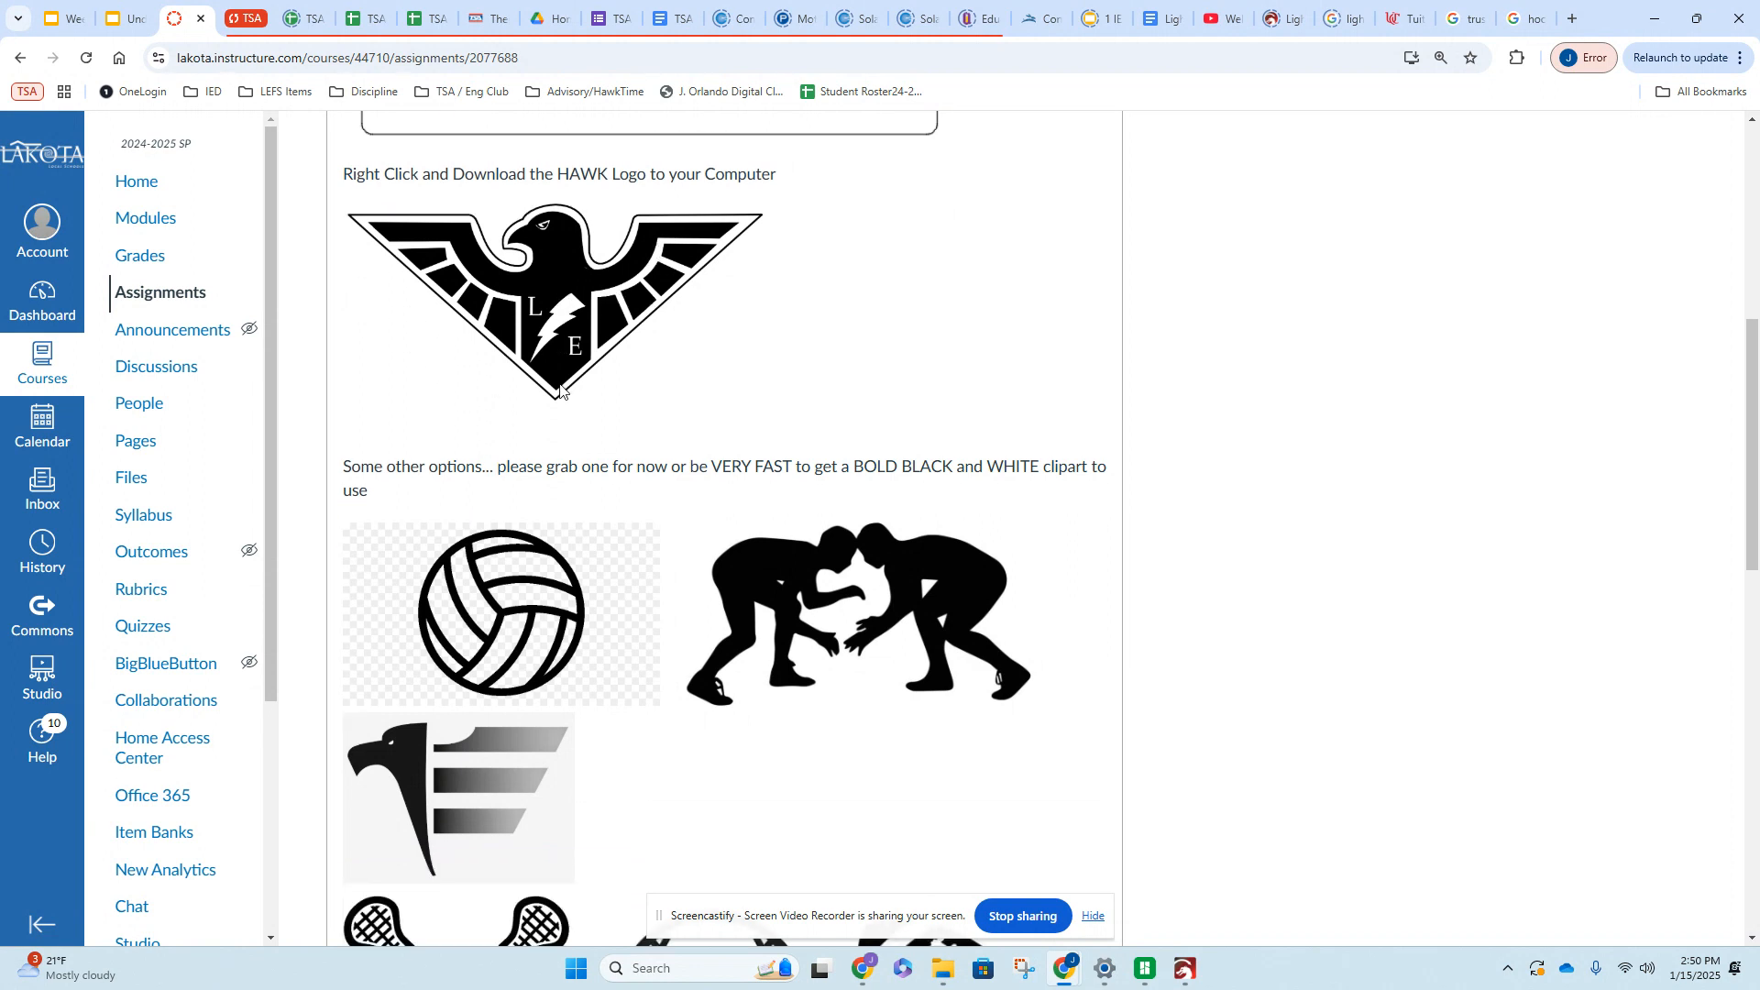
{"action": "scroll", "coordinate": [560, 390], "scroll_direction": "down", "scroll_amount": 1}
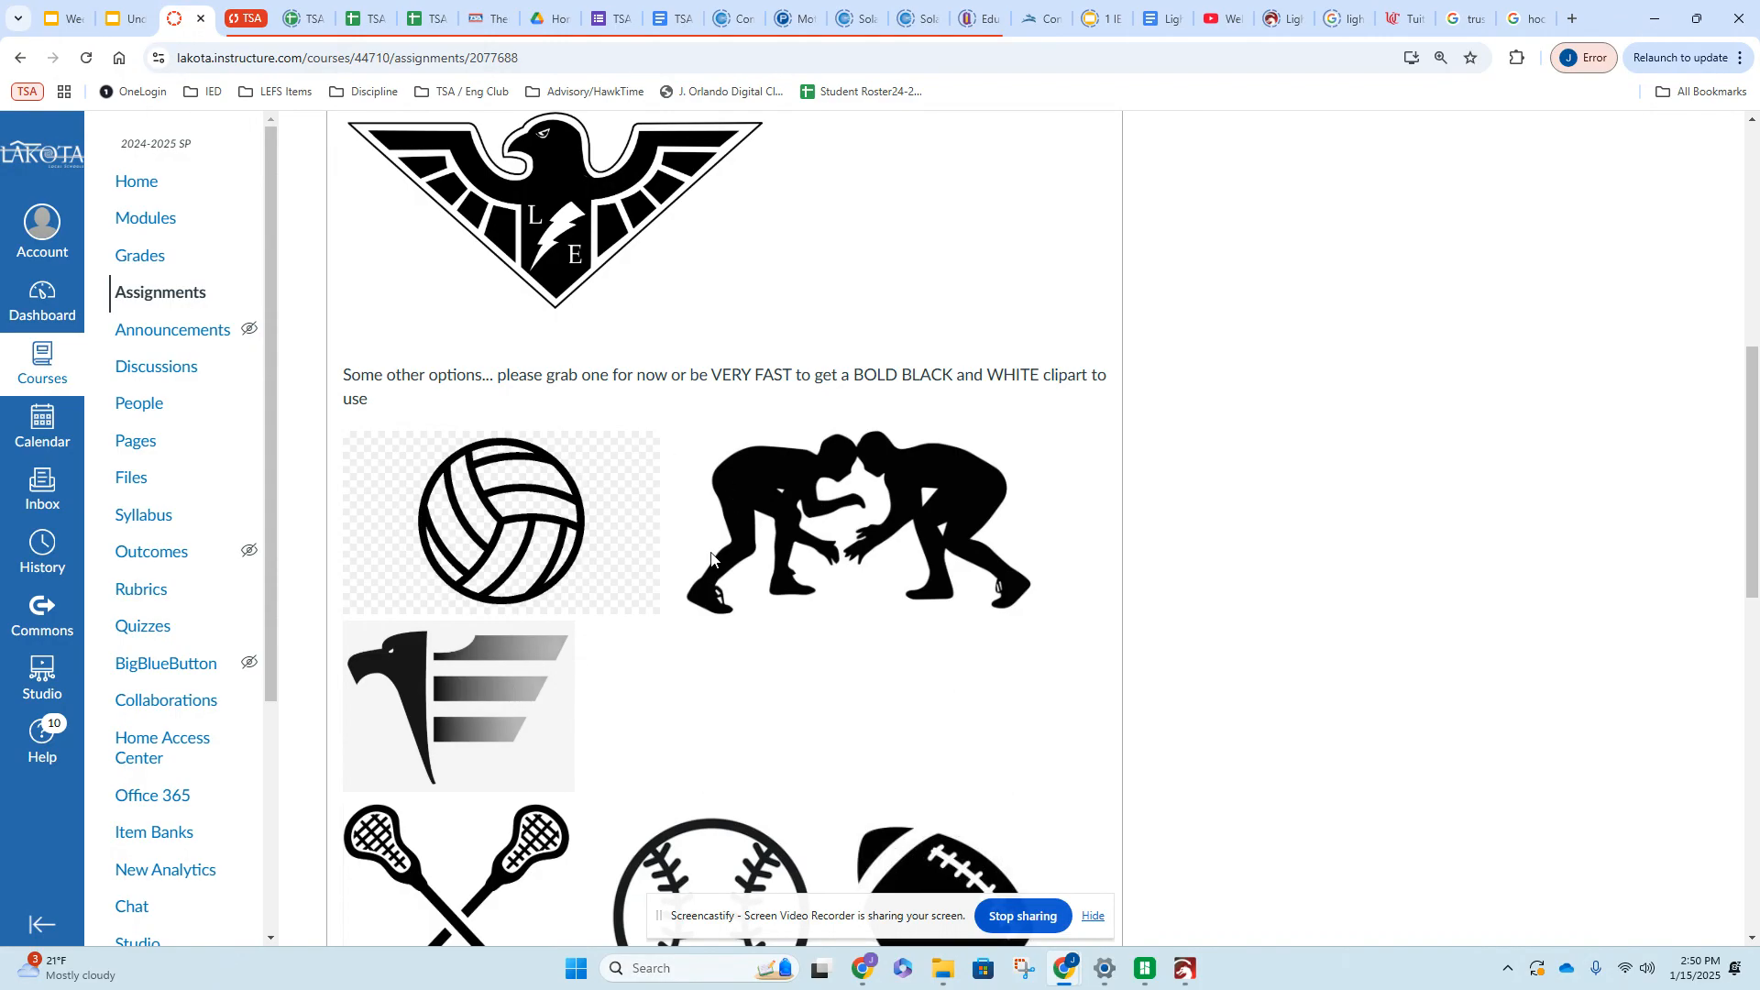
{"action": "scroll", "coordinate": [714, 578], "scroll_direction": "down", "scroll_amount": 3}
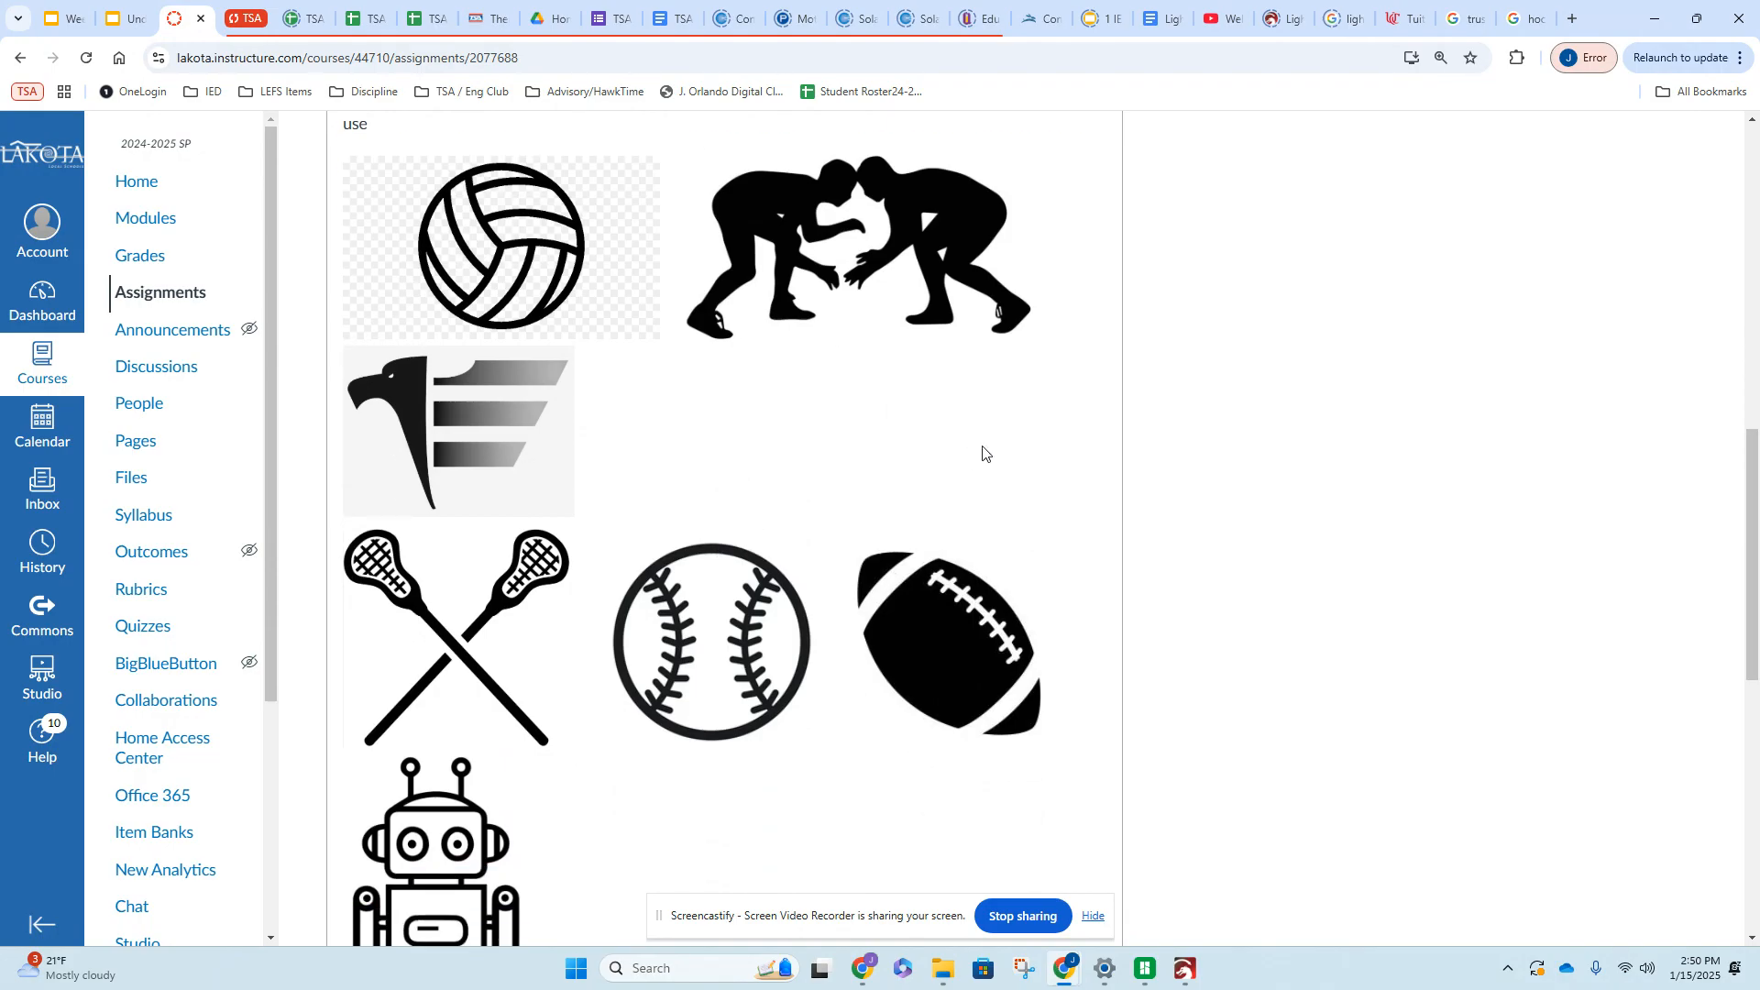
{"action": "scroll", "coordinate": [980, 453], "scroll_direction": "up", "scroll_amount": 9}
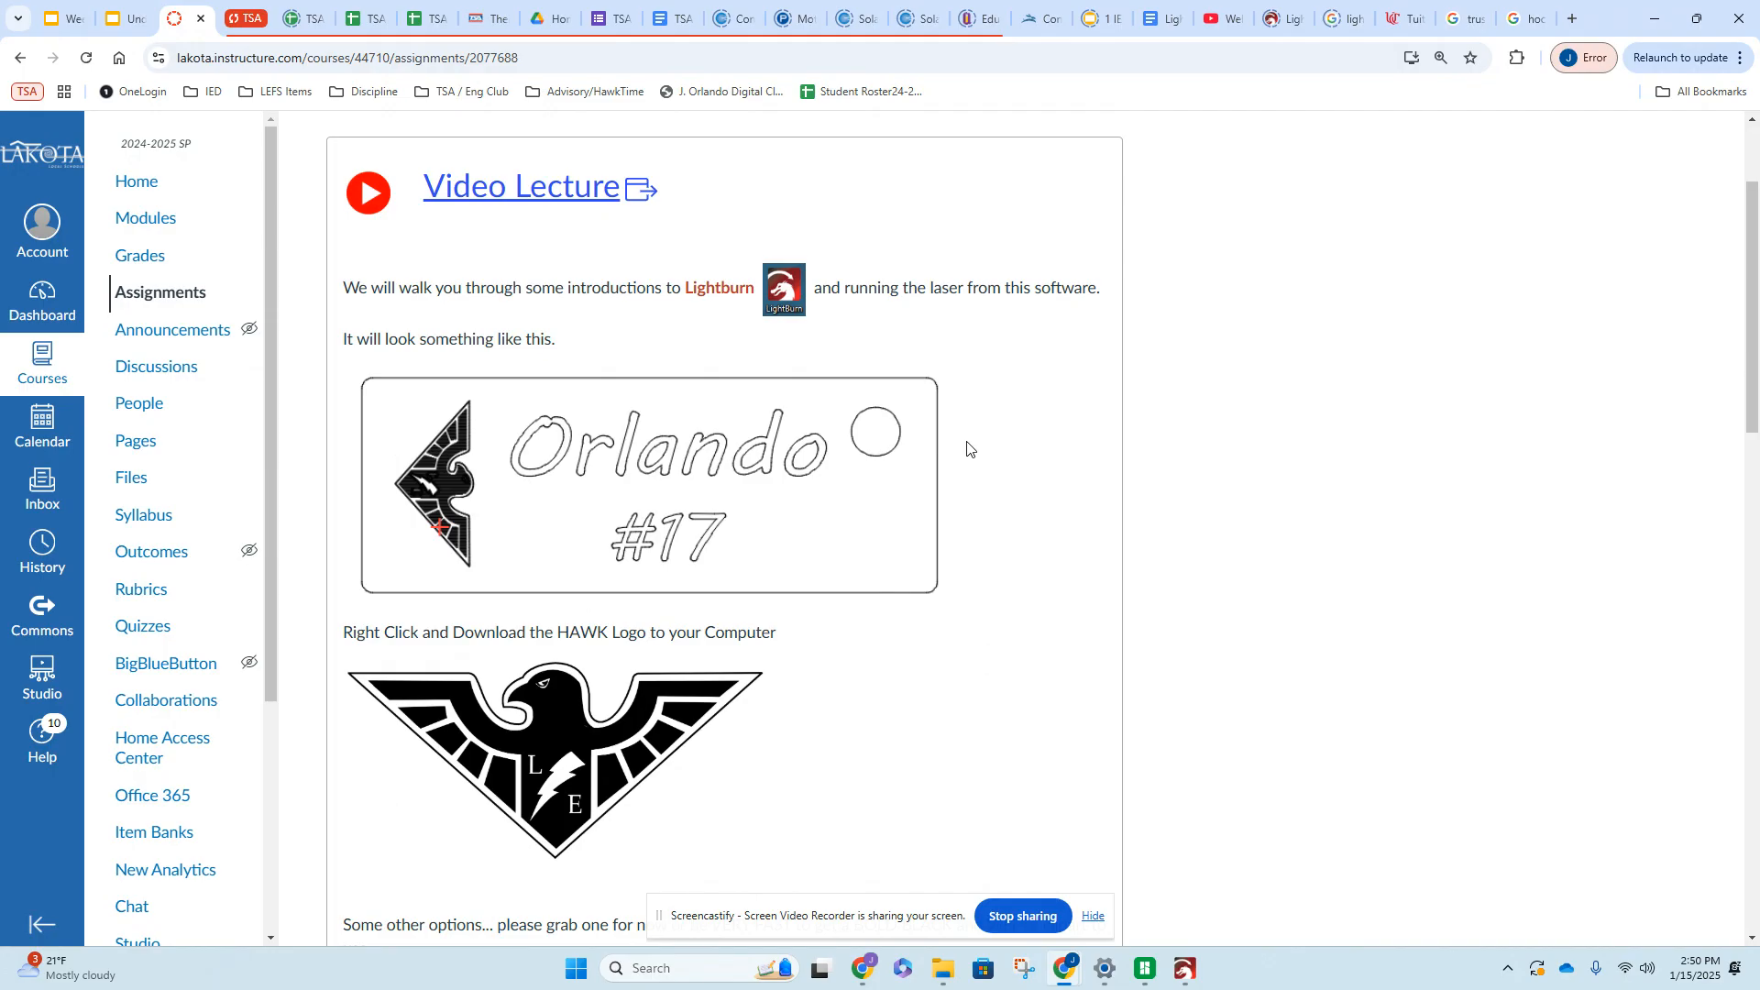
{"action": "scroll", "coordinate": [967, 448], "scroll_direction": "down", "scroll_amount": 1}
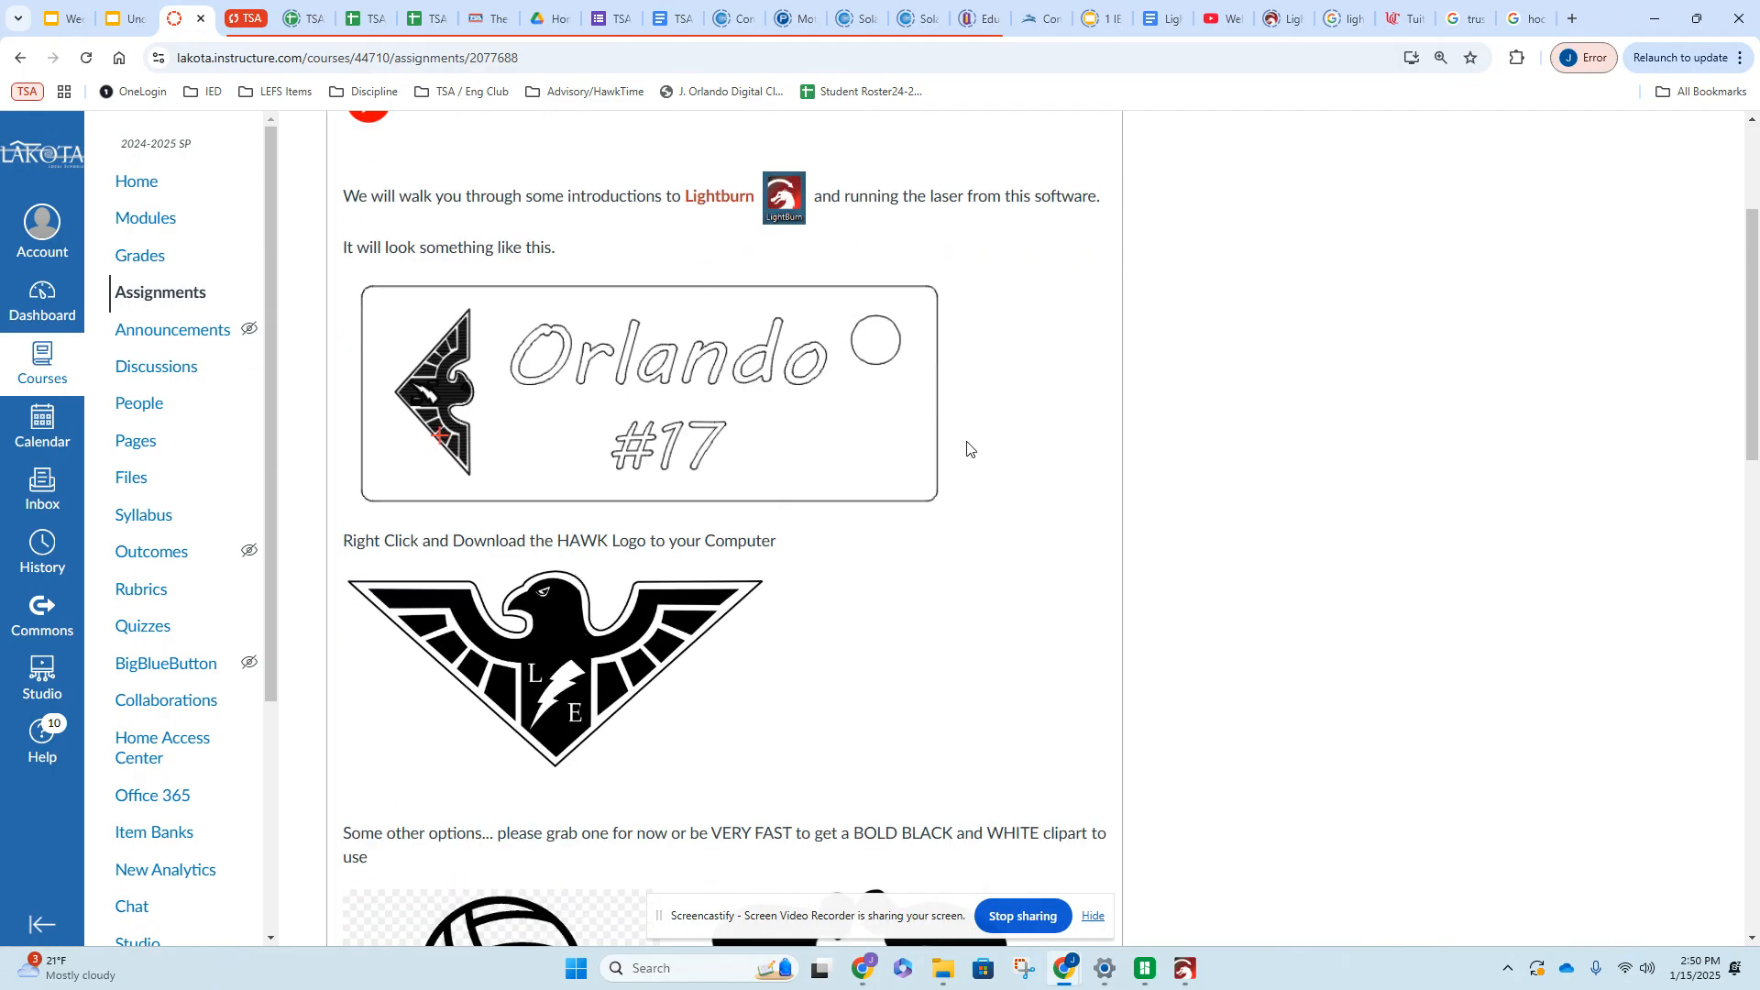
- Copy the hawk logo image from the assignment page and paste it into the key chain drawing in LightBurn
{"action": "right_click", "coordinate": [564, 645]}
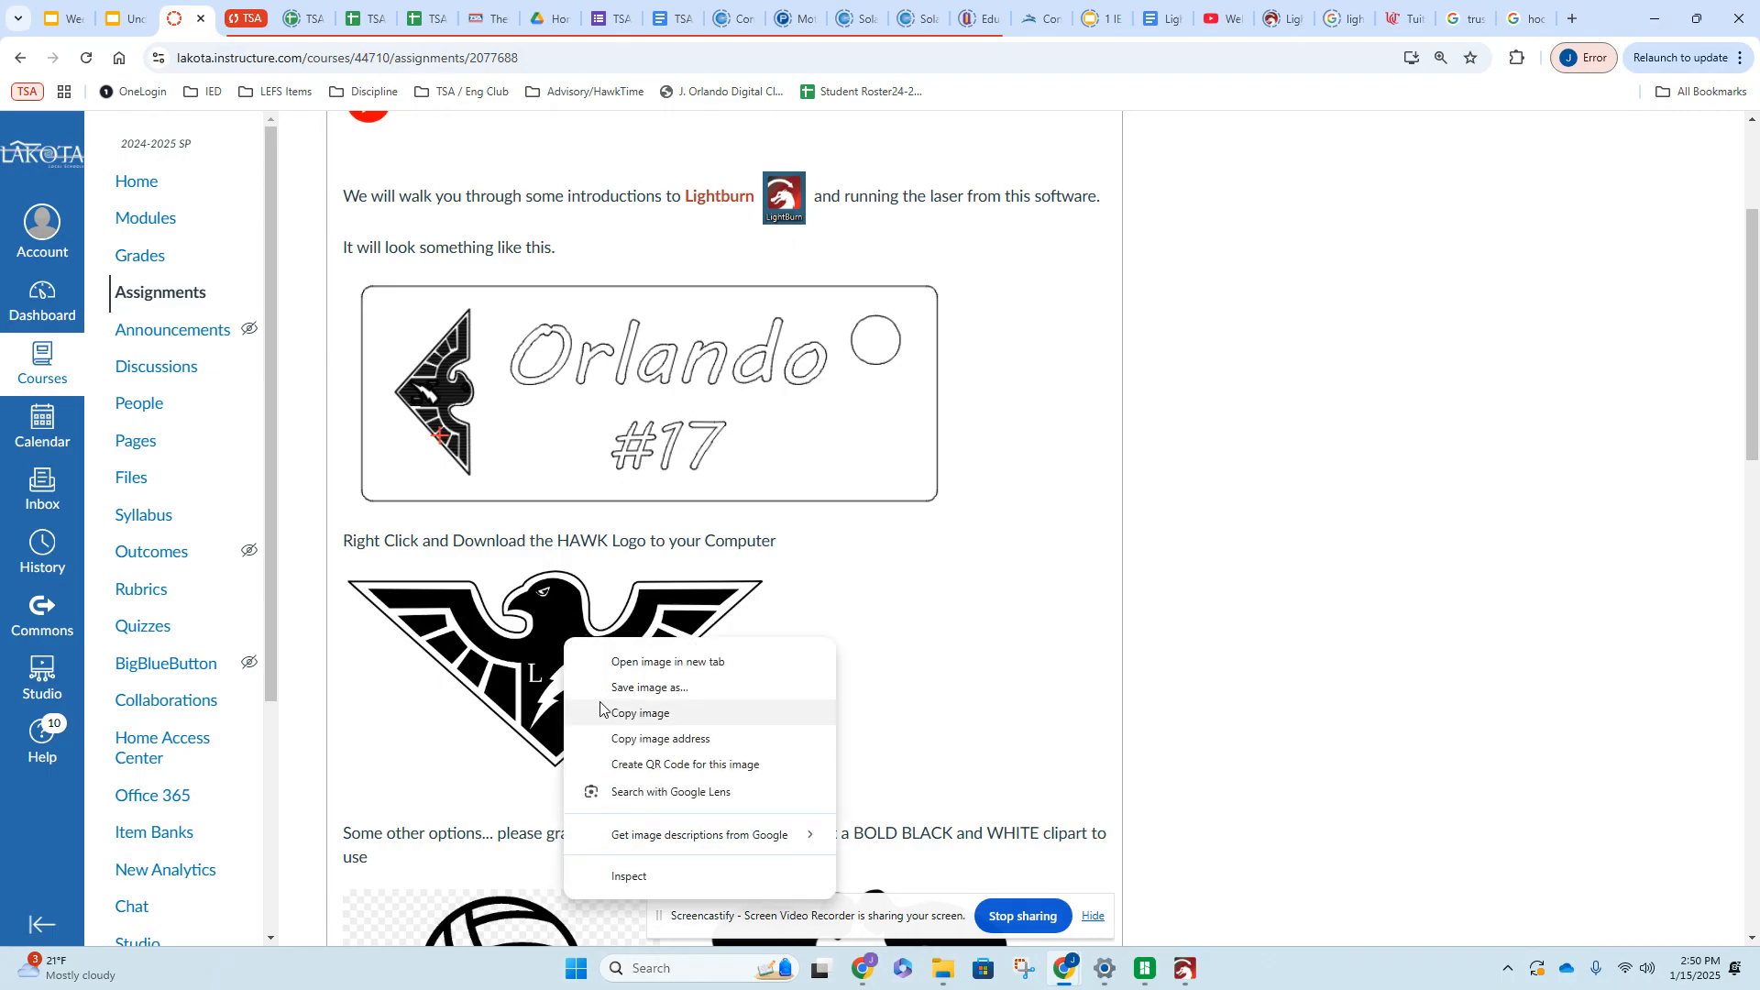
{"action": "left_click", "coordinate": [630, 714]}
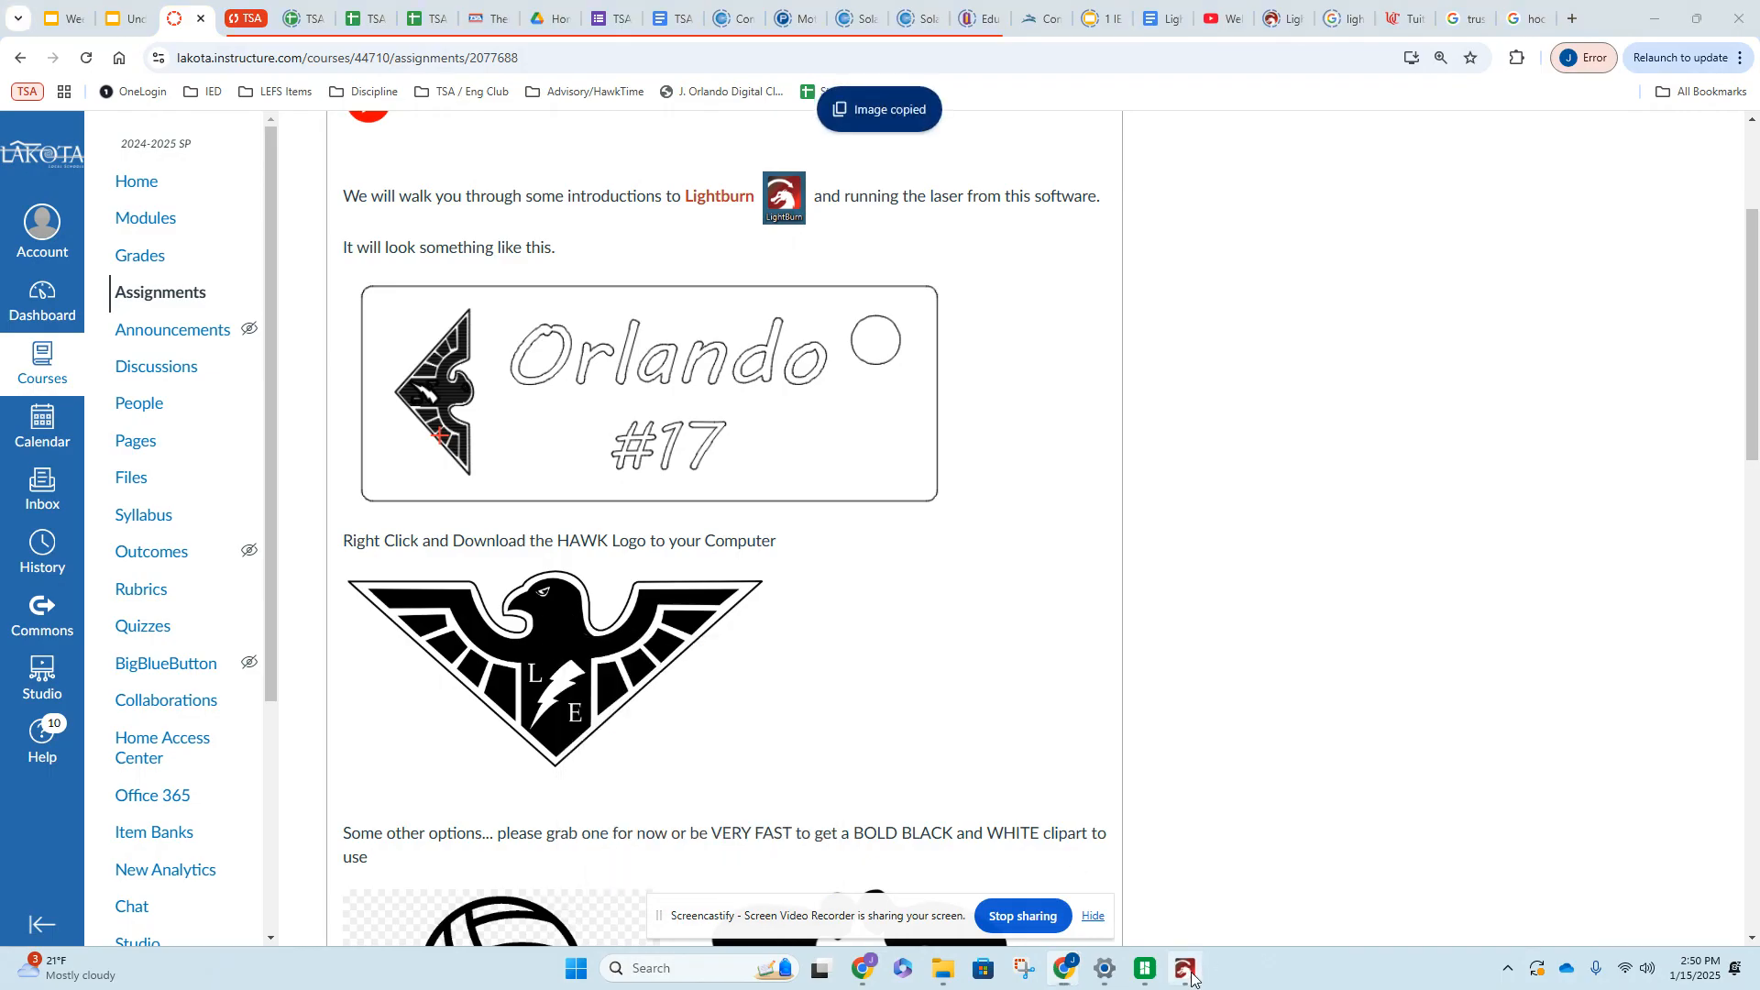
{"action": "left_click", "coordinate": [1189, 973]}
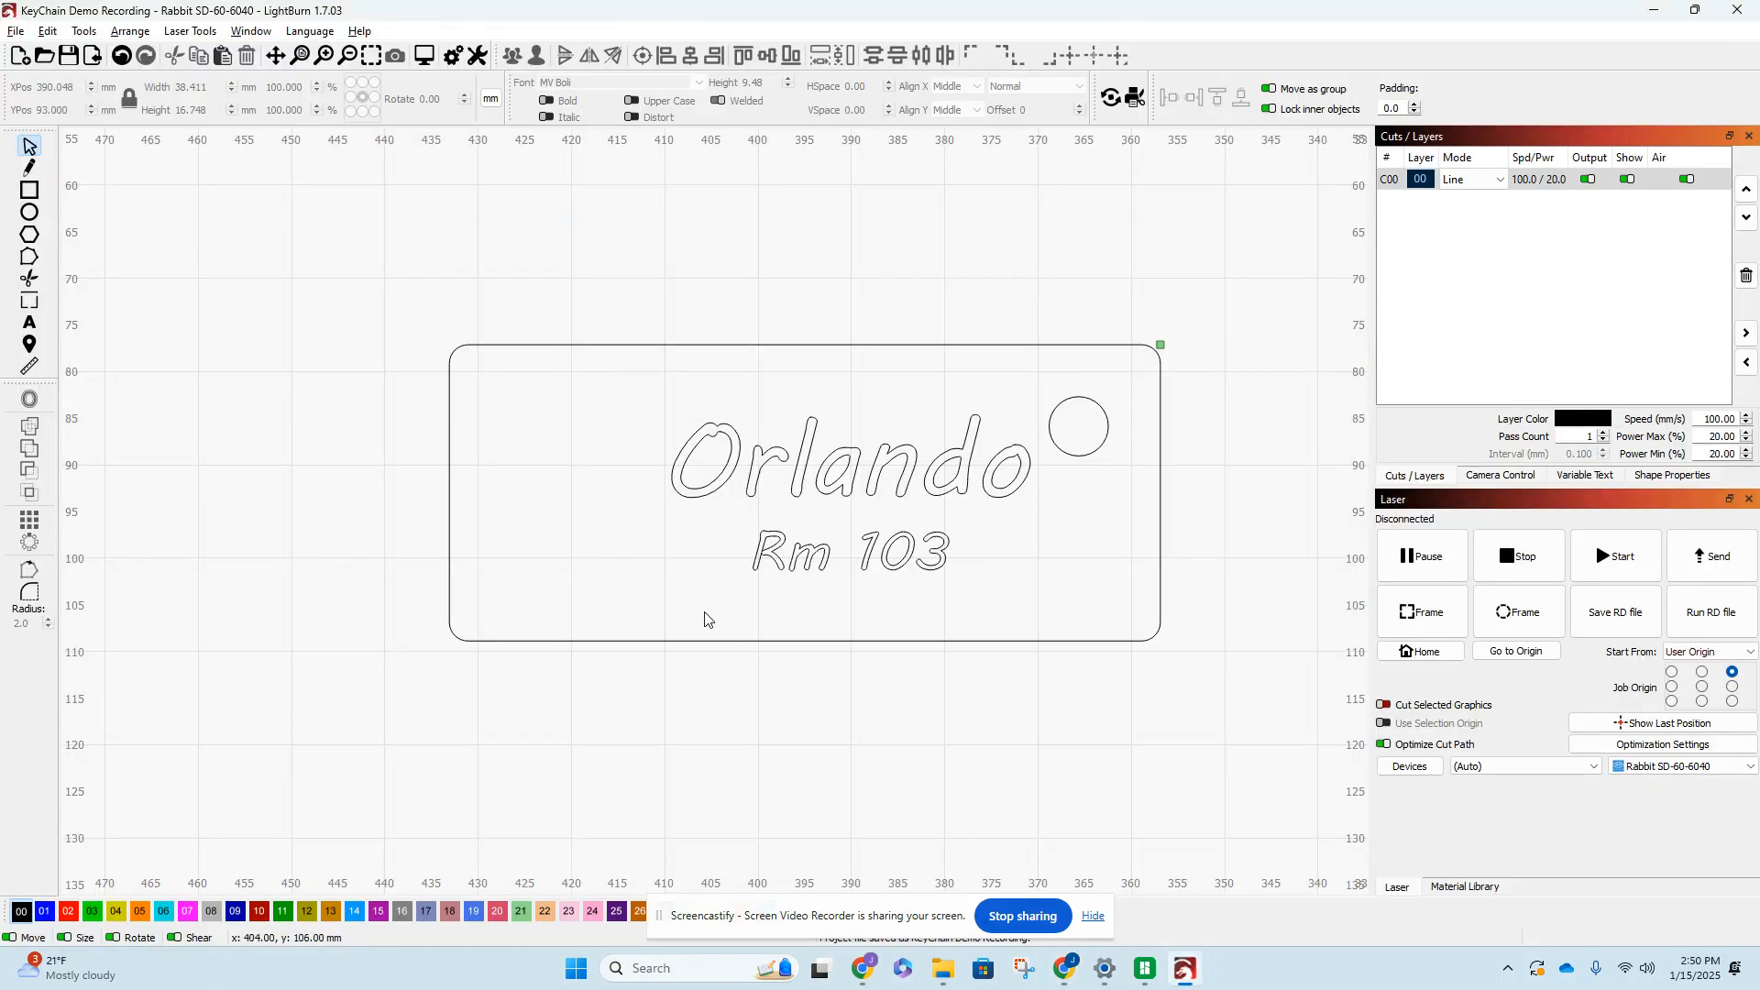
{"action": "right_click", "coordinate": [517, 482]}
{"action": "left_click", "coordinate": [578, 547]}
{"action": "scroll", "coordinate": [577, 534], "scroll_direction": "down", "scroll_amount": 5}
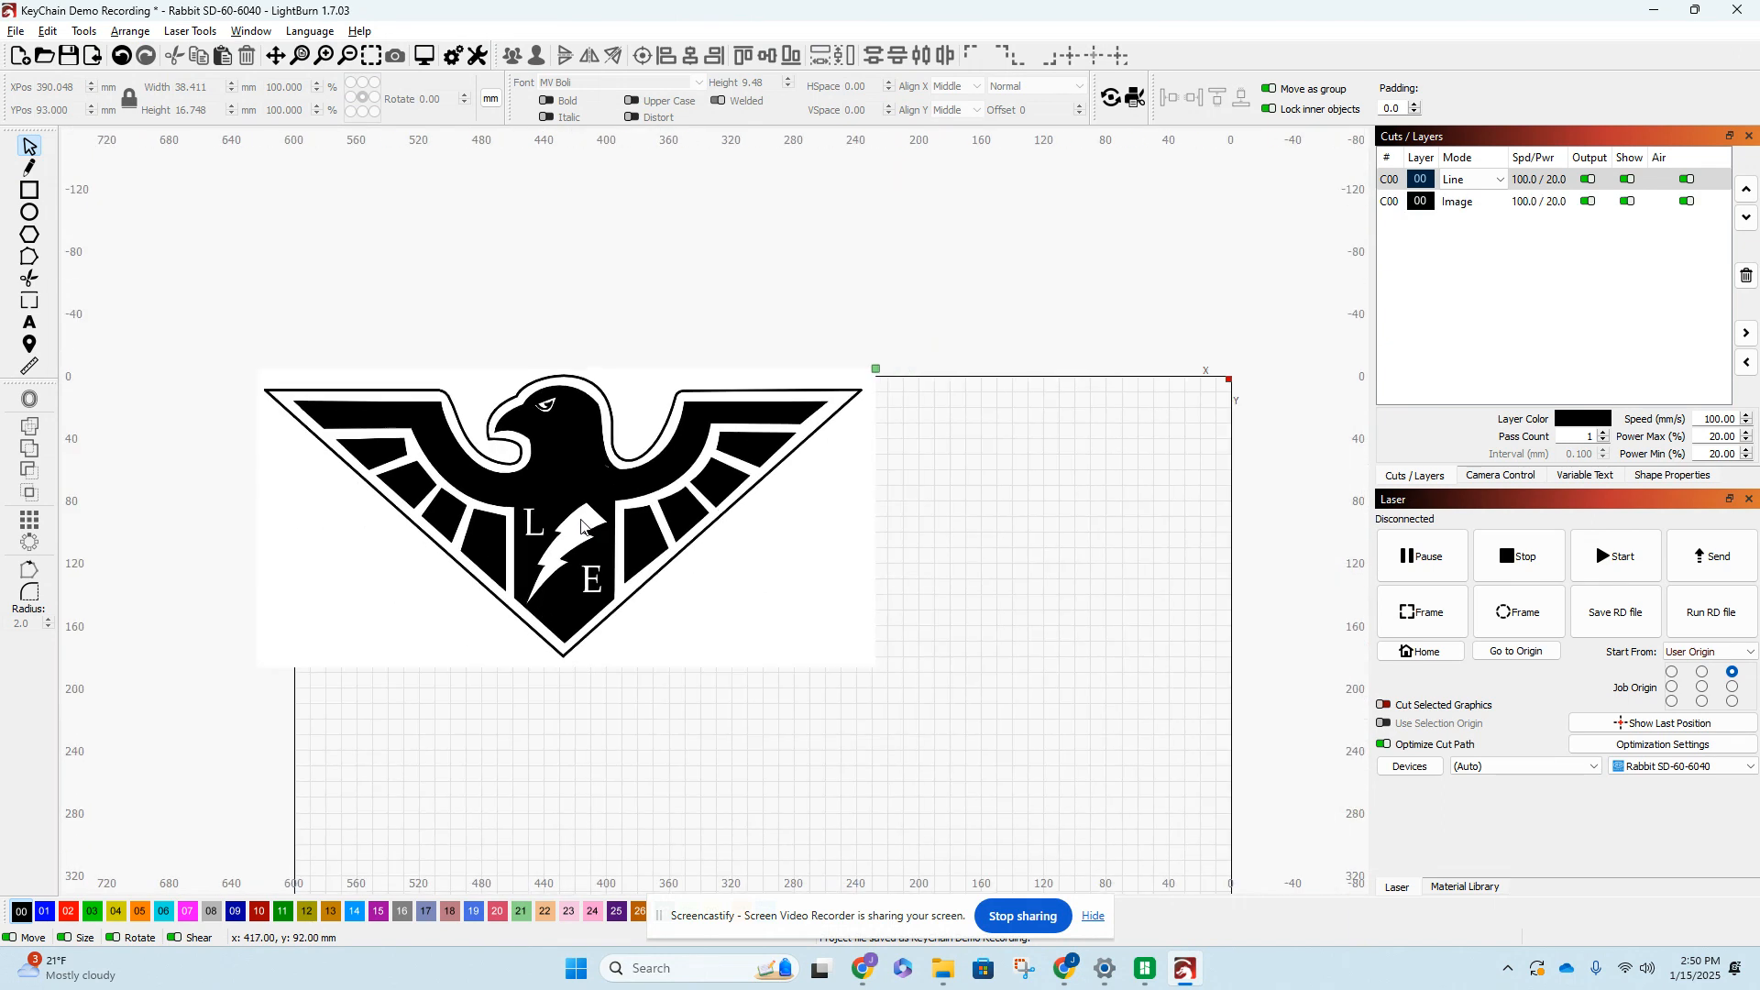
- Scale the pasted hawk logo down proportionally to about 63 mm wide and 30 mm high
{"action": "left_click", "coordinate": [391, 607]}
{"action": "left_click_drag", "start_coordinate": [259, 371], "coordinate": [315, 529]}
{"action": "scroll", "coordinate": [812, 646], "scroll_direction": "up", "scroll_amount": 5}
{"action": "scroll", "coordinate": [196, 509], "scroll_direction": "down", "scroll_amount": 3}
{"action": "scroll", "coordinate": [202, 515], "scroll_direction": "up", "scroll_amount": 4}
{"action": "scroll", "coordinate": [207, 522], "scroll_direction": "up", "scroll_amount": 2}
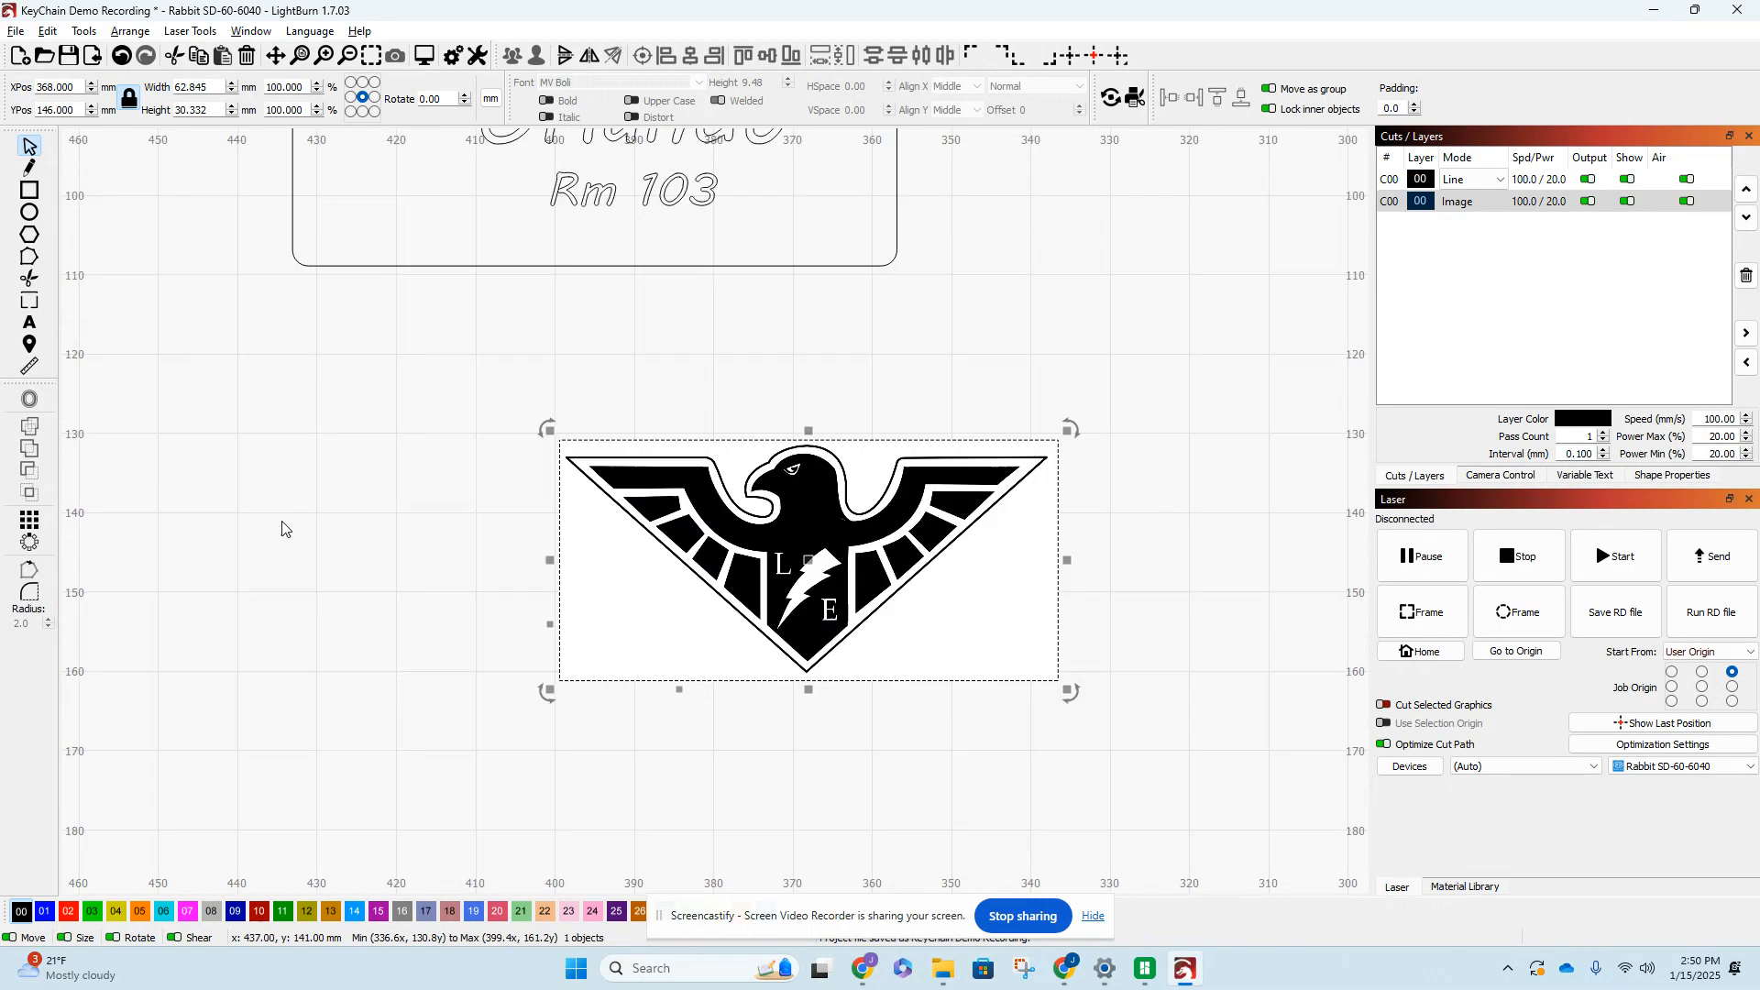
- Move the hawk logo directly below the key chain outline and shrink it to about 52 mm wide and 25 mm high
{"action": "left_click_drag", "start_coordinate": [751, 540], "coordinate": [549, 438]}
{"action": "scroll", "coordinate": [509, 429], "scroll_direction": "up", "scroll_amount": 2}
{"action": "scroll", "coordinate": [510, 431], "scroll_direction": "up", "scroll_amount": 2}
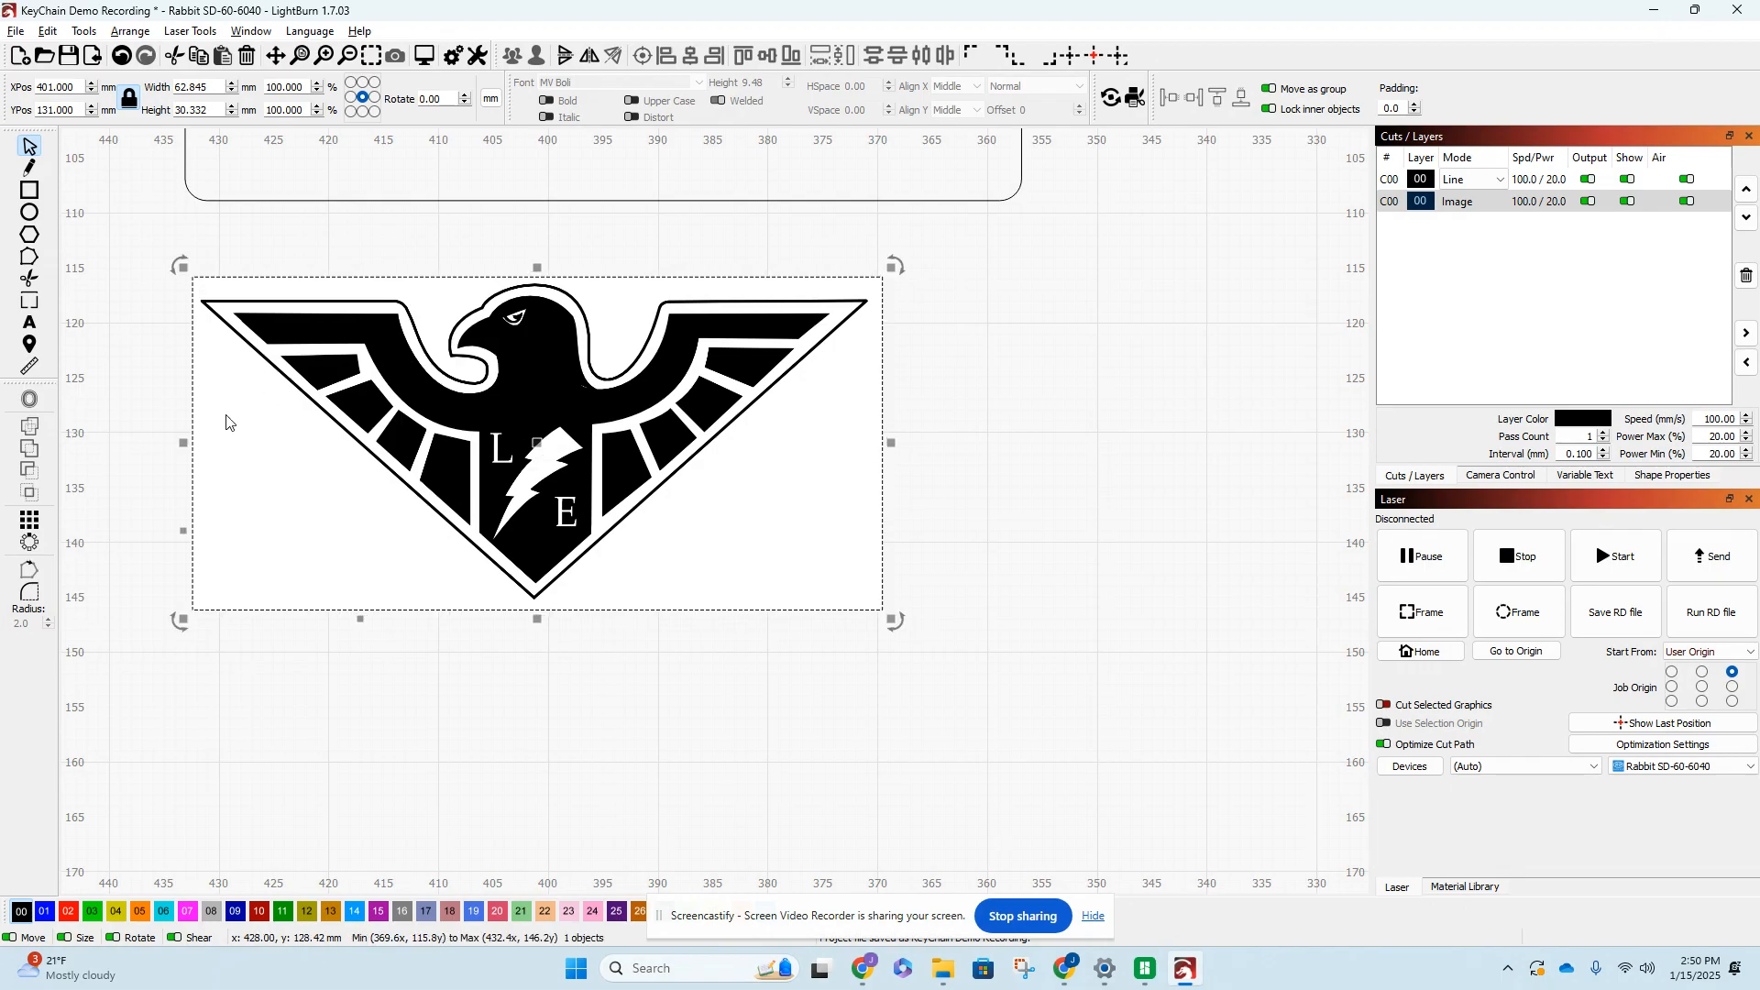
{"action": "left_click_drag", "start_coordinate": [184, 267], "coordinate": [305, 332]}
- Examine the hawk logo's shapes and edges up close, along with its Image entry in the layer list
{"action": "scroll", "coordinate": [598, 420], "scroll_direction": "up", "scroll_amount": 1}
{"action": "scroll", "coordinate": [597, 411], "scroll_direction": "up", "scroll_amount": 2}
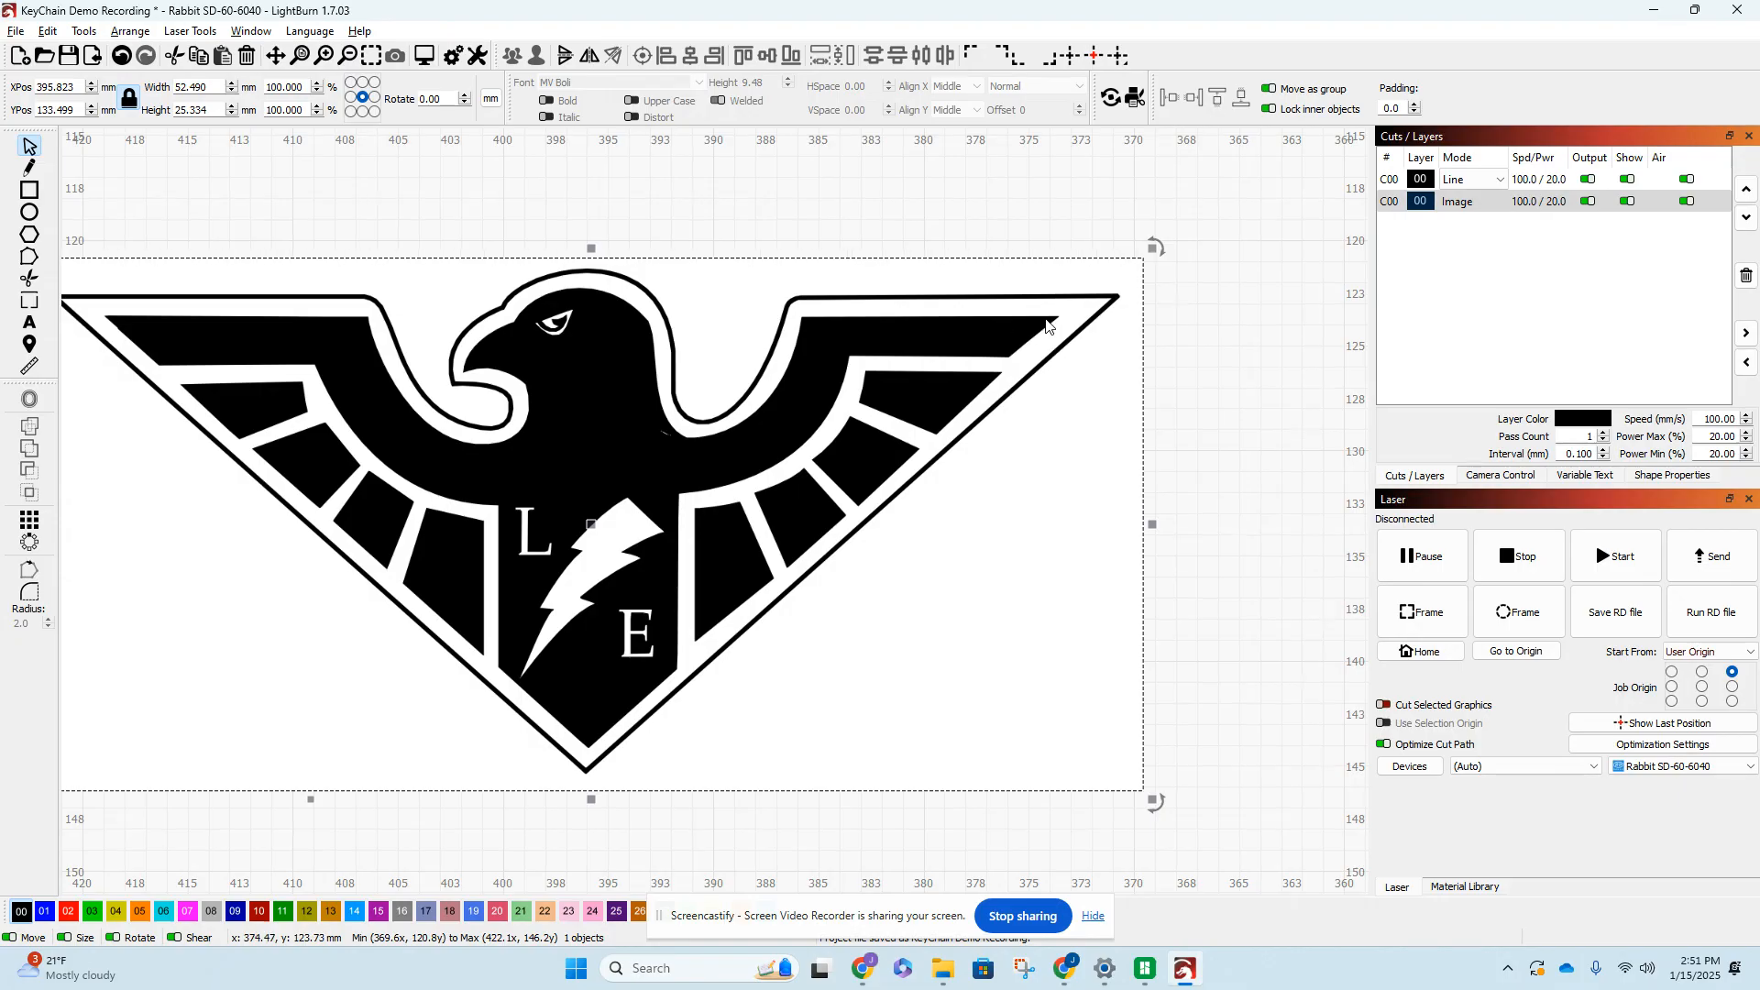
{"action": "scroll", "coordinate": [997, 325], "scroll_direction": "down", "scroll_amount": 2}
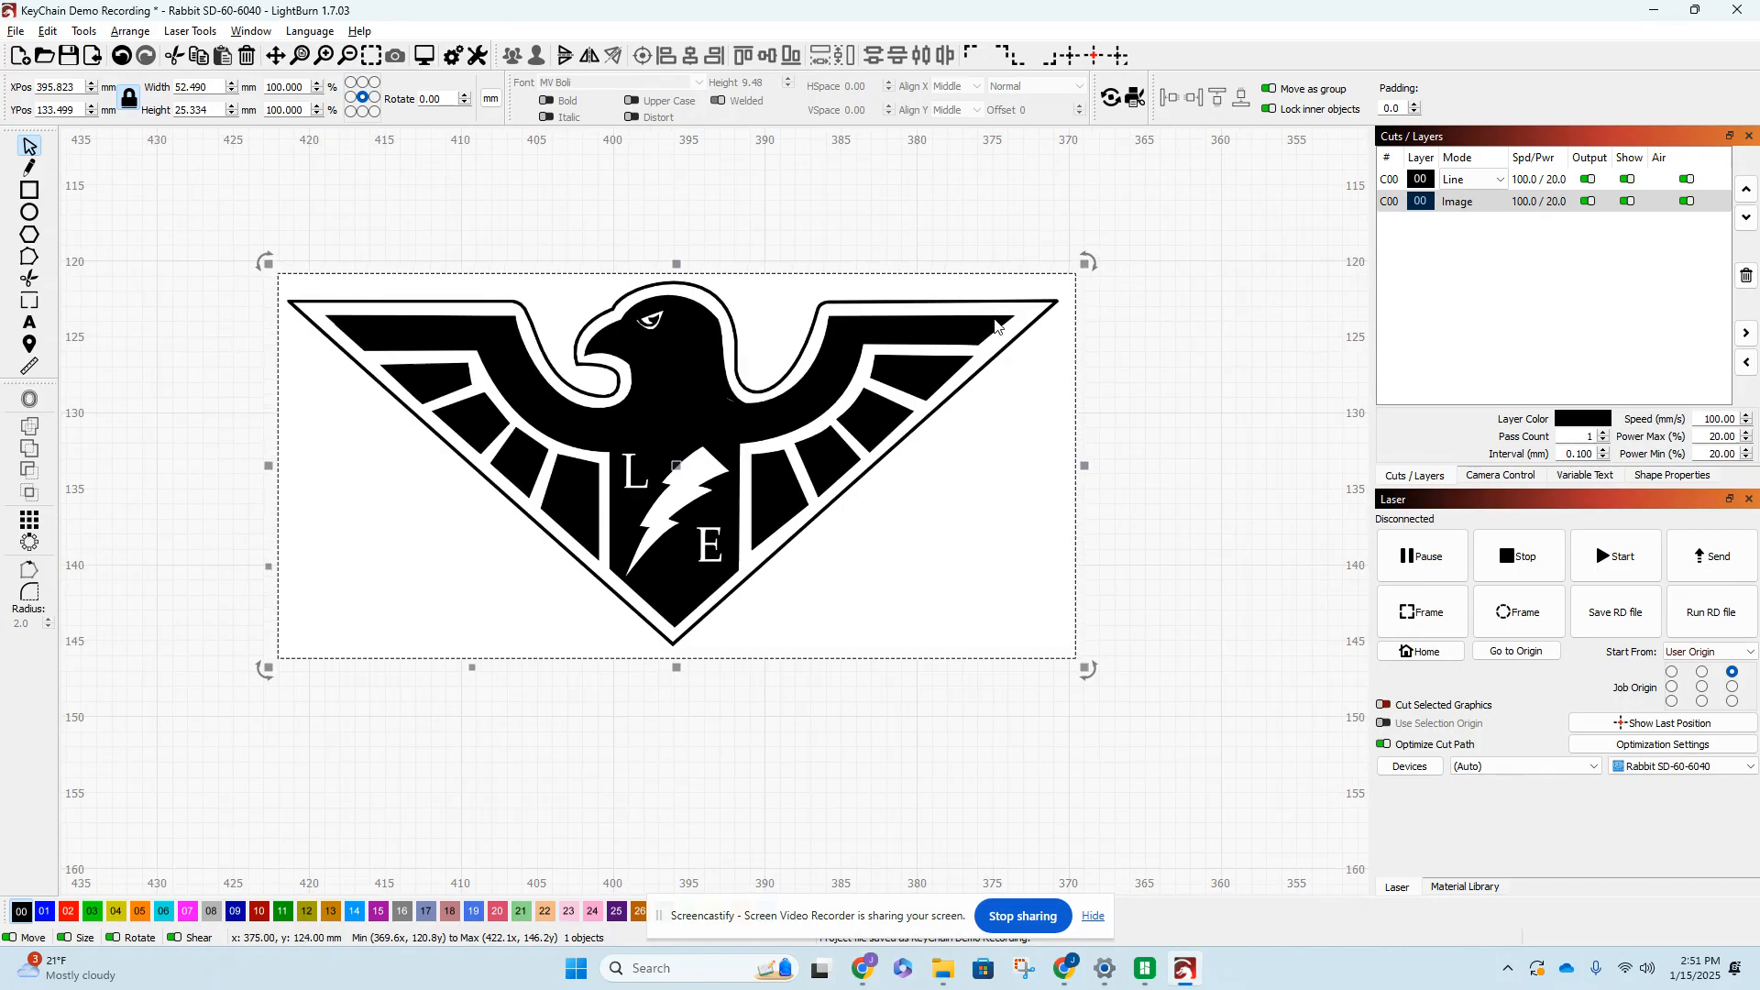
{"action": "scroll", "coordinate": [997, 325], "scroll_direction": "up", "scroll_amount": 2}
{"action": "scroll", "coordinate": [811, 322], "scroll_direction": "down", "scroll_amount": 2}
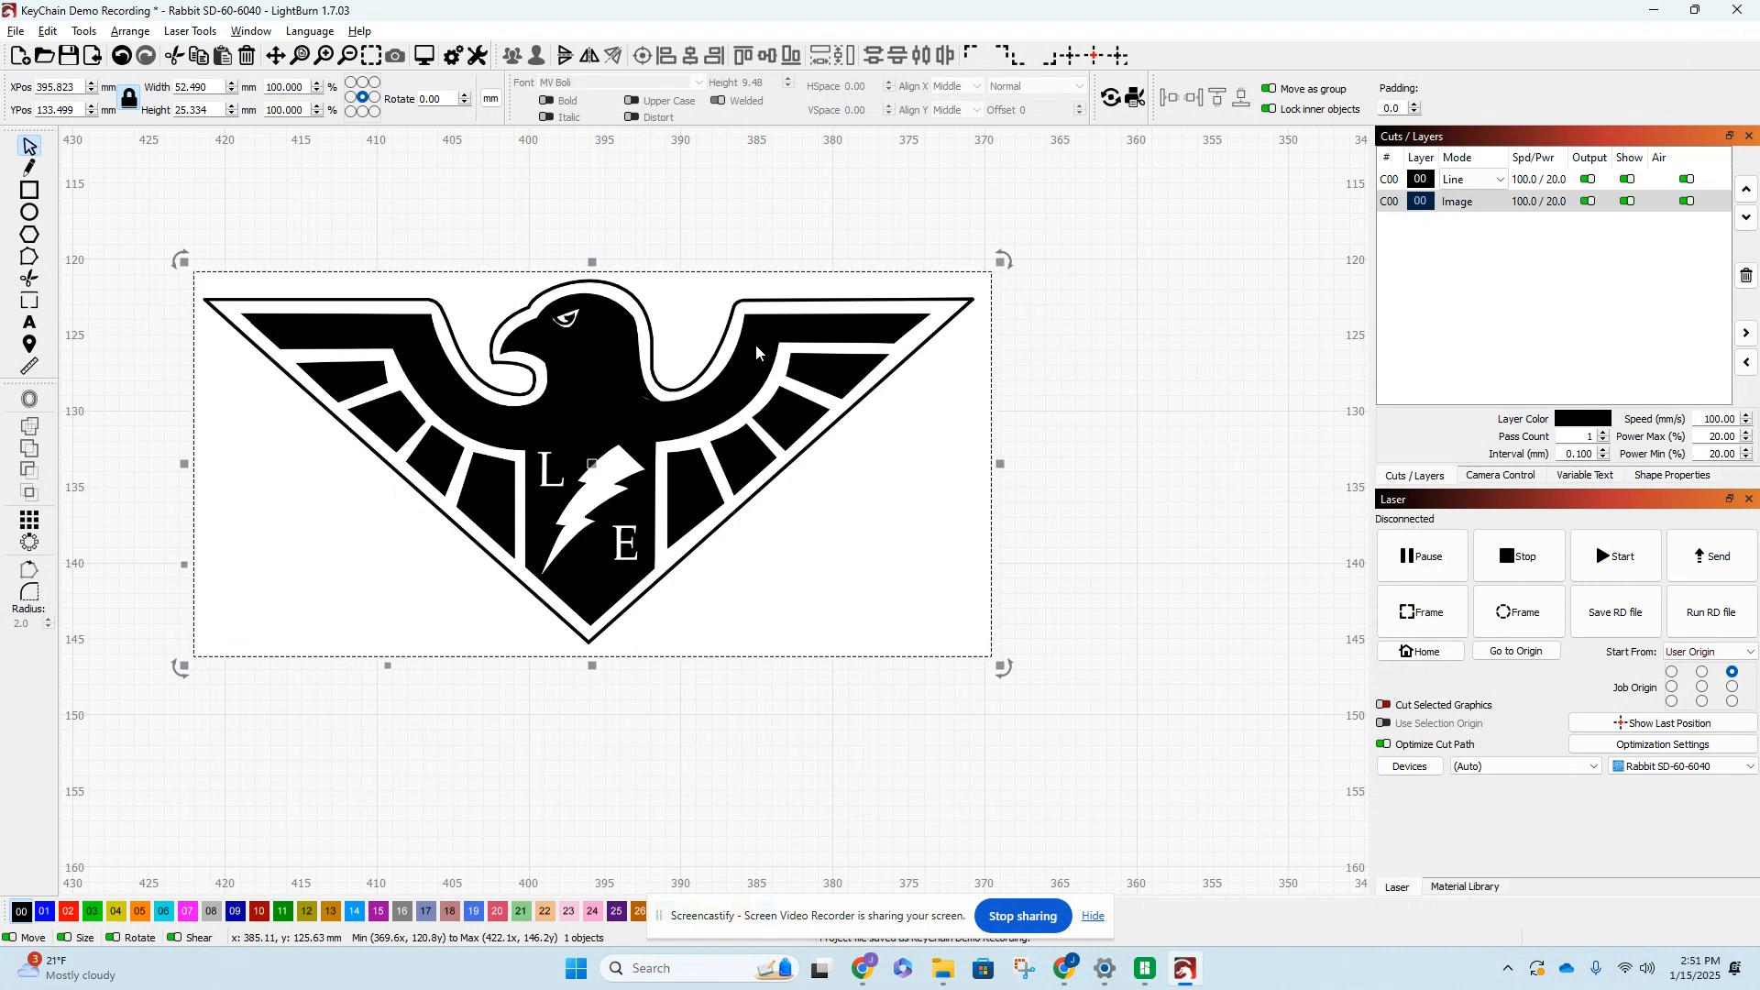
{"action": "scroll", "coordinate": [720, 321], "scroll_direction": "up", "scroll_amount": 1}
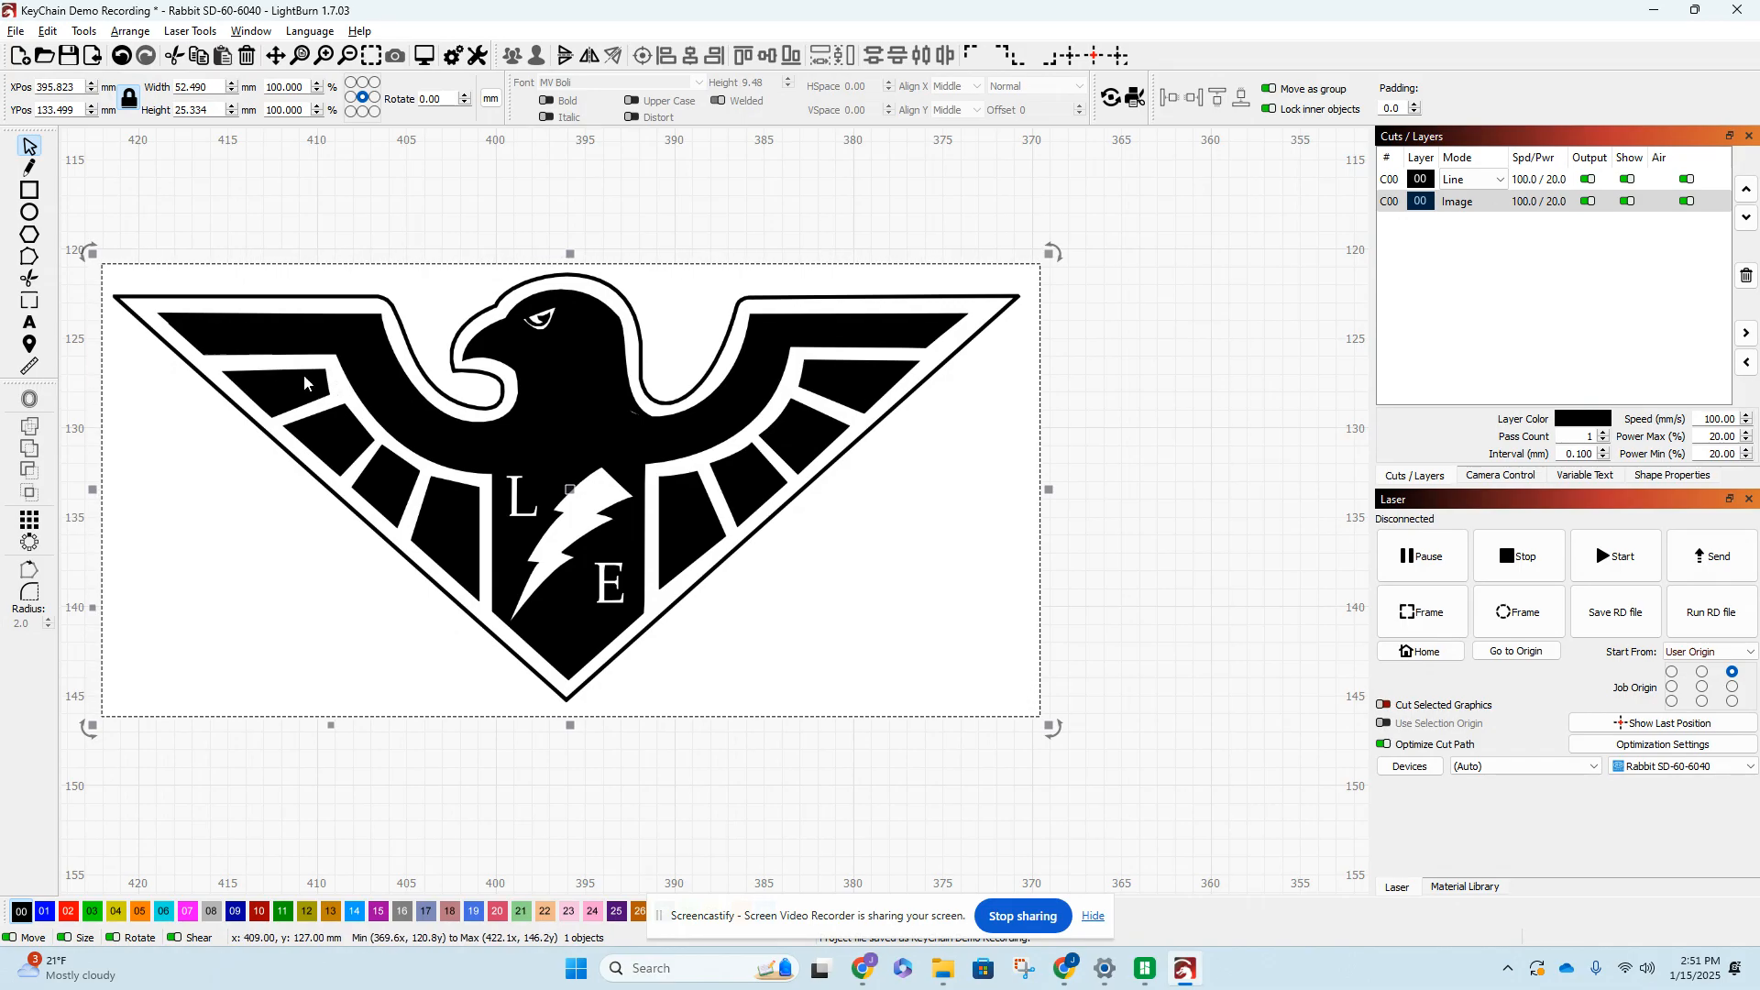
{"action": "scroll", "coordinate": [683, 431], "scroll_direction": "down", "scroll_amount": 2}
{"action": "scroll", "coordinate": [672, 436], "scroll_direction": "up", "scroll_amount": 1}
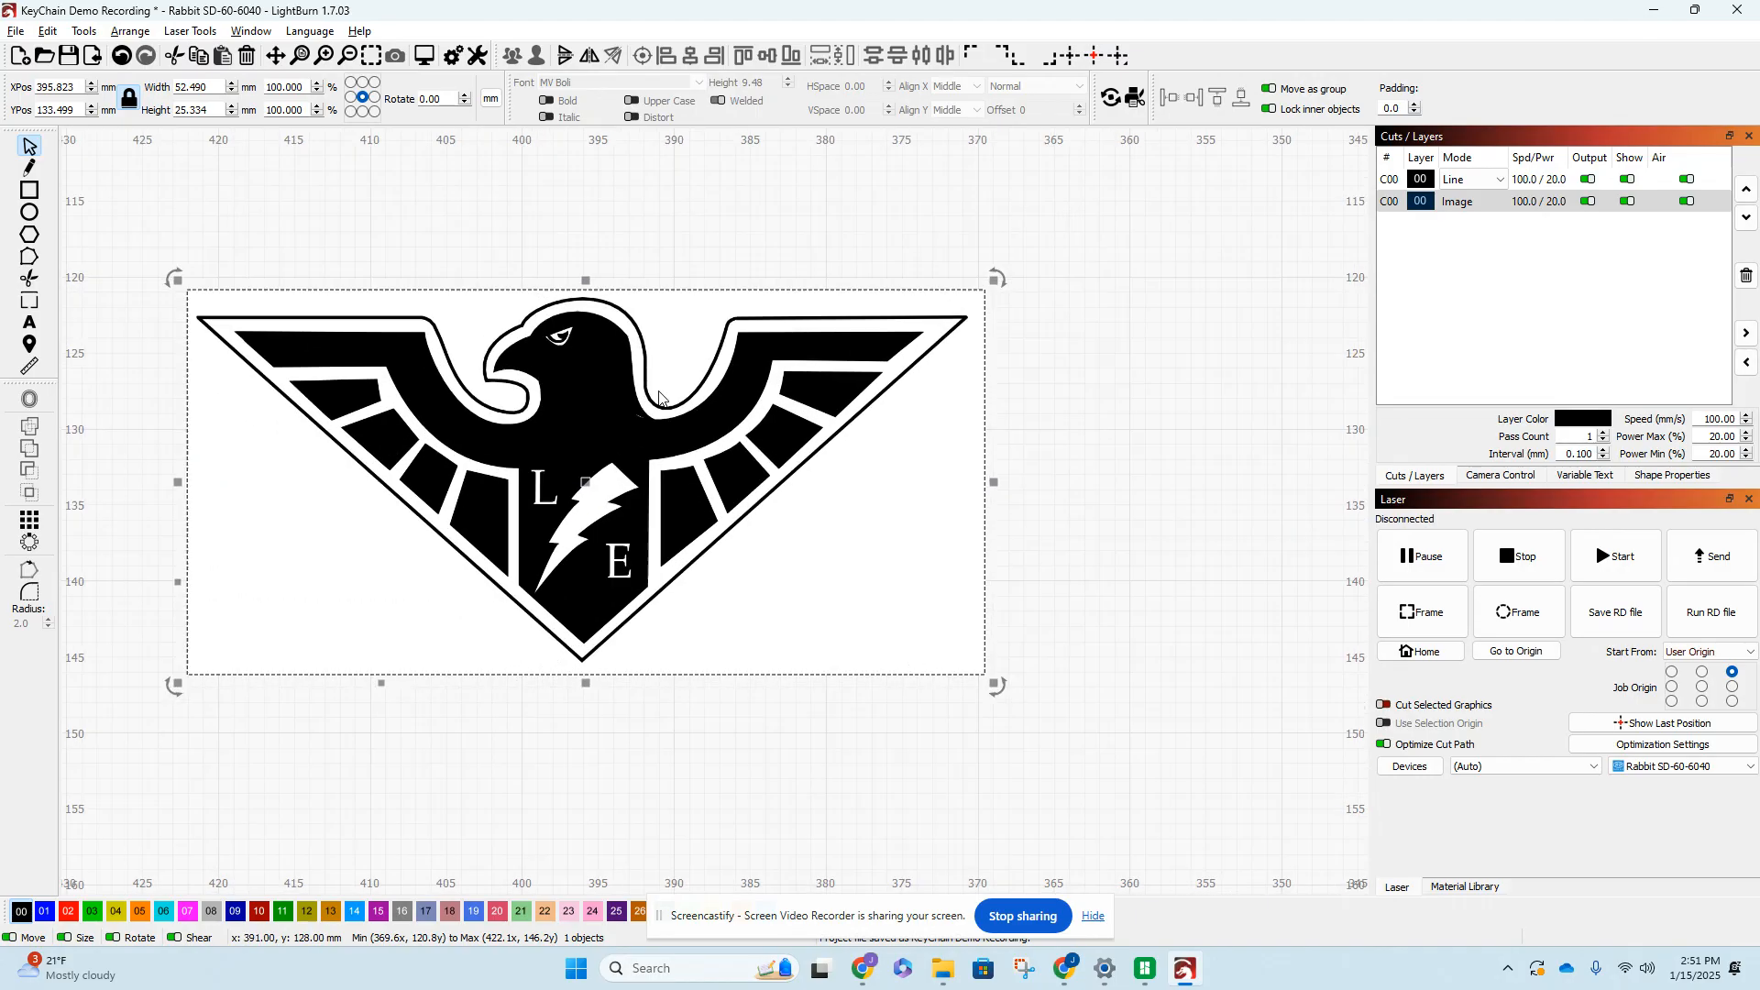
{"action": "scroll", "coordinate": [672, 435], "scroll_direction": "down", "scroll_amount": 1}
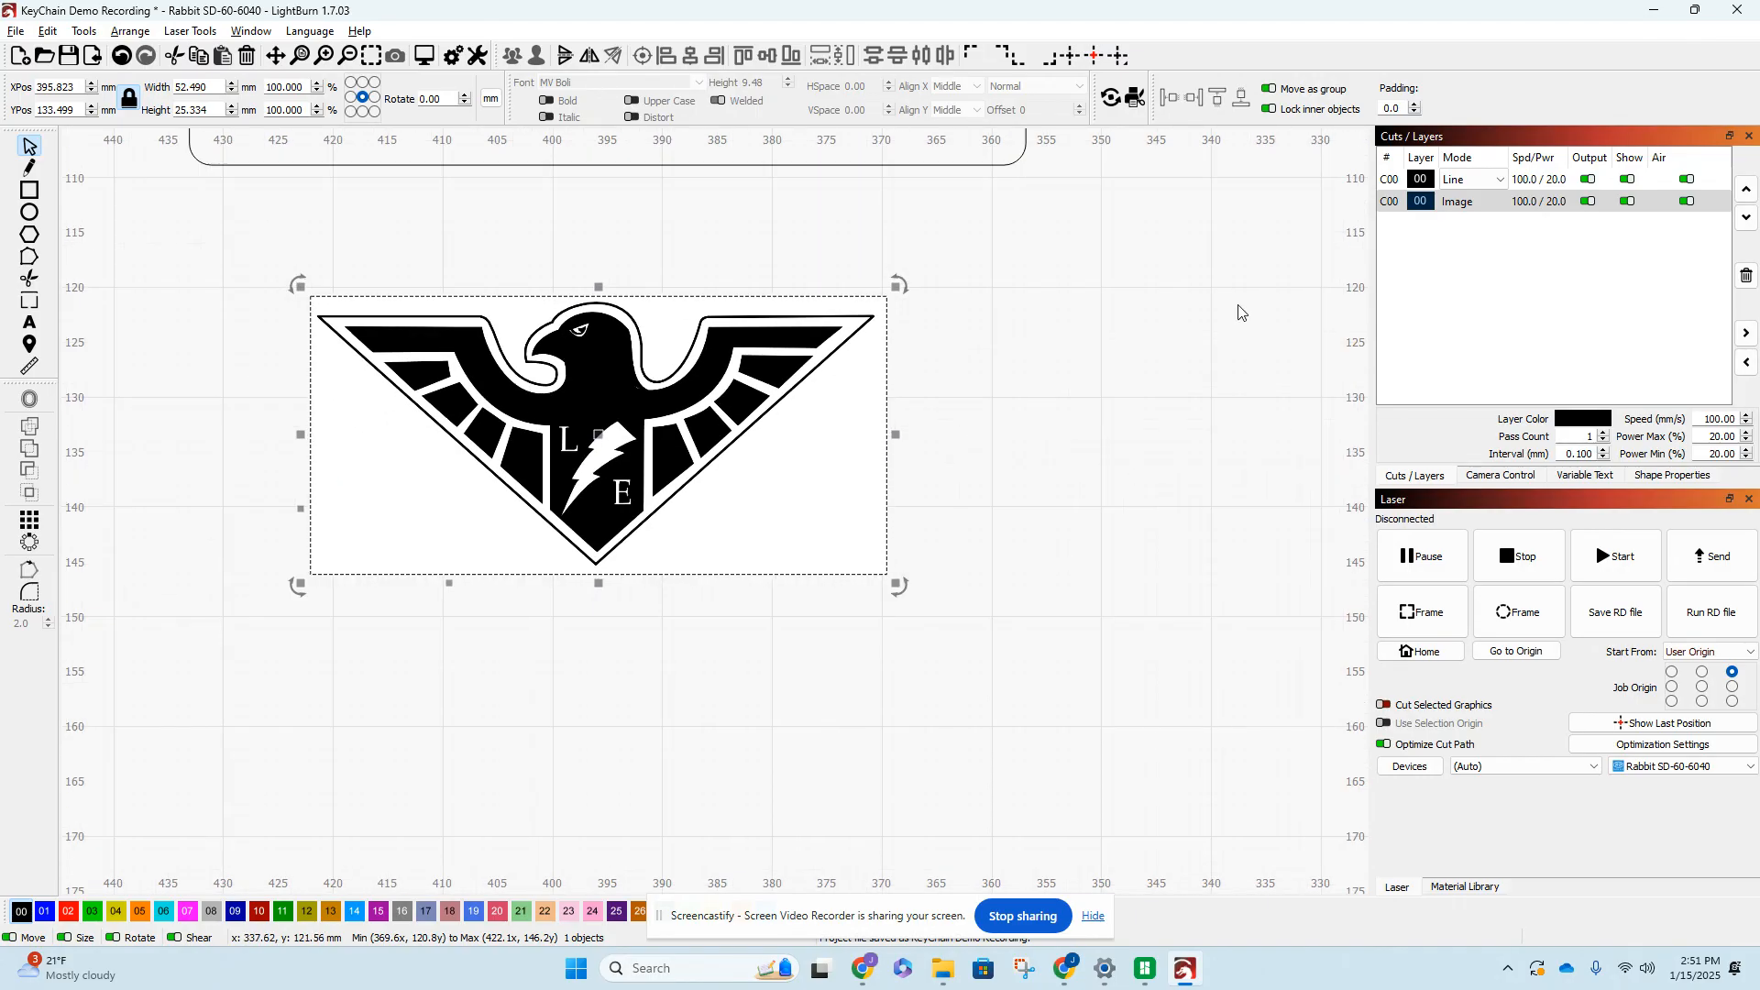
{"action": "left_click", "coordinate": [1504, 210]}
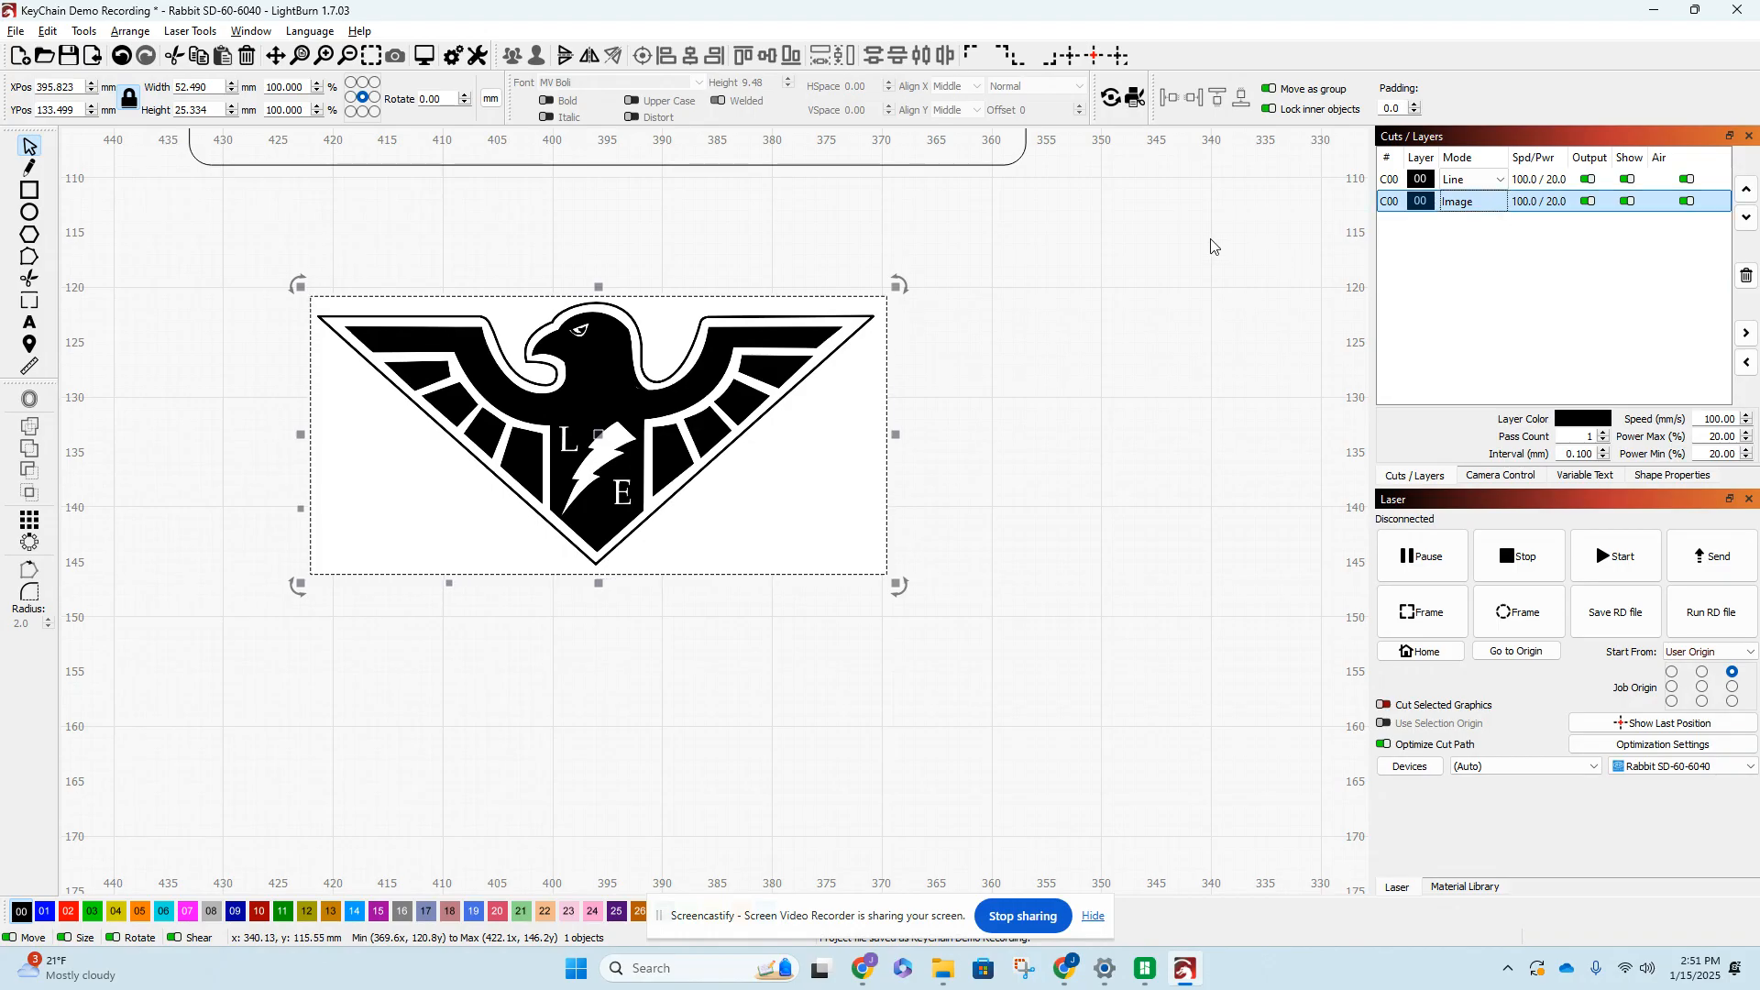
{"action": "scroll", "coordinate": [771, 252], "scroll_direction": "down", "scroll_amount": 3}
{"action": "left_click_drag", "start_coordinate": [770, 252], "coordinate": [758, 328]}
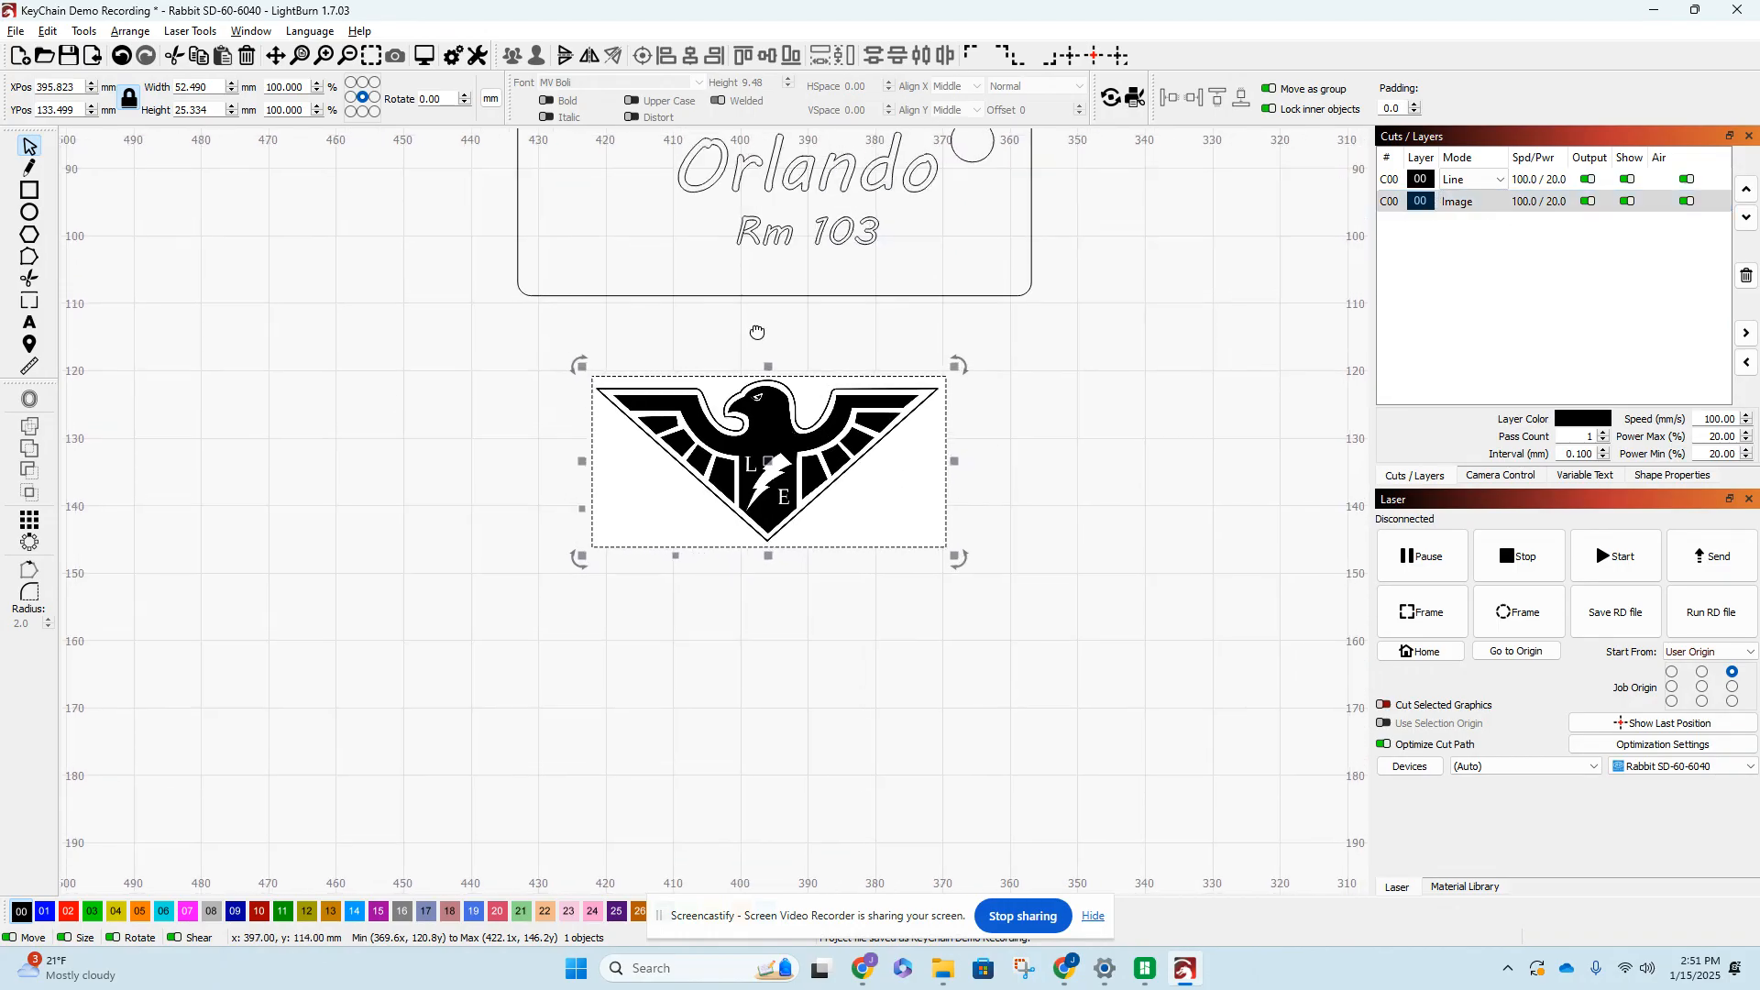
{"action": "scroll", "coordinate": [780, 390], "scroll_direction": "up", "scroll_amount": 4}
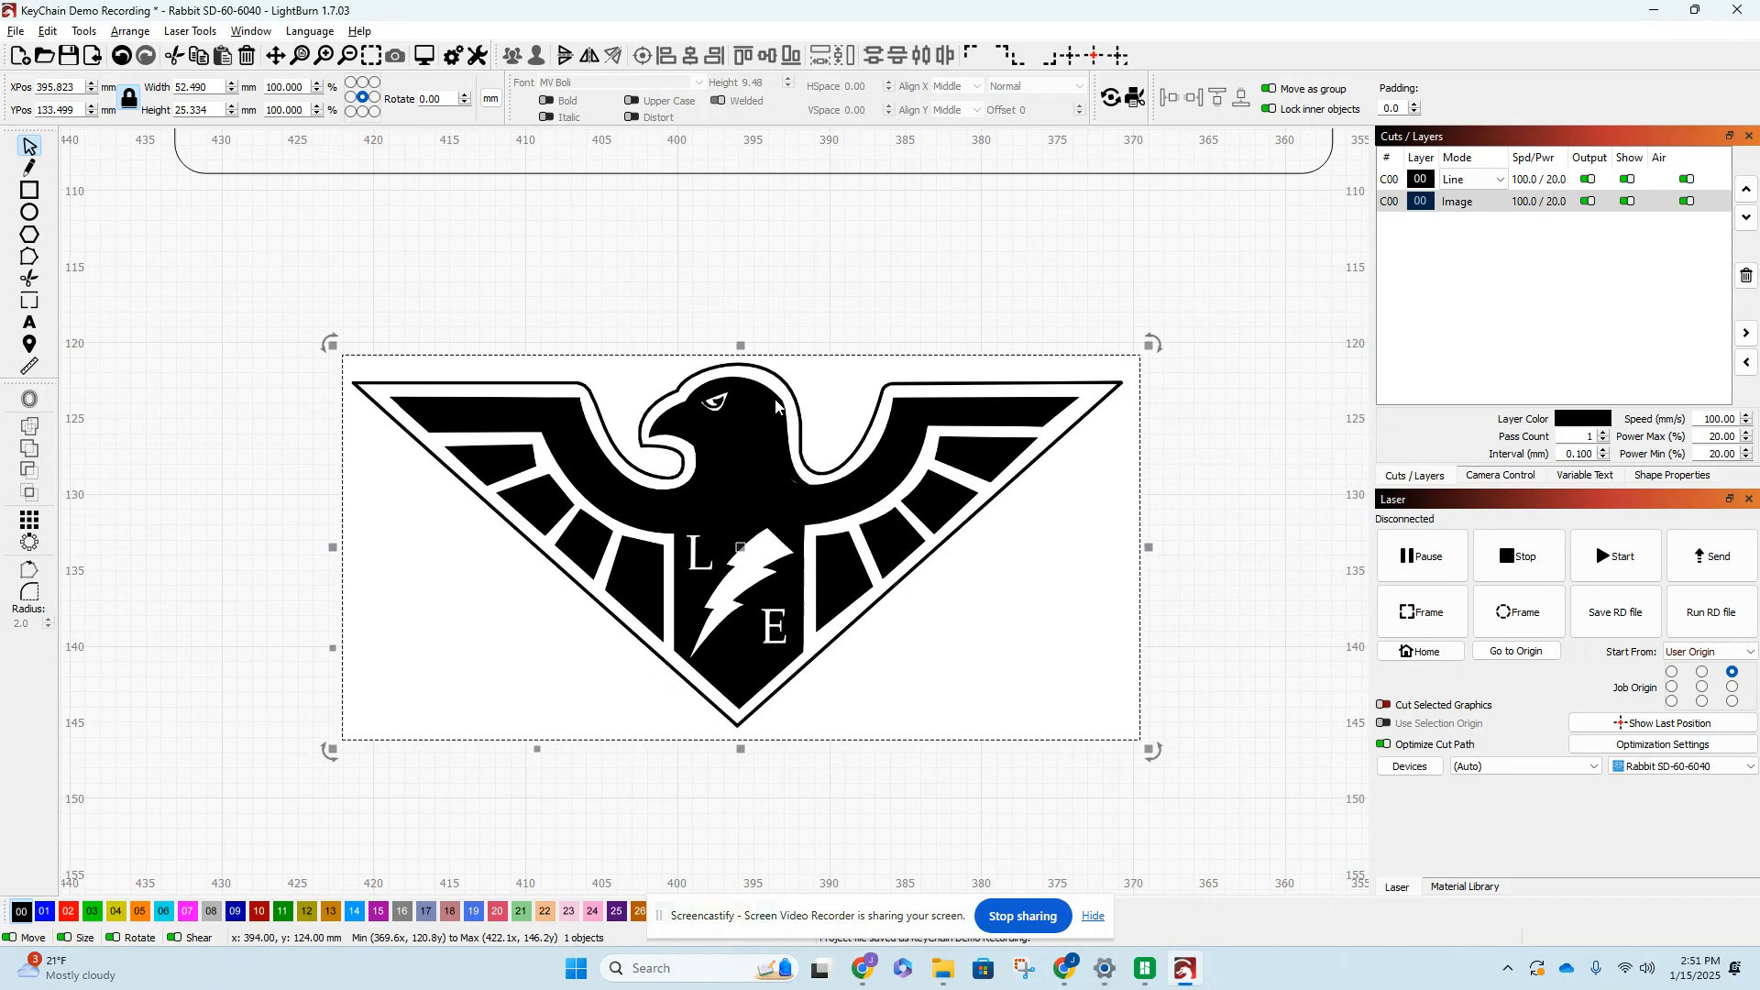
{"action": "scroll", "coordinate": [776, 405], "scroll_direction": "down", "scroll_amount": 3}
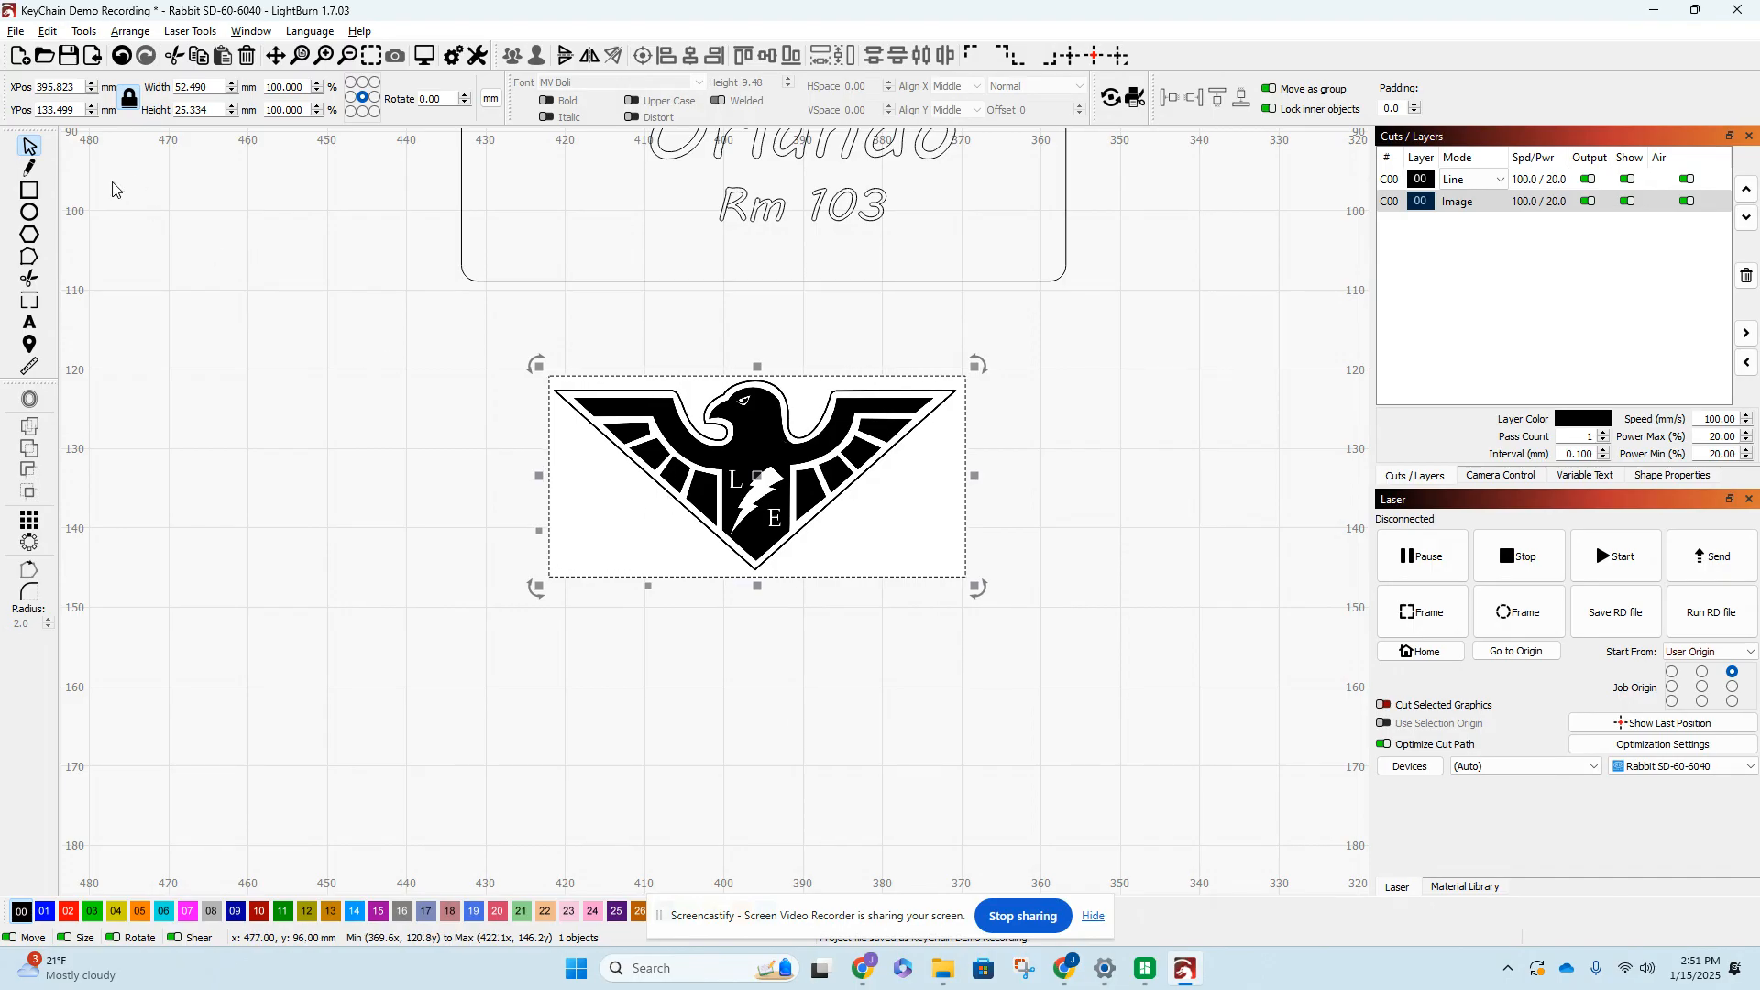
- Start Trace Image on the hawk logo and inspect the traced outlines in the preview
{"action": "left_click", "coordinate": [84, 31]}
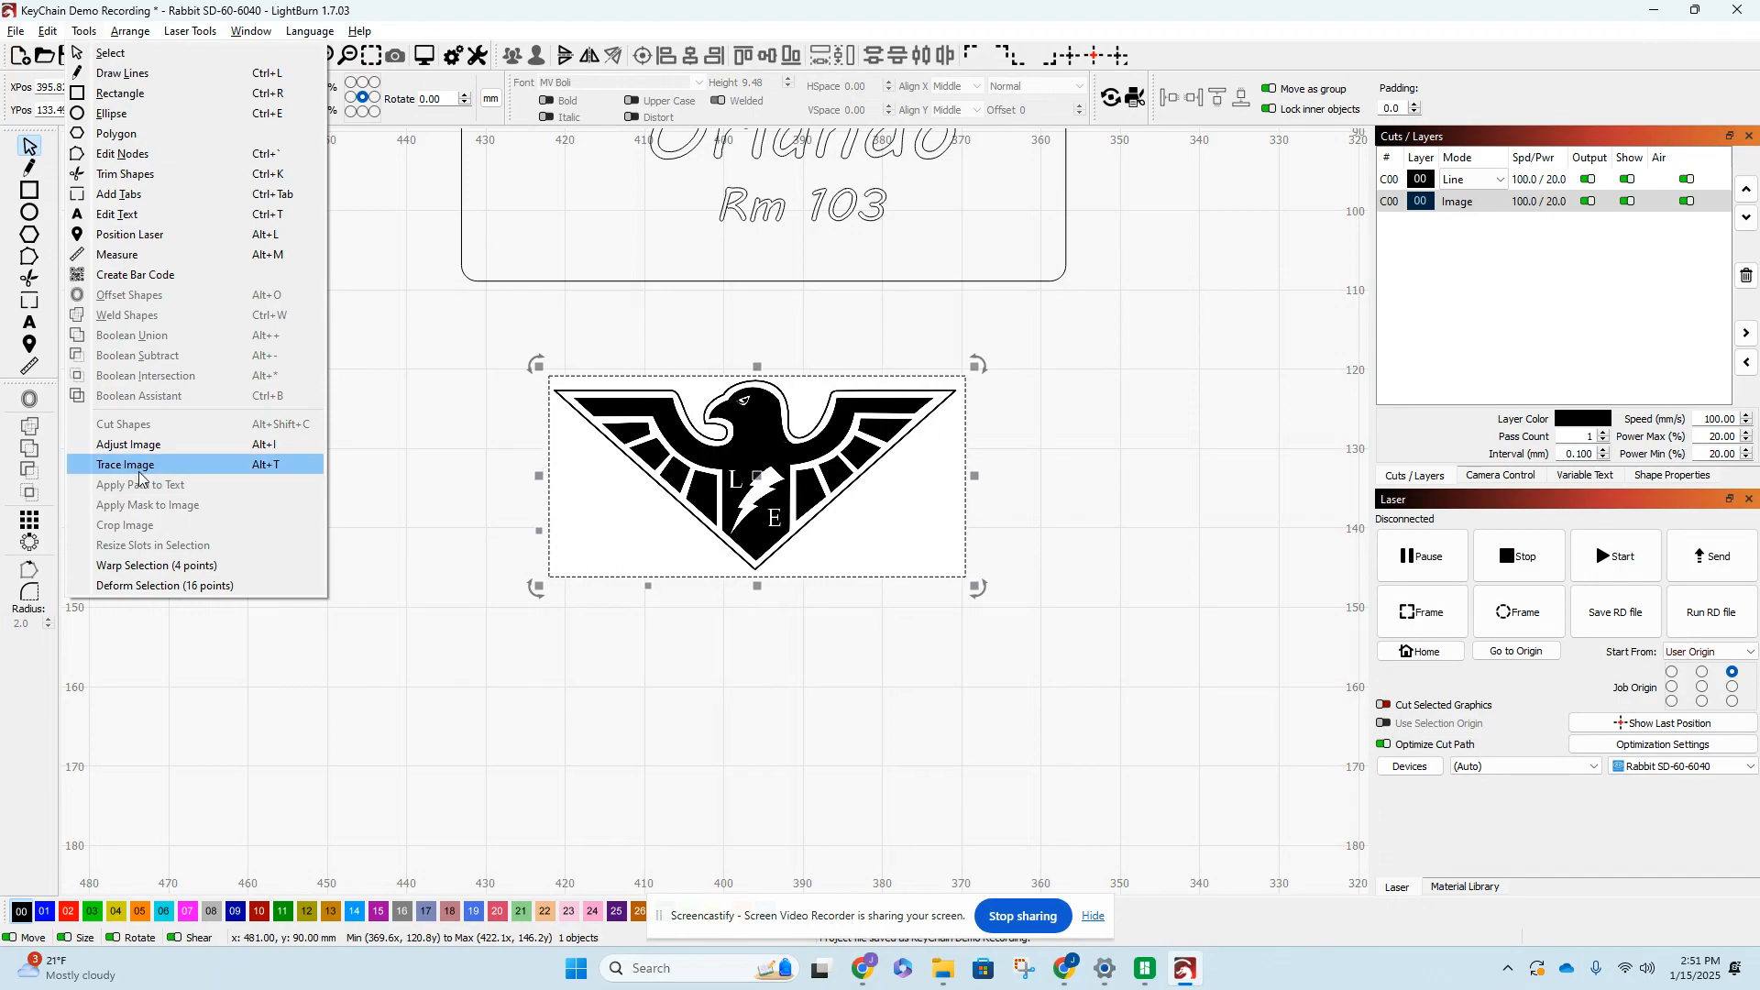
{"action": "left_click", "coordinate": [259, 467]}
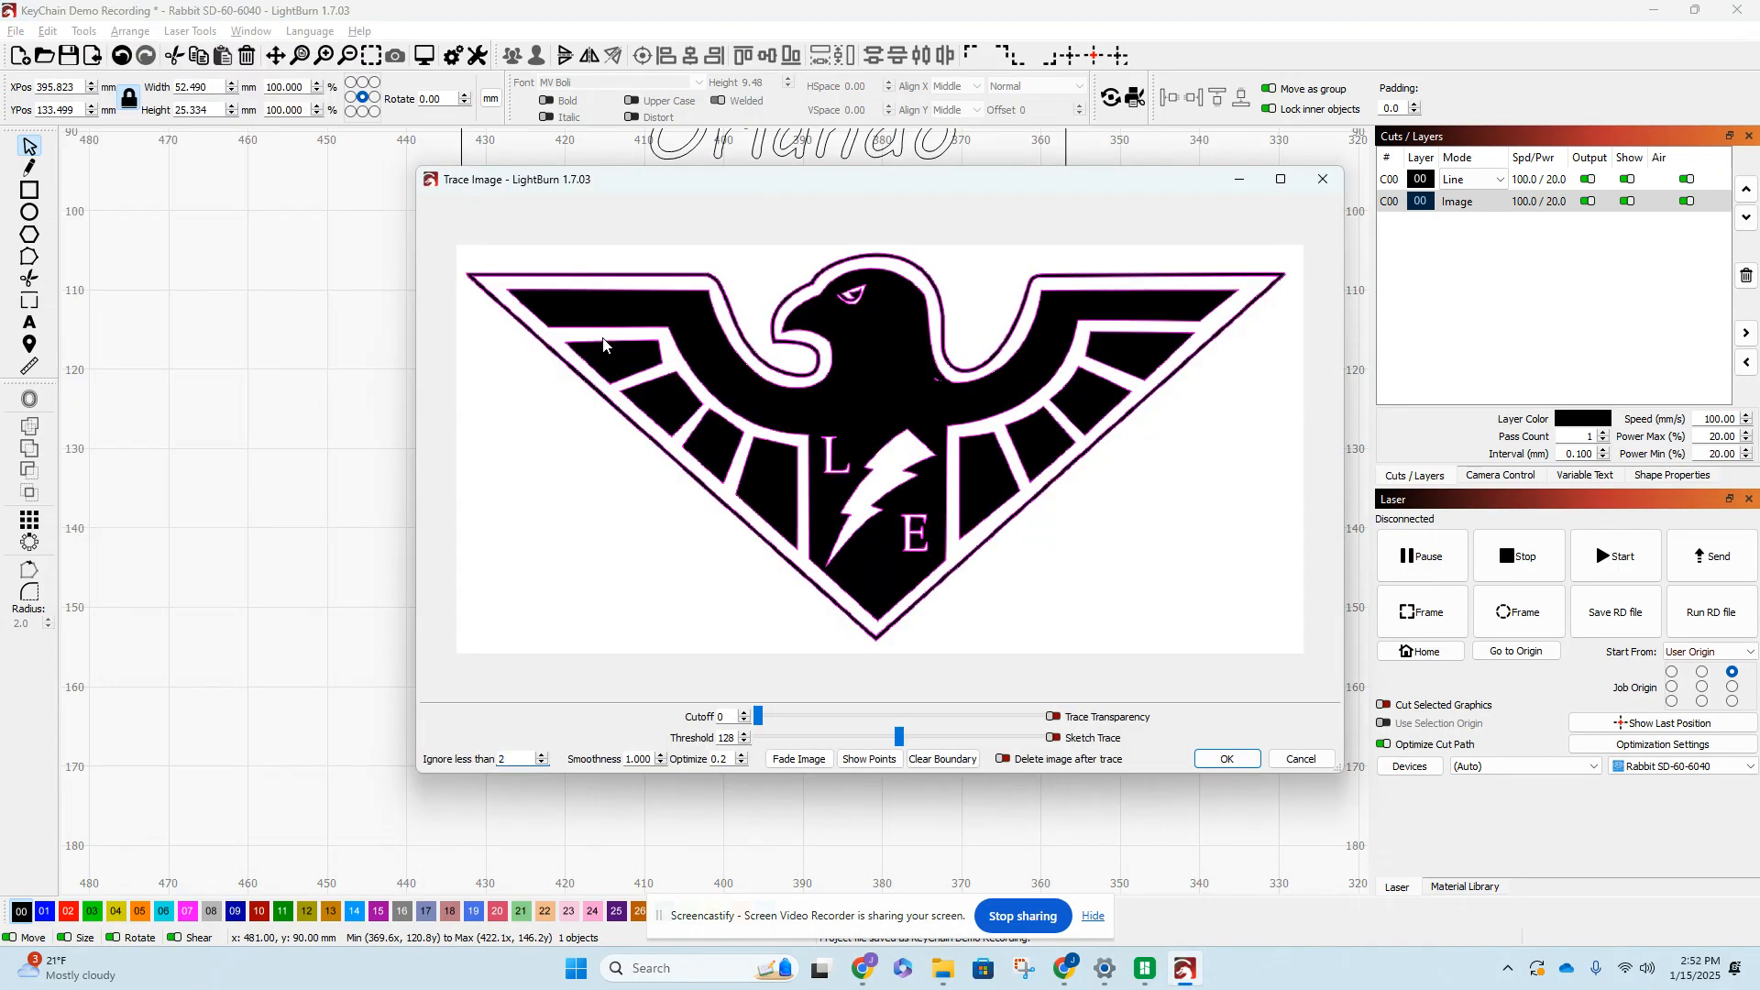
{"action": "left_click_drag", "start_coordinate": [792, 190], "coordinate": [604, 218]}
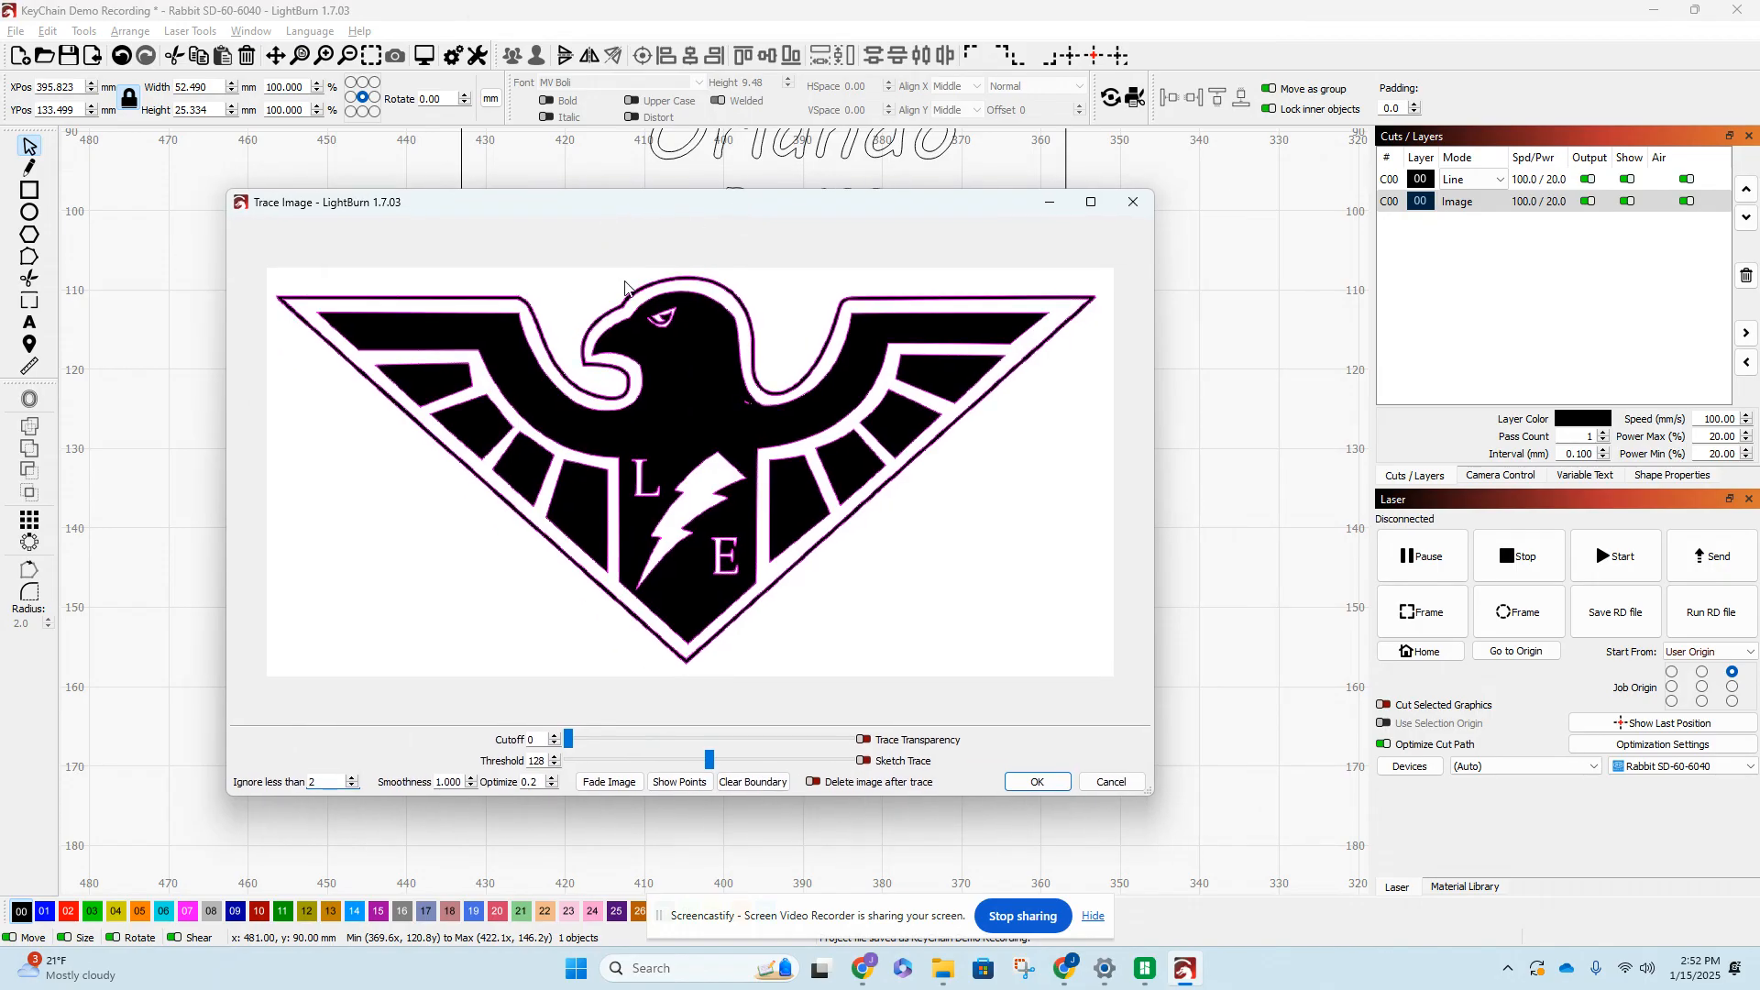
{"action": "scroll", "coordinate": [697, 394], "scroll_direction": "up", "scroll_amount": 4}
{"action": "scroll", "coordinate": [688, 398], "scroll_direction": "down", "scroll_amount": 3}
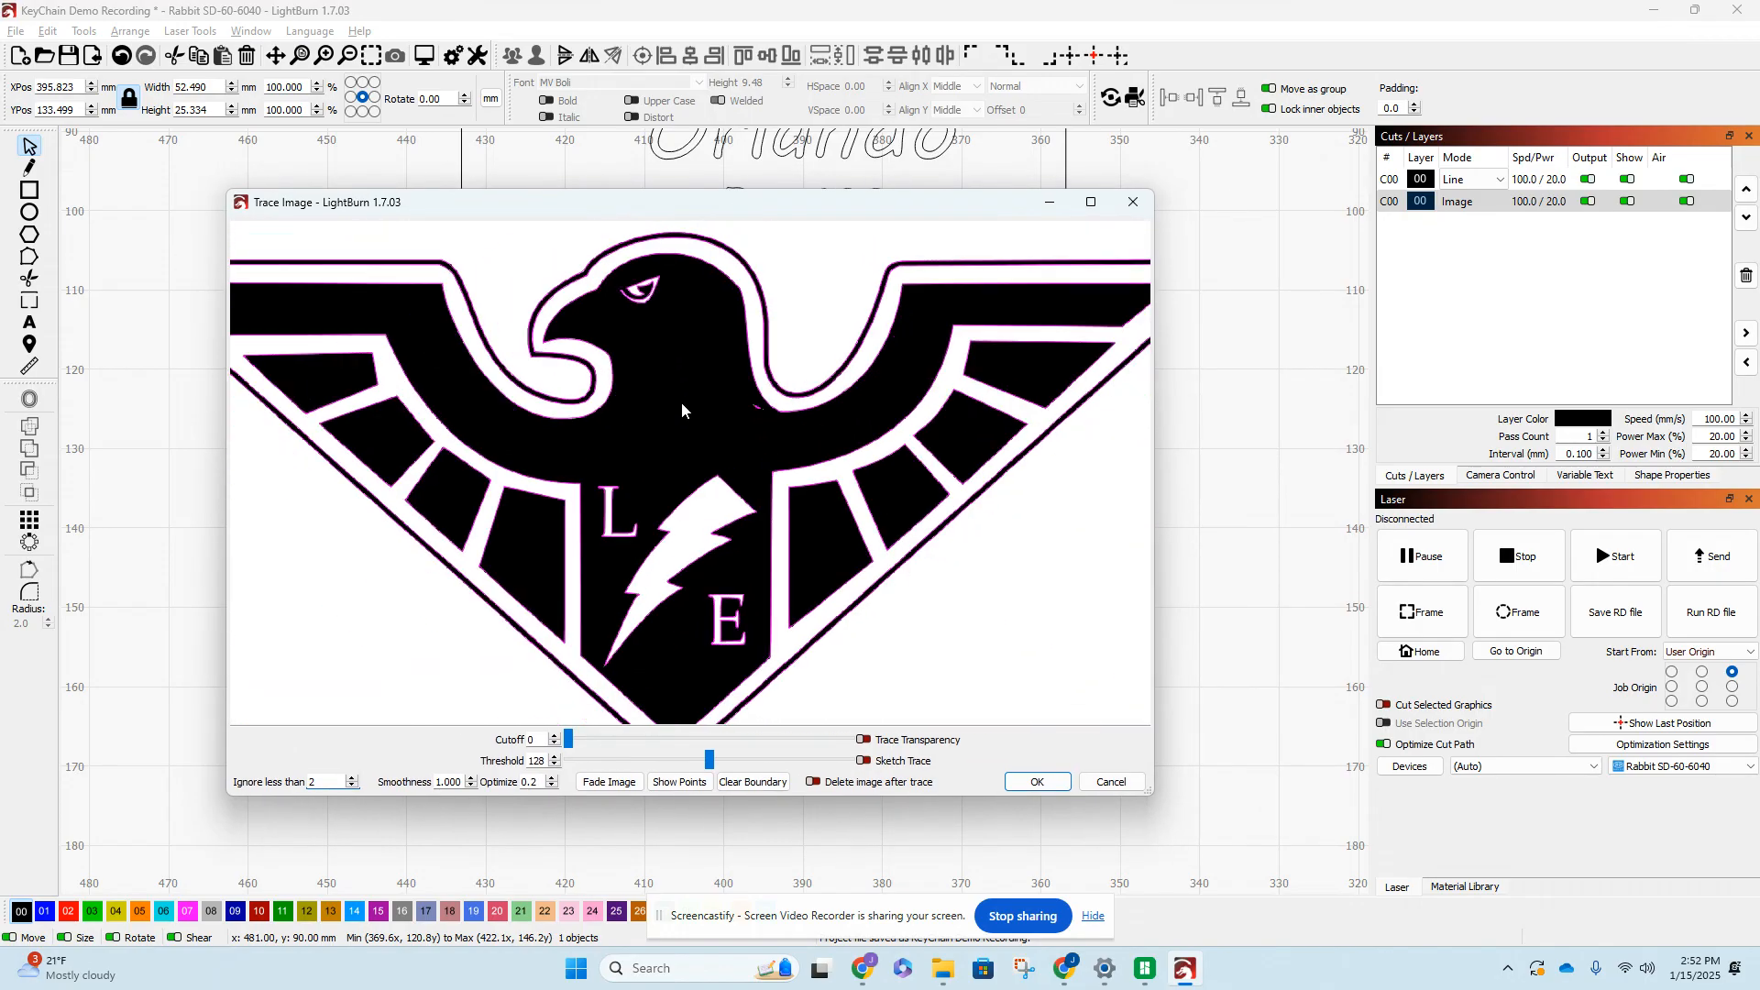
{"action": "scroll", "coordinate": [682, 410], "scroll_direction": "down", "scroll_amount": 2}
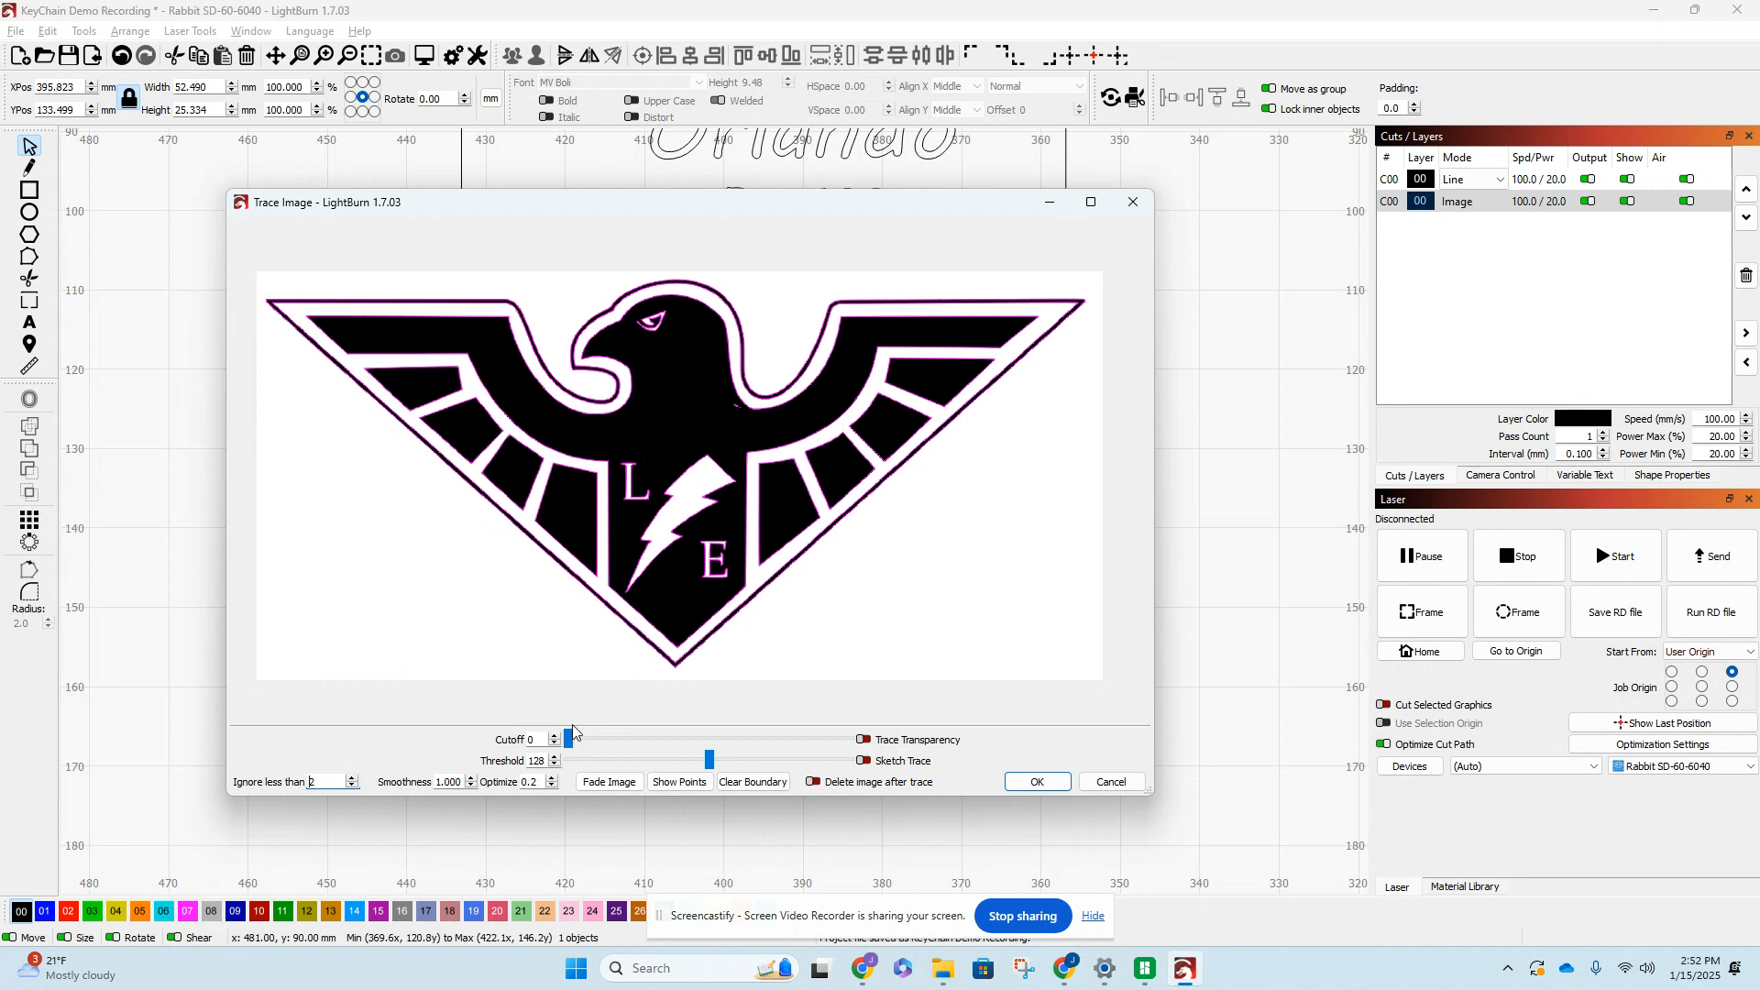
- Raise the trace cutoff to 21 and preview the outlines around the hawk's head with the image faded and the points shown
{"action": "left_click_drag", "start_coordinate": [571, 741], "coordinate": [573, 741]}
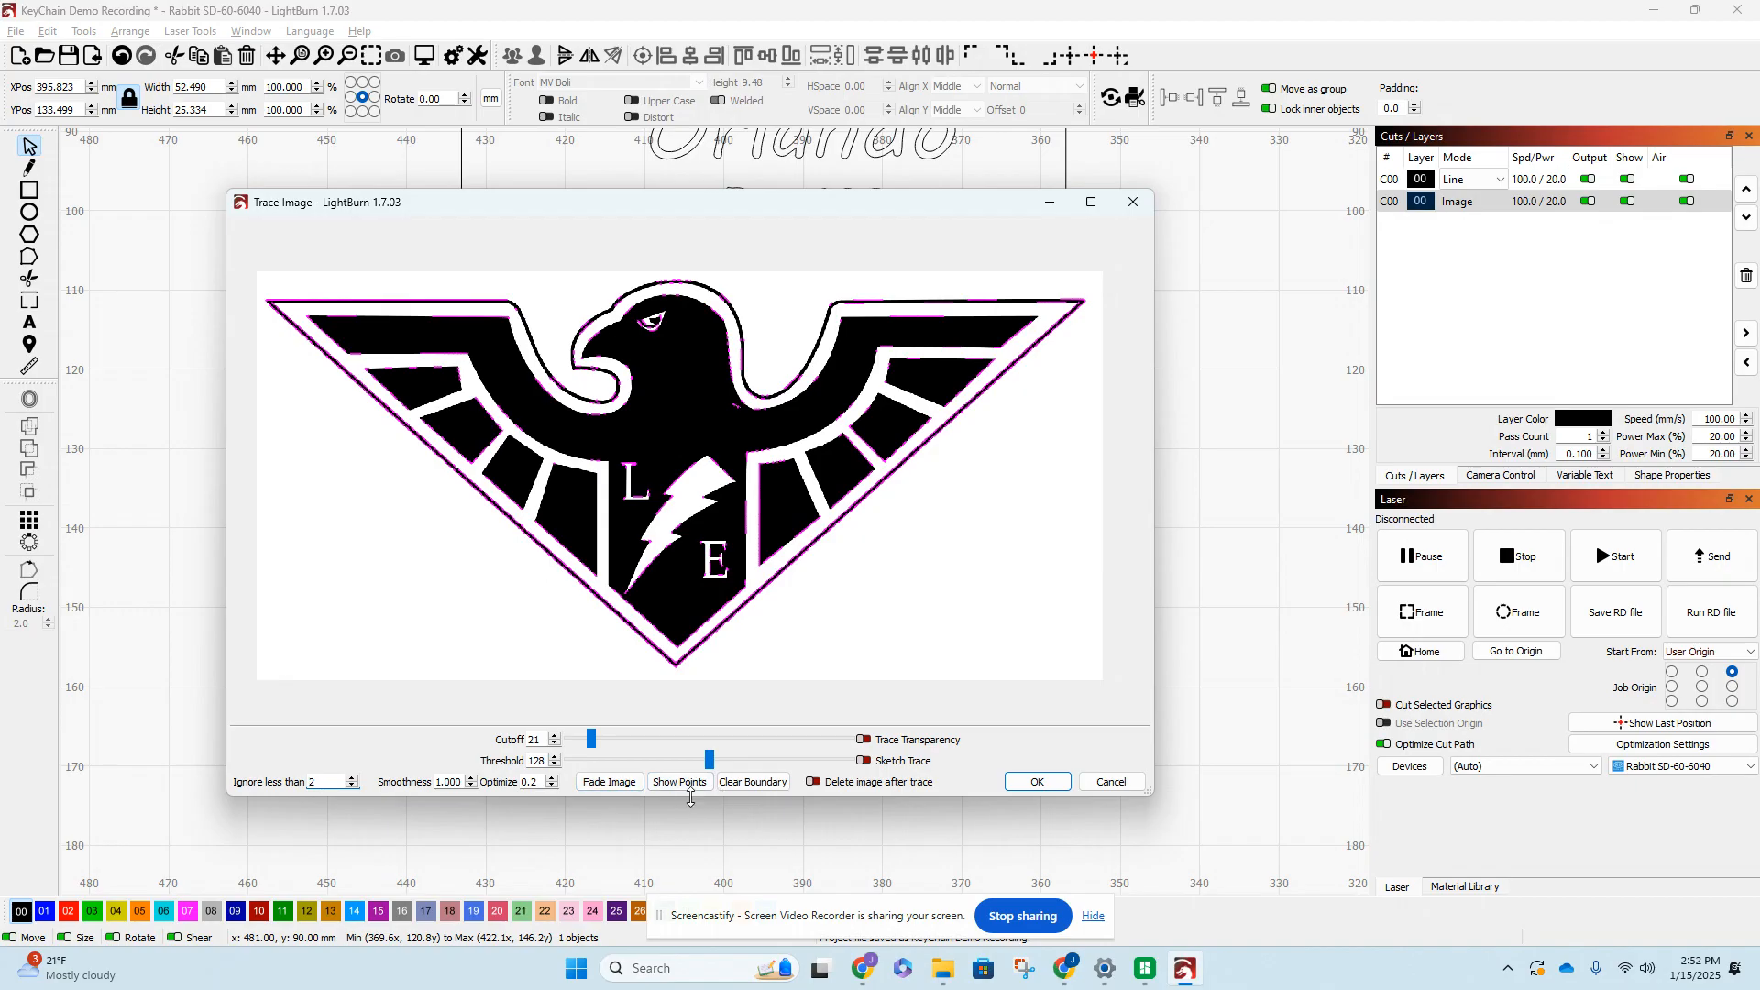
{"action": "left_click", "coordinate": [624, 789]}
{"action": "left_click", "coordinate": [611, 782]}
{"action": "left_click", "coordinate": [610, 782]}
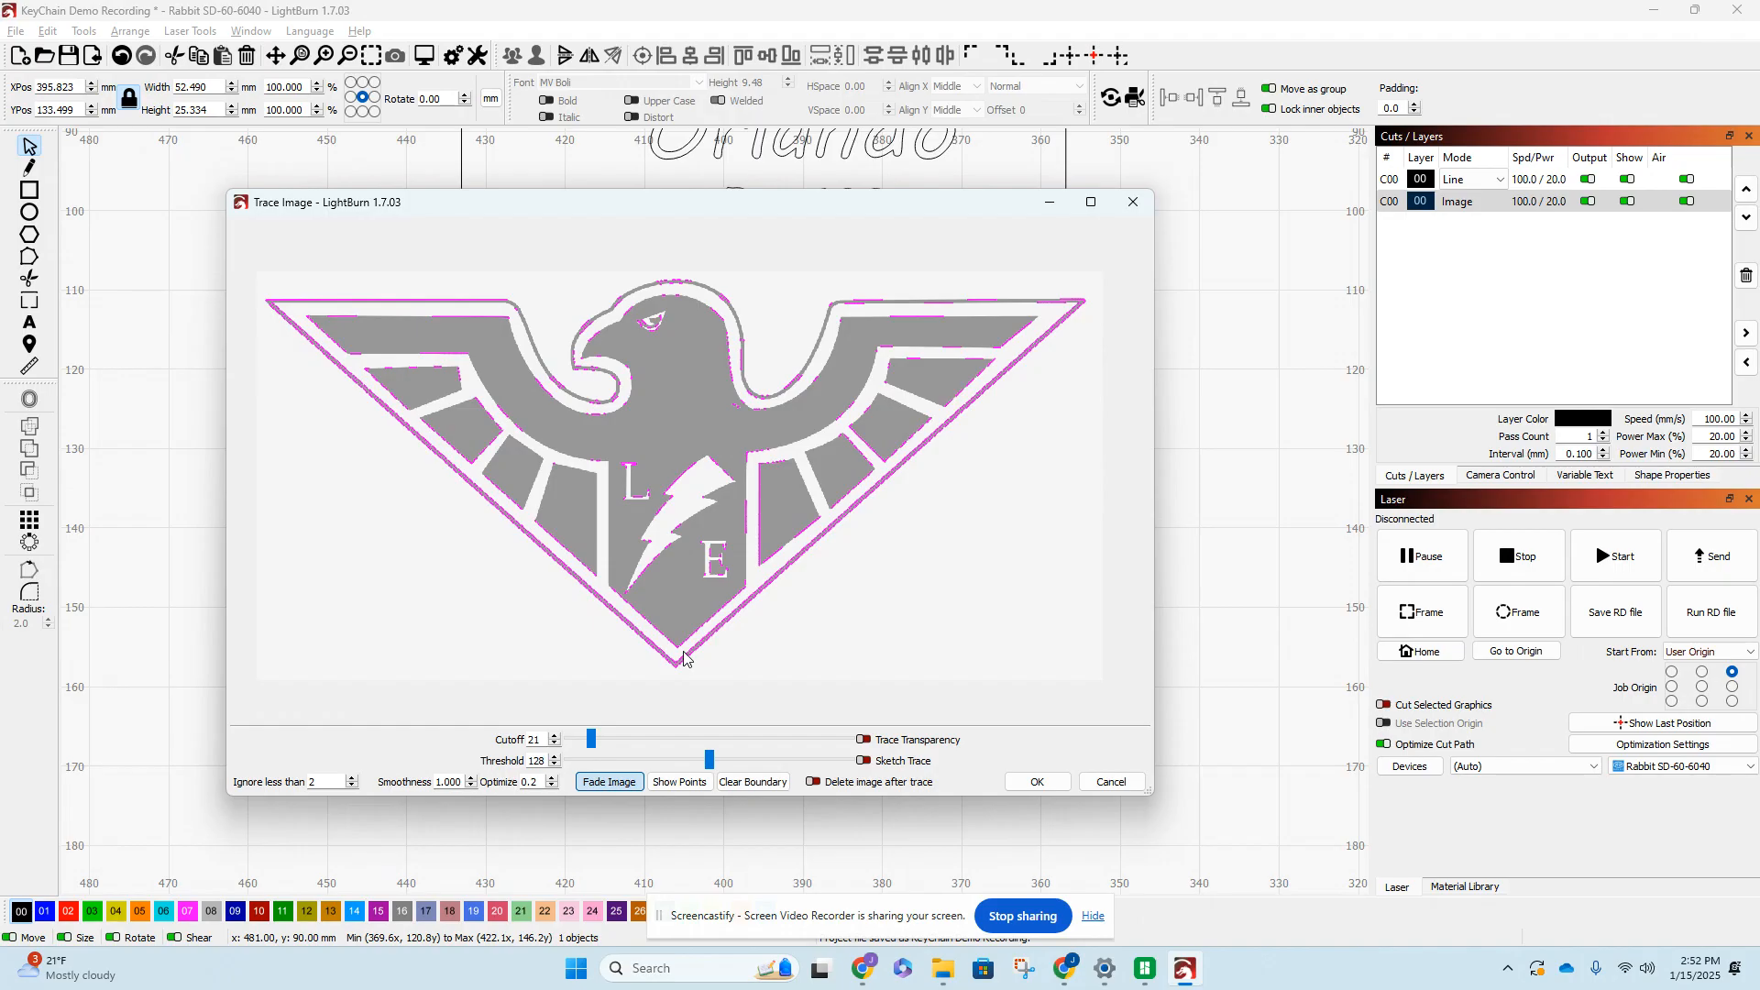
{"action": "left_click", "coordinate": [666, 790]}
{"action": "scroll", "coordinate": [751, 439], "scroll_direction": "up", "scroll_amount": 5}
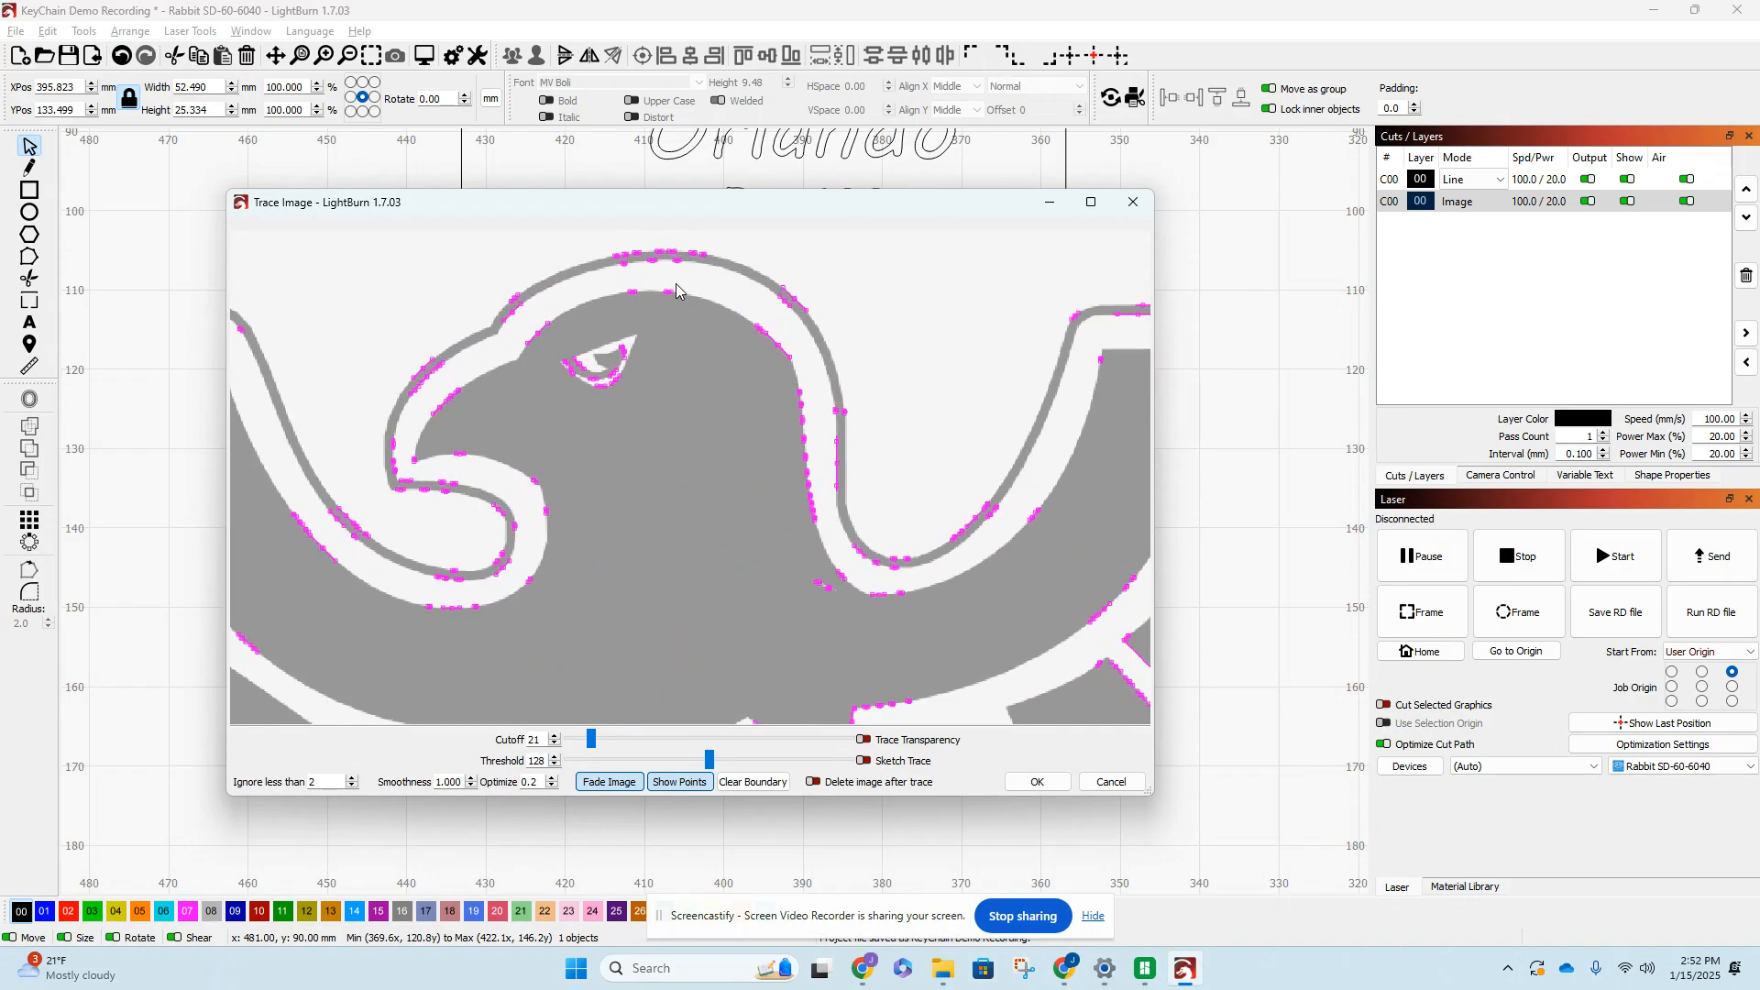
- Turn off the image fading and examine the traced outline segments along the top edge of the hawk's head up close
{"action": "scroll", "coordinate": [674, 283], "scroll_direction": "down", "scroll_amount": 3}
{"action": "scroll", "coordinate": [678, 309], "scroll_direction": "up", "scroll_amount": 5}
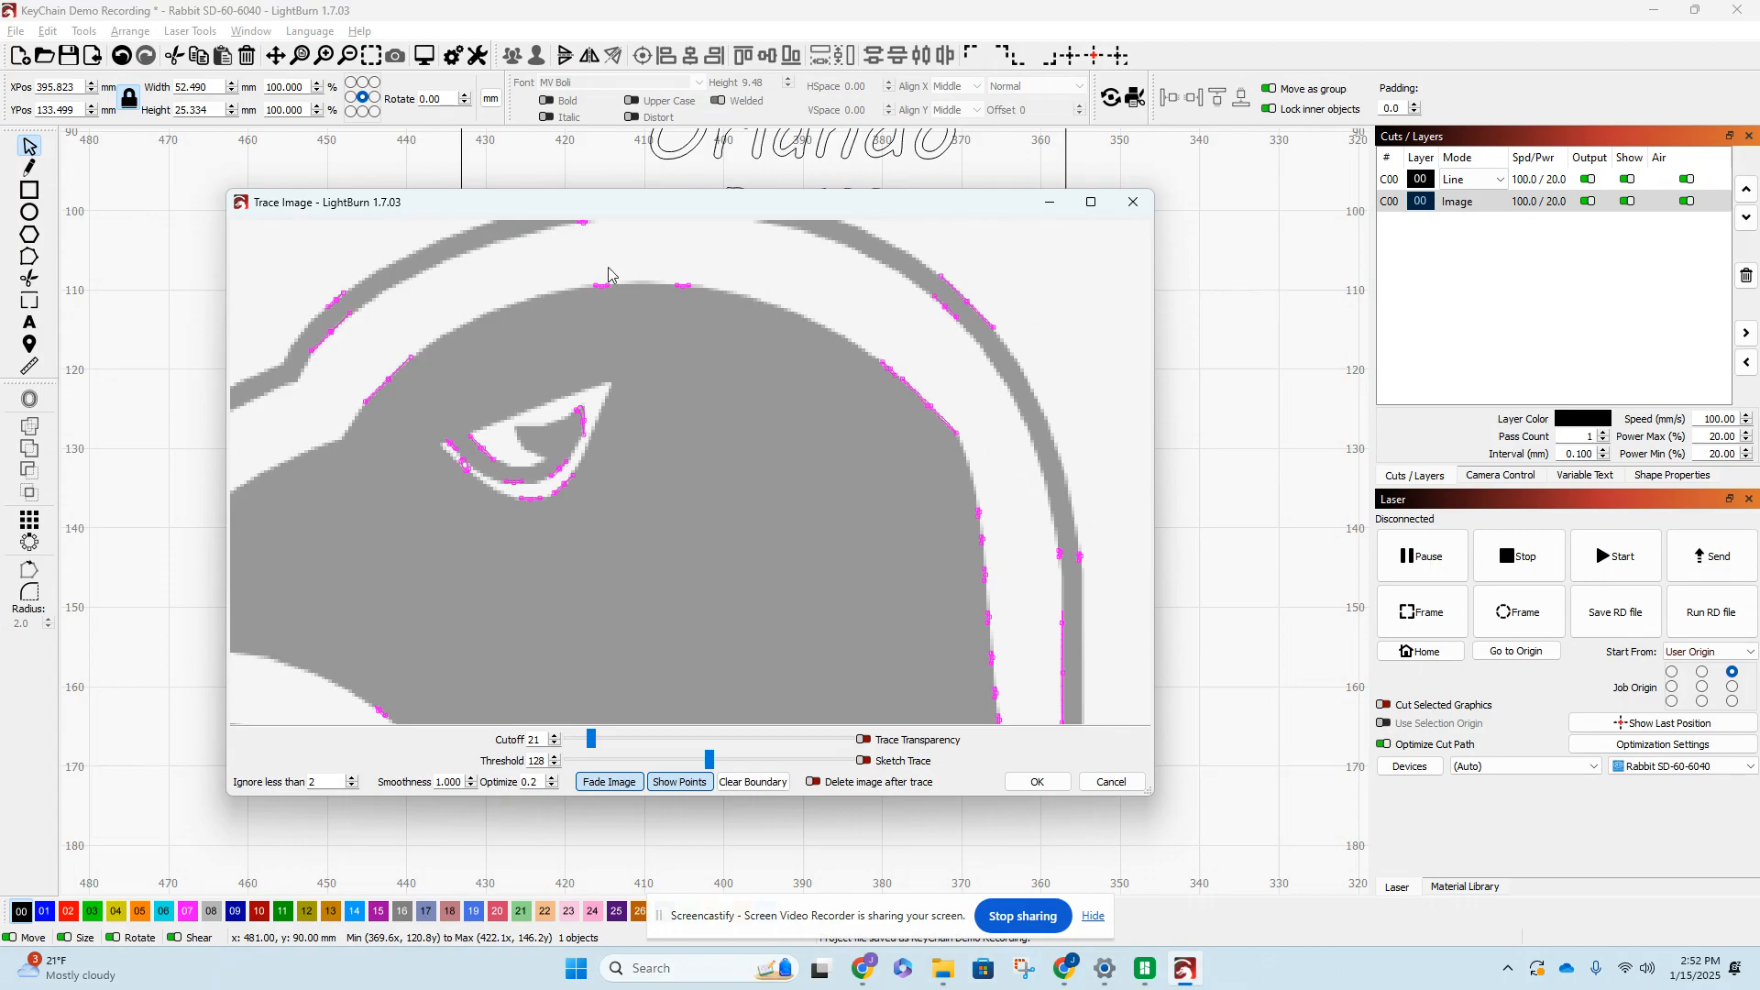
{"action": "scroll", "coordinate": [678, 289], "scroll_direction": "up", "scroll_amount": 2}
{"action": "scroll", "coordinate": [548, 301], "scroll_direction": "down", "scroll_amount": 4}
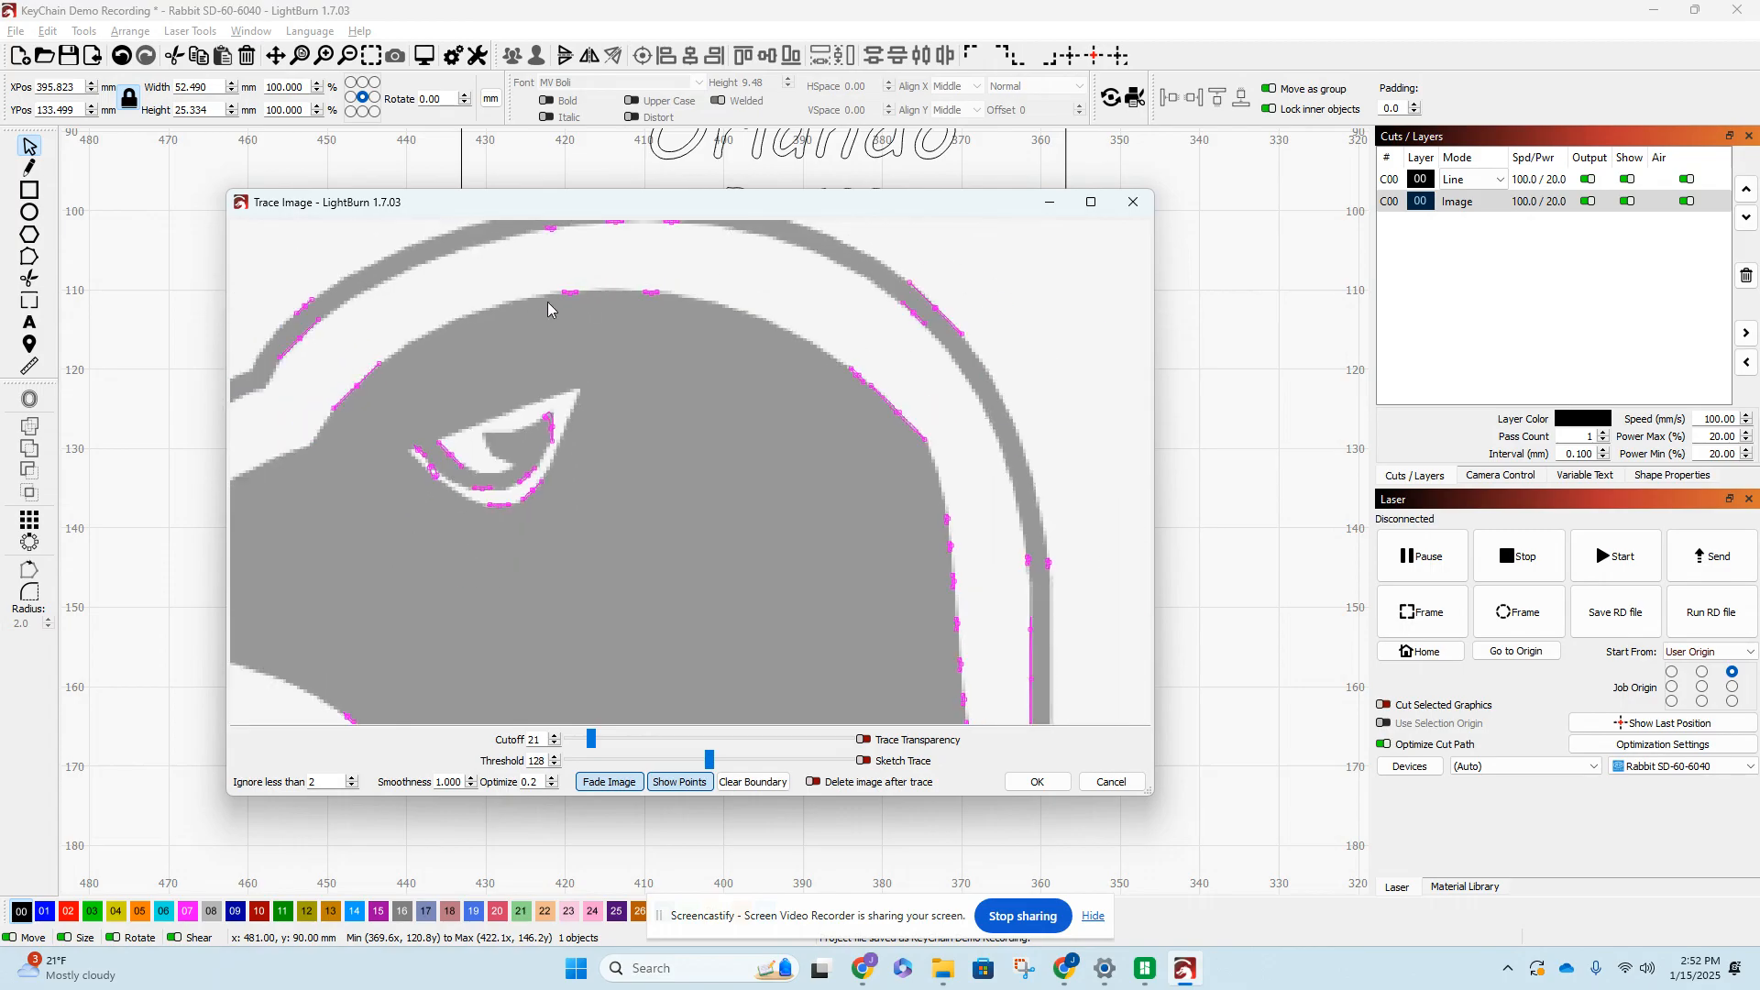
{"action": "left_click", "coordinate": [598, 780]}
{"action": "scroll", "coordinate": [550, 286], "scroll_direction": "up", "scroll_amount": 8}
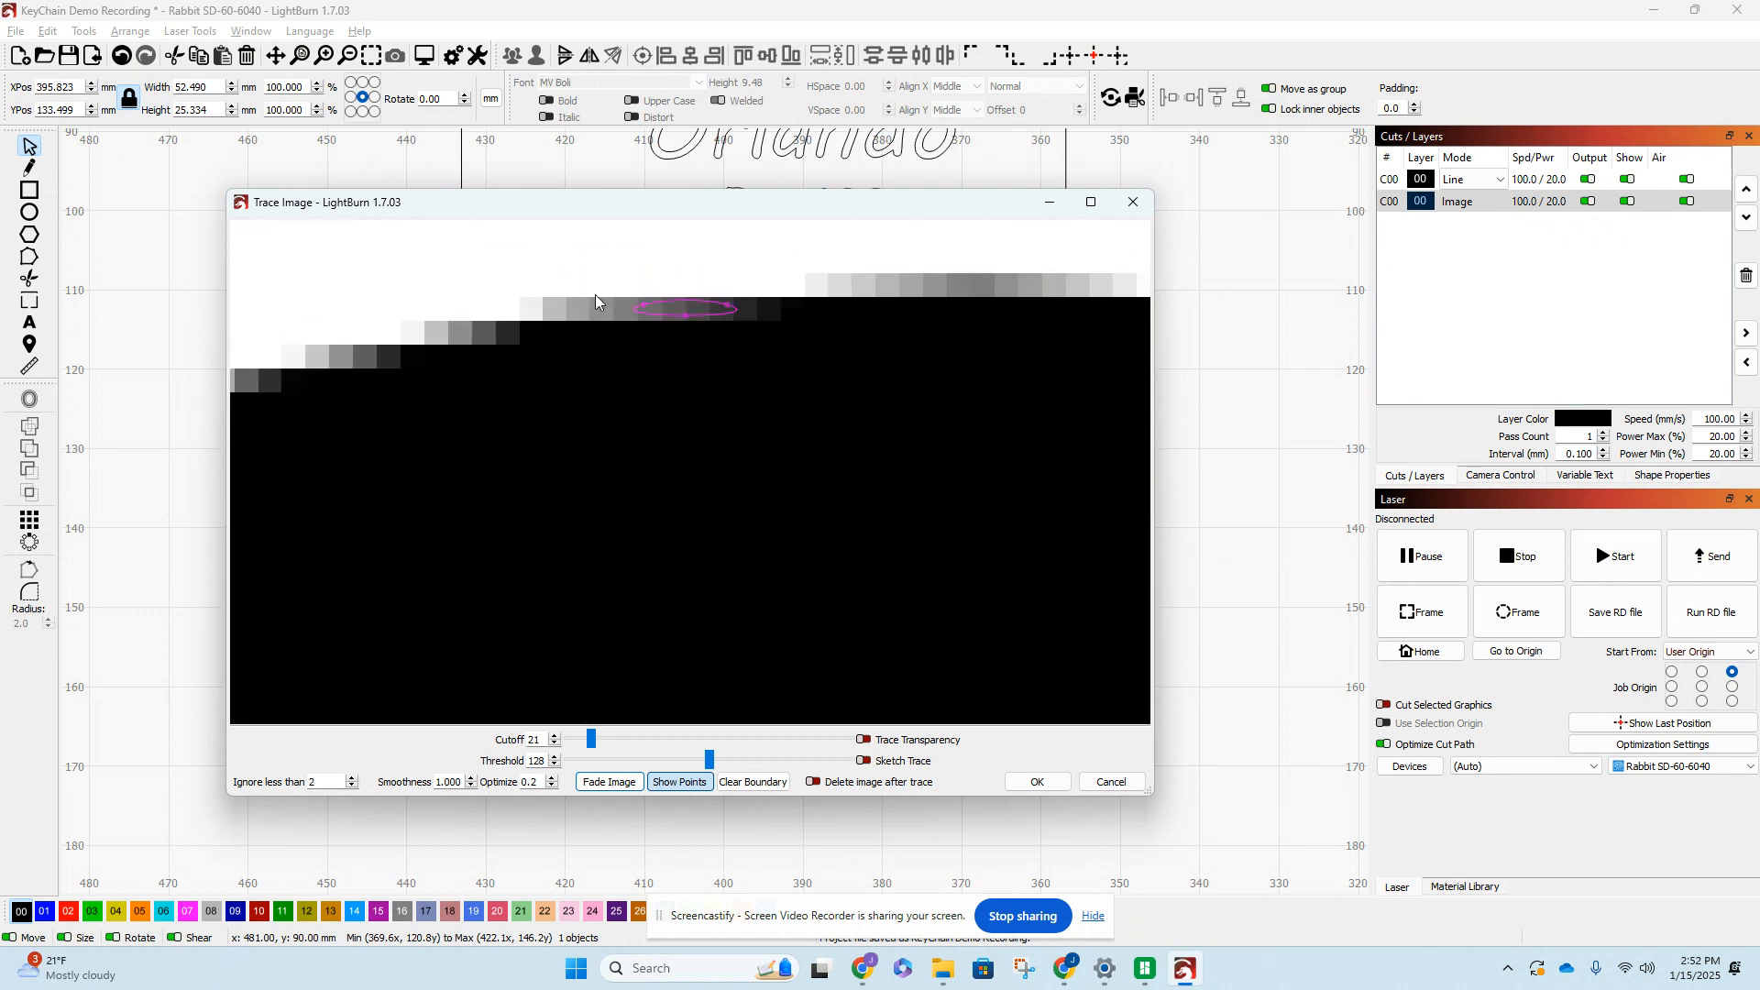
{"action": "scroll", "coordinate": [568, 288], "scroll_direction": "up", "scroll_amount": 2}
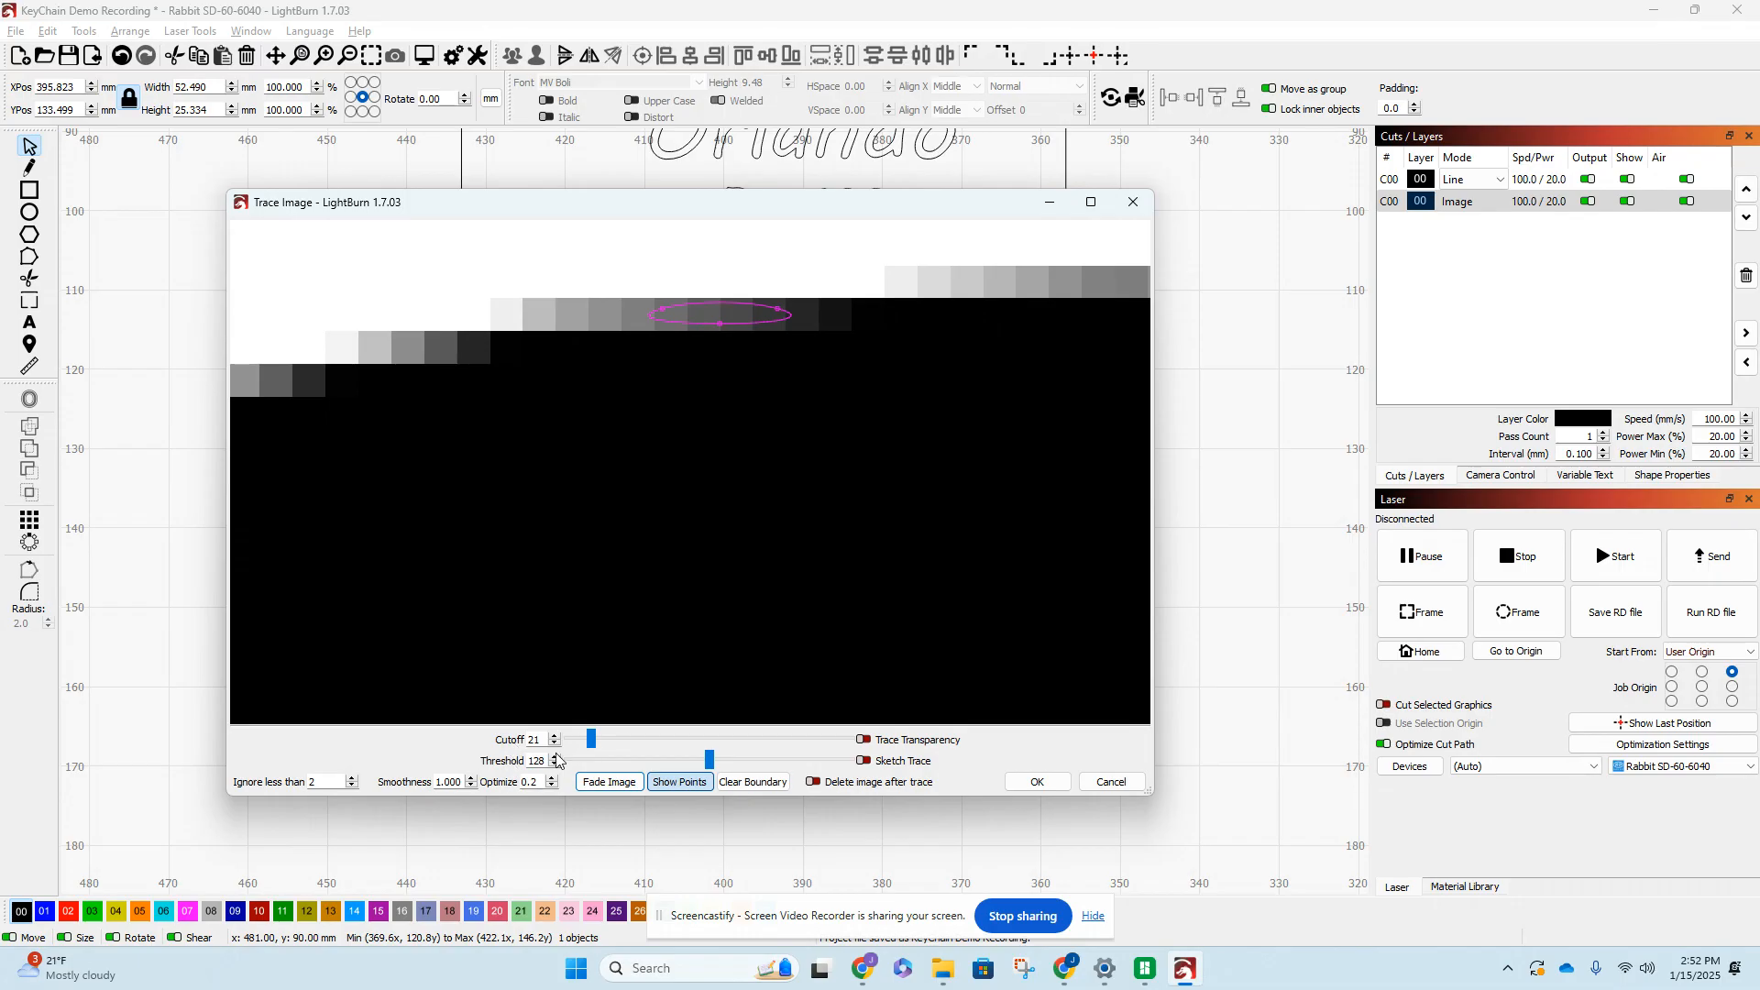
{"action": "scroll", "coordinate": [689, 500], "scroll_direction": "down", "scroll_amount": 5}
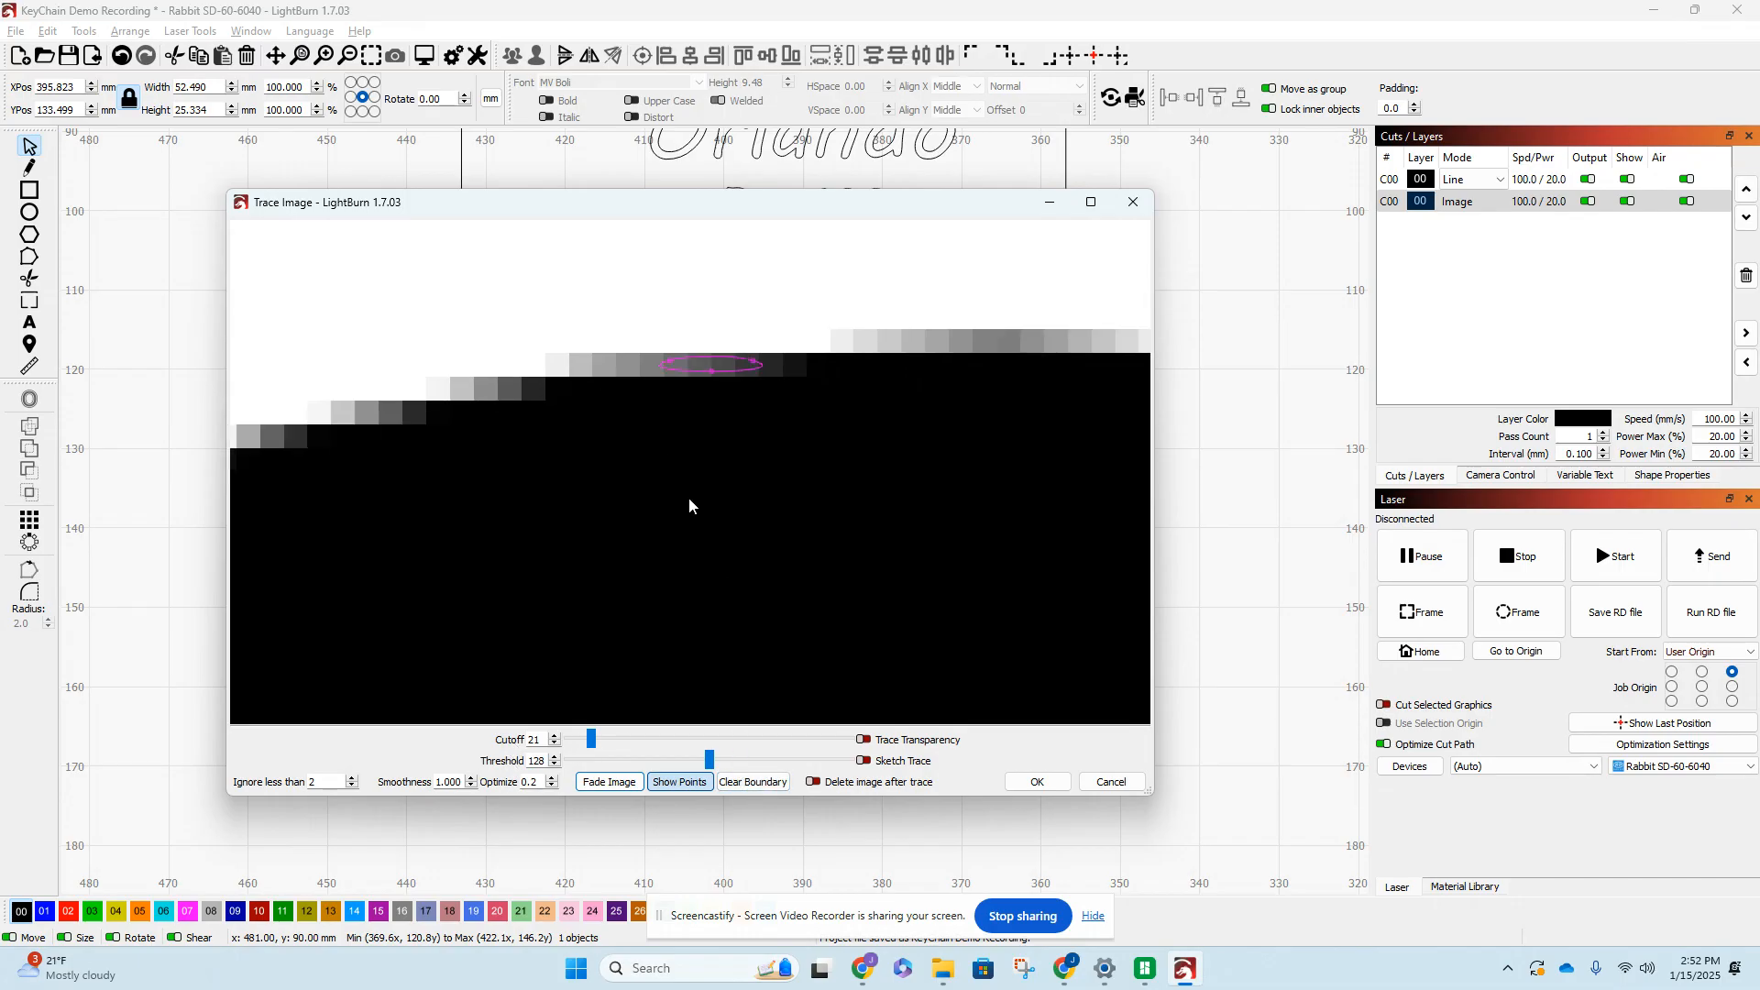
{"action": "scroll", "coordinate": [669, 443], "scroll_direction": "down", "scroll_amount": 1}
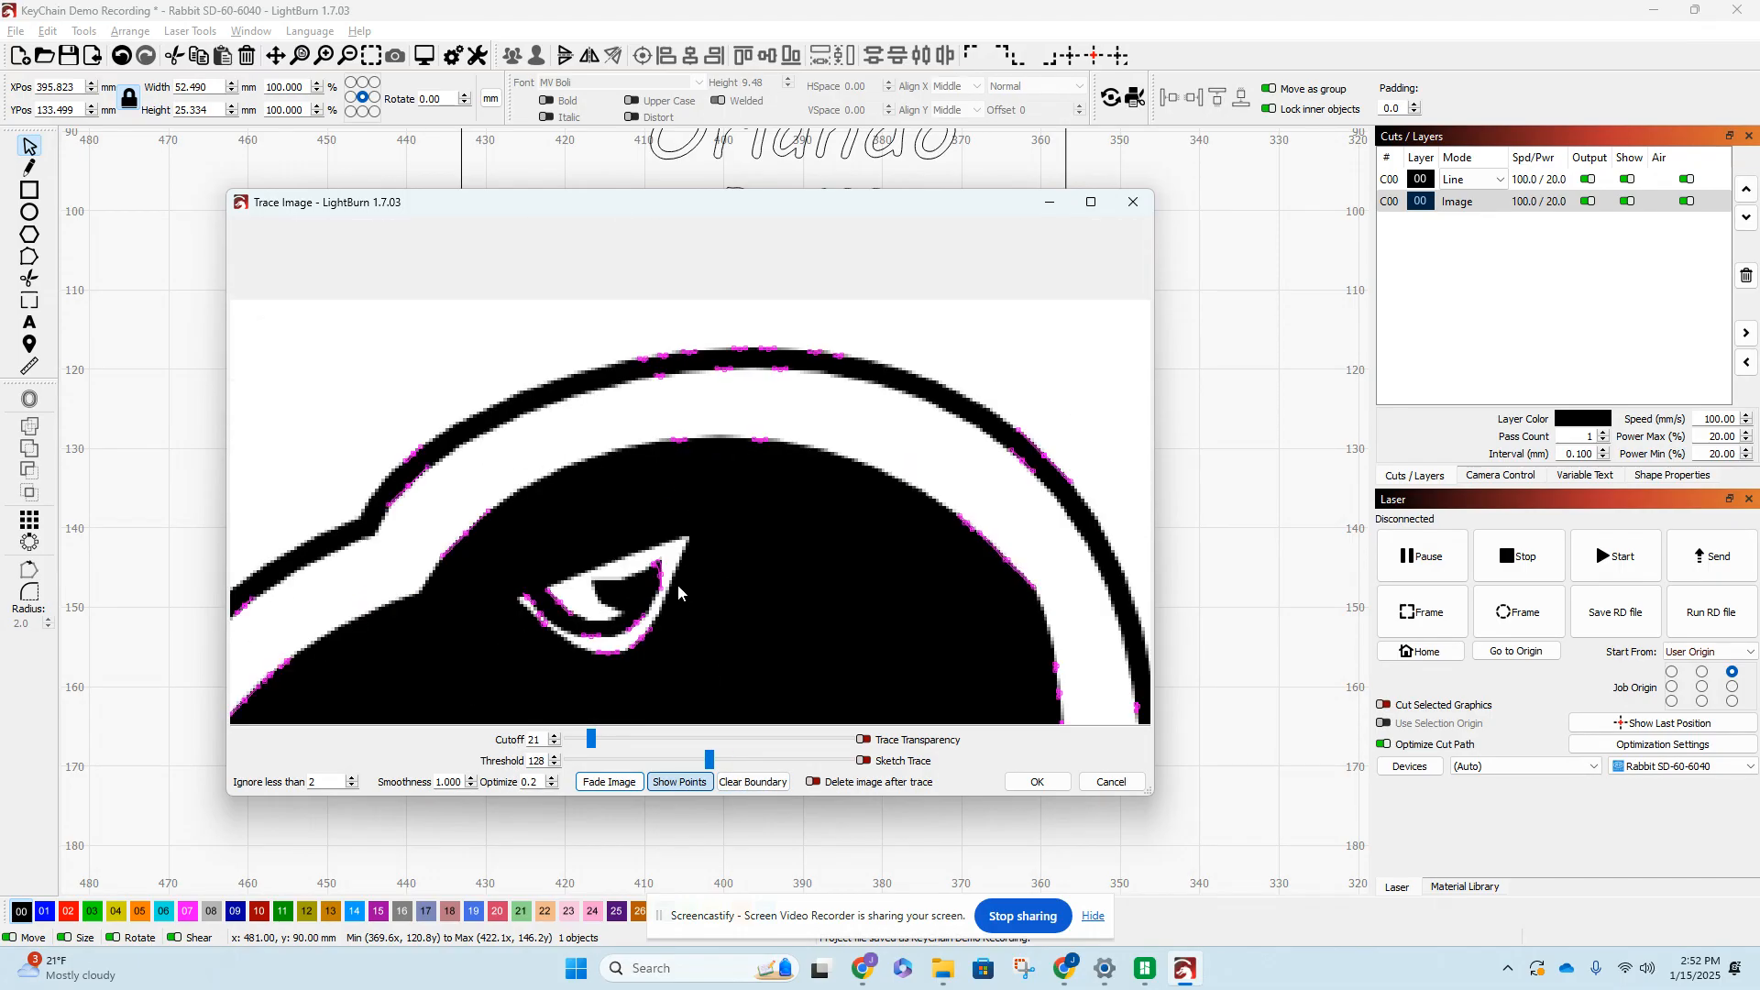
- Lower the trace cutoff to 0 and check the outlines around the hawk's head and wings
{"action": "mouse_move", "coordinate": [593, 748]}
{"action": "left_mouse_down"}
{"action": "mouse_move", "coordinate": [618, 747]}
{"action": "mouse_move", "coordinate": [594, 747]}
{"action": "left_mouse_up"}
{"action": "scroll", "coordinate": [576, 658], "scroll_direction": "down", "scroll_amount": 4}
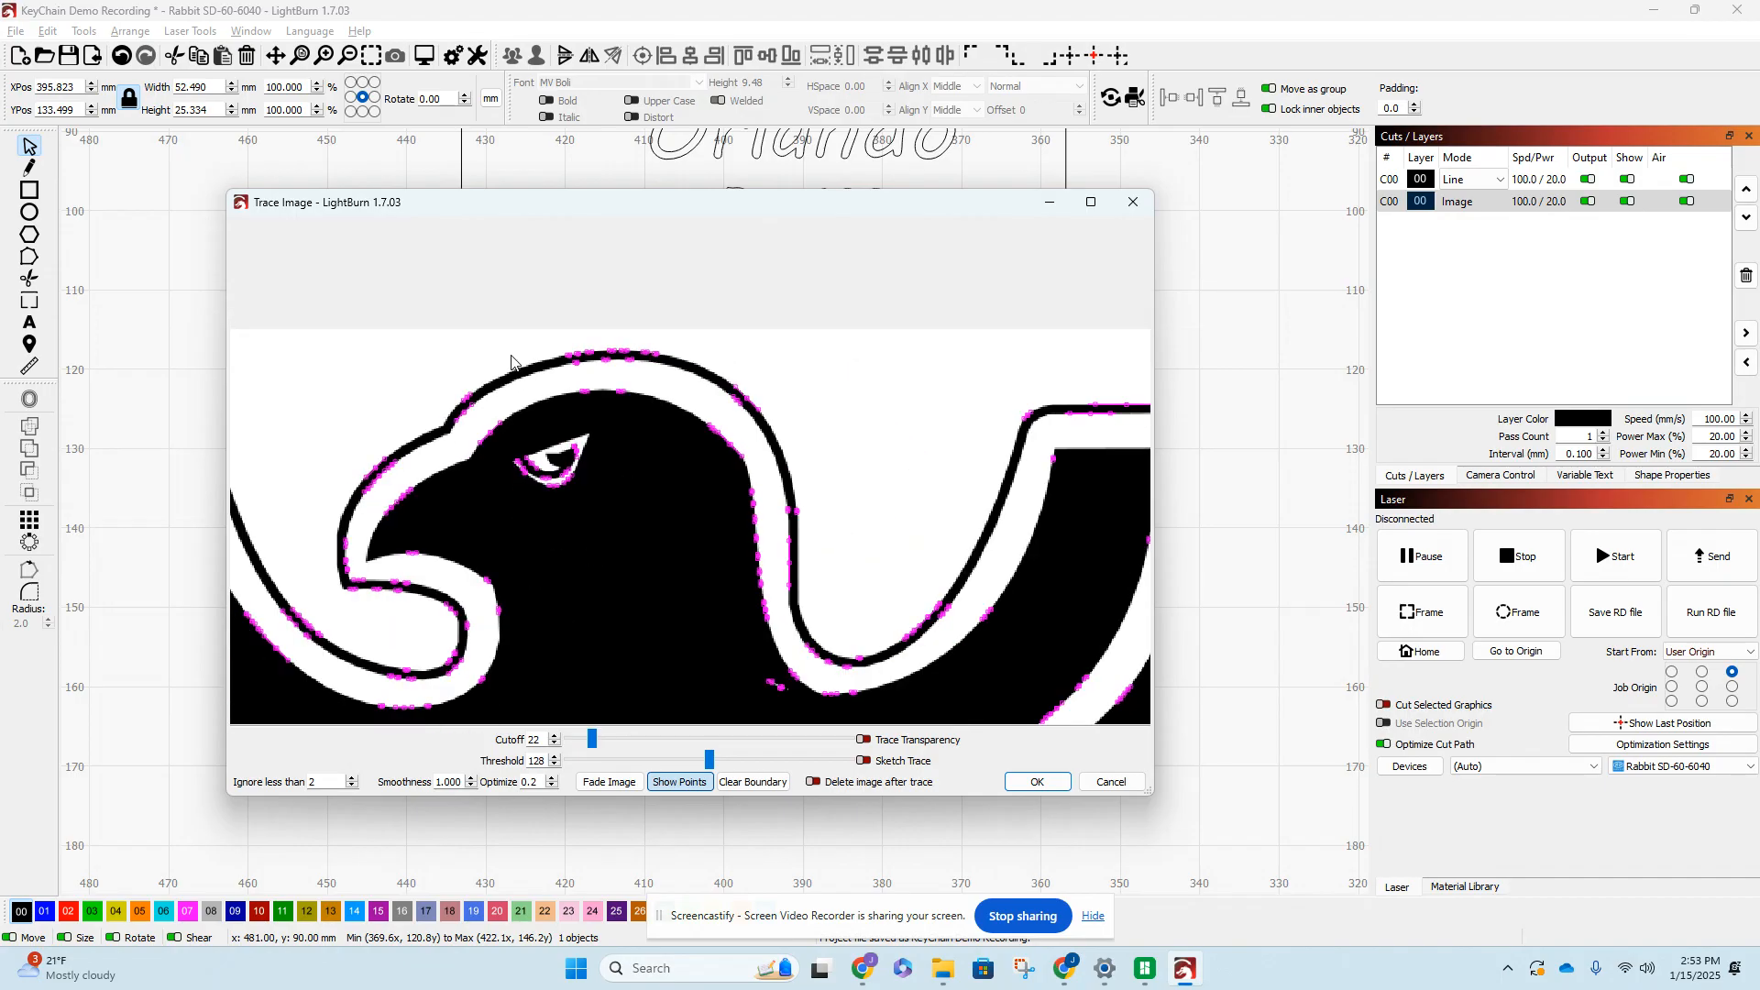
{"action": "left_click_drag", "start_coordinate": [588, 744], "coordinate": [580, 748]}
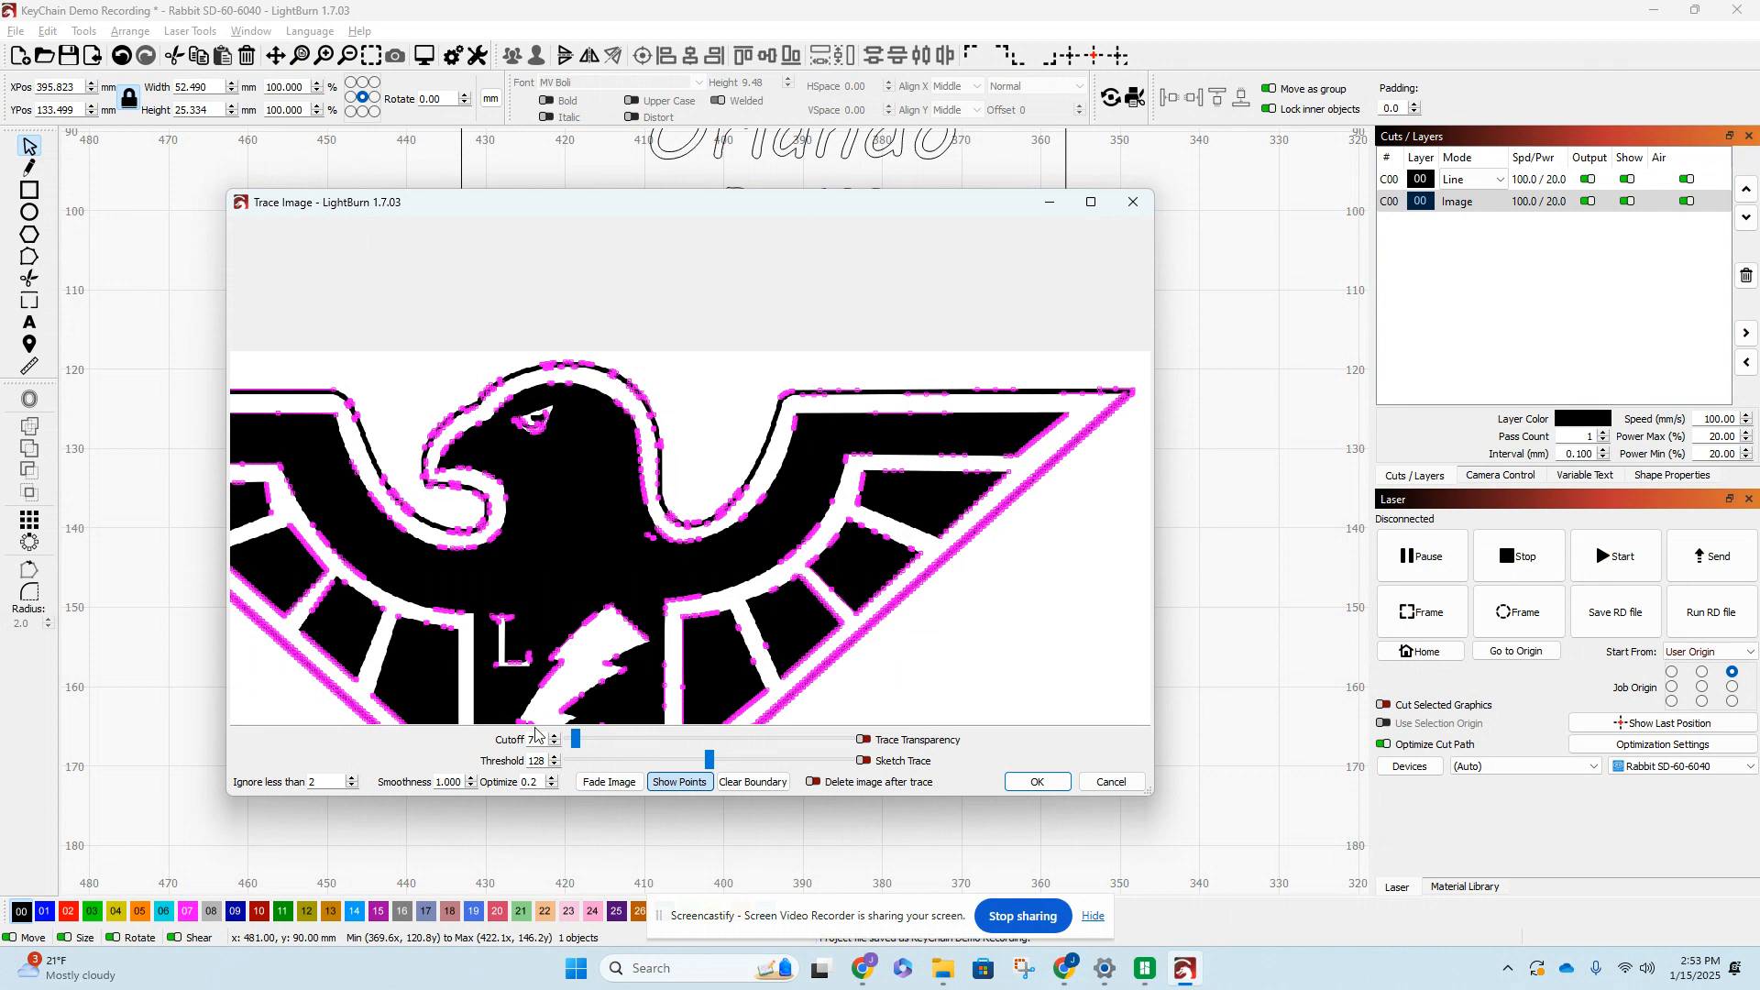
{"action": "left_click_drag", "start_coordinate": [578, 744], "coordinate": [560, 753]}
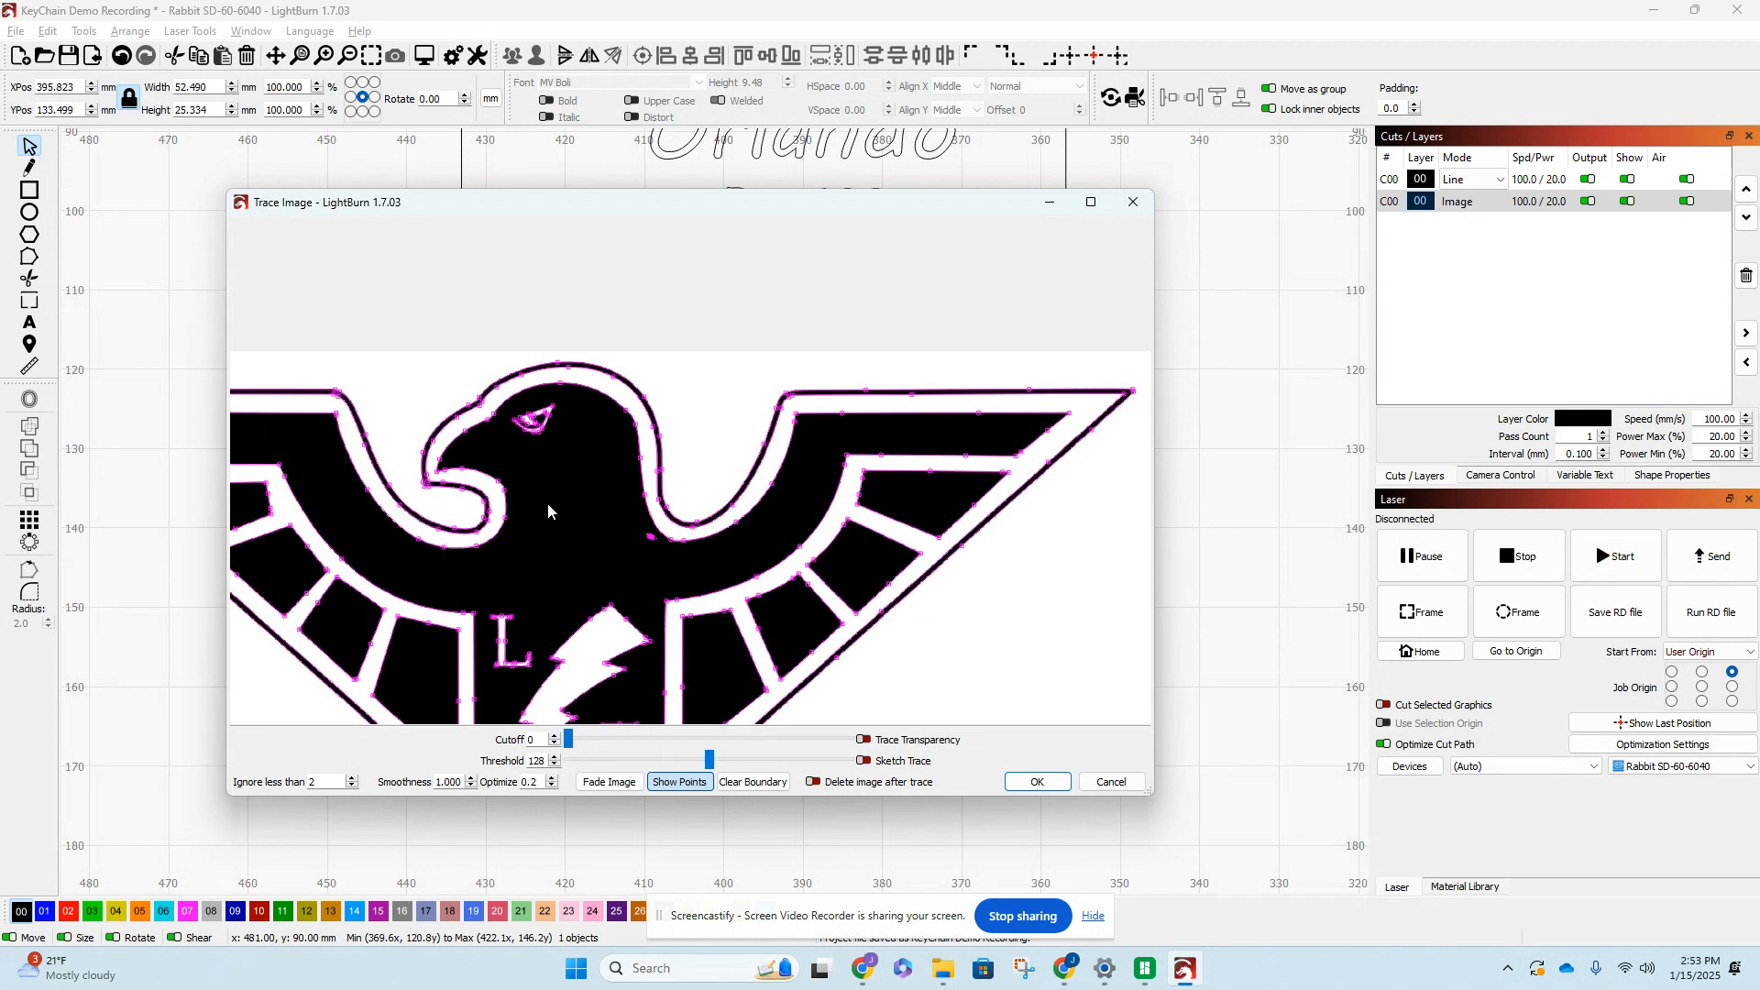
{"action": "scroll", "coordinate": [552, 504], "scroll_direction": "up", "scroll_amount": 5}
{"action": "scroll", "coordinate": [536, 511], "scroll_direction": "down", "scroll_amount": 5}
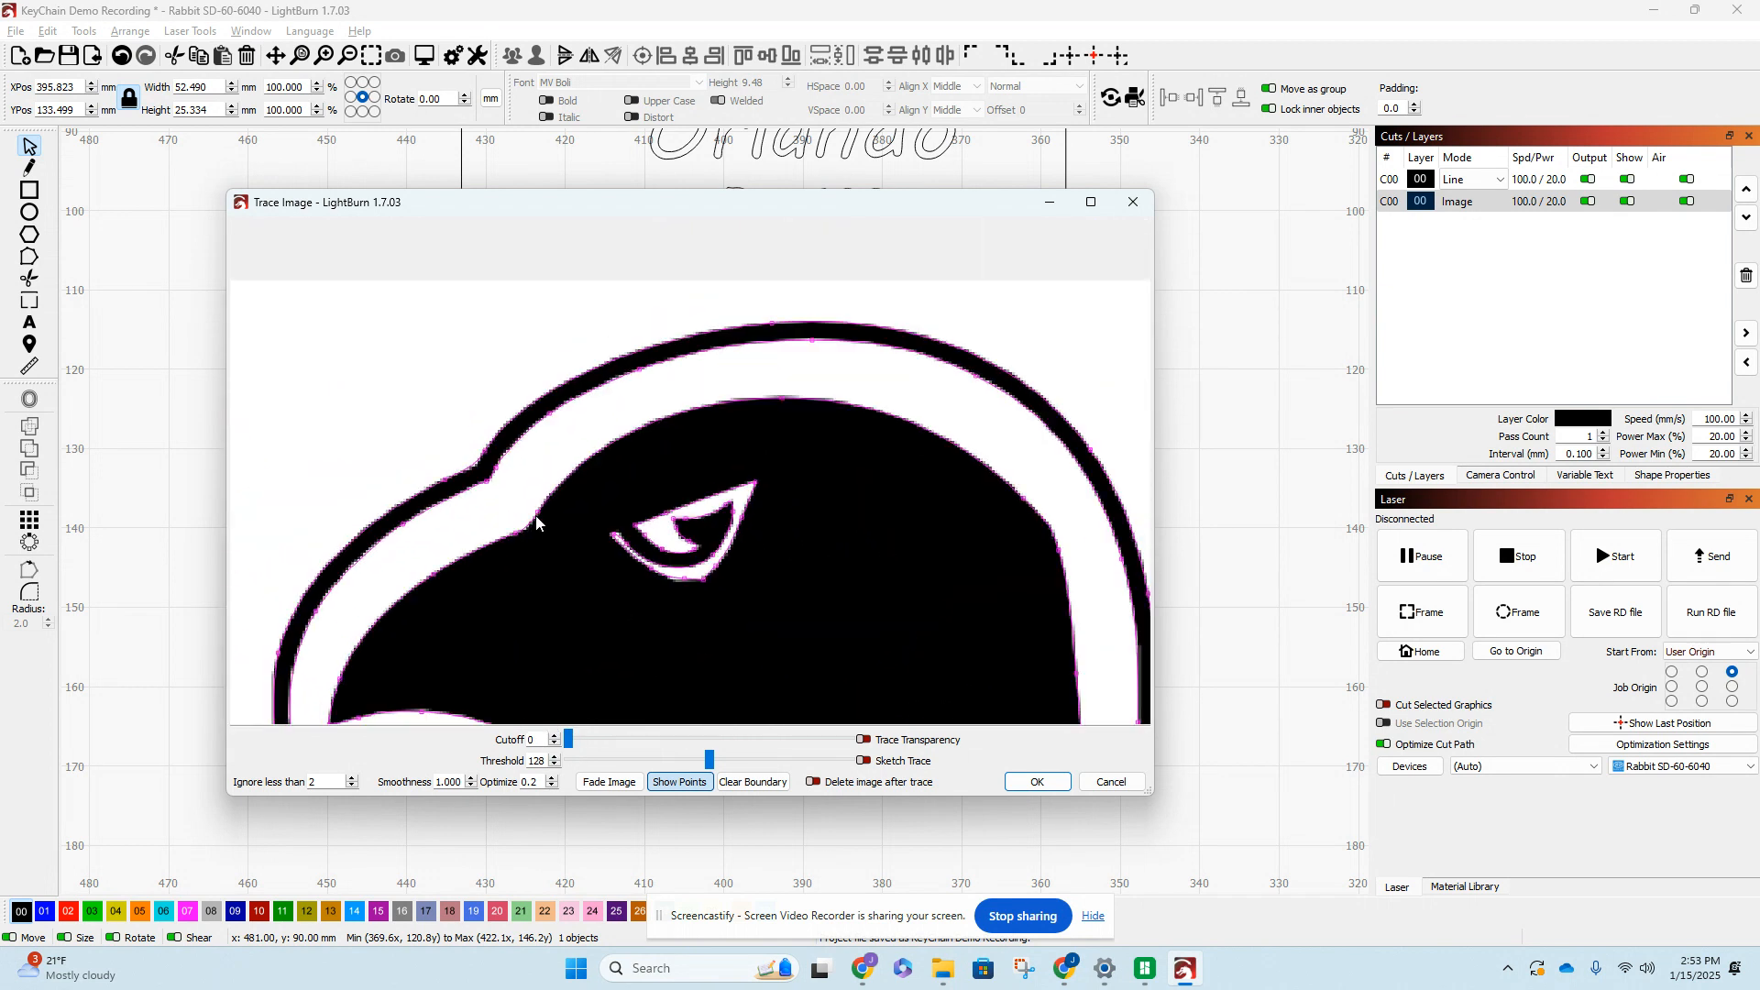
{"action": "scroll", "coordinate": [580, 631], "scroll_direction": "down", "scroll_amount": 2}
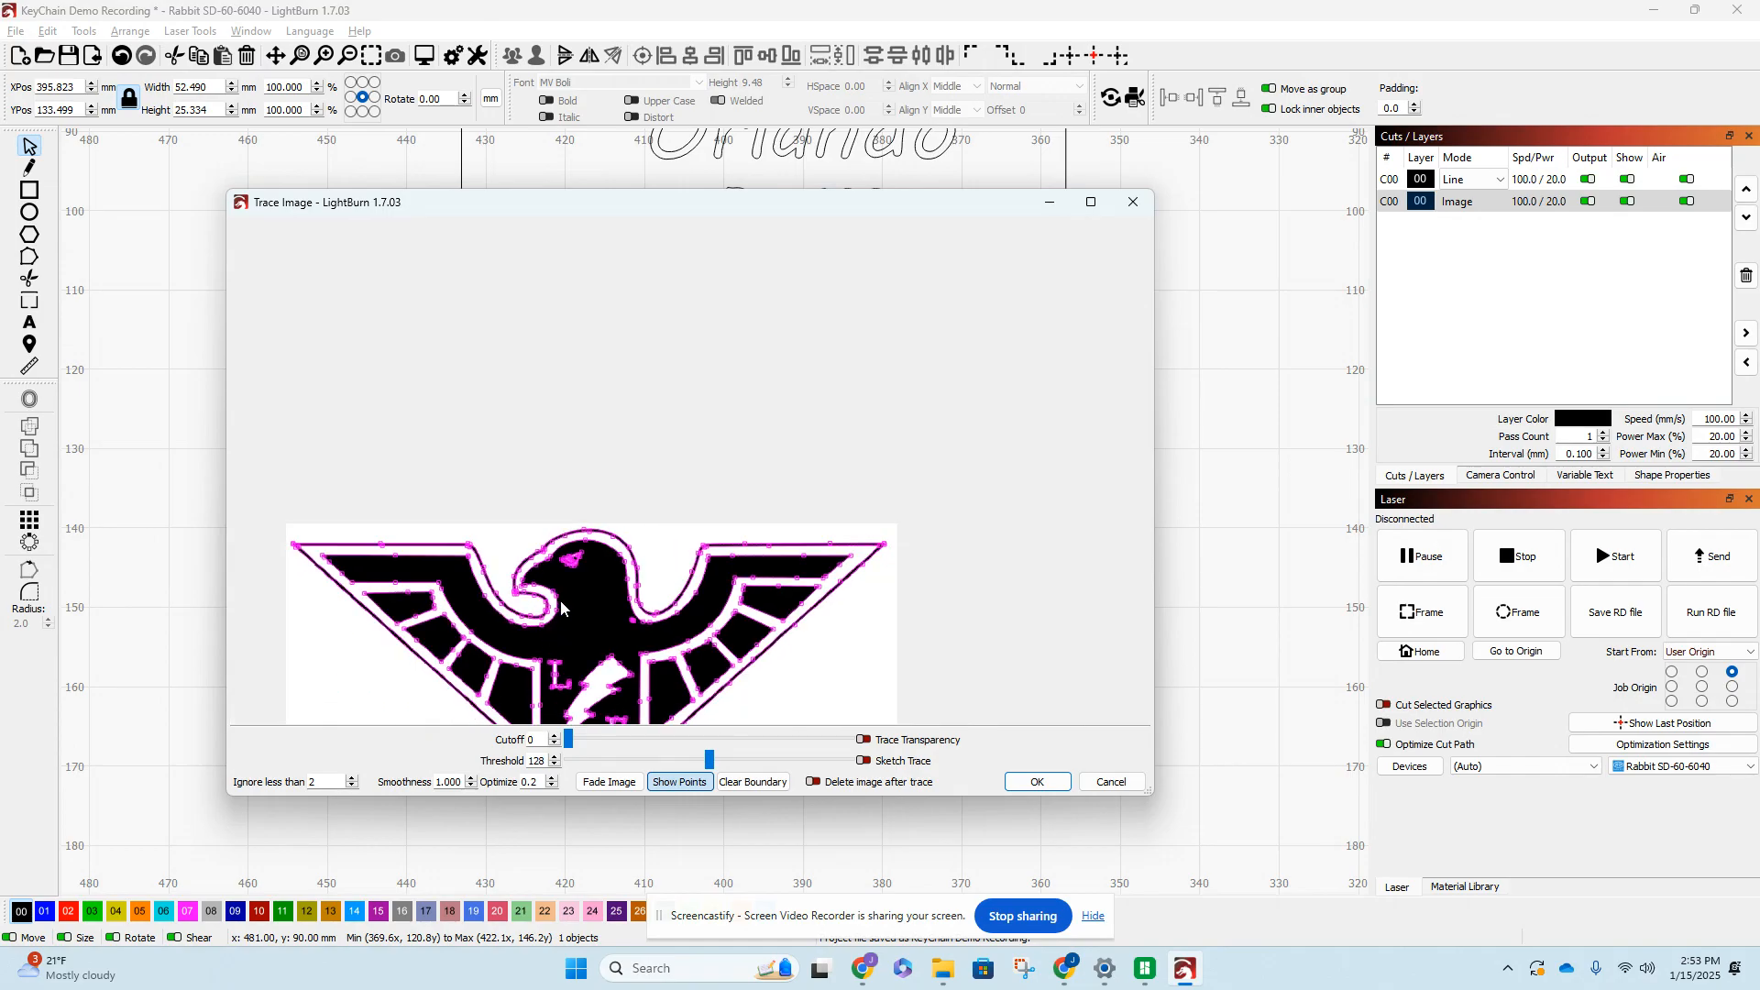
- Inspect the small stray traced mark at the base of the hawk's neck
{"action": "scroll", "coordinate": [592, 515], "scroll_direction": "up", "scroll_amount": 4}
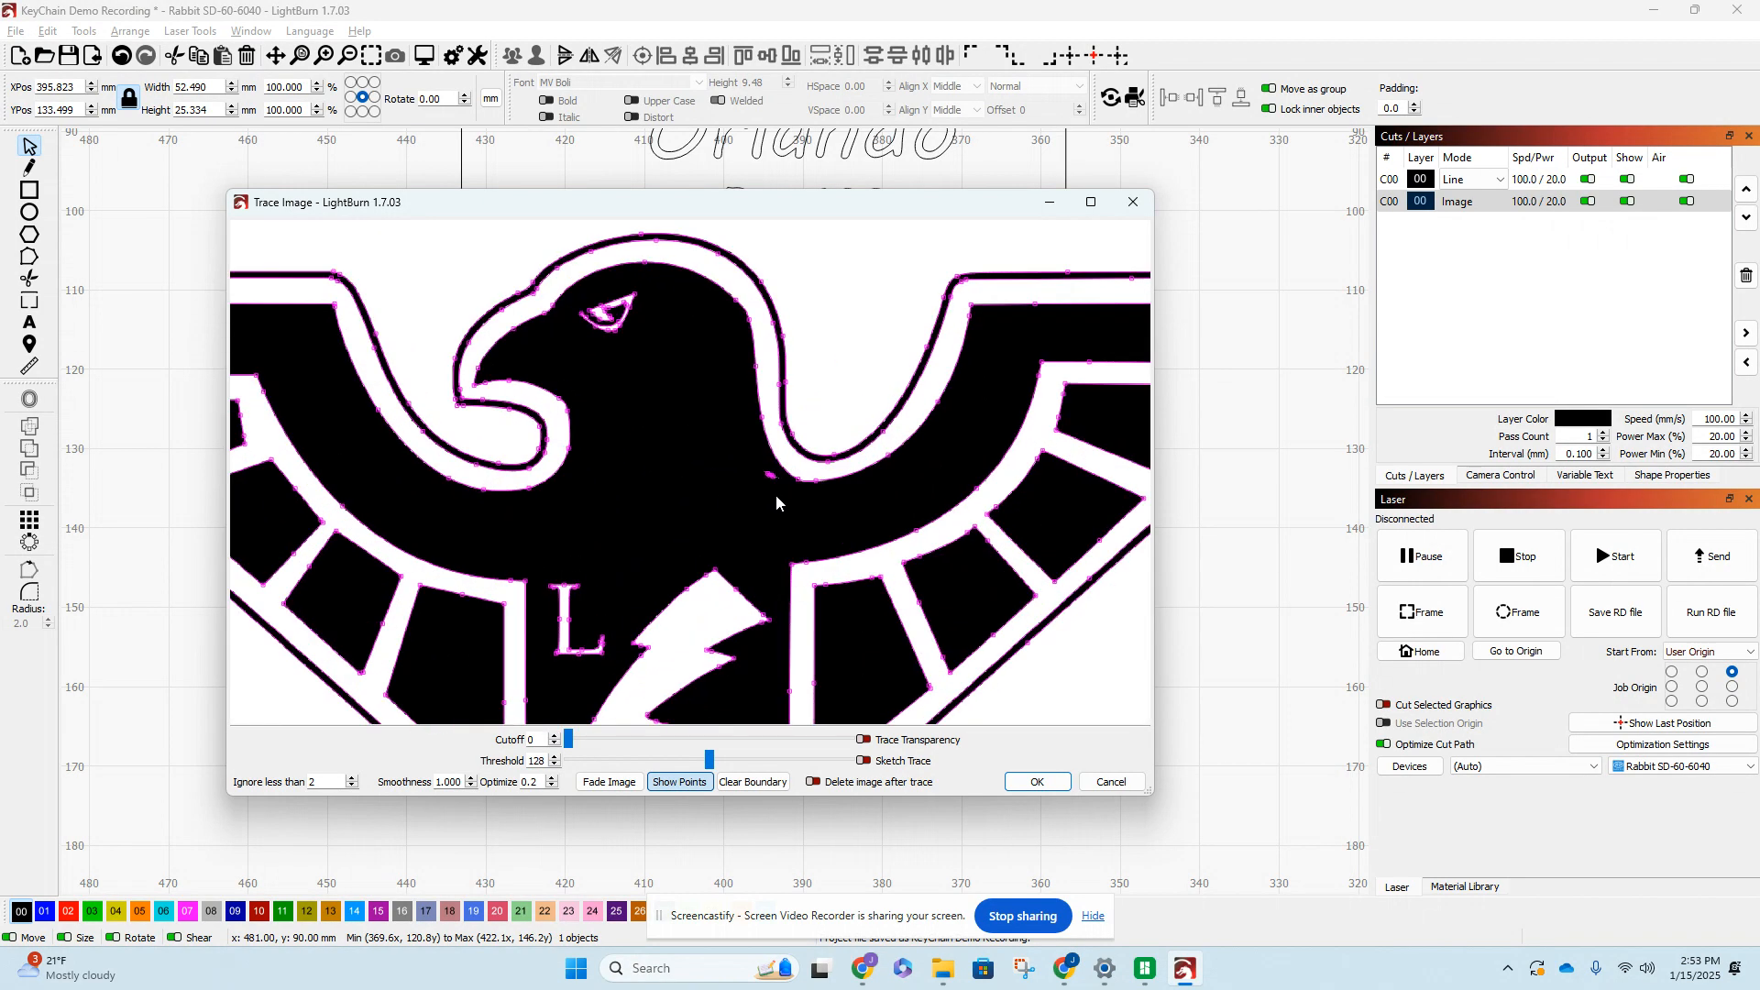
{"action": "scroll", "coordinate": [768, 486], "scroll_direction": "up", "scroll_amount": 5}
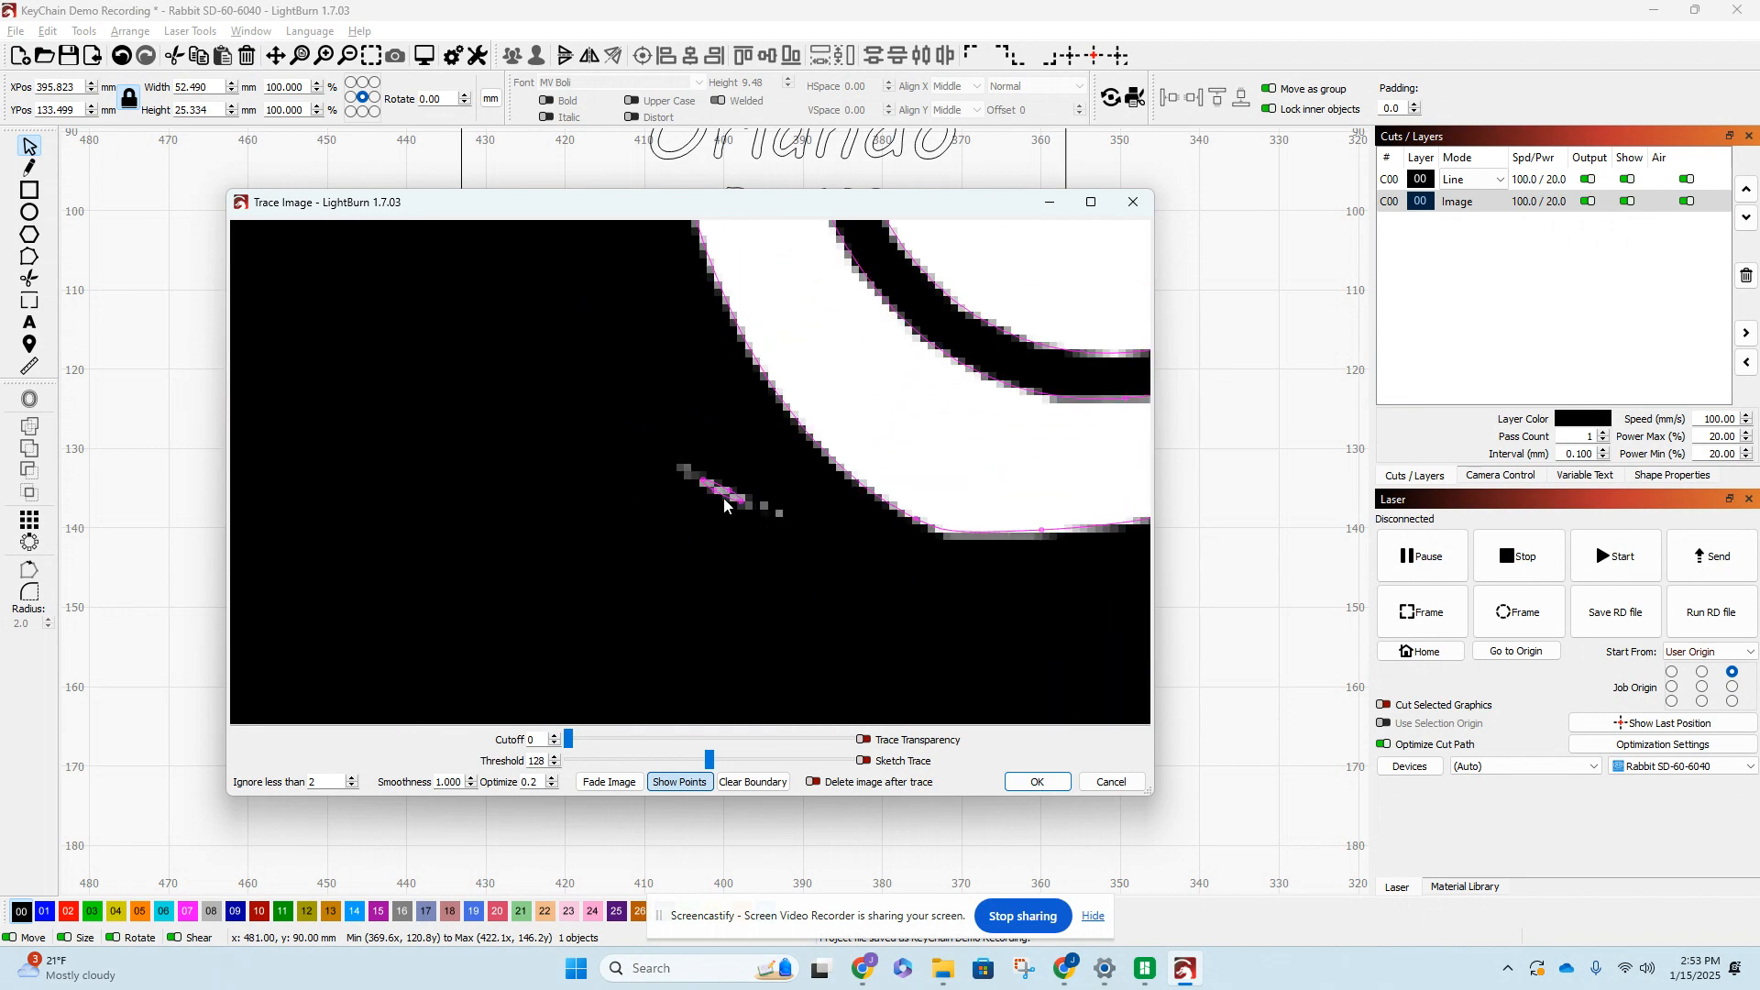
{"action": "scroll", "coordinate": [722, 498], "scroll_direction": "down", "scroll_amount": 5}
{"action": "scroll", "coordinate": [729, 492], "scroll_direction": "up", "scroll_amount": 4}
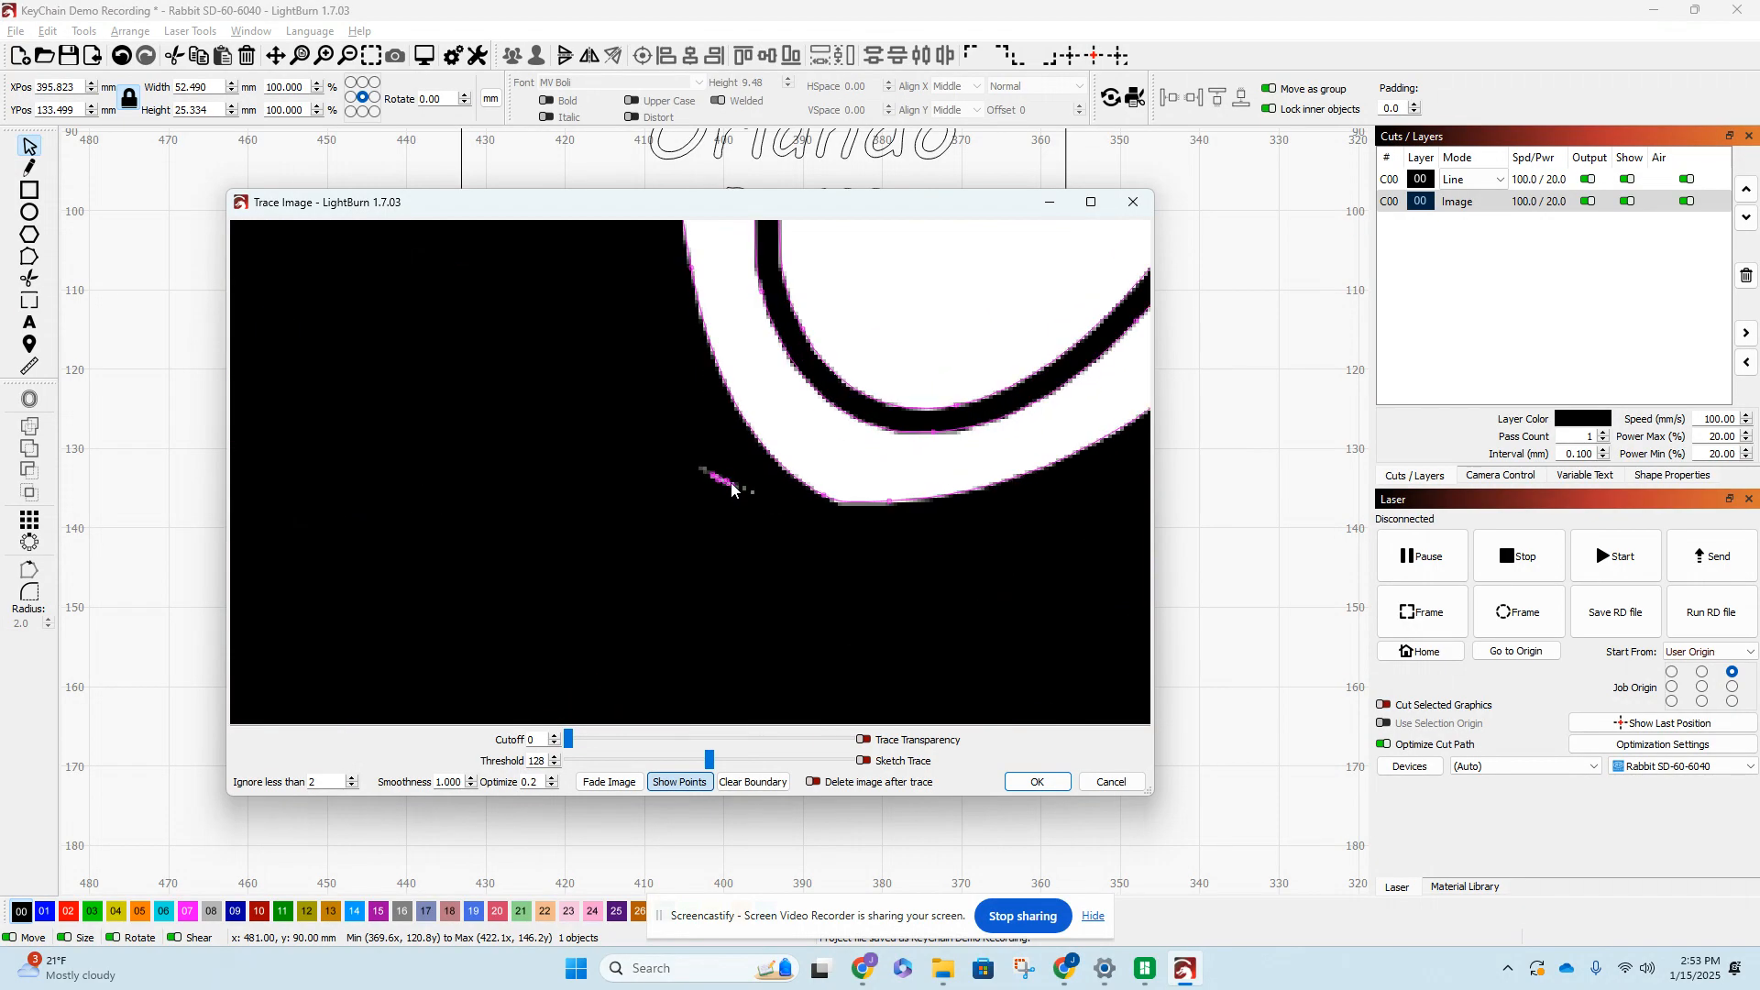
{"action": "scroll", "coordinate": [731, 491], "scroll_direction": "down", "scroll_amount": 5}
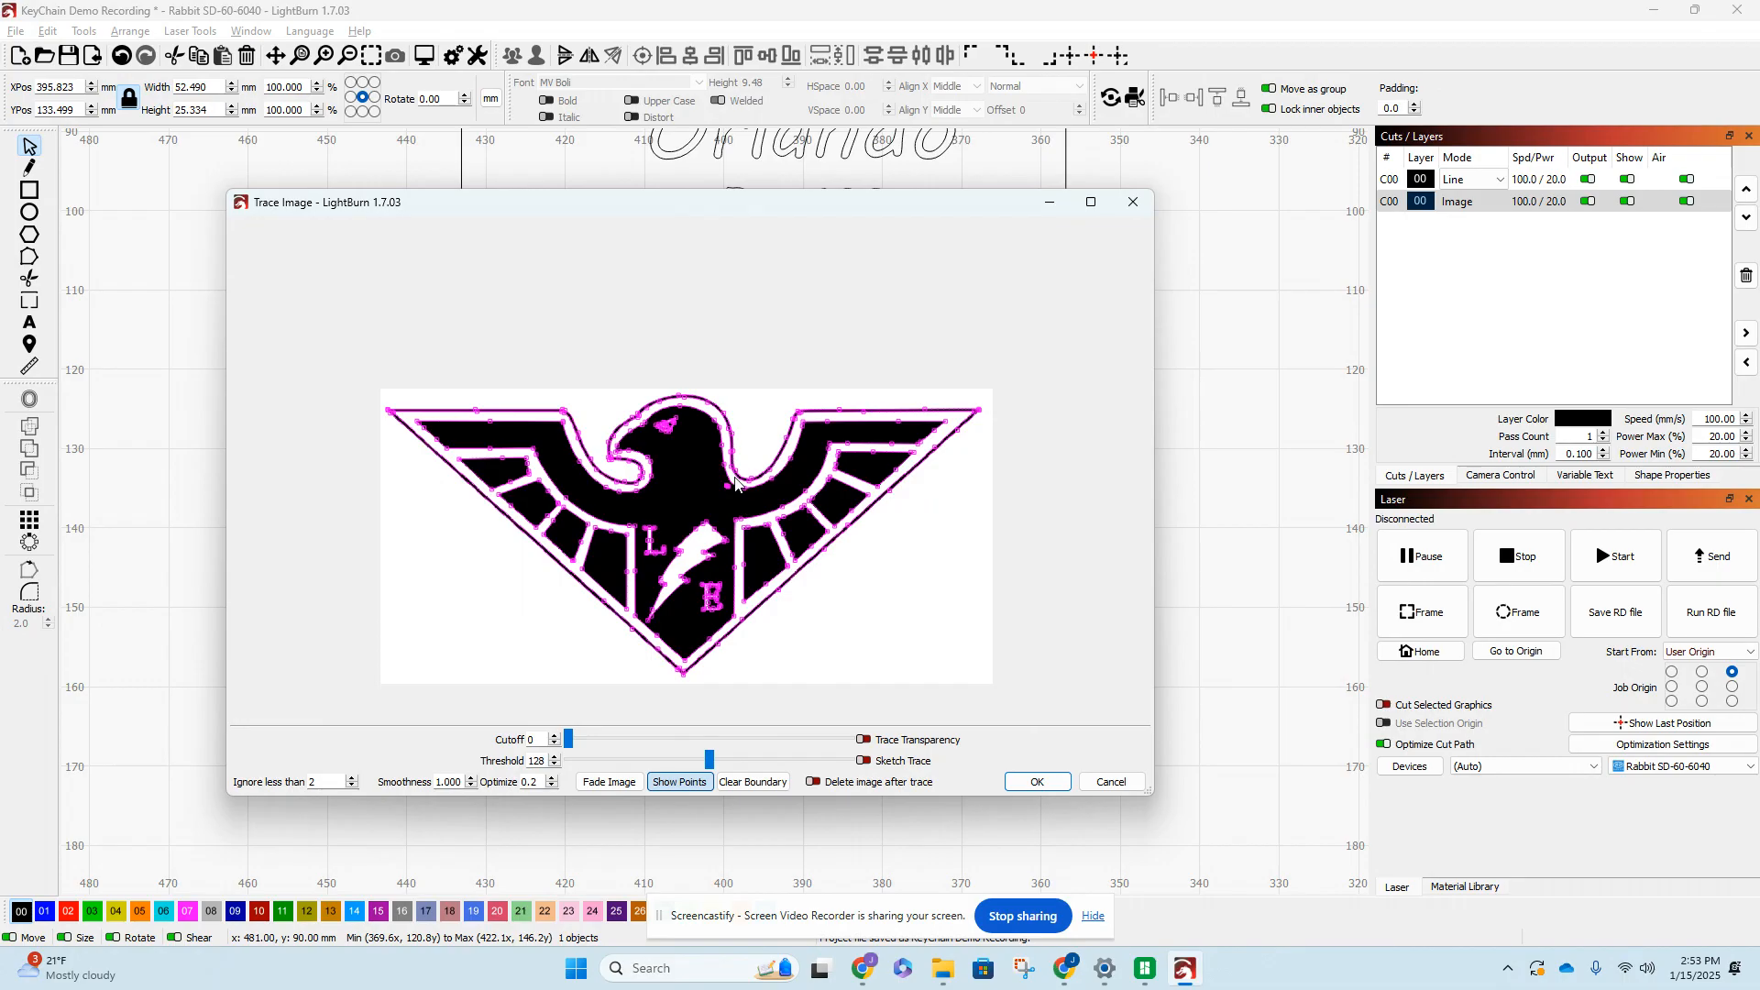
{"action": "scroll", "coordinate": [735, 484], "scroll_direction": "up", "scroll_amount": 5}
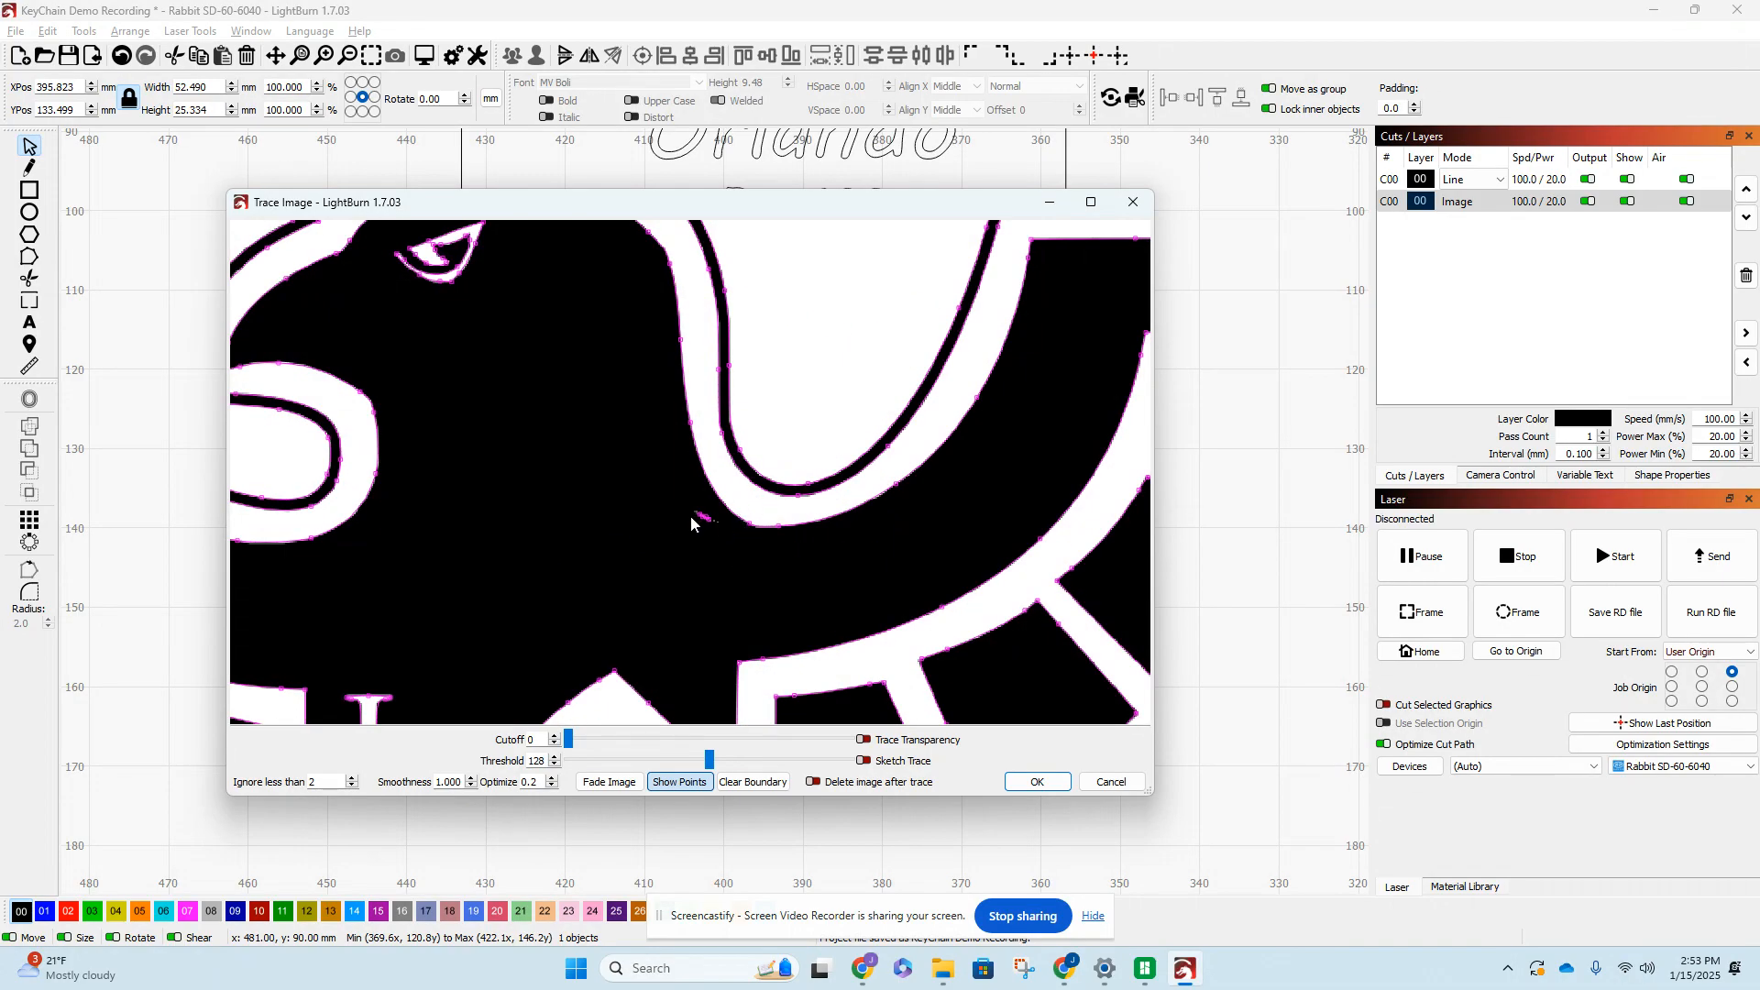
{"action": "scroll", "coordinate": [699, 519], "scroll_direction": "down", "scroll_amount": 5}
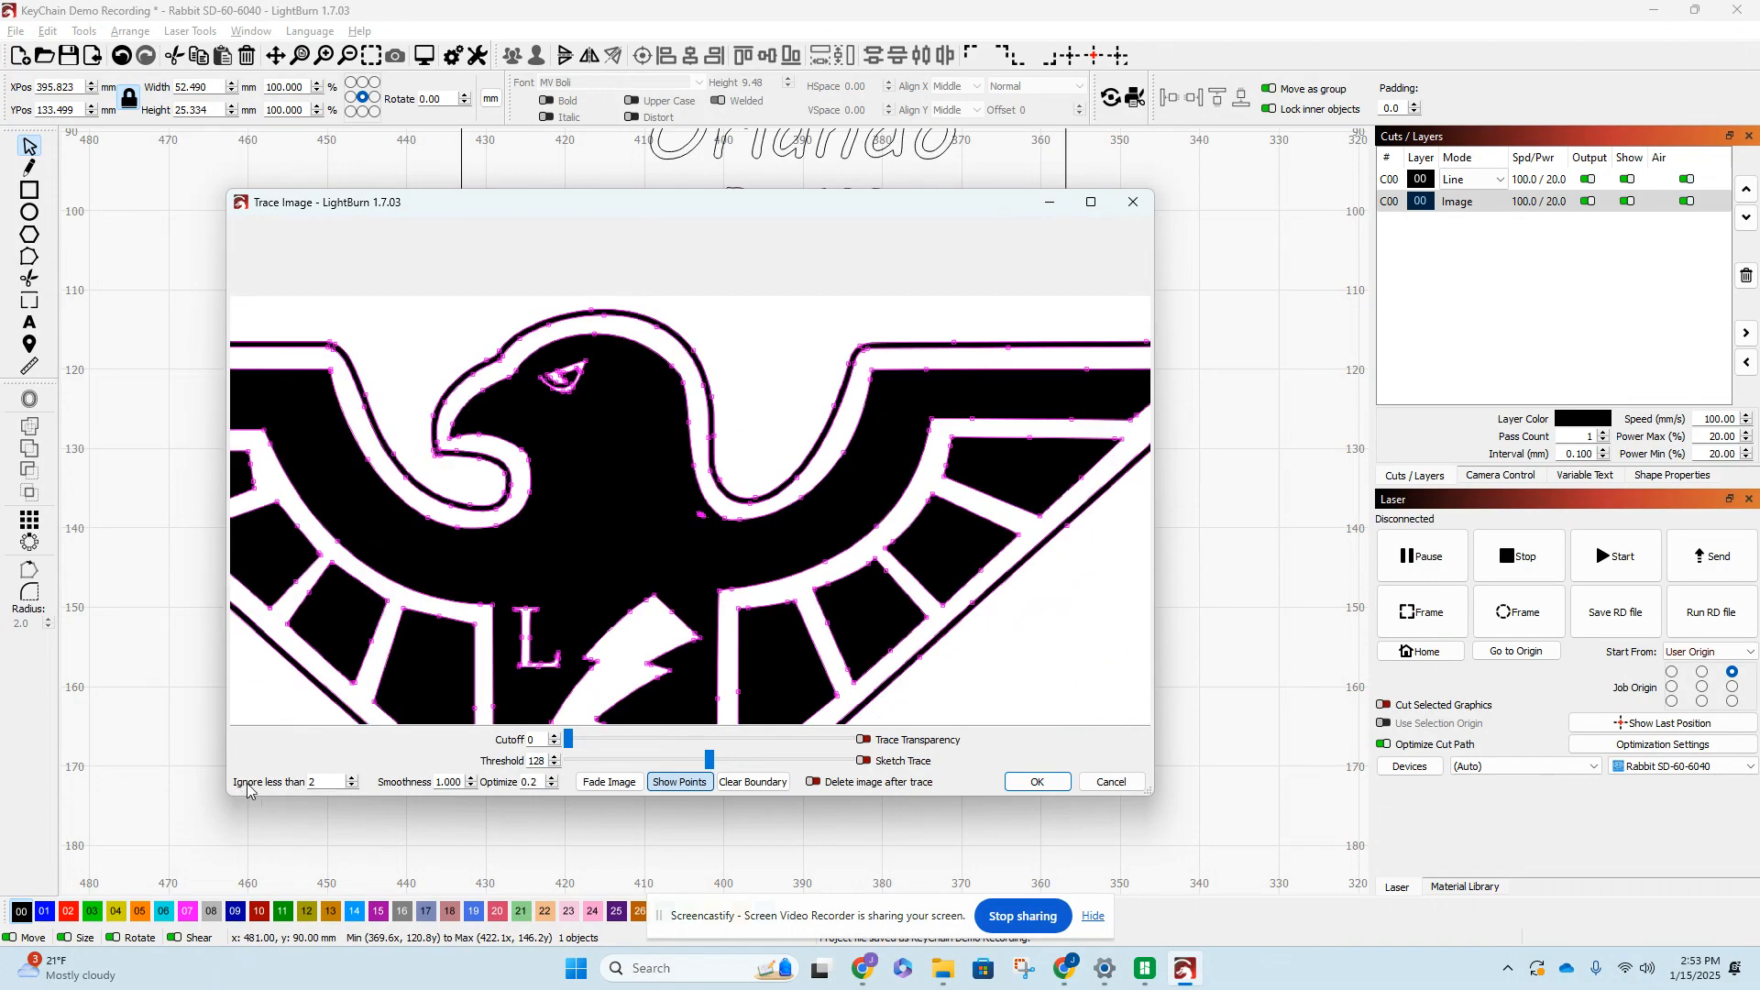
- Try tracing the logo with shapes smaller than 10 ignored, and undo that trace
{"action": "double_click", "coordinate": [314, 781]}
{"action": "type", "text": "10"}
{"action": "key", "text": "Return"}
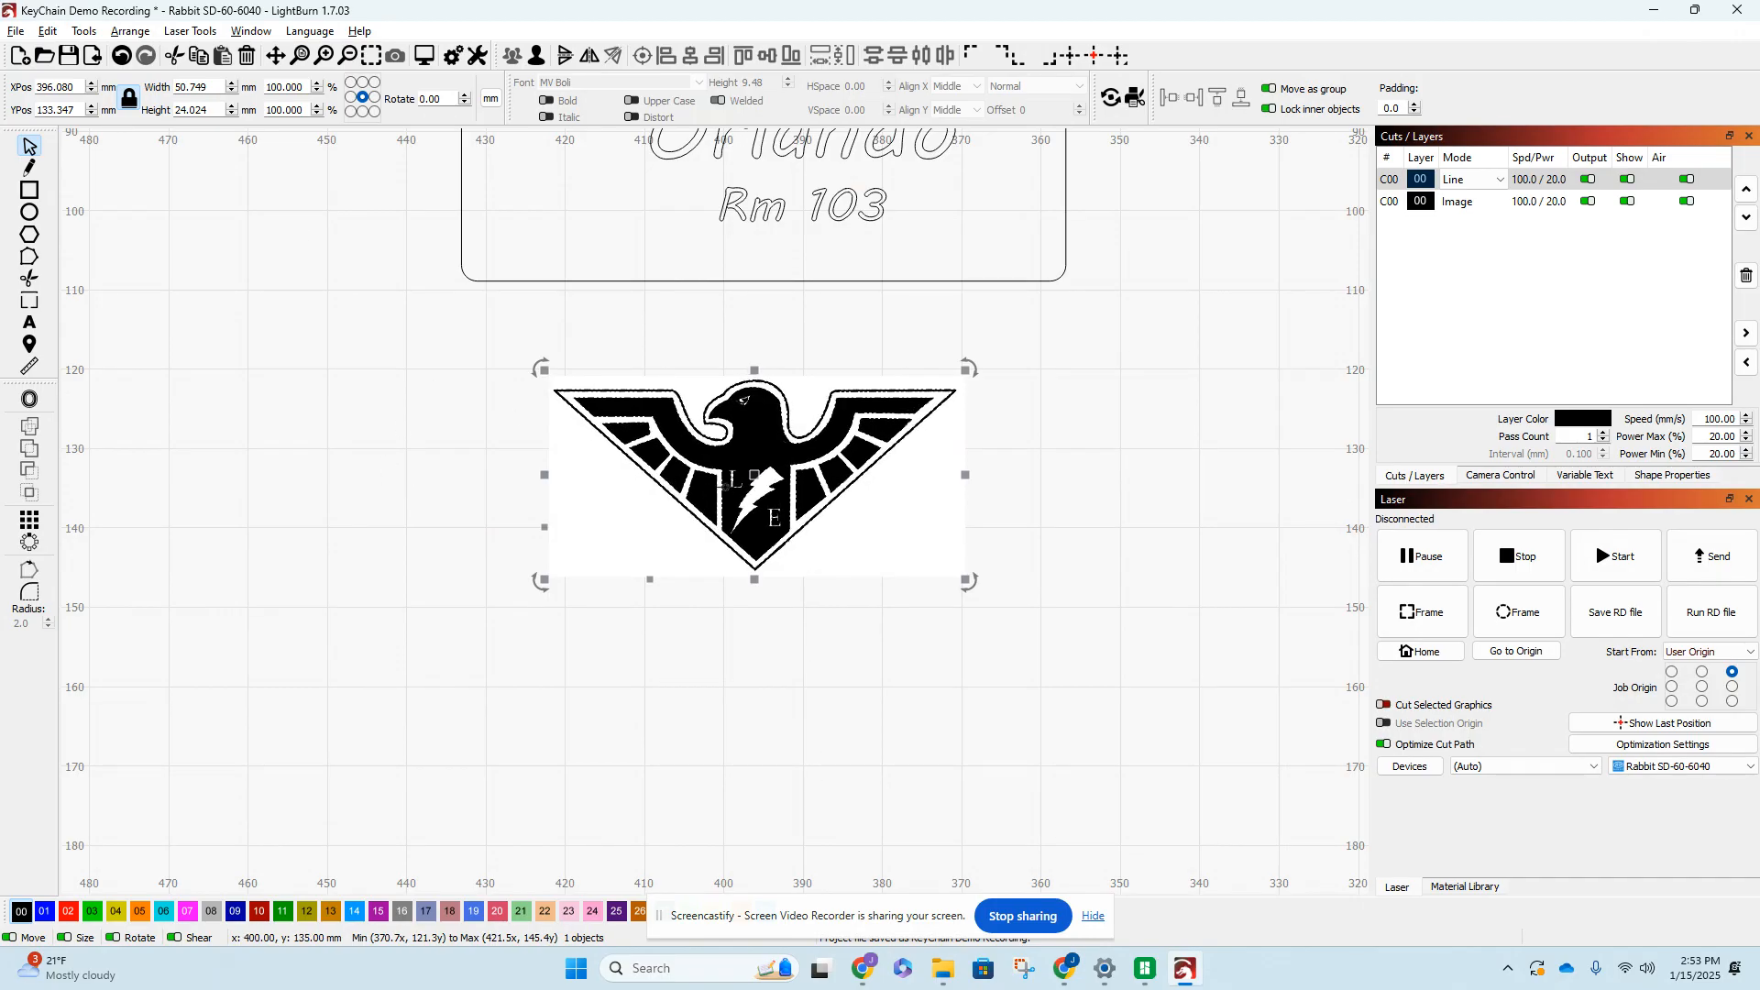
{"action": "left_click", "coordinate": [121, 55]}
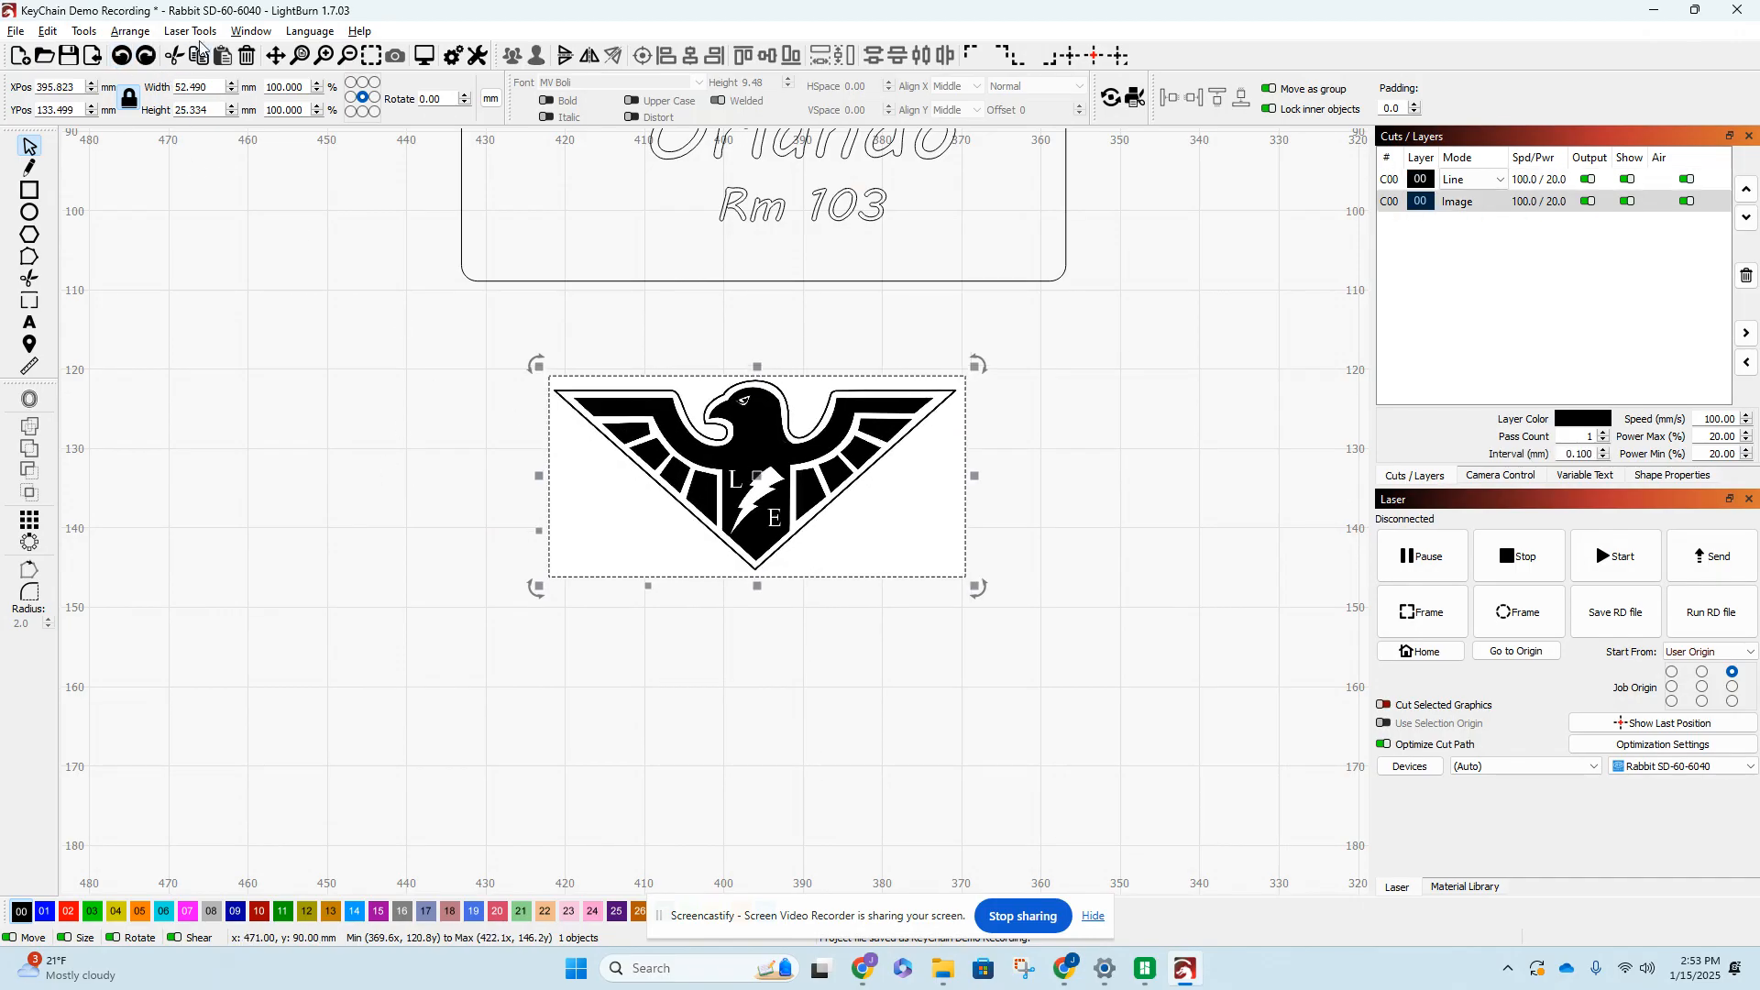
- Restart Trace Image on the logo, ignore shapes smaller than 100, and preview the neck area with the image faded and points shown
{"action": "left_click", "coordinate": [84, 31]}
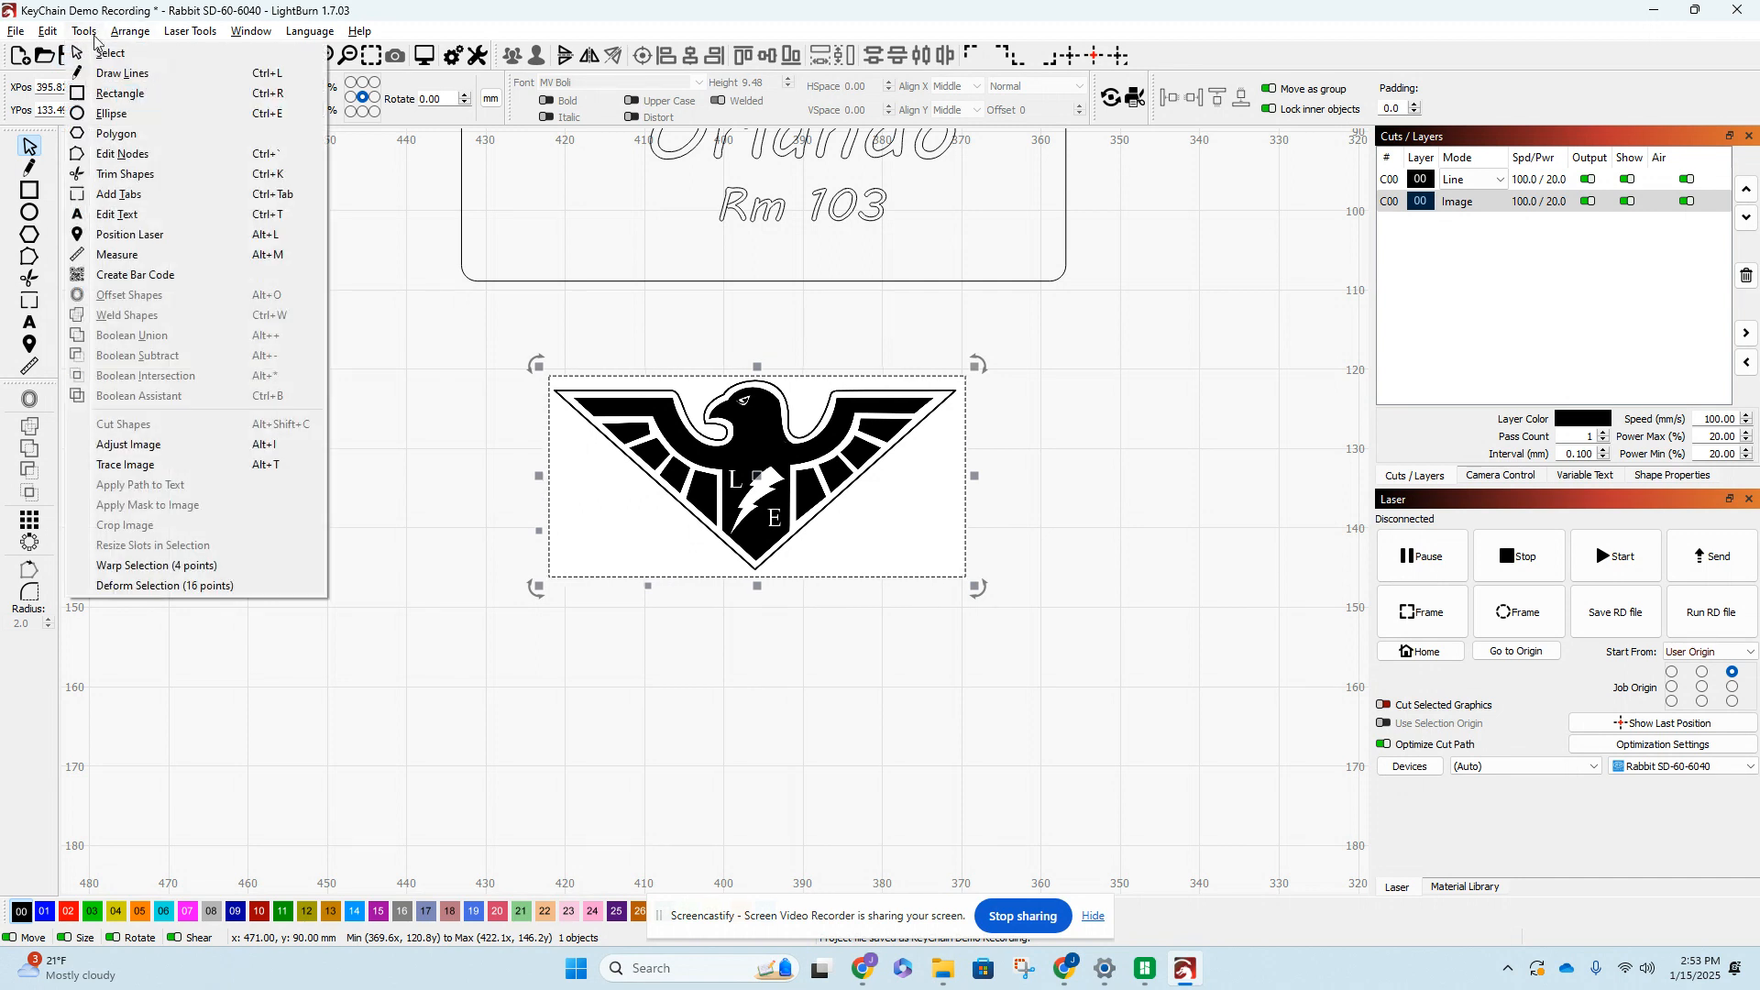
{"action": "left_click", "coordinate": [180, 466]}
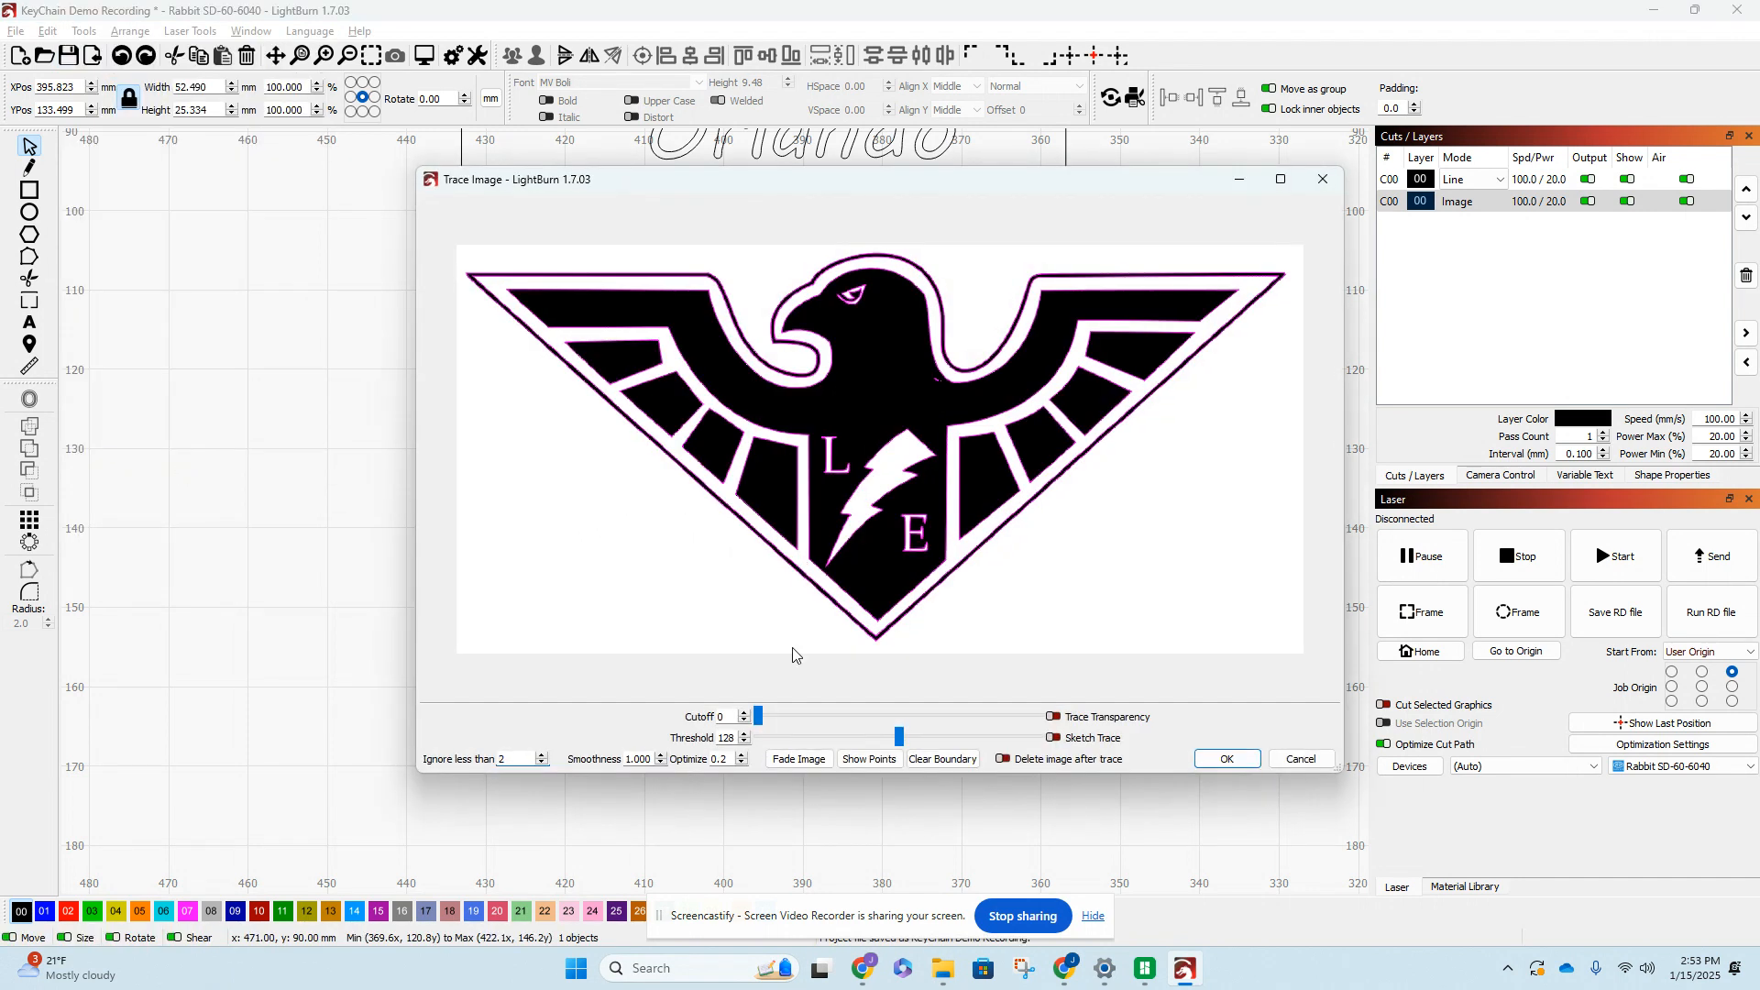
{"action": "mouse_move", "coordinate": [758, 717]}
{"action": "left_mouse_down"}
{"action": "mouse_move", "coordinate": [788, 717]}
{"action": "mouse_move", "coordinate": [748, 718]}
{"action": "left_mouse_up"}
{"action": "type", "text": "100"}
{"action": "left_click", "coordinate": [798, 759]}
{"action": "left_click", "coordinate": [868, 759]}
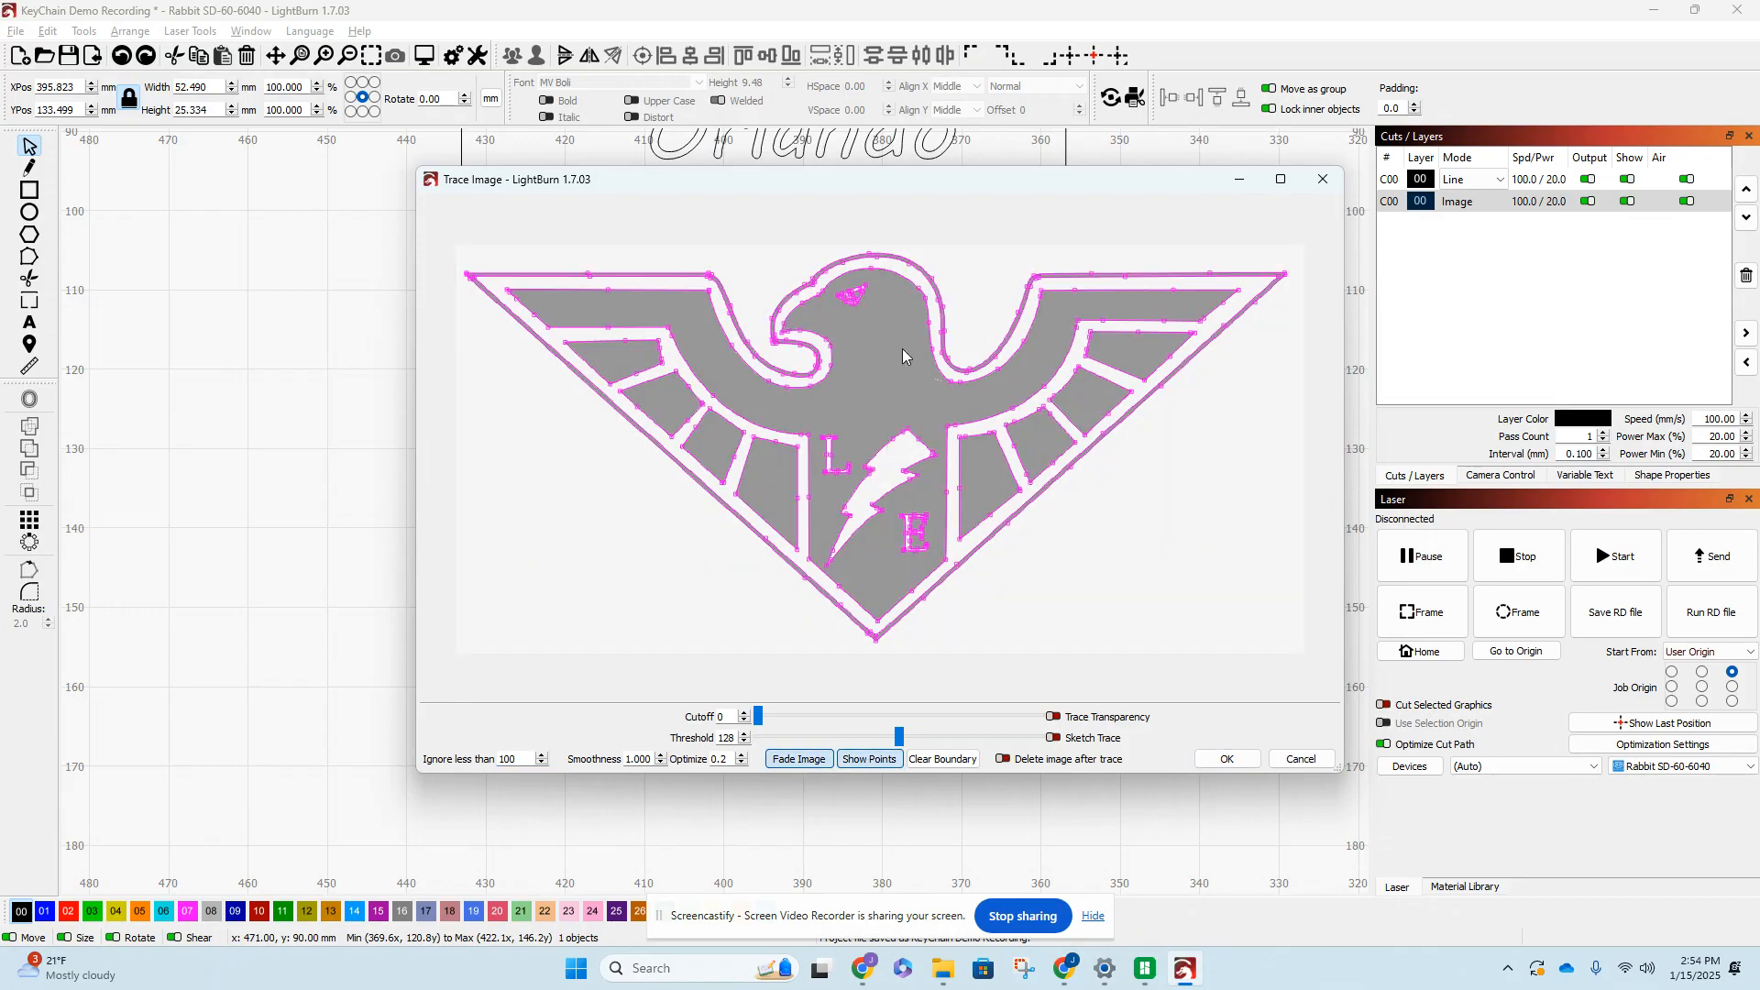
{"action": "scroll", "coordinate": [932, 378], "scroll_direction": "up", "scroll_amount": 6}
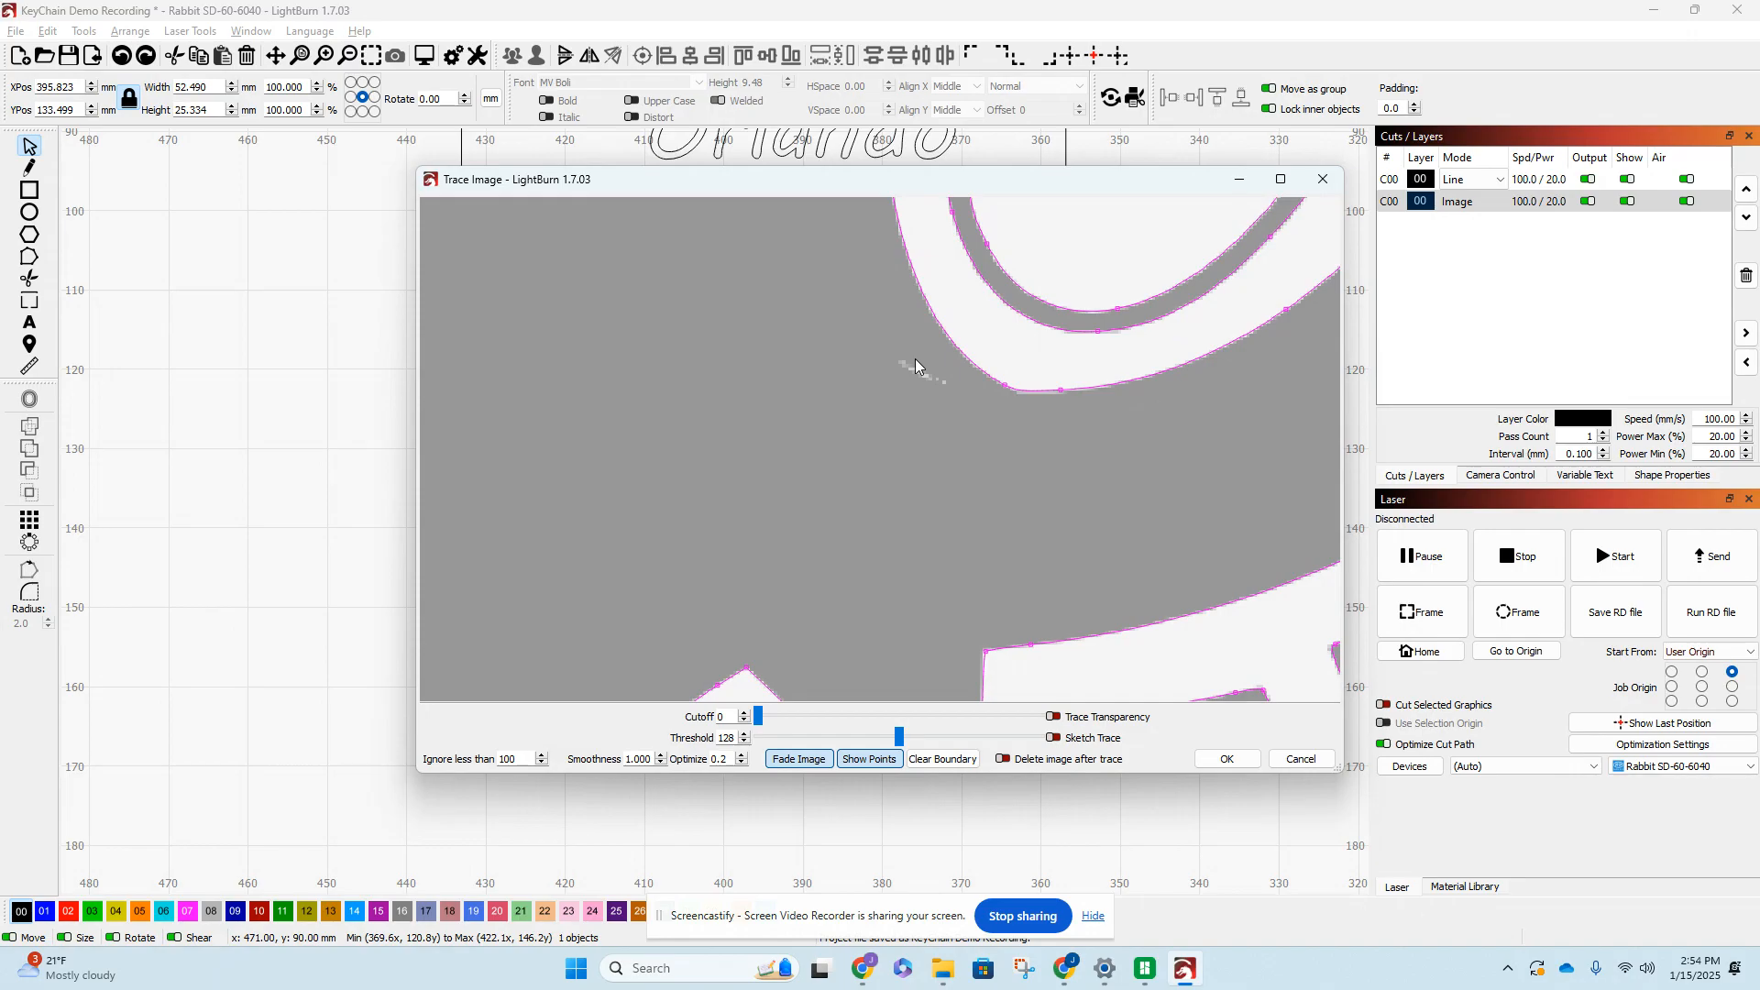
- Try ignoring shapes smaller than 500, compare the outlines at the hawk's eye, and restore the limit to 100
{"action": "left_click", "coordinate": [520, 759]}
{"action": "scroll", "coordinate": [805, 394], "scroll_direction": "down", "scroll_amount": 6}
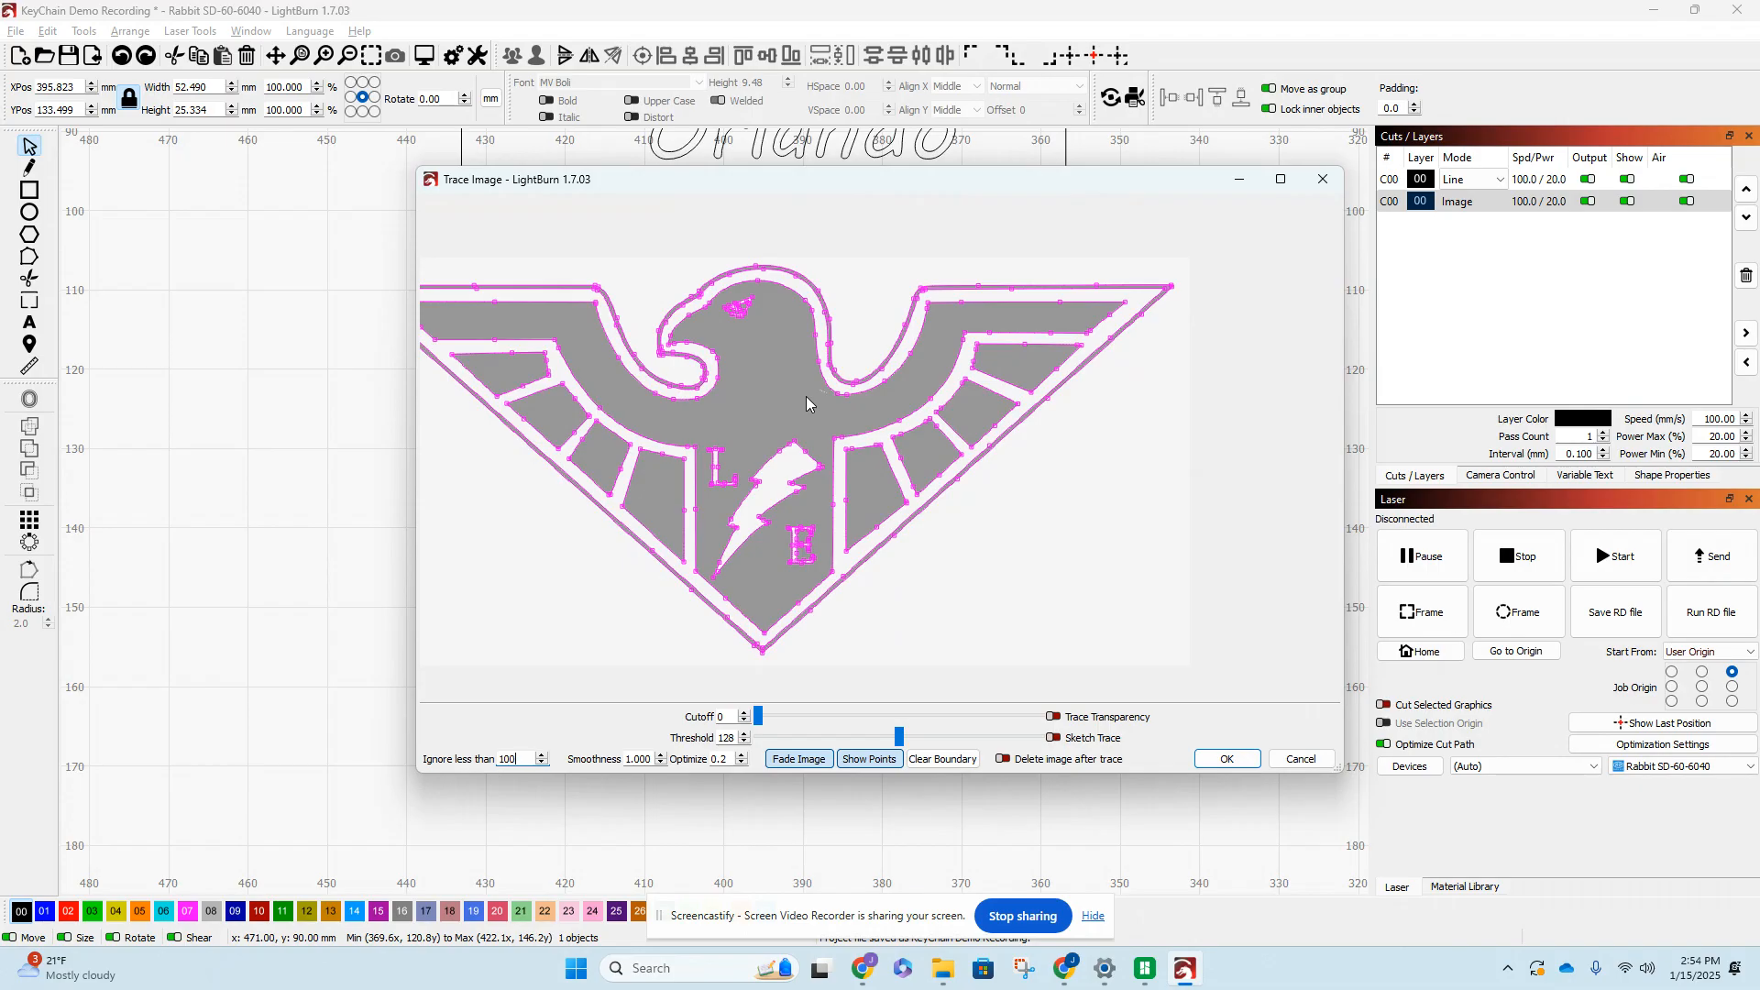
{"action": "double_click", "coordinate": [508, 759]}
{"action": "type", "text": "500"}
{"action": "scroll", "coordinate": [753, 387], "scroll_direction": "up", "scroll_amount": 3}
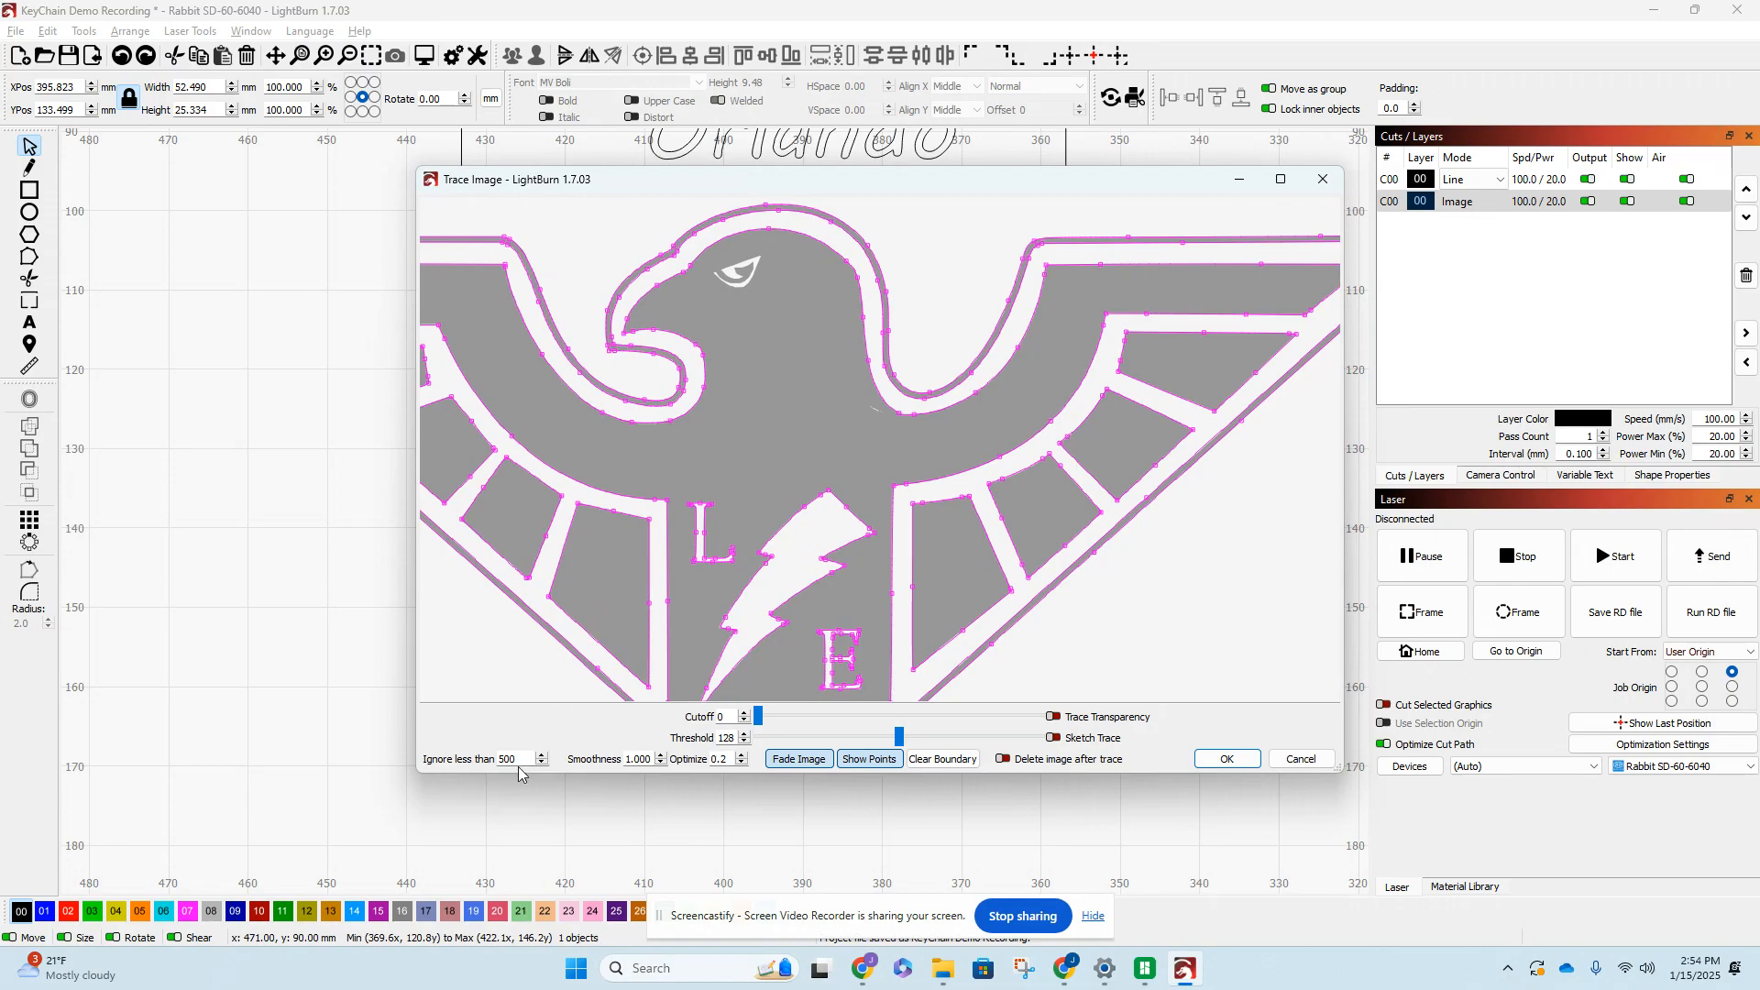
{"action": "type", "text": "100"}
{"action": "scroll", "coordinate": [761, 547], "scroll_direction": "down", "scroll_amount": 5}
{"action": "scroll", "coordinate": [761, 541], "scroll_direction": "up", "scroll_amount": 3}
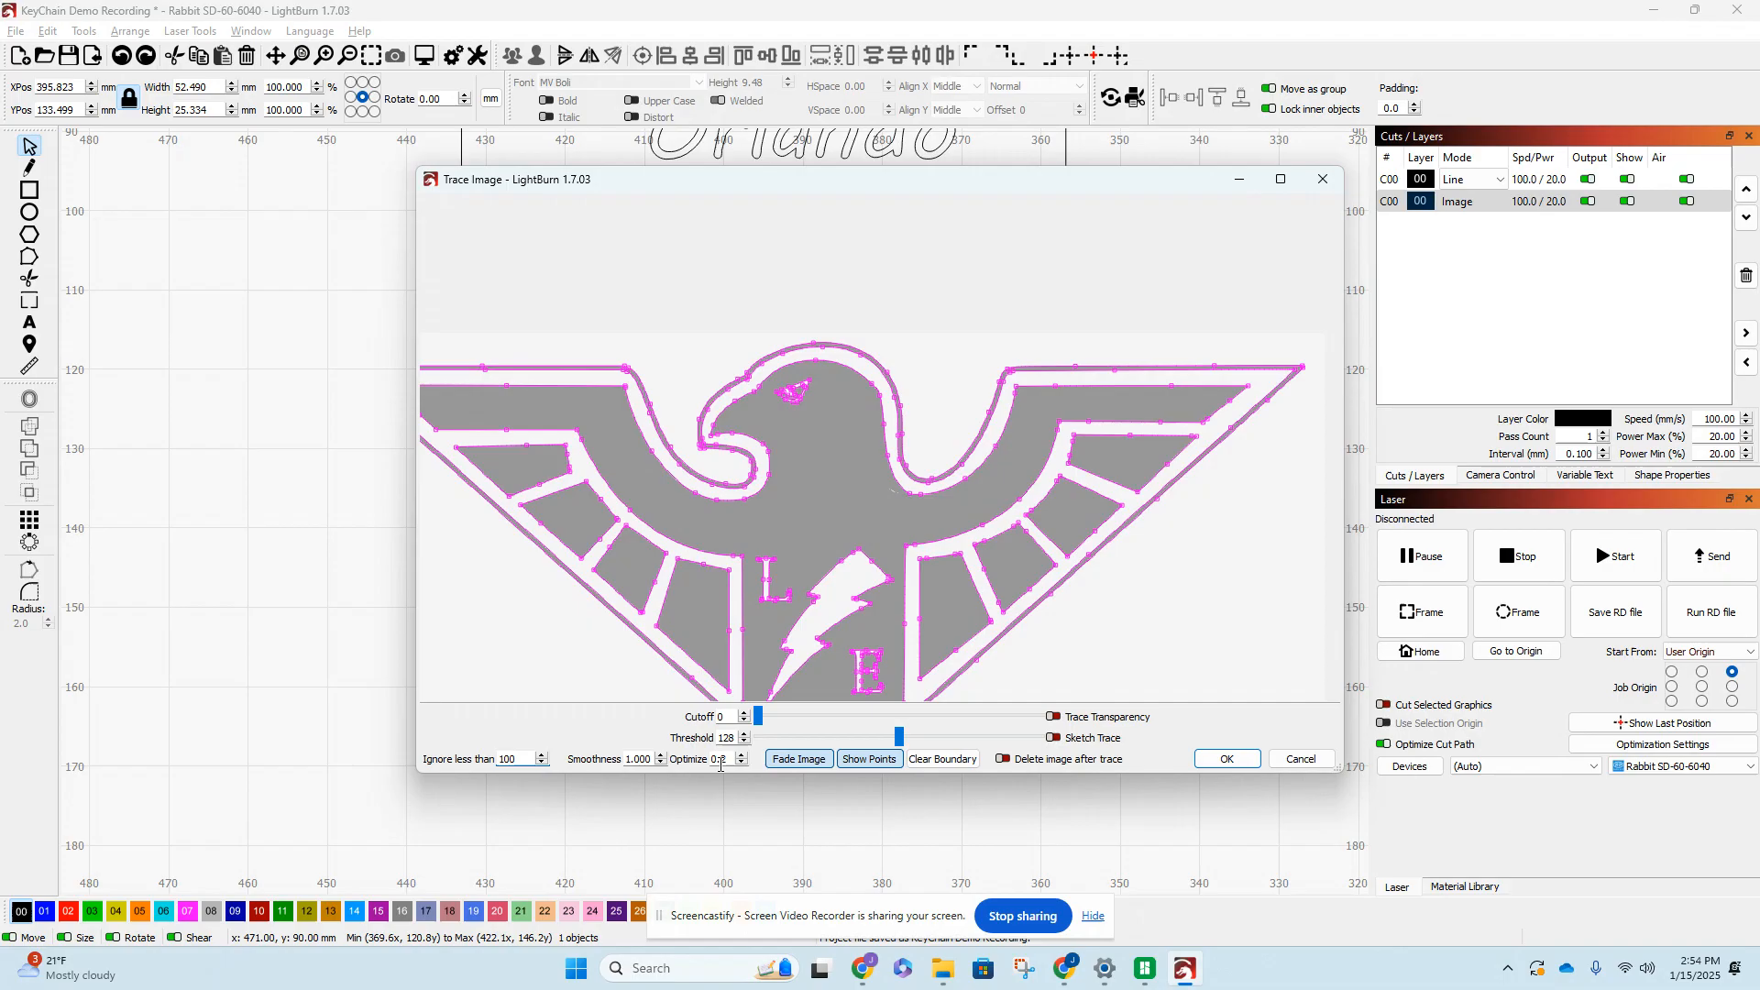
- Lower the trace smoothness to 0.525 and check the traced corners at the top of the letter L
{"action": "scroll", "coordinate": [752, 566], "scroll_direction": "up", "scroll_amount": 6}
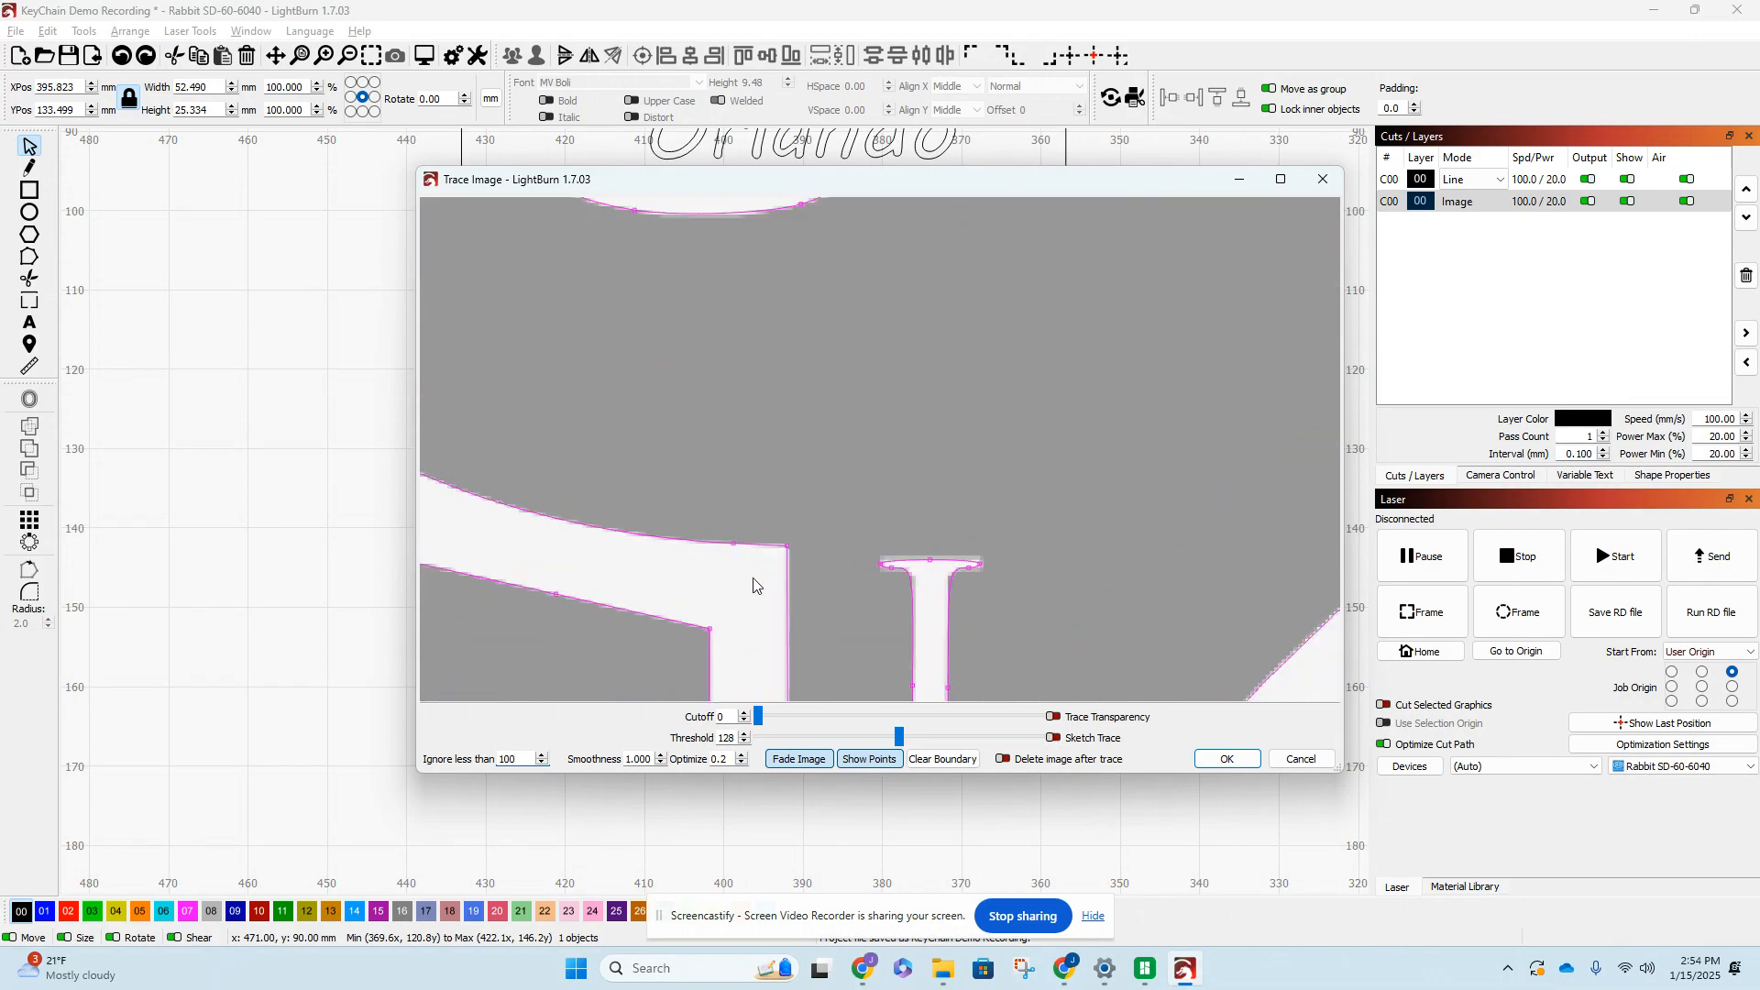
{"action": "scroll", "coordinate": [790, 573], "scroll_direction": "up", "scroll_amount": 2}
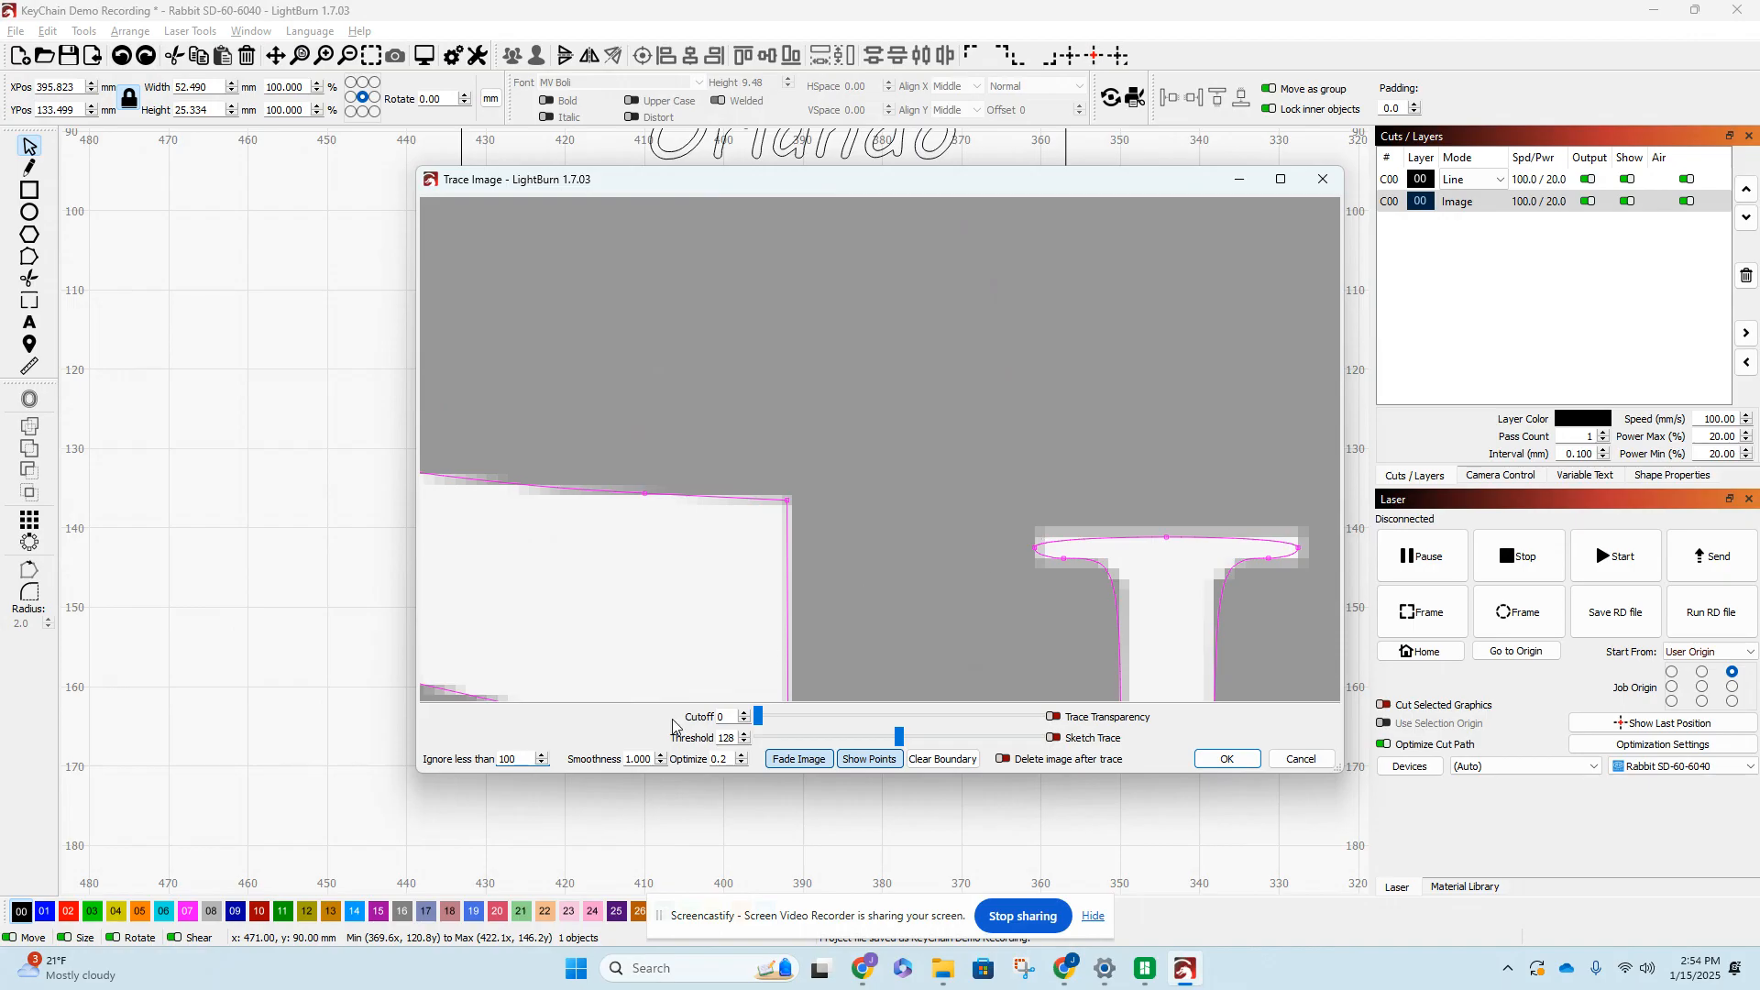
{"action": "left_click", "coordinate": [661, 763]}
{"action": "left_click", "coordinate": [661, 762]}
{"action": "left_click", "coordinate": [660, 762]}
{"action": "left_click", "coordinate": [661, 763]}
{"action": "left_click", "coordinate": [661, 763]}
{"action": "left_click", "coordinate": [661, 763]}
{"action": "scroll", "coordinate": [1052, 544], "scroll_direction": "up", "scroll_amount": 1}
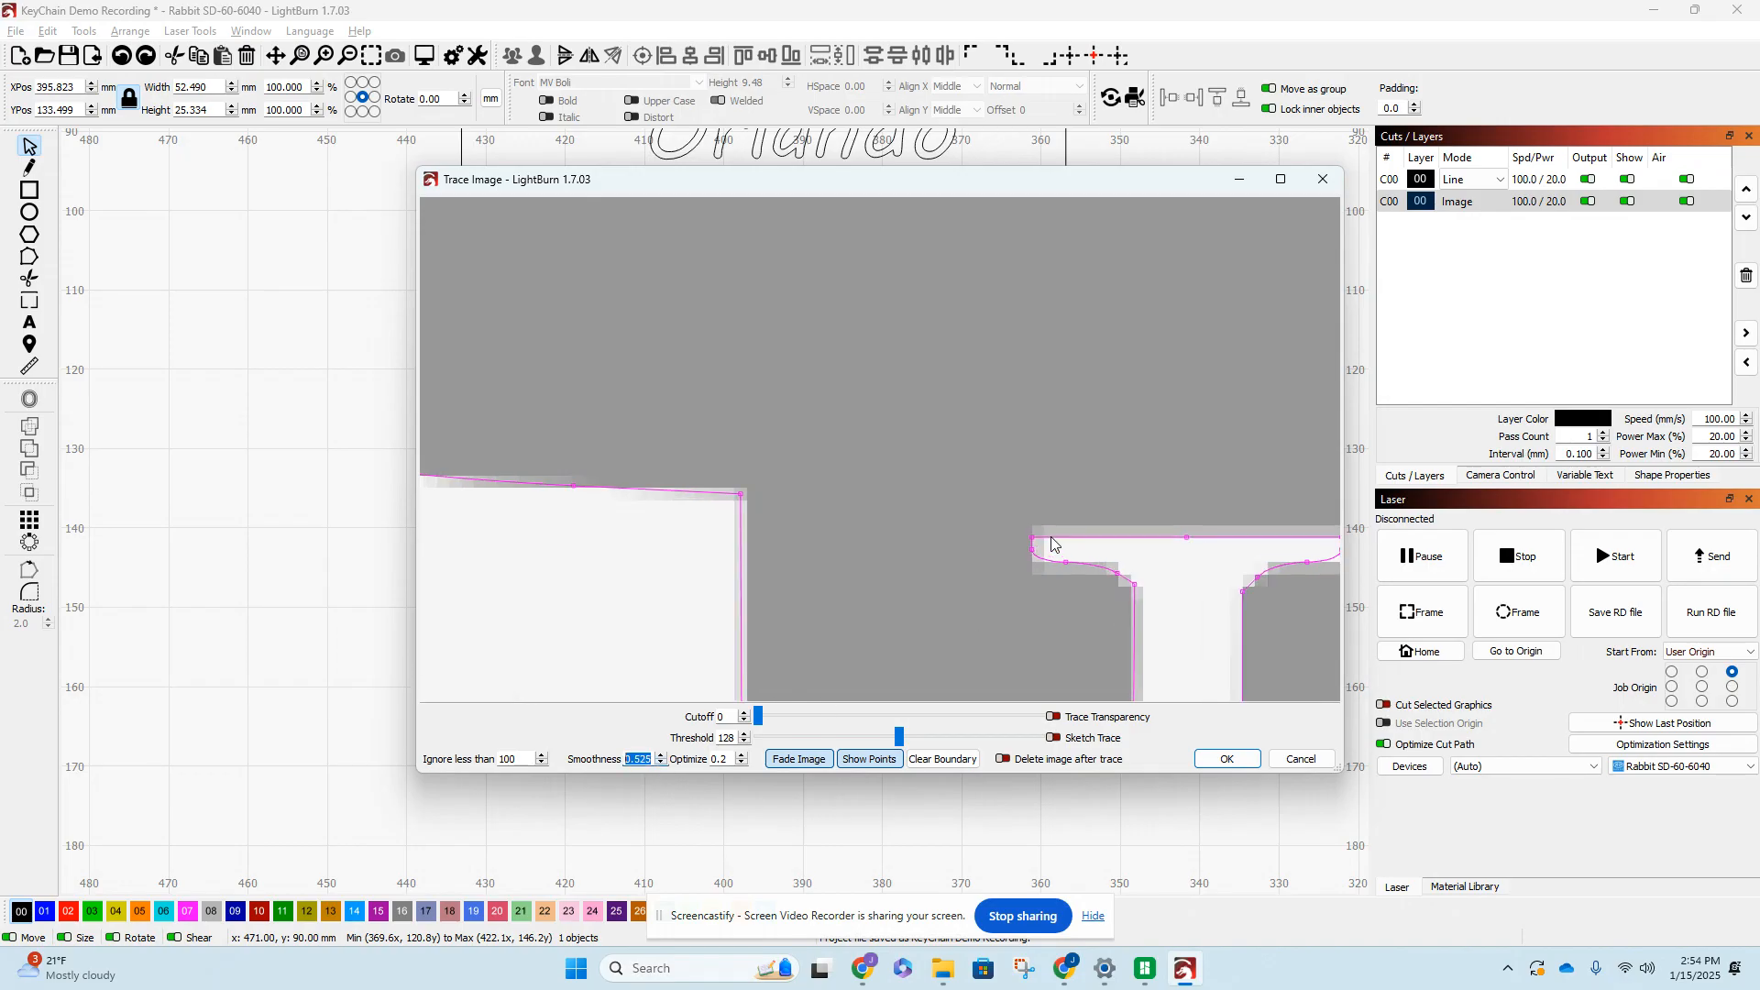
{"action": "scroll", "coordinate": [1053, 543], "scroll_direction": "up", "scroll_amount": 2}
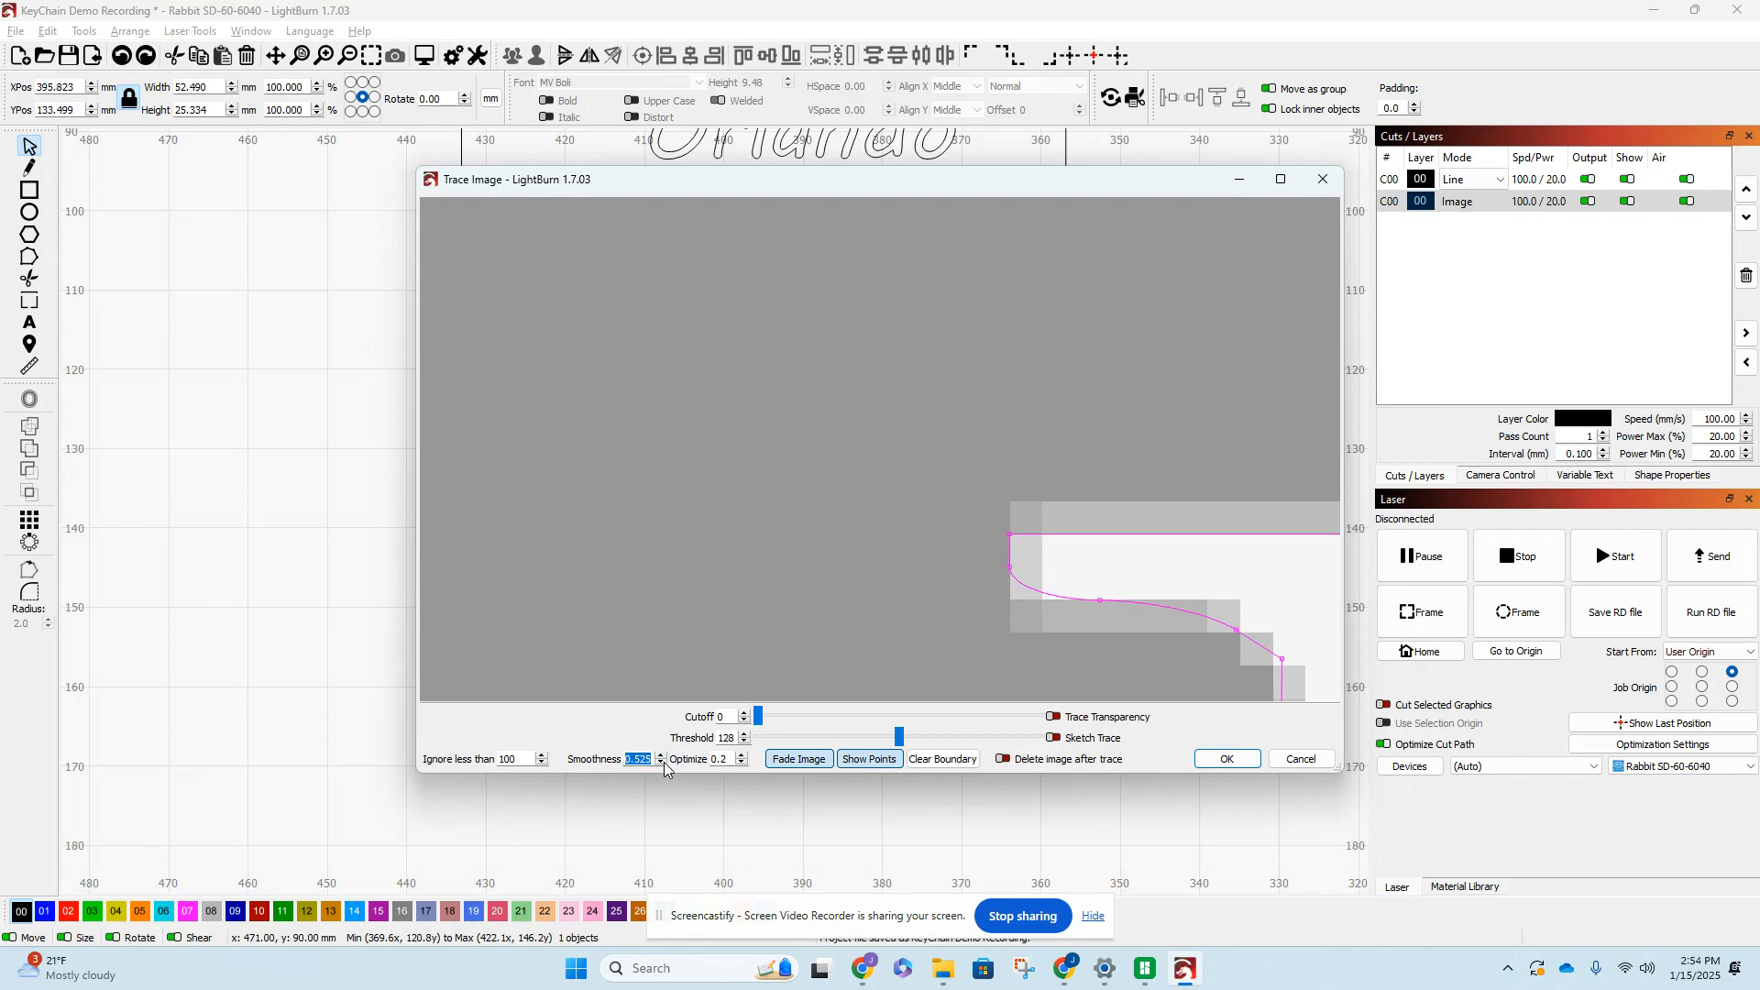
- Lower the trace smoothness further to 0.275 and check the outlines around the letter L and the hawk's head
{"action": "scroll", "coordinate": [660, 764], "scroll_direction": "down", "scroll_amount": 3}
{"action": "scroll", "coordinate": [960, 586], "scroll_direction": "down", "scroll_amount": 4}
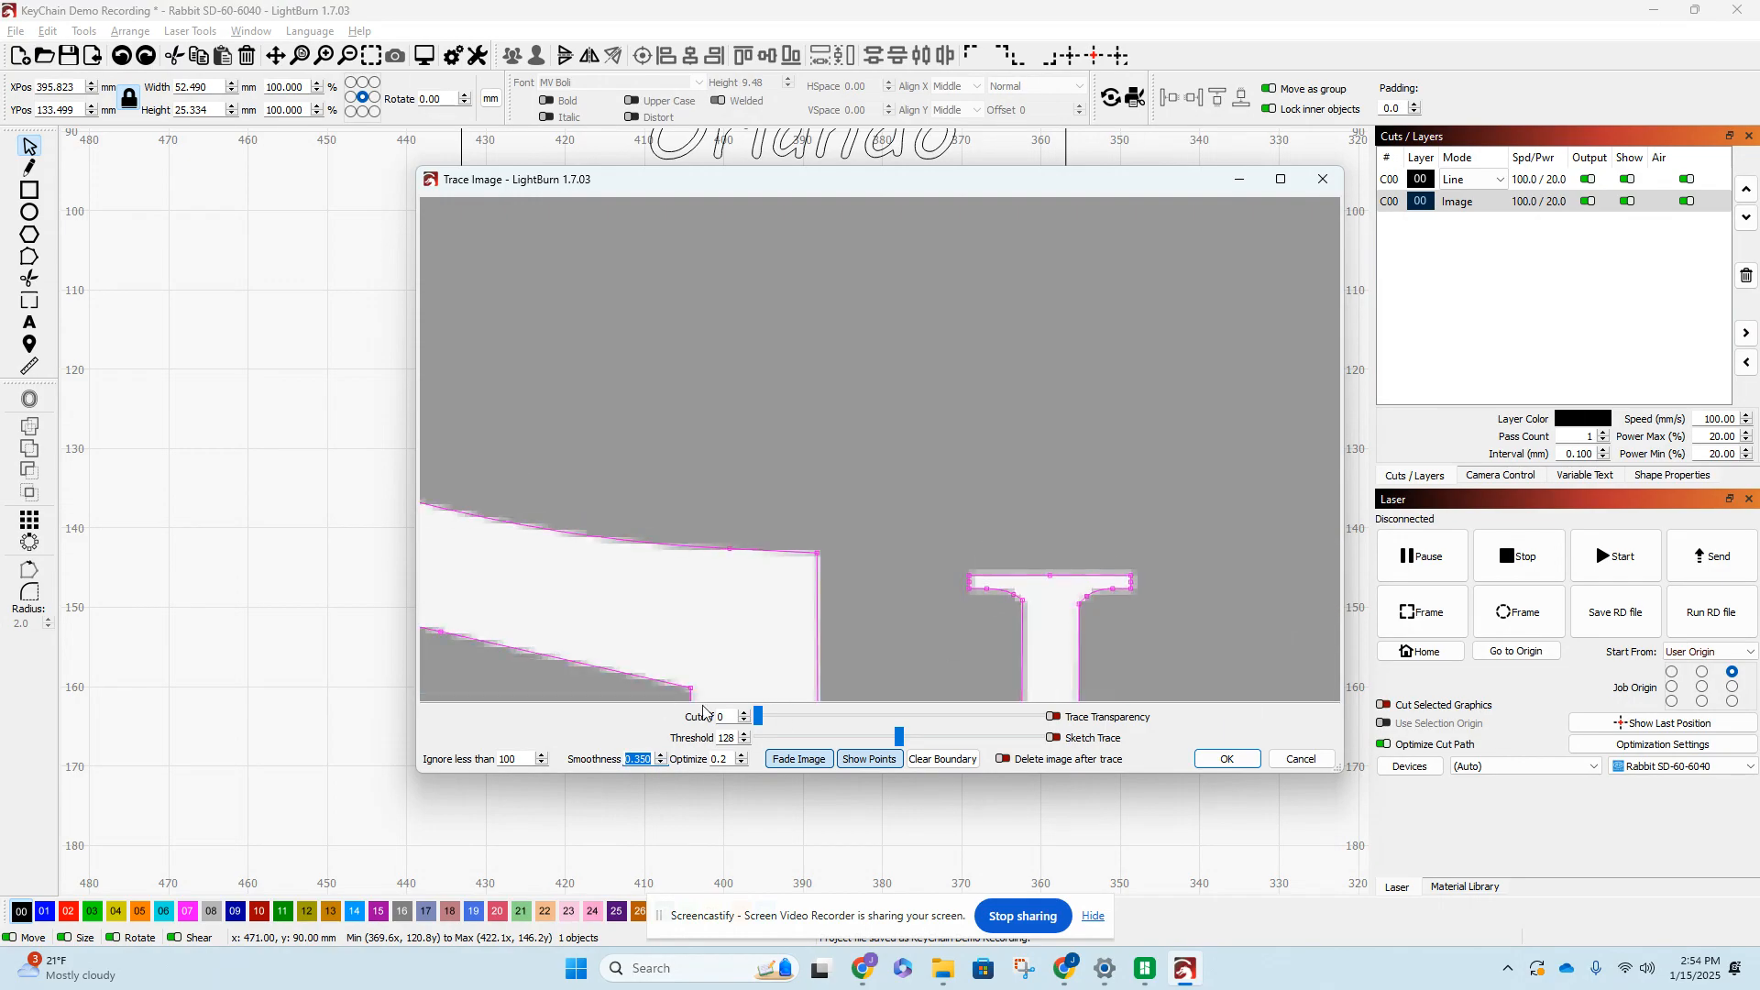
{"action": "scroll", "coordinate": [608, 603], "scroll_direction": "down", "scroll_amount": 5}
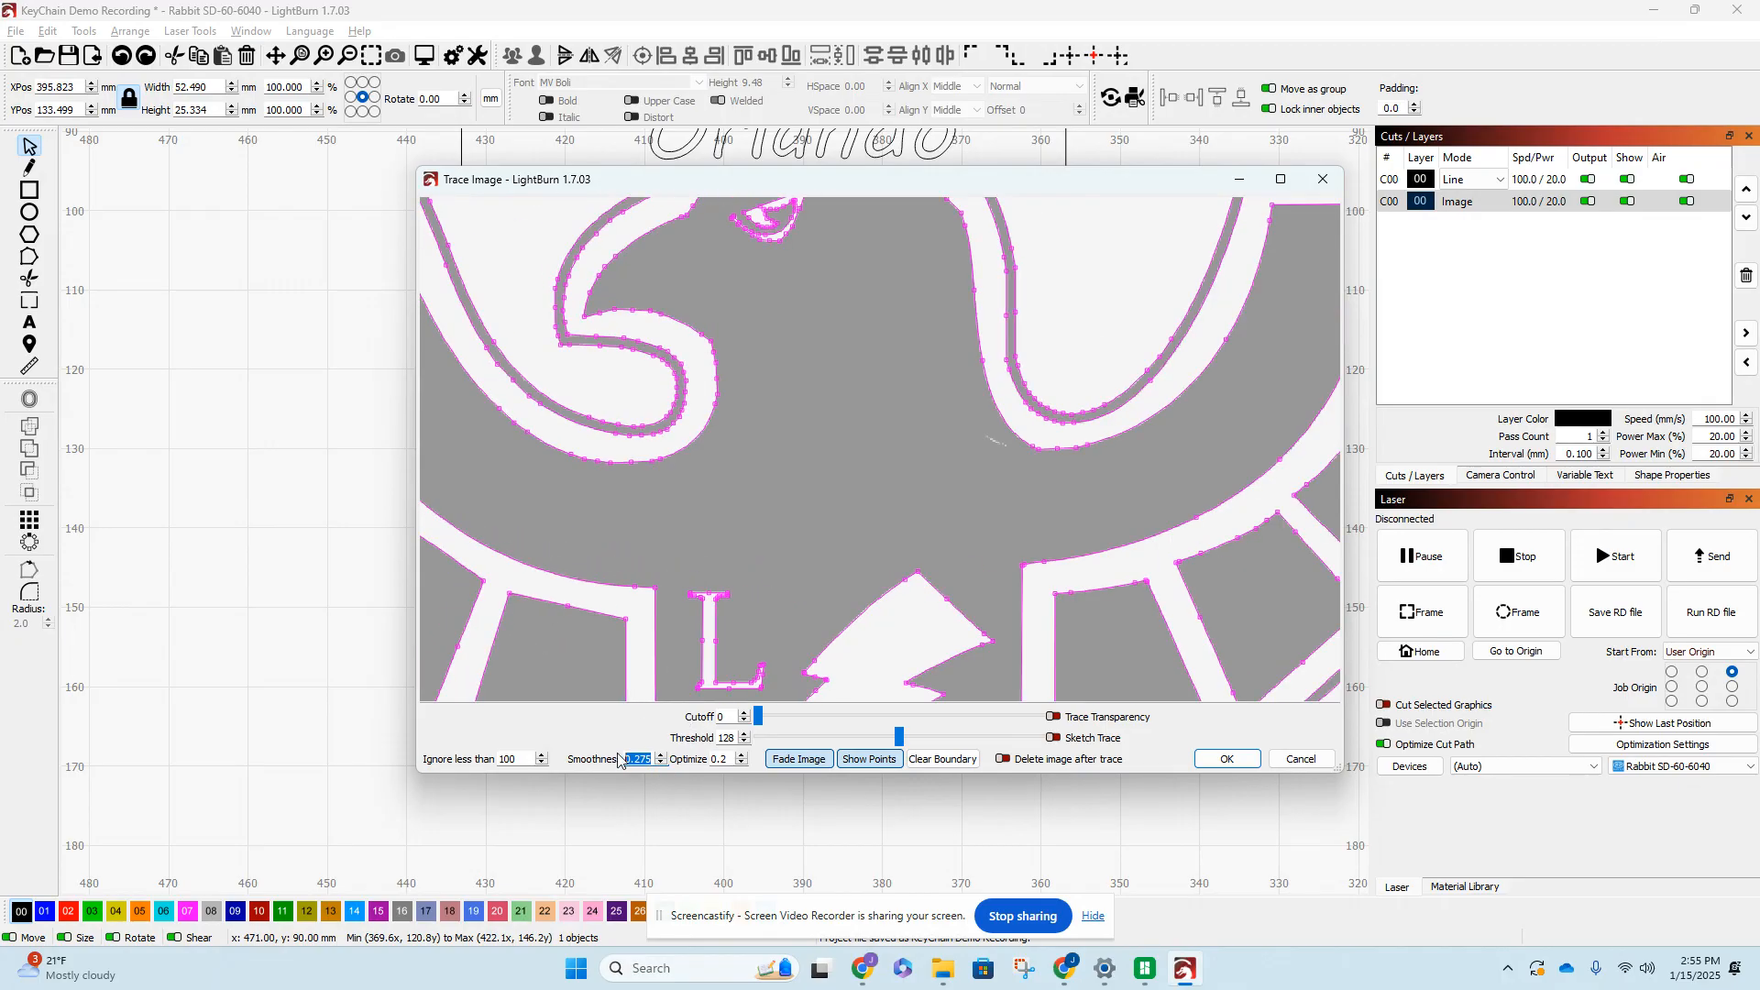
{"action": "scroll", "coordinate": [704, 491], "scroll_direction": "down", "scroll_amount": 3}
{"action": "scroll", "coordinate": [715, 394], "scroll_direction": "up", "scroll_amount": 3}
{"action": "scroll", "coordinate": [715, 394], "scroll_direction": "up", "scroll_amount": 2}
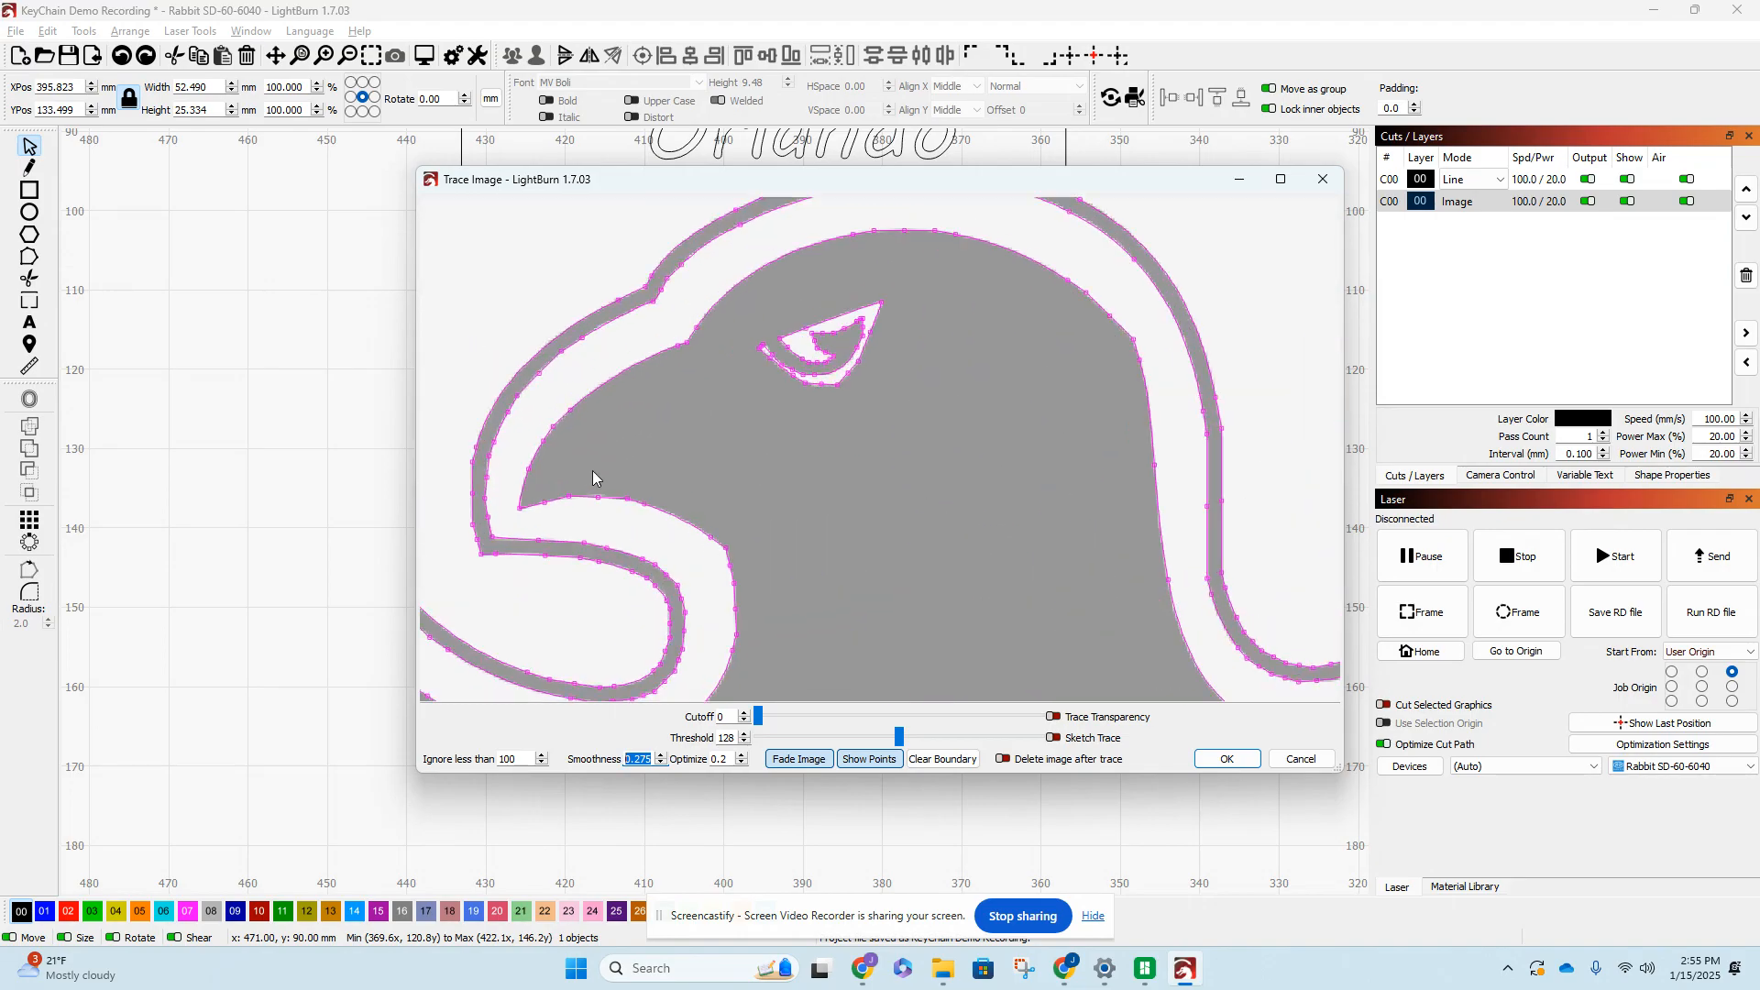
{"action": "scroll", "coordinate": [698, 642], "scroll_direction": "down", "scroll_amount": 1}
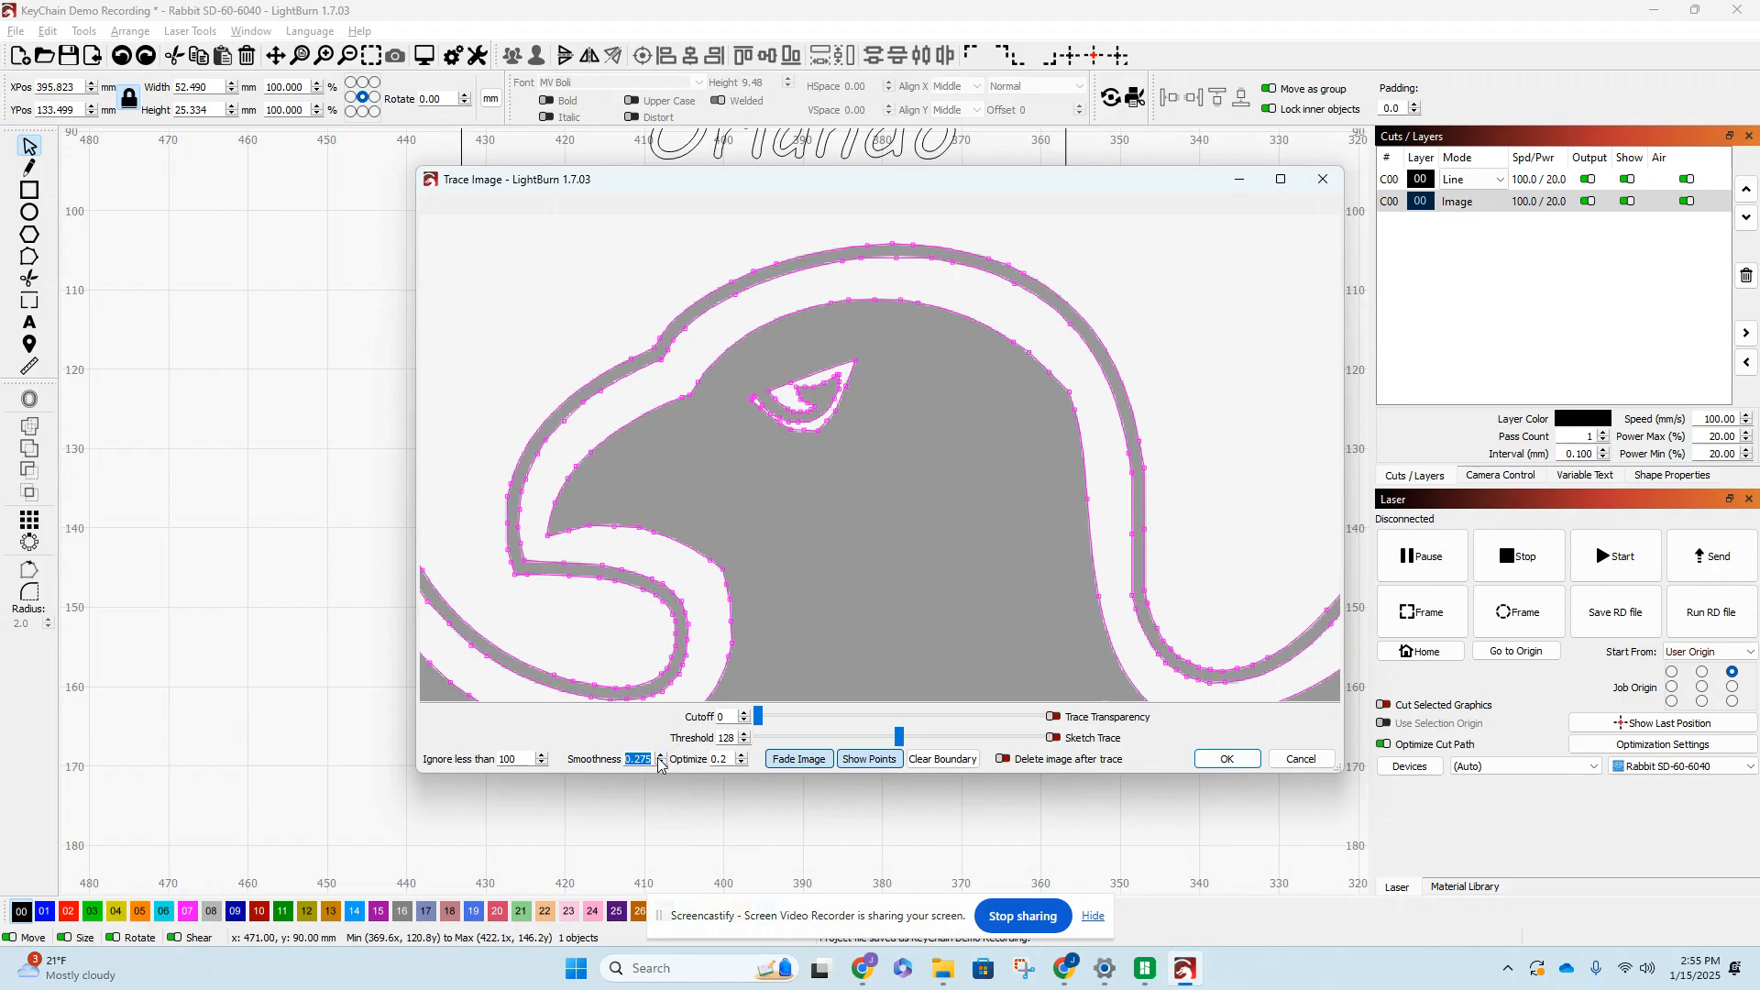
{"action": "scroll", "coordinate": [862, 379], "scroll_direction": "down", "scroll_amount": 2}
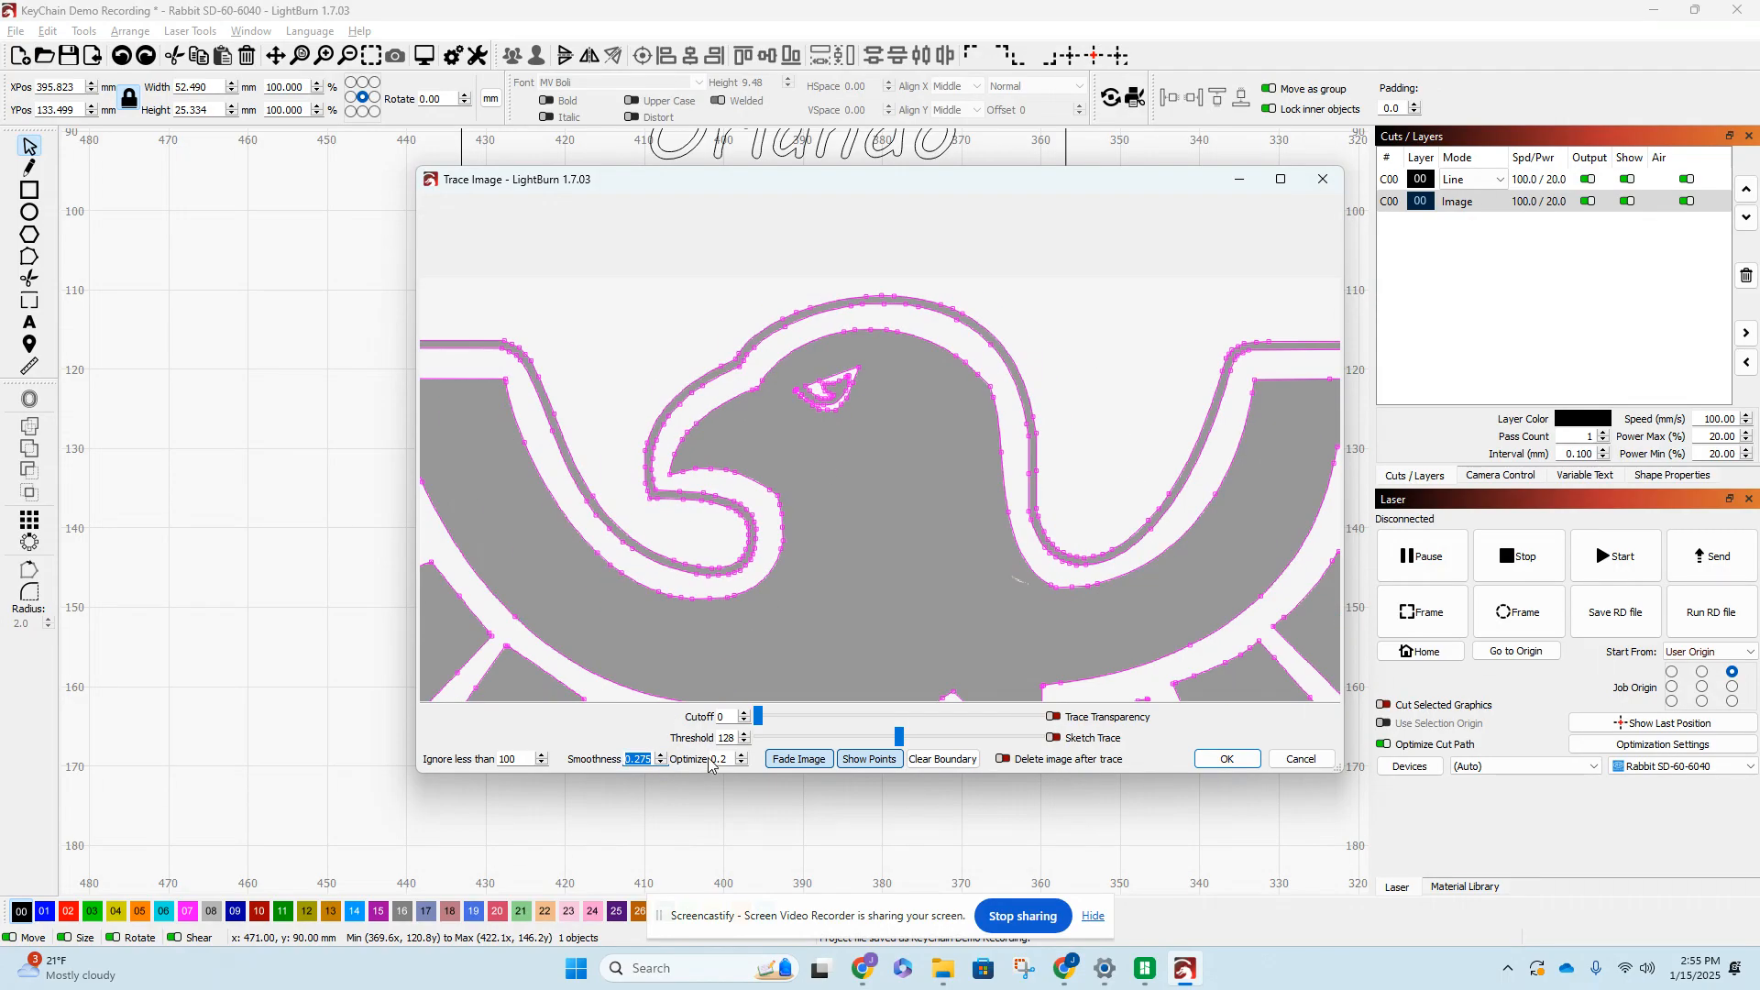
- Try limiting the trace to a boundary around the hawk's head and check which outlines it covers
{"action": "scroll", "coordinate": [854, 367], "scroll_direction": "down", "scroll_amount": 2}
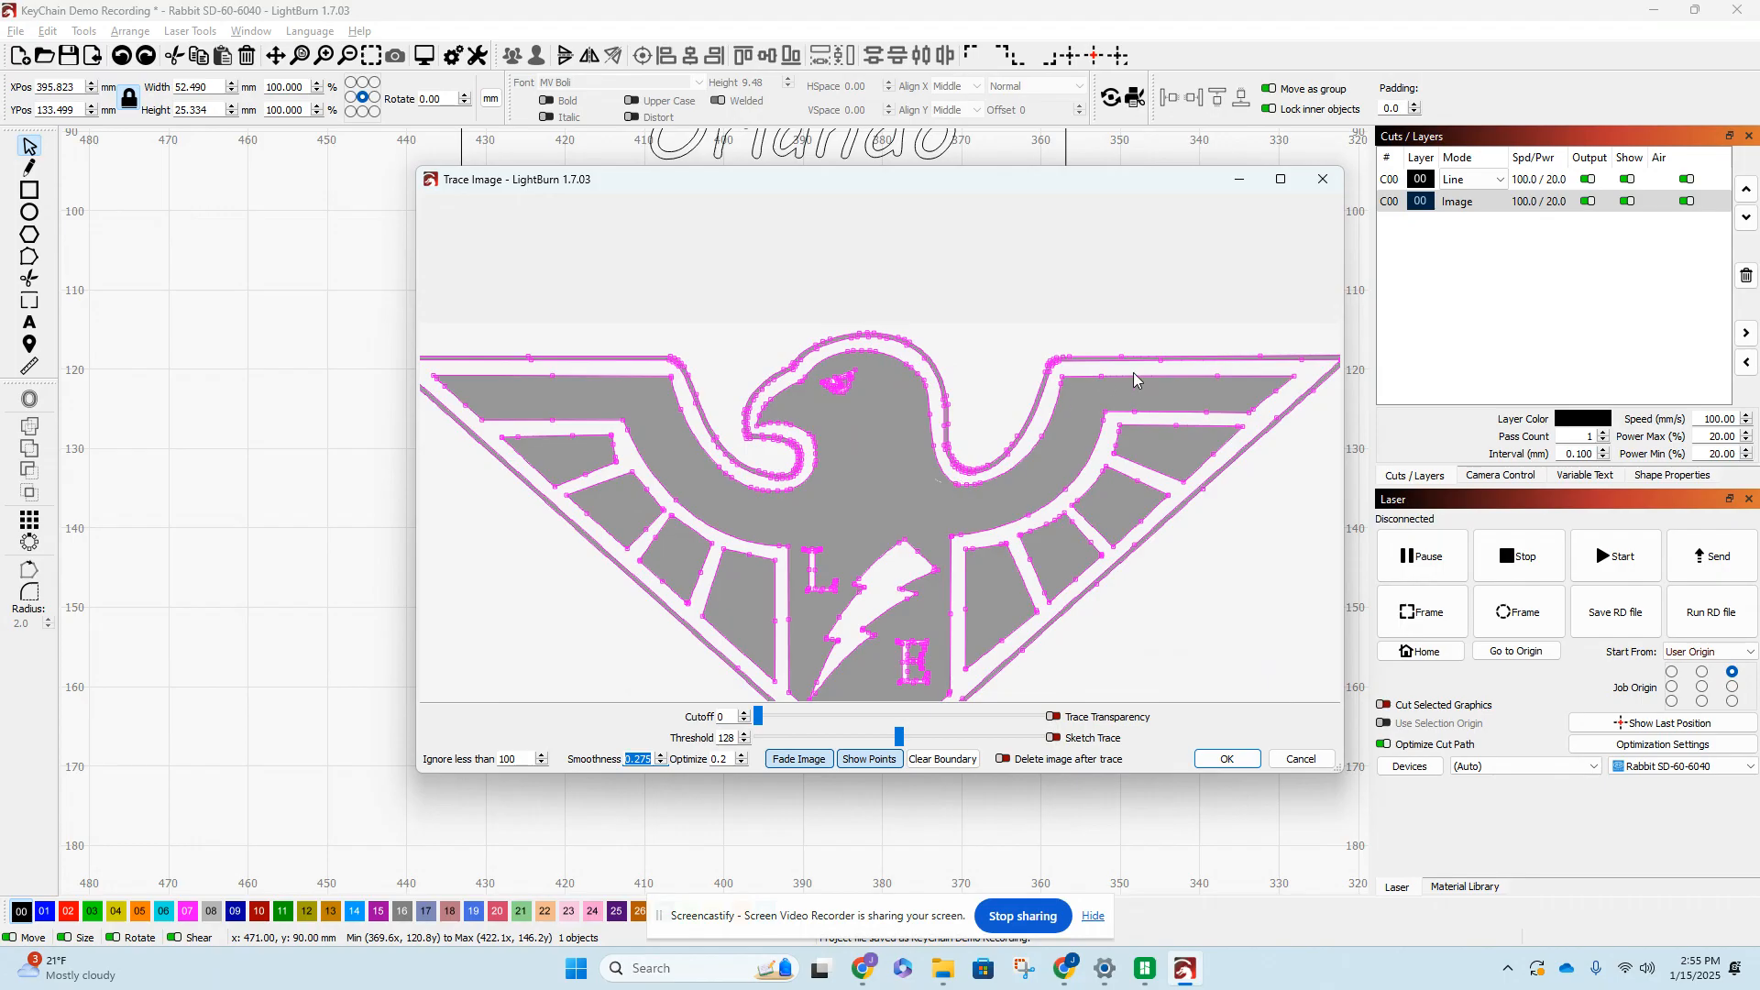
{"action": "scroll", "coordinate": [937, 605], "scroll_direction": "down", "scroll_amount": 1}
{"action": "scroll", "coordinate": [917, 667], "scroll_direction": "up", "scroll_amount": 1}
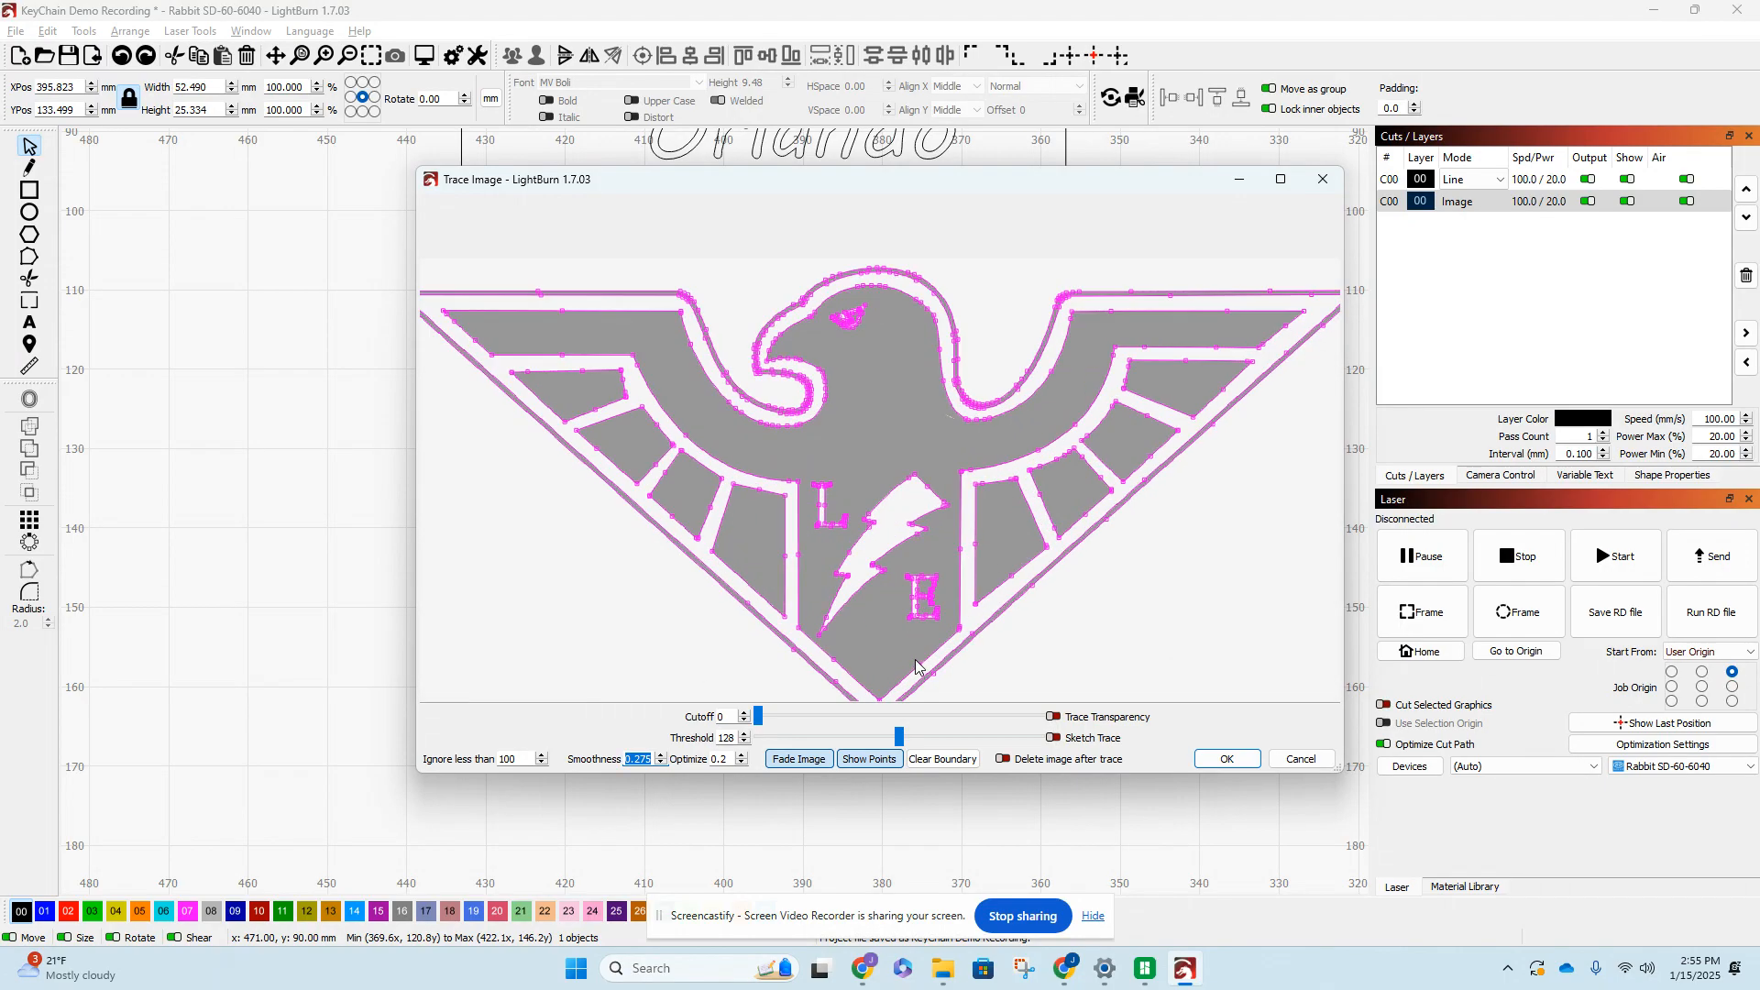
{"action": "scroll", "coordinate": [912, 639], "scroll_direction": "down", "scroll_amount": 1}
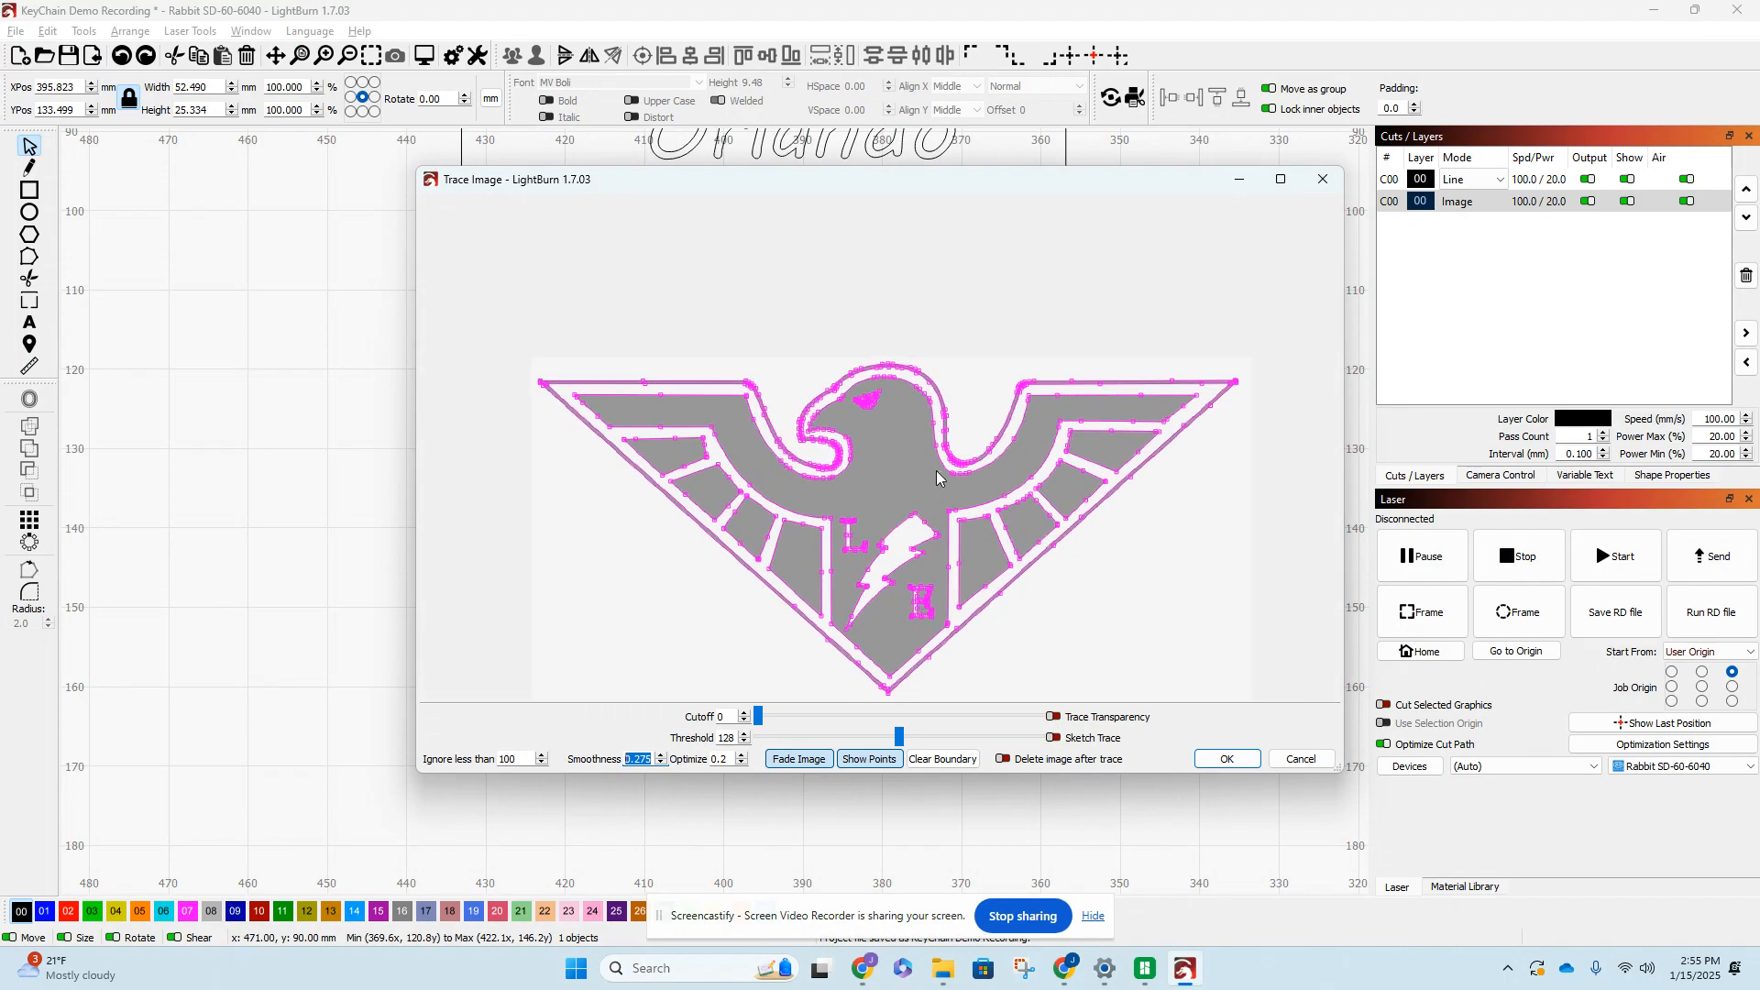
{"action": "scroll", "coordinate": [894, 422], "scroll_direction": "up", "scroll_amount": 2}
{"action": "mouse_move", "coordinate": [722, 316]}
{"action": "left_mouse_down"}
{"action": "mouse_move", "coordinate": [900, 401]}
{"action": "mouse_move", "coordinate": [733, 339]}
{"action": "mouse_move", "coordinate": [964, 454]}
{"action": "left_mouse_up"}
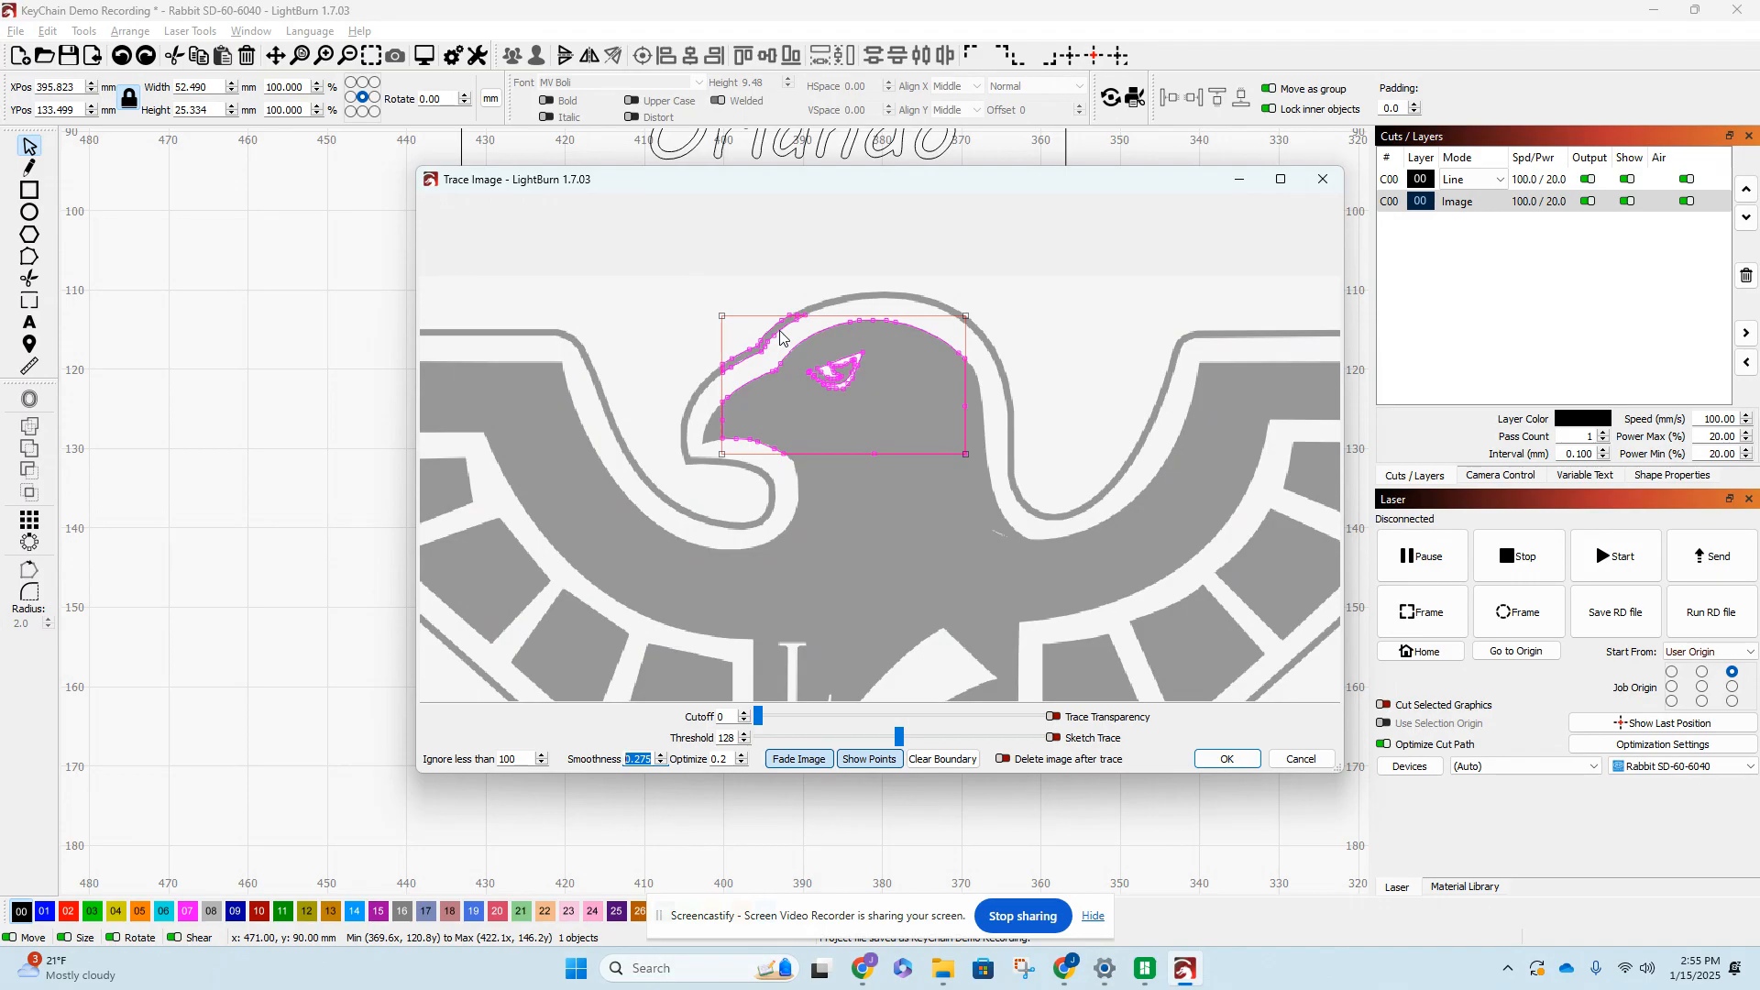
{"action": "scroll", "coordinate": [807, 359], "scroll_direction": "down", "scroll_amount": 2}
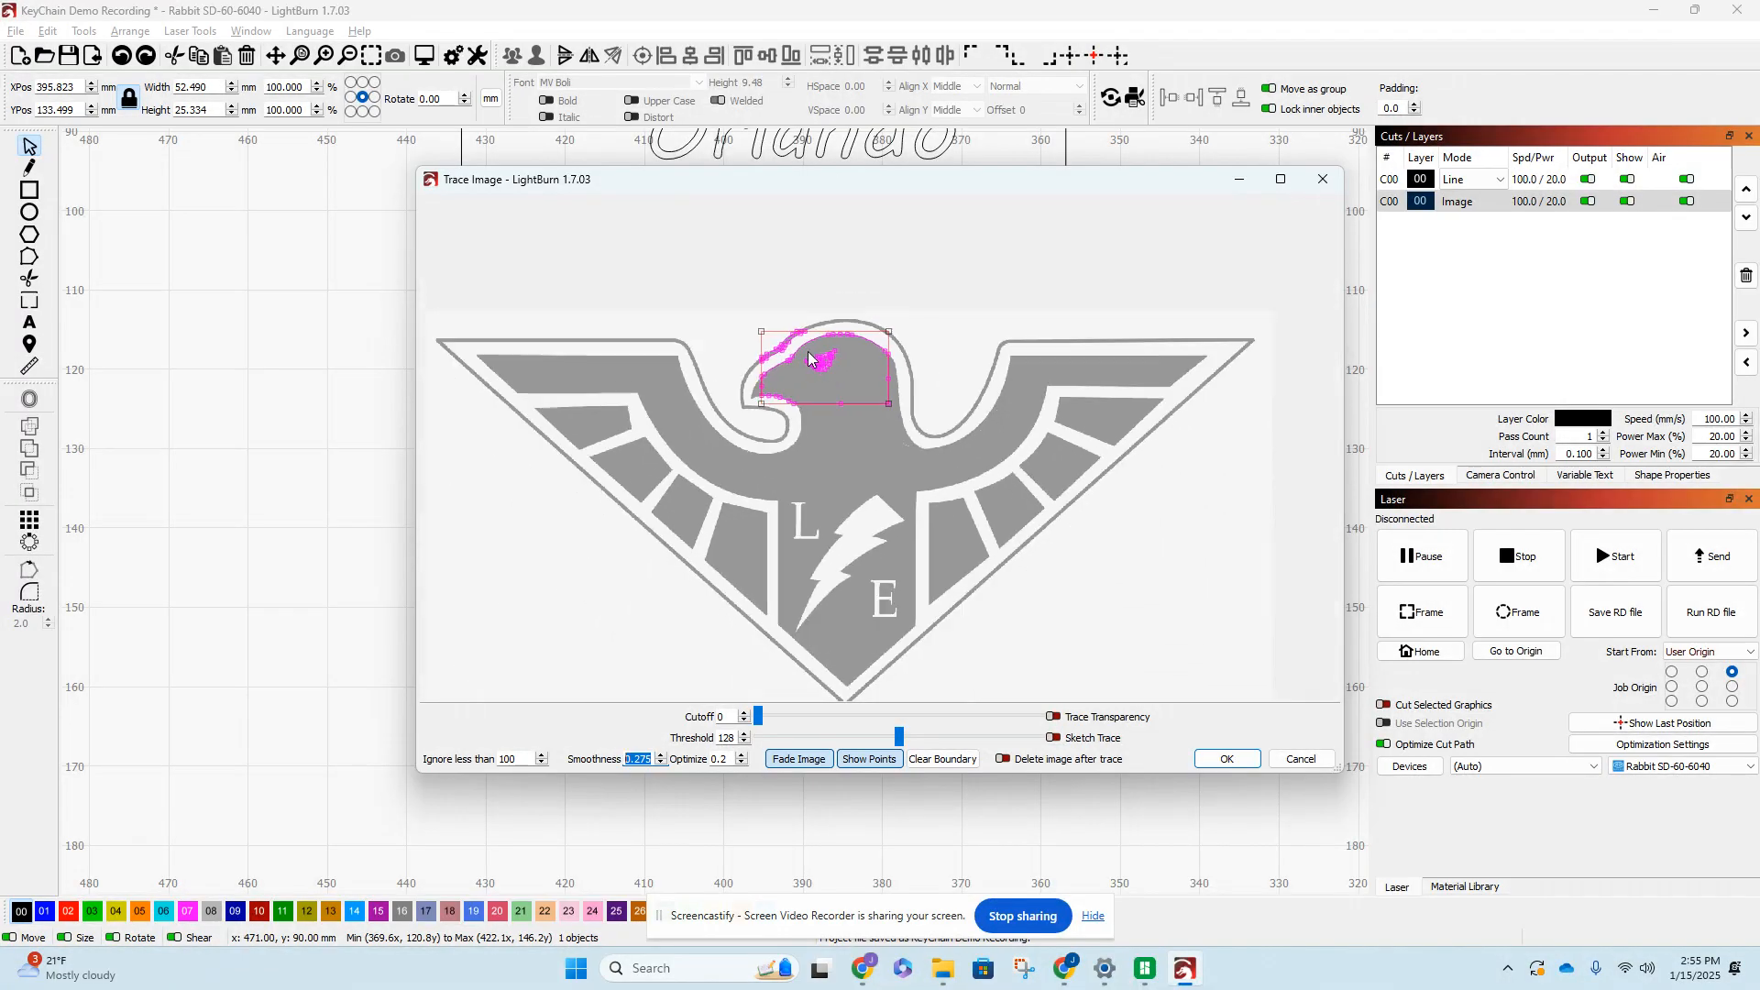
{"action": "scroll", "coordinate": [829, 433], "scroll_direction": "up", "scroll_amount": 2}
{"action": "scroll", "coordinate": [828, 452], "scroll_direction": "down", "scroll_amount": 2}
{"action": "scroll", "coordinate": [849, 580], "scroll_direction": "up", "scroll_amount": 1}
{"action": "scroll", "coordinate": [849, 579], "scroll_direction": "up", "scroll_amount": 1}
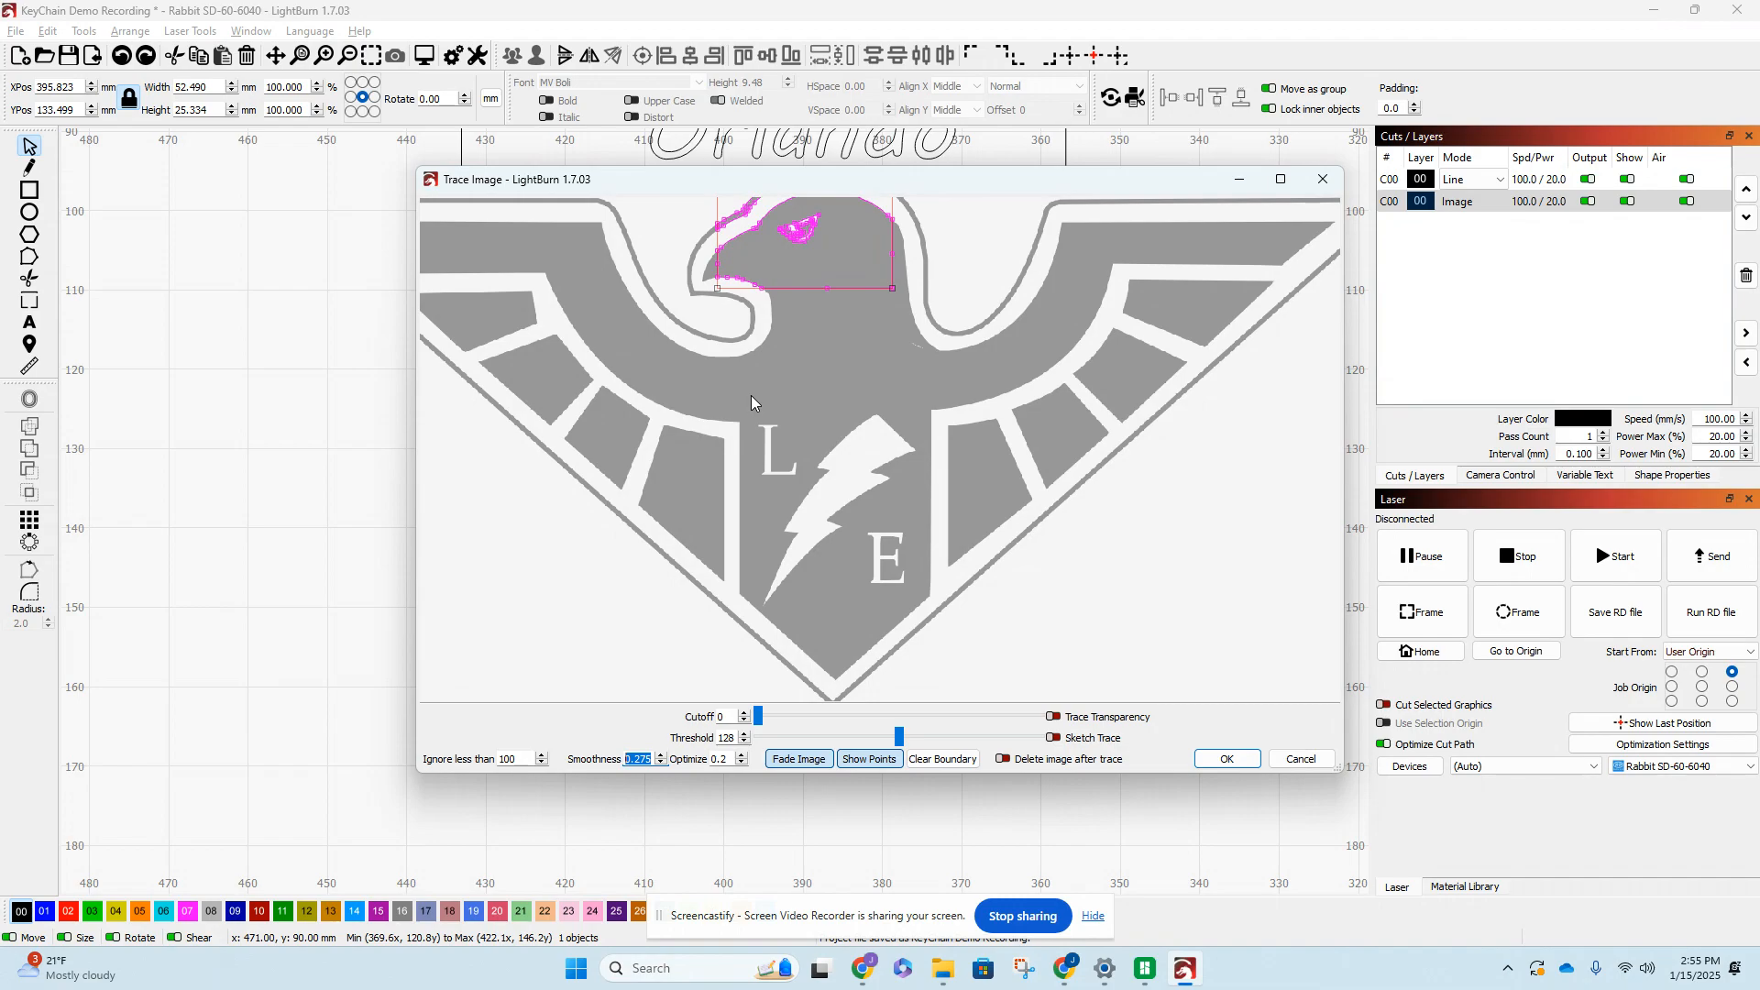
- Try limiting the trace to a boundary around the lightning bolt and the letters L and E, and inspect its outlines
{"action": "mouse_move", "coordinate": [741, 384]}
{"action": "left_mouse_down"}
{"action": "mouse_move", "coordinate": [949, 564]}
{"action": "mouse_move", "coordinate": [928, 647]}
{"action": "mouse_move", "coordinate": [932, 619]}
{"action": "left_mouse_up"}
{"action": "scroll", "coordinate": [838, 611], "scroll_direction": "down", "scroll_amount": 3}
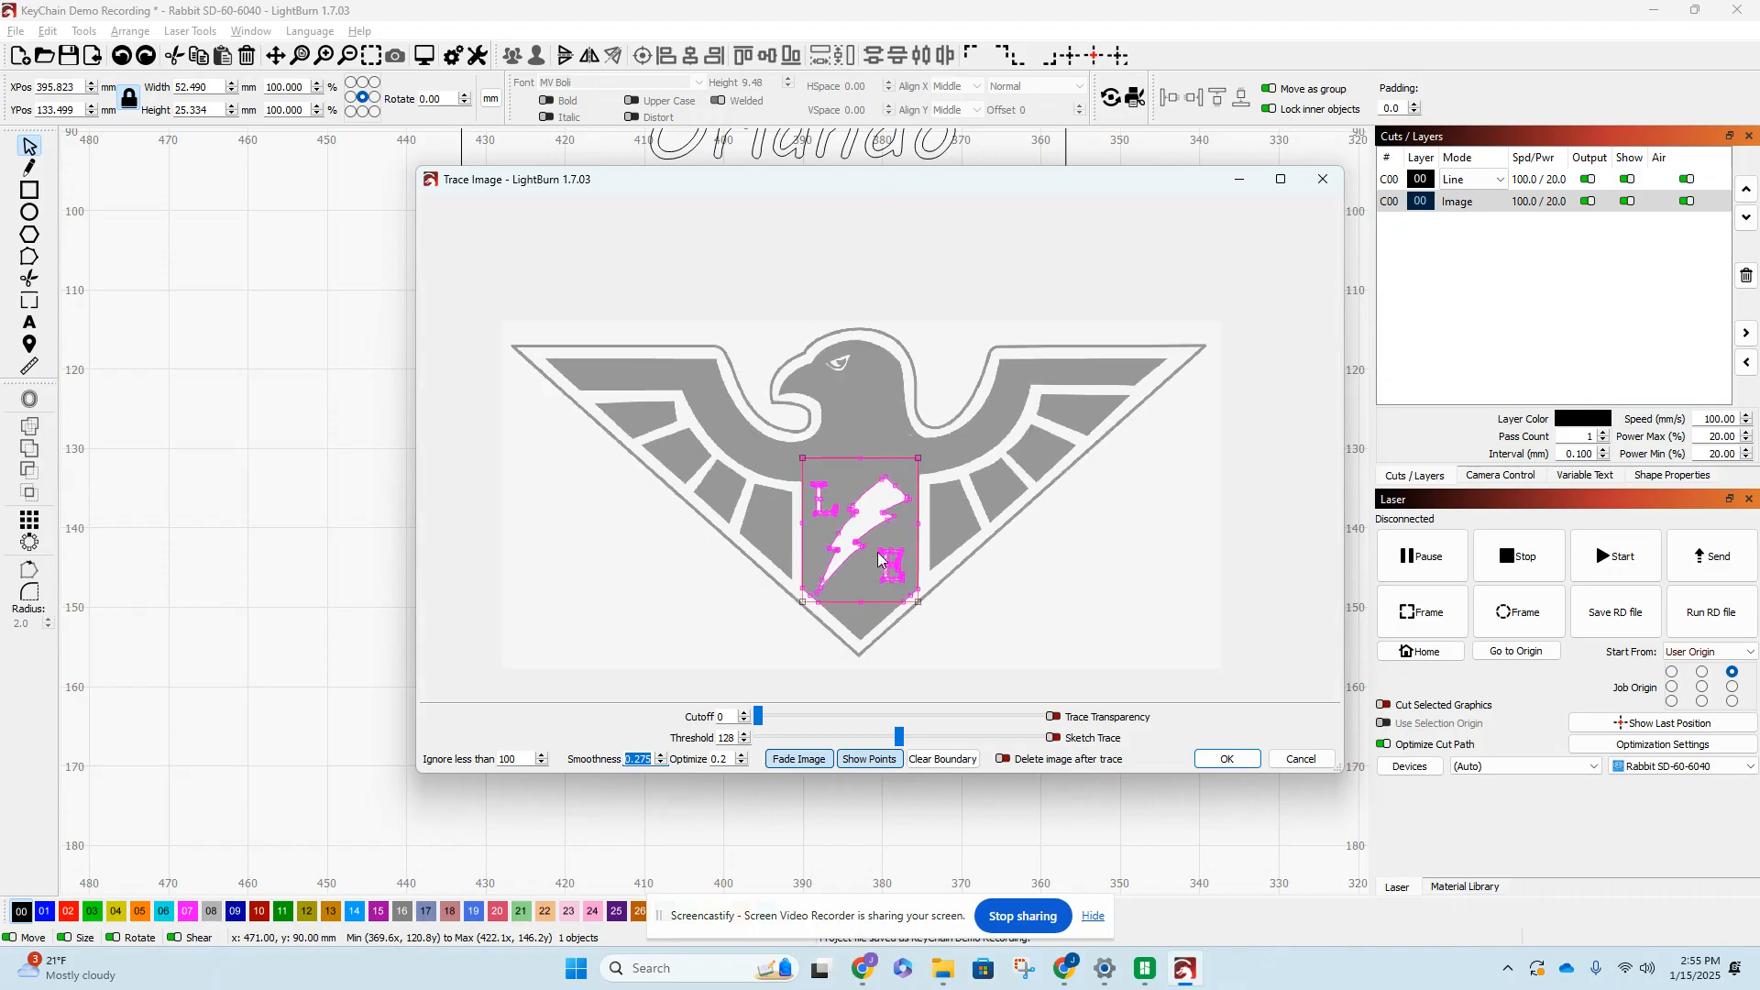
{"action": "scroll", "coordinate": [838, 611], "scroll_direction": "up", "scroll_amount": 4}
{"action": "scroll", "coordinate": [930, 657], "scroll_direction": "up", "scroll_amount": 3}
{"action": "scroll", "coordinate": [927, 629], "scroll_direction": "down", "scroll_amount": 2}
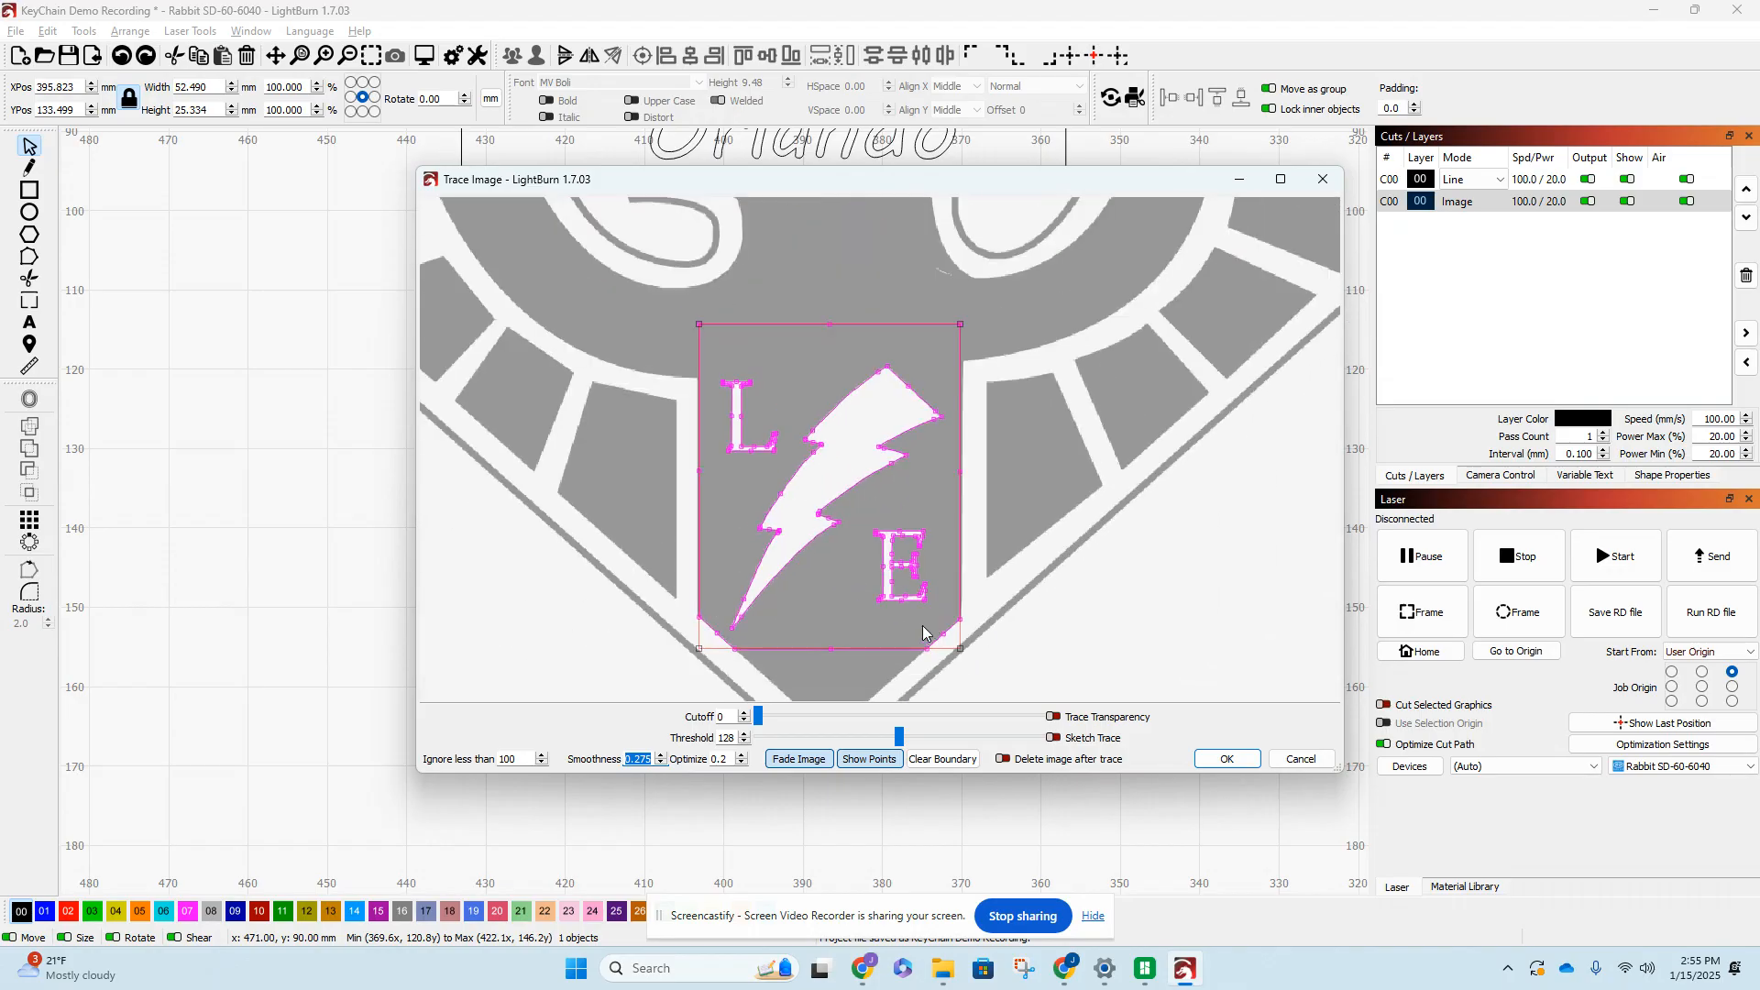
{"action": "scroll", "coordinate": [798, 461], "scroll_direction": "up", "scroll_amount": 3}
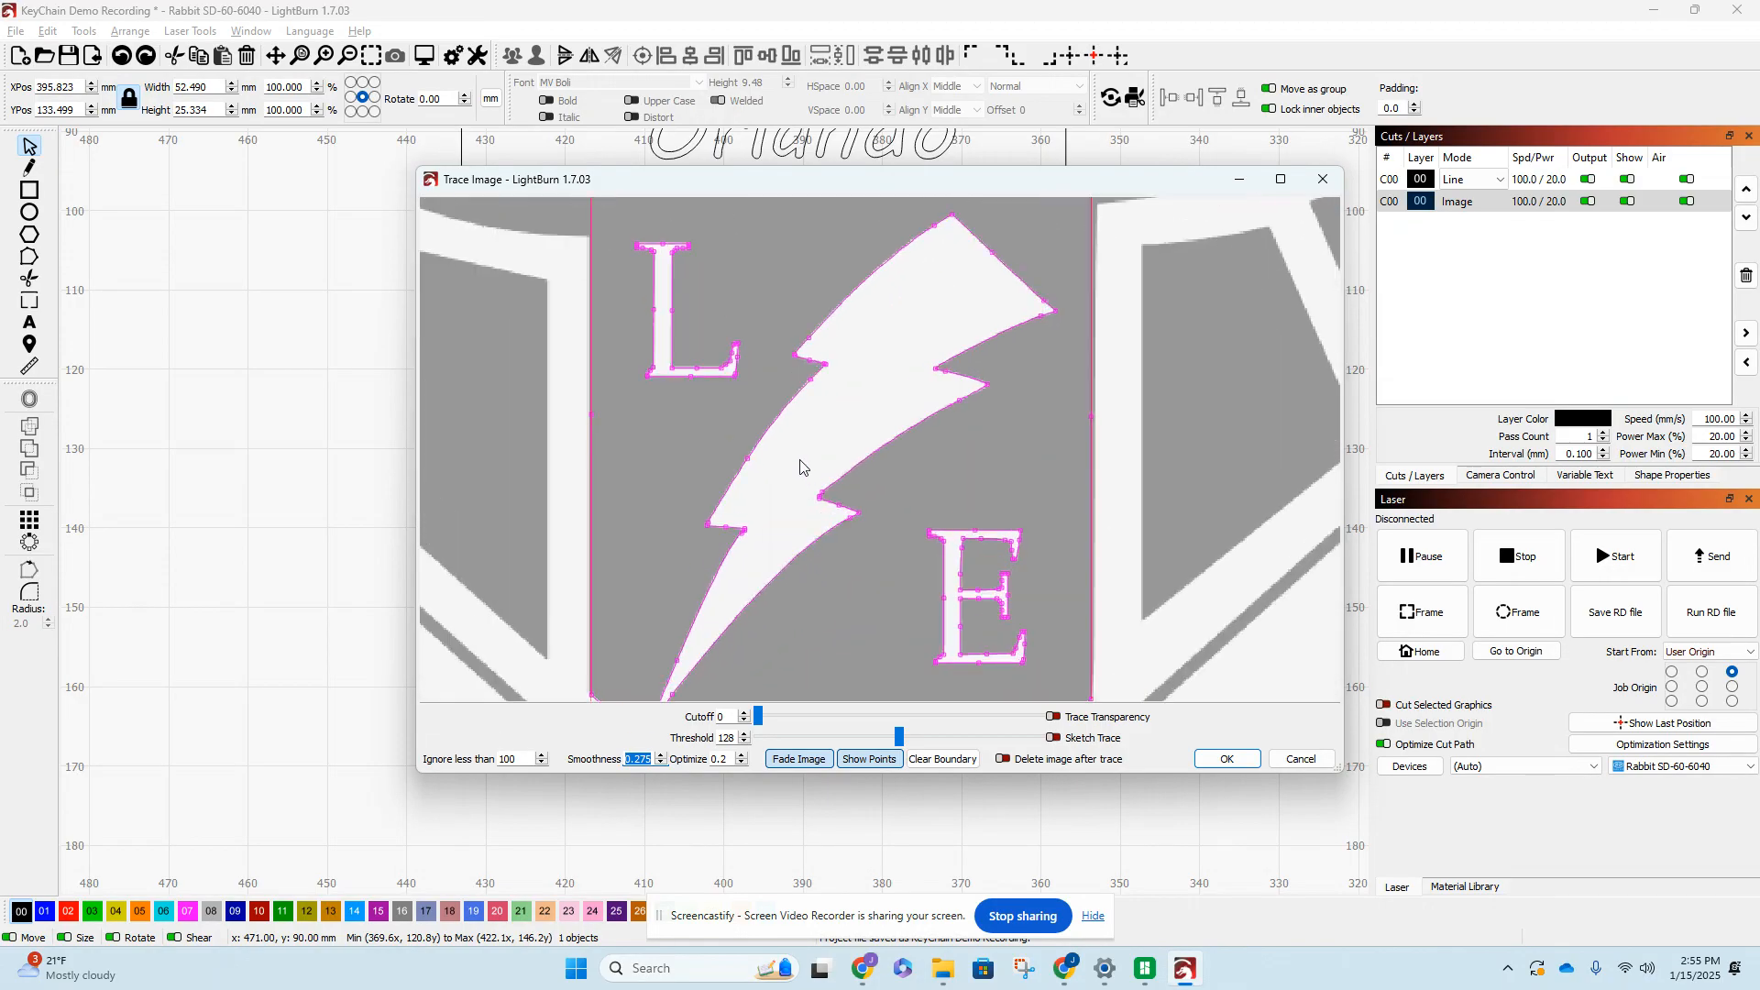
{"action": "scroll", "coordinate": [800, 467], "scroll_direction": "down", "scroll_amount": 5}
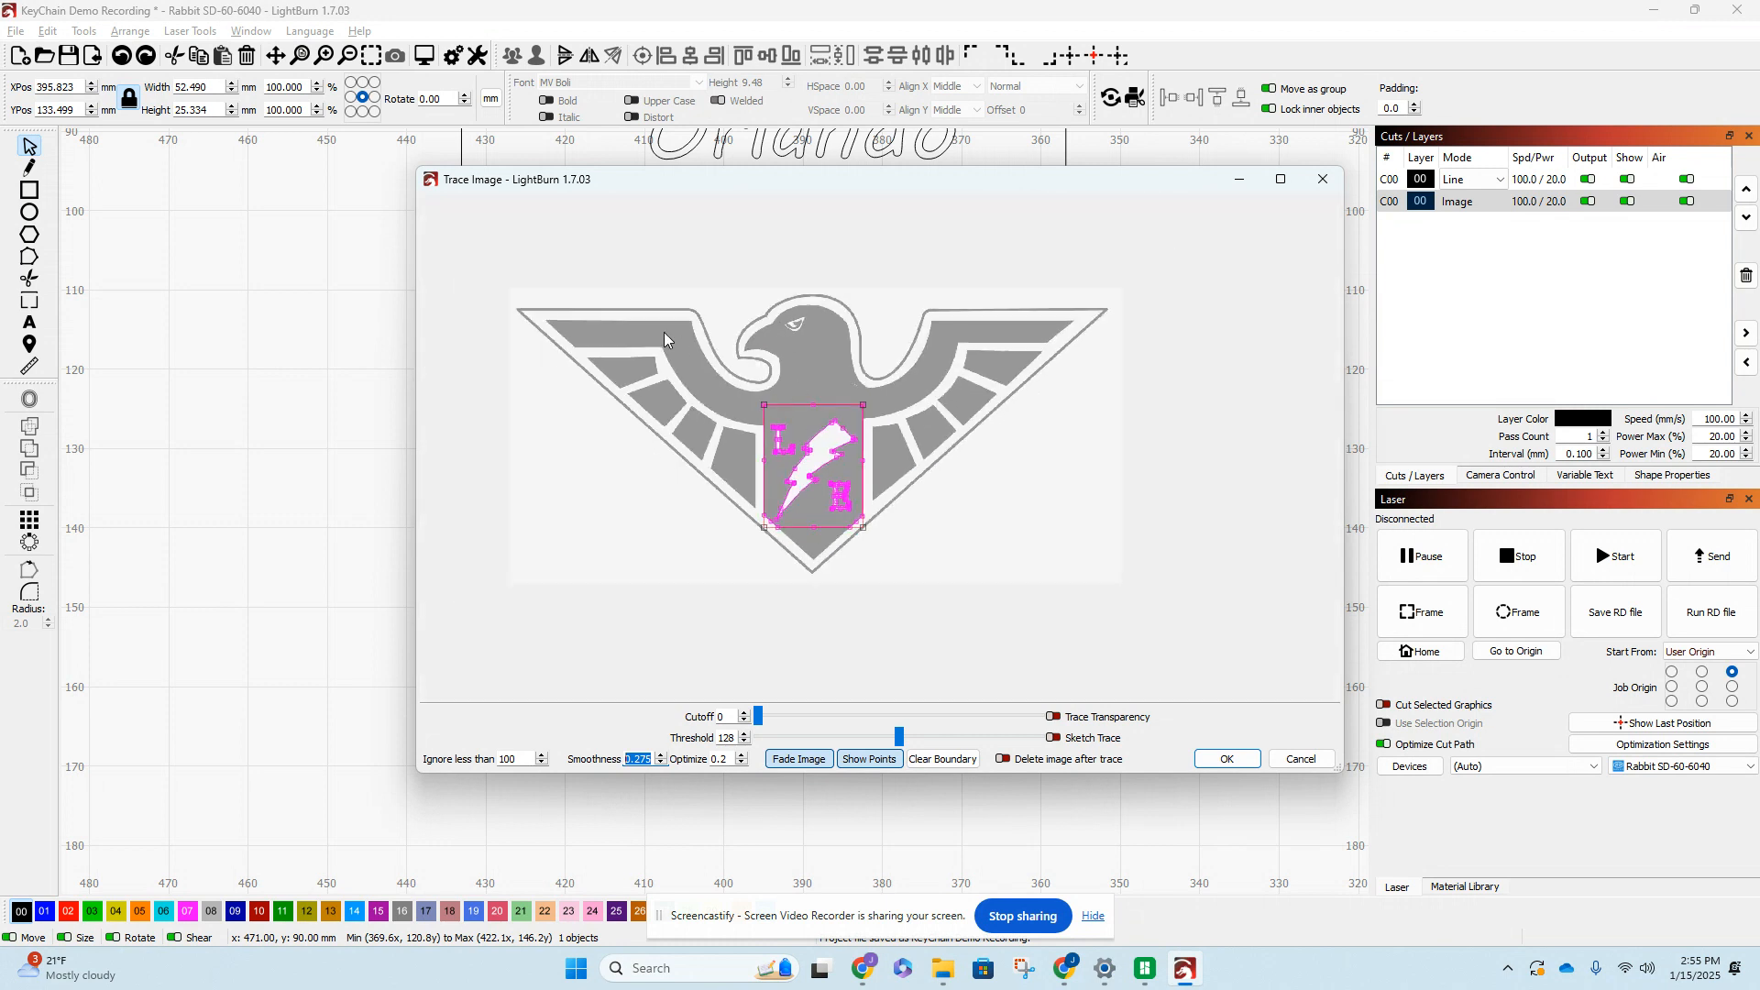
- Set the trace boundary around the entire hawk logo and accept the trace
{"action": "scroll", "coordinate": [661, 341], "scroll_direction": "down", "scroll_amount": 1}
{"action": "left_click_drag", "start_coordinate": [517, 277], "coordinate": [1058, 566]}
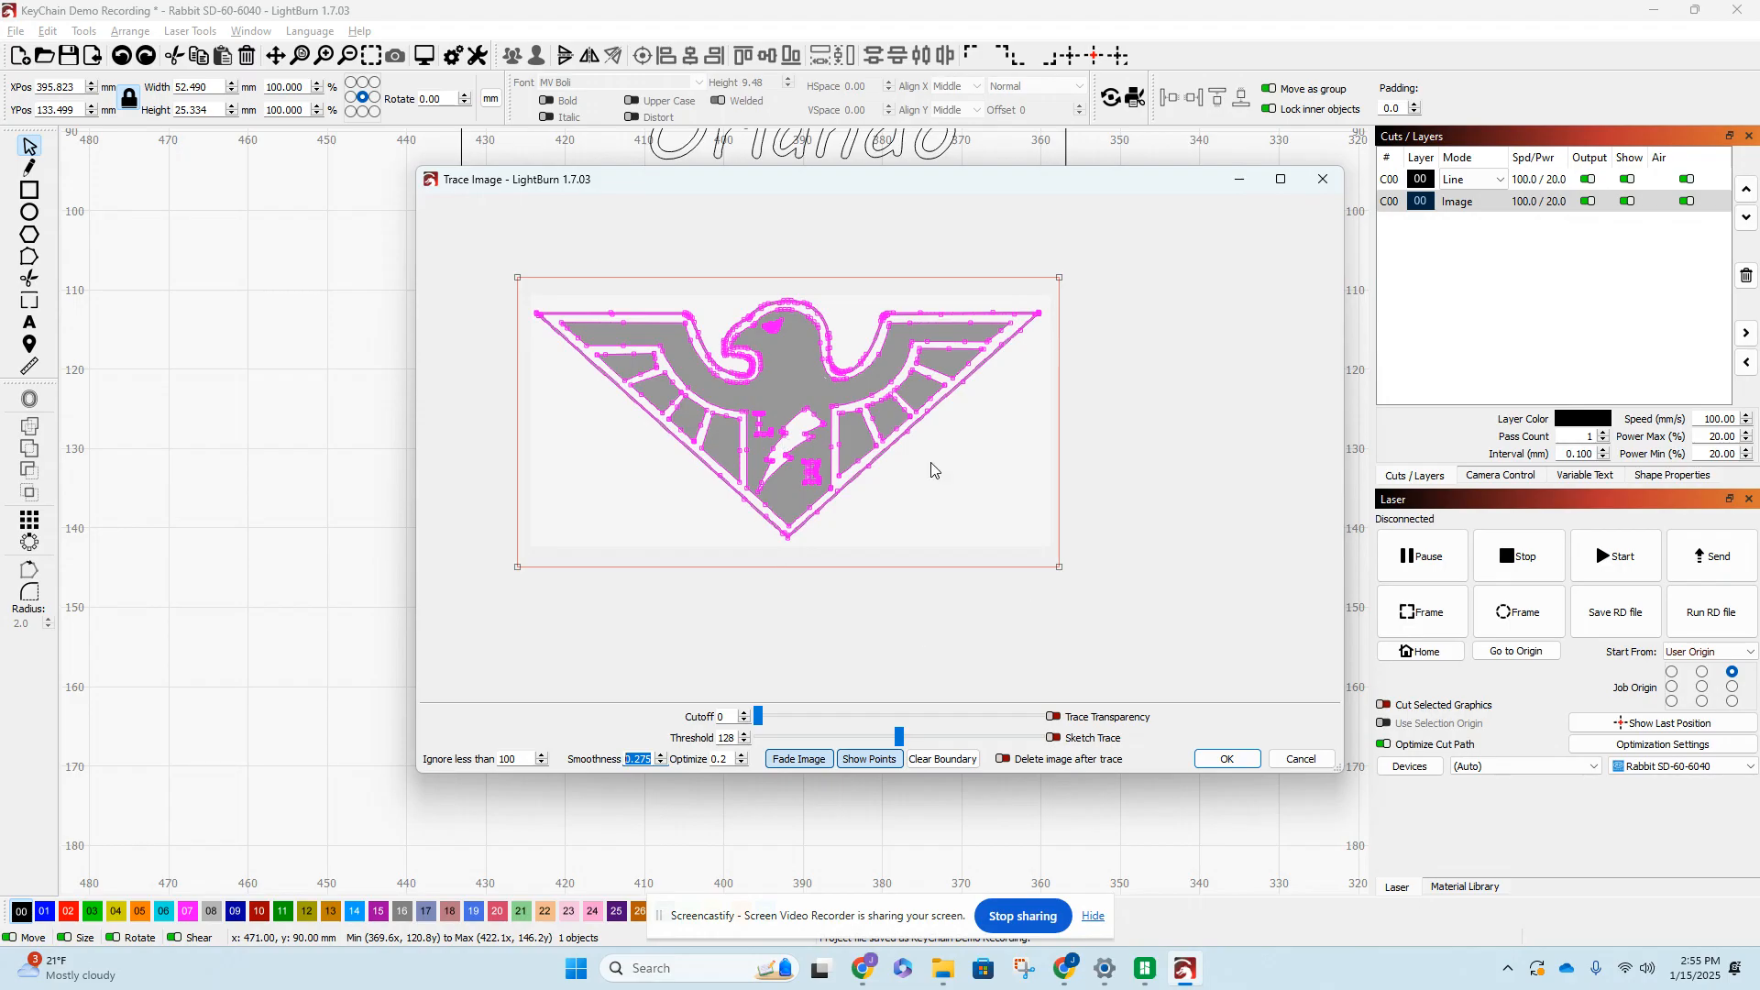
{"action": "left_click", "coordinate": [1245, 759]}
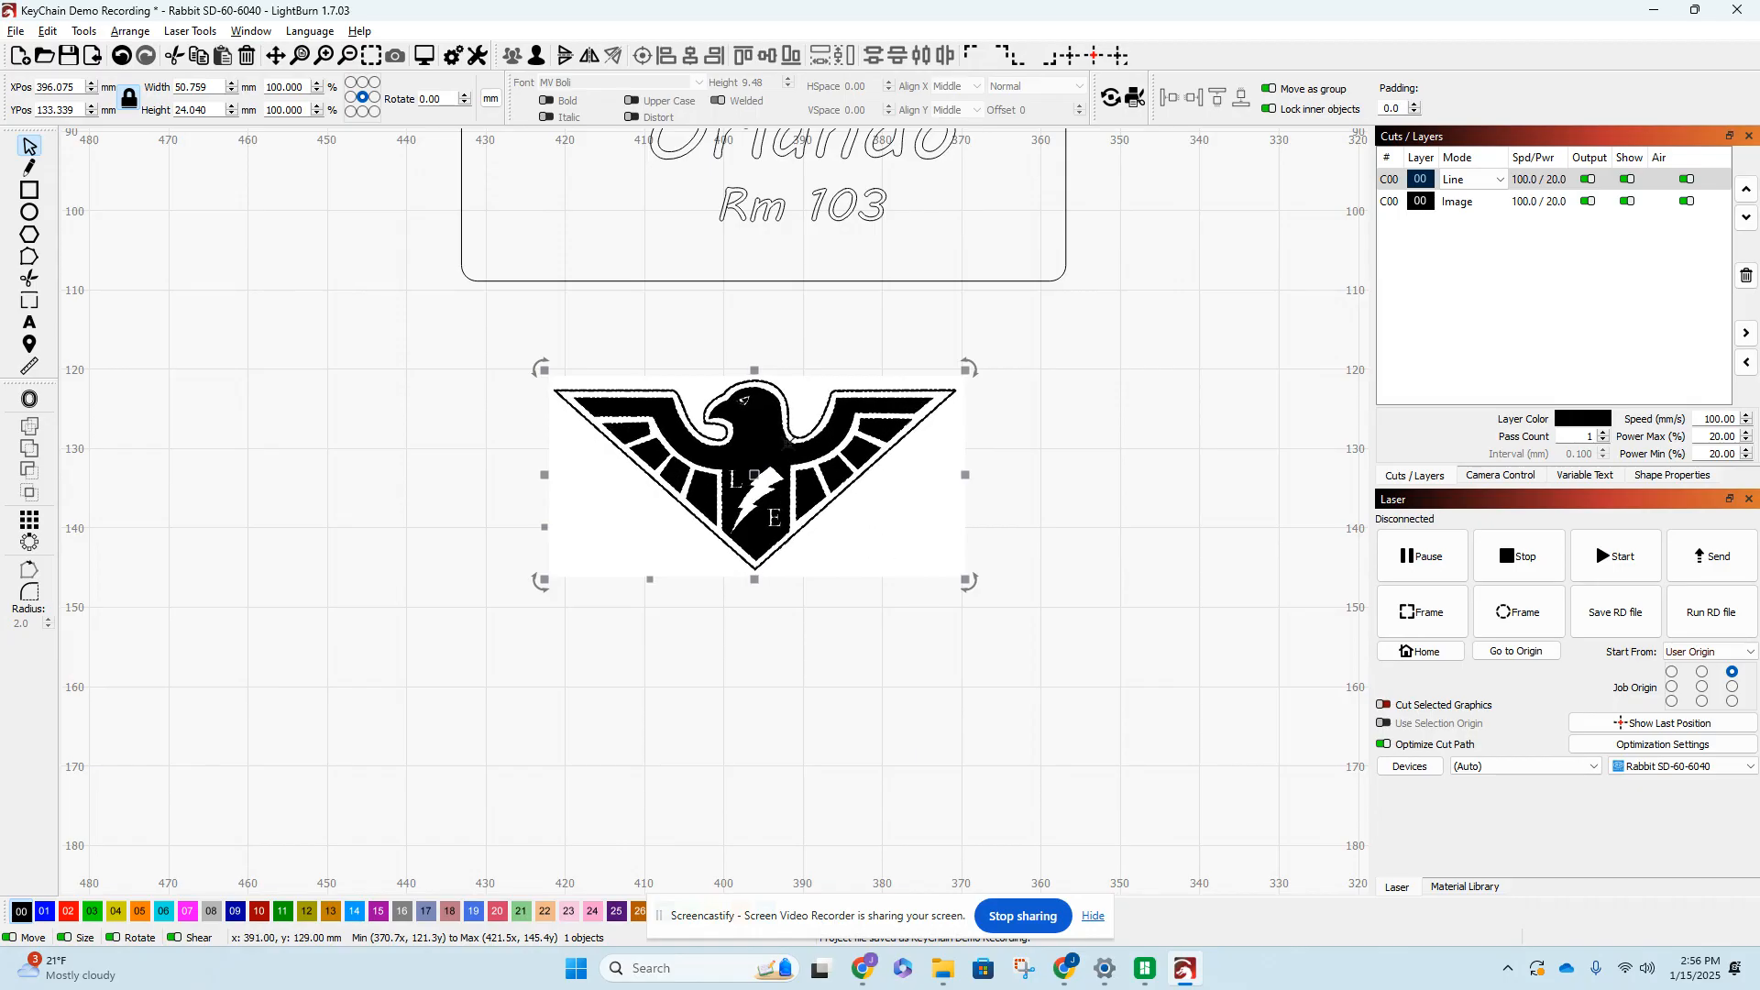
- Move the original logo image clear of the traced outlines, below and to their right, and inspect the vector result
{"action": "mouse_move", "coordinate": [763, 436]}
{"action": "left_mouse_down"}
{"action": "mouse_move", "coordinate": [871, 563]}
{"action": "mouse_move", "coordinate": [1084, 571]}
{"action": "mouse_move", "coordinate": [1129, 629]}
{"action": "left_mouse_up"}
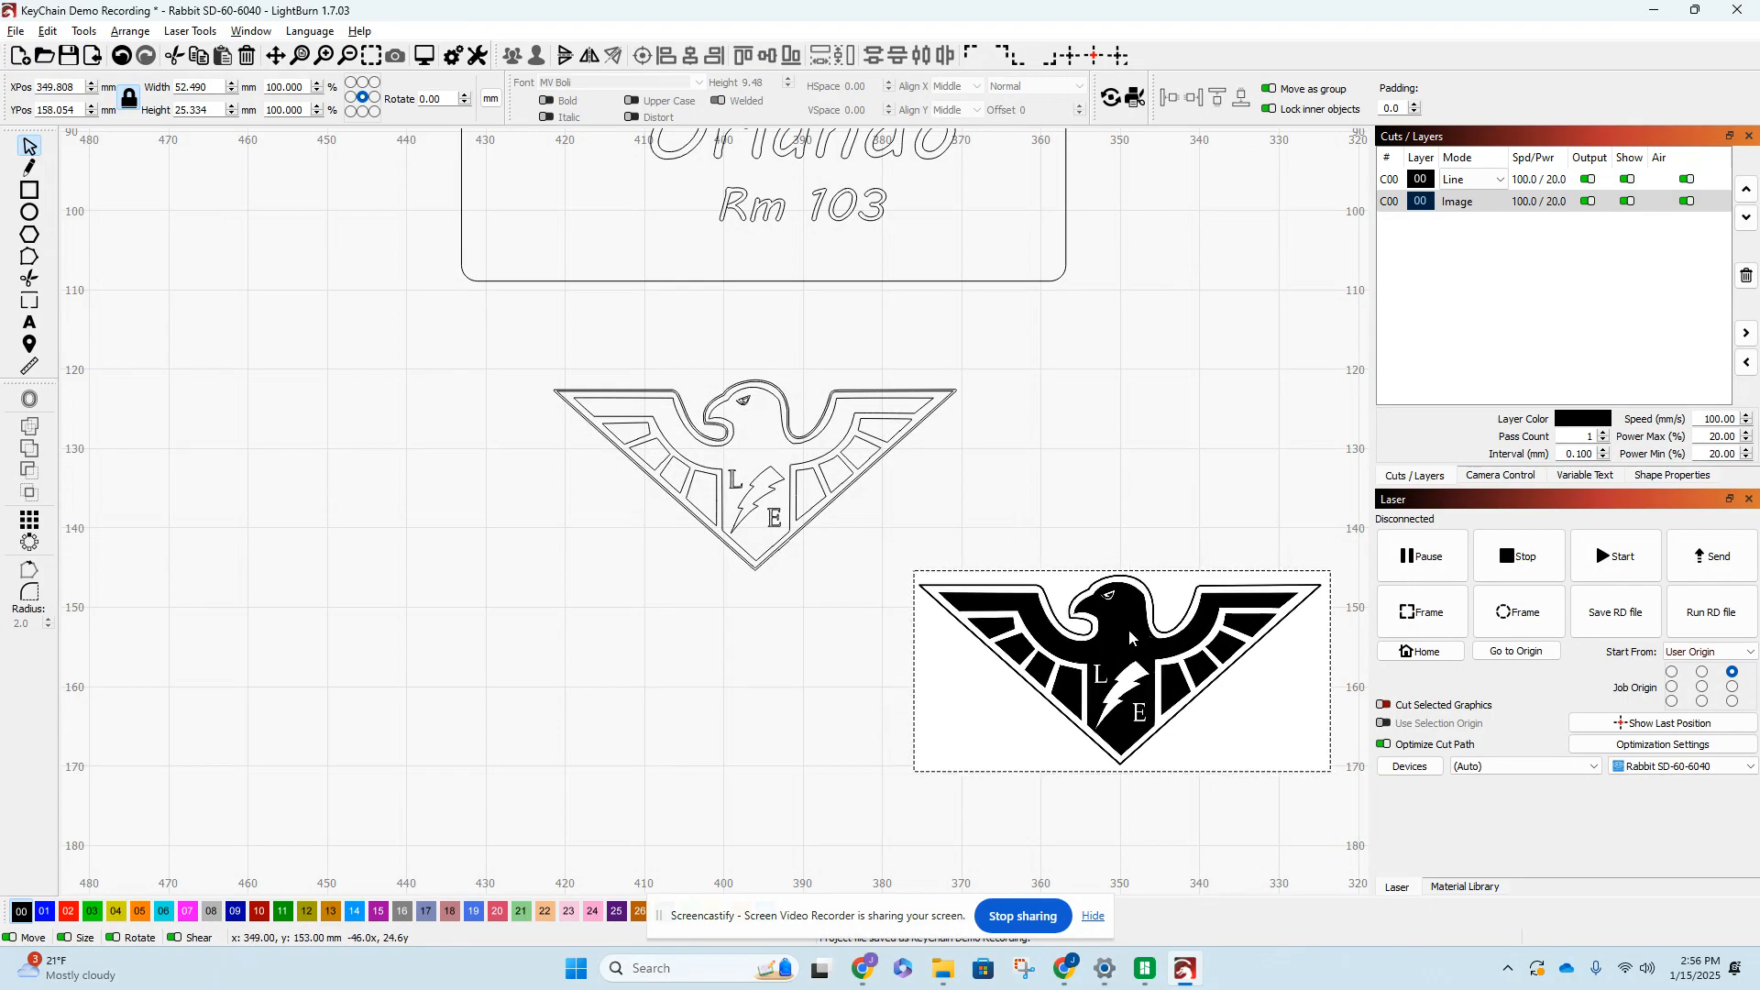
{"action": "left_click", "coordinate": [998, 446]}
{"action": "scroll", "coordinate": [747, 414], "scroll_direction": "up", "scroll_amount": 4}
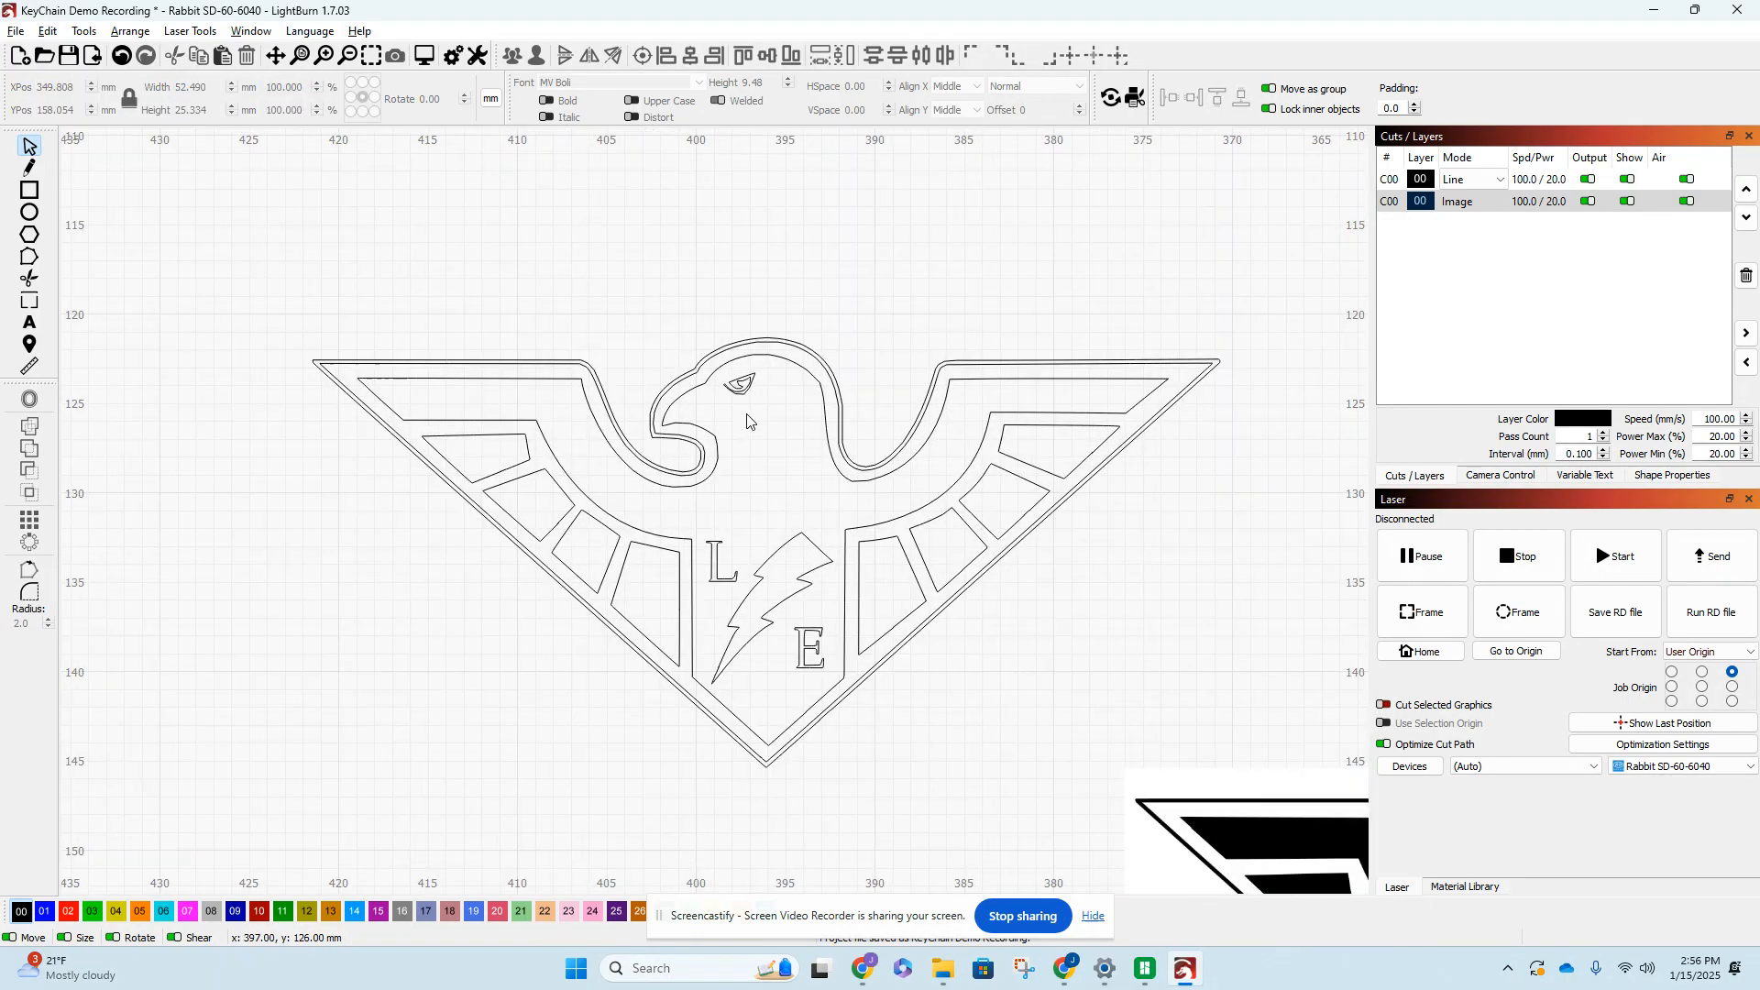
{"action": "scroll", "coordinate": [746, 421], "scroll_direction": "up", "scroll_amount": 1}
{"action": "scroll", "coordinate": [747, 421], "scroll_direction": "up", "scroll_amount": 1}
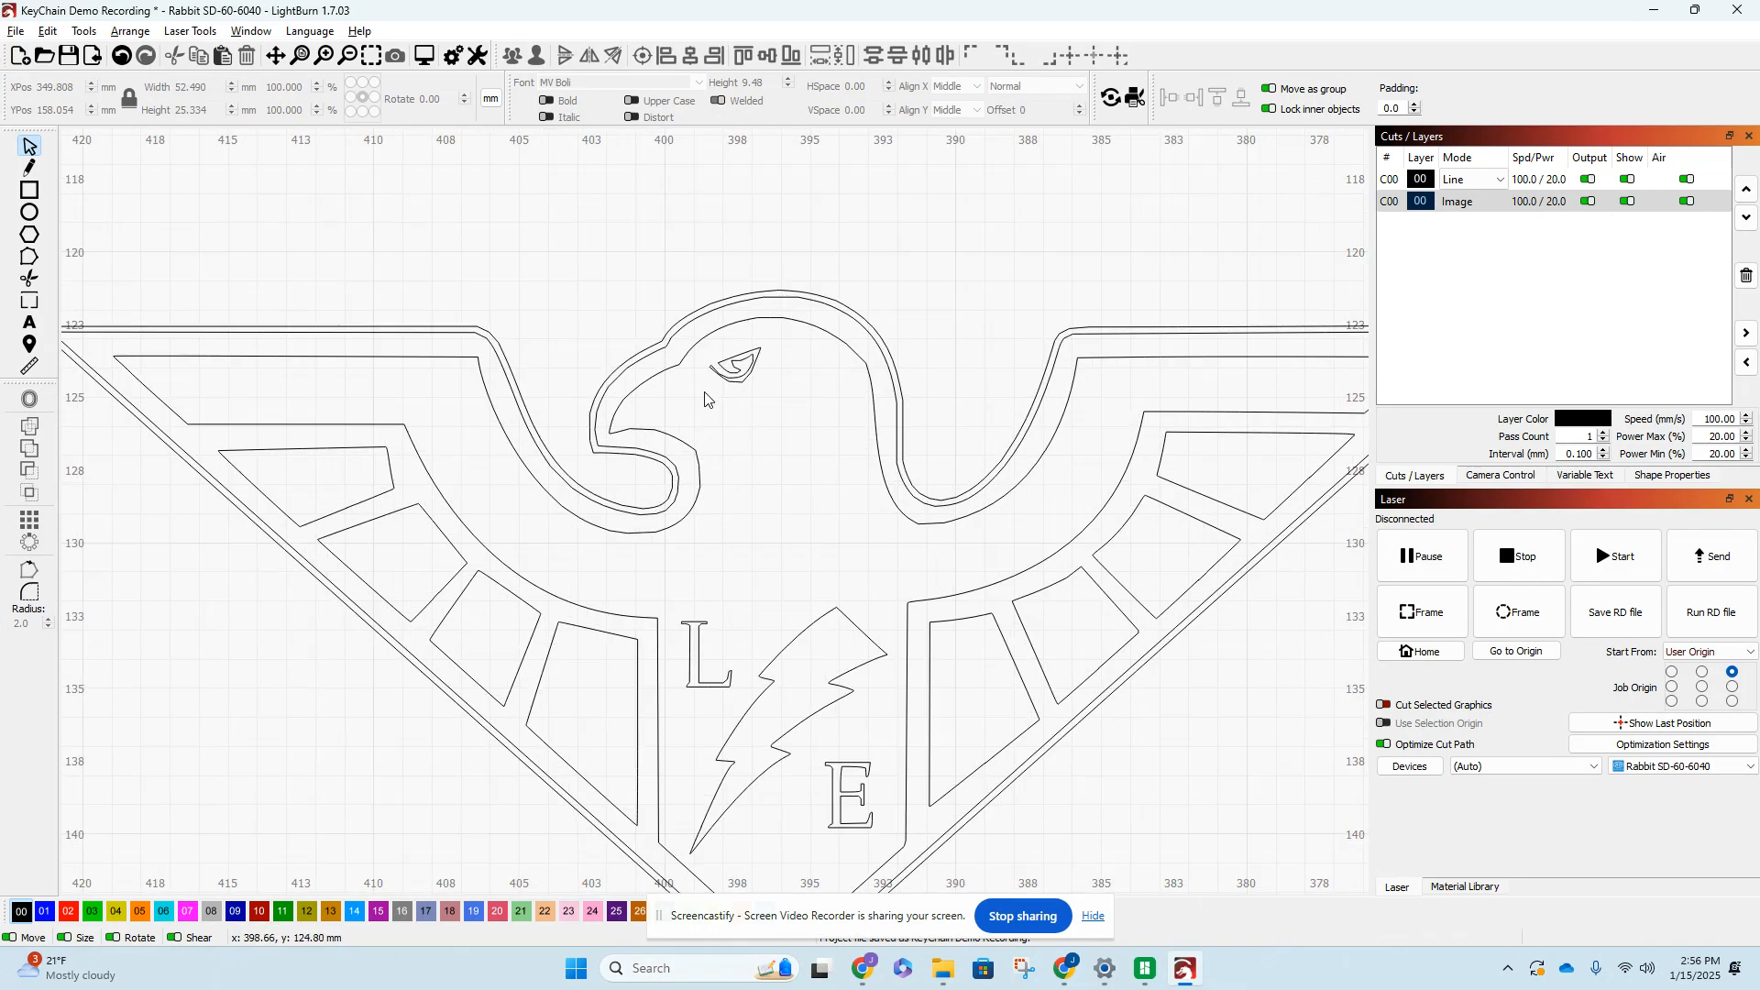
- Select the traced hawk logo and ungroup it into separate shapes
{"action": "left_click", "coordinate": [676, 436]}
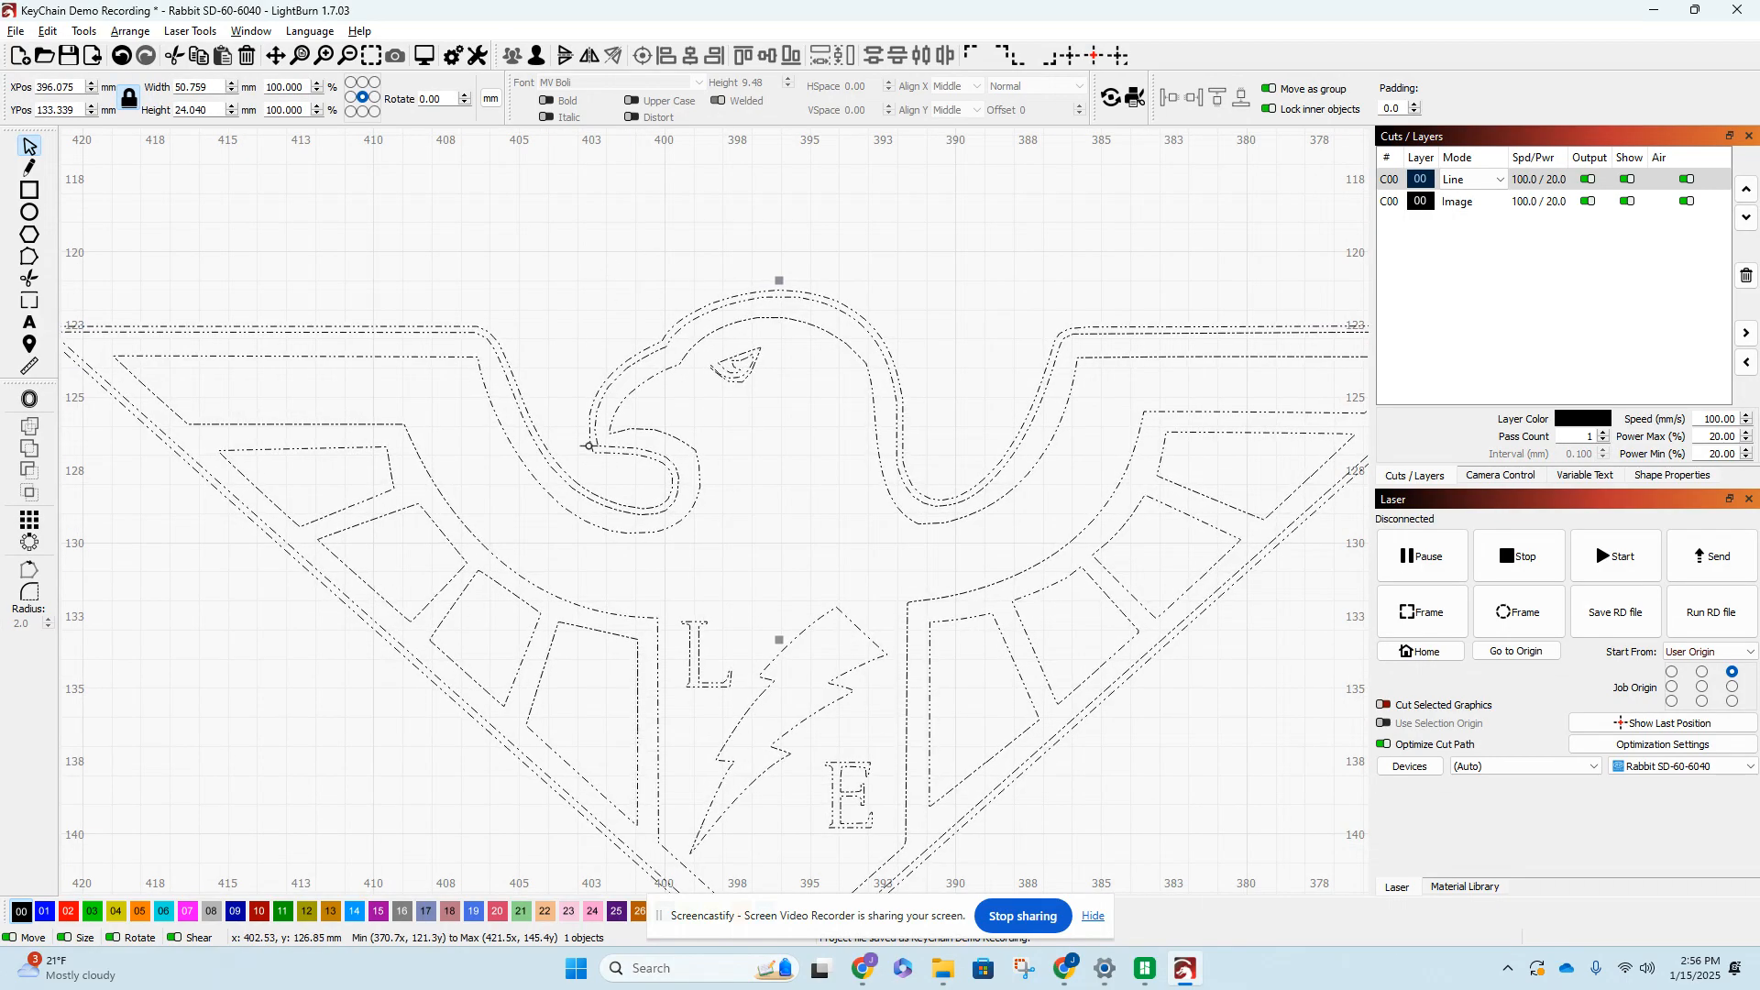
{"action": "left_click", "coordinate": [610, 368]}
{"action": "left_click", "coordinate": [635, 389]}
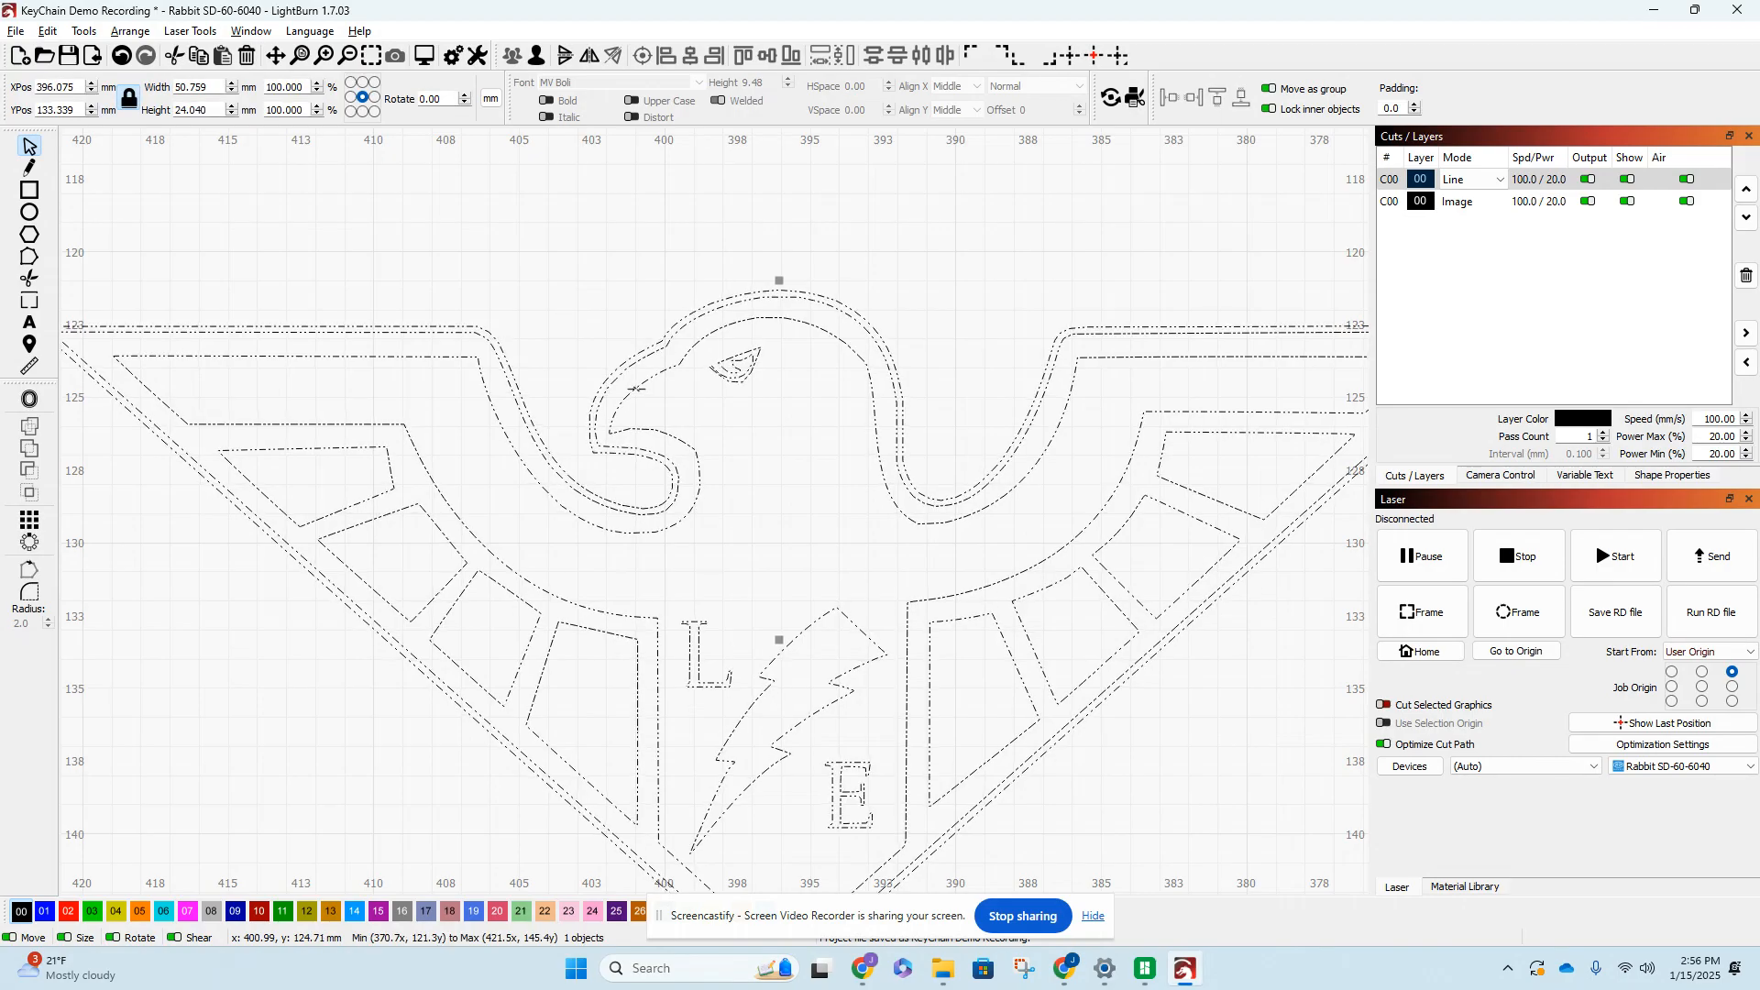
{"action": "left_click", "coordinate": [767, 368]}
{"action": "left_click", "coordinate": [760, 358]}
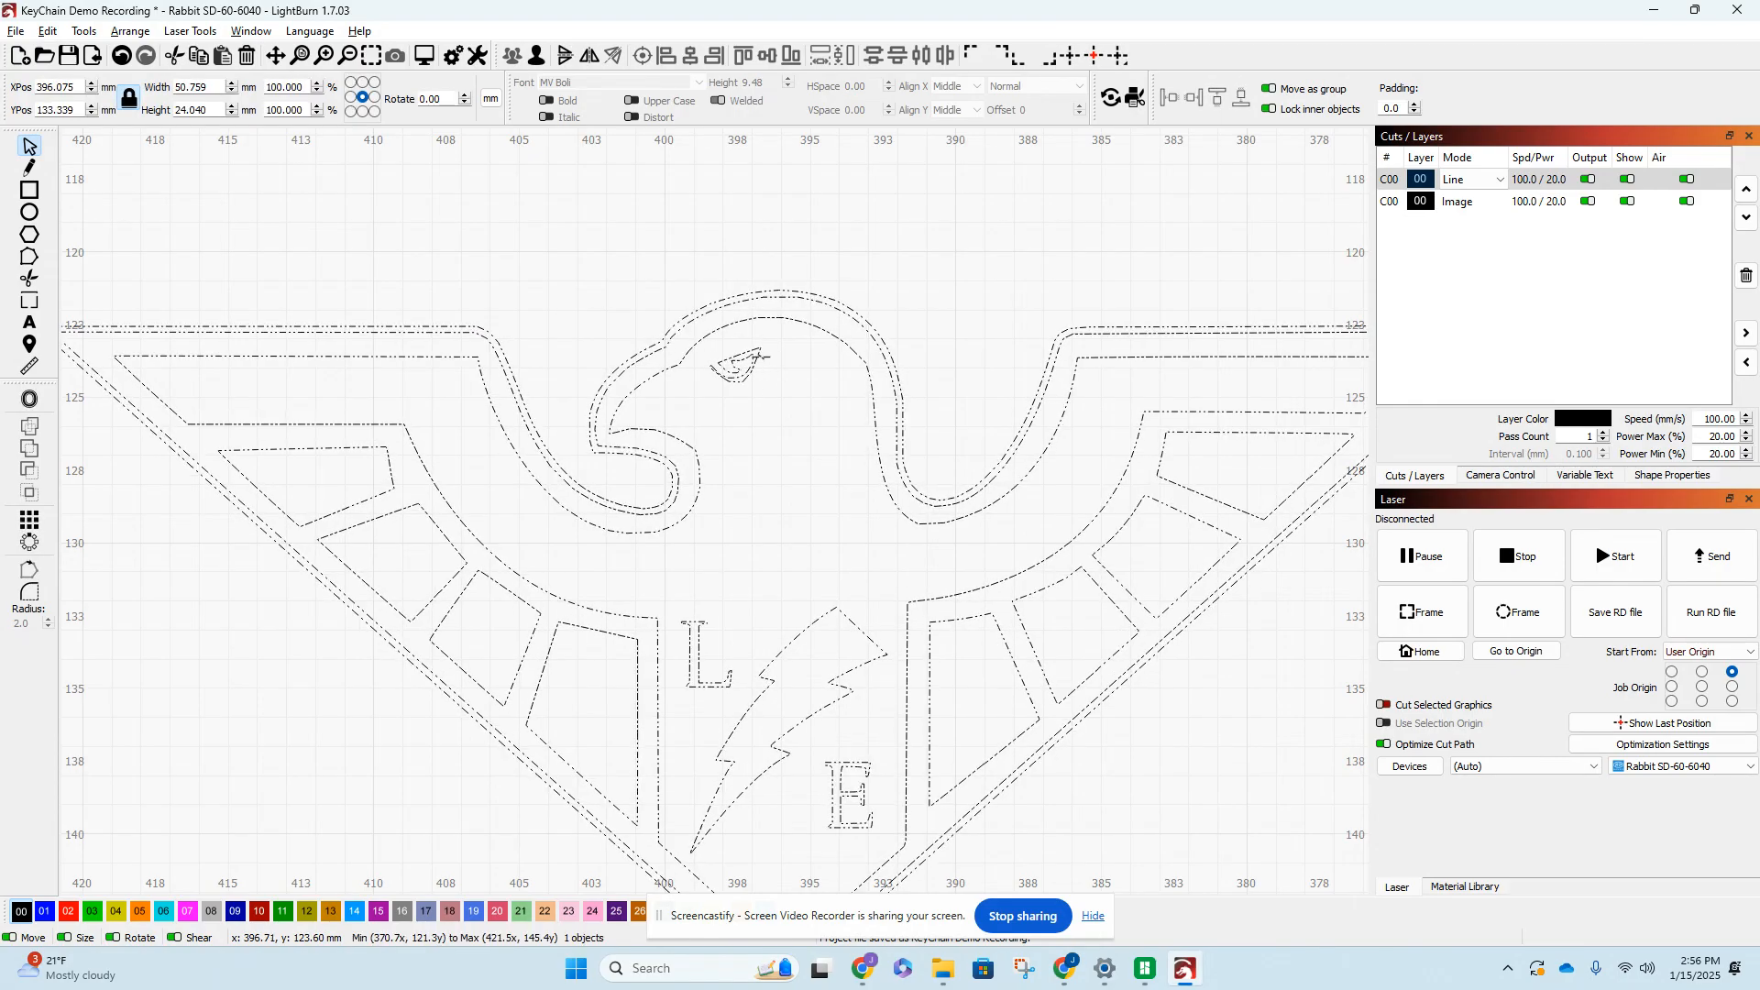
{"action": "left_click", "coordinate": [612, 304]}
{"action": "left_click", "coordinate": [639, 349]}
{"action": "left_click", "coordinate": [537, 62]}
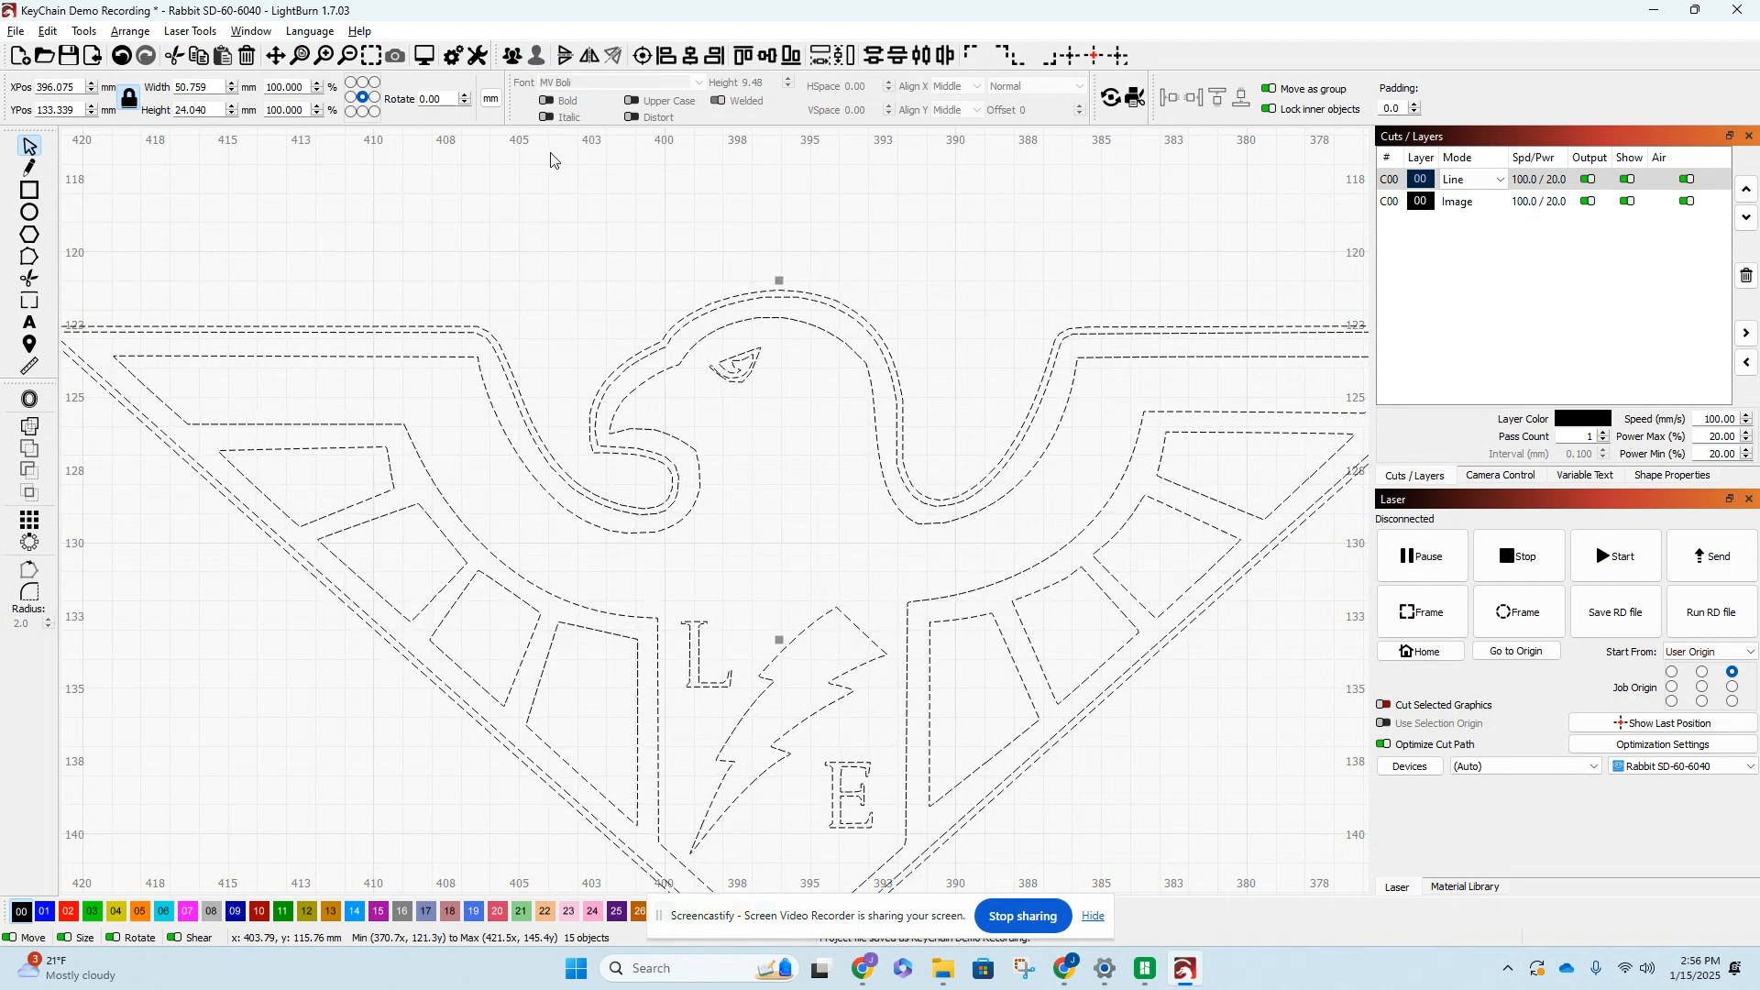
{"action": "left_click", "coordinate": [588, 219]}
- Select the hawk's inner body outline and its outermost border individually to check the ungrouped shapes
{"action": "left_click", "coordinate": [722, 374]}
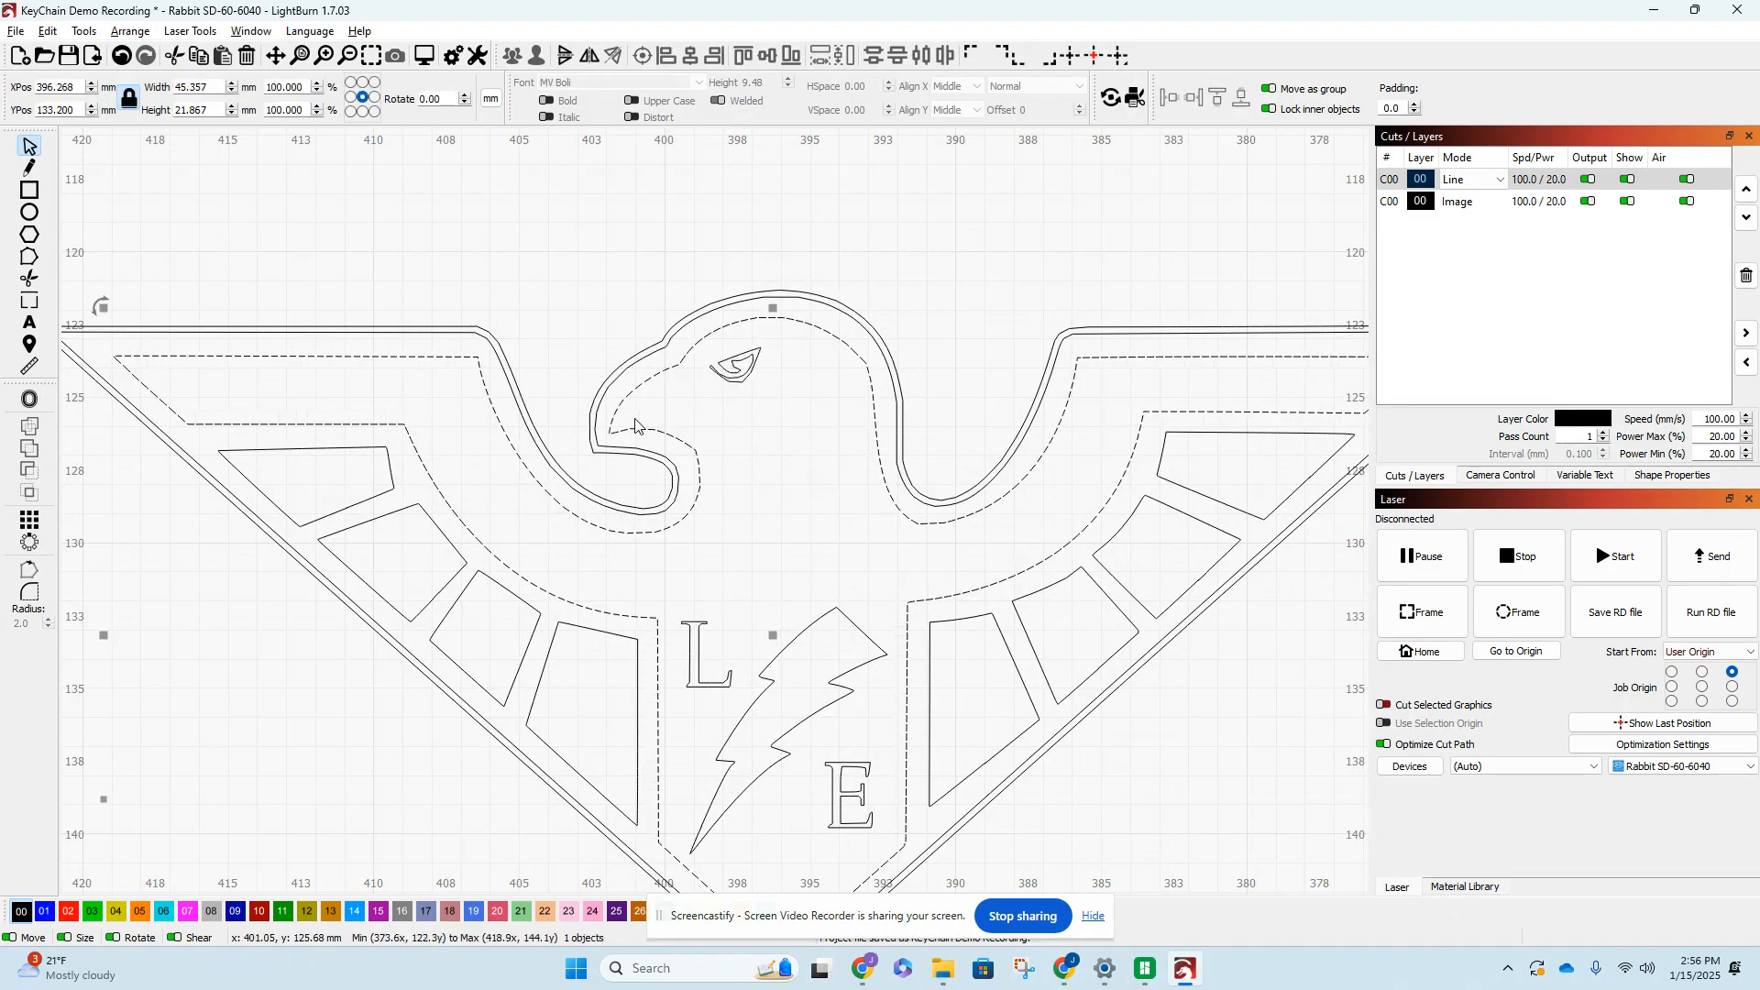
{"action": "left_click", "coordinate": [528, 318]}
{"action": "scroll", "coordinate": [528, 318], "scroll_direction": "down", "scroll_amount": 2}
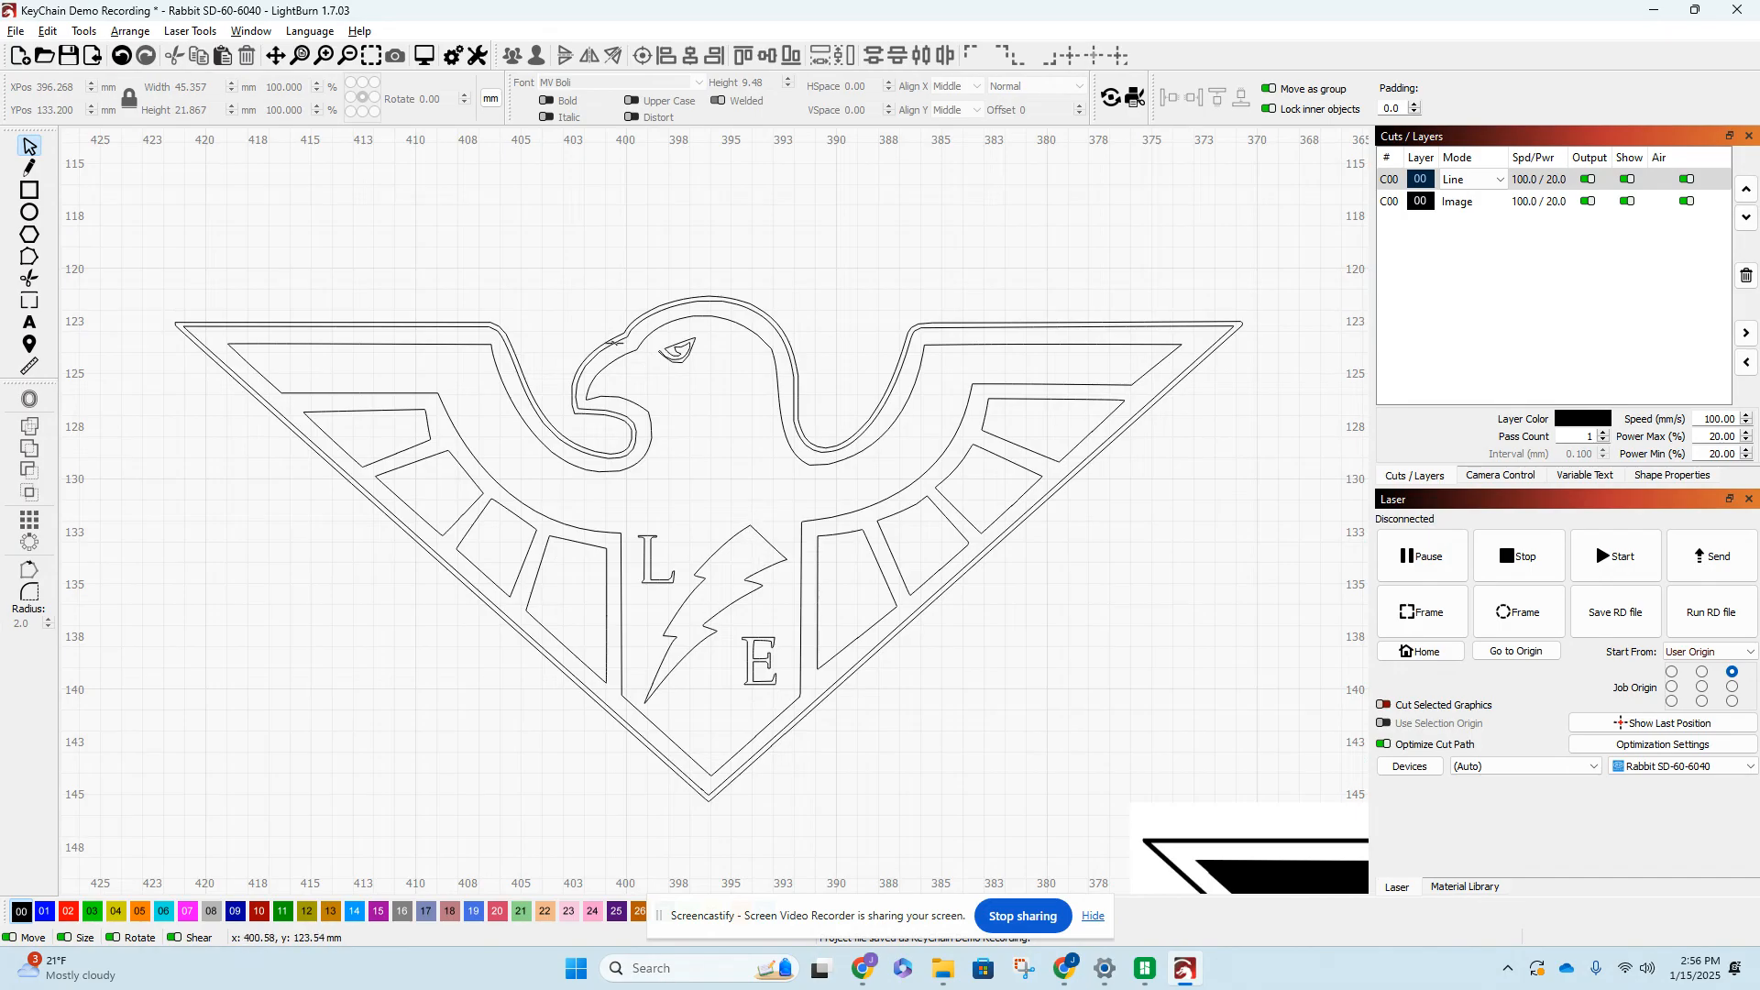
{"action": "scroll", "coordinate": [622, 333], "scroll_direction": "up", "scroll_amount": 3}
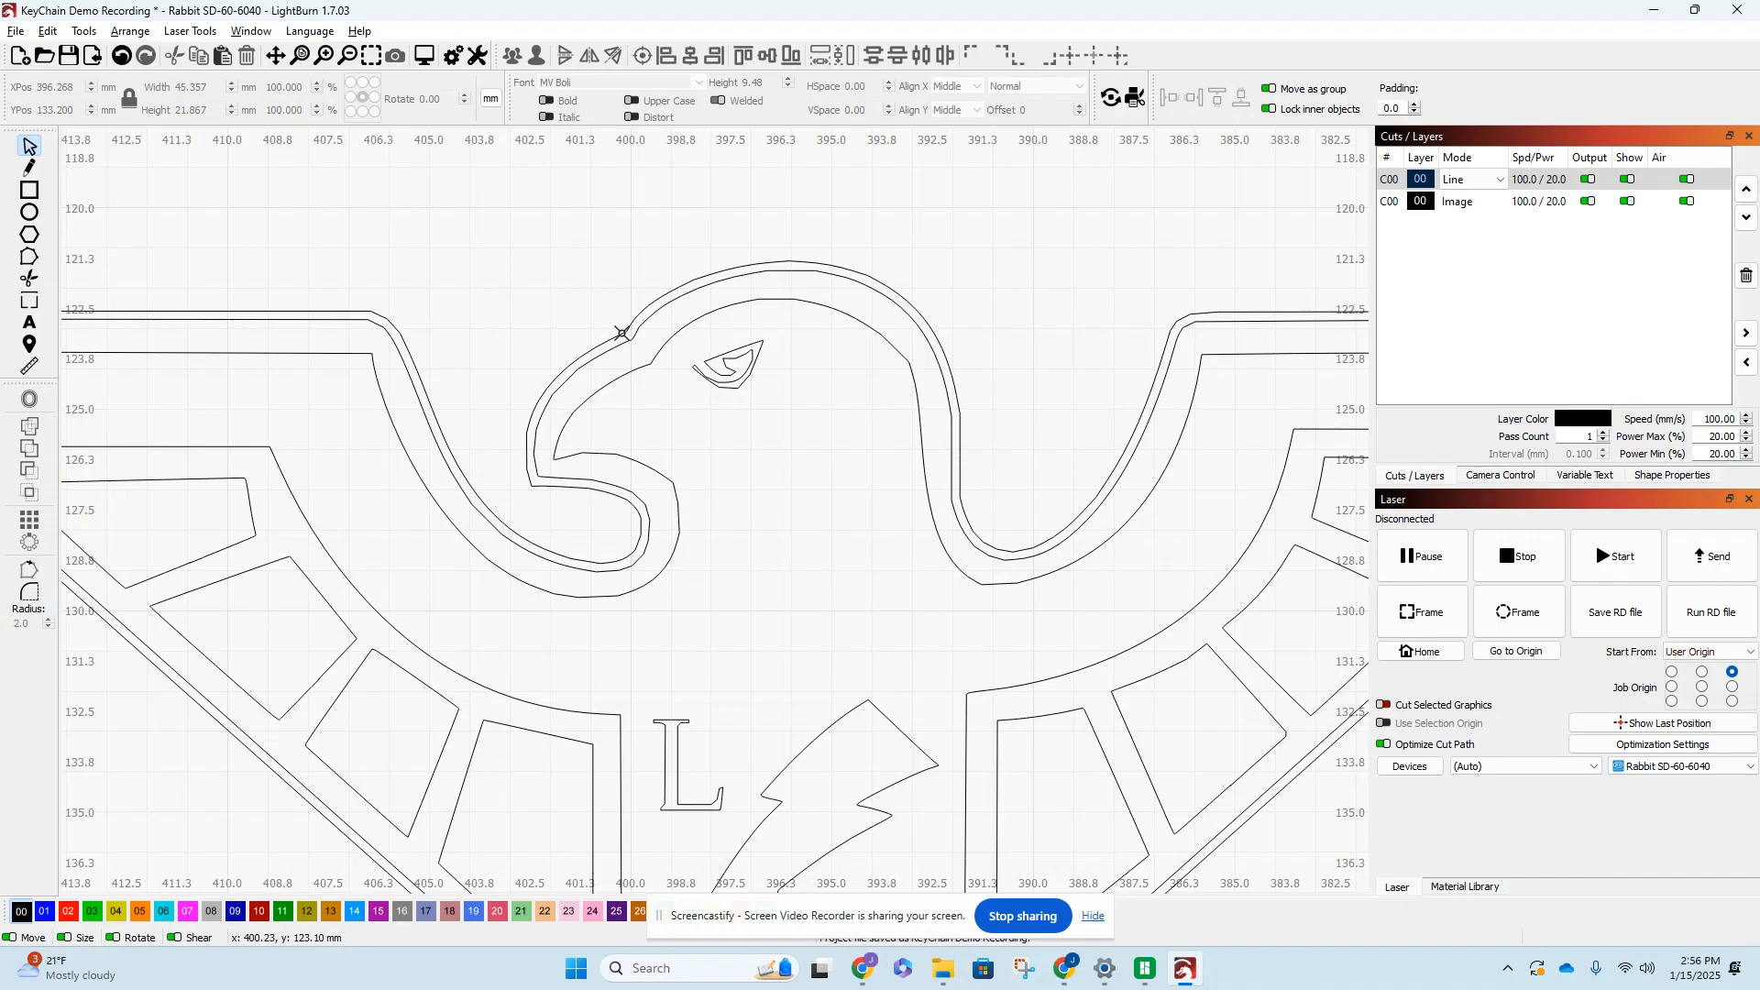
{"action": "left_click", "coordinate": [623, 333]}
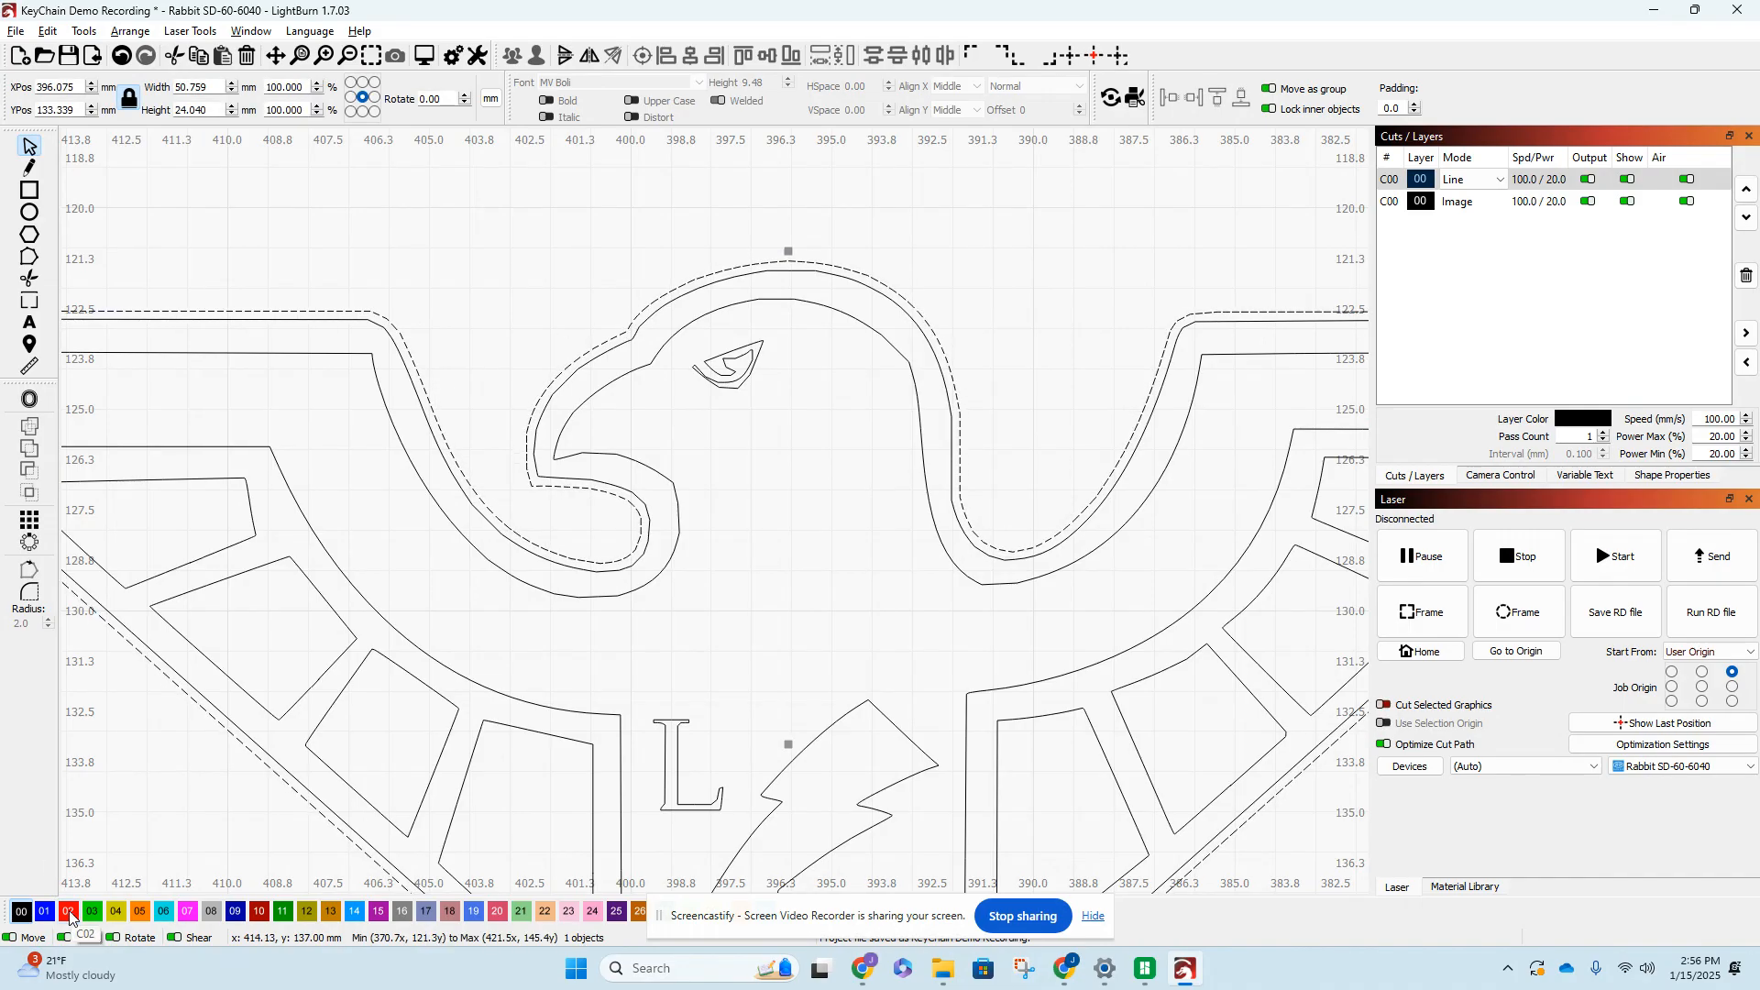
{"action": "left_click", "coordinate": [483, 357]}
- Delete the original logo image from the workspace, keeping only the traced outlines
{"action": "scroll", "coordinate": [489, 376], "scroll_direction": "down", "scroll_amount": 6}
{"action": "scroll", "coordinate": [903, 540], "scroll_direction": "down", "scroll_amount": 2}
{"action": "left_click", "coordinate": [986, 602]}
{"action": "key", "text": "Delete"}
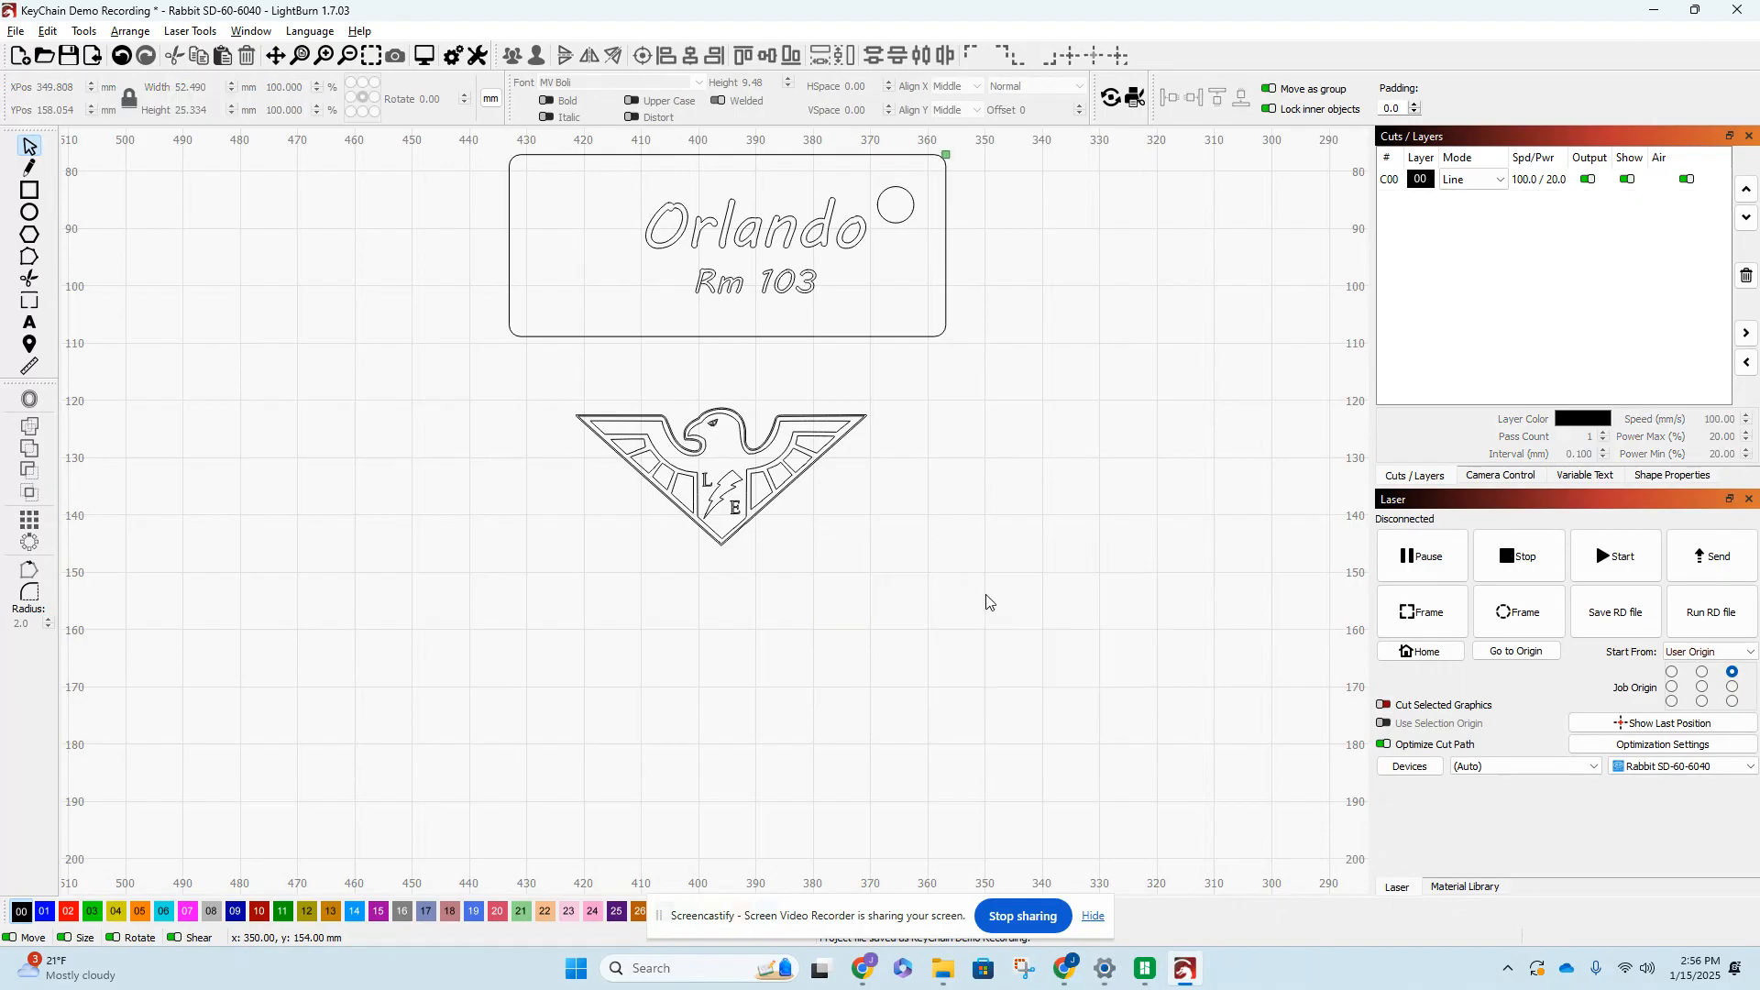
- Try rotating the whole traced hawk logo freehand to a quarter turn clockwise, and undo the rotation
{"action": "scroll", "coordinate": [760, 400], "scroll_direction": "up", "scroll_amount": 2}
{"action": "scroll", "coordinate": [731, 399], "scroll_direction": "down", "scroll_amount": 3}
{"action": "left_click_drag", "start_coordinate": [566, 381], "coordinate": [927, 575]}
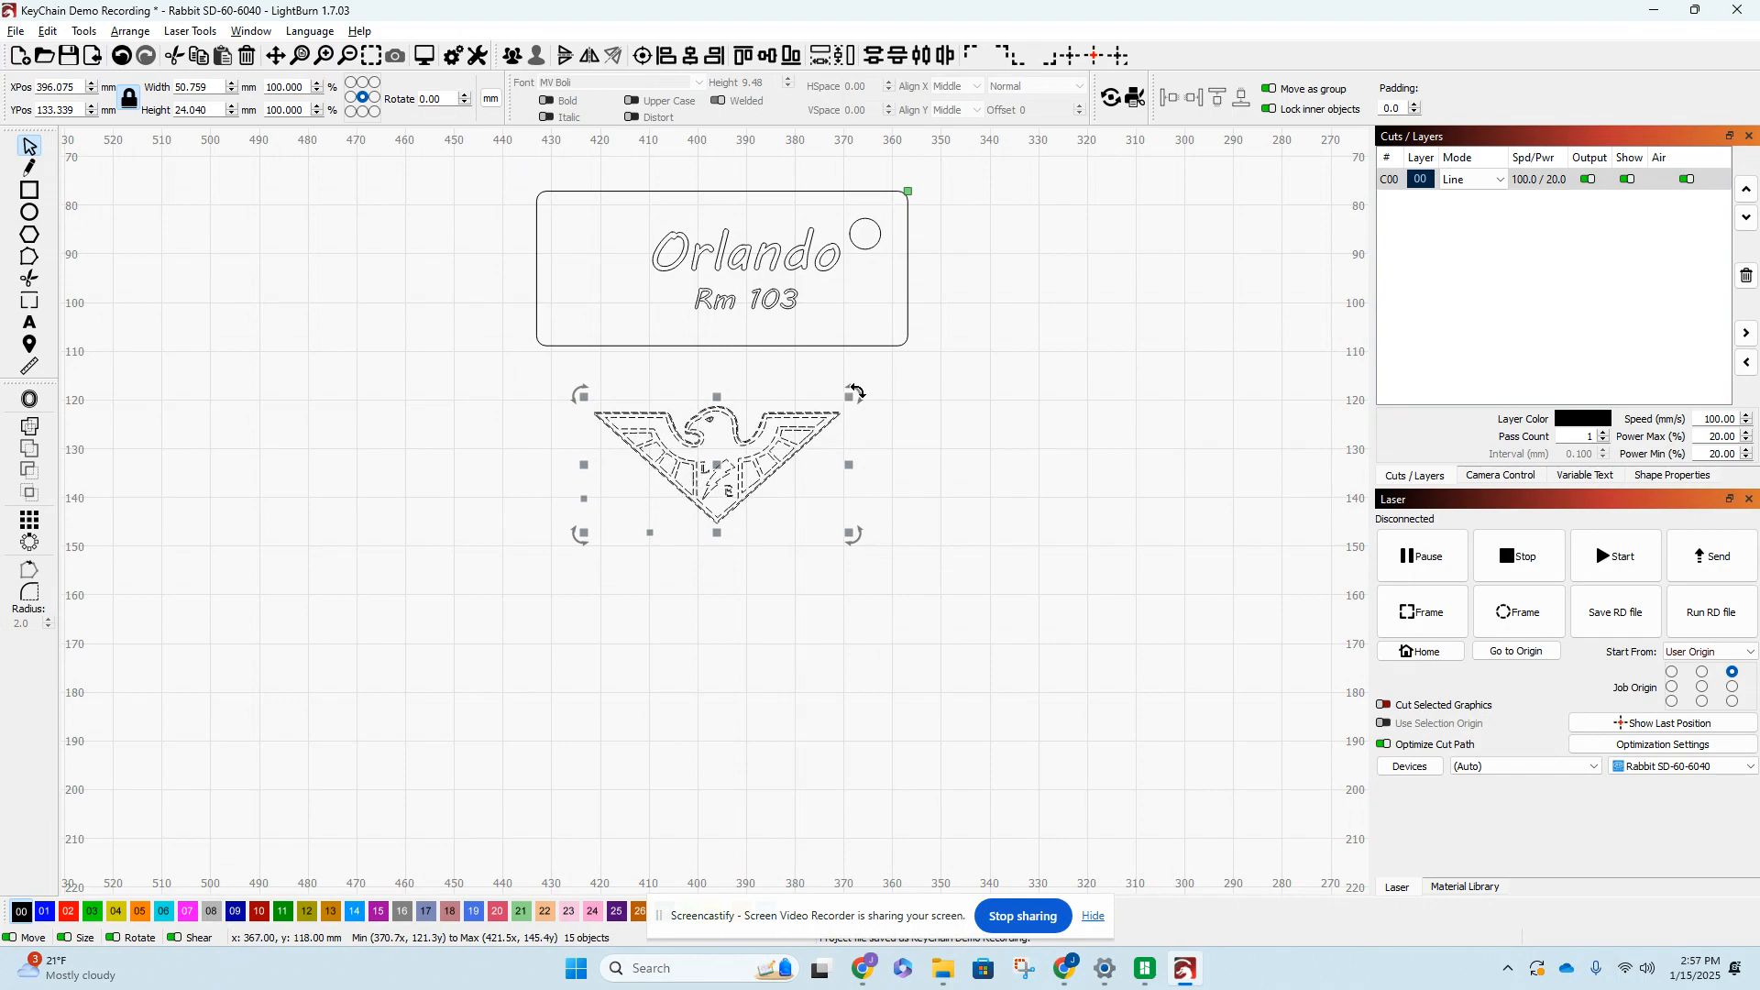
{"action": "left_click_drag", "start_coordinate": [855, 392], "coordinate": [723, 349]}
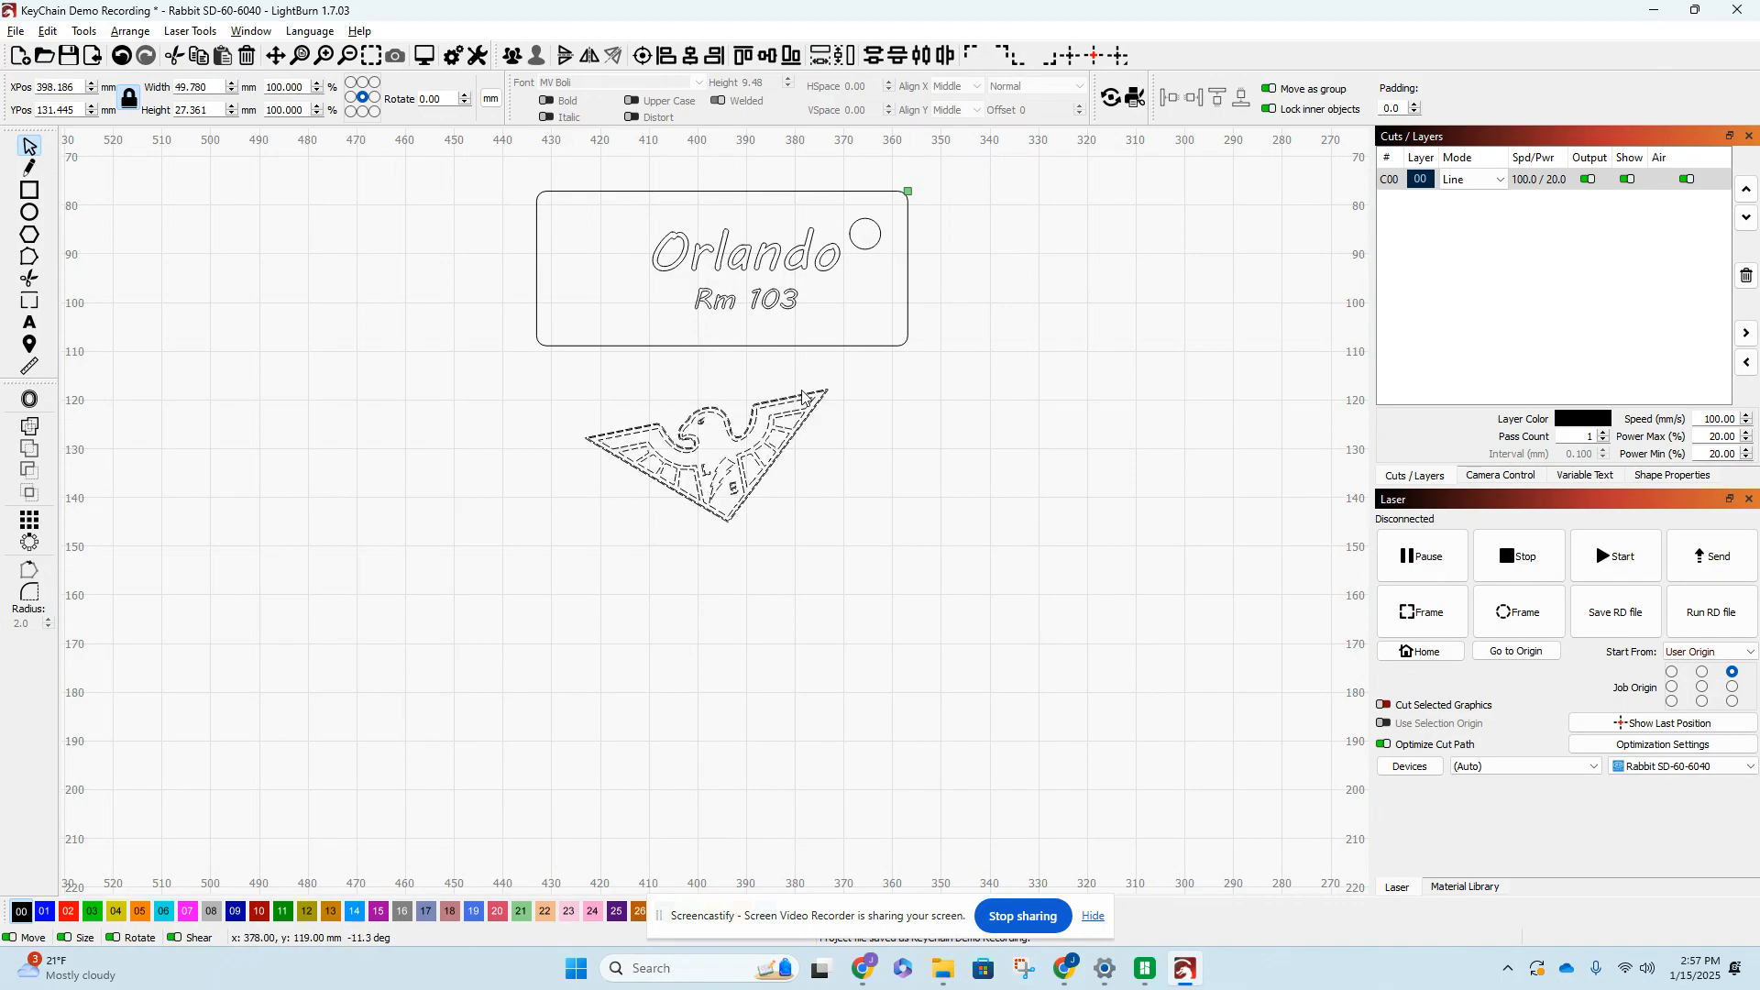
{"action": "left_click_drag", "start_coordinate": [656, 374], "coordinate": [765, 390]}
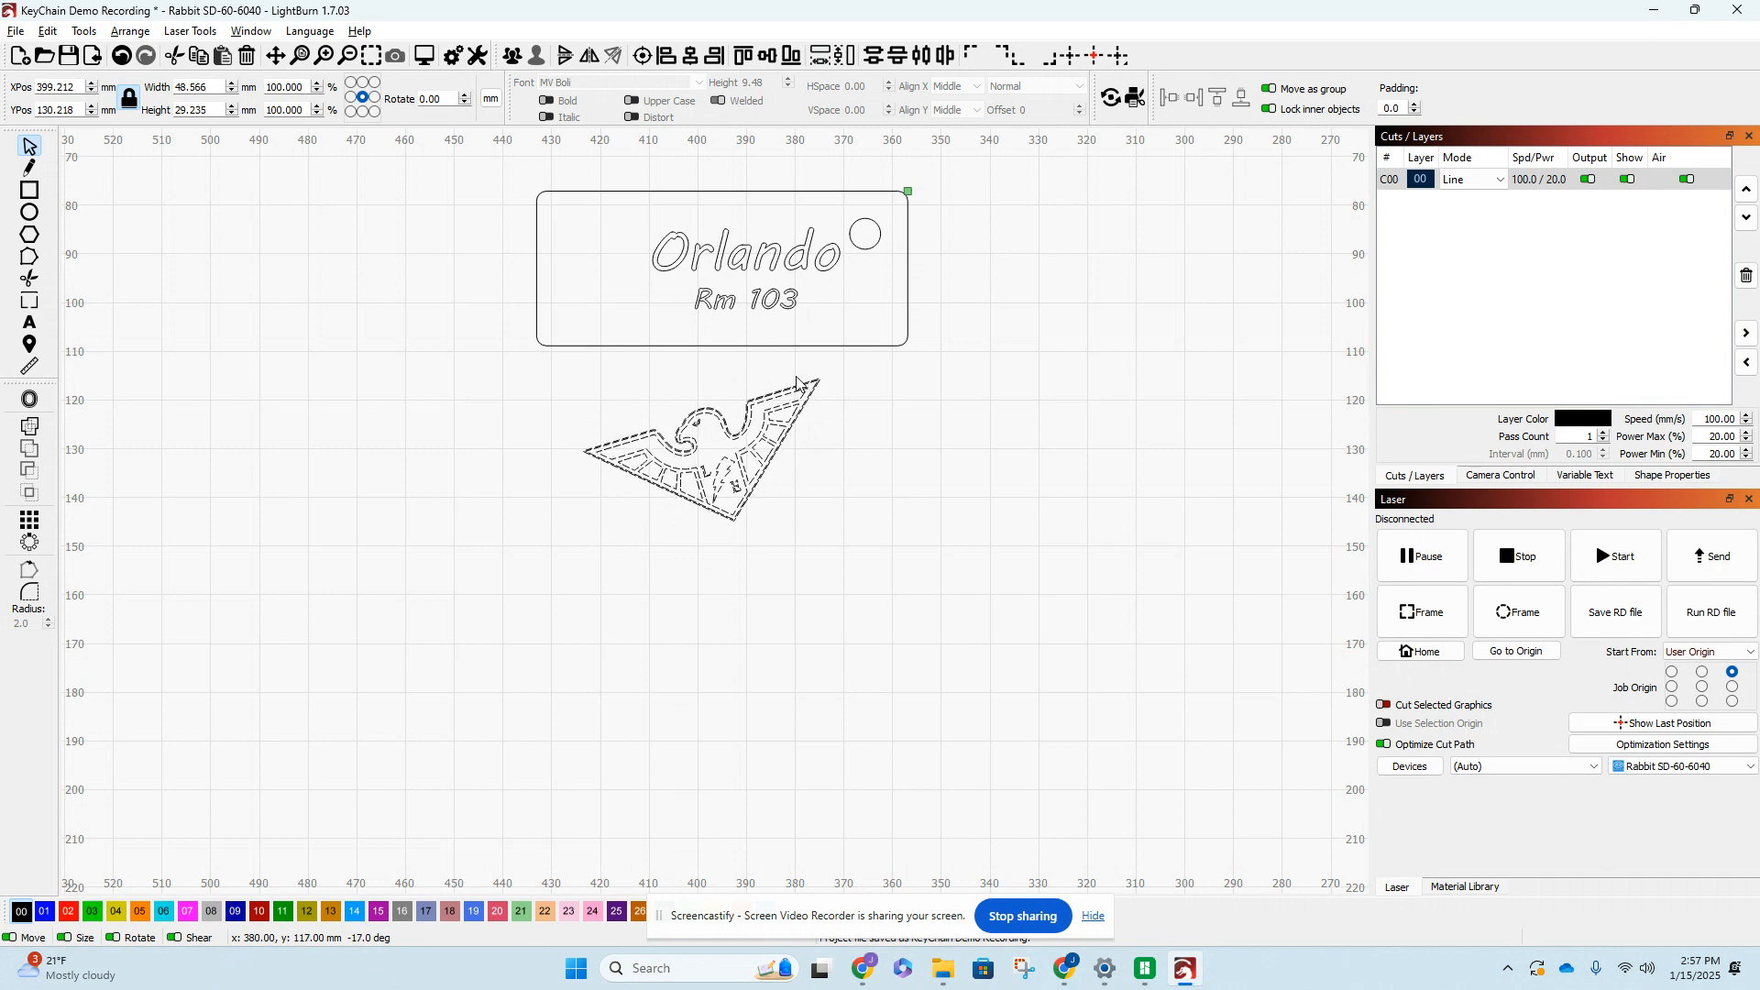
{"action": "left_click_drag", "start_coordinate": [745, 334], "coordinate": [775, 360]}
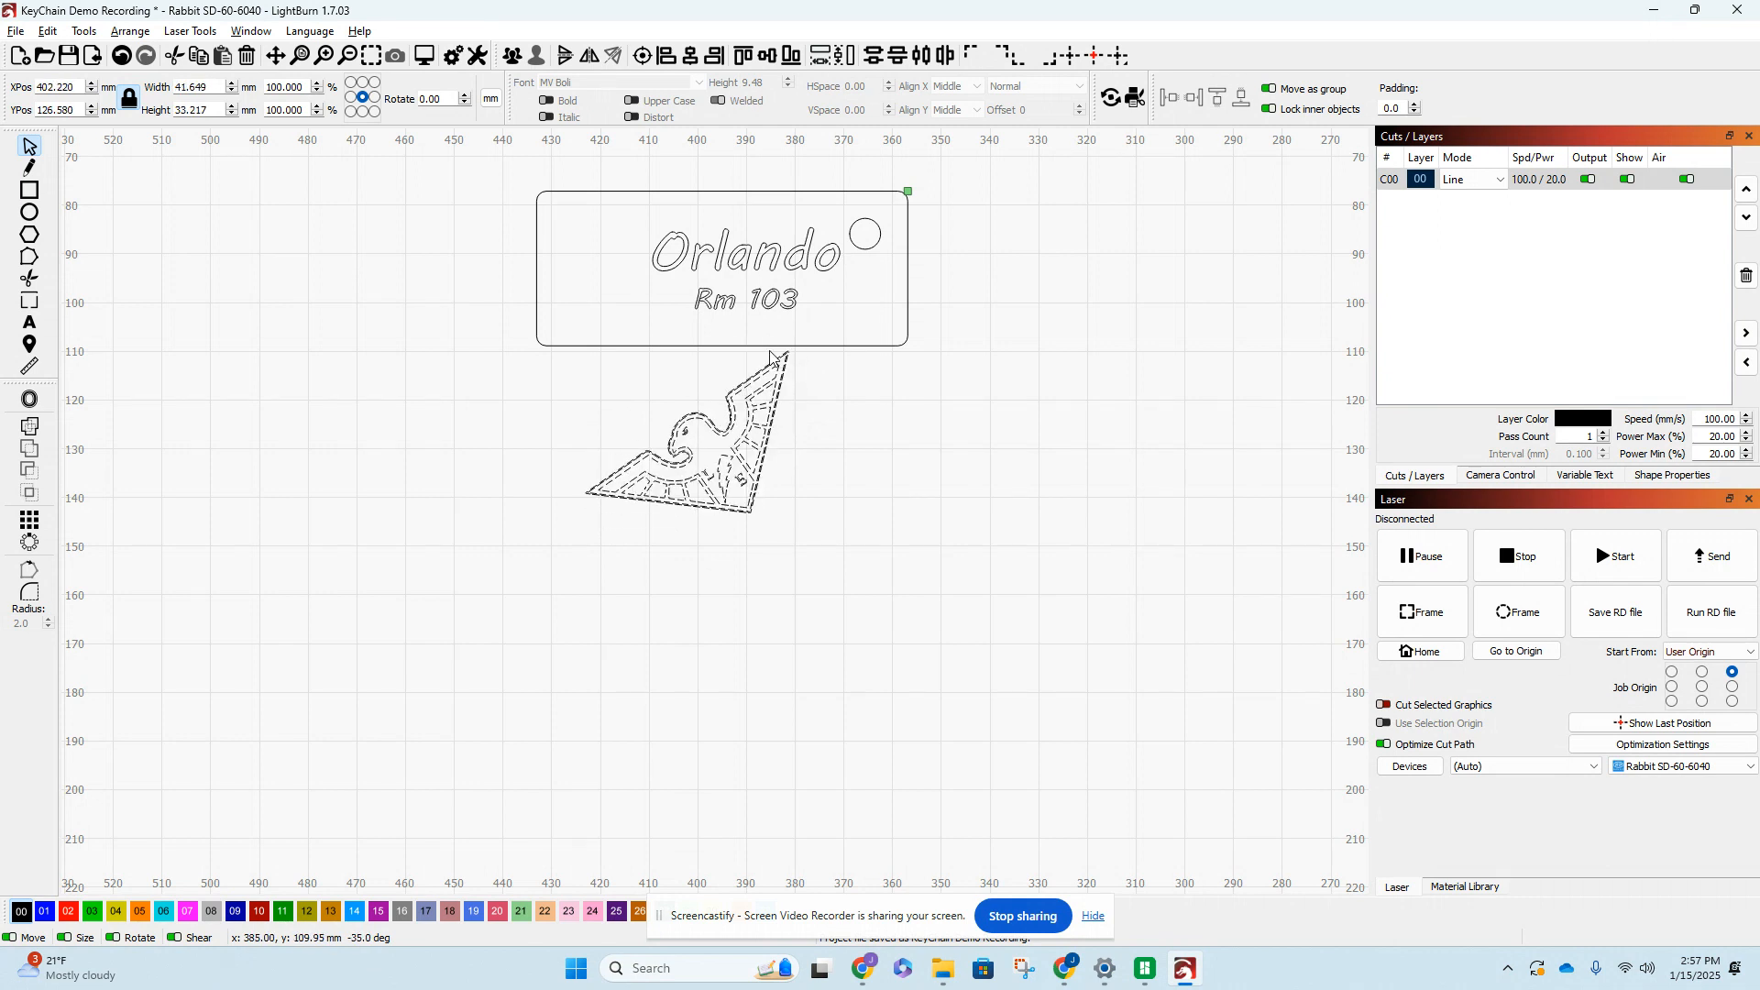
{"action": "left_click_drag", "start_coordinate": [706, 345], "coordinate": [763, 583]}
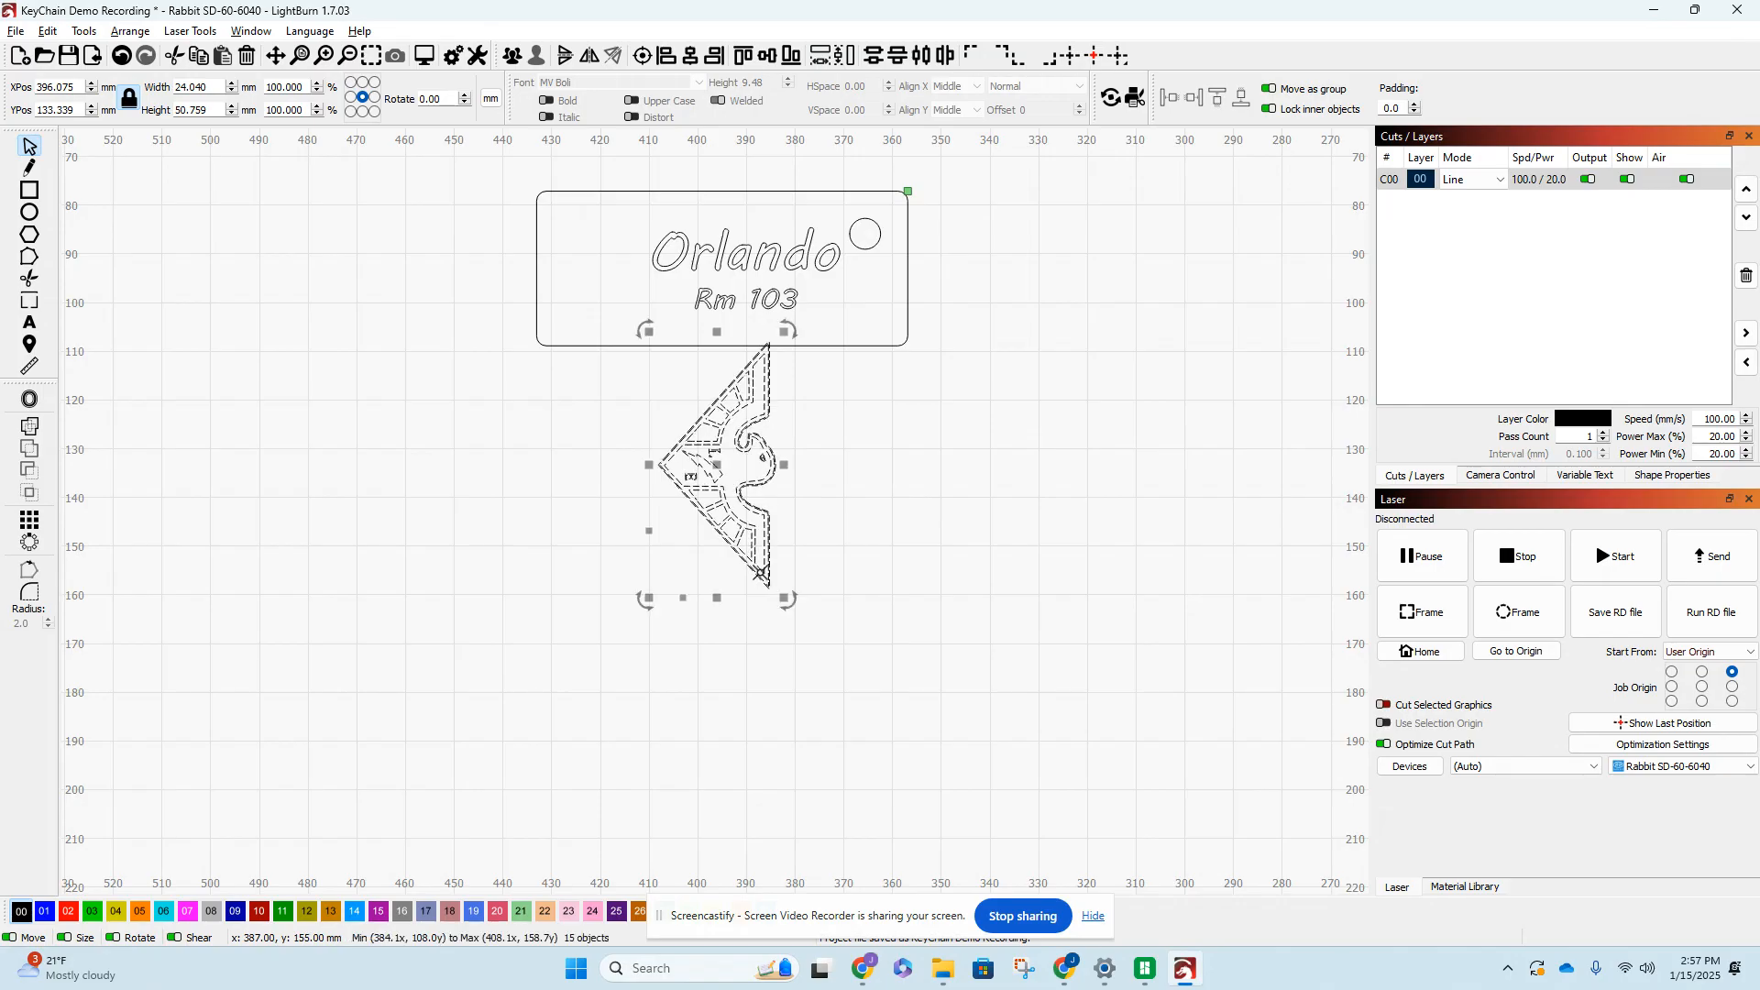
{"action": "left_click", "coordinate": [843, 418]}
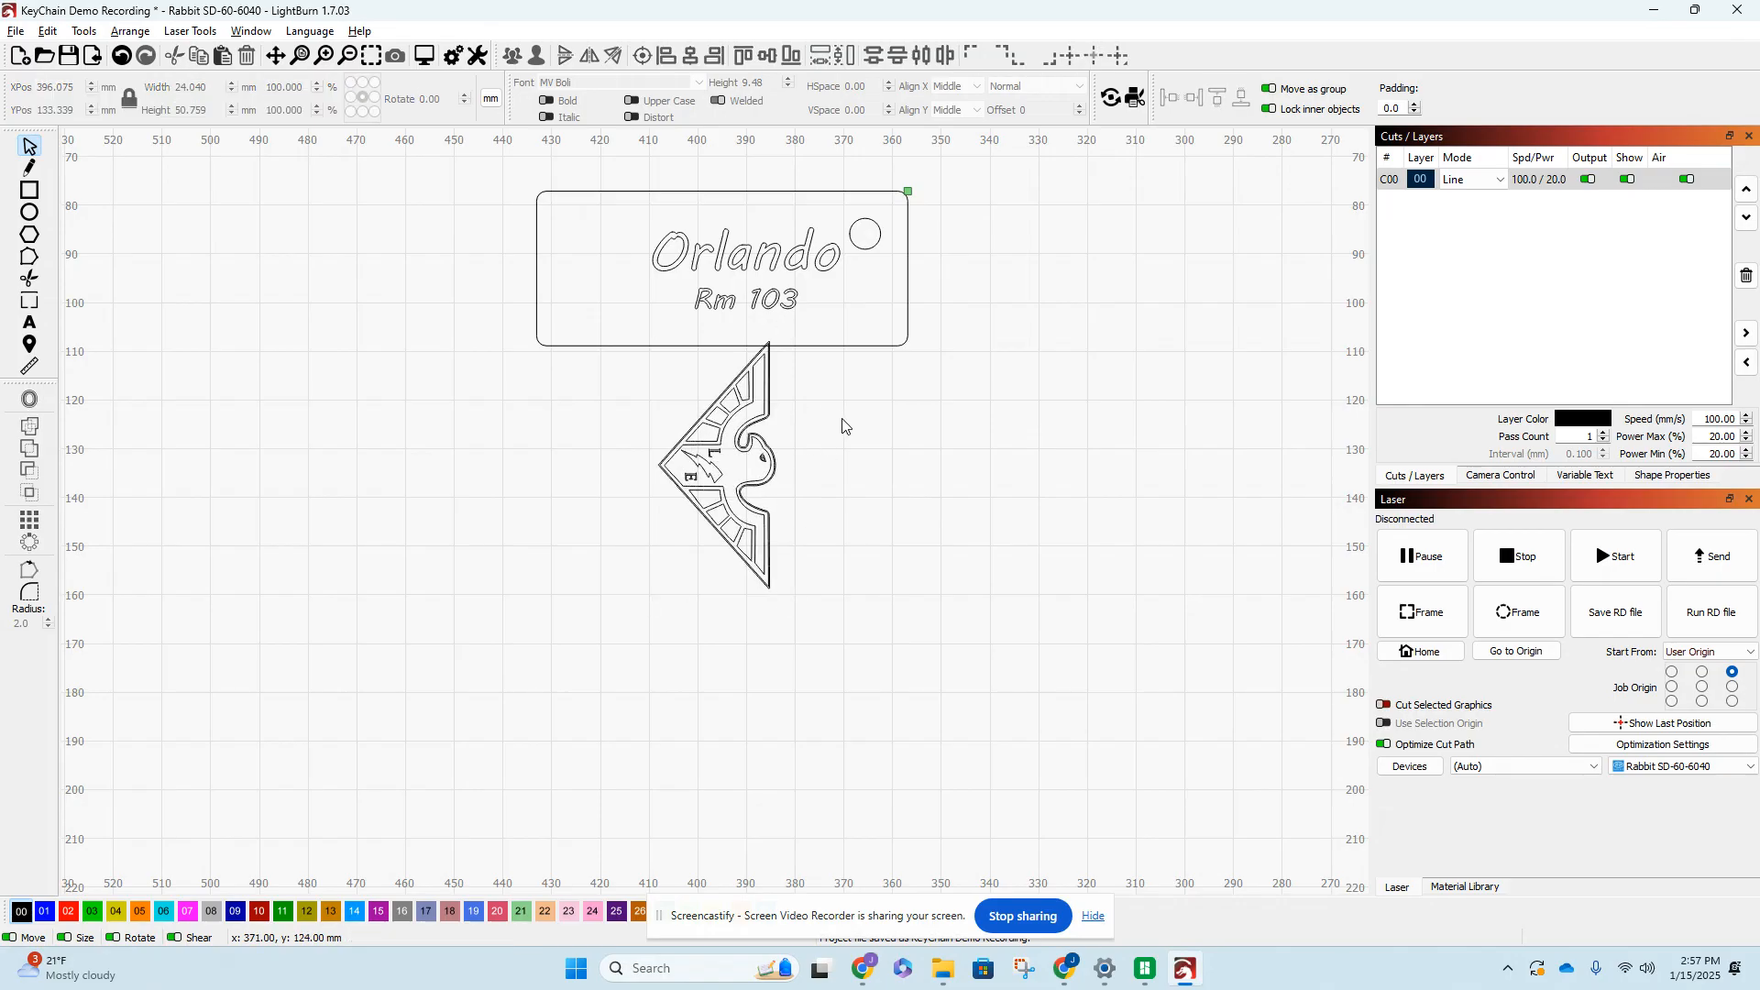
{"action": "left_click", "coordinate": [848, 438]}
{"action": "key", "text": "ctrl+z"}
{"action": "key", "text": "ctrl+z"}
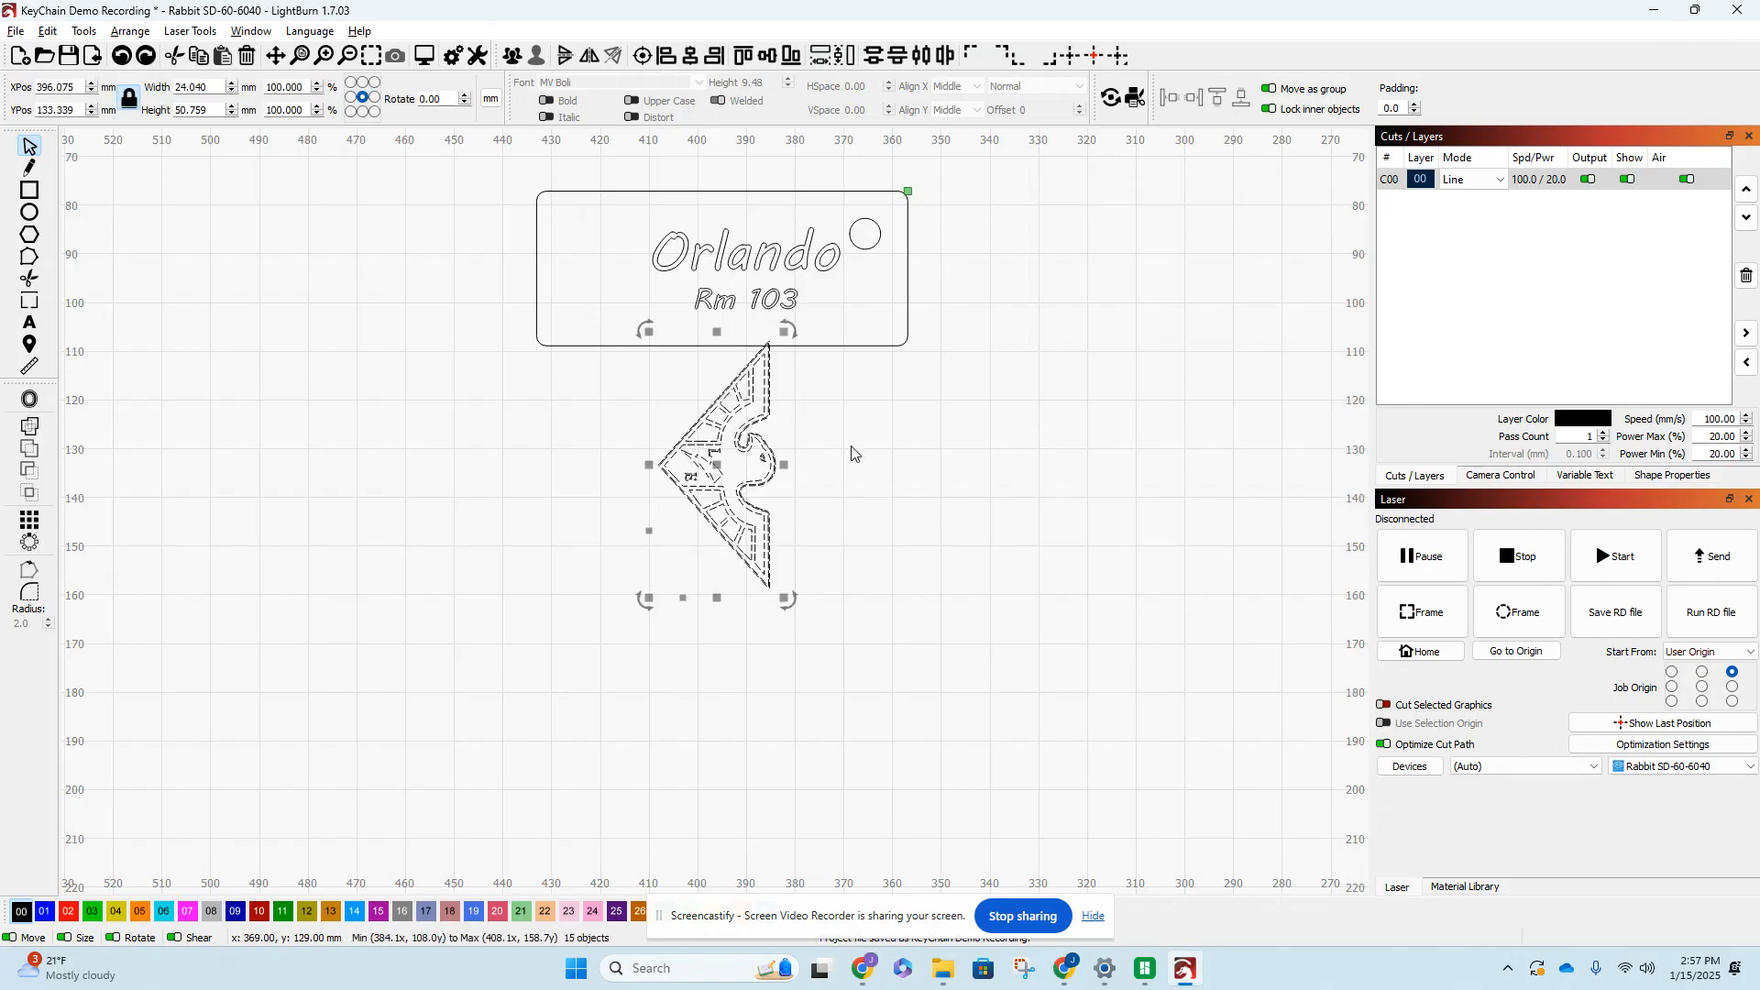
- Rotate the whole traced hawk logo by exactly 90 degrees and deselect it
{"action": "left_click_drag", "start_coordinate": [447, 99], "coordinate": [336, 103]}
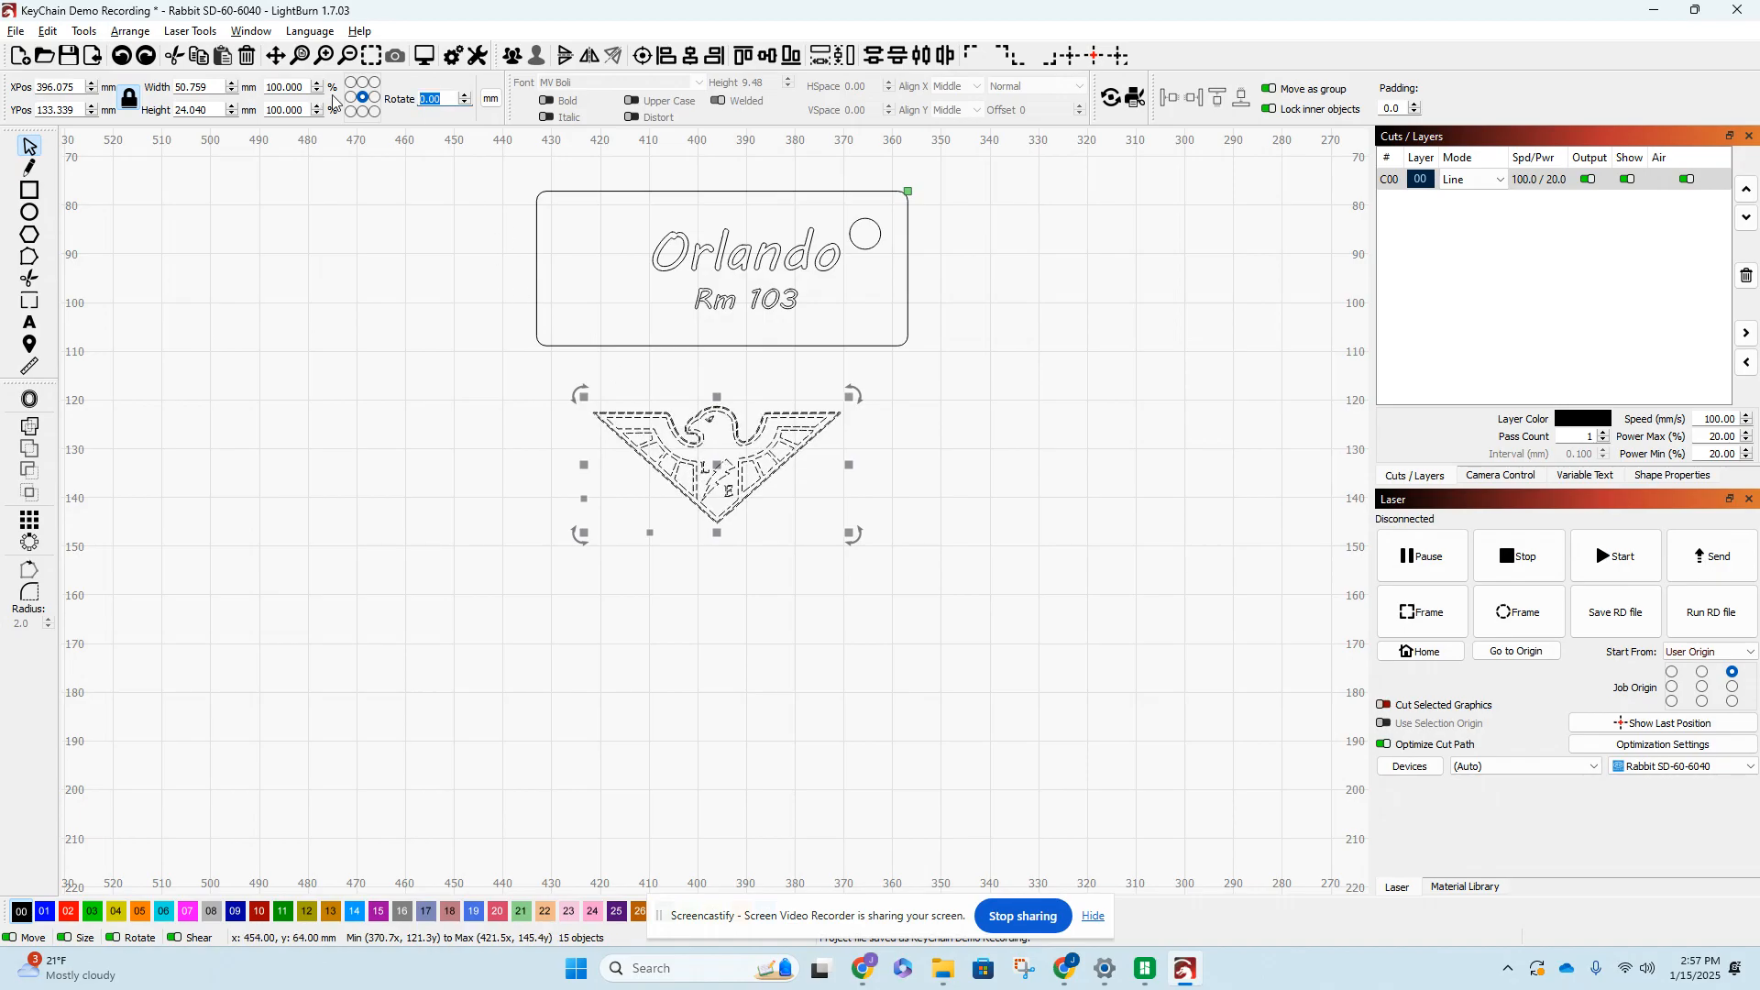
{"action": "type", "text": "90"}
{"action": "key", "text": "Return"}
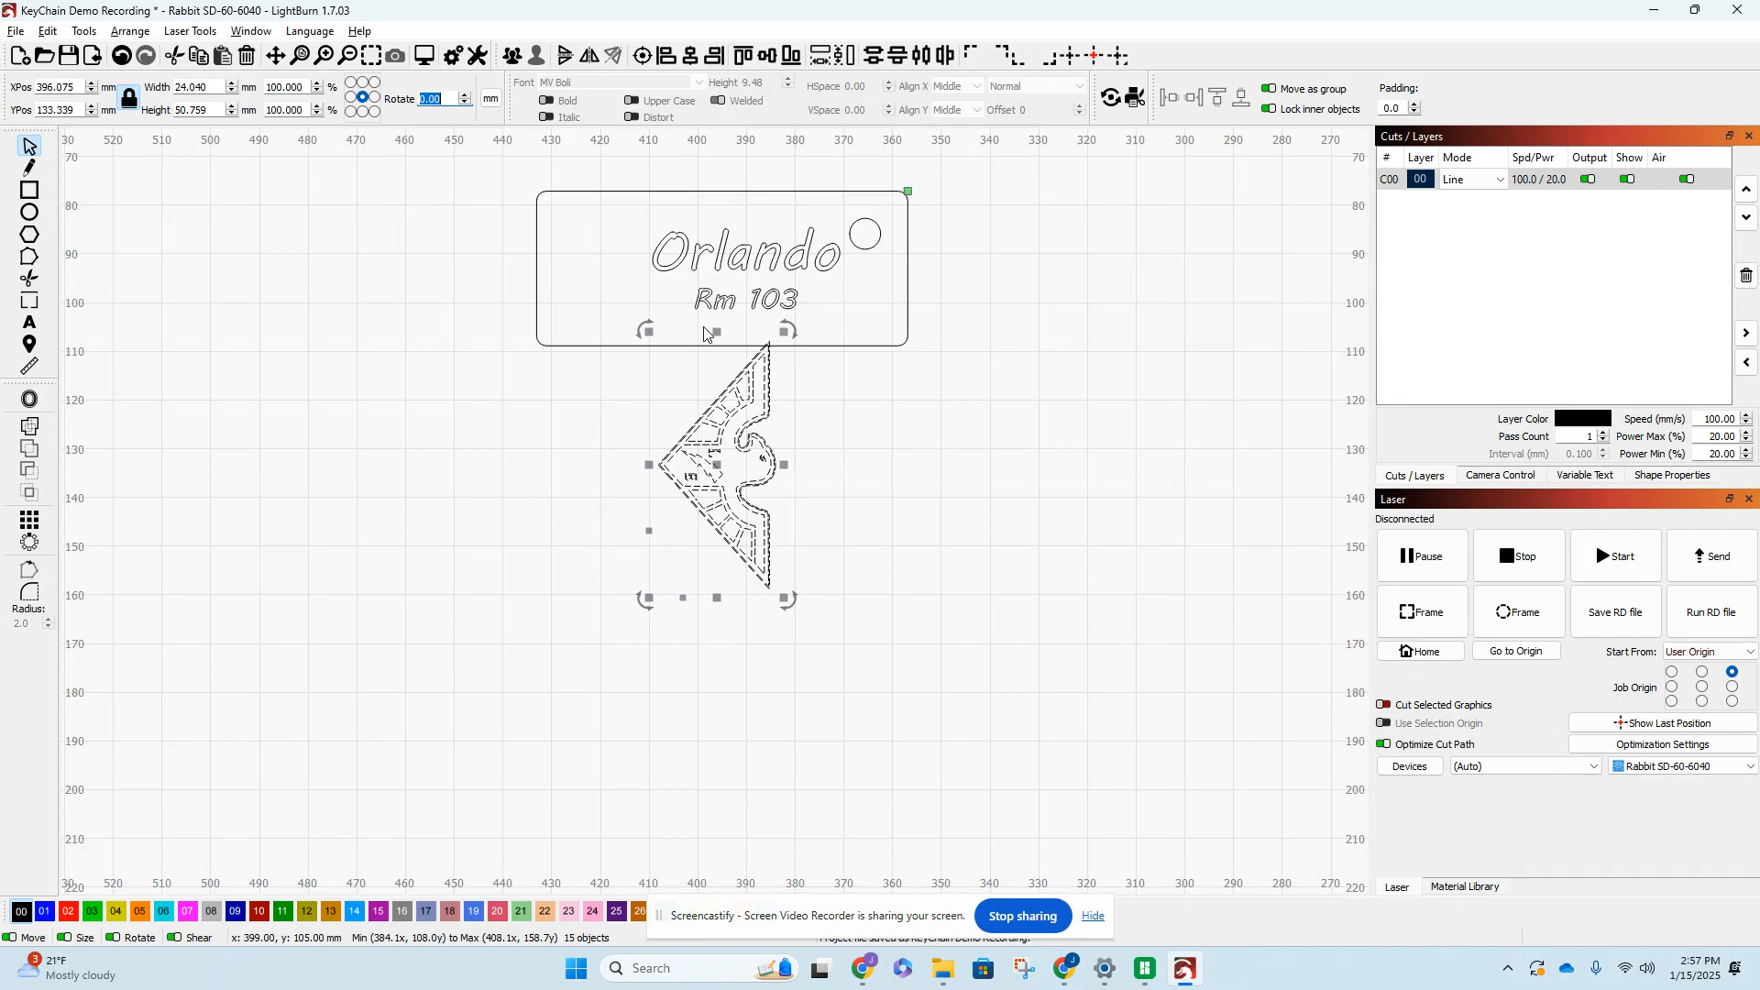
{"action": "left_click", "coordinate": [896, 440]}
{"action": "left_click", "coordinate": [774, 462]}
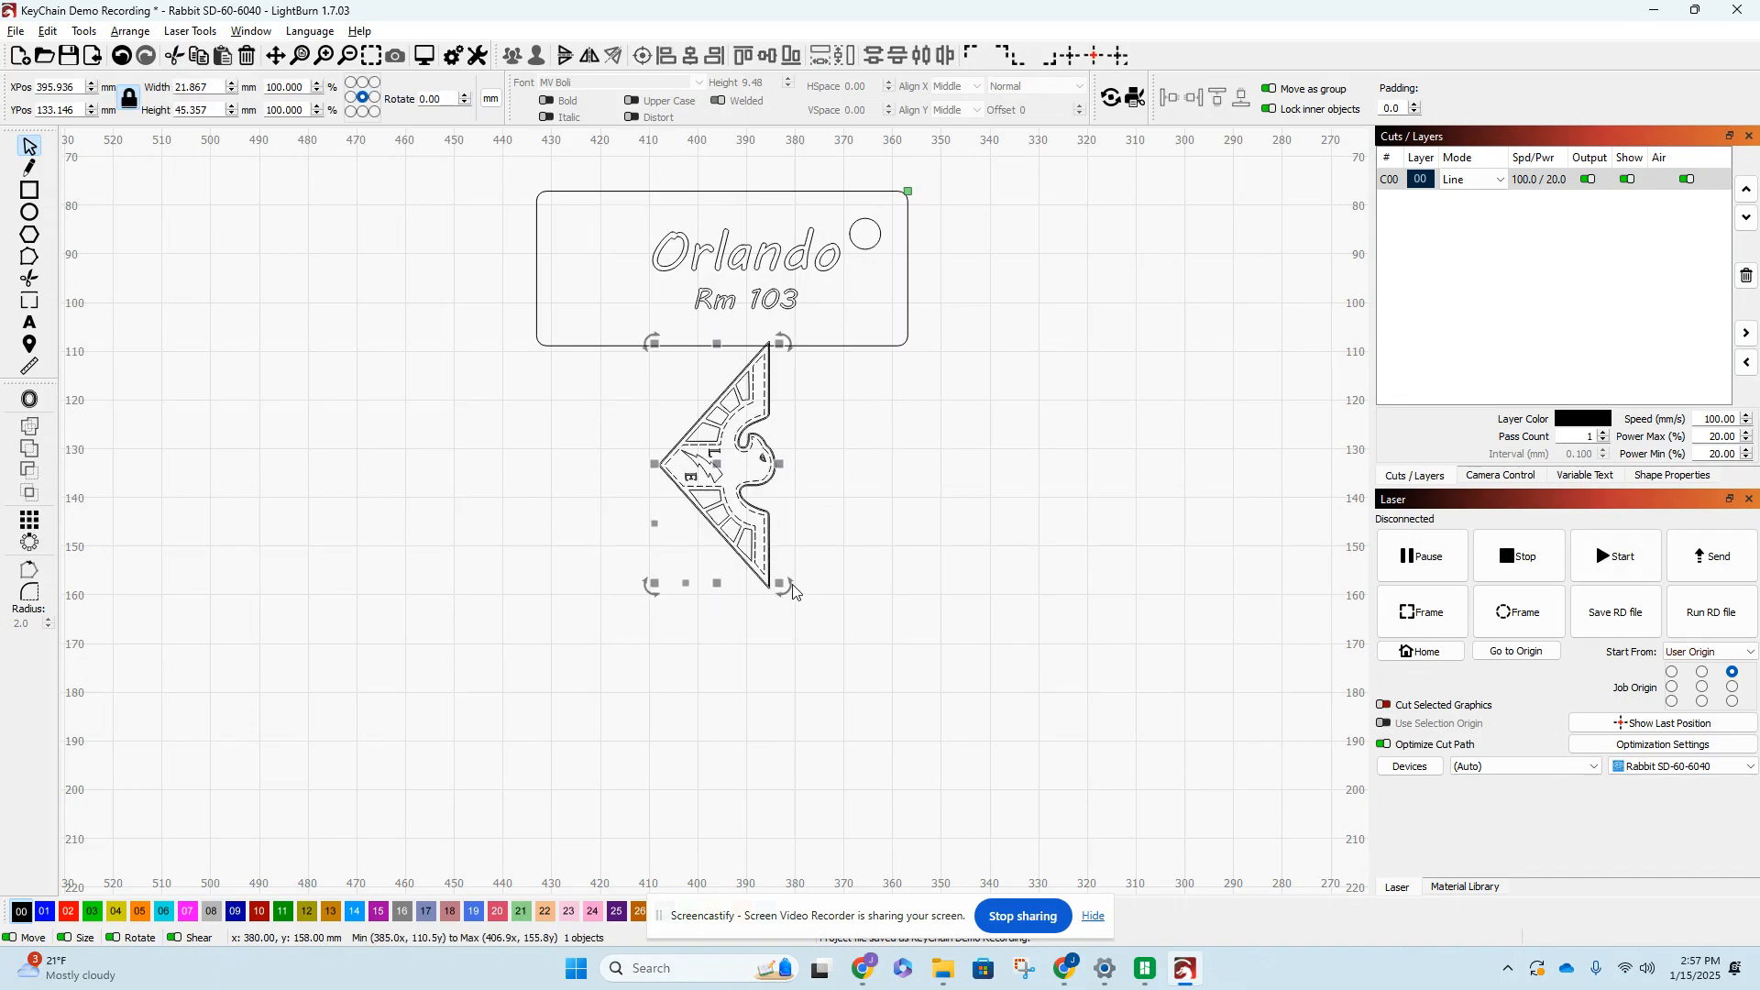
{"action": "left_click", "coordinate": [857, 532]}
{"action": "scroll", "coordinate": [862, 550], "scroll_direction": "down", "scroll_amount": 2}
{"action": "scroll", "coordinate": [825, 440], "scroll_direction": "up", "scroll_amount": 3}
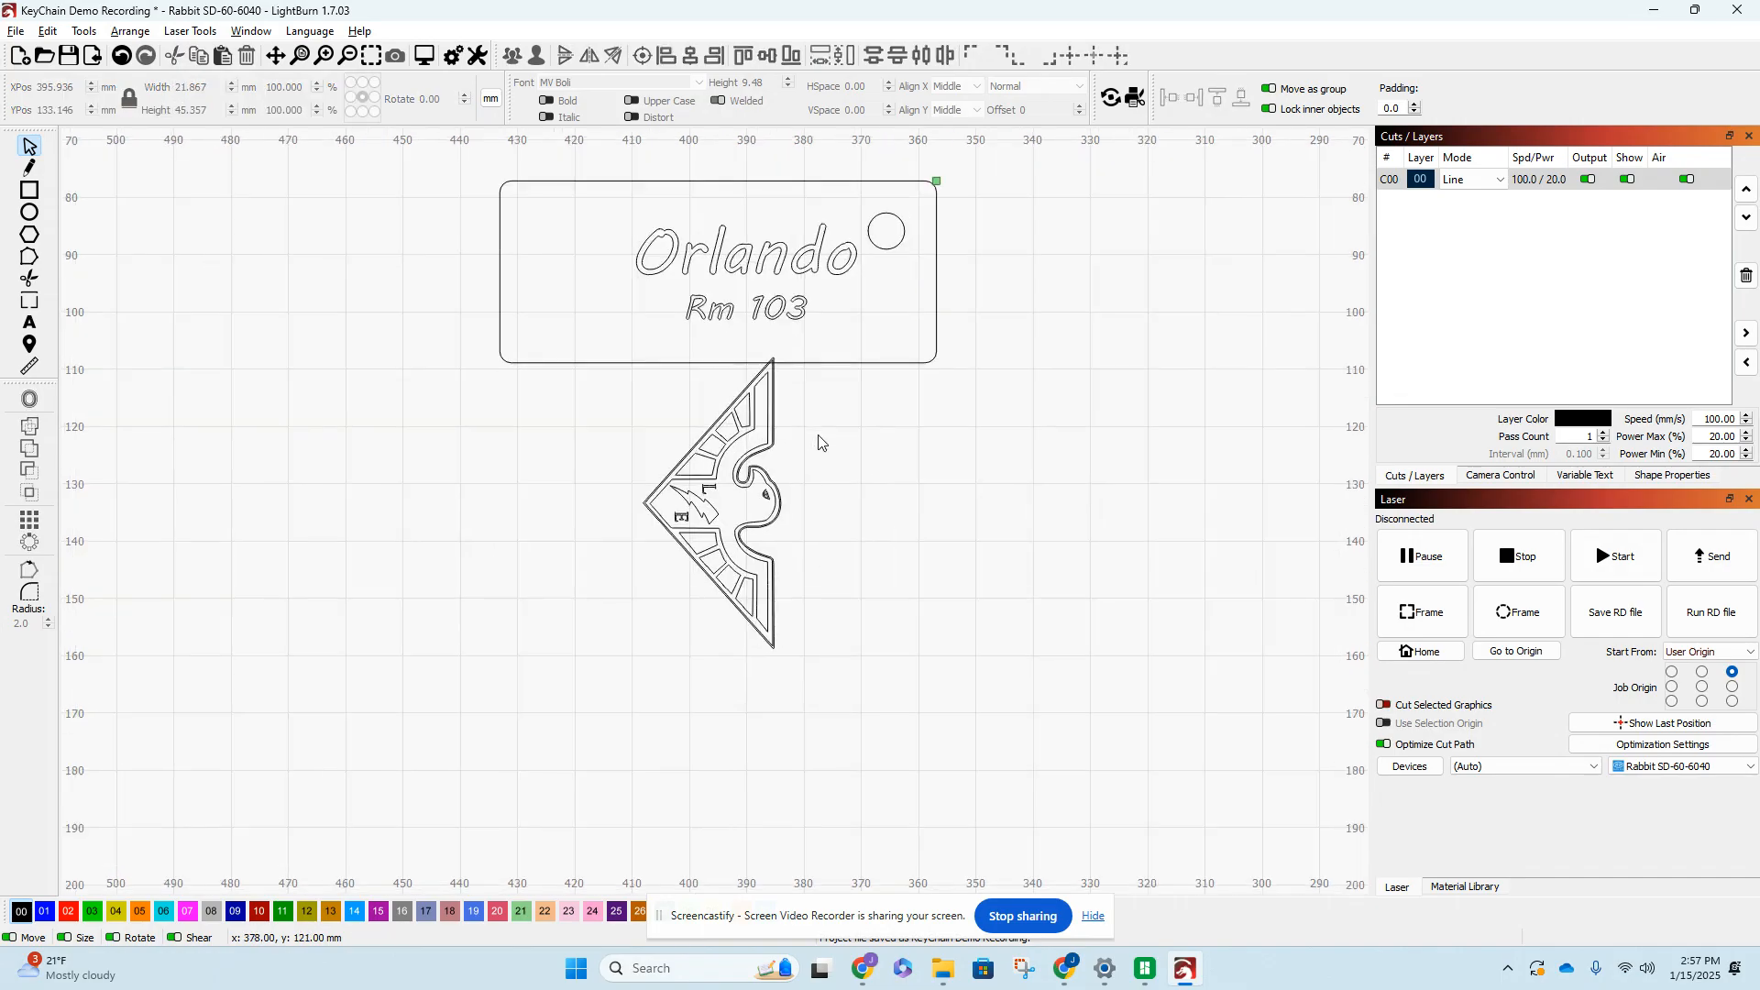
- Scale the whole traced hawk logo down to about 12 mm by 25 mm and place it inside the tag, before the name
{"action": "left_click_drag", "start_coordinate": [855, 667], "coordinate": [621, 375]}
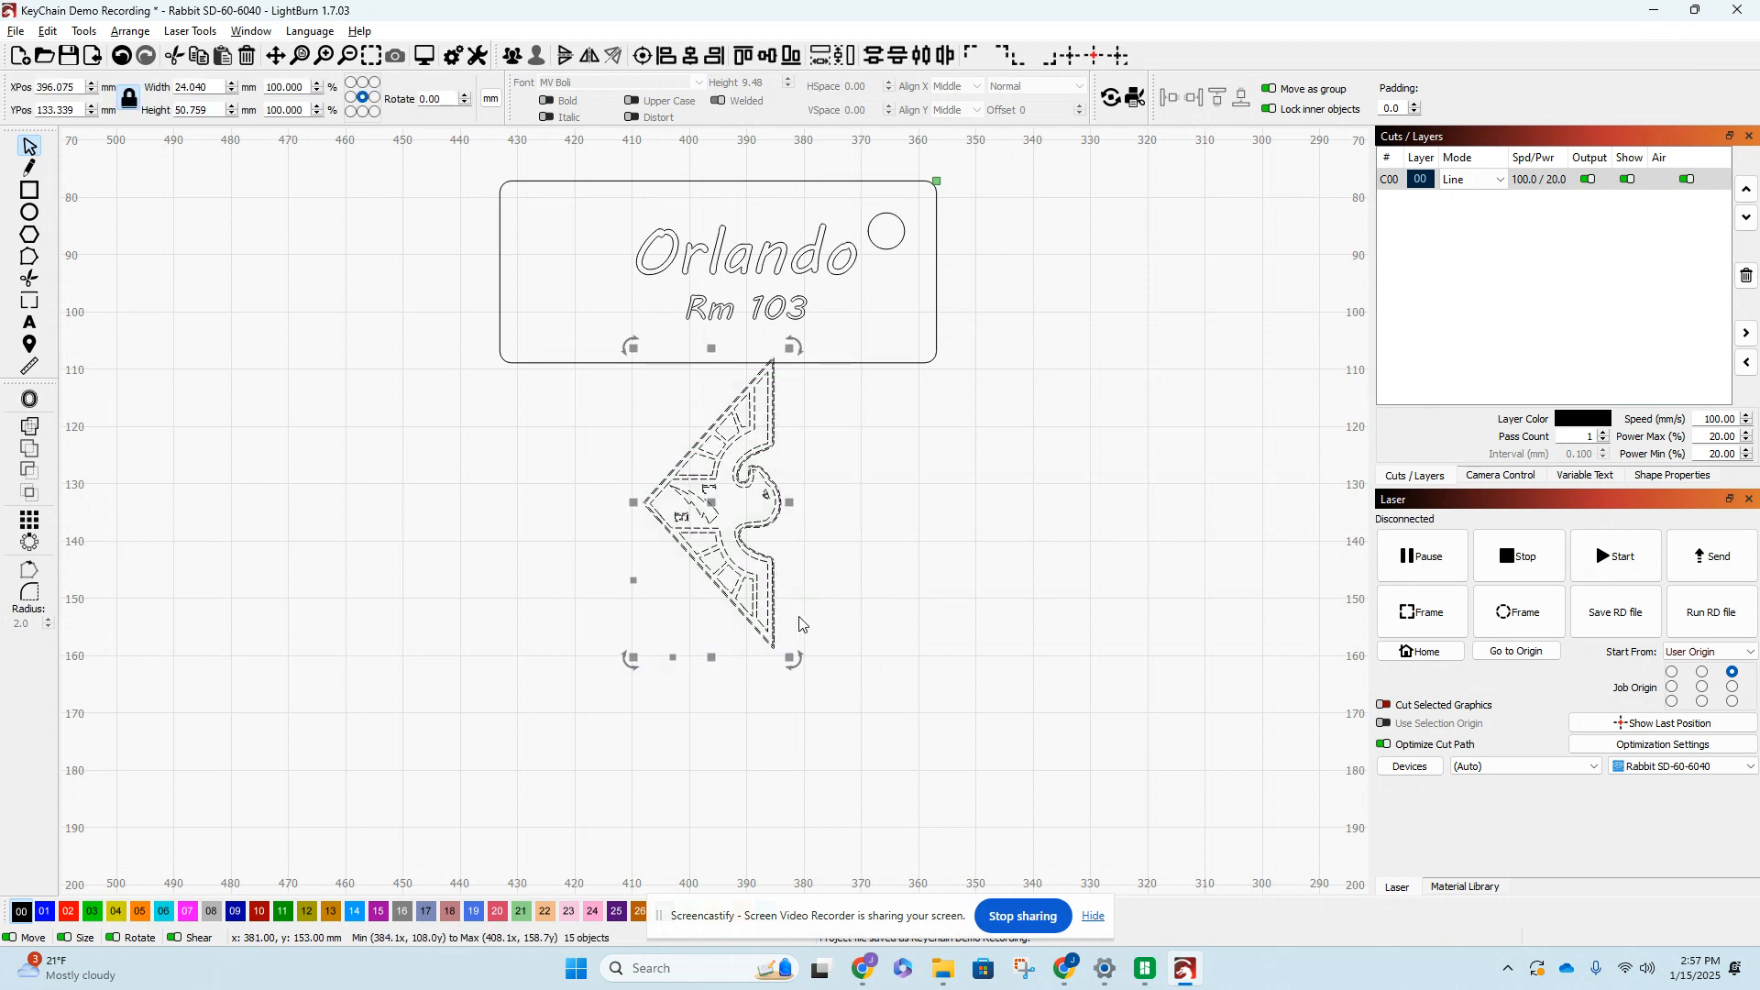
{"action": "left_click_drag", "start_coordinate": [793, 666], "coordinate": [748, 566]}
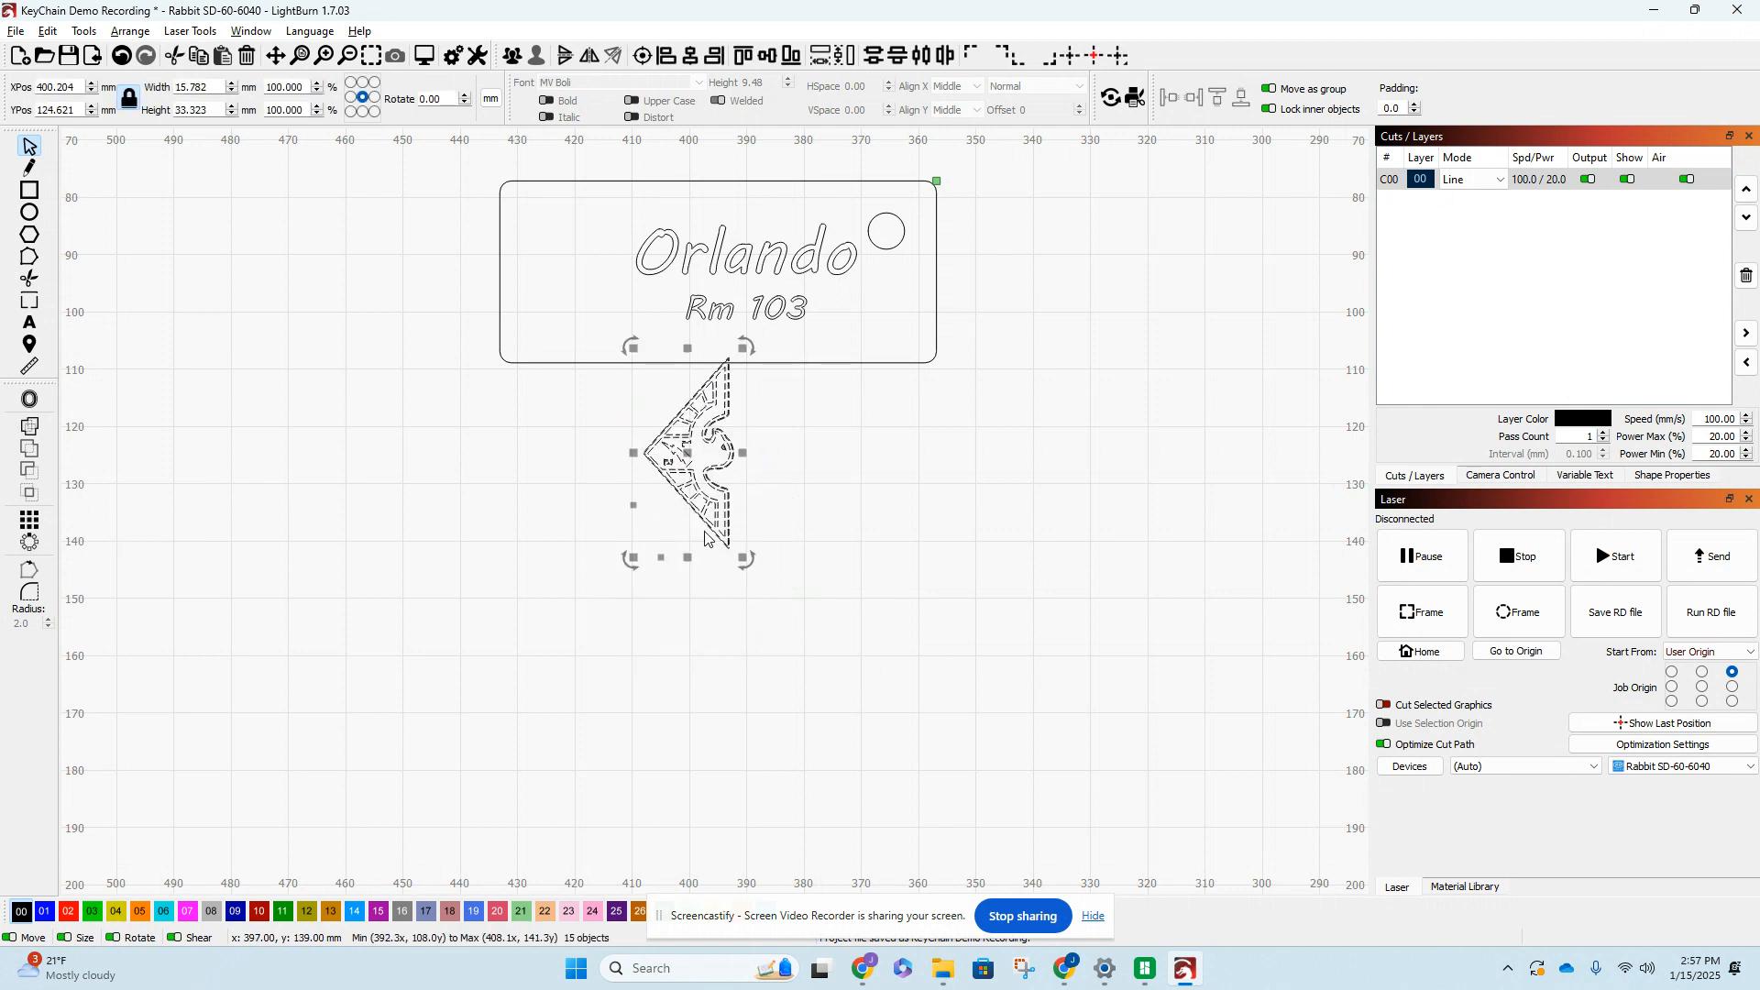
{"action": "left_click_drag", "start_coordinate": [688, 453], "coordinate": [522, 593]}
{"action": "left_click_drag", "start_coordinate": [579, 694], "coordinate": [560, 649]}
{"action": "left_click_drag", "start_coordinate": [512, 569], "coordinate": [552, 273]}
{"action": "scroll", "coordinate": [606, 335], "scroll_direction": "up", "scroll_amount": 3}
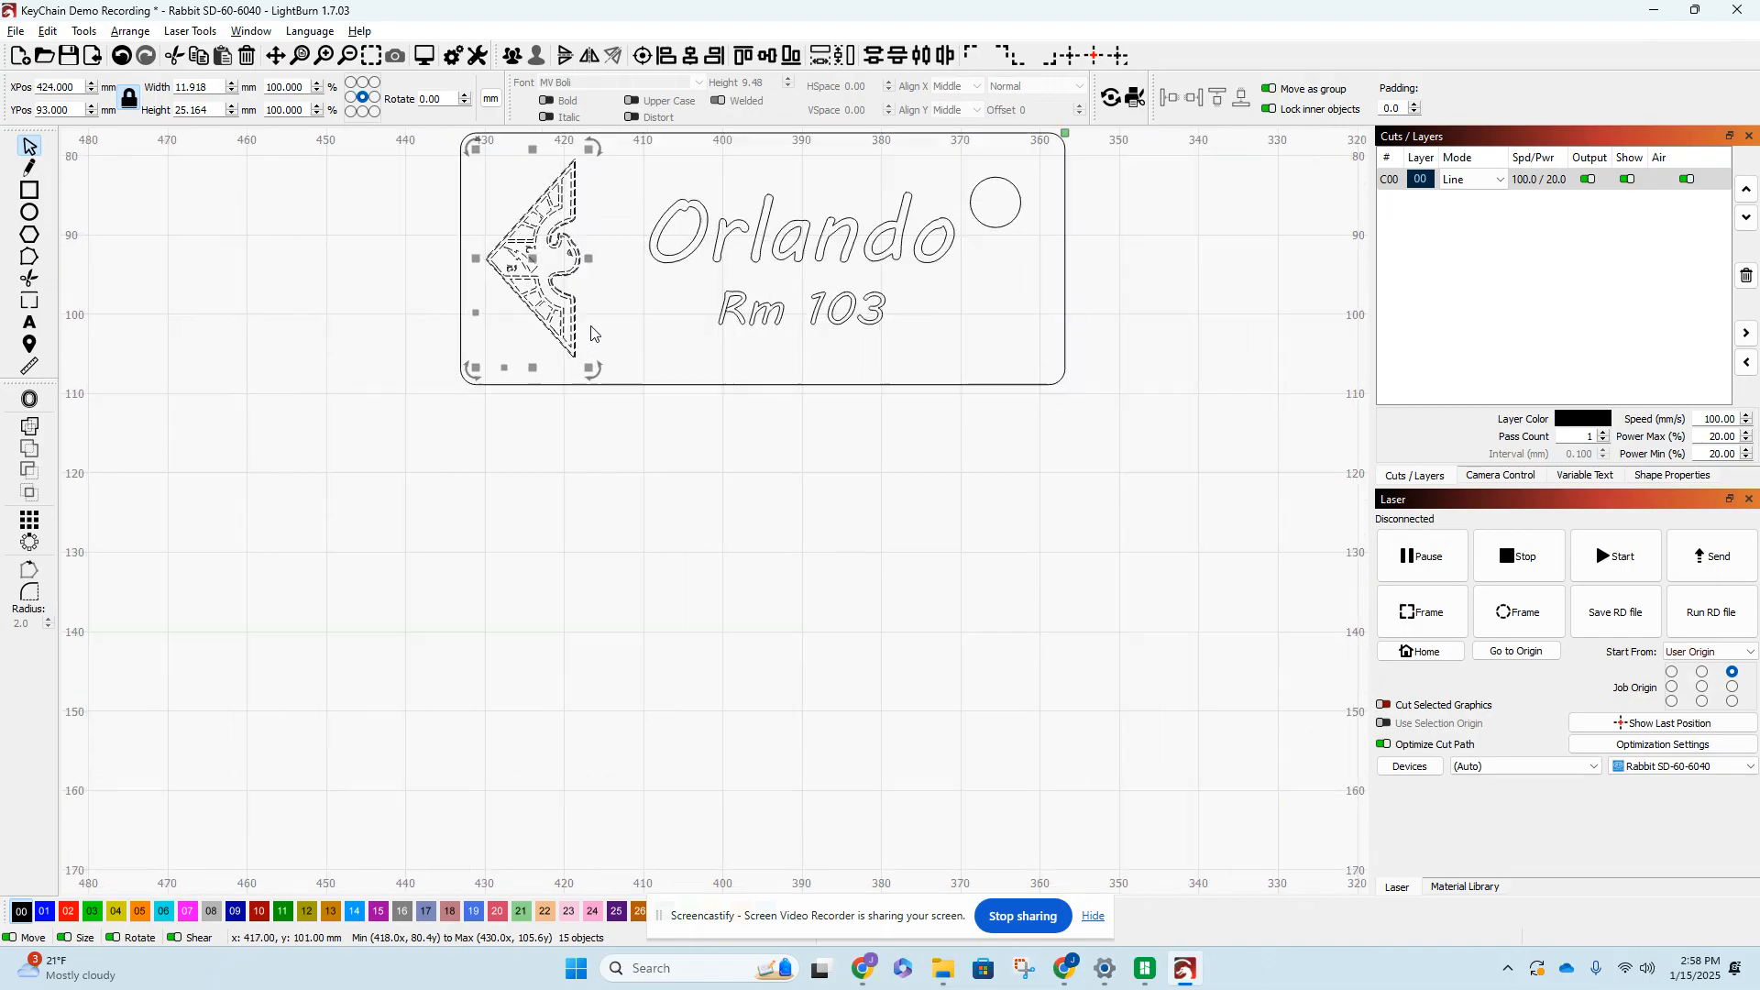
{"action": "scroll", "coordinate": [615, 349], "scroll_direction": "down", "scroll_amount": 4}
{"action": "scroll", "coordinate": [582, 246], "scroll_direction": "up", "scroll_amount": 4}
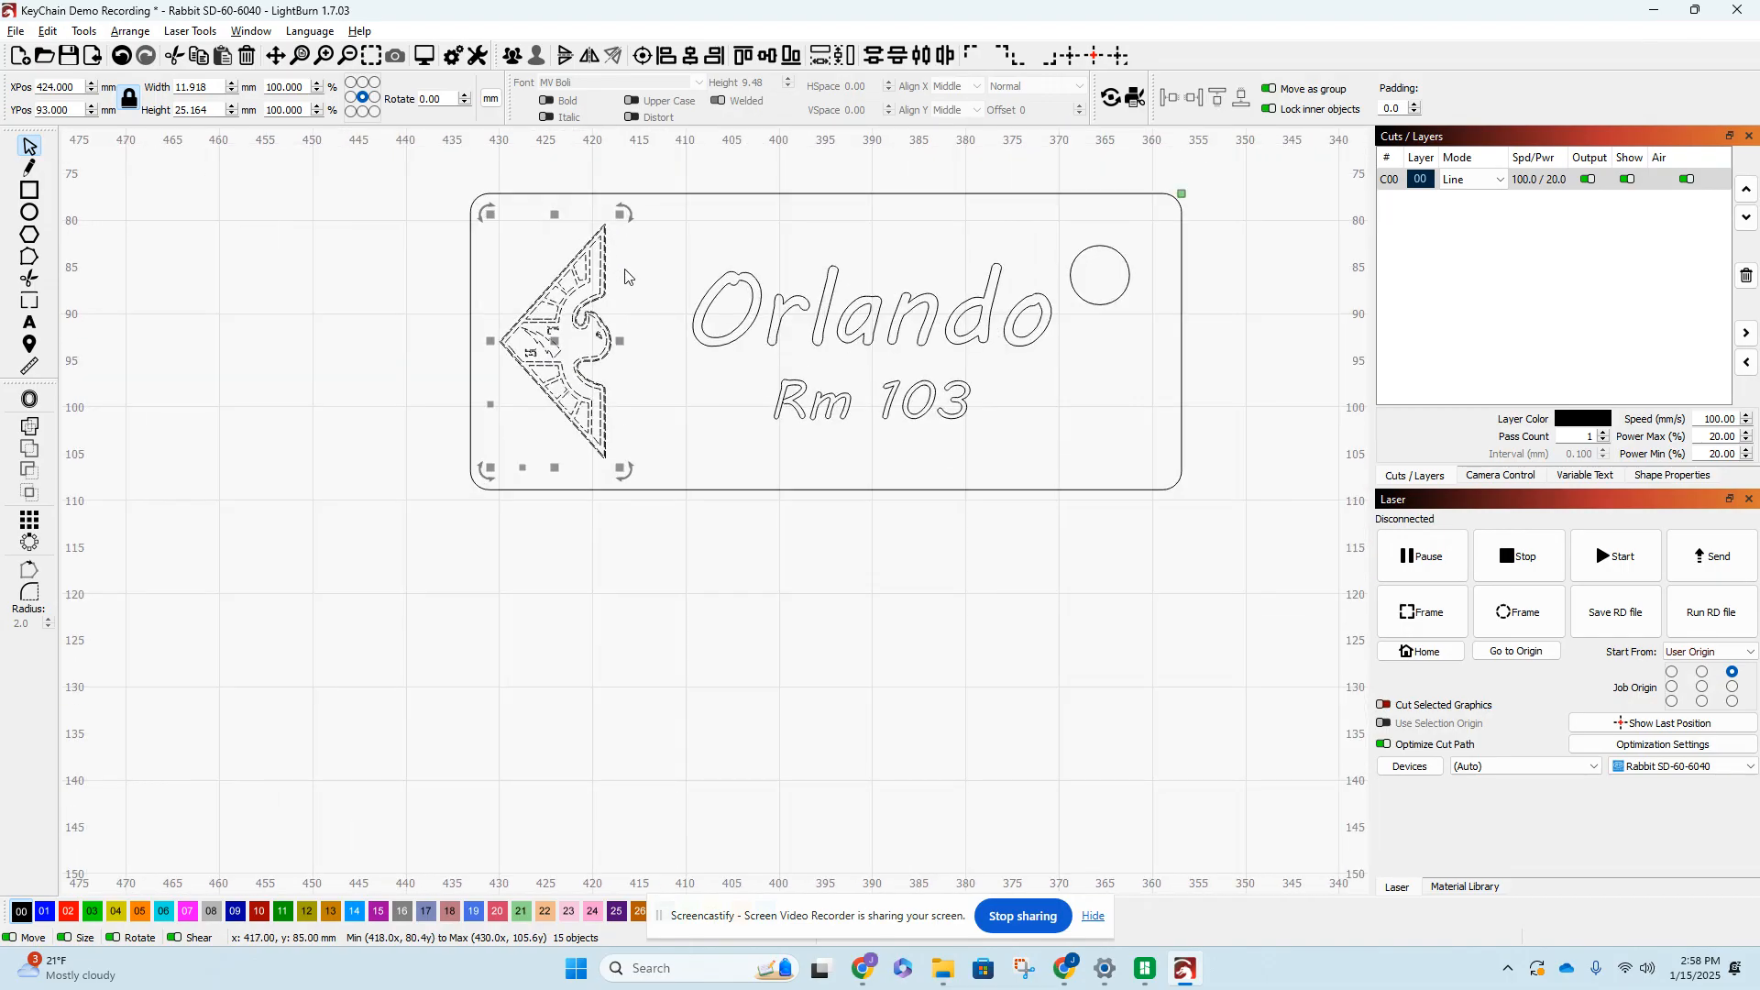
- Group the hawk outlines and align the group with the tag along their horizontal centers
{"action": "left_click", "coordinate": [514, 57]}
{"action": "scroll", "coordinate": [594, 252], "scroll_direction": "down", "scroll_amount": 2}
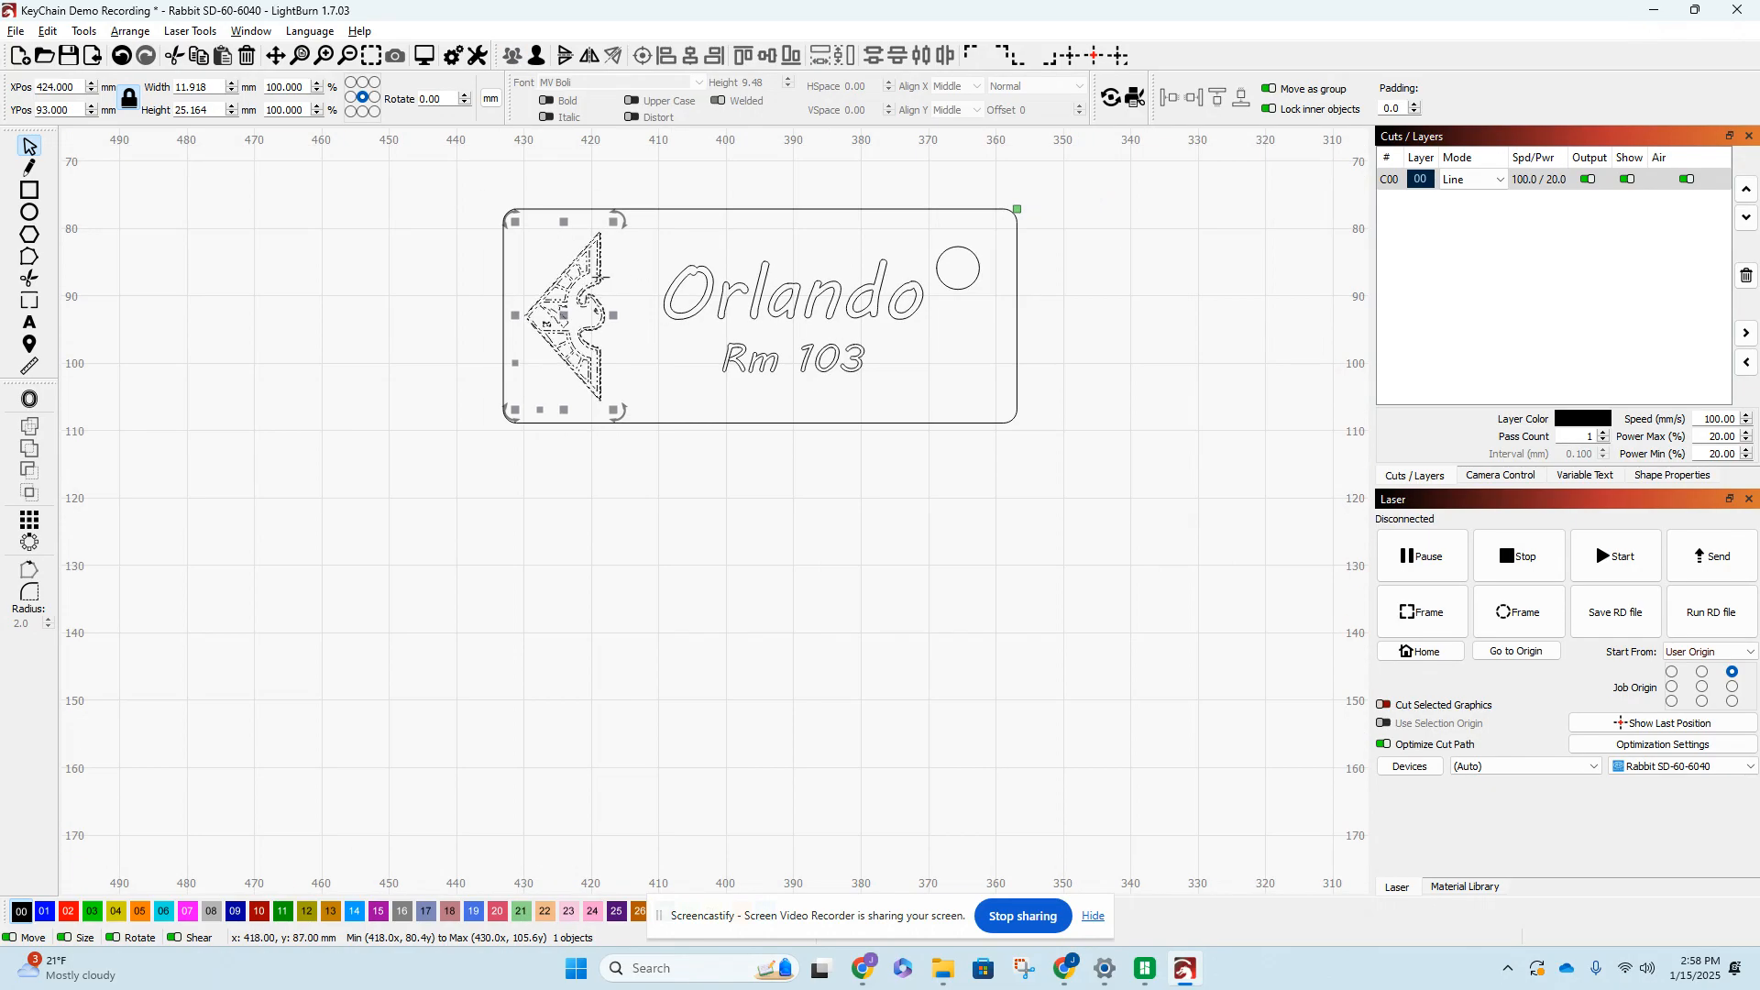
{"action": "left_click", "coordinate": [645, 211], "text": "shift"}
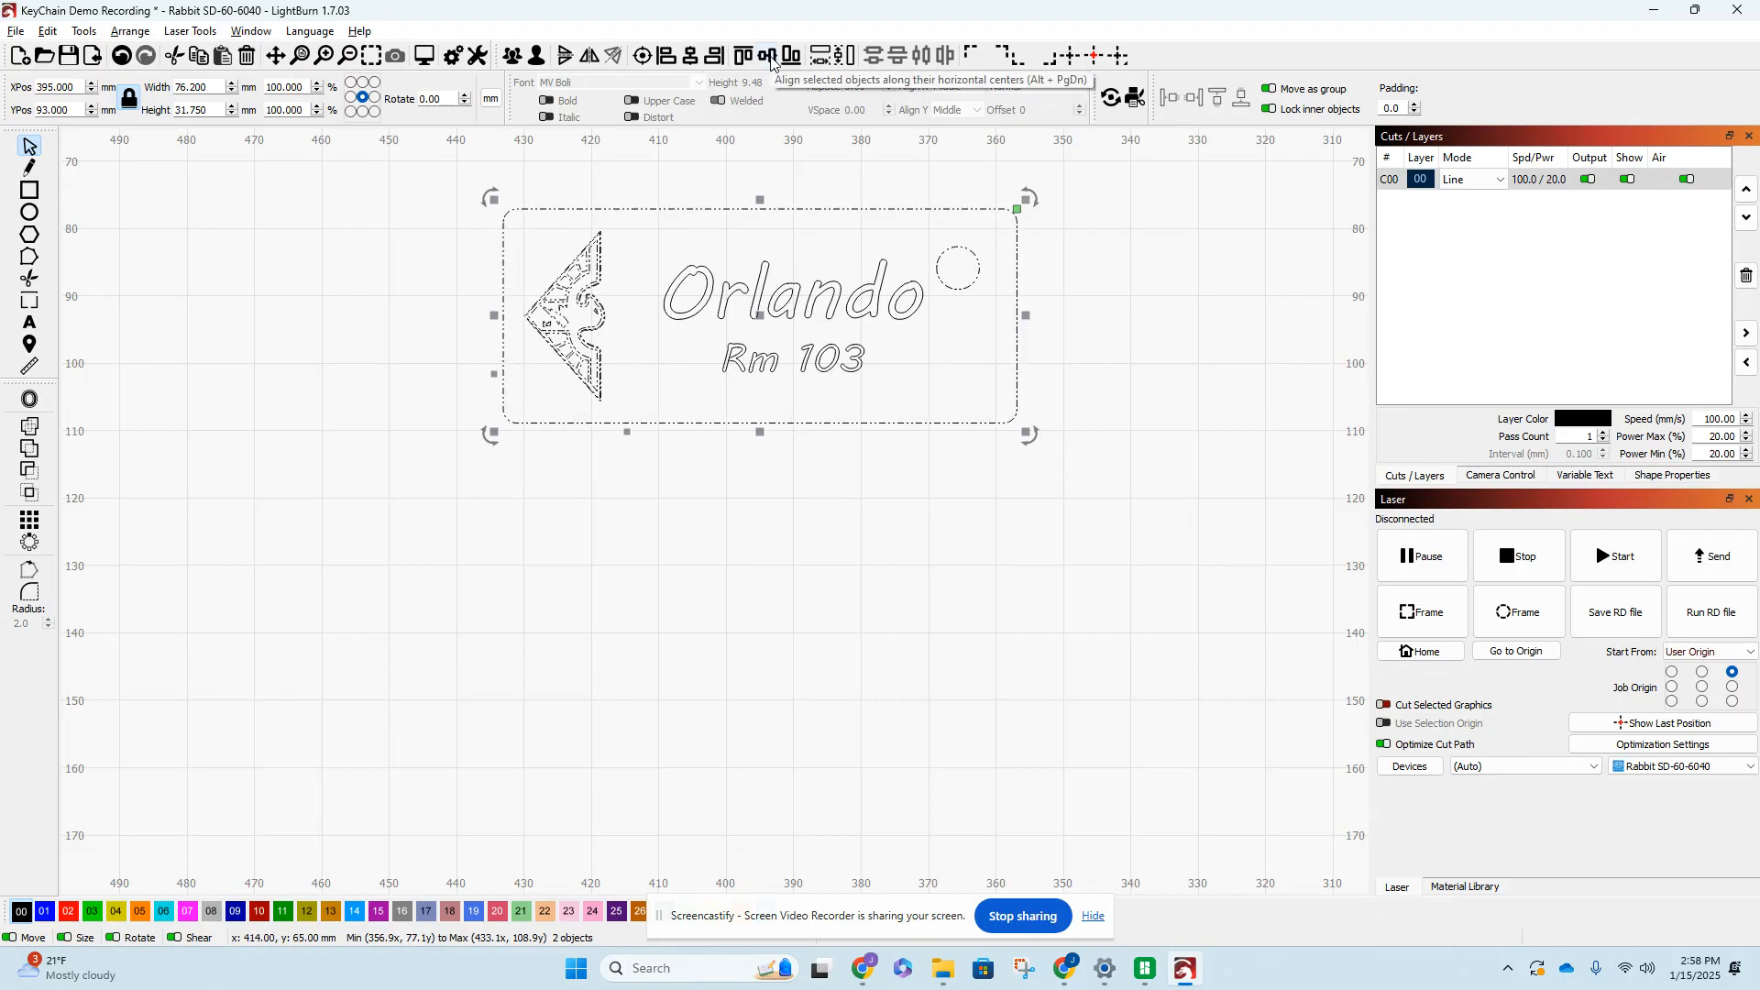
{"action": "left_click", "coordinate": [385, 282]}
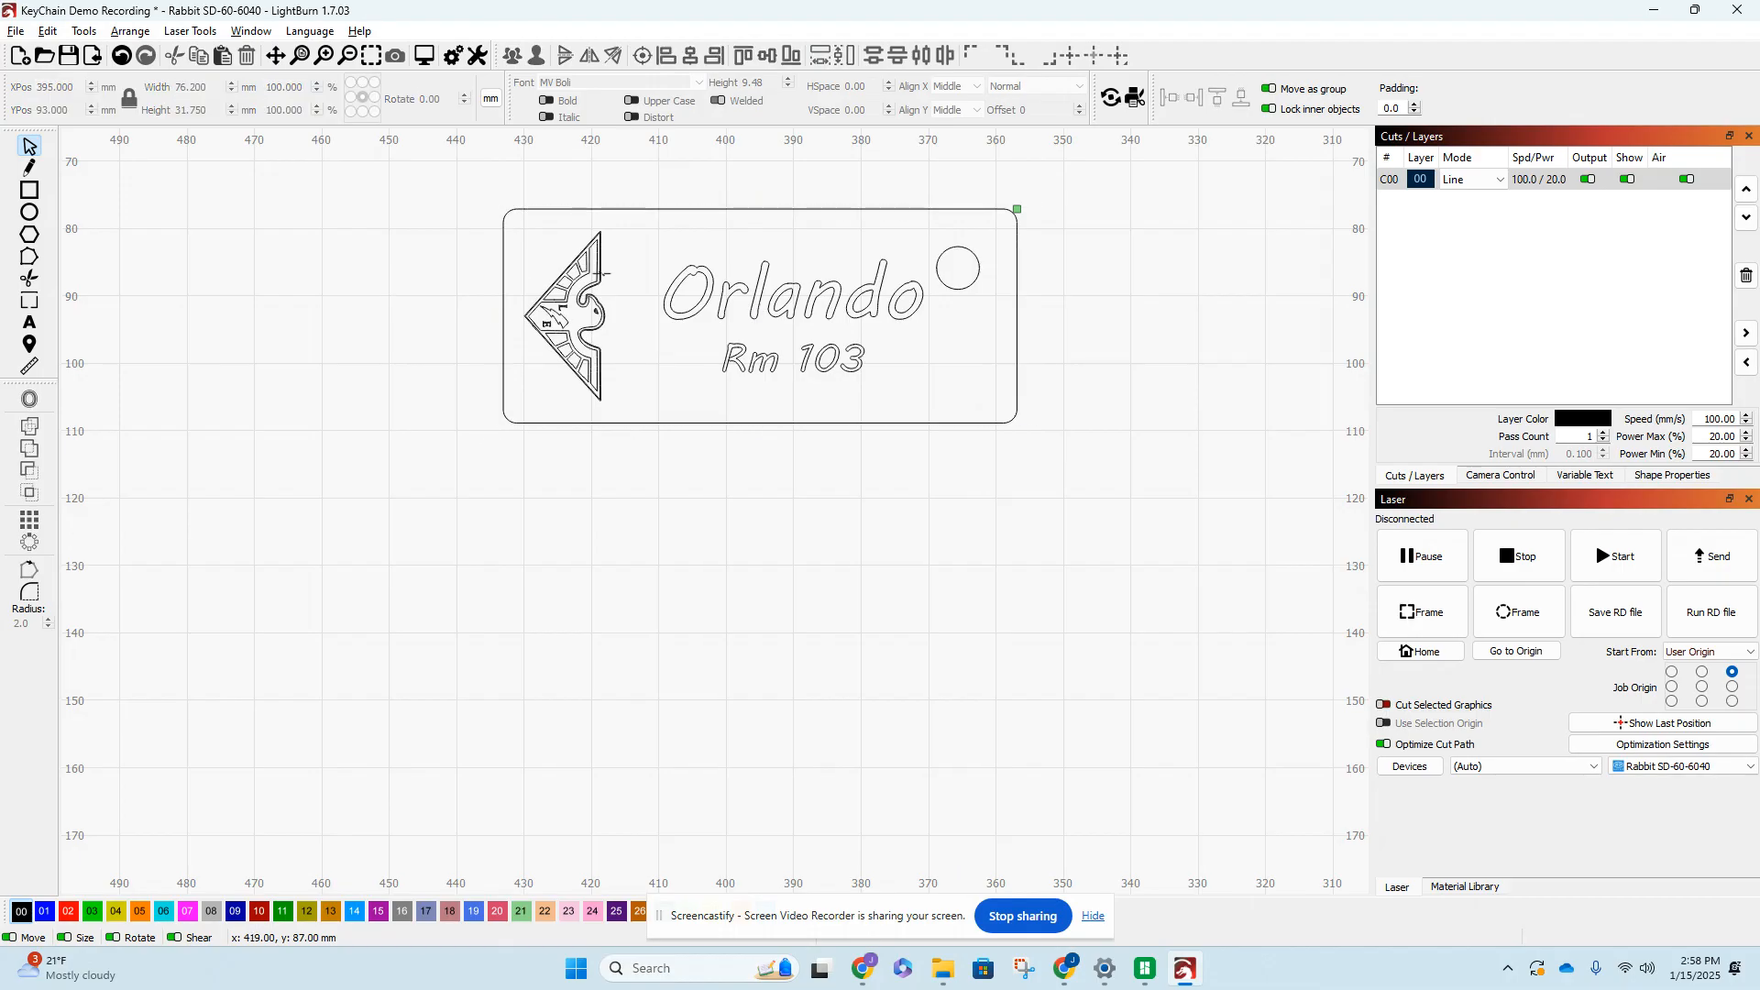
- Select the grouped hawk logo to check it as one object and examine its lines on the tag
{"action": "scroll", "coordinate": [602, 274], "scroll_direction": "up", "scroll_amount": 2}
{"action": "scroll", "coordinate": [602, 273], "scroll_direction": "up", "scroll_amount": 2}
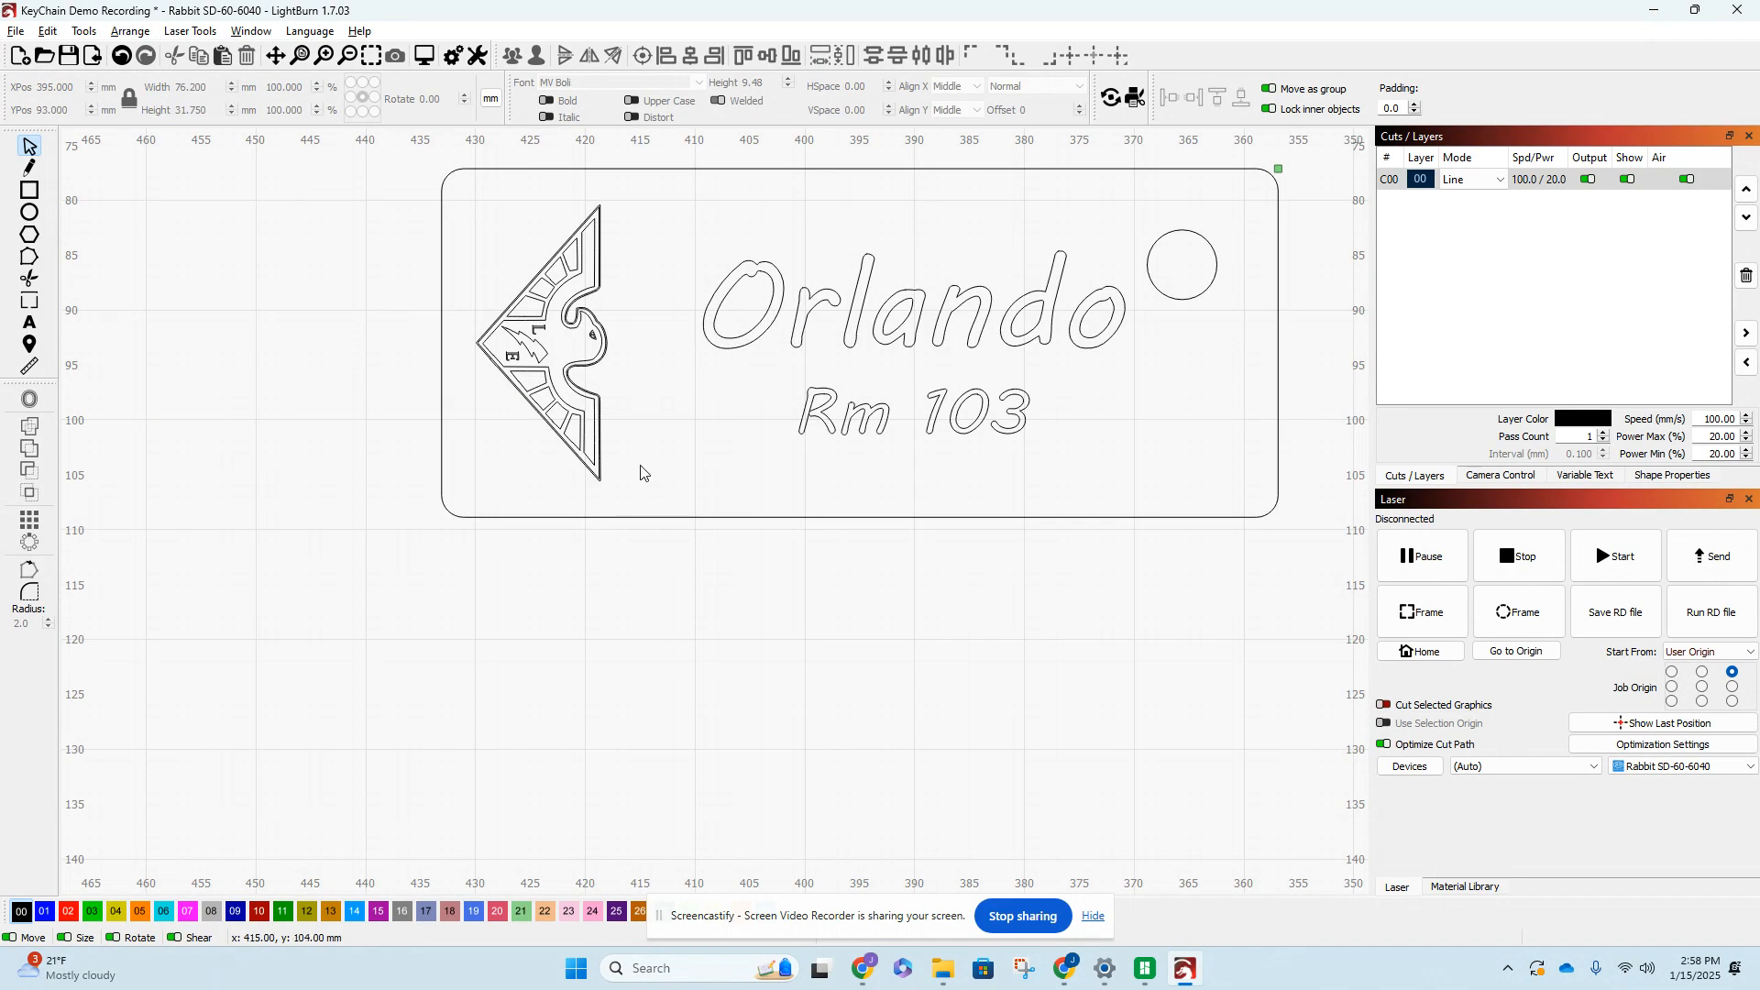
{"action": "left_click", "coordinate": [599, 463]}
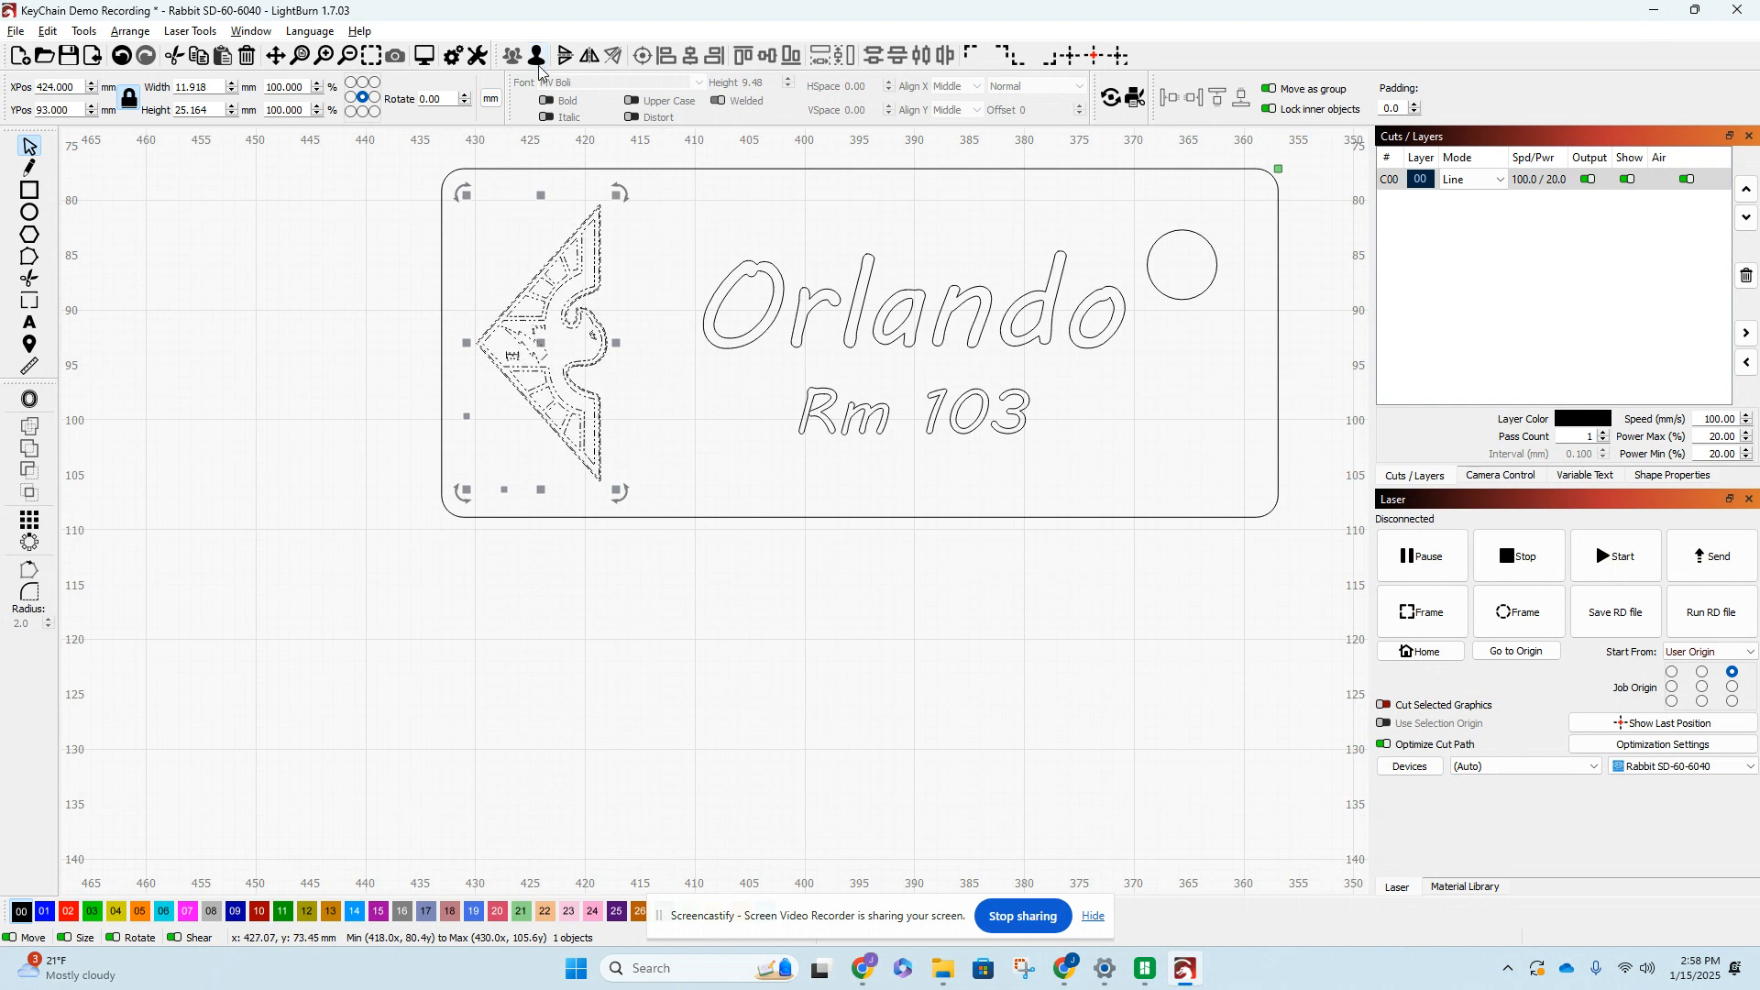
{"action": "left_click", "coordinate": [351, 252]}
{"action": "scroll", "coordinate": [545, 273], "scroll_direction": "up", "scroll_amount": 3}
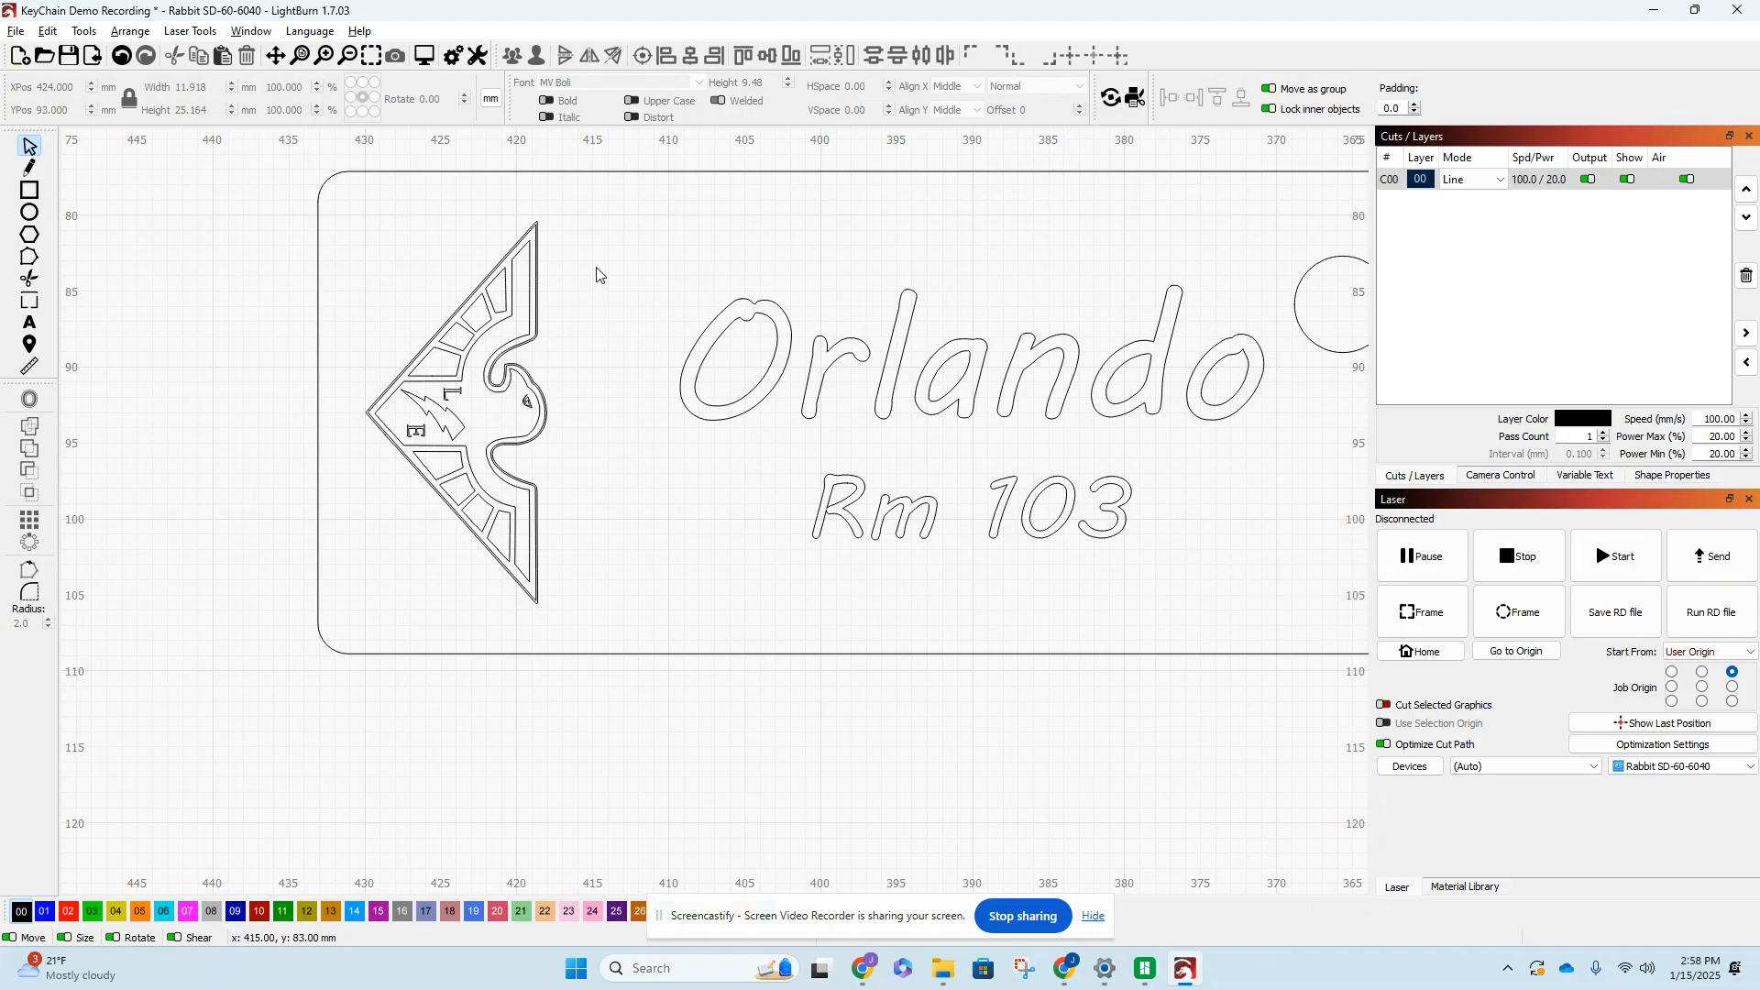
{"action": "scroll", "coordinate": [597, 274], "scroll_direction": "down", "scroll_amount": 3}
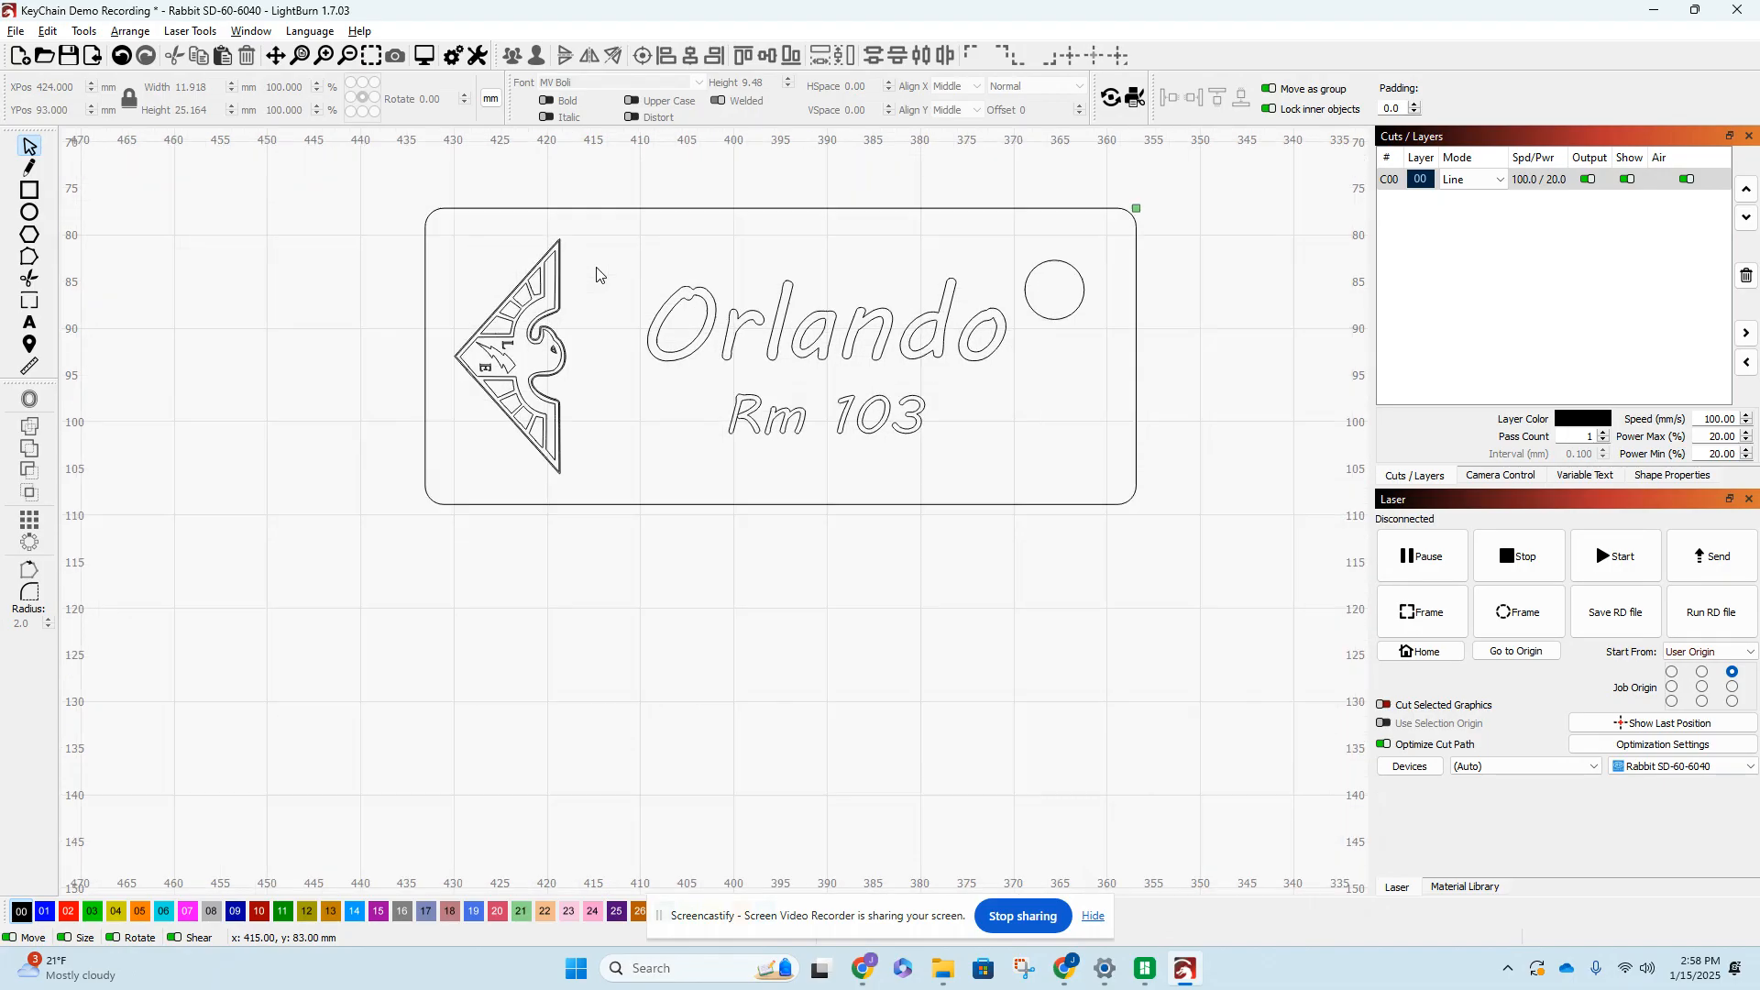
- Assign the tag's outer border and keyring hole to the red 02 layer and deselect them
{"action": "left_click", "coordinate": [656, 210]}
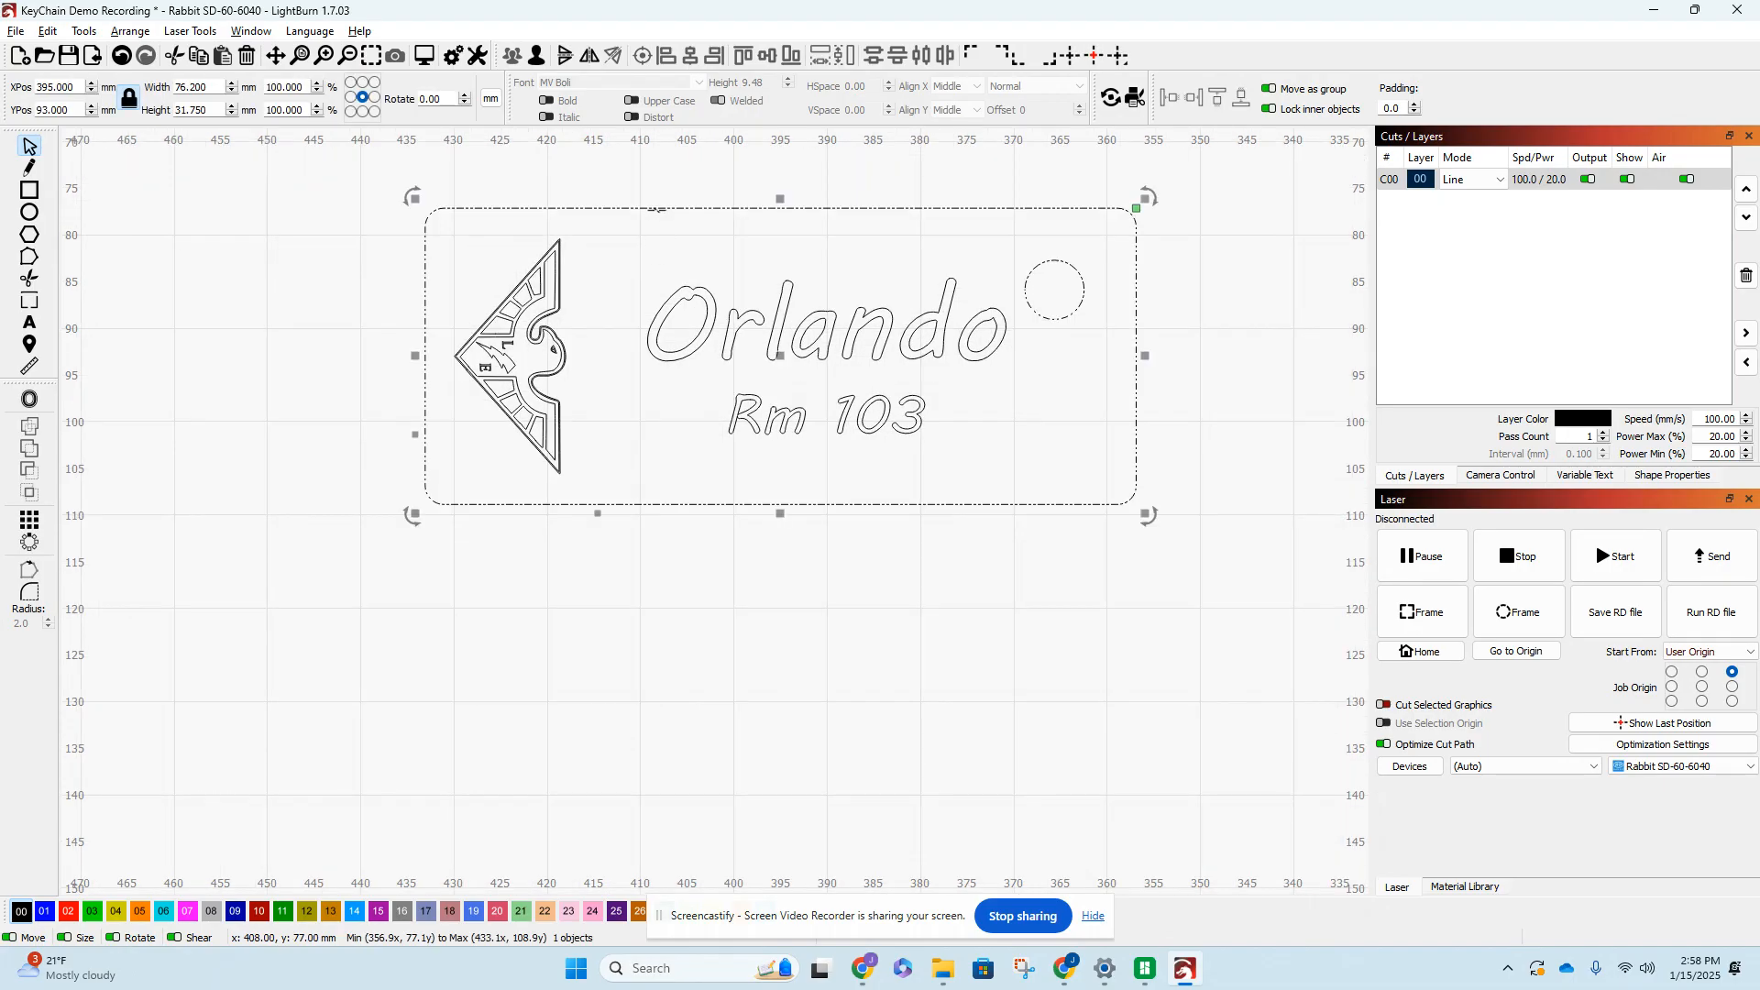
{"action": "left_click", "coordinate": [306, 356]}
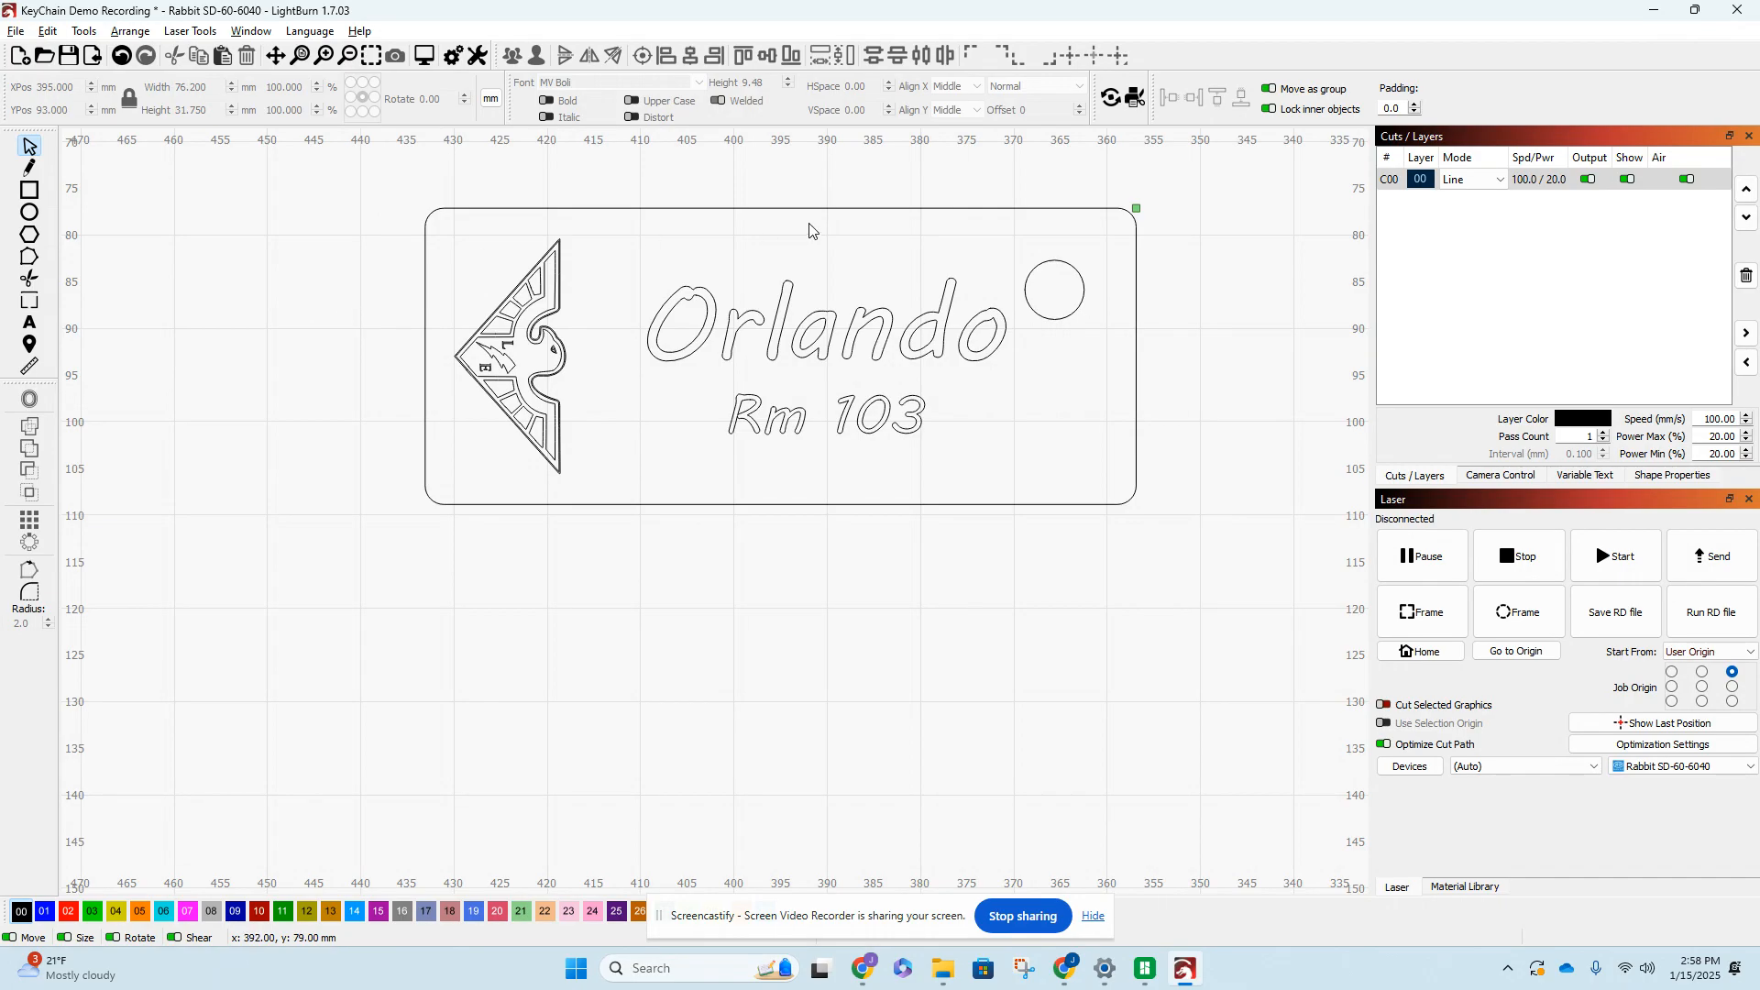
{"action": "left_click", "coordinate": [687, 209]}
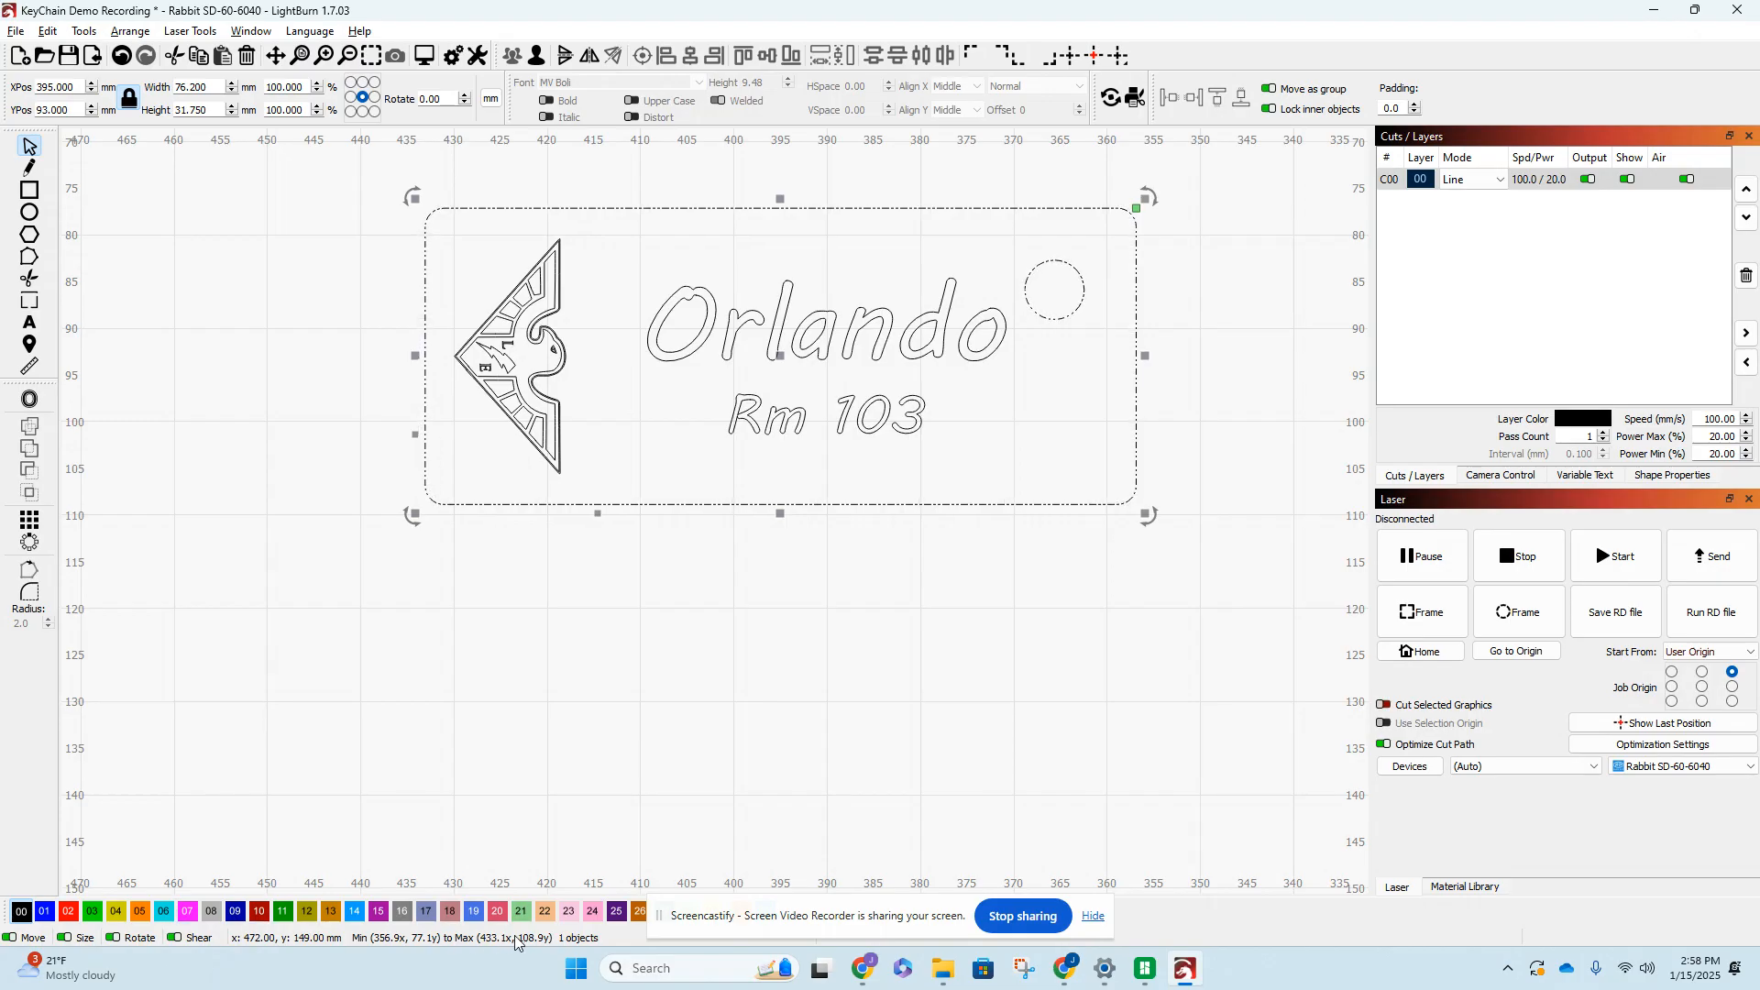
{"action": "left_click", "coordinate": [69, 912]}
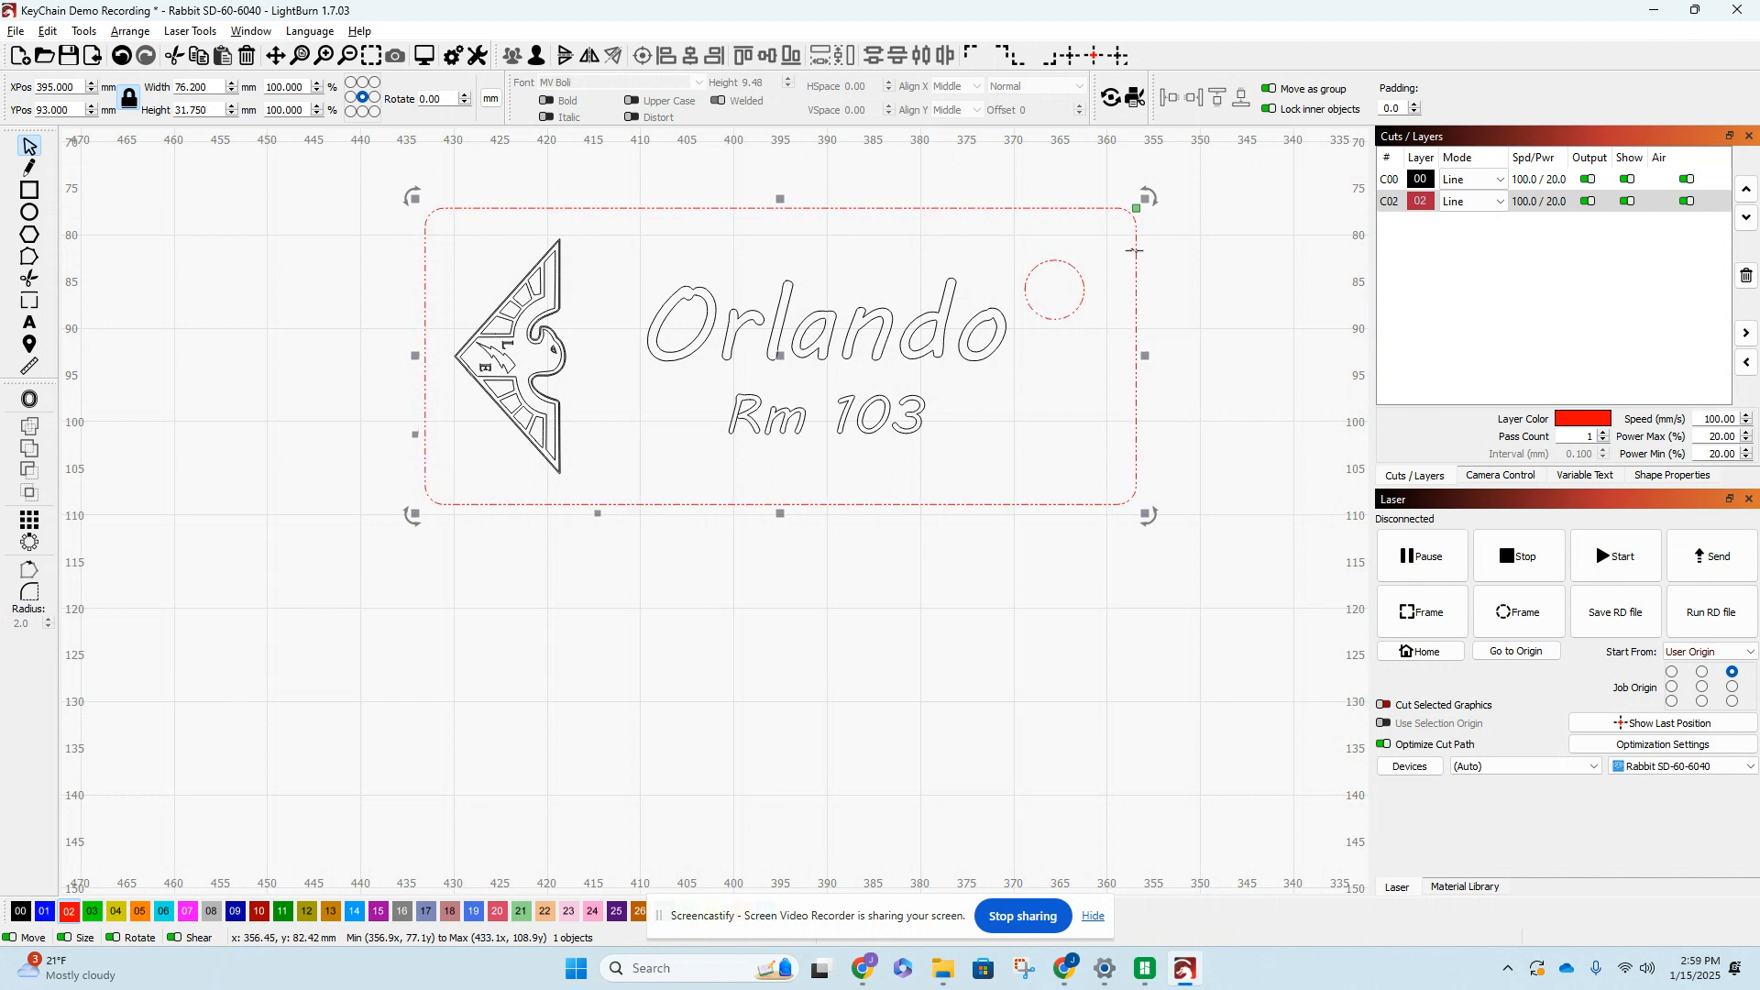
{"action": "left_click", "coordinate": [606, 632]}
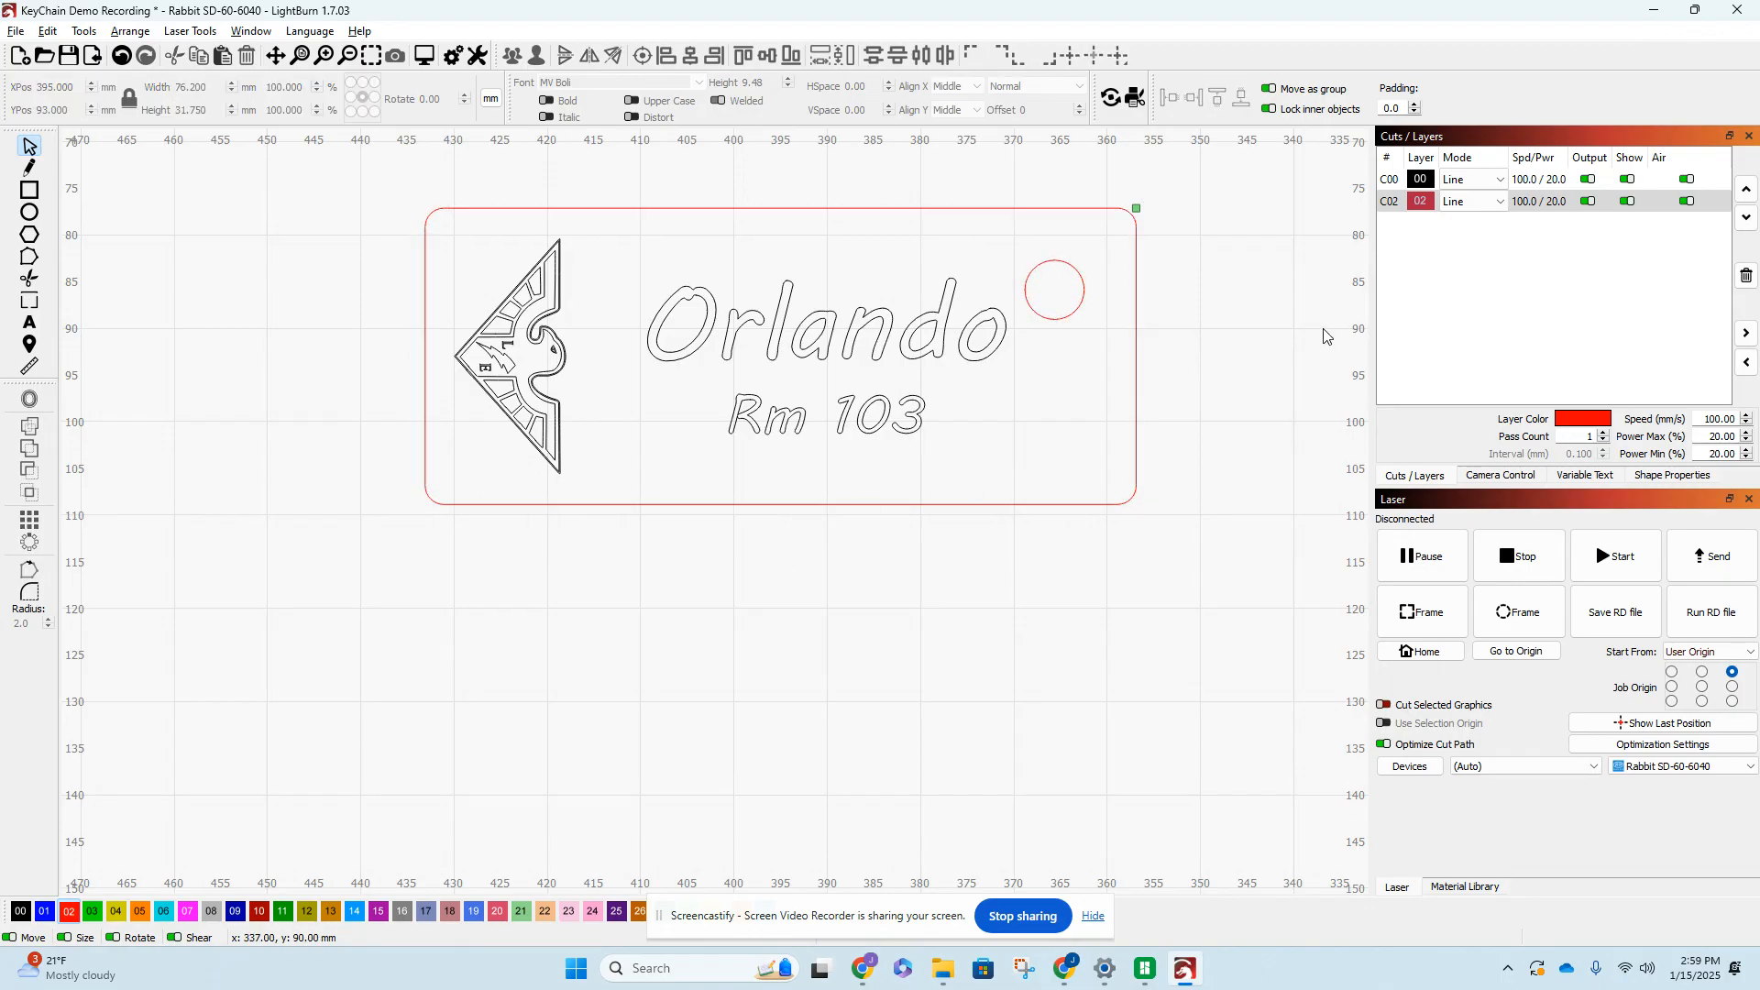
- Review the mode options of the red 02 layer and keep it on Line
{"action": "left_click", "coordinate": [1501, 204]}
{"action": "left_click", "coordinate": [1503, 206]}
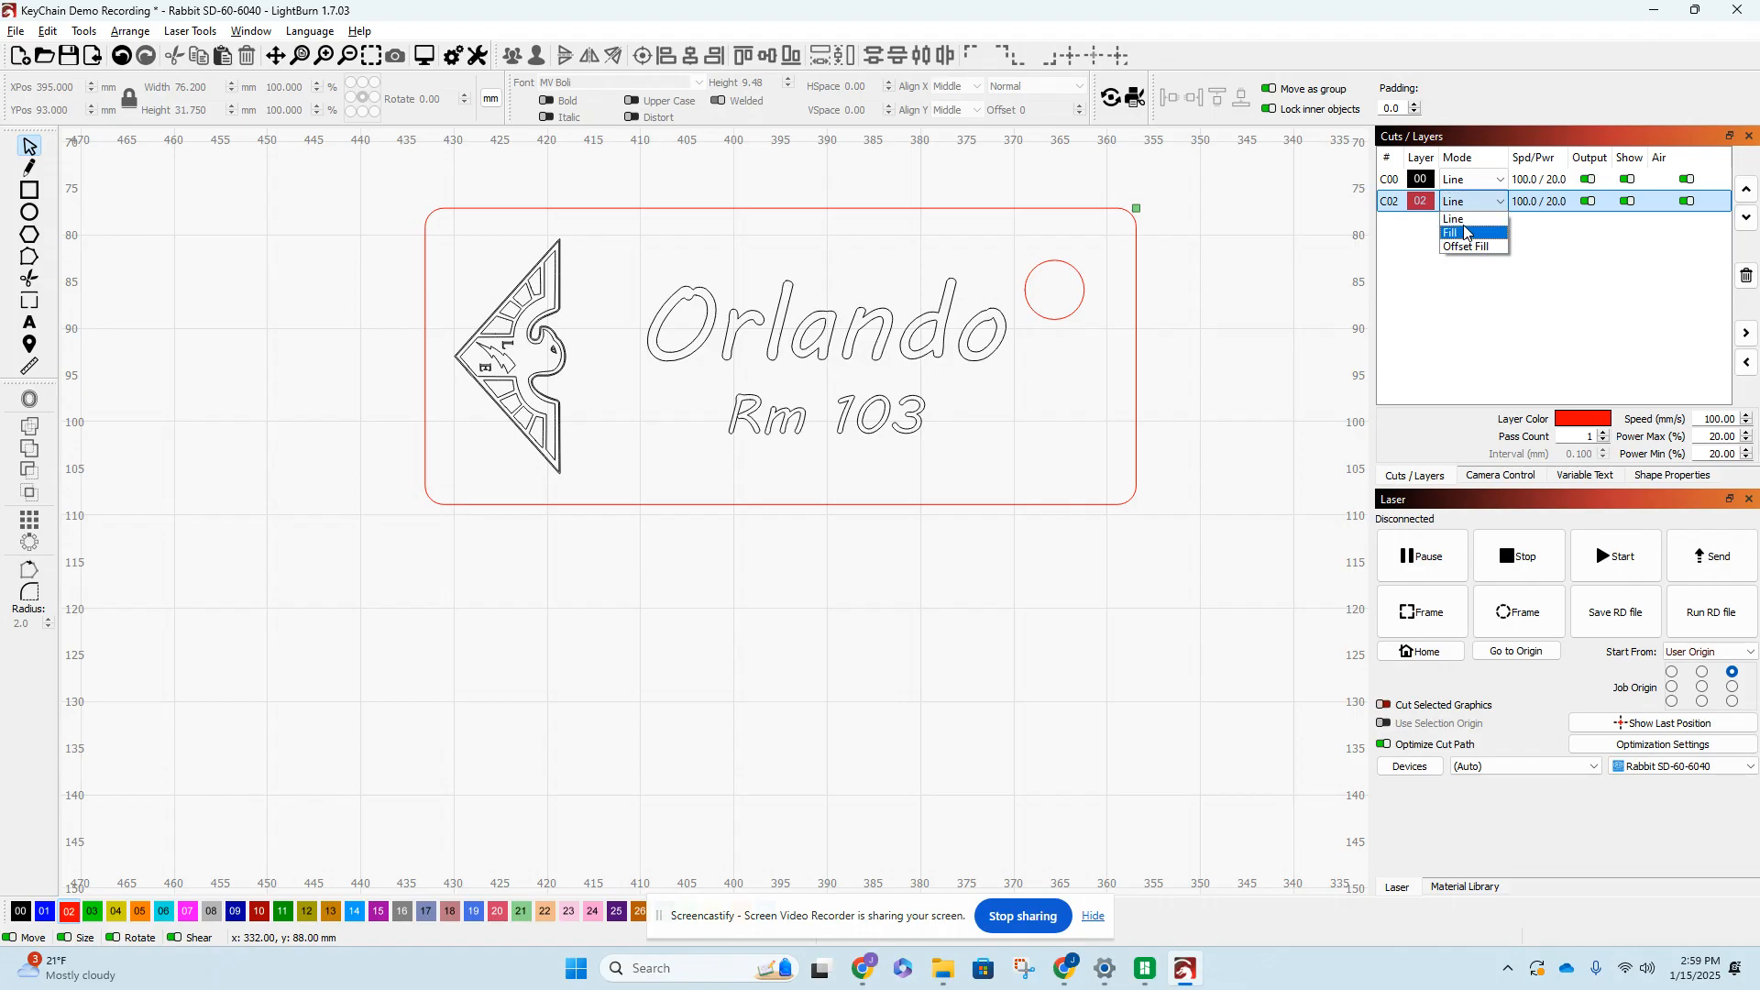
{"action": "left_click", "coordinate": [1463, 219]}
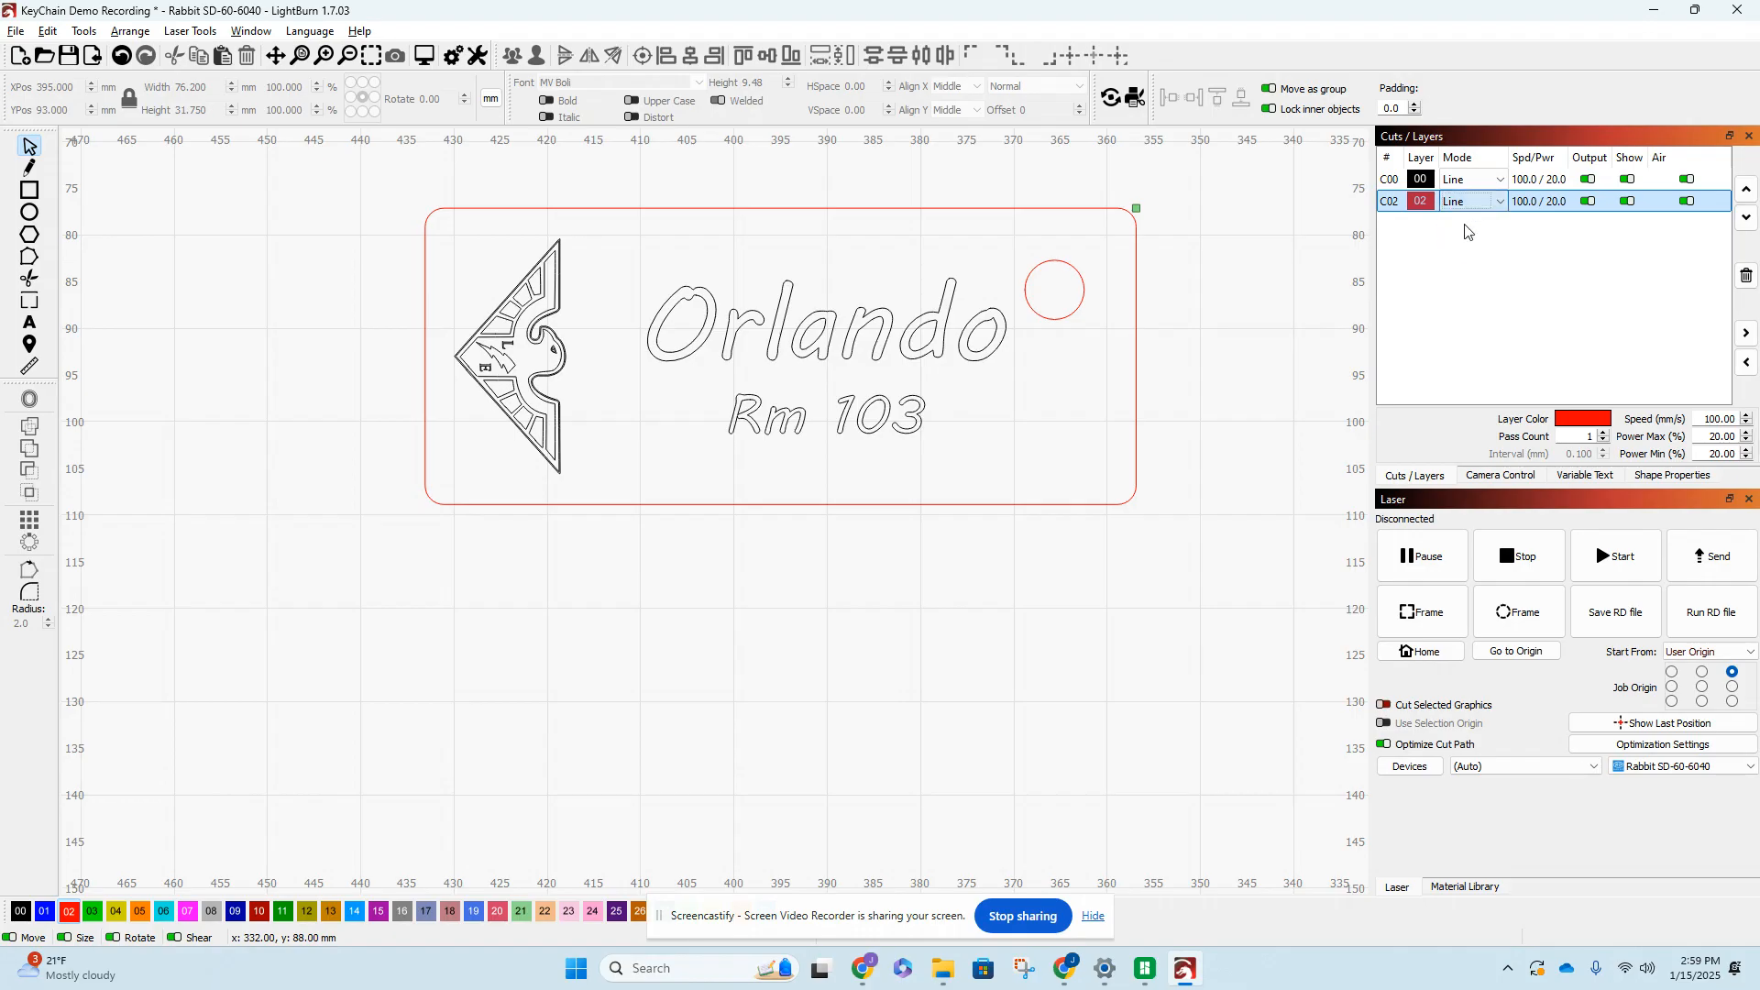
- Set the red 02 layer's cut speed to 20 mm/sec, max power to 35% and min power to 30%
{"action": "double_click", "coordinate": [1527, 204]}
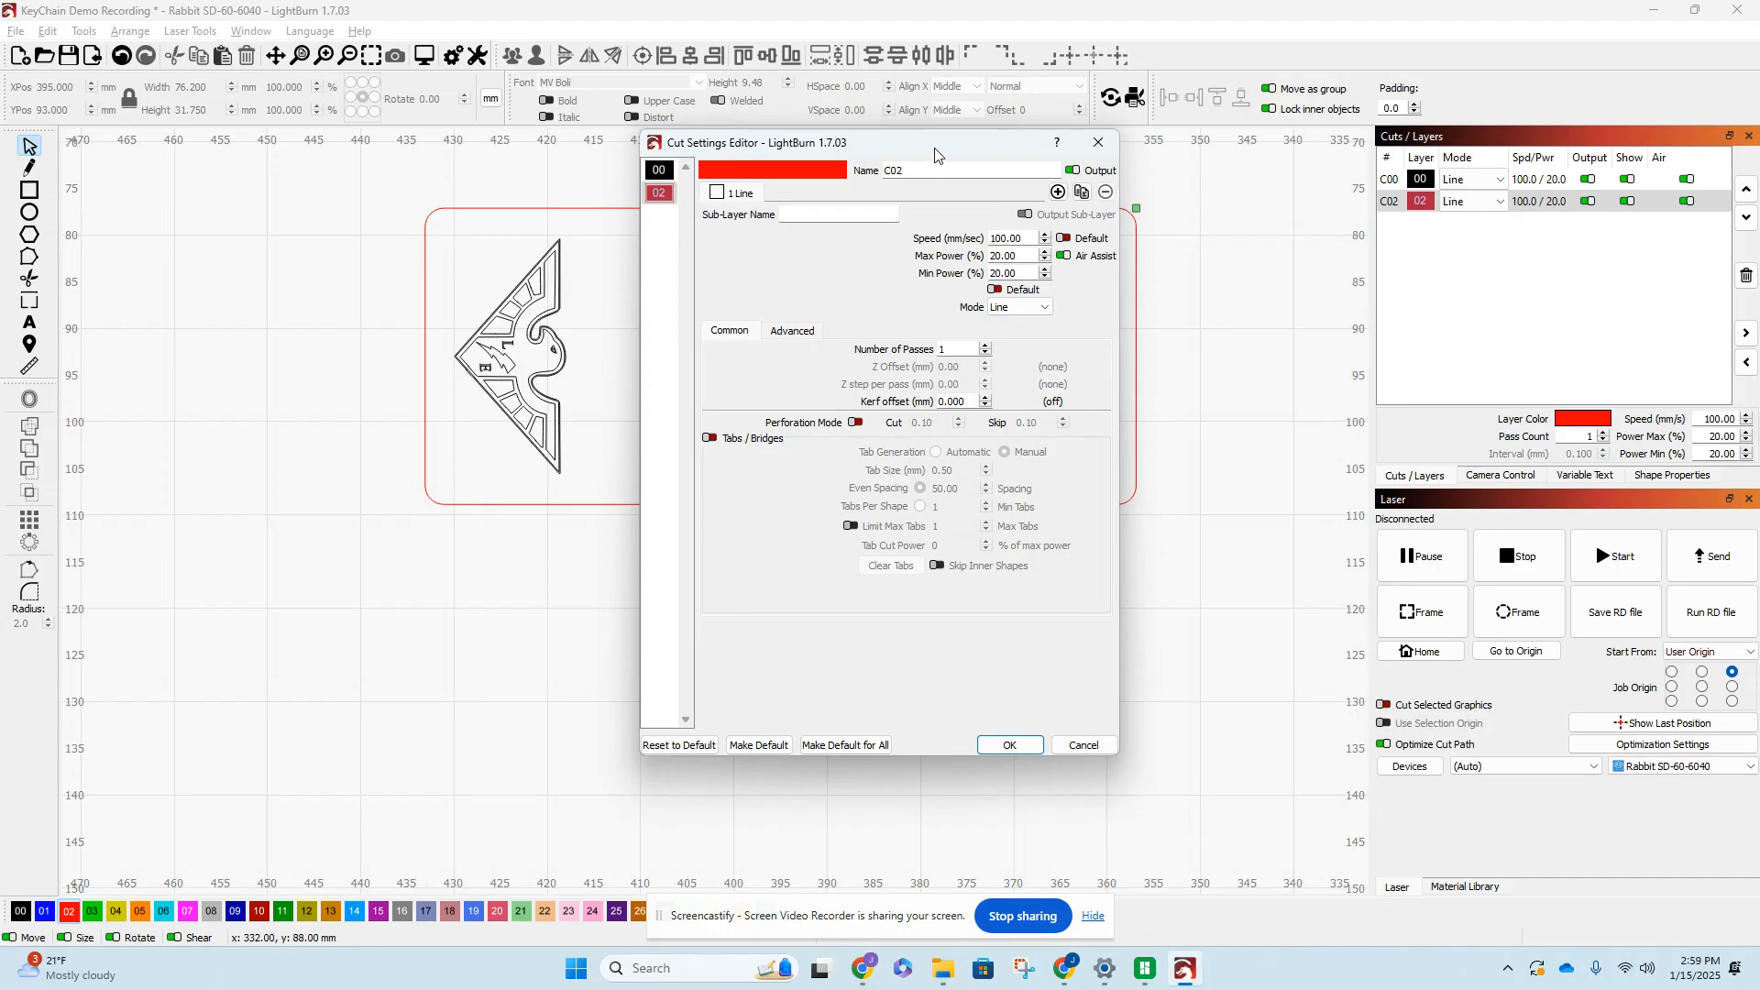
{"action": "left_click_drag", "start_coordinate": [935, 149], "coordinate": [941, 176]}
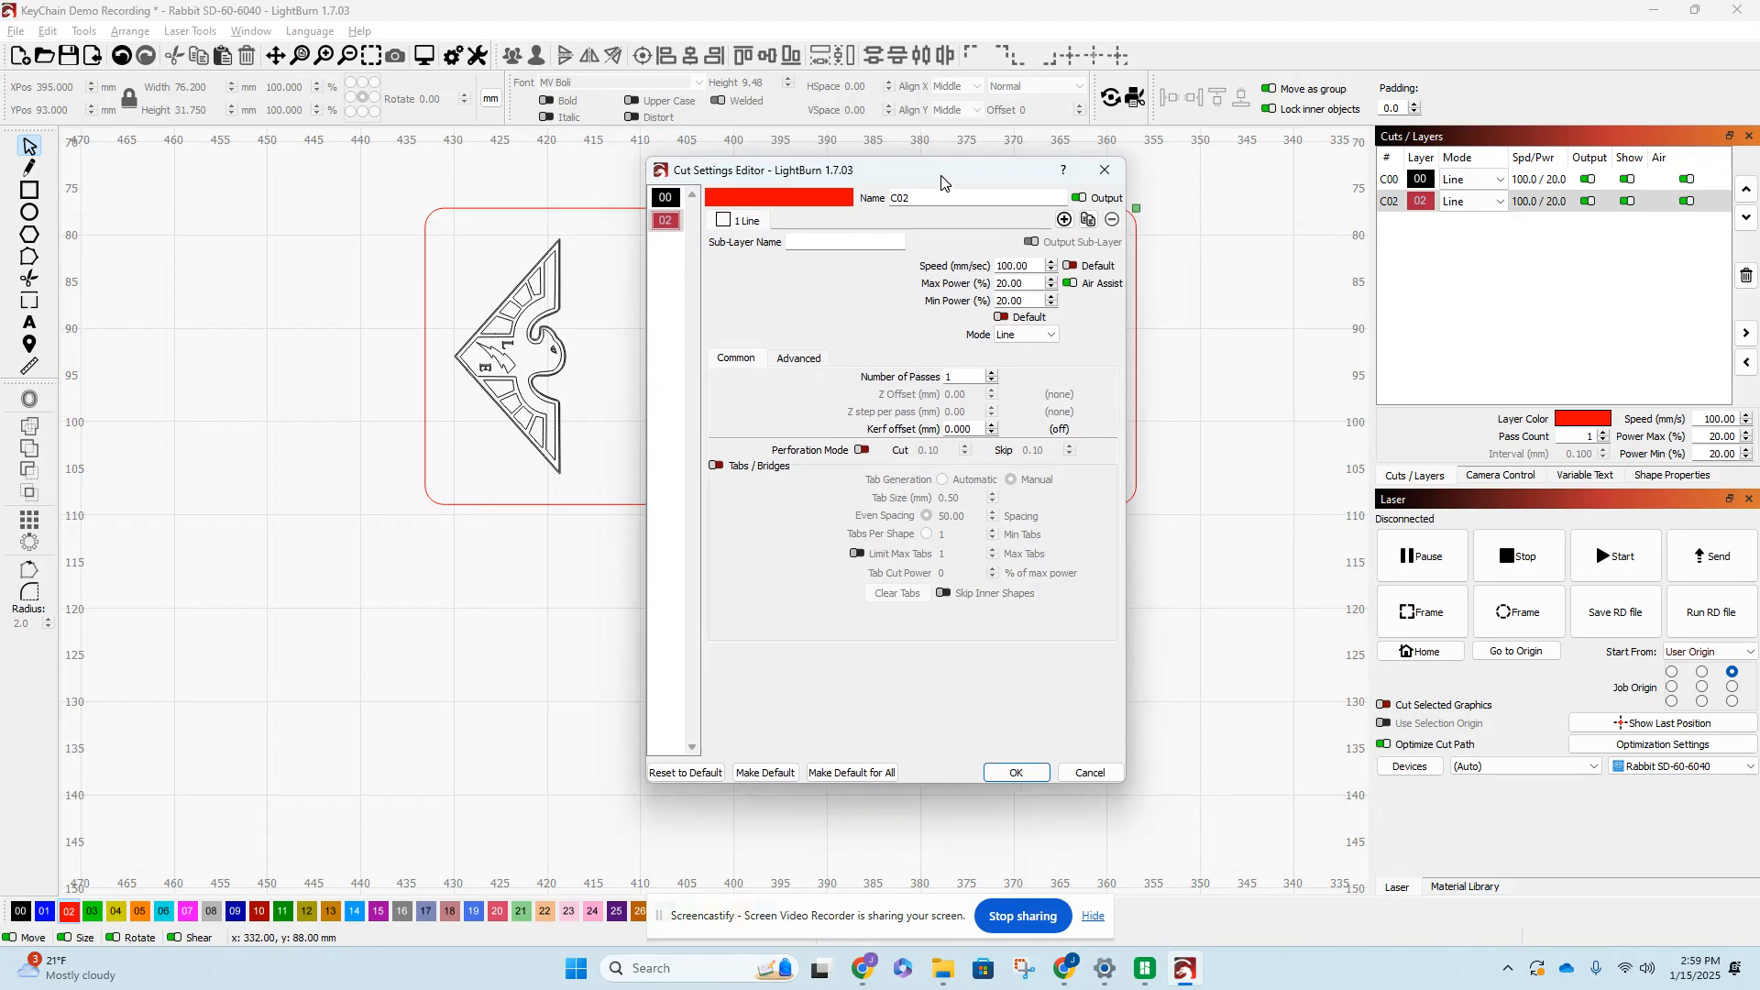
{"action": "double_click", "coordinate": [1009, 284]}
{"action": "double_click", "coordinate": [1032, 302]}
{"action": "double_click", "coordinate": [998, 265]}
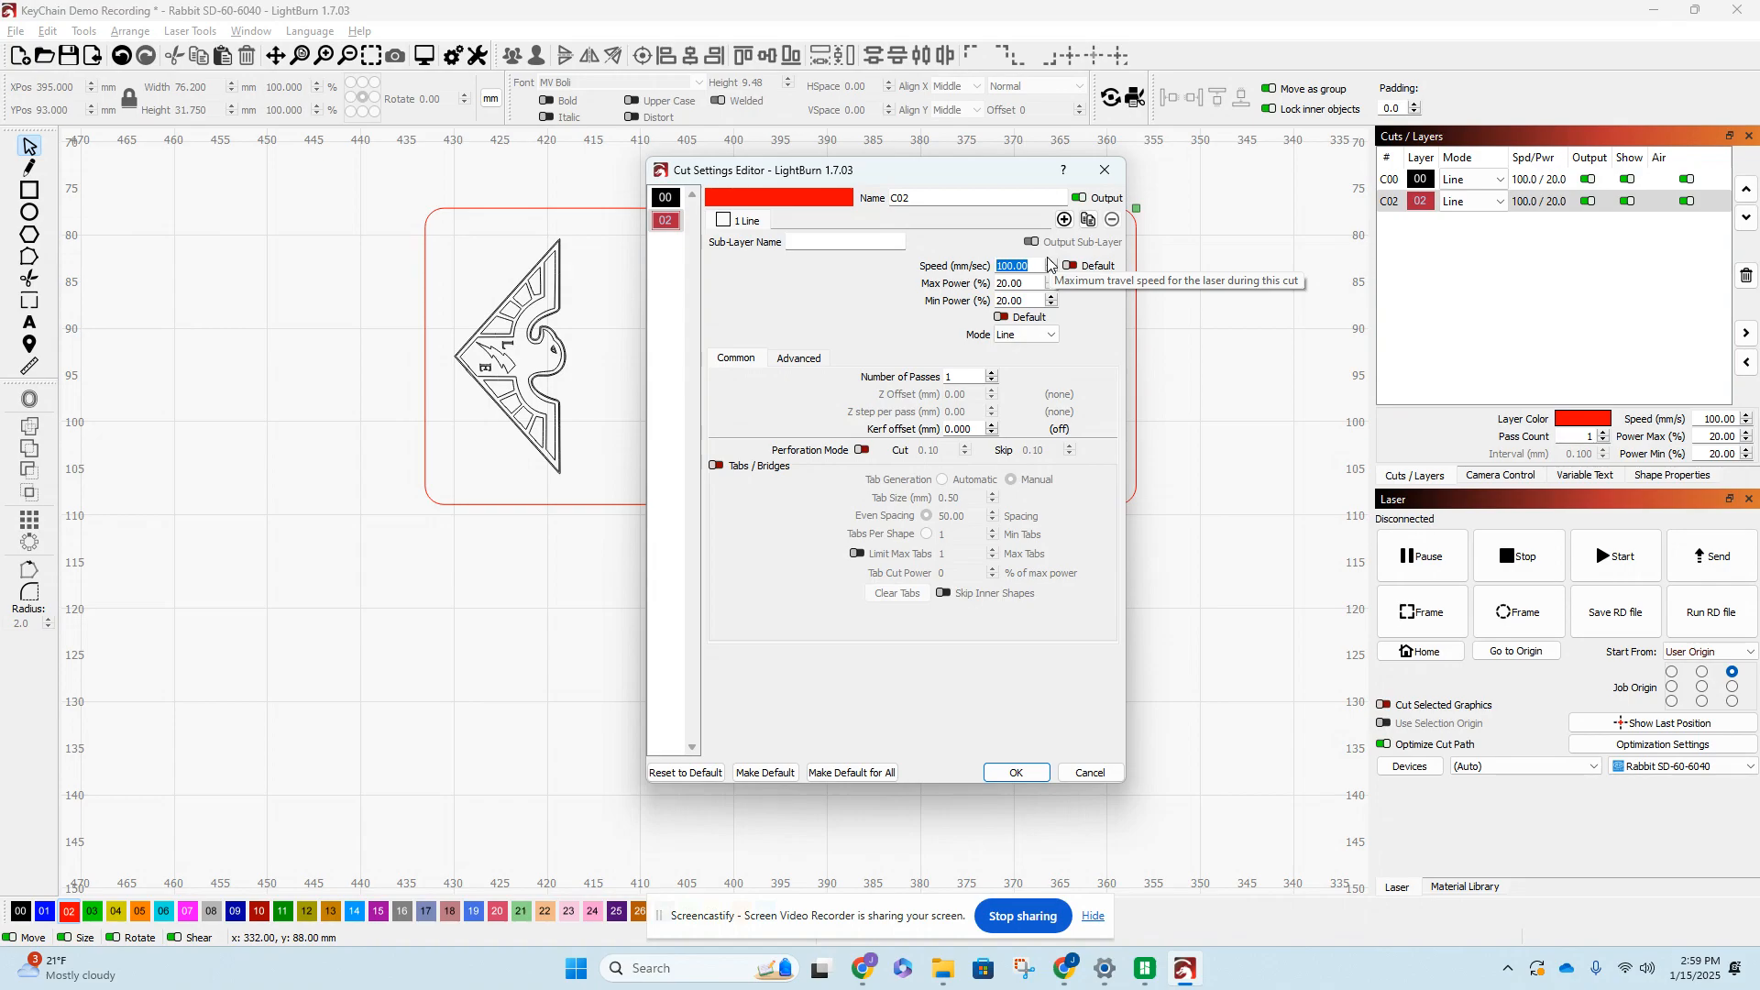
{"action": "type", "text": "20"}
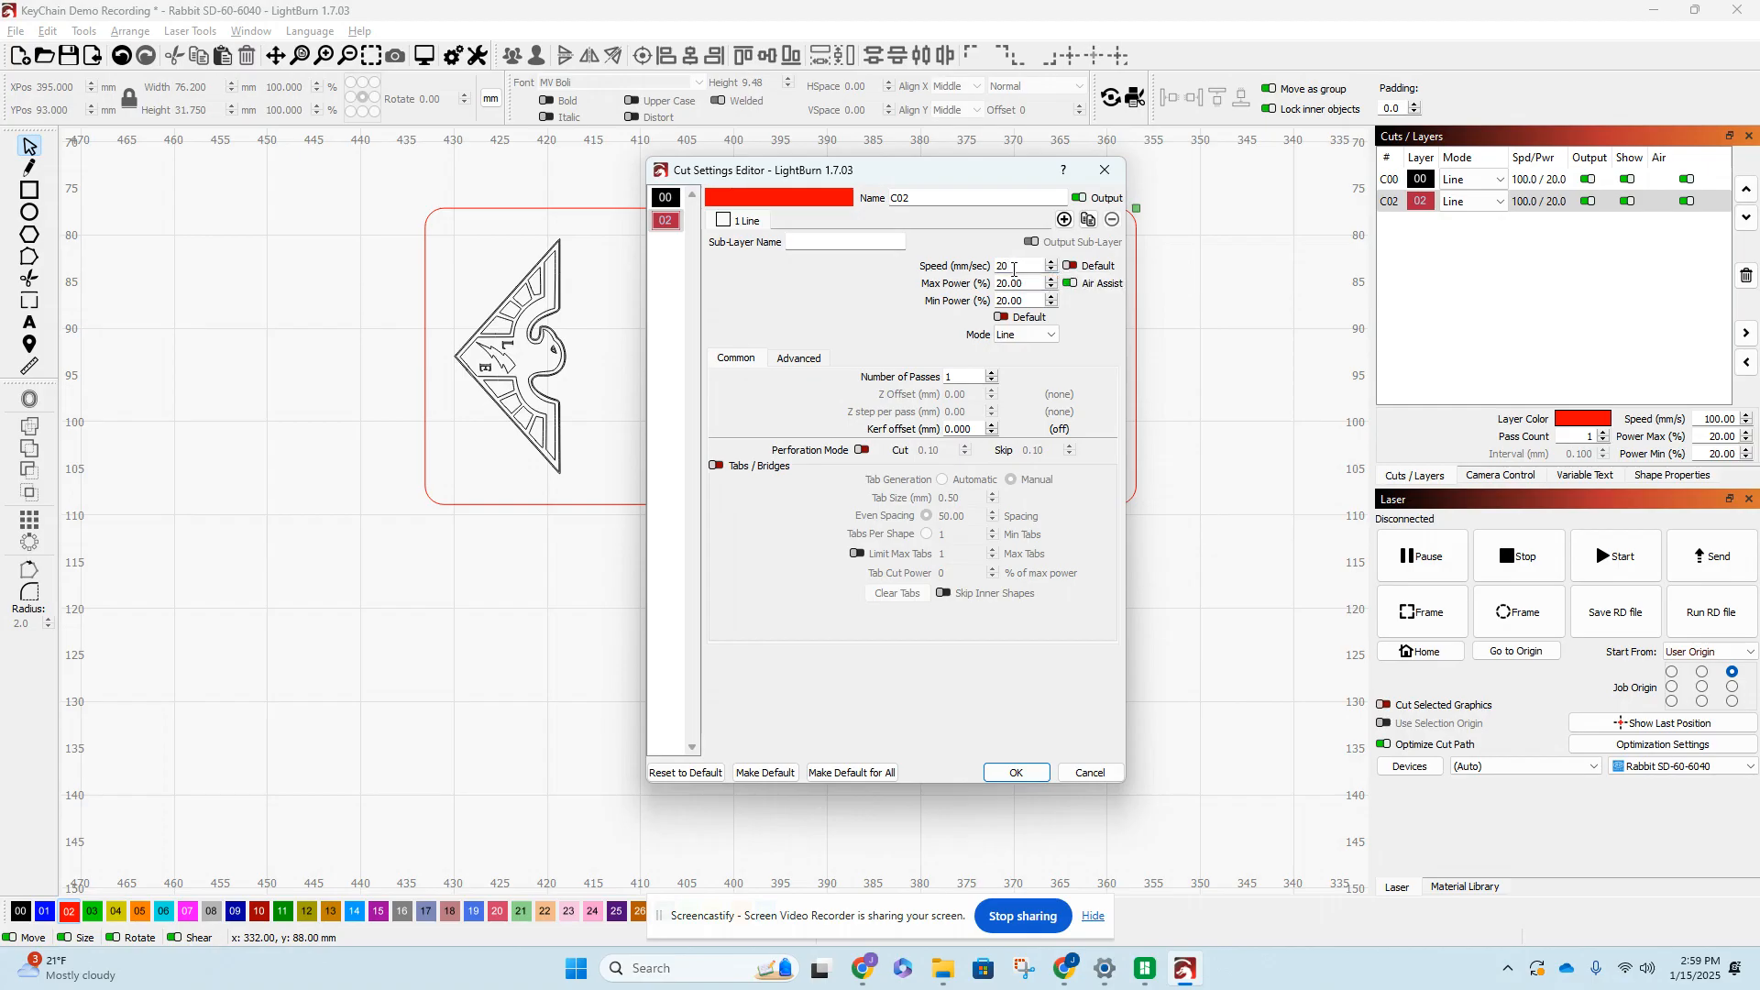
{"action": "double_click", "coordinate": [1018, 265]}
{"action": "key", "text": "Tab"}
{"action": "type", "text": "35"}
{"action": "key", "text": "Tab"}
{"action": "type", "text": "3"}
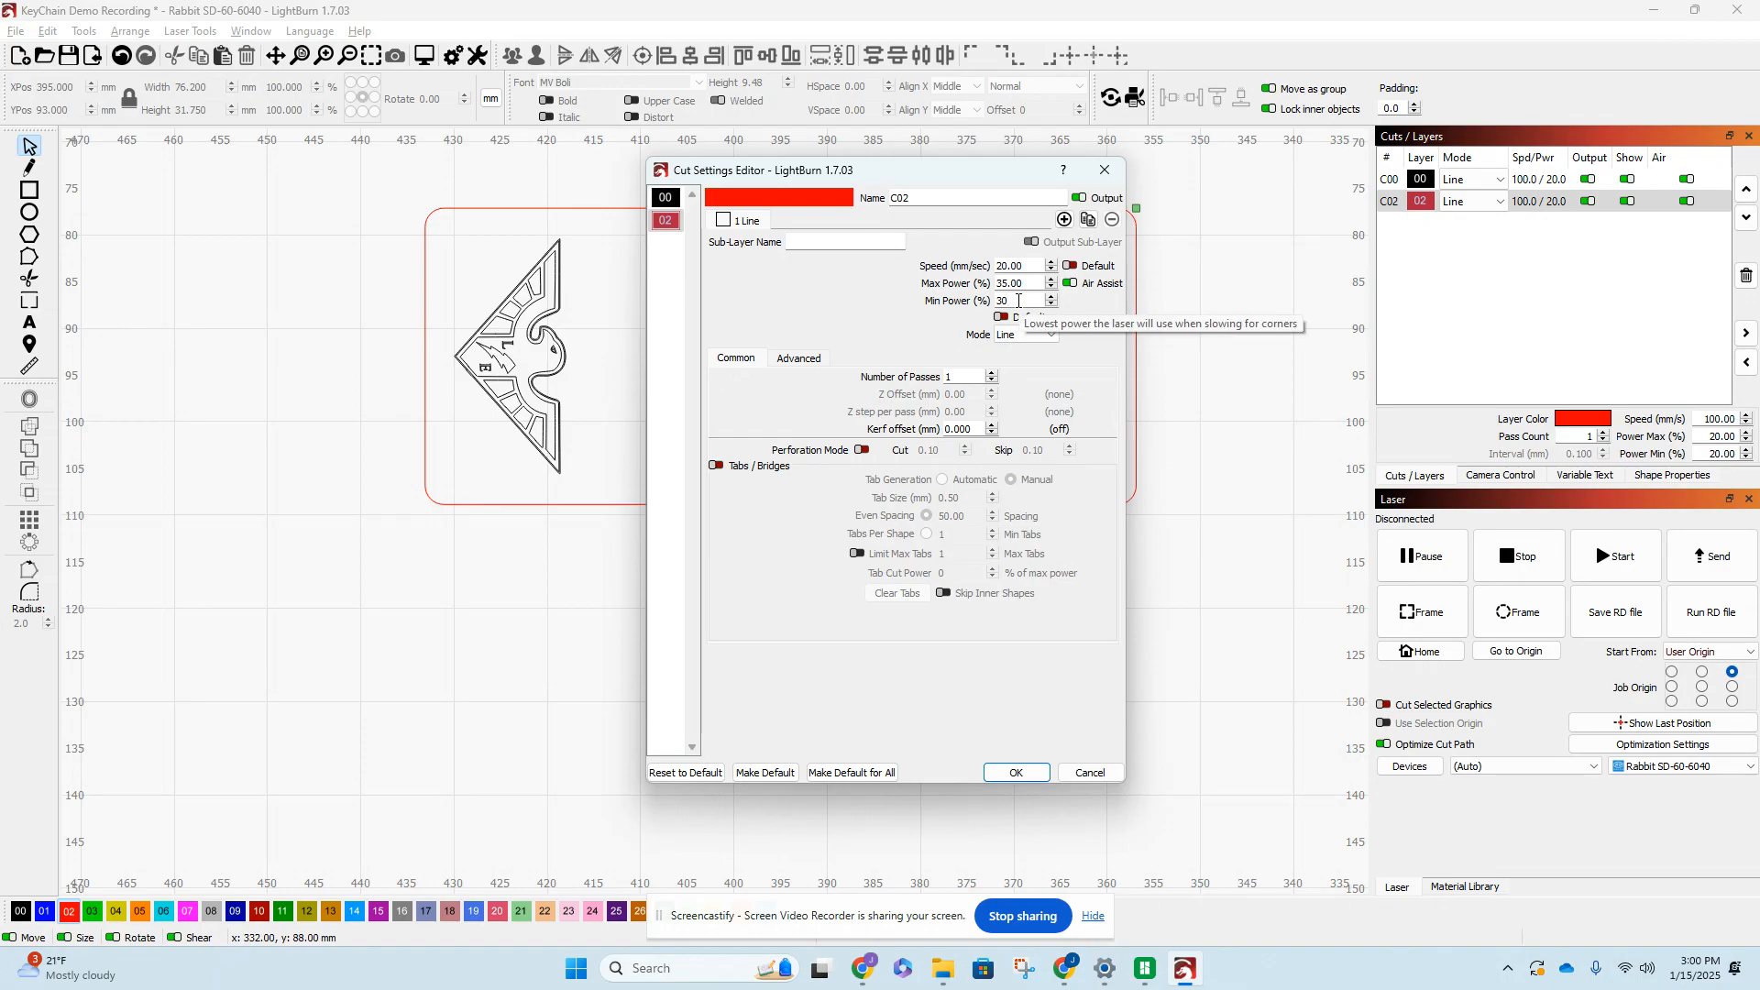
{"action": "left_click", "coordinate": [1017, 773]}
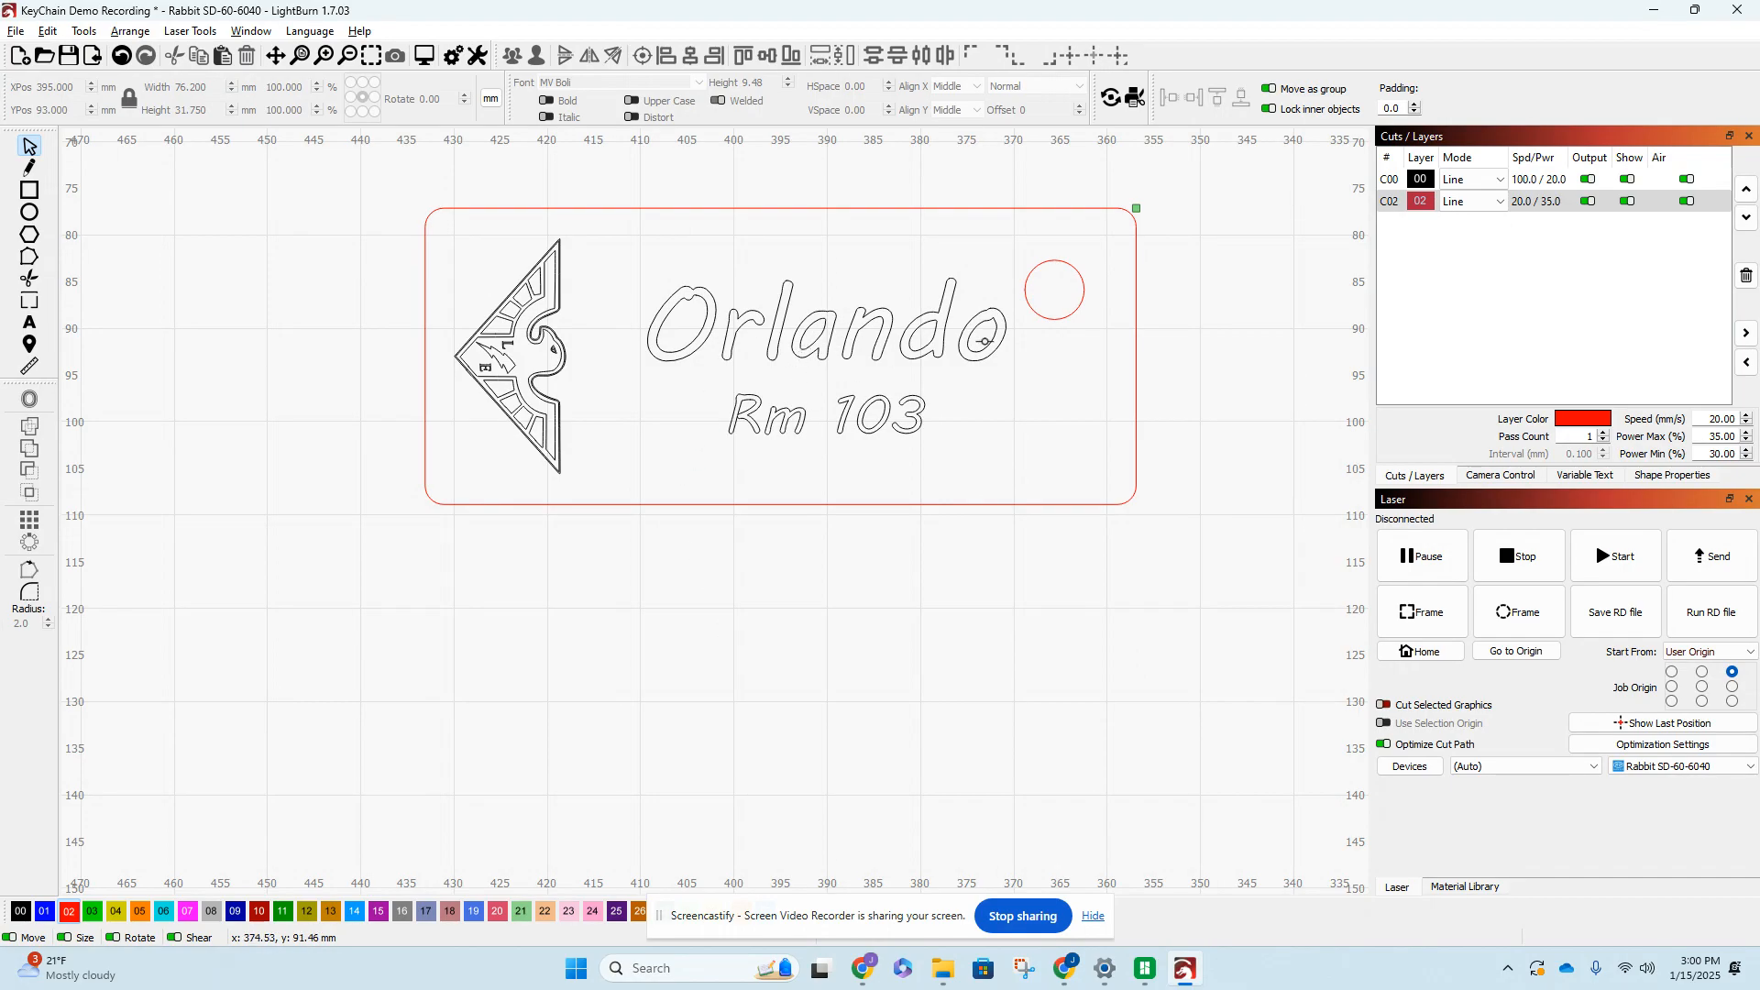
- Set the black 00 layer's max power to 12% and min power to 8%
{"action": "double_click", "coordinate": [1529, 190]}
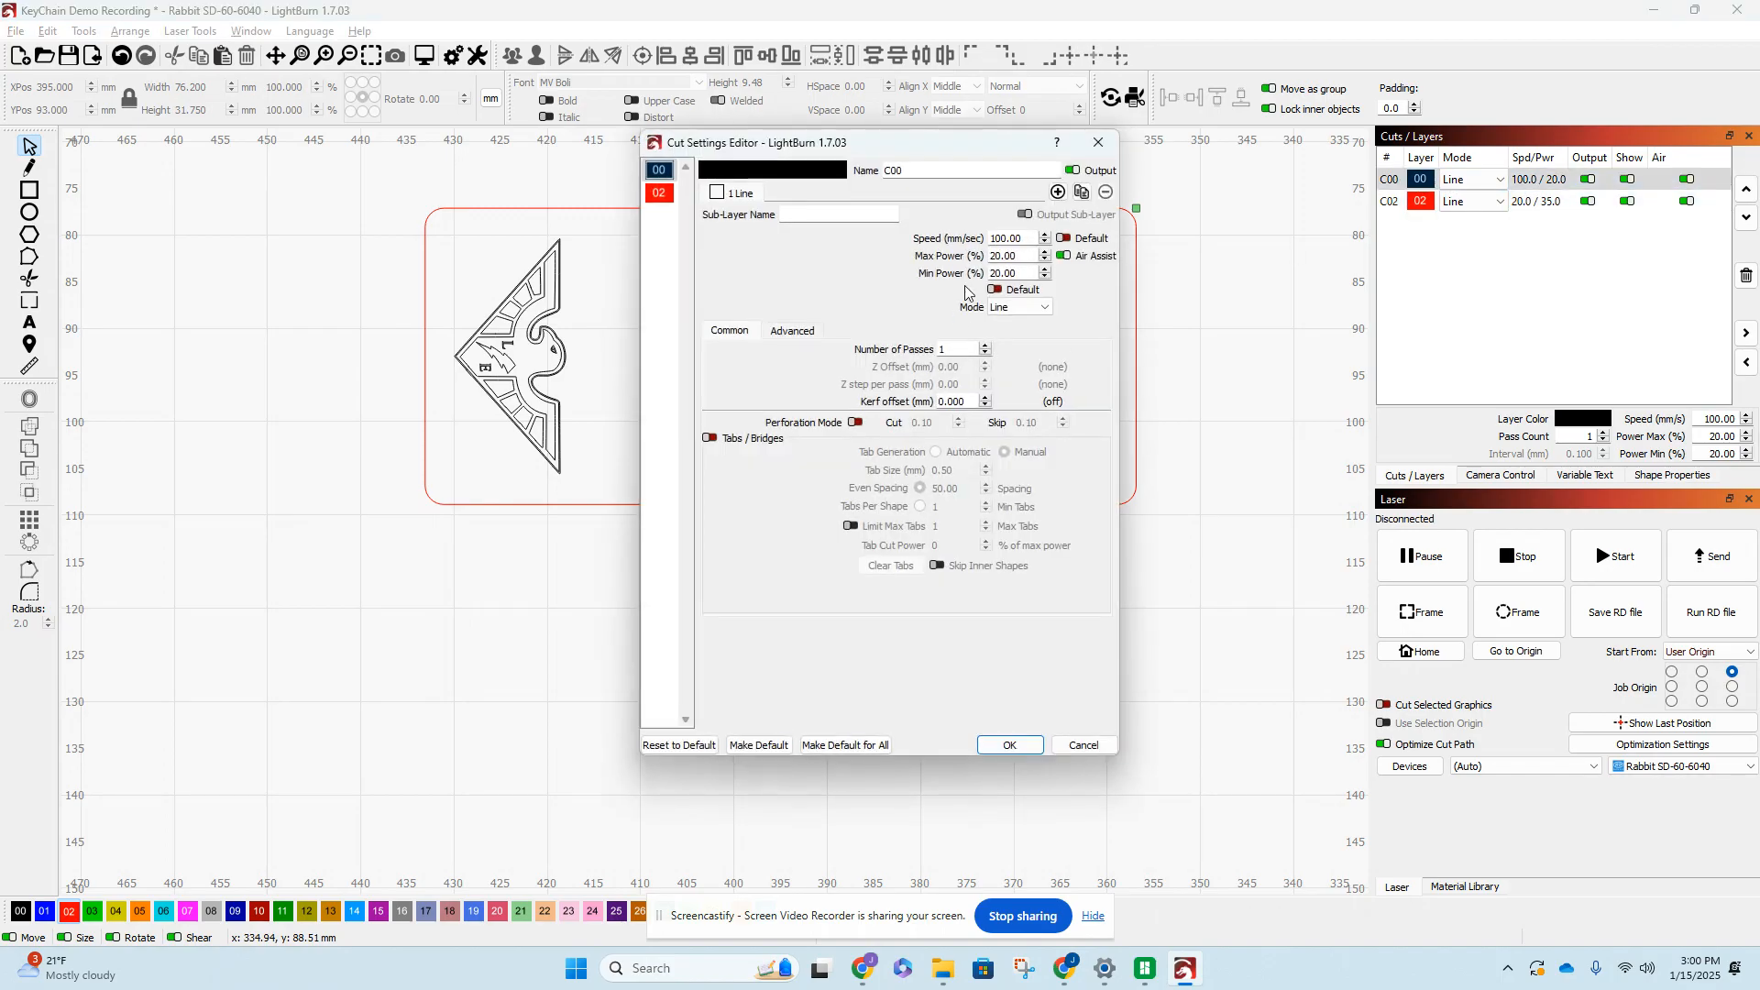
{"action": "left_click_drag", "start_coordinate": [1012, 260], "coordinate": [943, 259]}
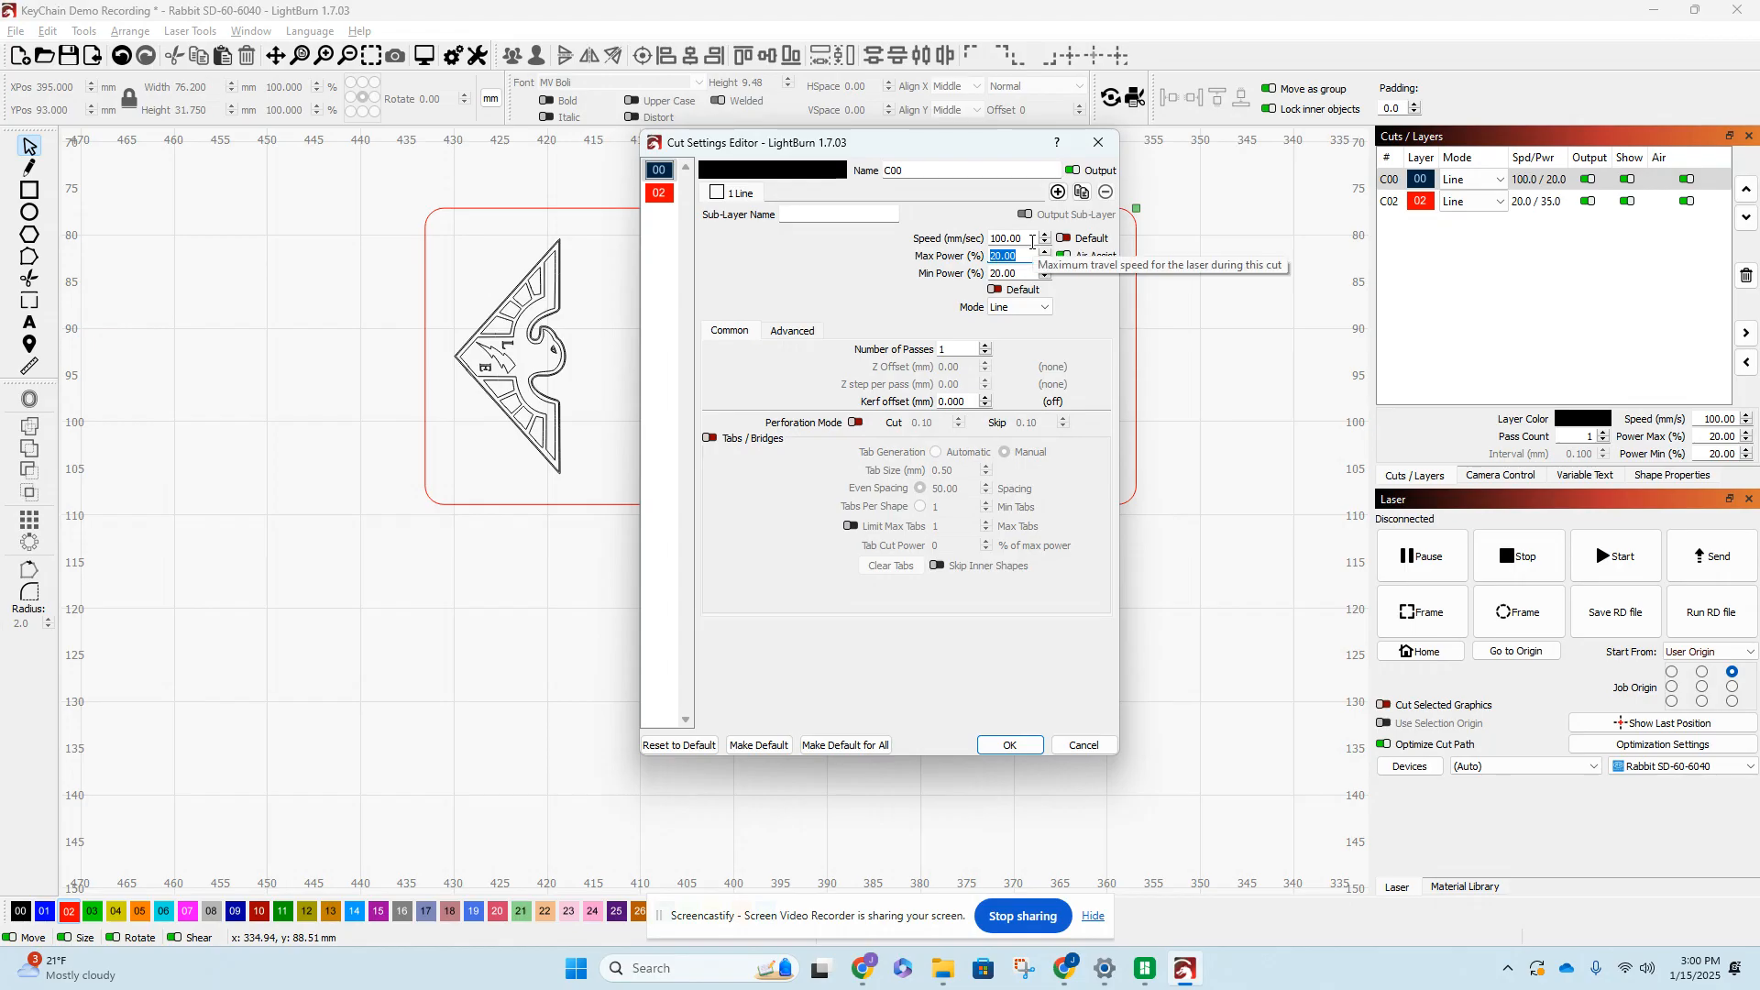
{"action": "type", "text": "12"}
{"action": "key", "text": "Tab"}
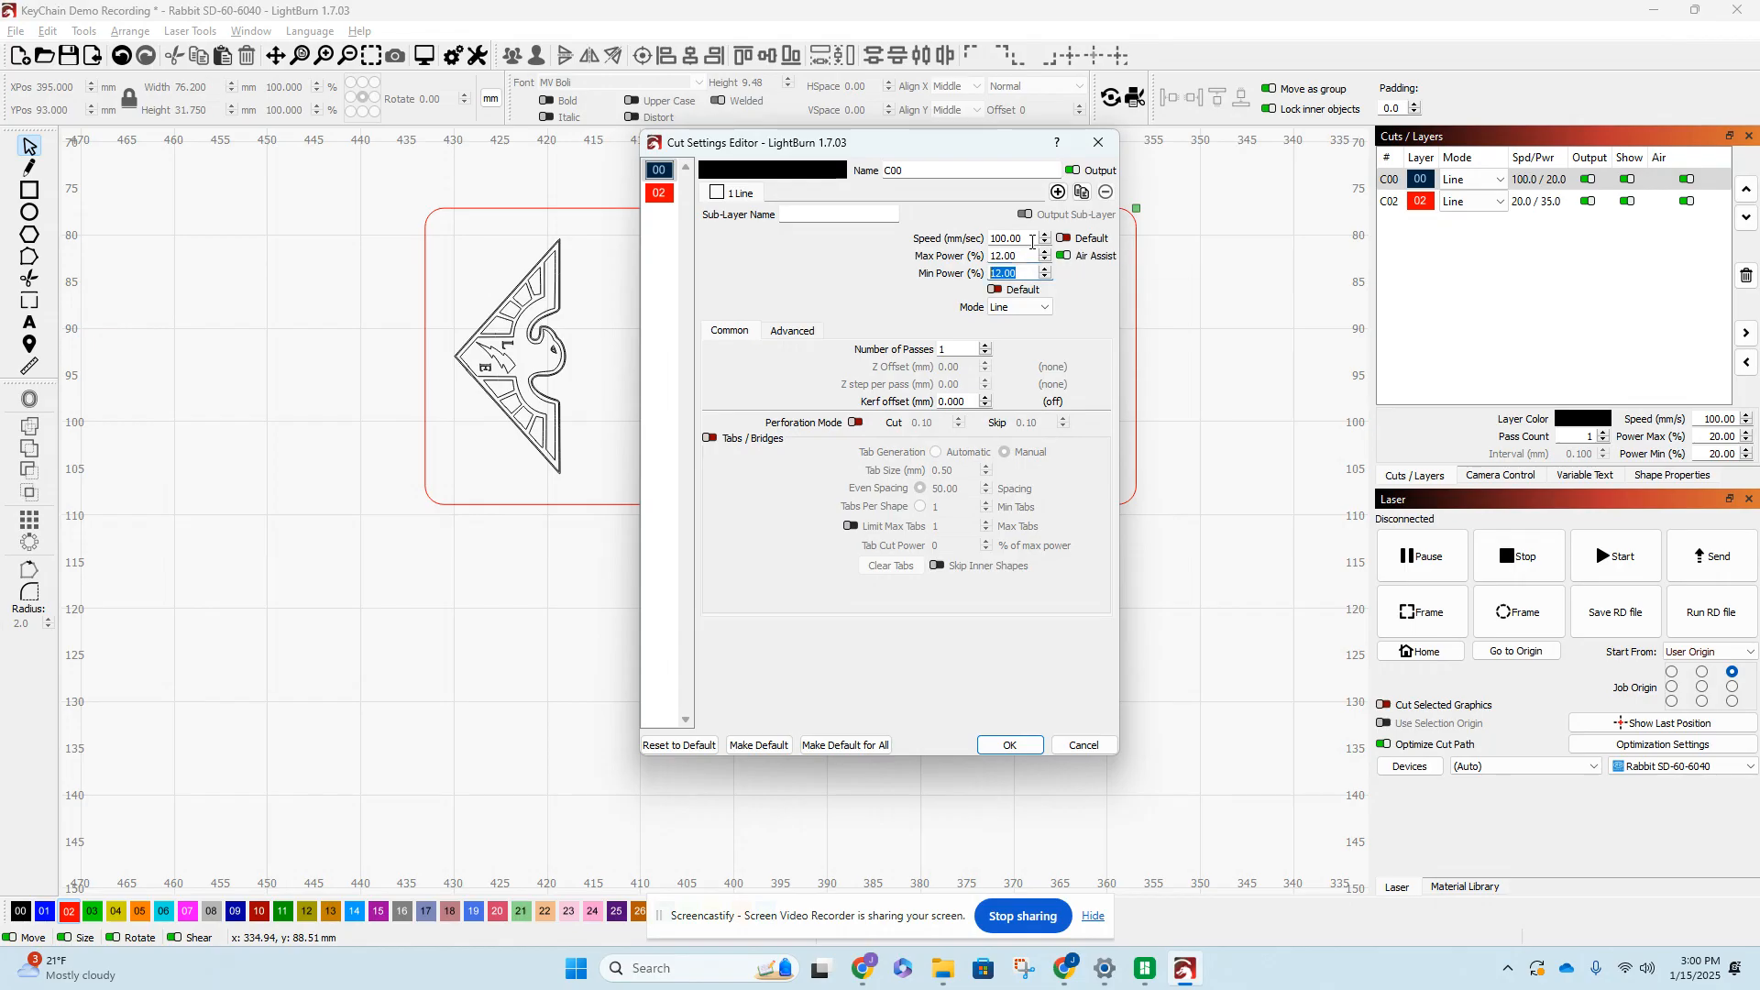
{"action": "type", "text": "8"}
{"action": "key", "text": "Tab"}
{"action": "left_click", "coordinate": [1037, 738]}
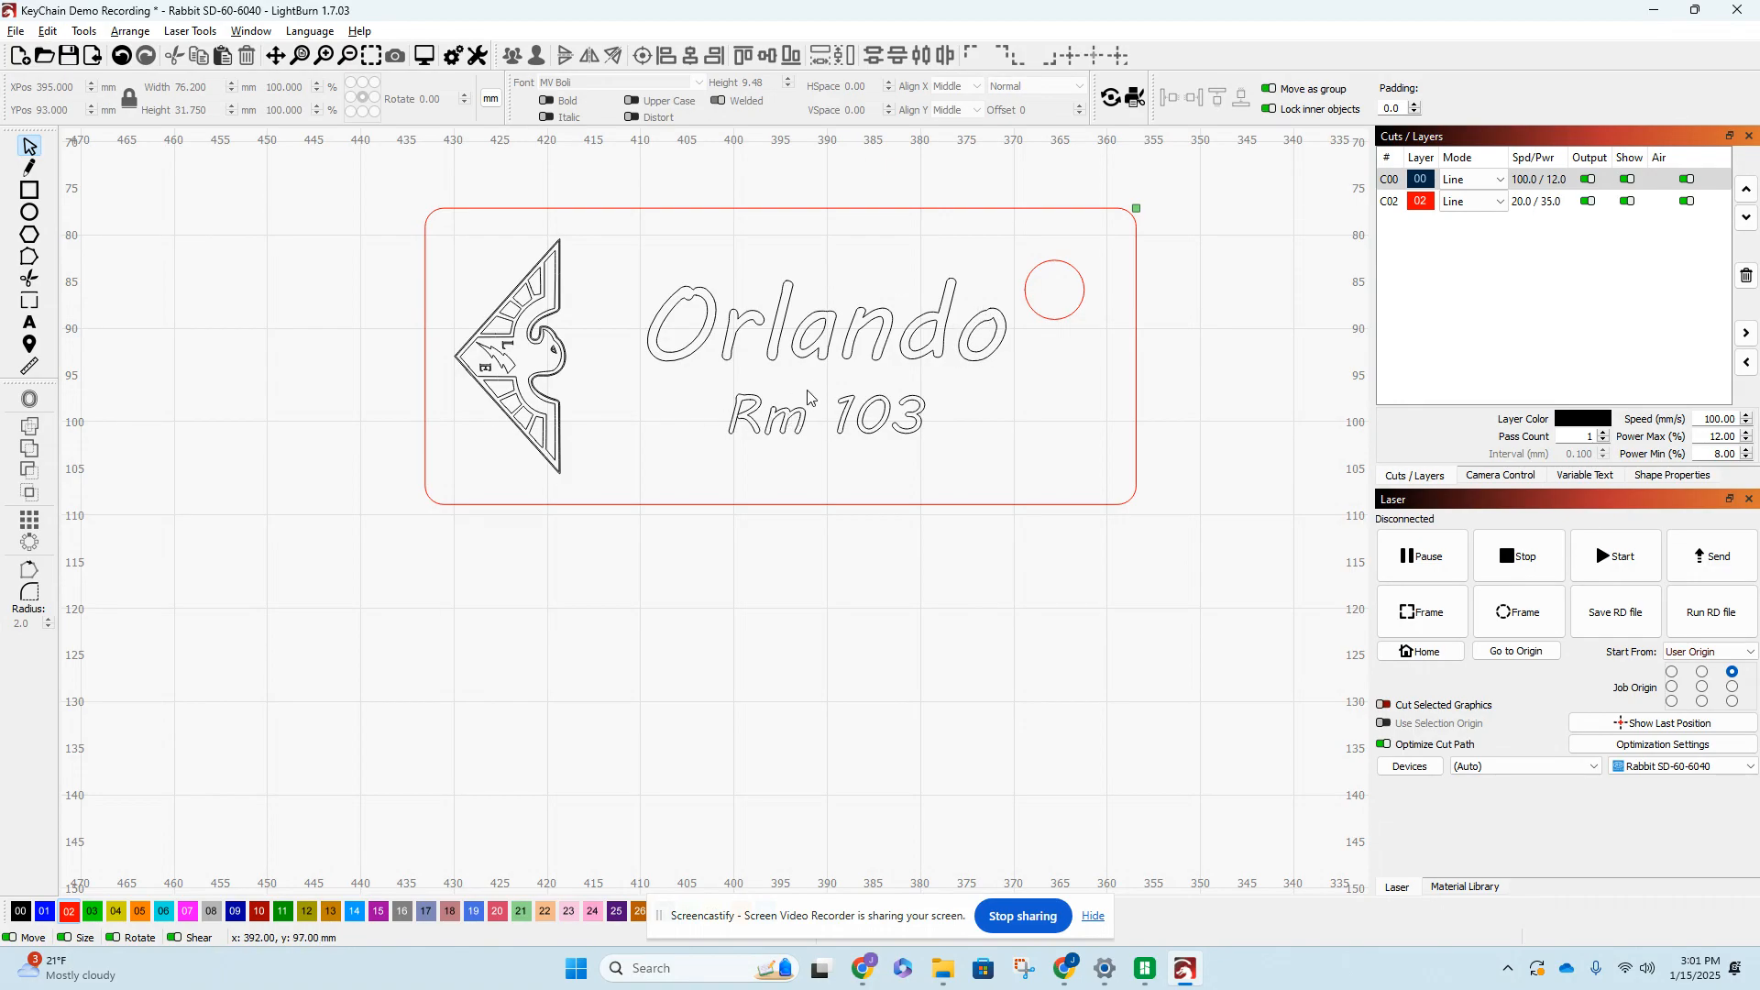
- Preview the laser job and play the cut simulation at several slower speeds, examining the cutting order and the hawk logo up close
{"action": "left_click", "coordinate": [424, 56]}
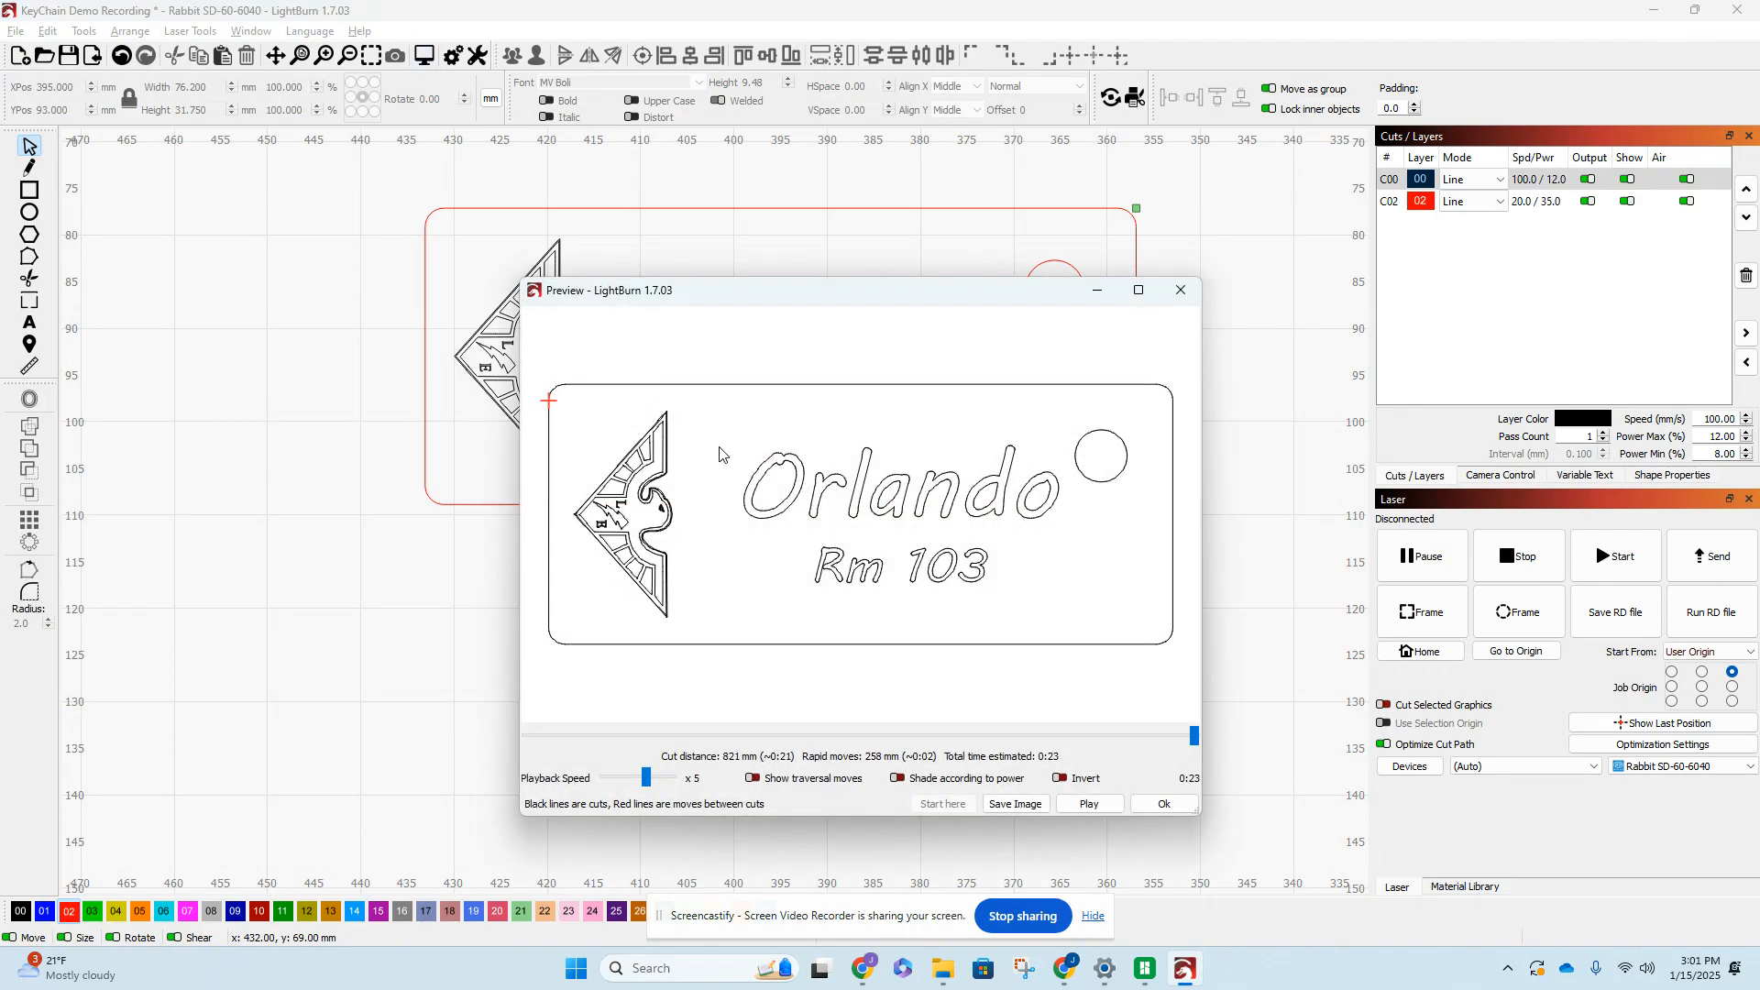
{"action": "left_click", "coordinate": [1100, 804]}
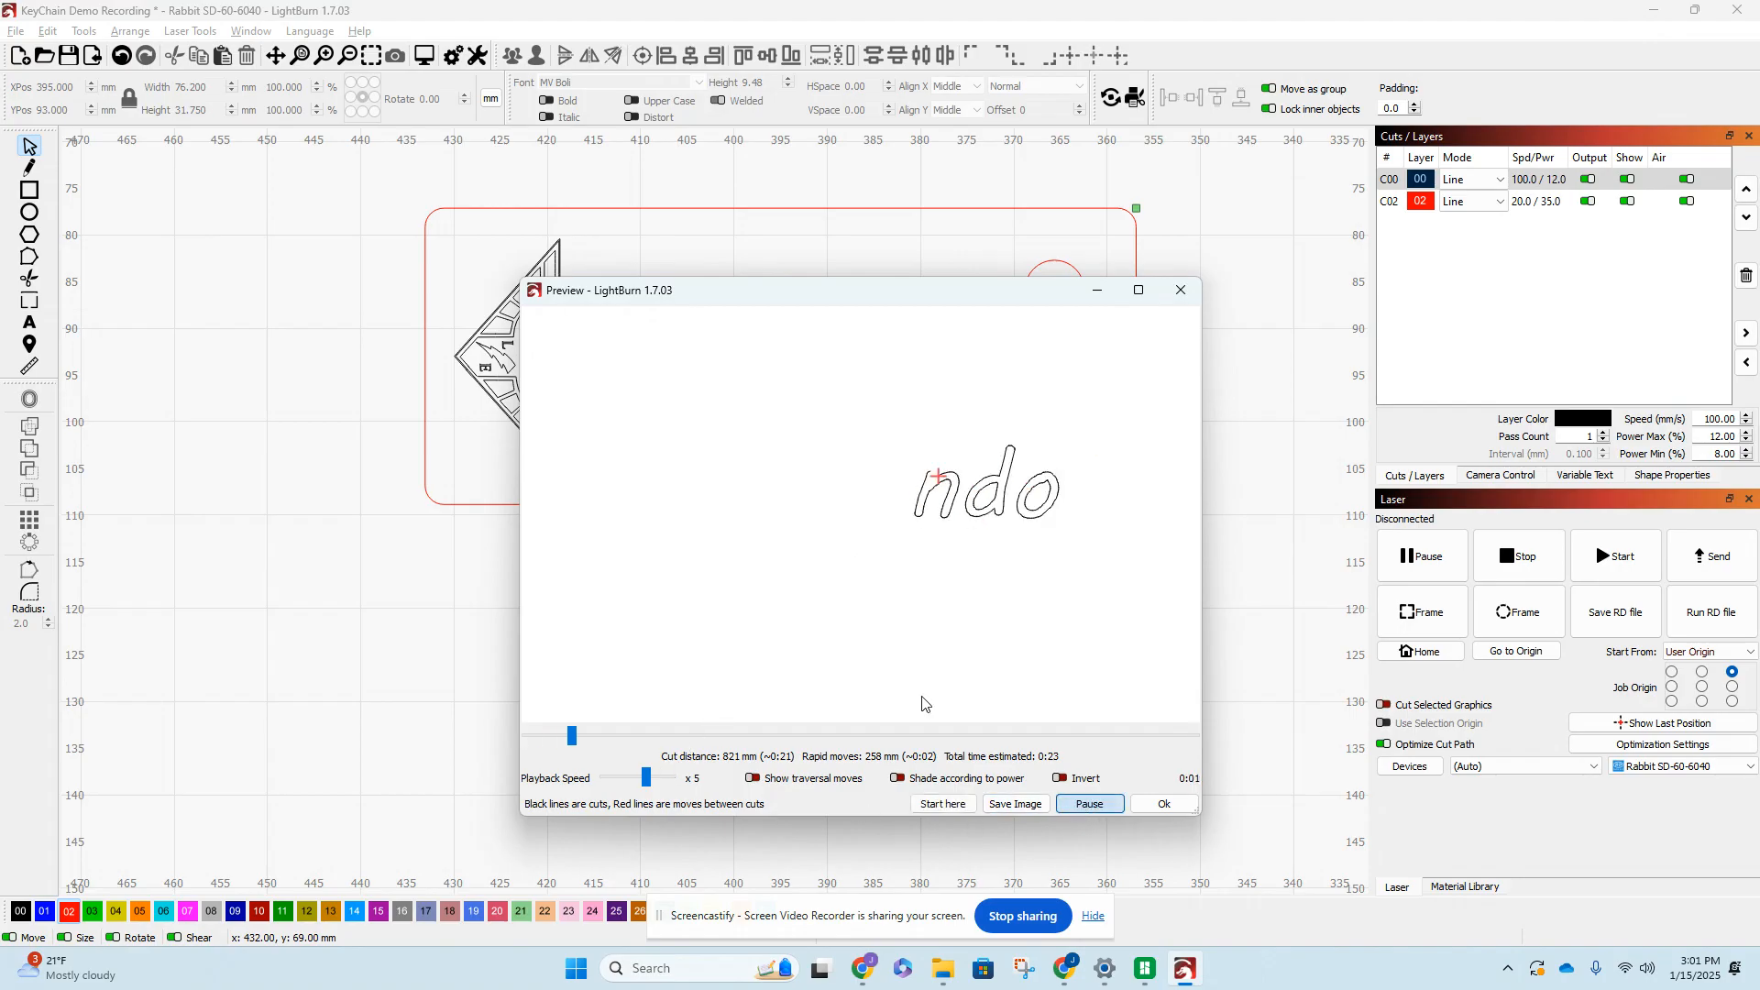
{"action": "left_click_drag", "start_coordinate": [646, 778], "coordinate": [622, 781]}
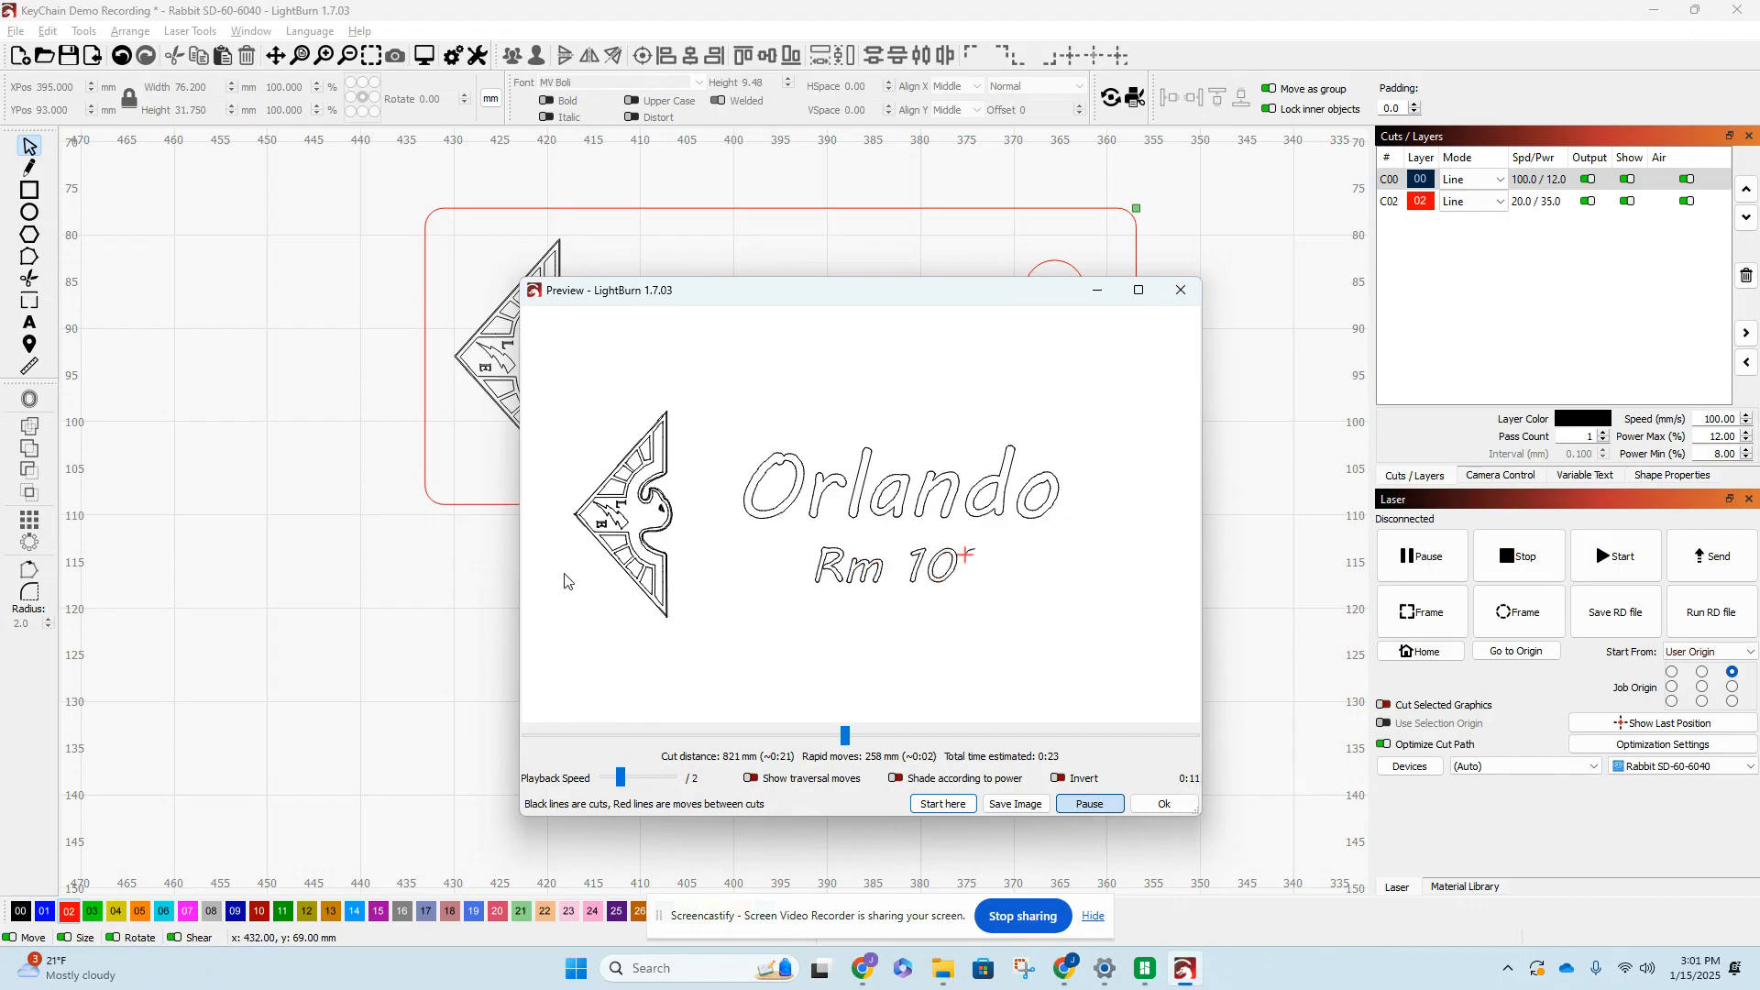
{"action": "left_click_drag", "start_coordinate": [619, 781], "coordinate": [613, 781]}
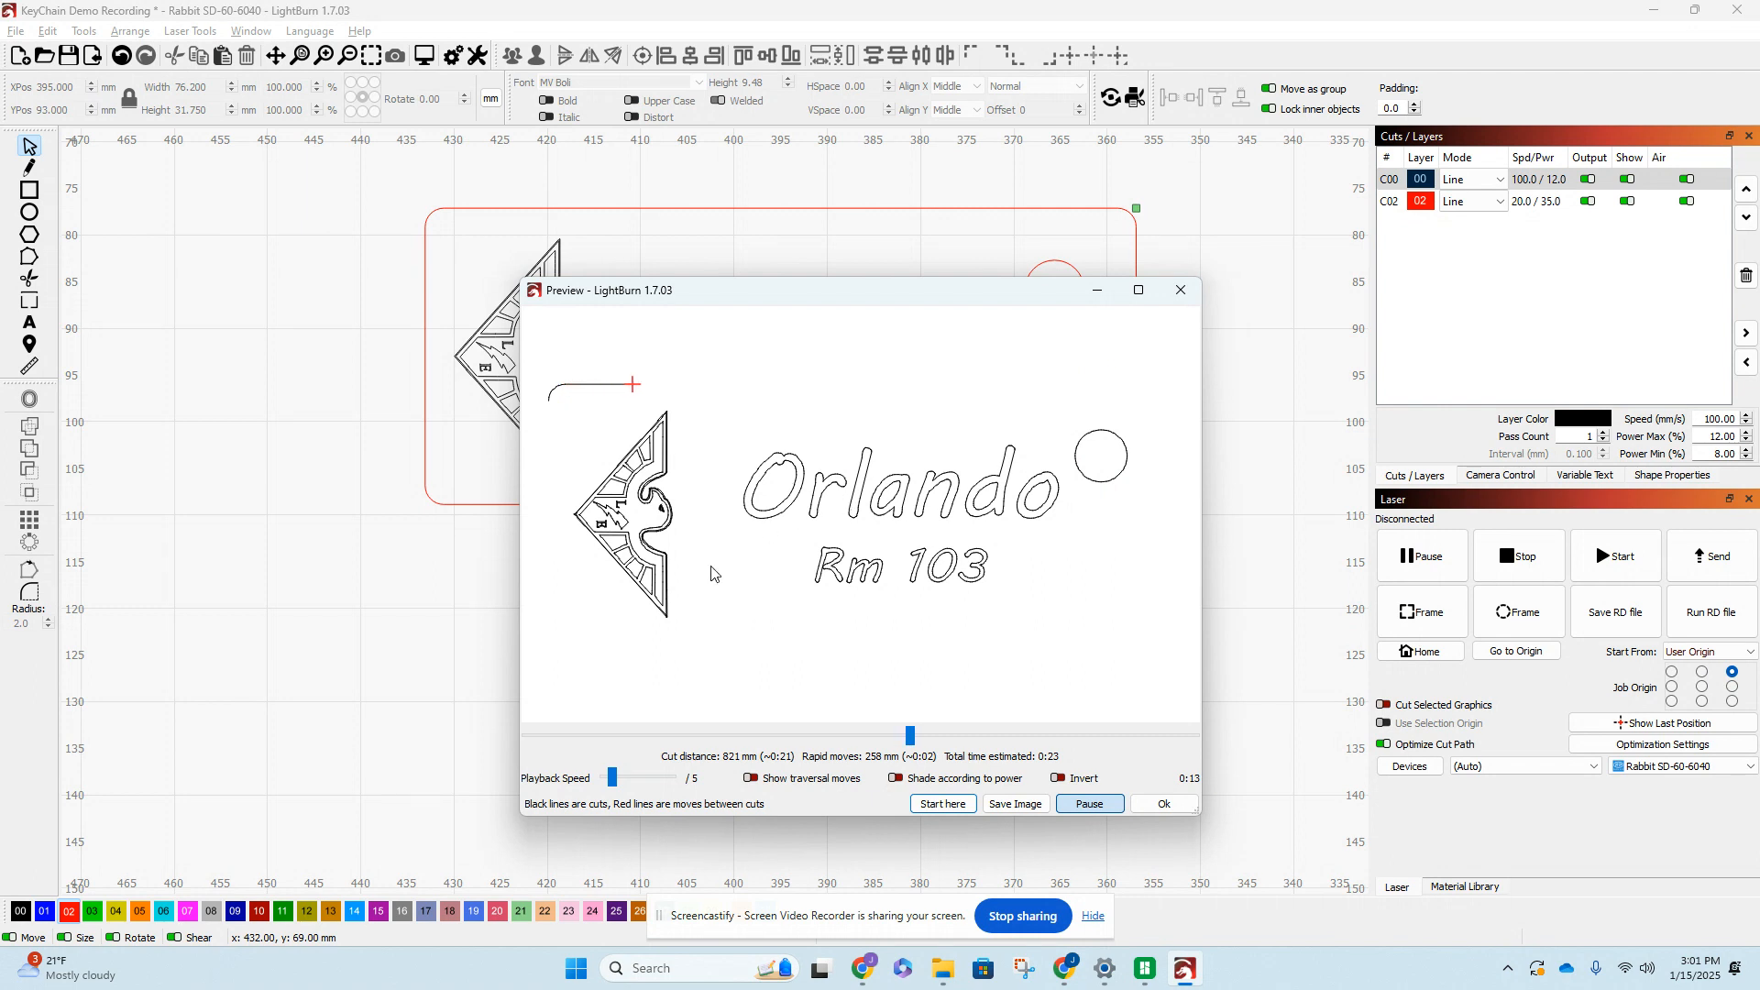
{"action": "left_click_drag", "start_coordinate": [613, 778], "coordinate": [621, 778]}
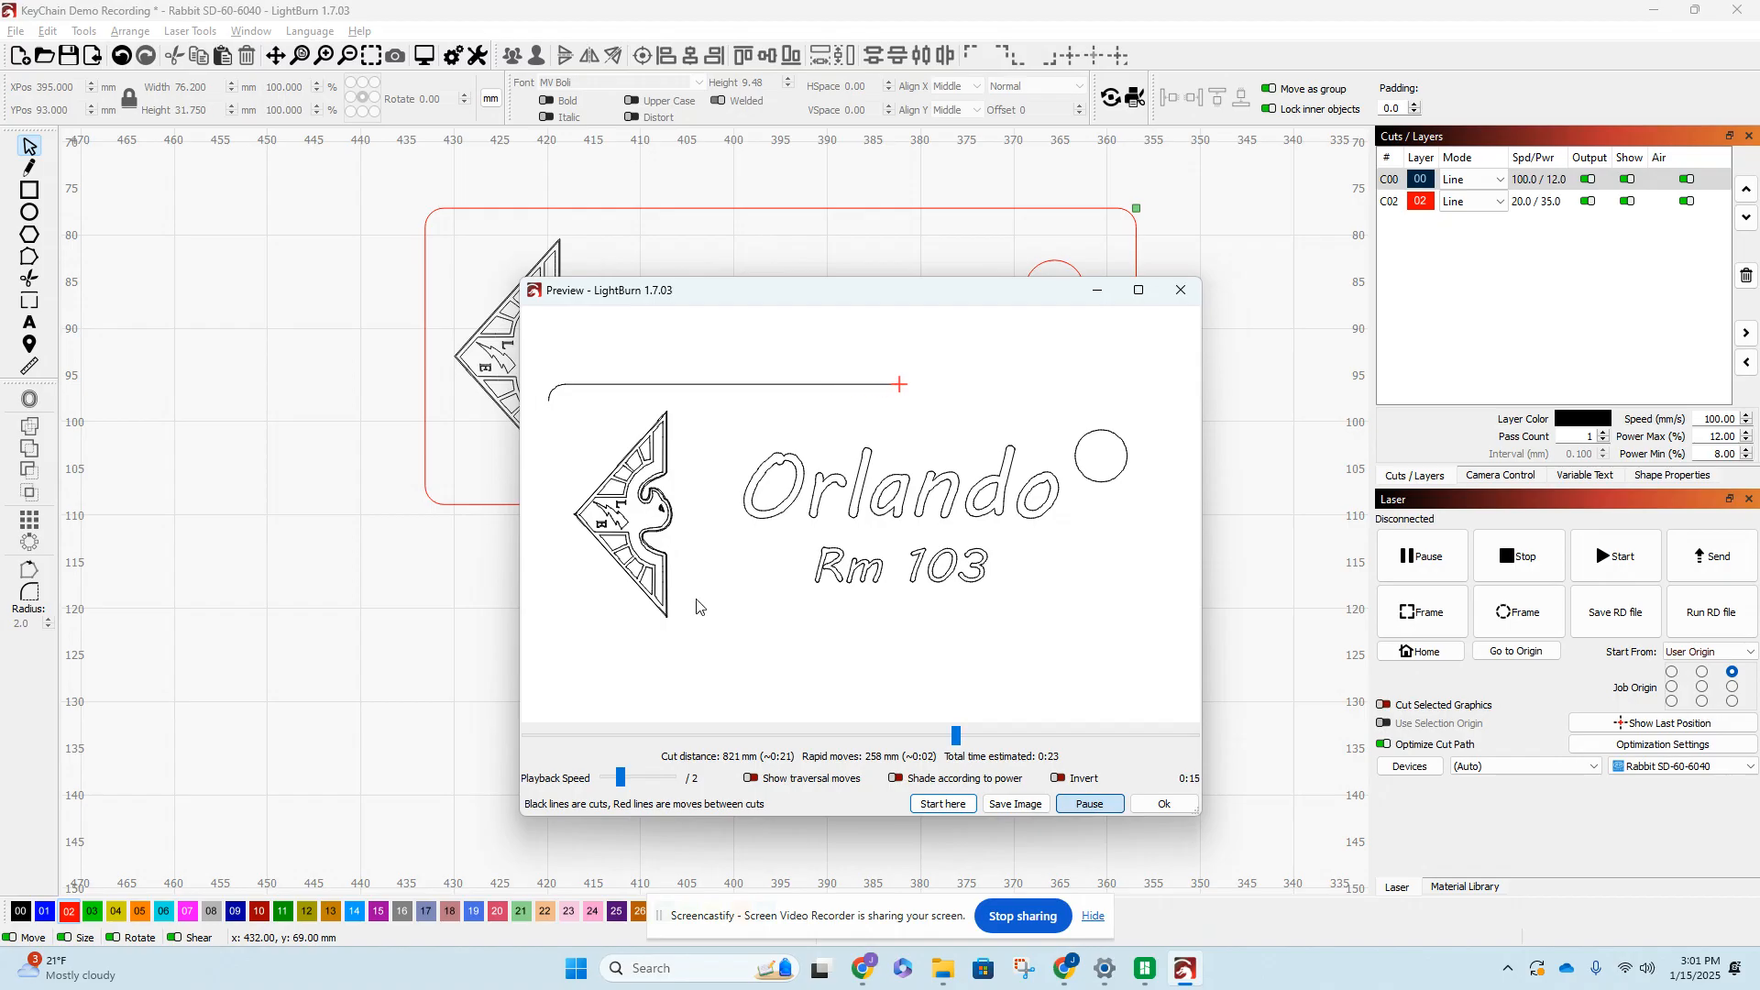
{"action": "left_click_drag", "start_coordinate": [621, 778], "coordinate": [630, 777]}
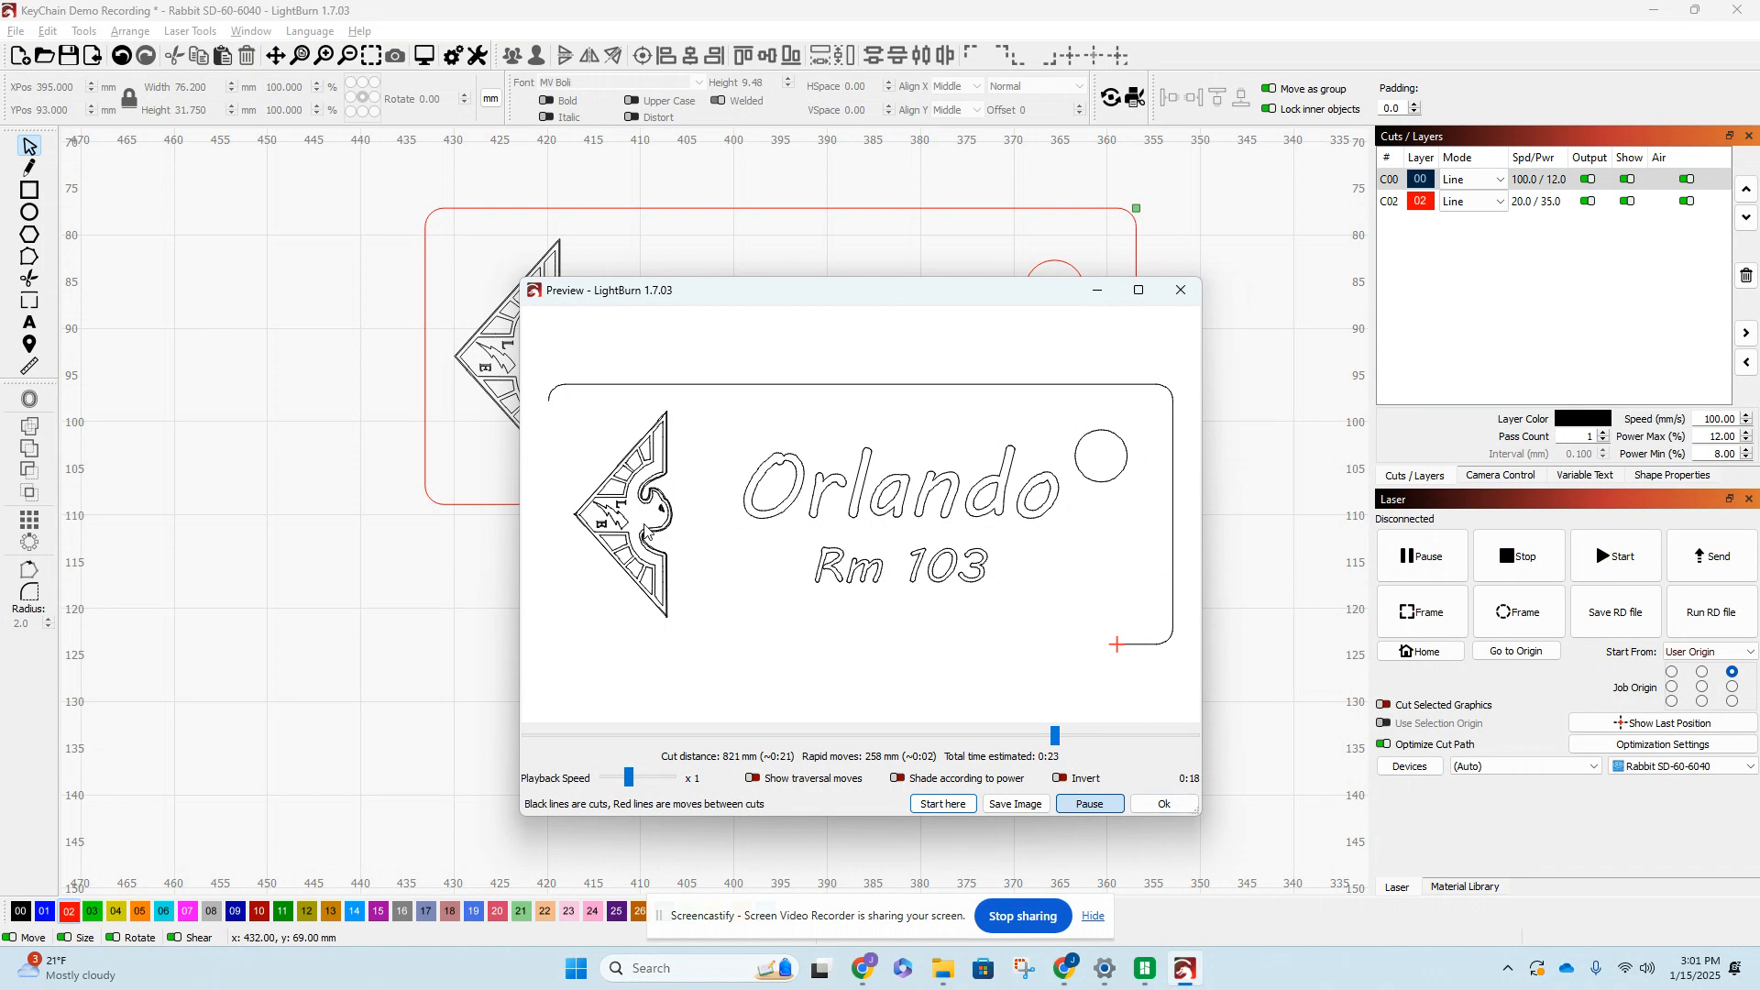
{"action": "scroll", "coordinate": [718, 486], "scroll_direction": "up", "scroll_amount": 5}
{"action": "scroll", "coordinate": [718, 487], "scroll_direction": "down", "scroll_amount": 4}
{"action": "scroll", "coordinate": [752, 514], "scroll_direction": "up", "scroll_amount": 3}
{"action": "scroll", "coordinate": [789, 536], "scroll_direction": "down", "scroll_amount": 4}
{"action": "scroll", "coordinate": [798, 541], "scroll_direction": "down", "scroll_amount": 2}
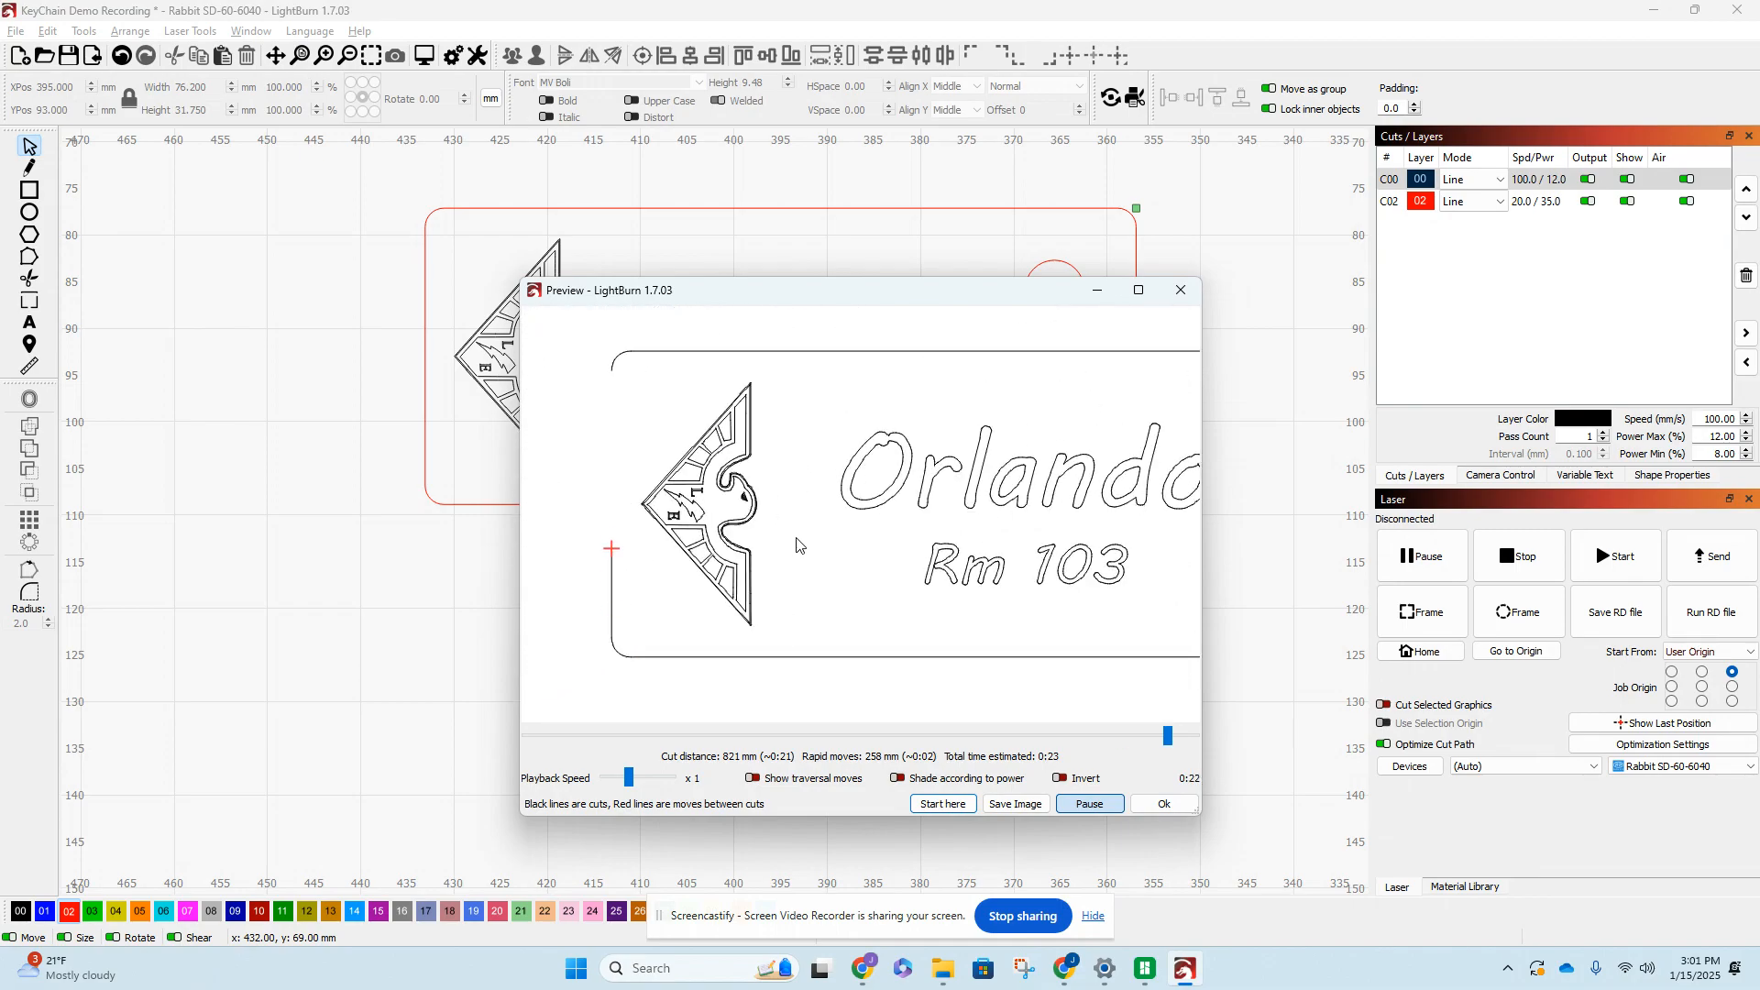
- Examine the lettering inside the hawk logo up close in the preview, and close the preview
{"action": "scroll", "coordinate": [660, 417], "scroll_direction": "up", "scroll_amount": 4}
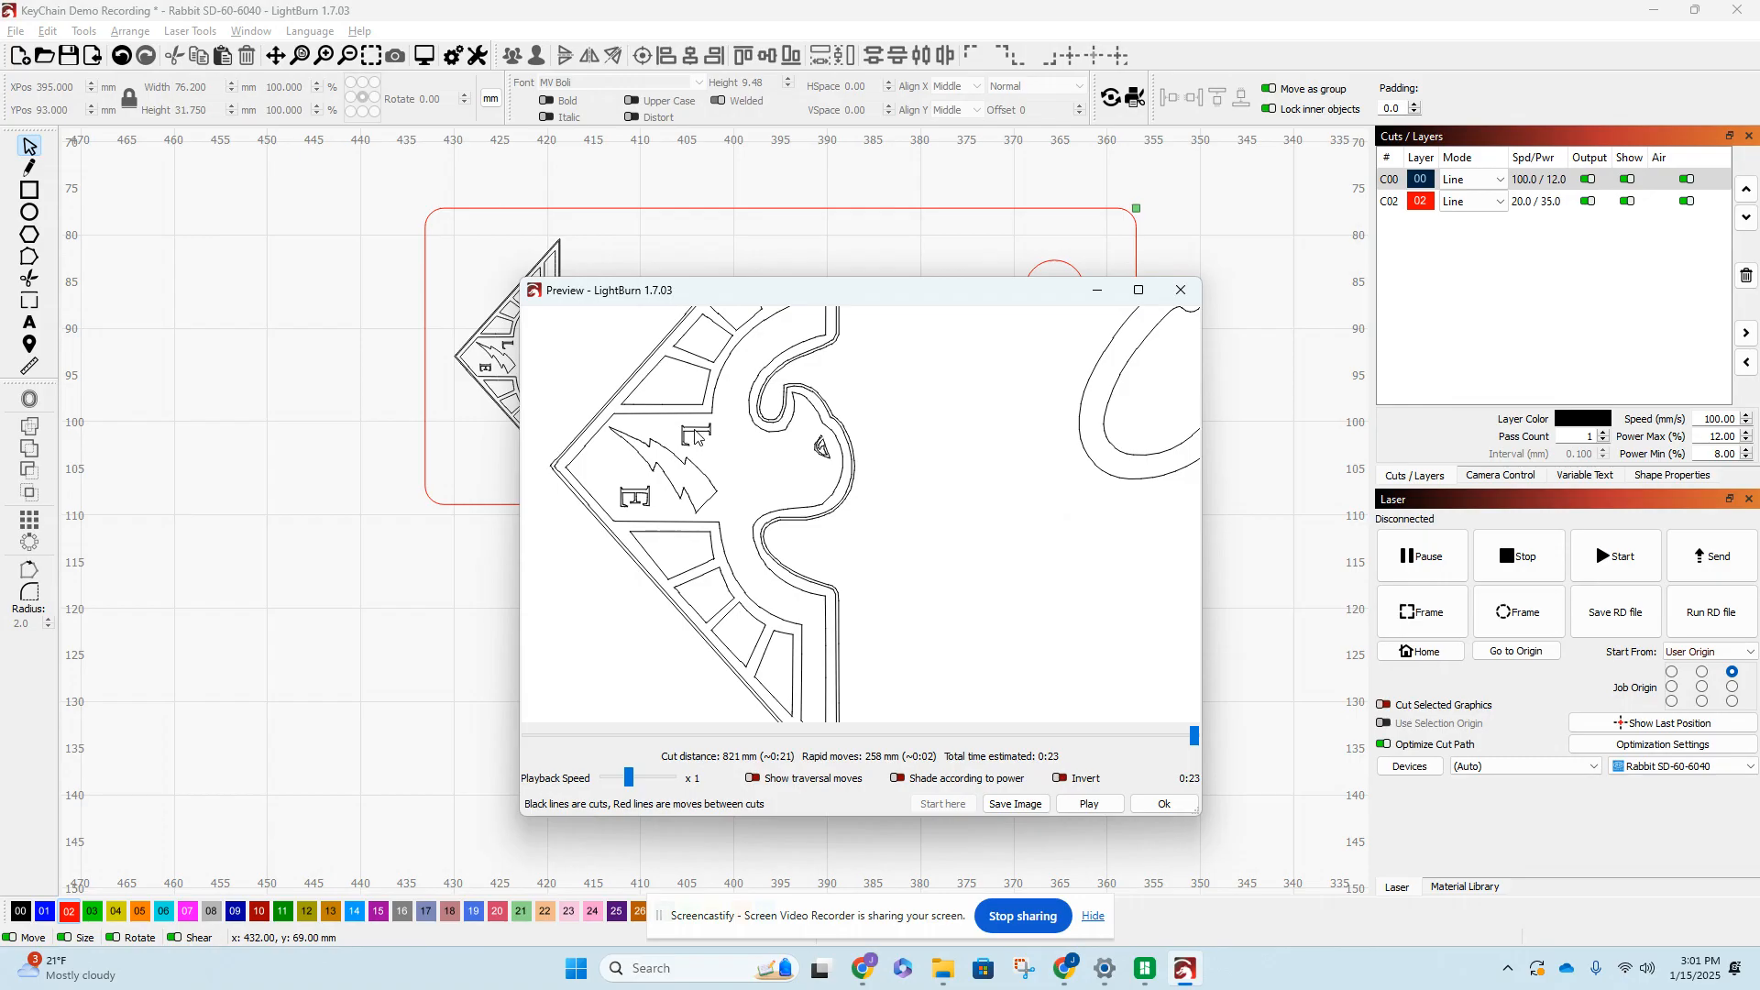
{"action": "scroll", "coordinate": [701, 445], "scroll_direction": "down", "scroll_amount": 4}
{"action": "left_click", "coordinate": [1147, 811]}
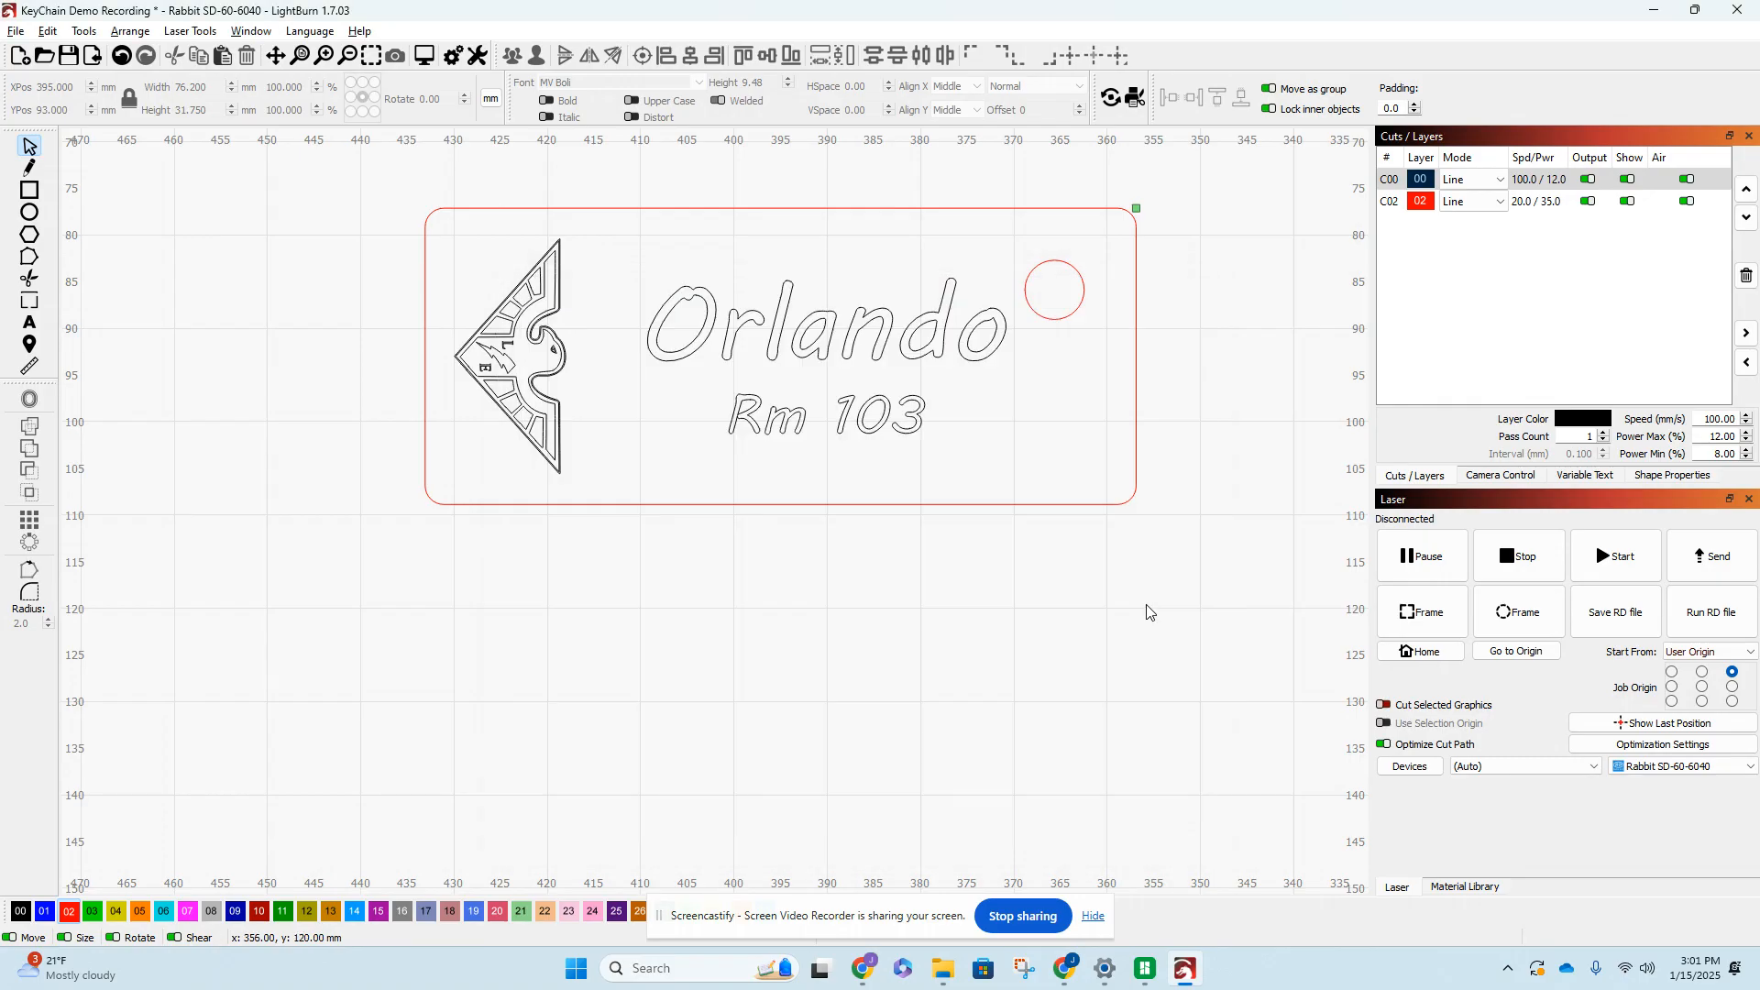
- Assign the whole hawk logo to the blue 01 layer and set that layer's mode to Fill
{"action": "scroll", "coordinate": [526, 272], "scroll_direction": "up", "scroll_amount": 2}
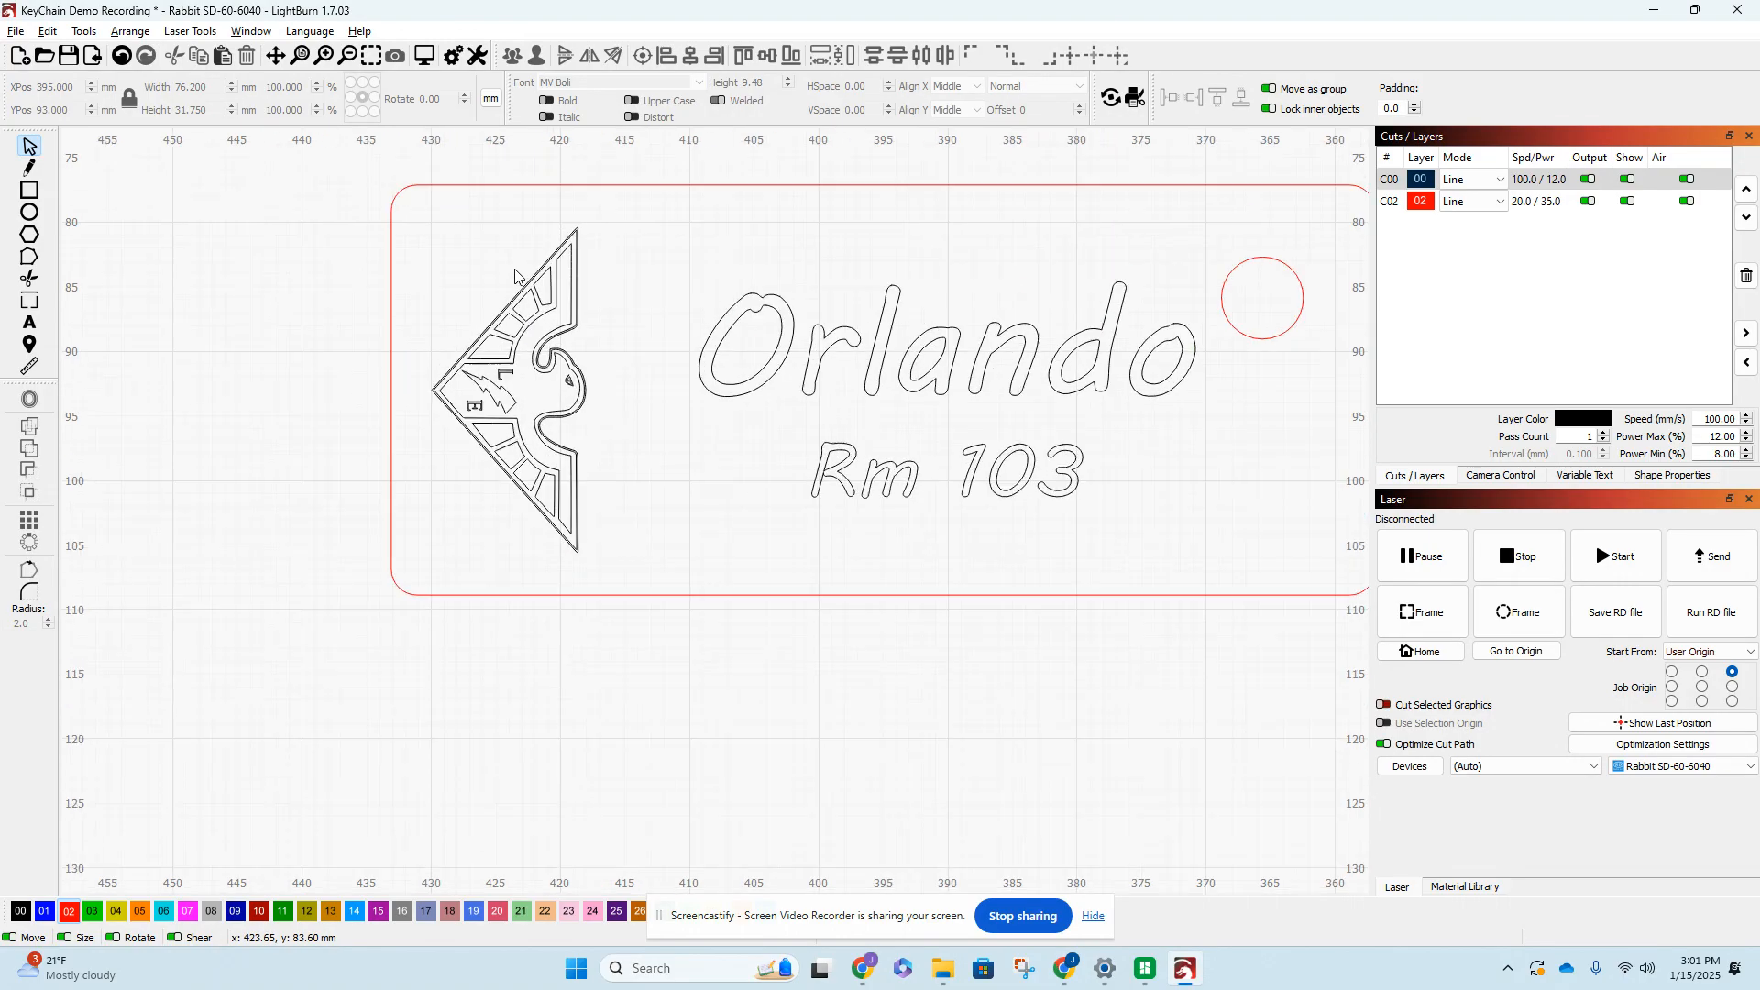
{"action": "left_click_drag", "start_coordinate": [410, 201], "coordinate": [652, 577]}
{"action": "left_click", "coordinate": [45, 913]}
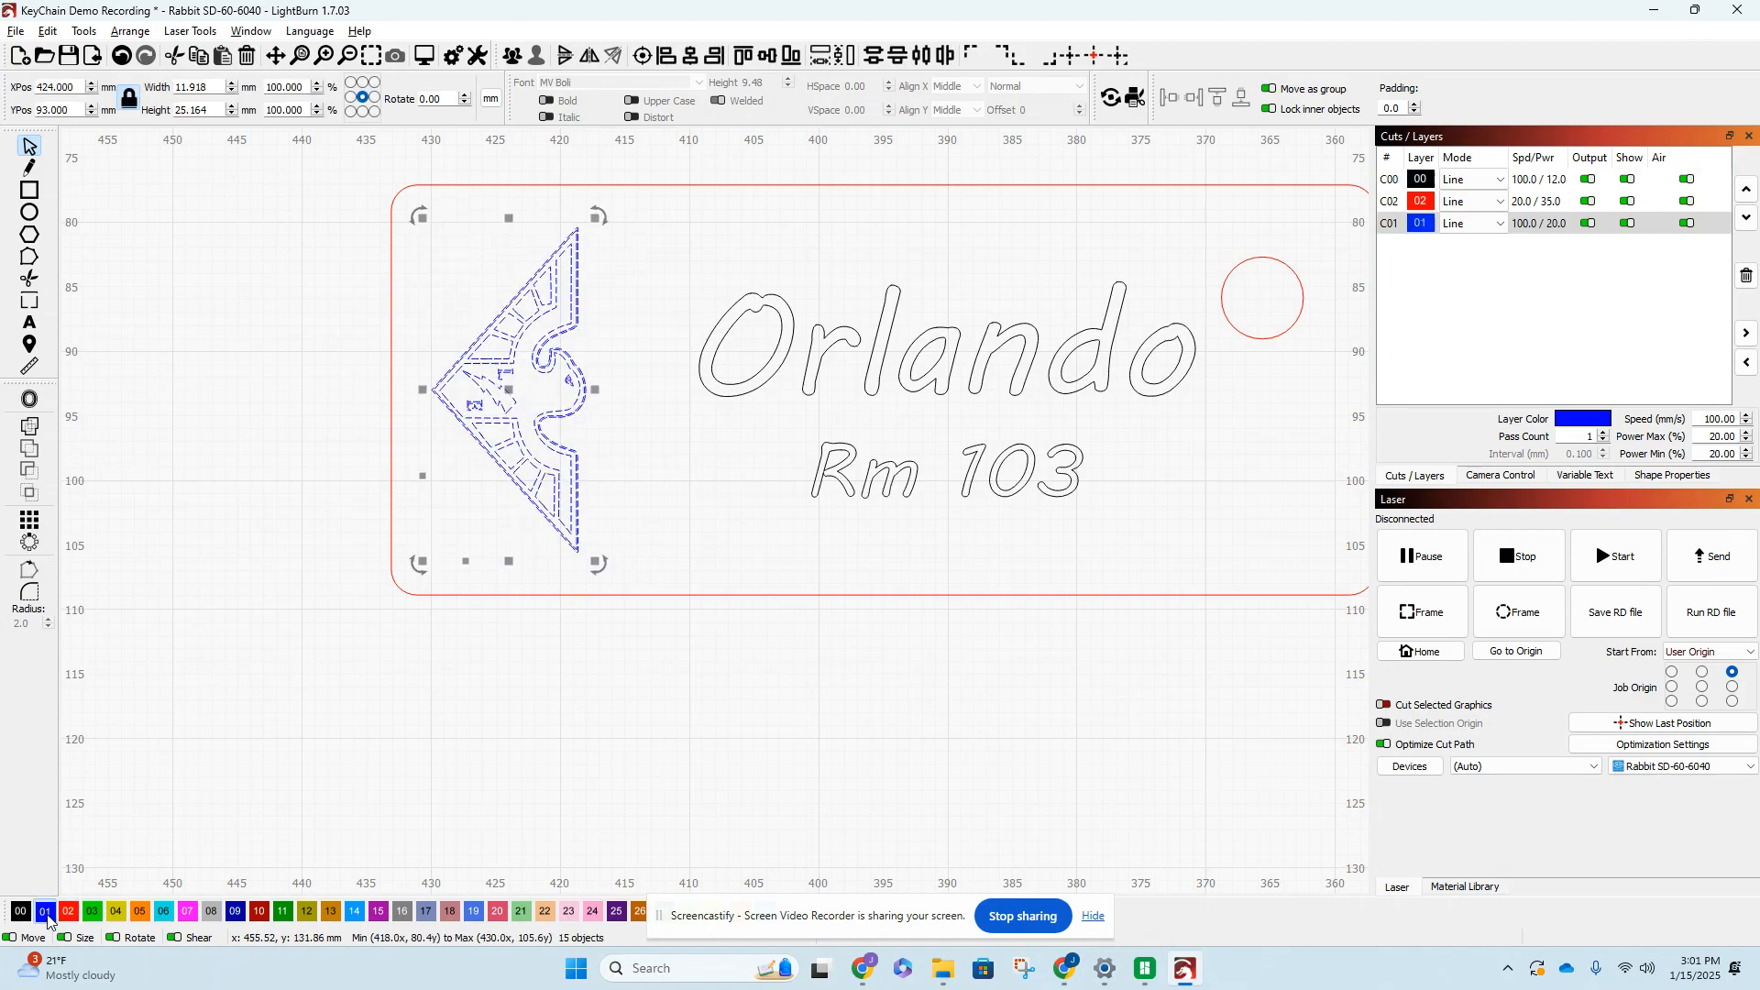
{"action": "left_click", "coordinate": [1131, 576]}
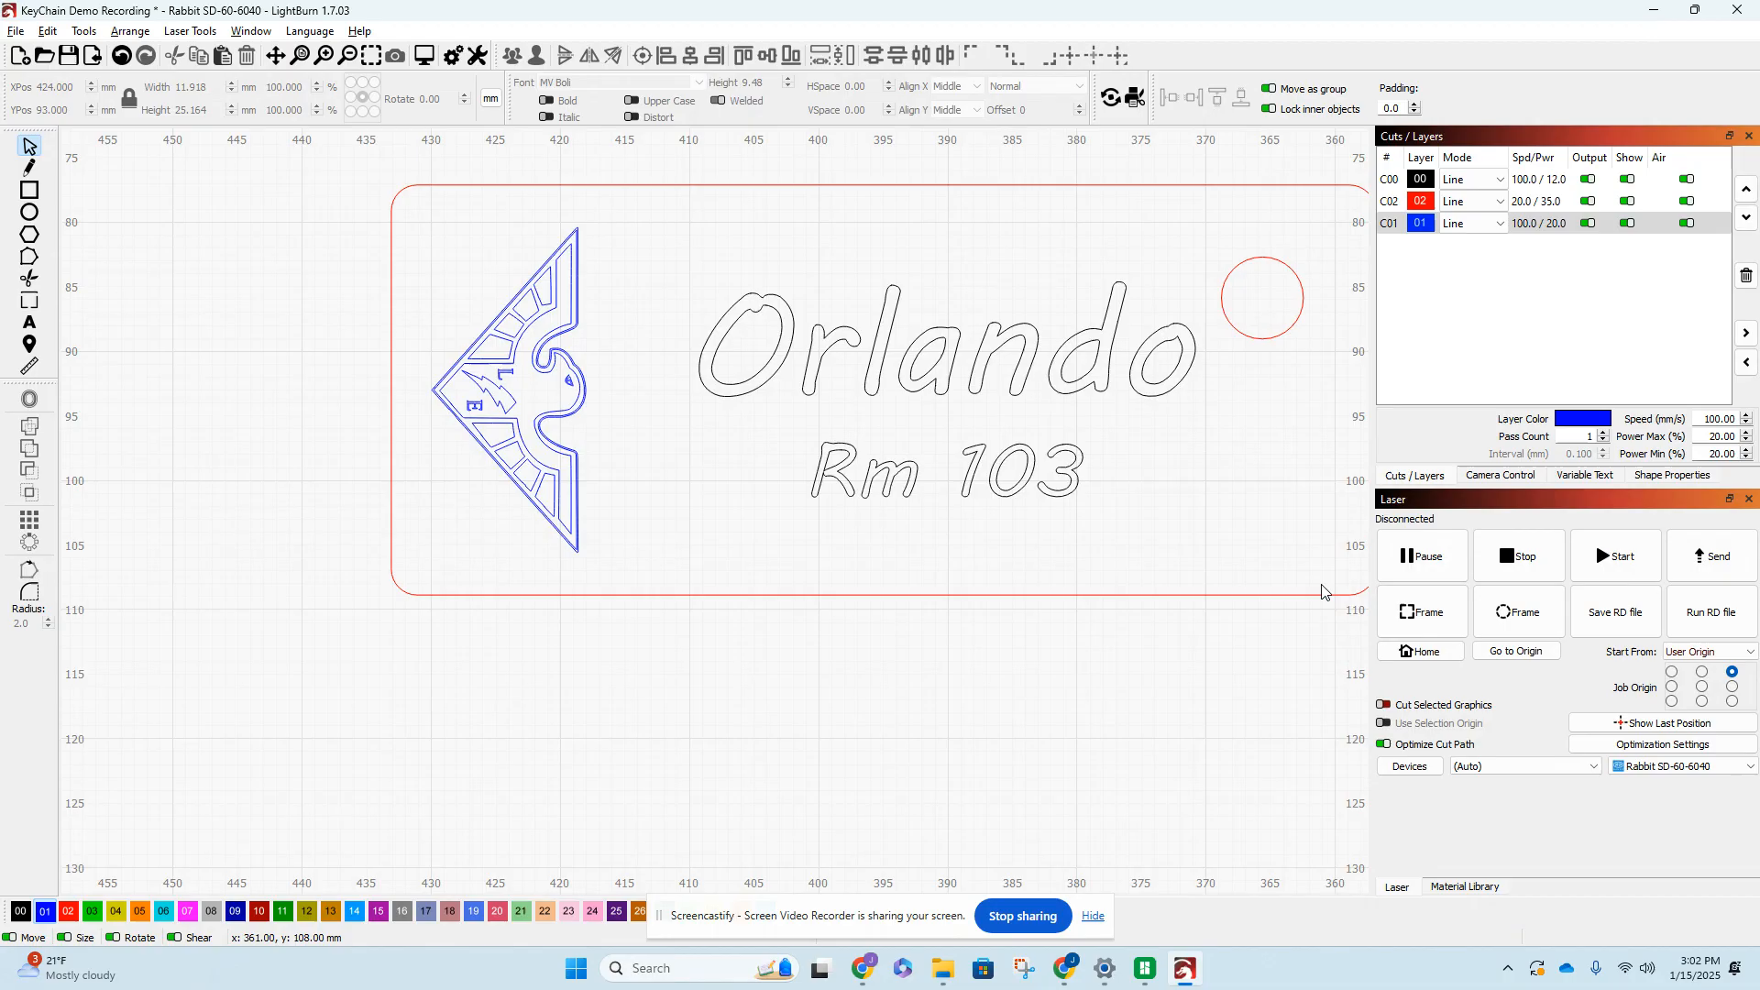
{"action": "left_click", "coordinate": [1487, 224]}
{"action": "left_click", "coordinate": [1500, 224]}
{"action": "left_click", "coordinate": [1455, 257]}
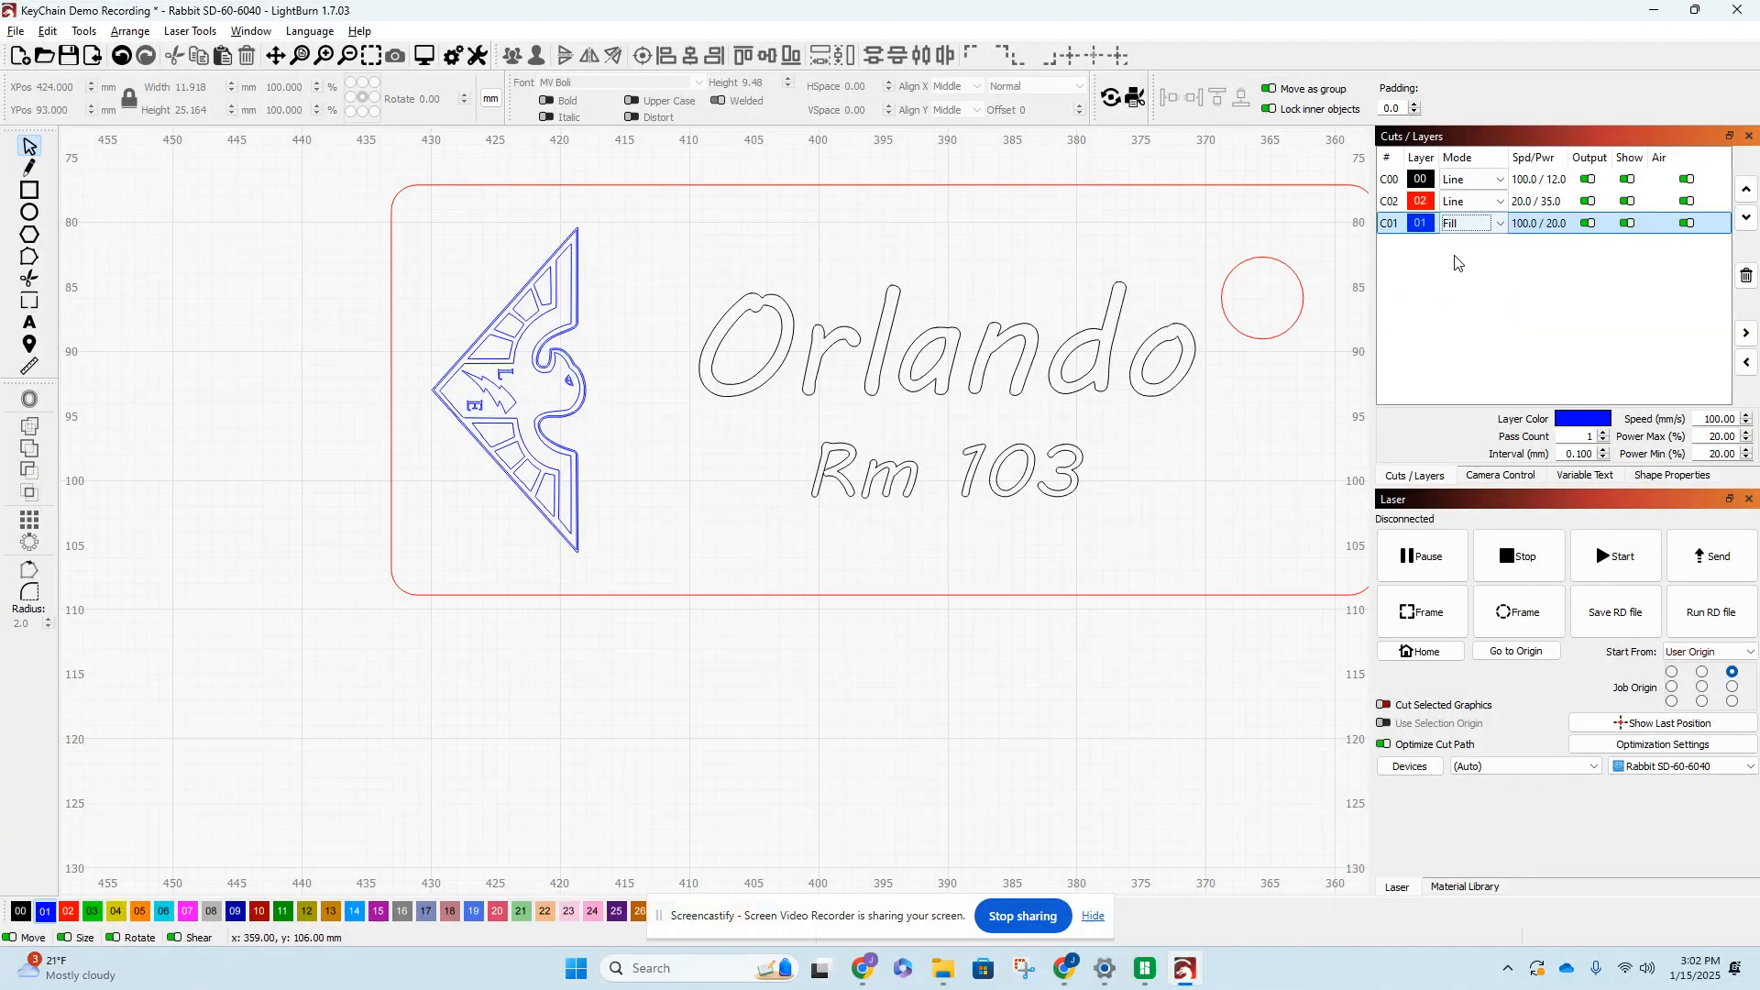
- Preview the job with the filled logo and play the simulation at x 5 speed, pausing it partway through the logo's fill
{"action": "left_click", "coordinate": [424, 55]}
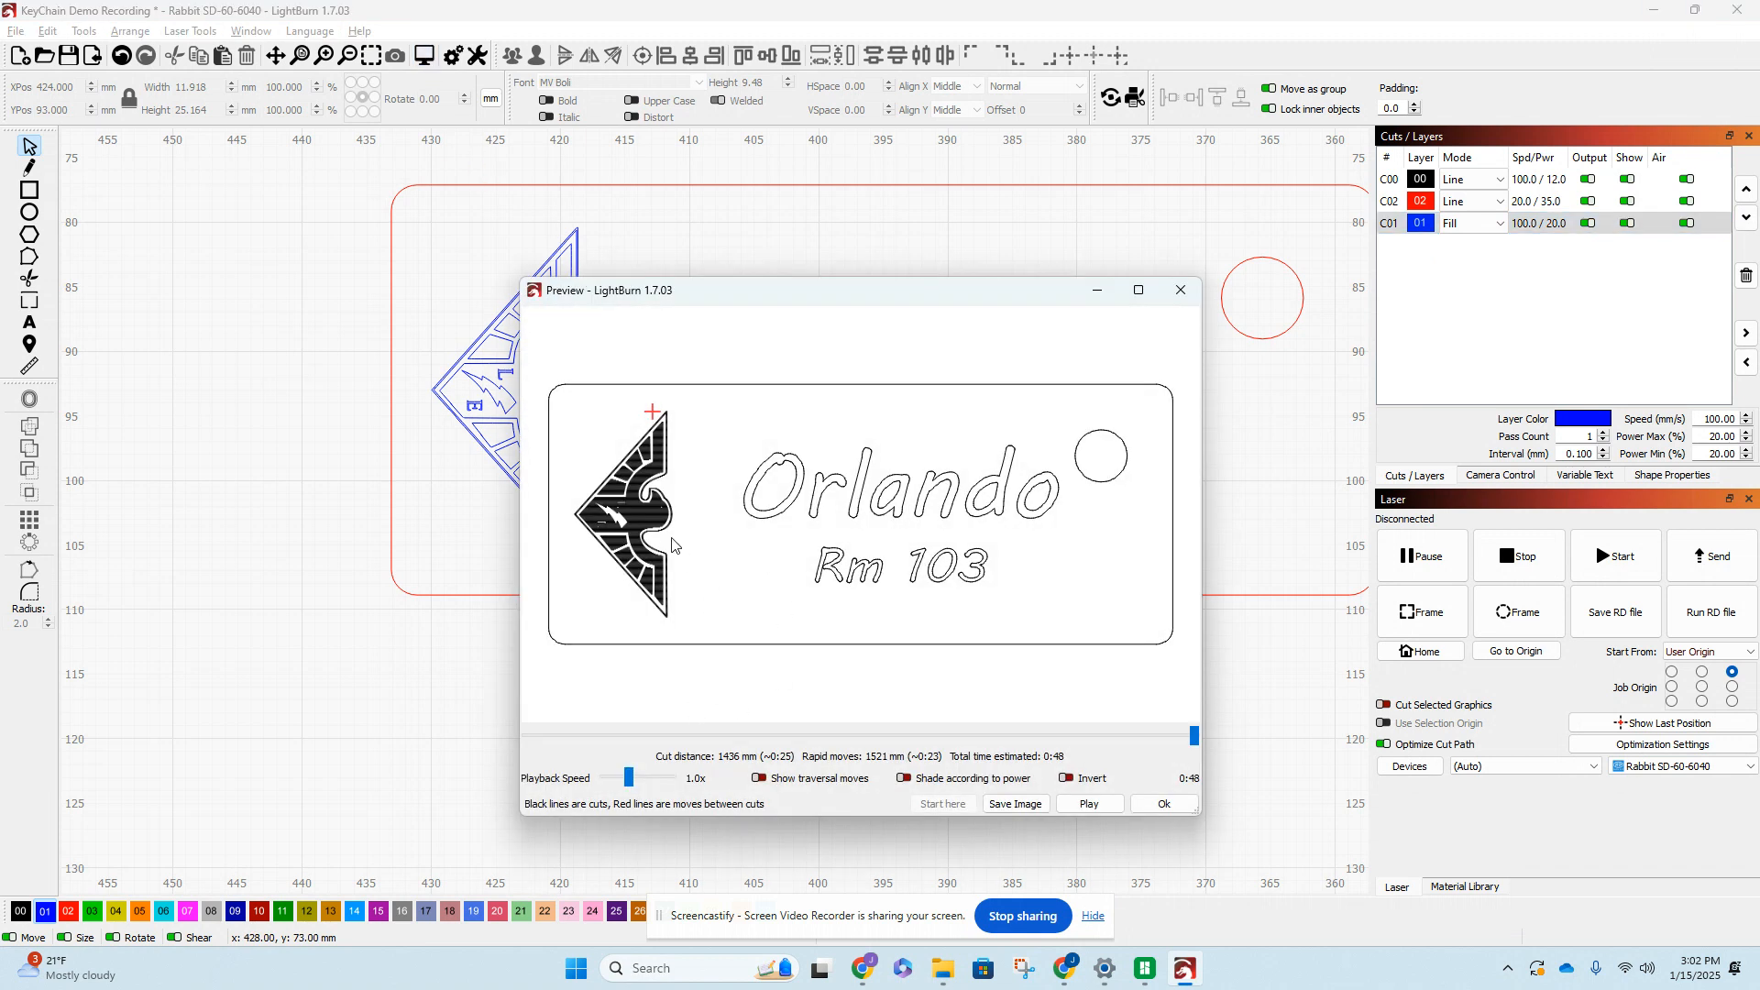
{"action": "scroll", "coordinate": [672, 545], "scroll_direction": "up", "scroll_amount": 5}
{"action": "scroll", "coordinate": [714, 608], "scroll_direction": "down", "scroll_amount": 3}
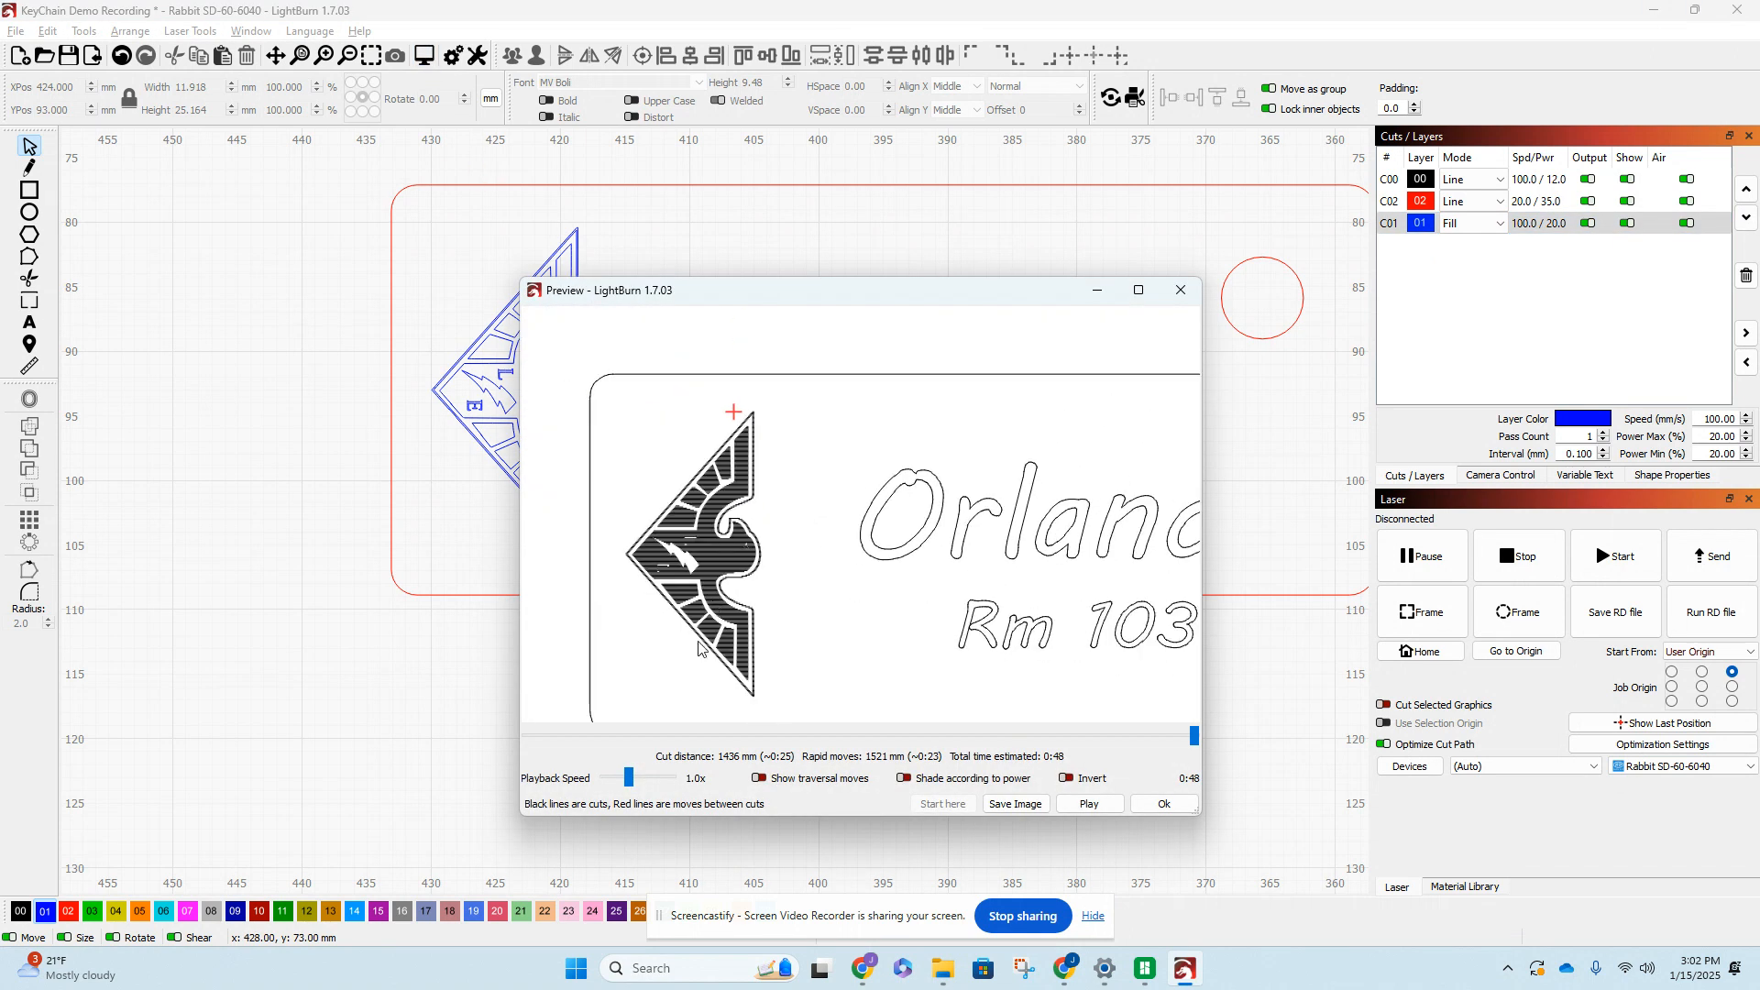
{"action": "left_click", "coordinate": [1082, 807]}
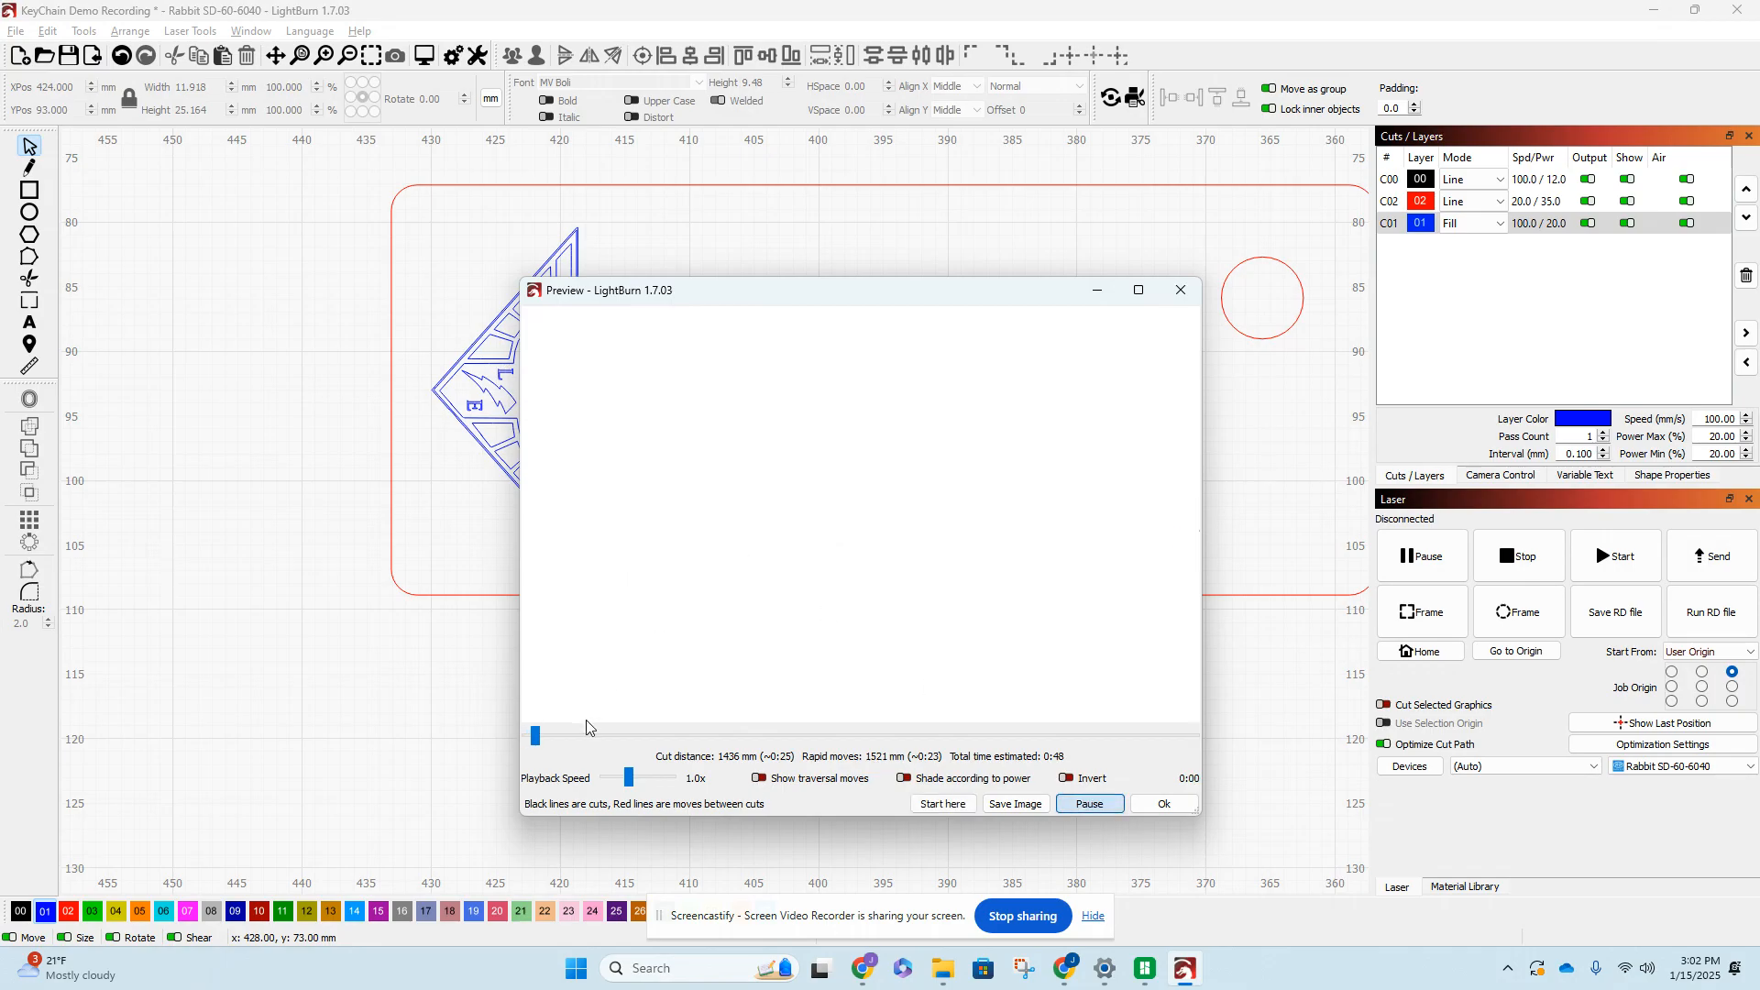
{"action": "scroll", "coordinate": [706, 629], "scroll_direction": "down", "scroll_amount": 3}
{"action": "scroll", "coordinate": [673, 627], "scroll_direction": "up", "scroll_amount": 2}
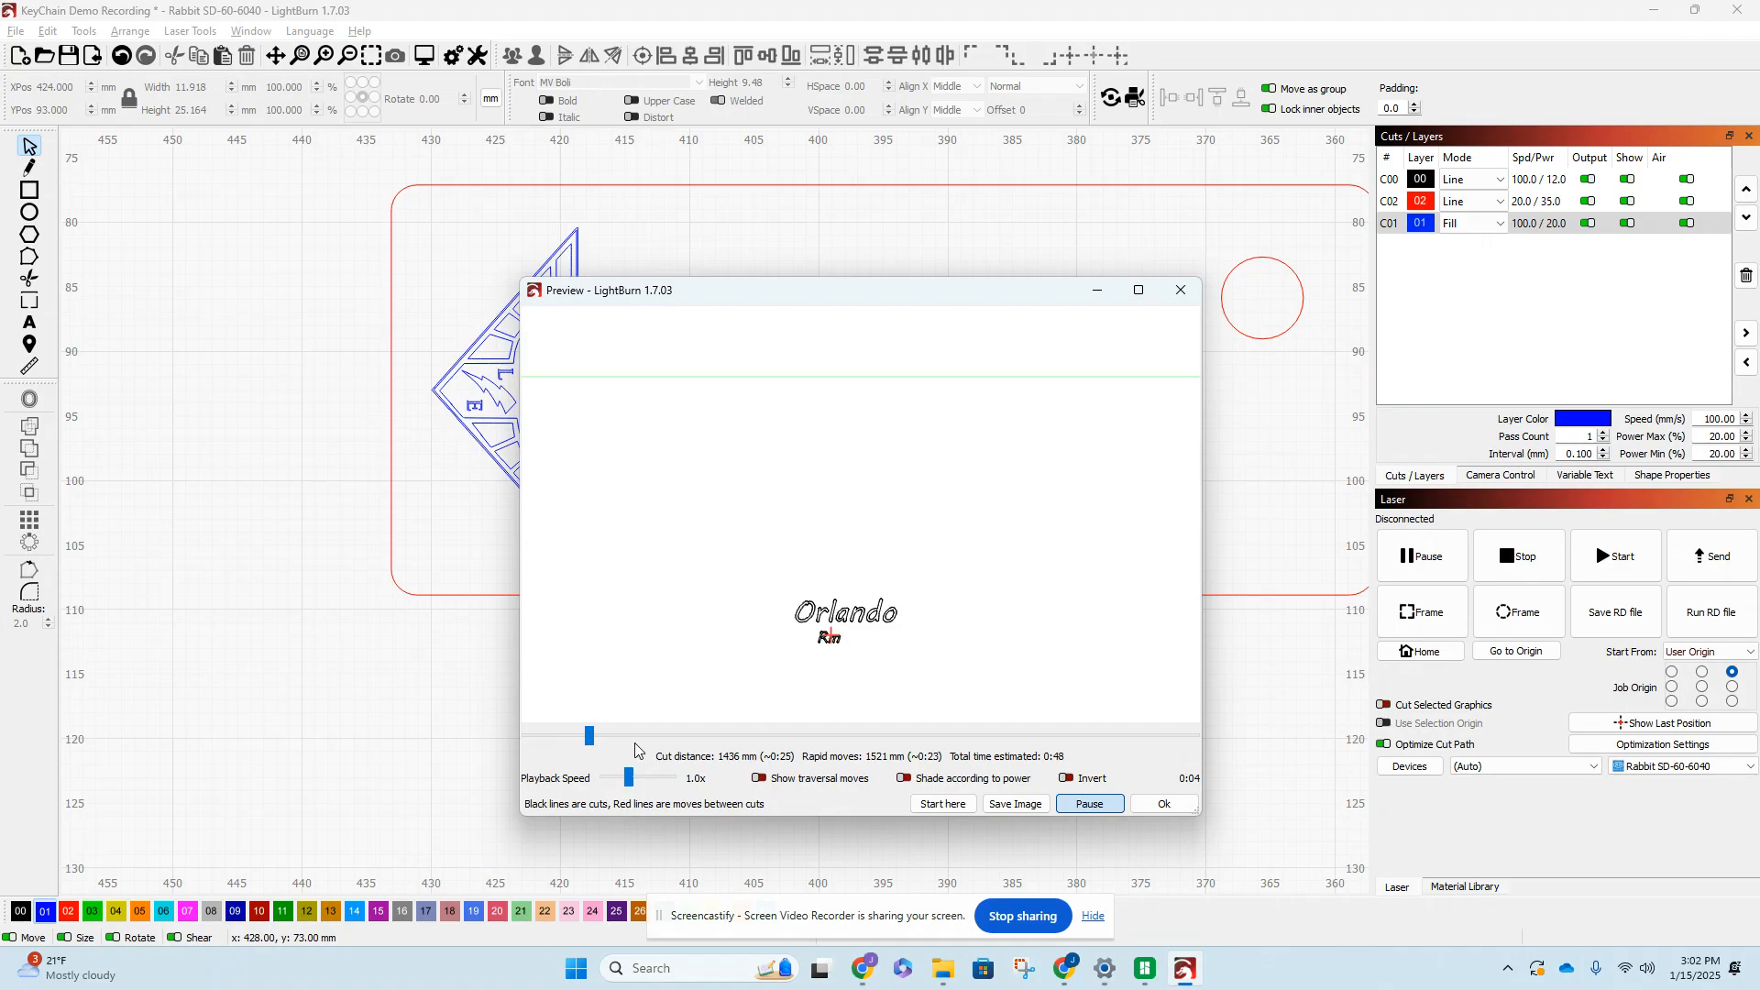
{"action": "left_click_drag", "start_coordinate": [628, 778], "coordinate": [646, 777]}
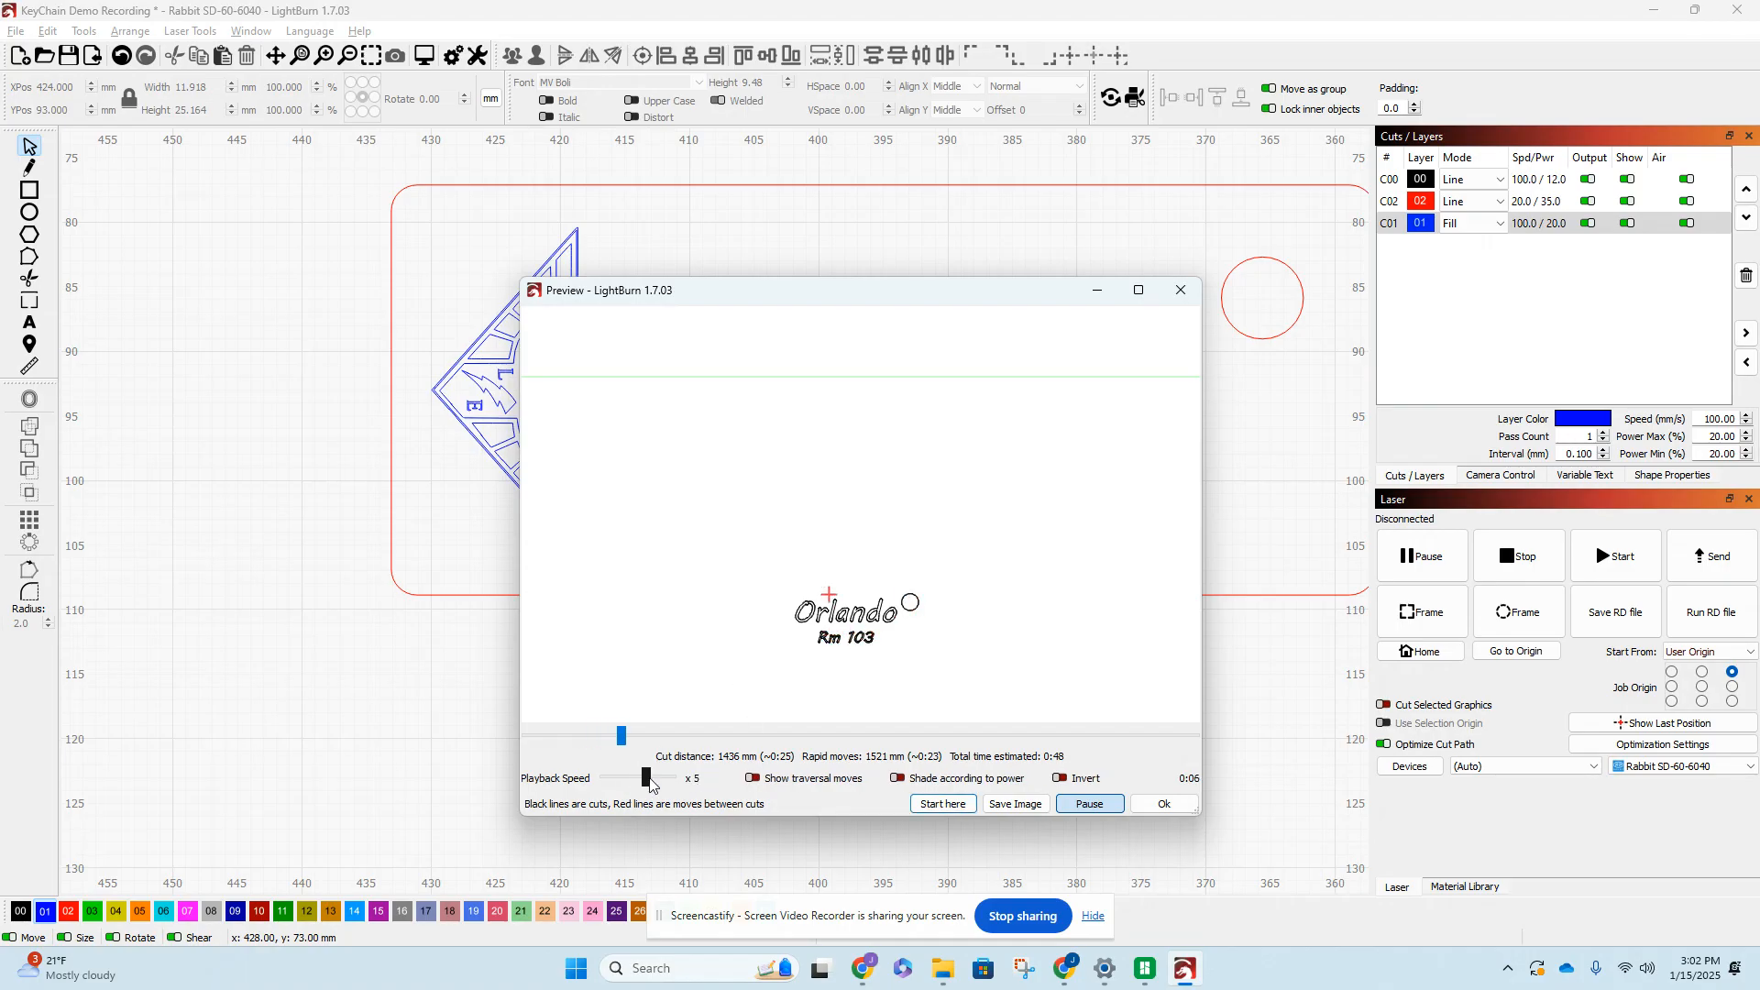
{"action": "left_click", "coordinate": [1079, 807]}
{"action": "left_click", "coordinate": [1079, 807]}
- Examine the horizontal fill lines of the partly engraved hawk logo up close in the paused preview
{"action": "scroll", "coordinate": [807, 653], "scroll_direction": "up", "scroll_amount": 3}
{"action": "scroll", "coordinate": [843, 656], "scroll_direction": "up", "scroll_amount": 5}
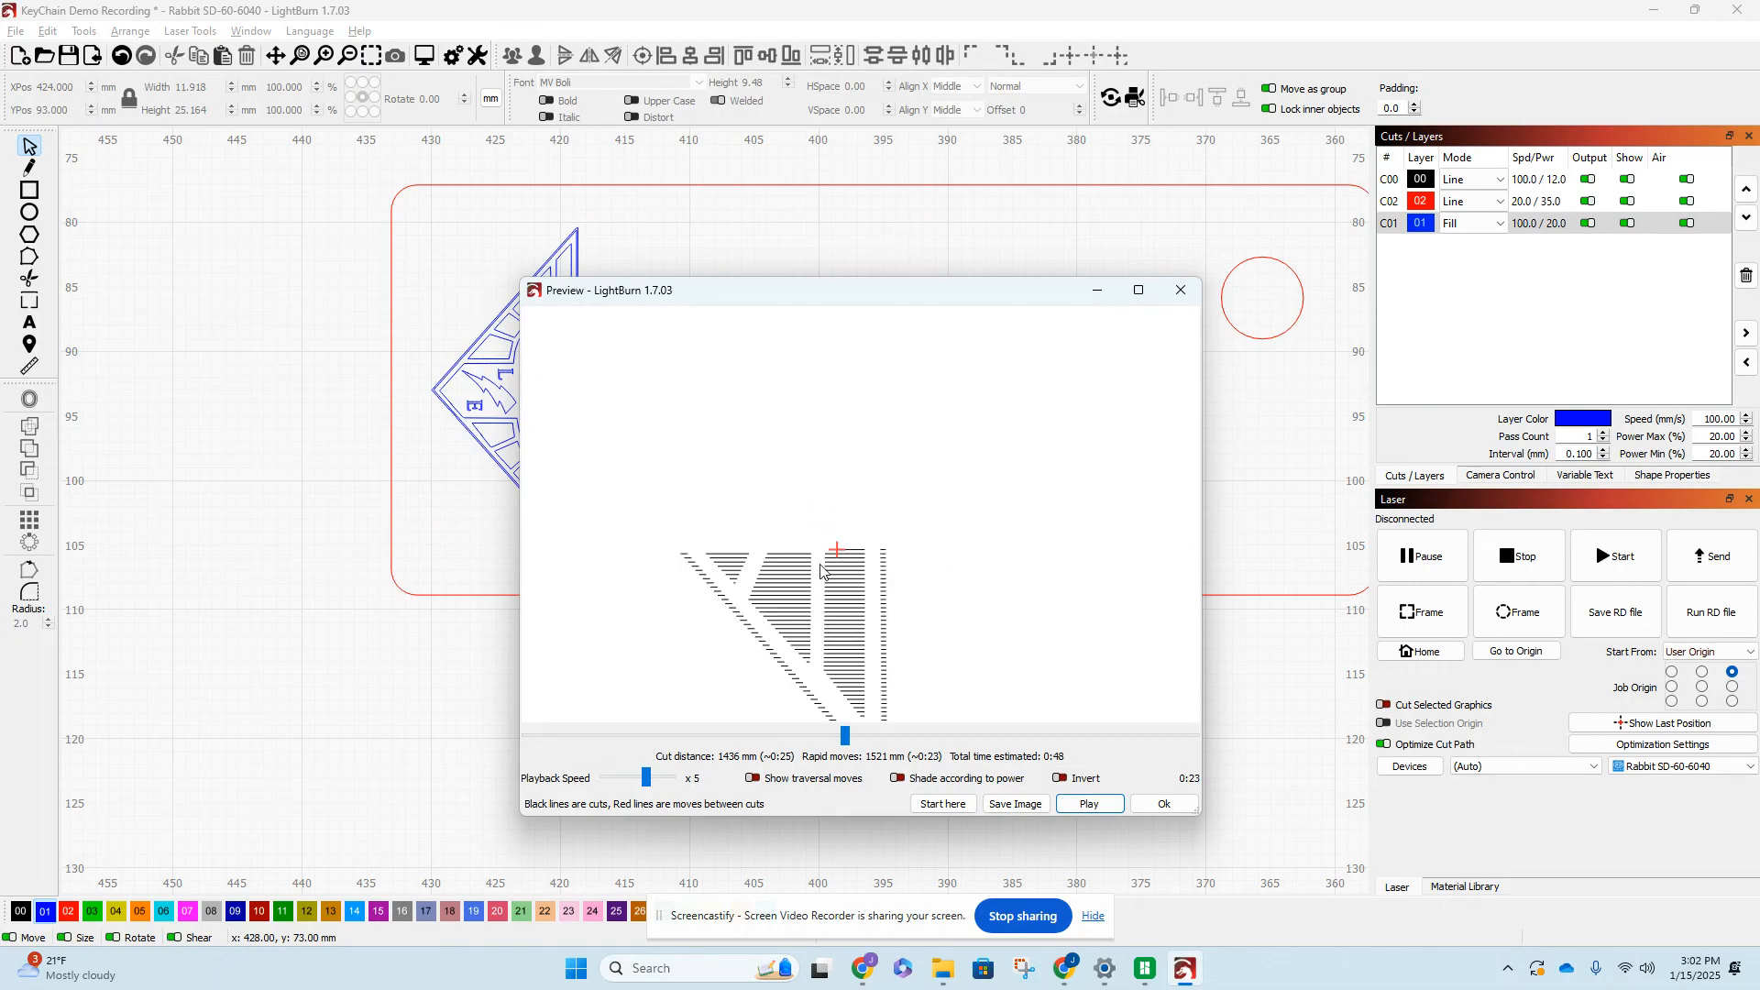
{"action": "scroll", "coordinate": [793, 523], "scroll_direction": "up", "scroll_amount": 6}
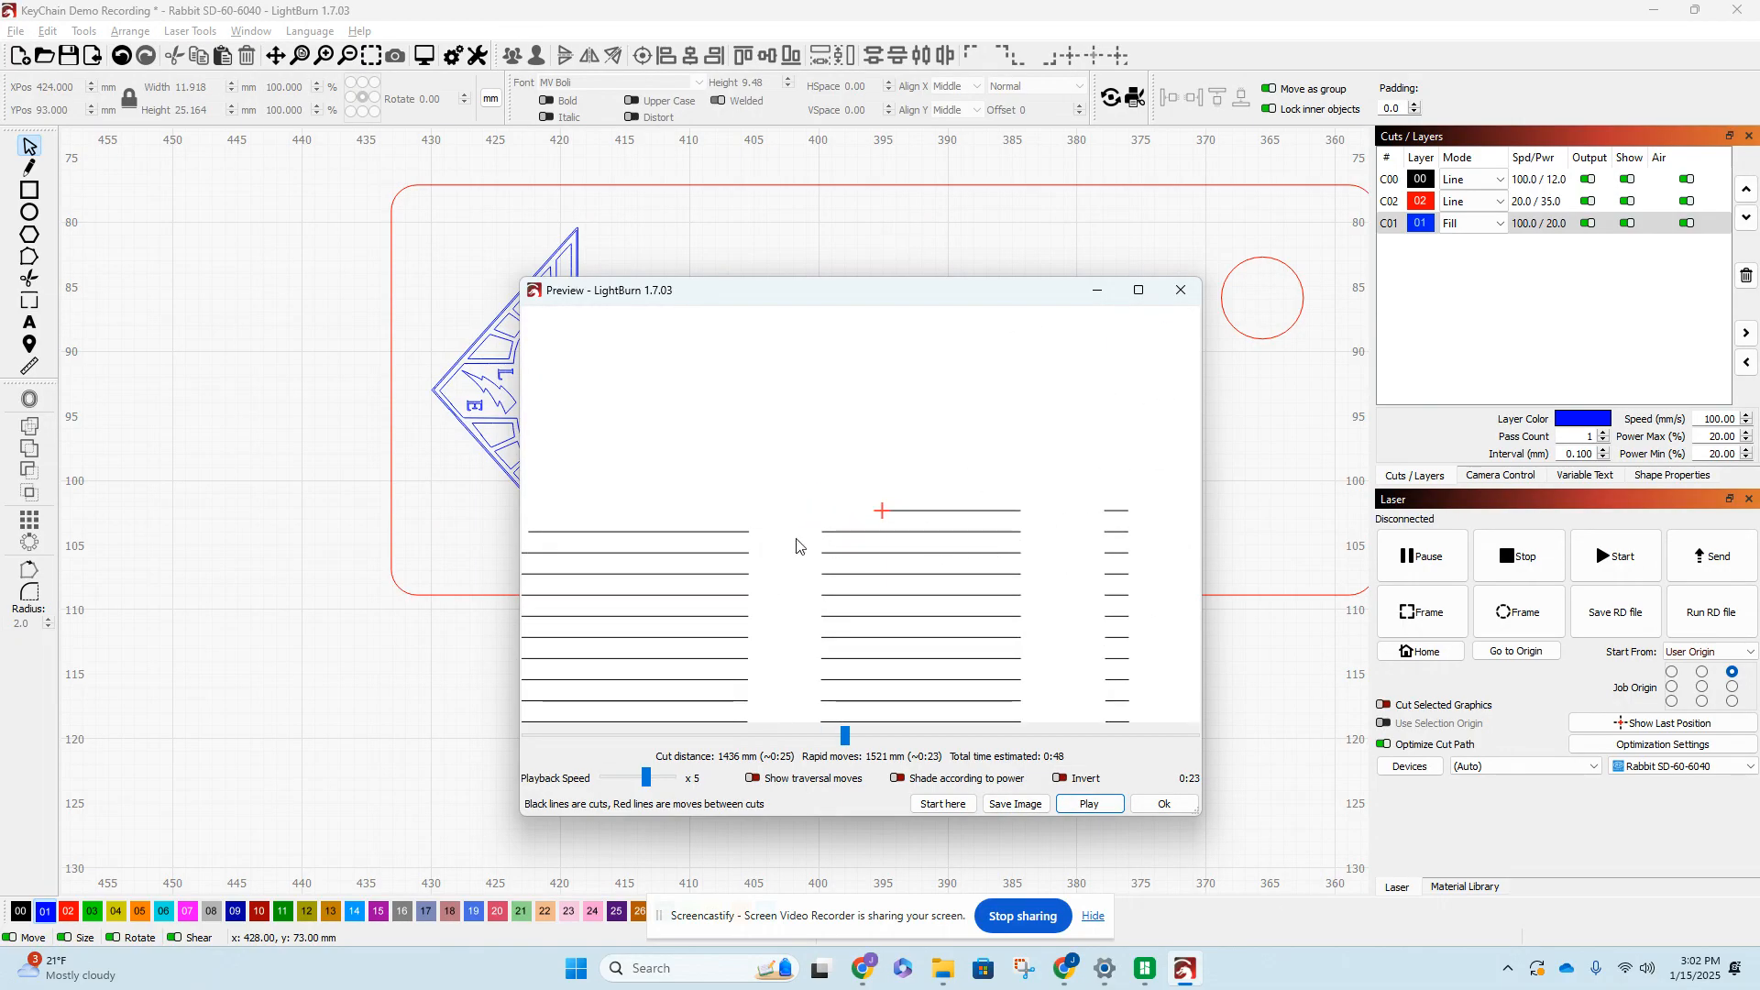
{"action": "scroll", "coordinate": [994, 518], "scroll_direction": "up", "scroll_amount": 2}
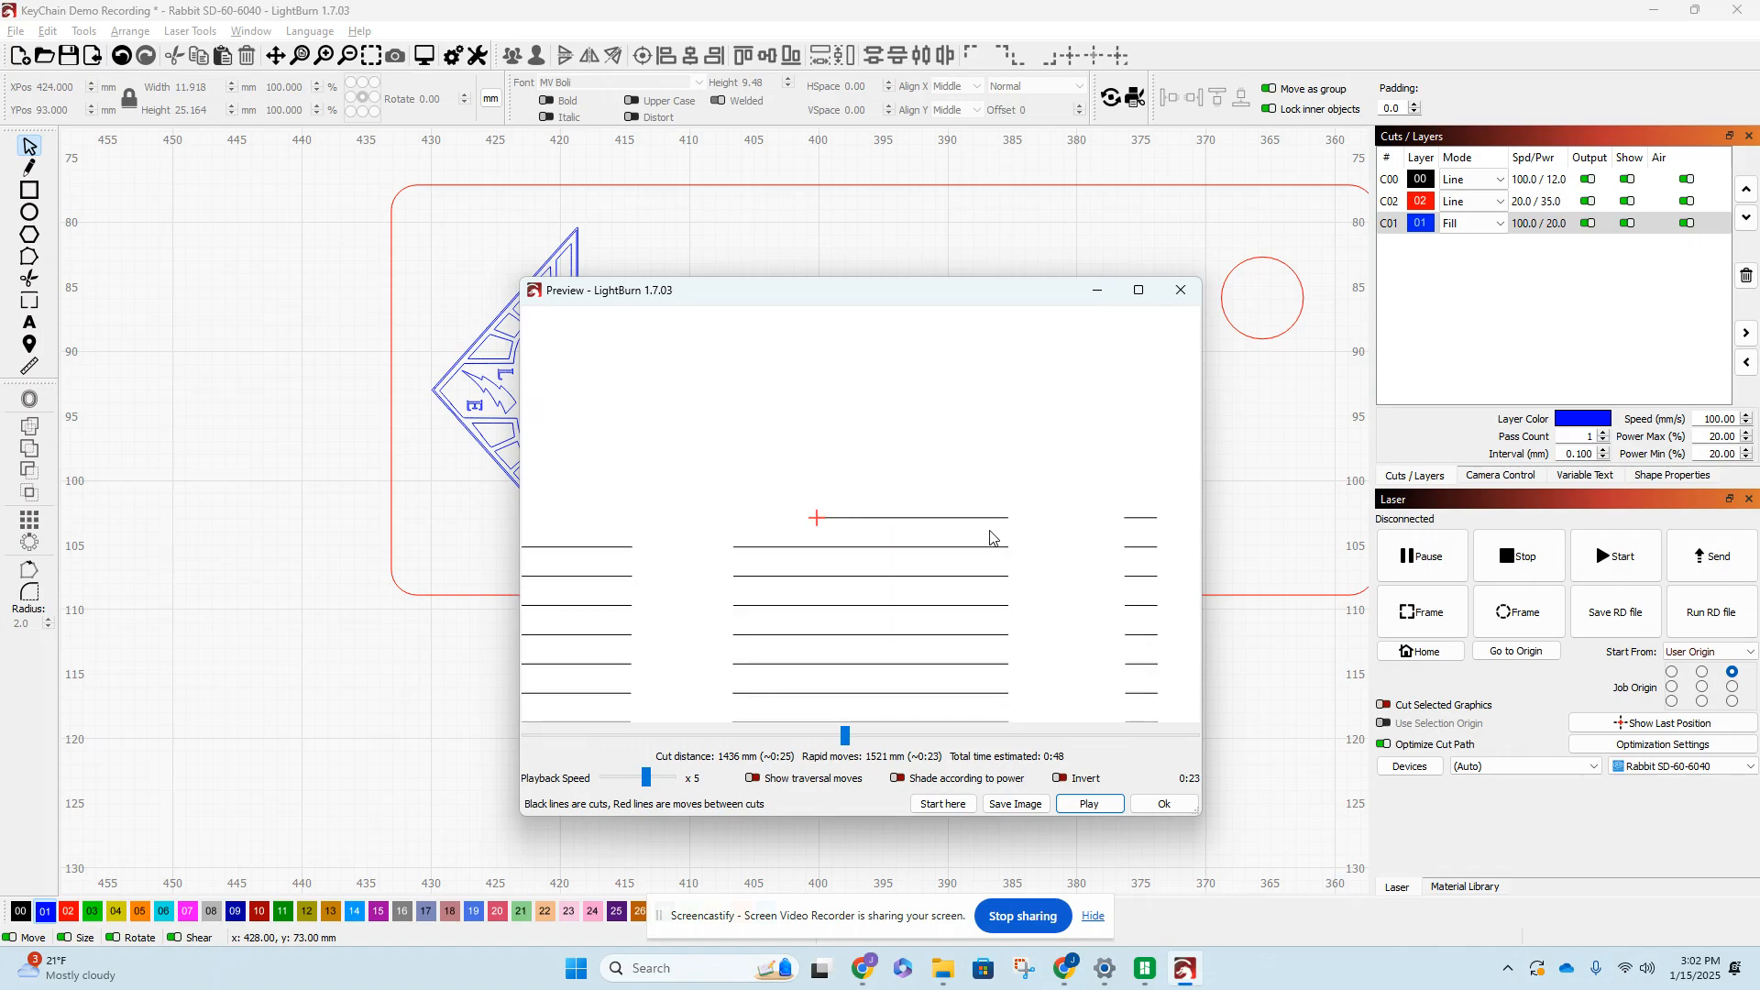
{"action": "scroll", "coordinate": [984, 521], "scroll_direction": "down", "scroll_amount": 2}
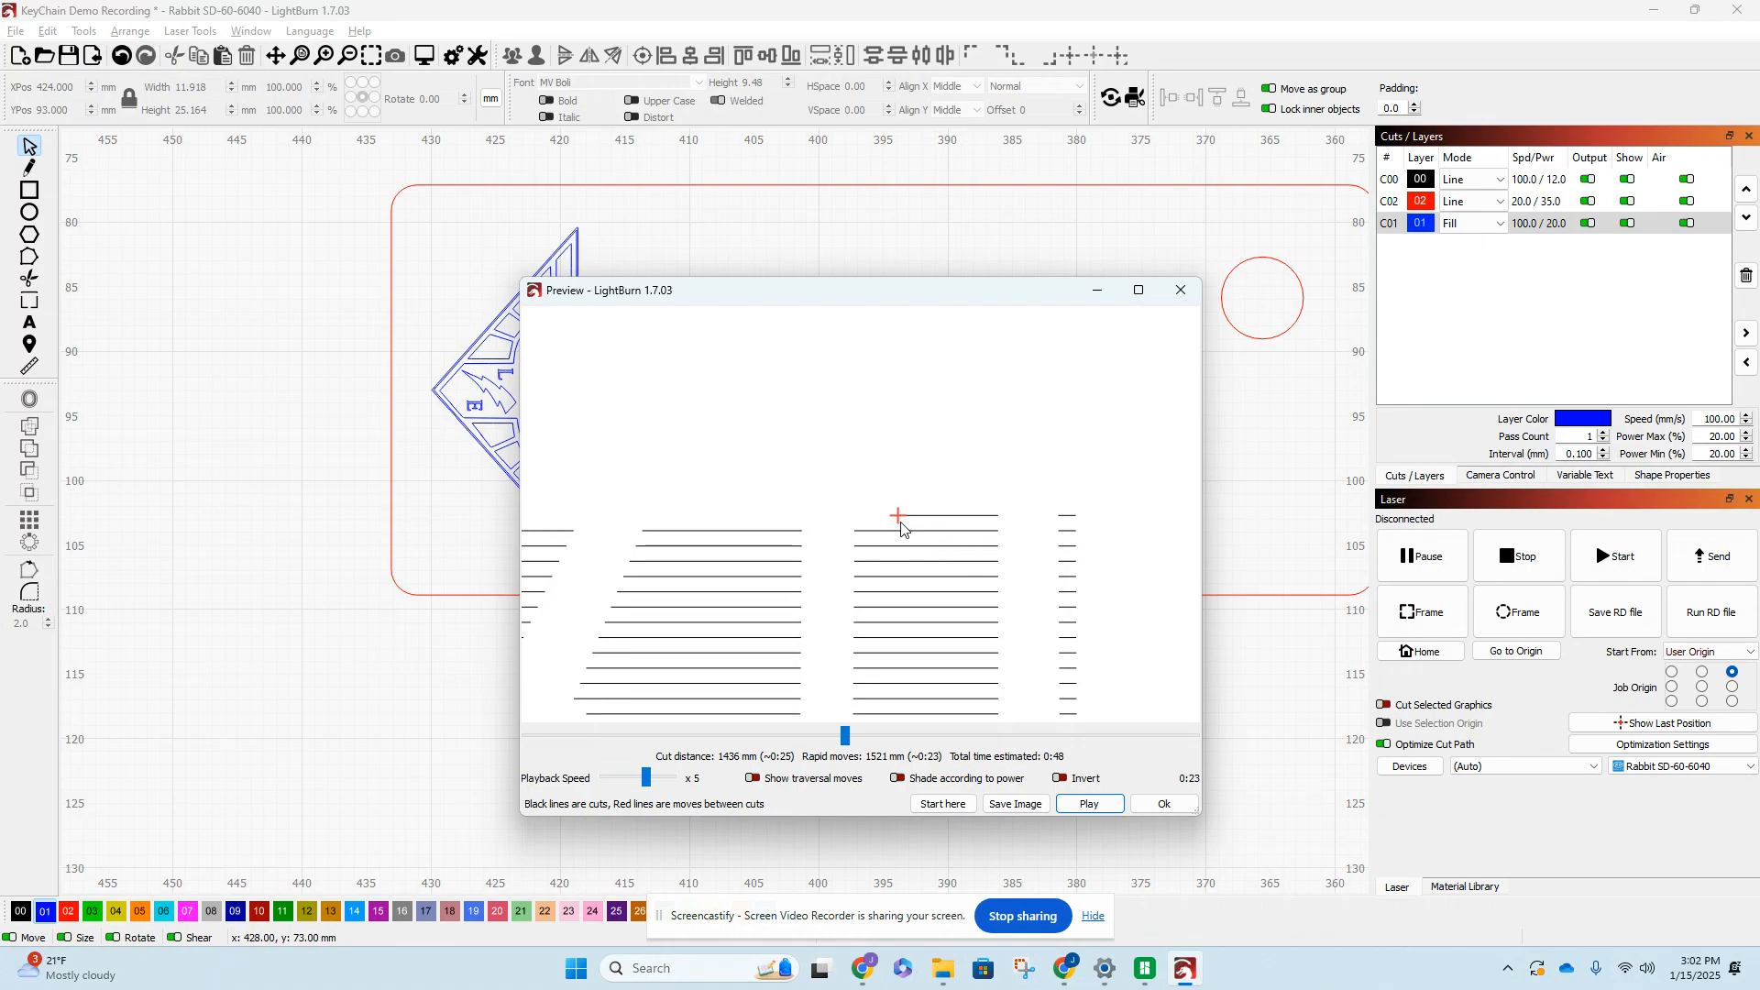
{"action": "scroll", "coordinate": [926, 525], "scroll_direction": "down", "scroll_amount": 3}
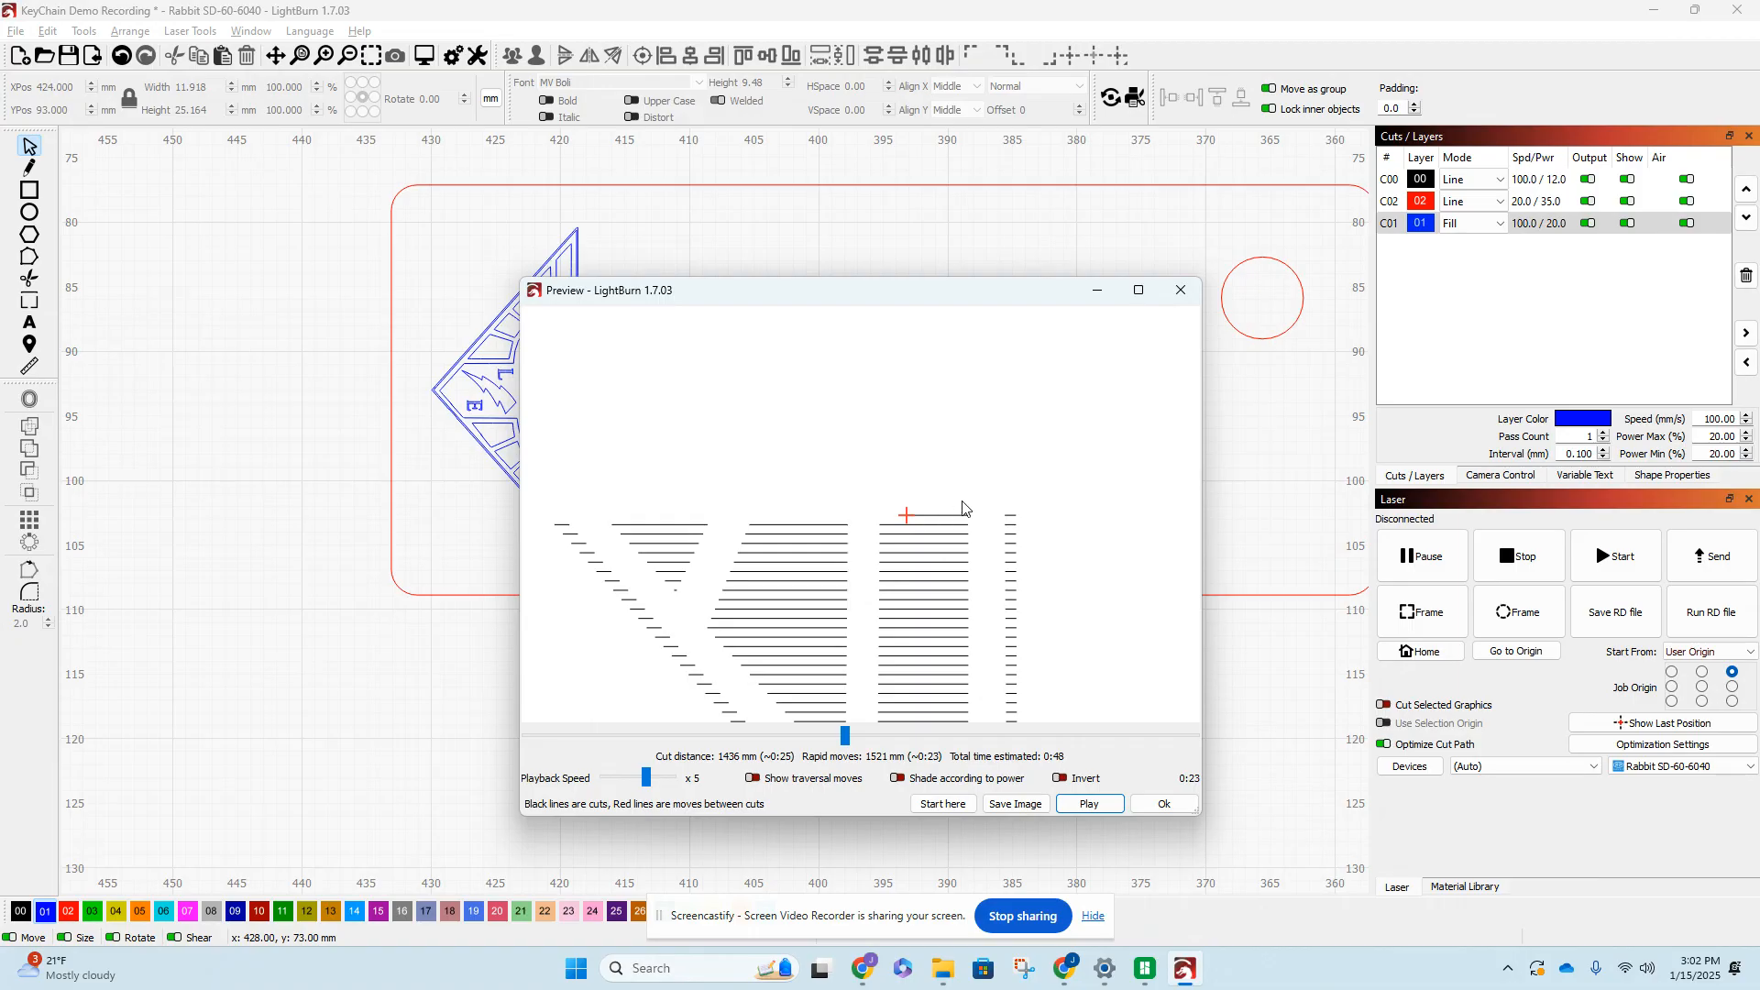
{"action": "scroll", "coordinate": [949, 568], "scroll_direction": "down", "scroll_amount": 3}
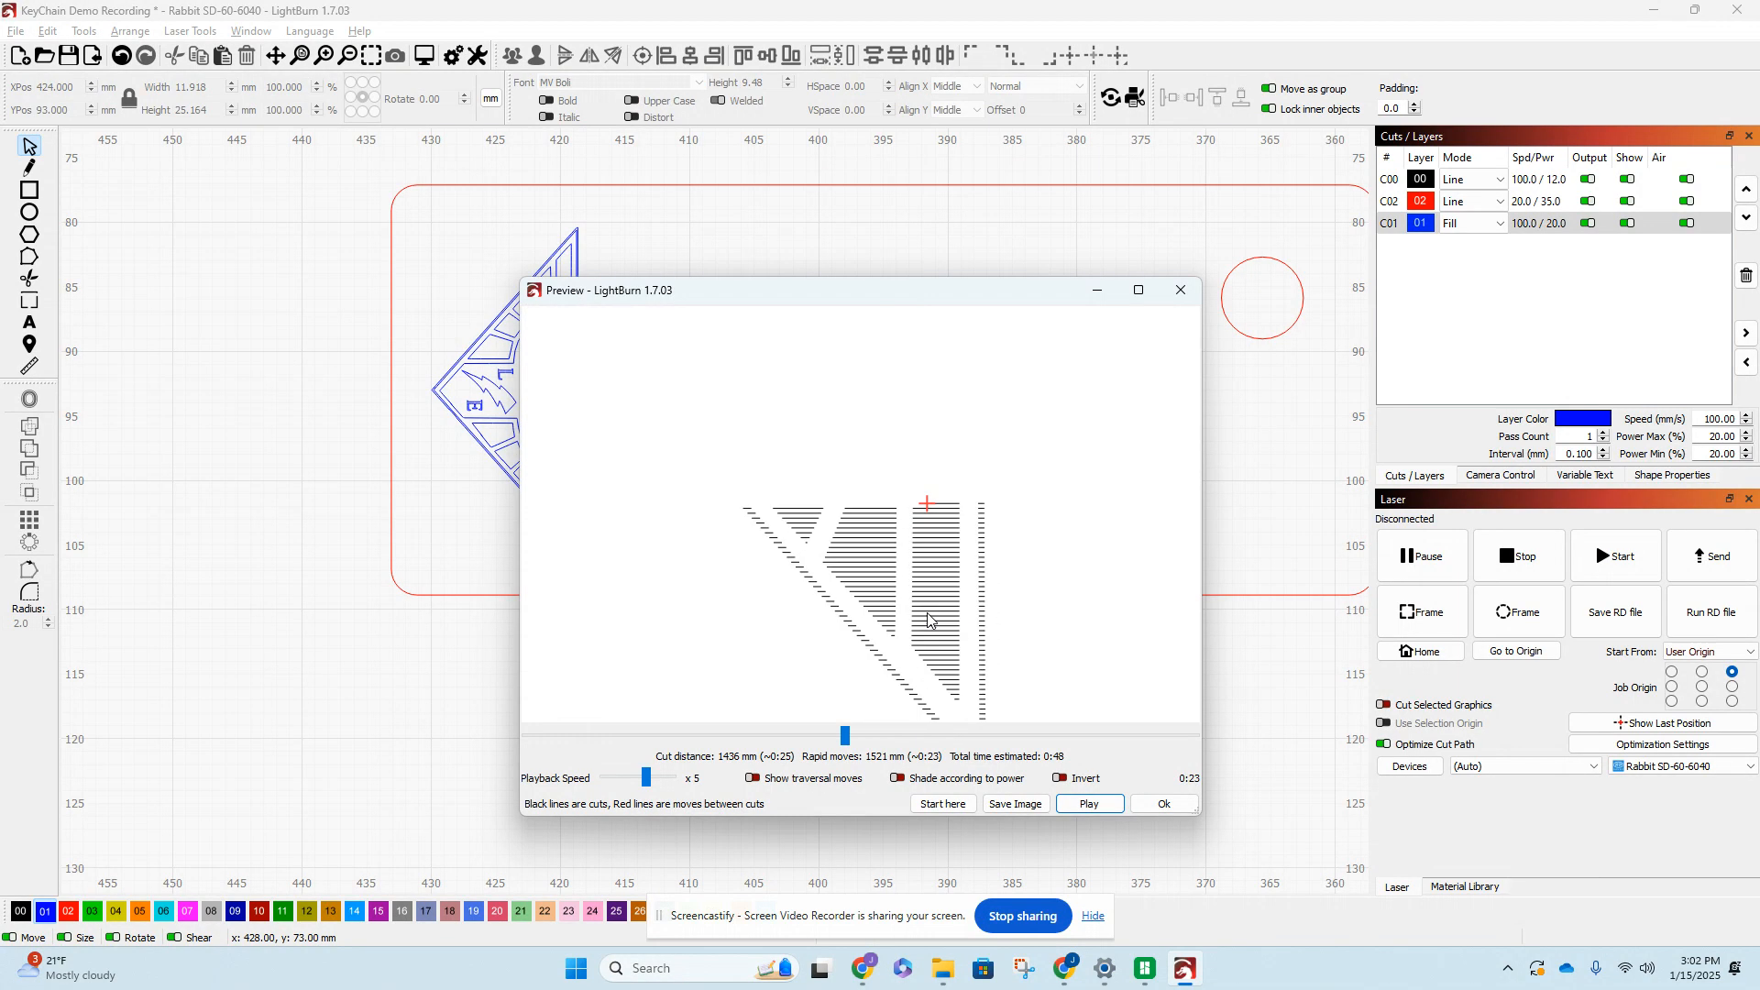
{"action": "scroll", "coordinate": [931, 521], "scroll_direction": "up", "scroll_amount": 2}
{"action": "scroll", "coordinate": [956, 504], "scroll_direction": "up", "scroll_amount": 2}
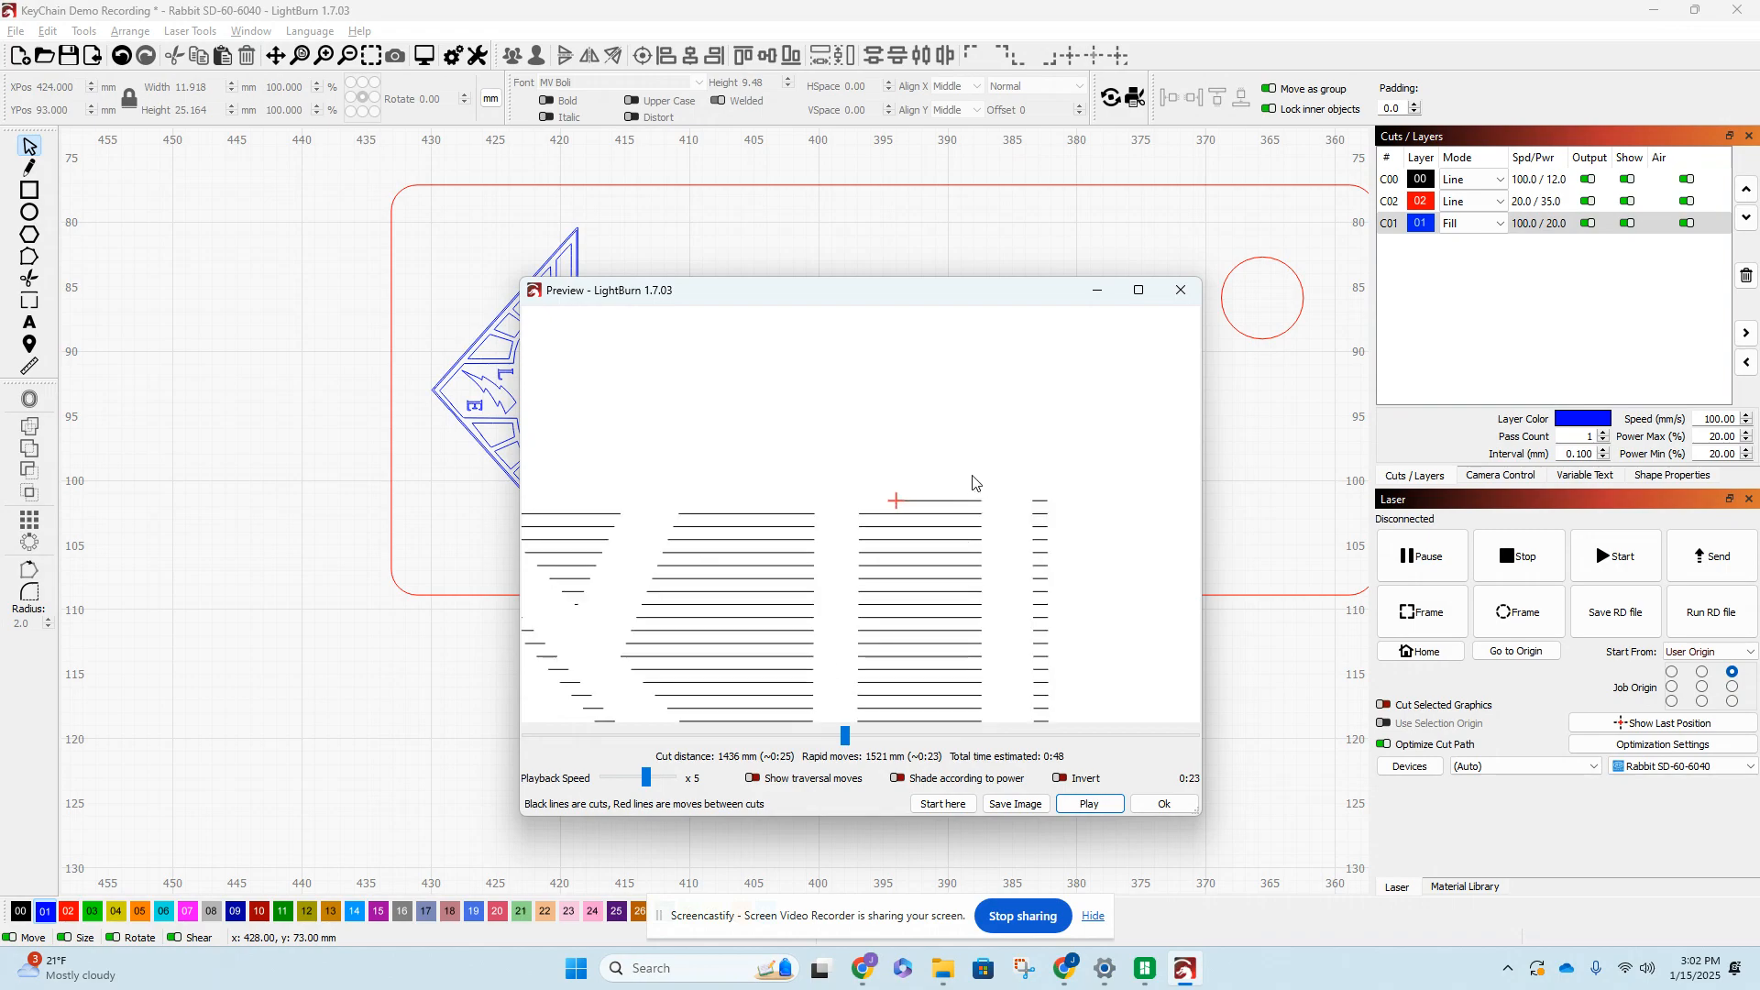
{"action": "scroll", "coordinate": [922, 475], "scroll_direction": "down", "scroll_amount": 3}
{"action": "scroll", "coordinate": [924, 473], "scroll_direction": "down", "scroll_amount": 2}
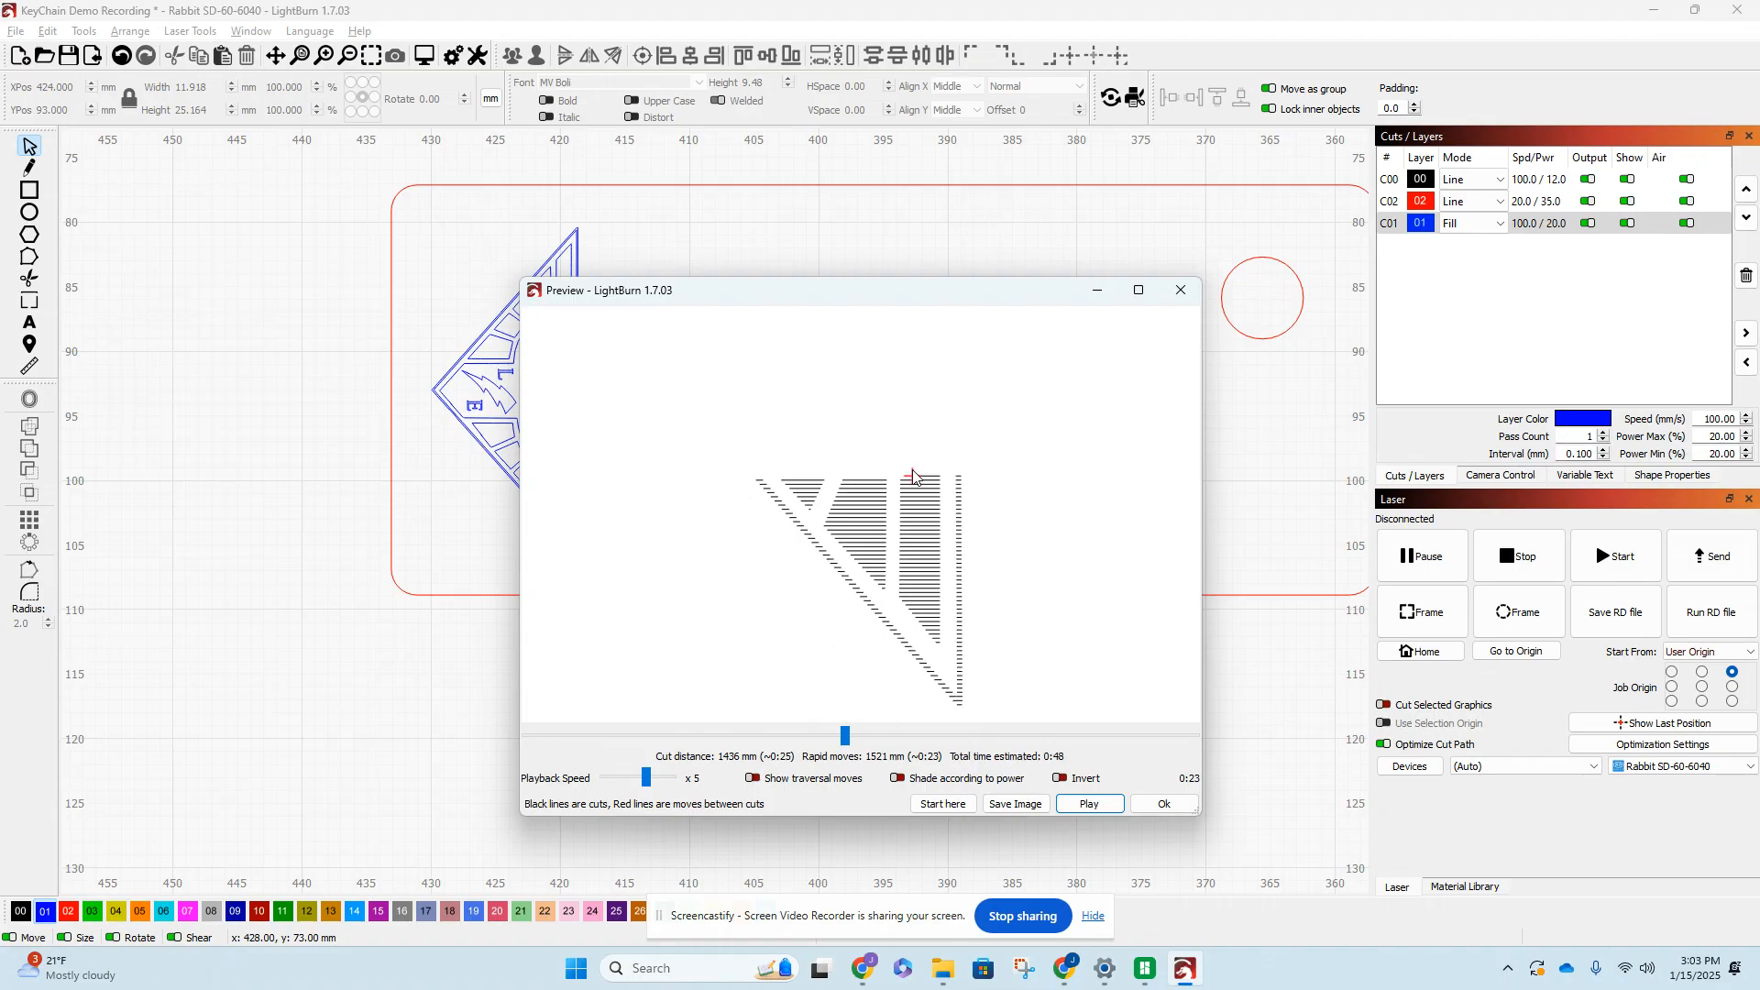
- Resume the simulation and slow its playback to / 10, examining how the fill lines are engraved
{"action": "left_click", "coordinate": [1091, 805]}
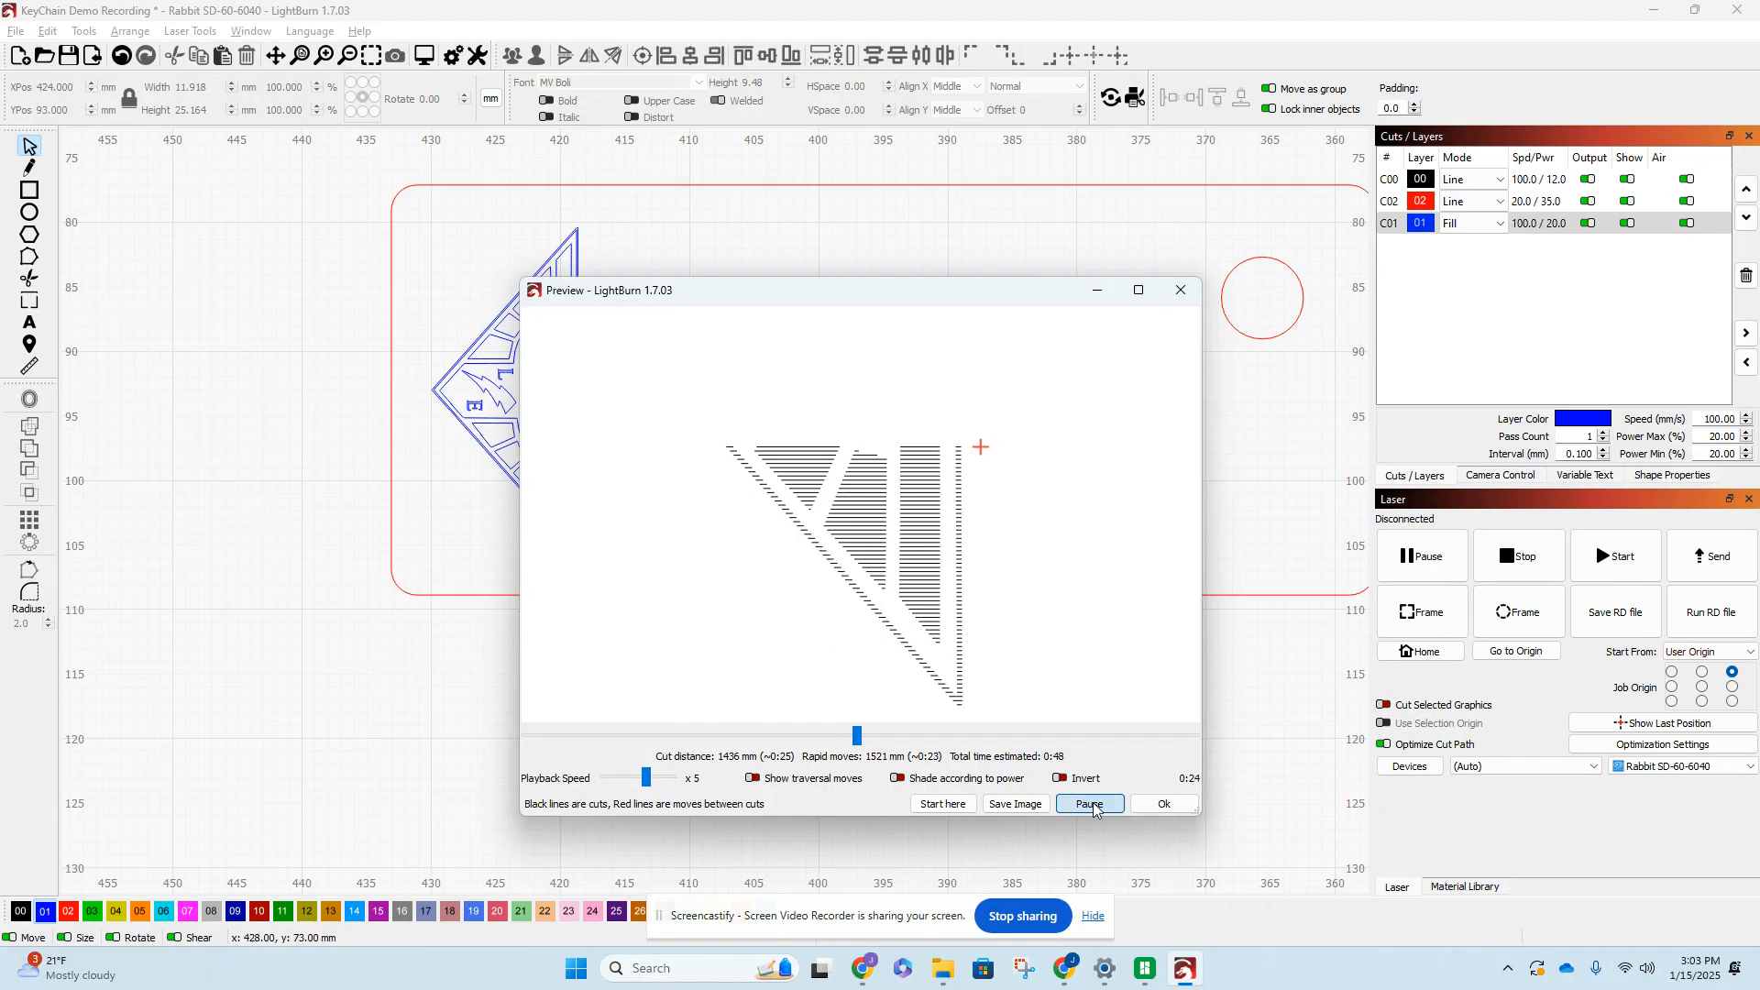
{"action": "left_click", "coordinate": [1091, 804]}
{"action": "left_click_drag", "start_coordinate": [646, 778], "coordinate": [604, 779]}
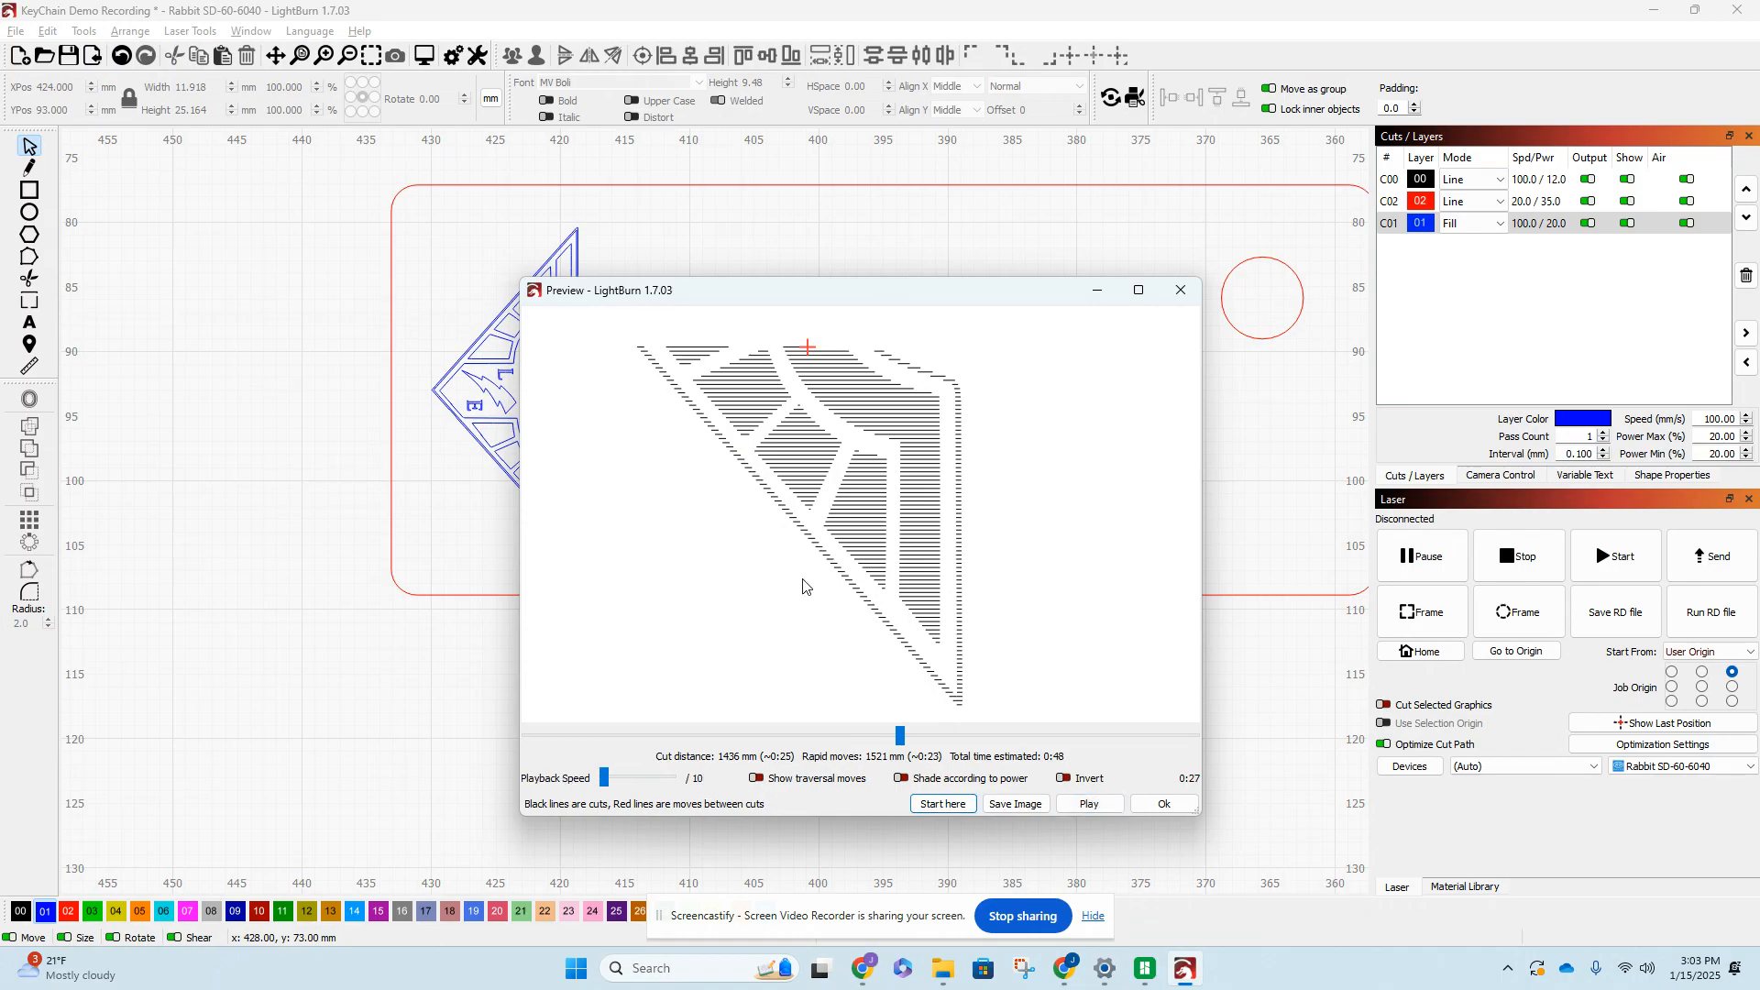
{"action": "scroll", "coordinate": [809, 601], "scroll_direction": "down", "scroll_amount": 3}
{"action": "scroll", "coordinate": [809, 466], "scroll_direction": "up", "scroll_amount": 2}
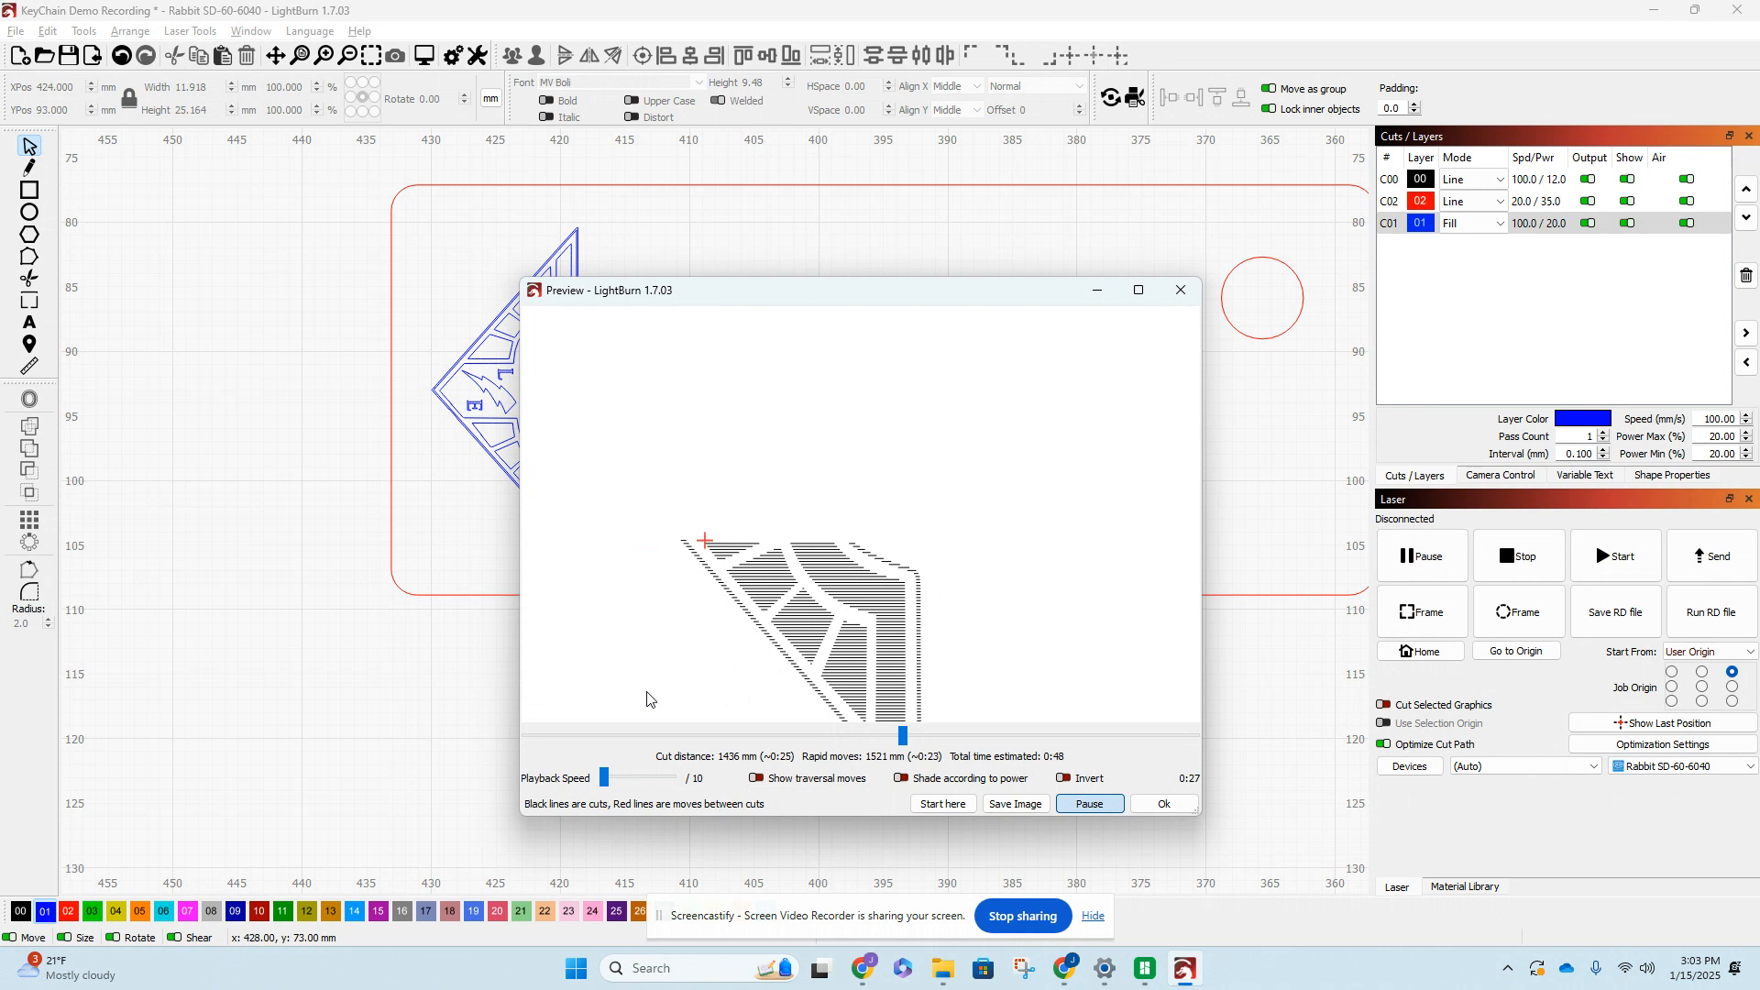
{"action": "scroll", "coordinate": [786, 577], "scroll_direction": "up", "scroll_amount": 5}
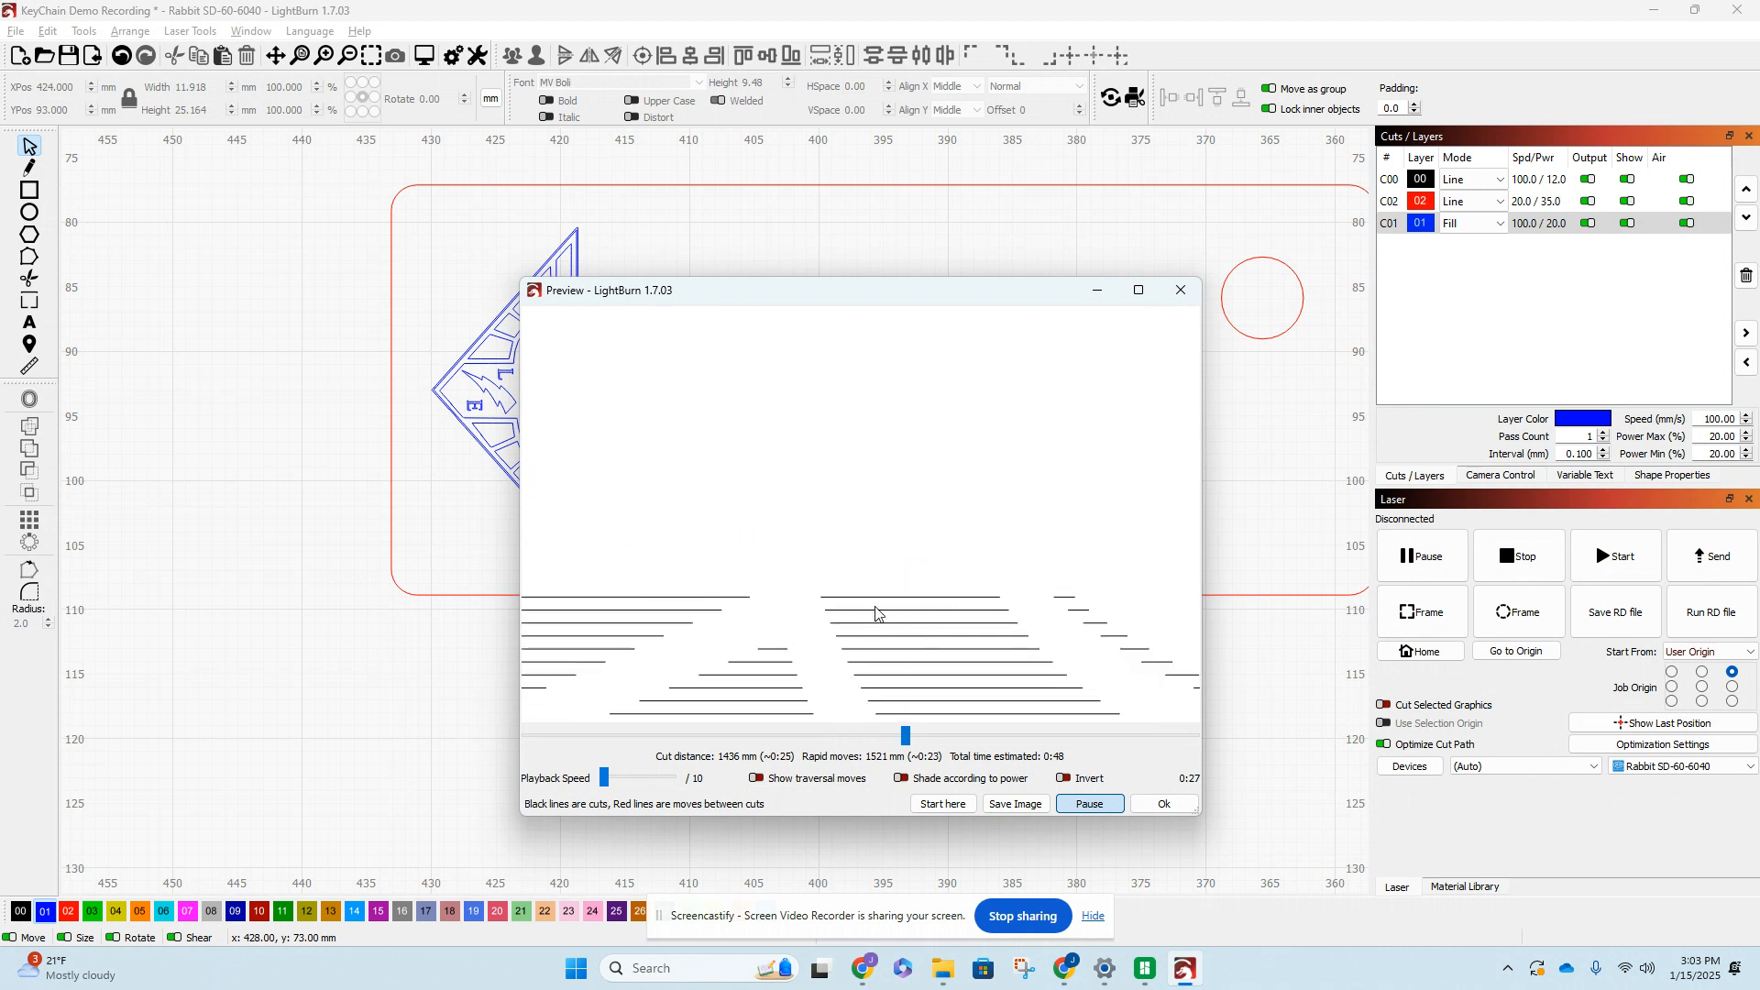
{"action": "scroll", "coordinate": [872, 615], "scroll_direction": "down", "scroll_amount": 3}
- Show the traversal moves, play the rest of the simulation at x 2 and x 5 speed, and close the preview
{"action": "left_click", "coordinate": [755, 778]}
{"action": "scroll", "coordinate": [821, 605], "scroll_direction": "down", "scroll_amount": 2}
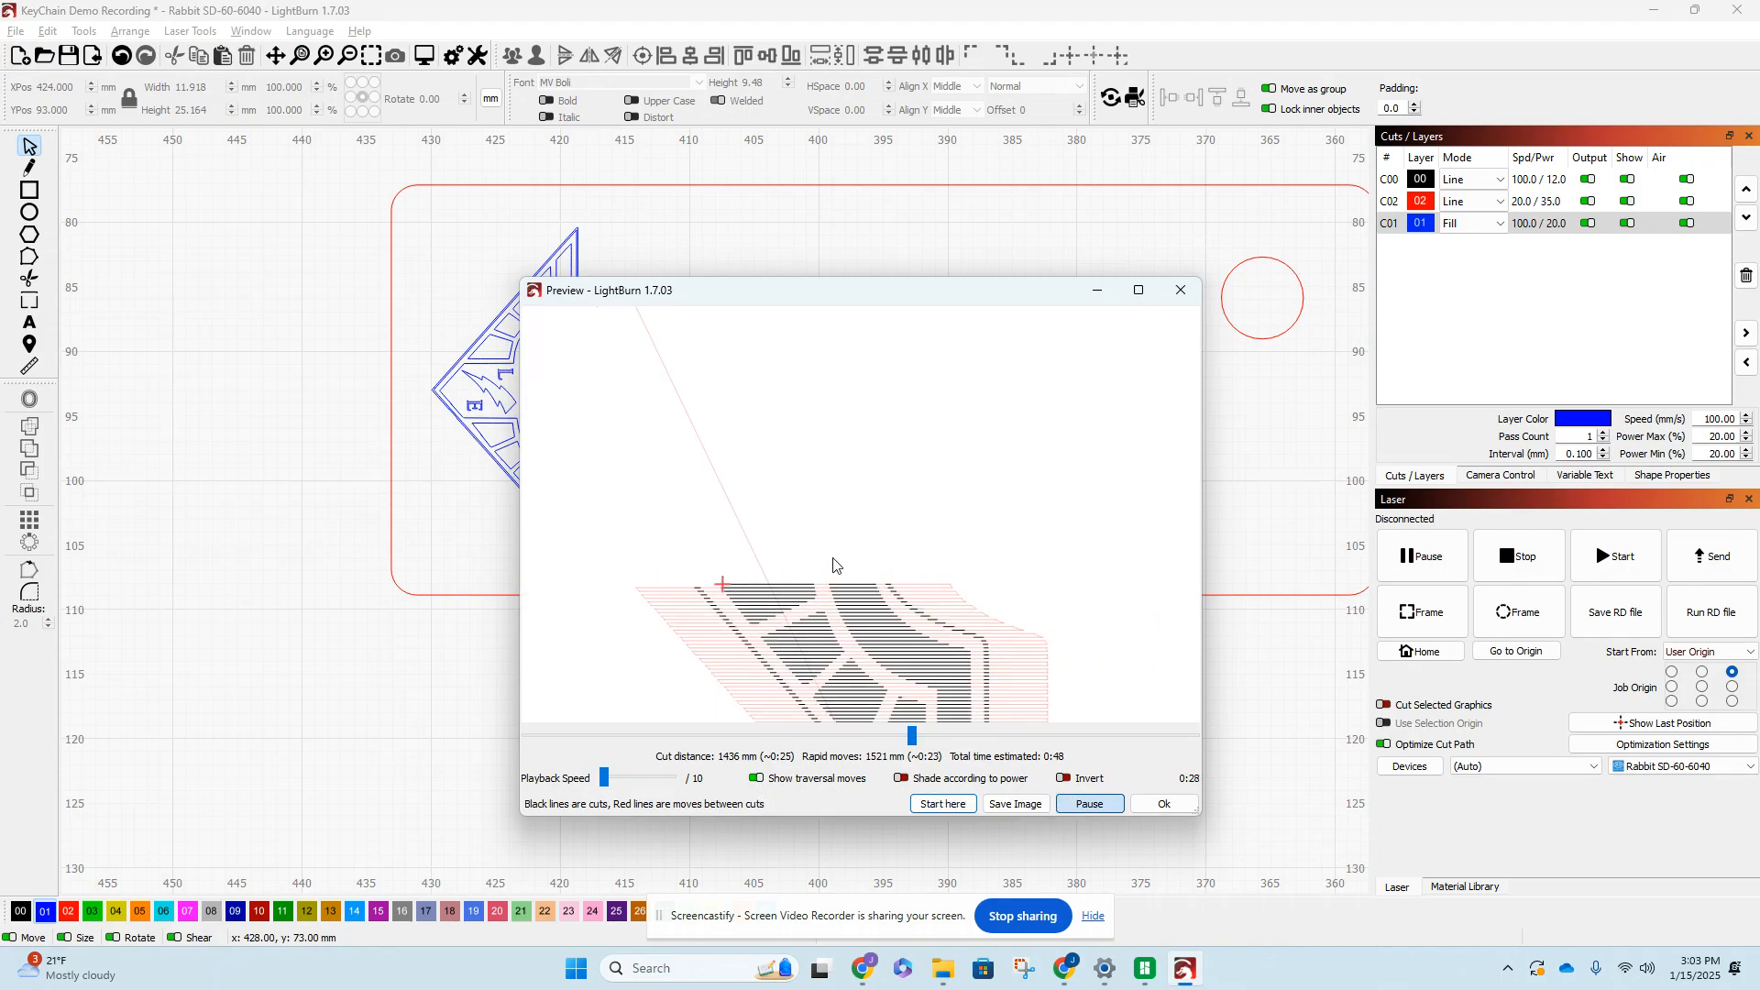
{"action": "scroll", "coordinate": [806, 563], "scroll_direction": "up", "scroll_amount": 1}
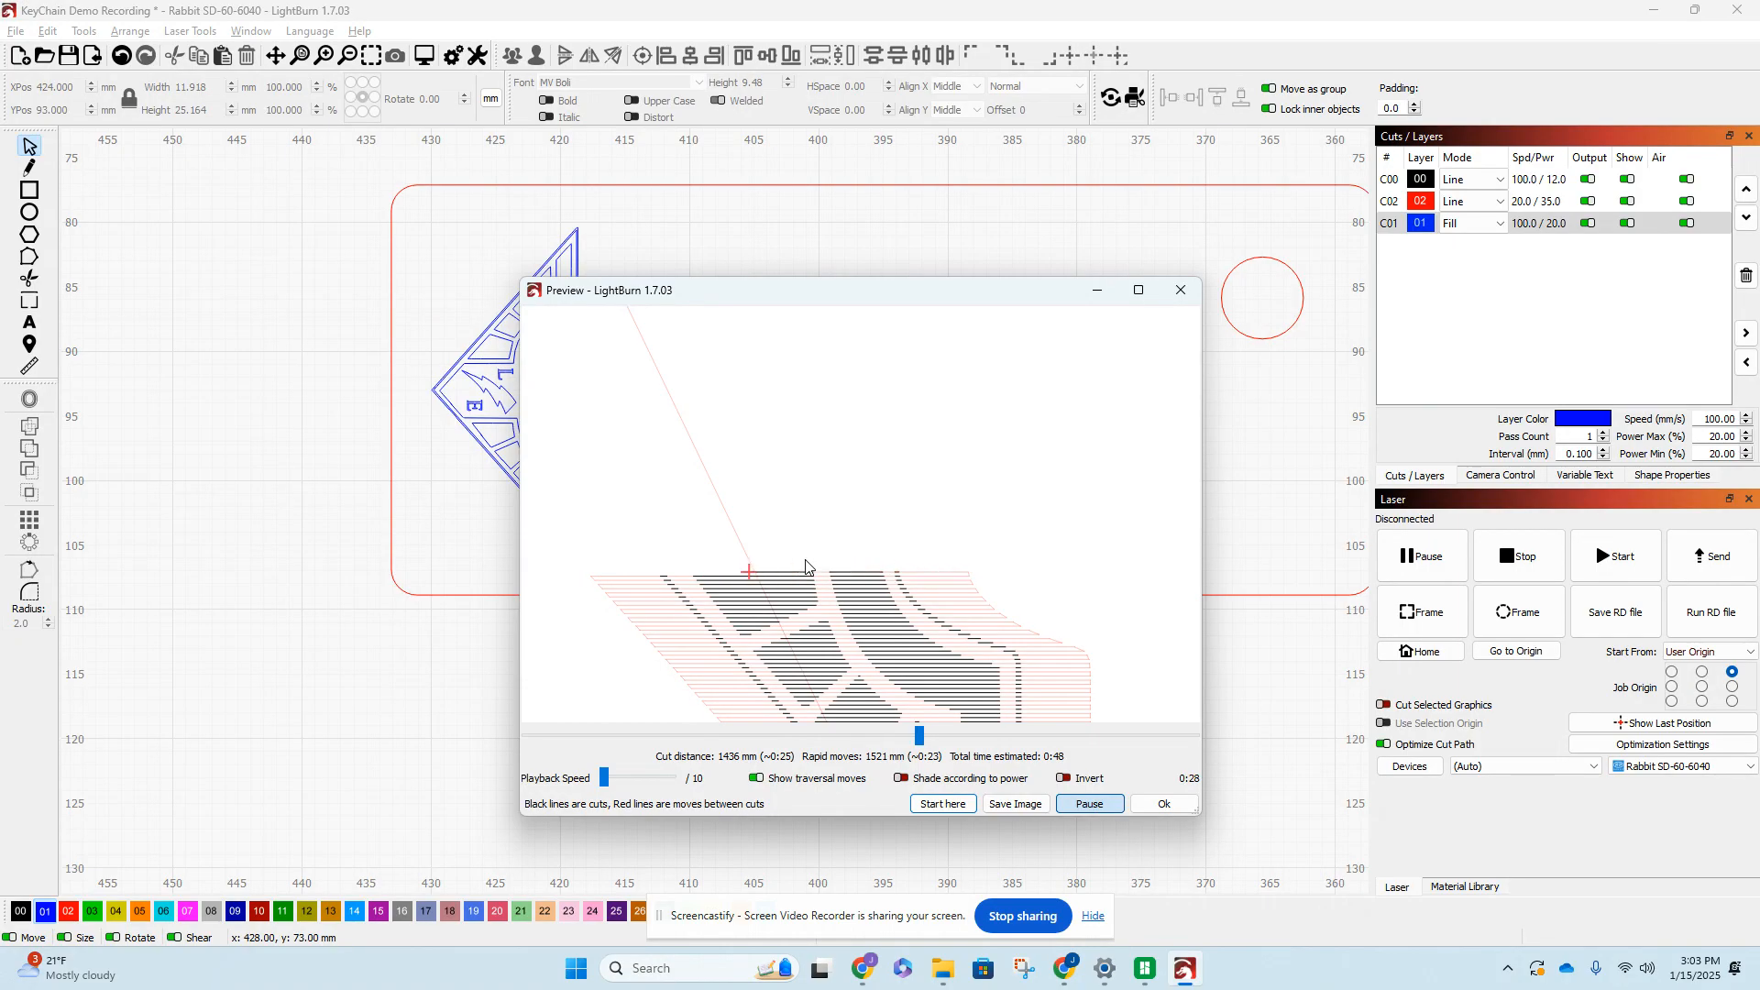
{"action": "scroll", "coordinate": [805, 566], "scroll_direction": "down", "scroll_amount": 3}
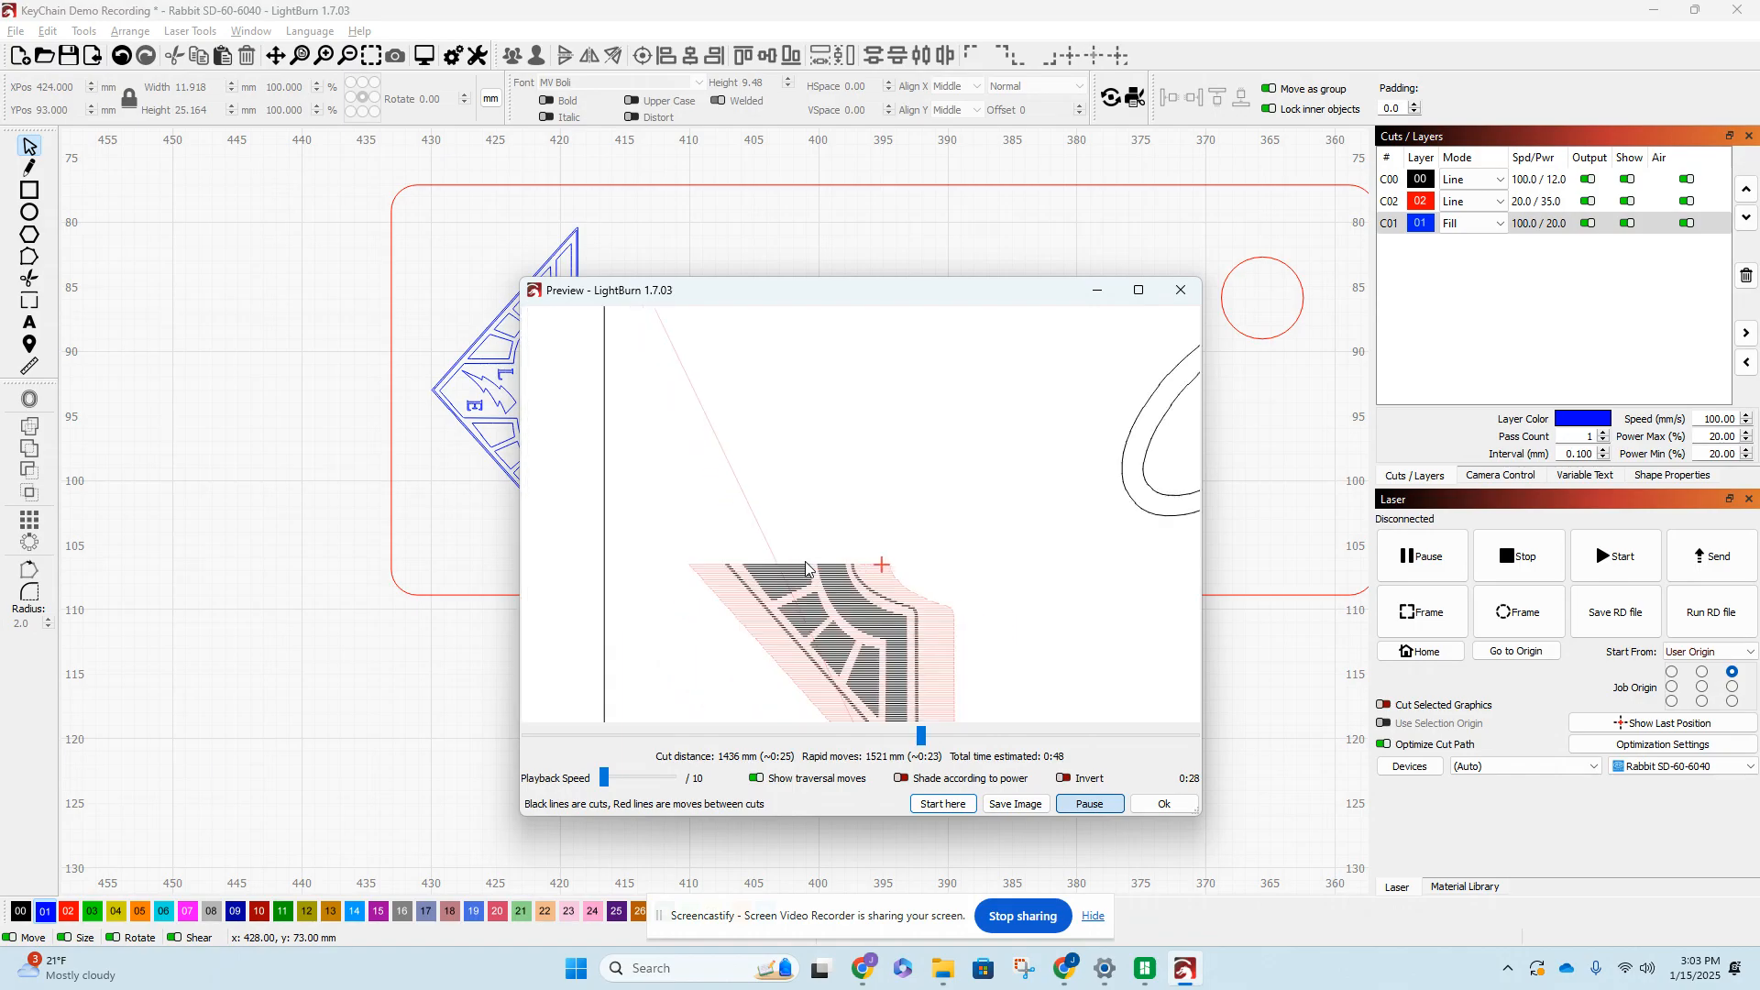
{"action": "left_click_drag", "start_coordinate": [616, 787], "coordinate": [642, 786]}
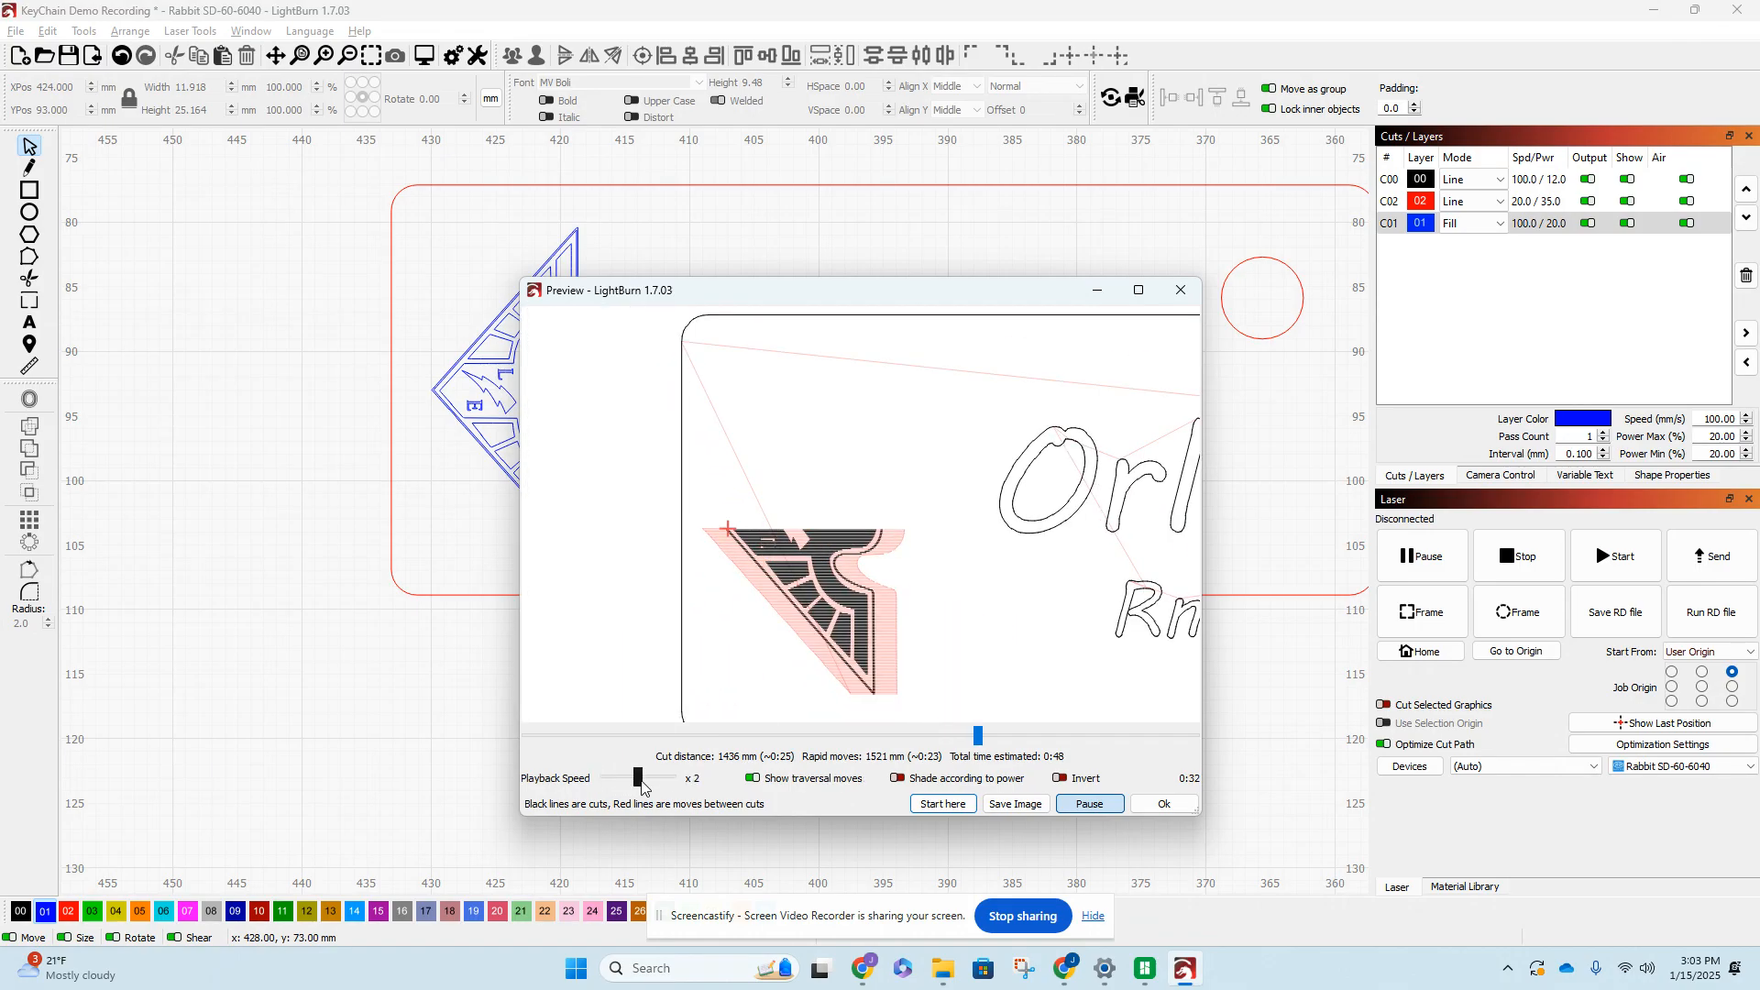
{"action": "left_click_drag", "start_coordinate": [642, 786], "coordinate": [649, 787]}
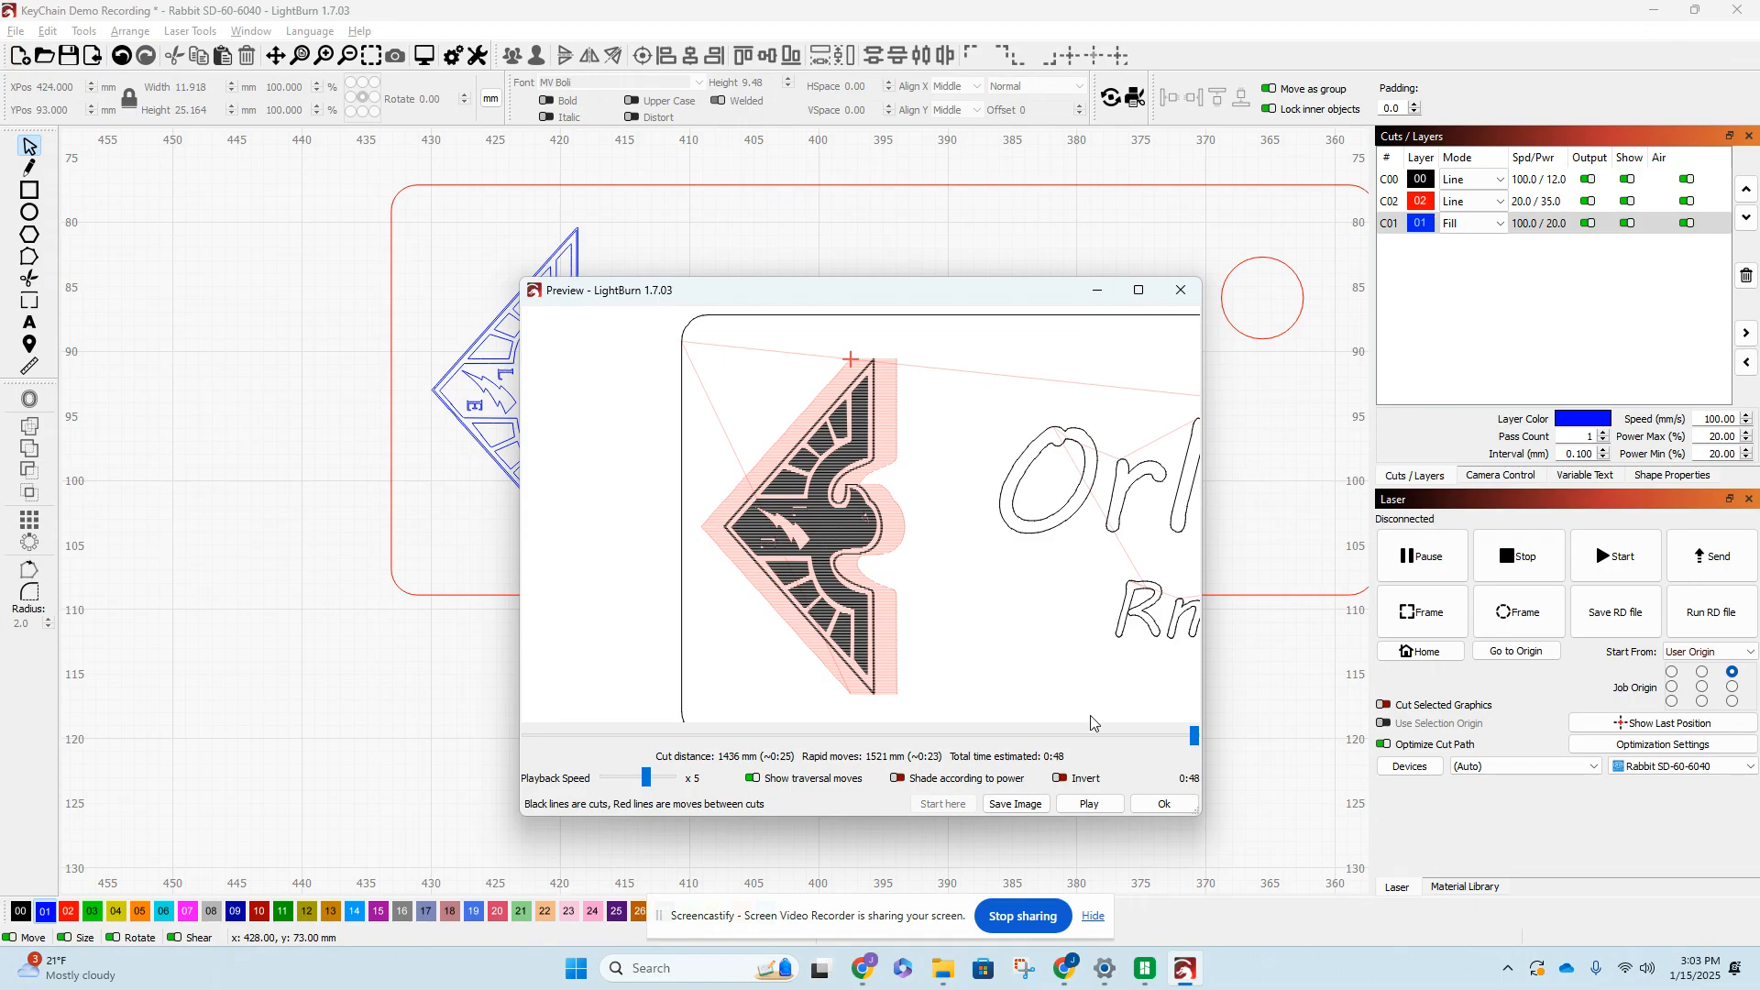
{"action": "left_click", "coordinate": [1163, 804]}
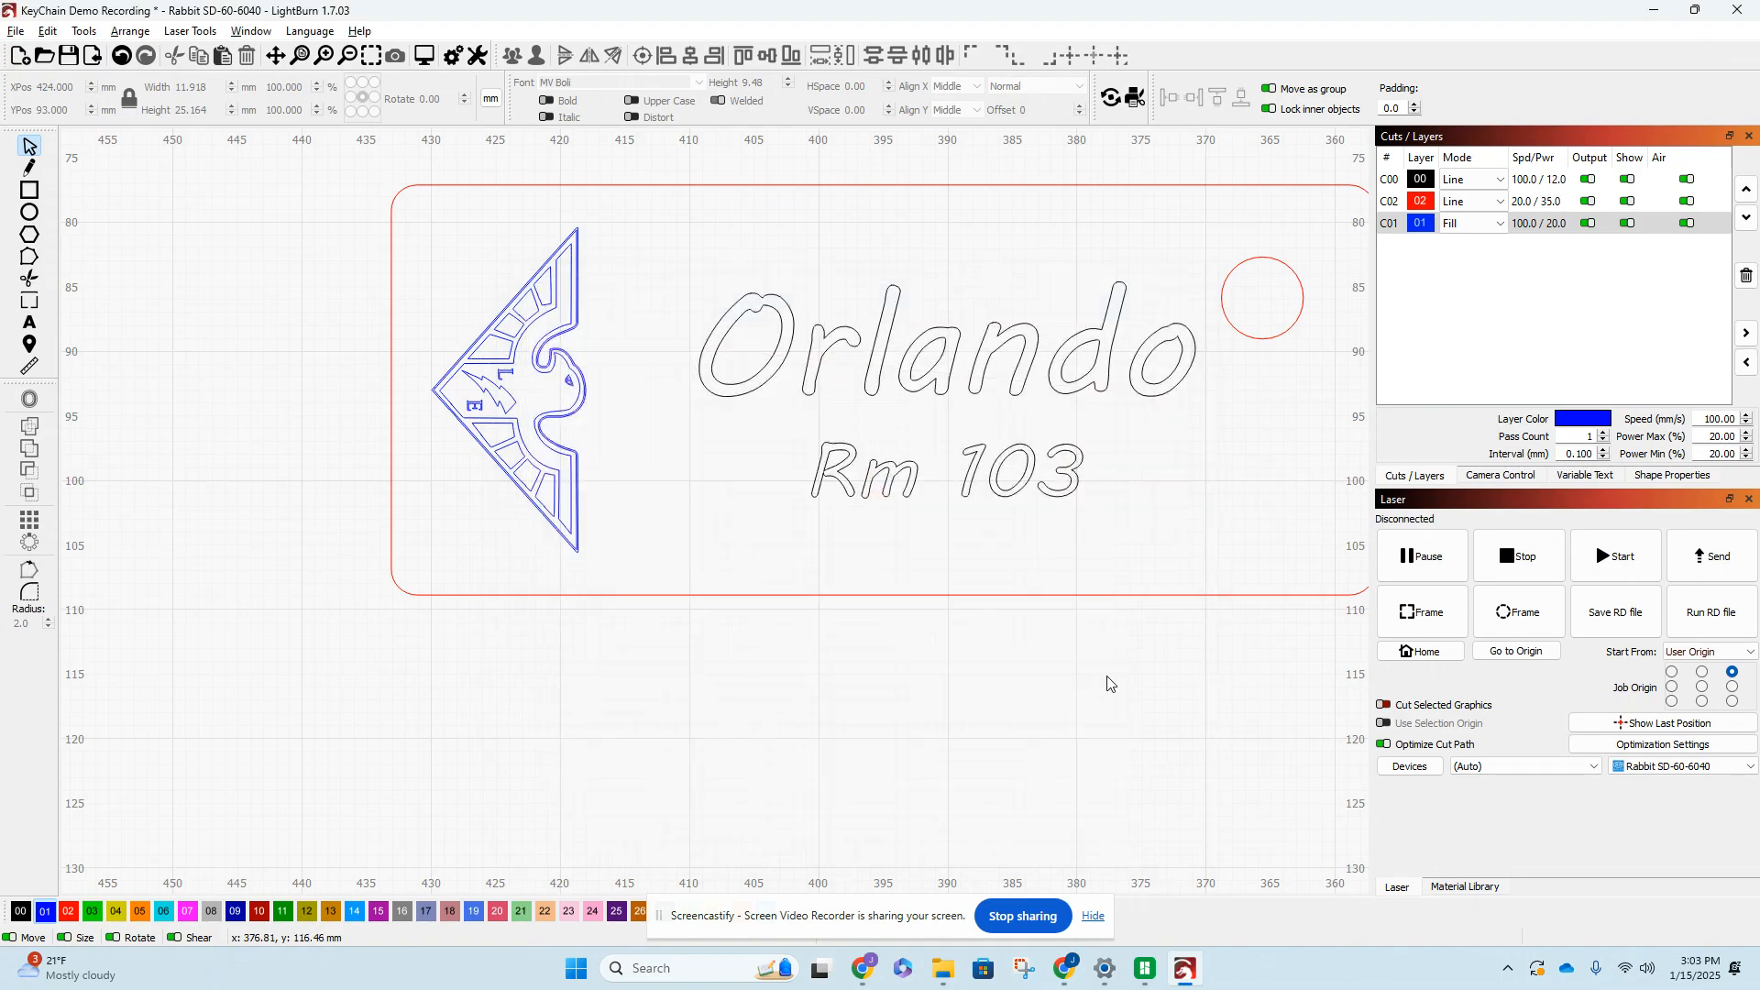
- Offset the hawk logo's outer outline outward with round corners, keeping the original outline
{"action": "scroll", "coordinate": [482, 393], "scroll_direction": "up", "scroll_amount": 3}
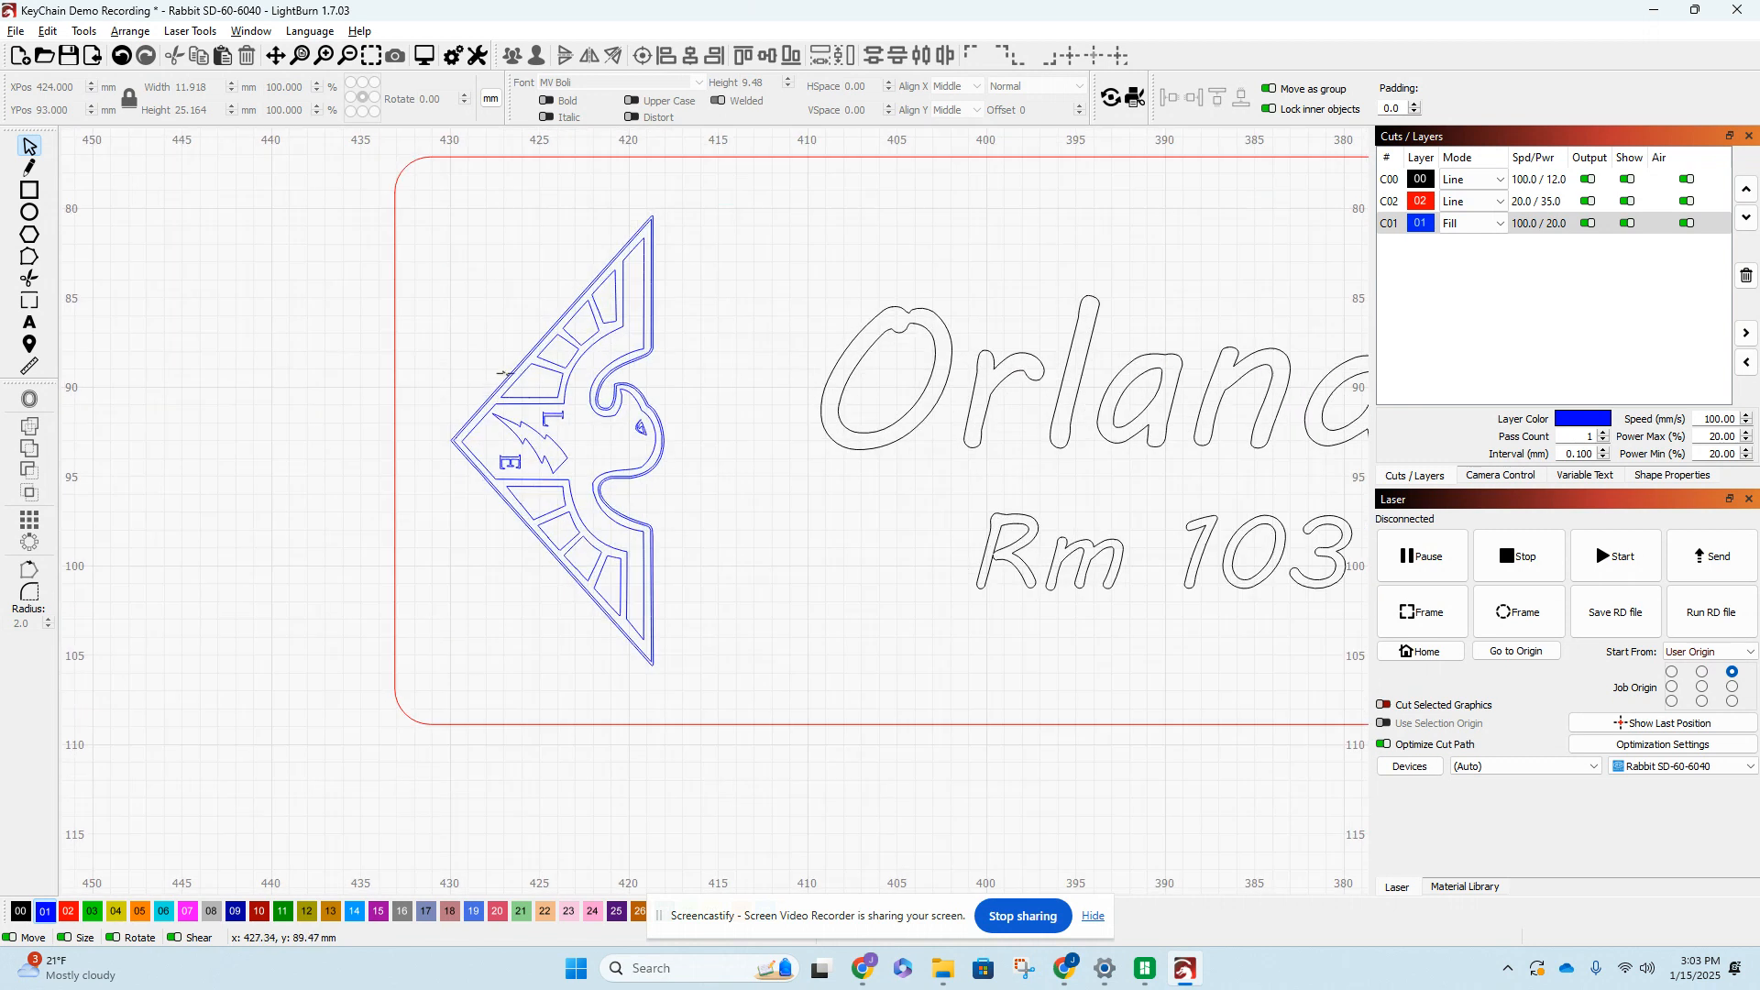
{"action": "scroll", "coordinate": [516, 392], "scroll_direction": "up", "scroll_amount": 2}
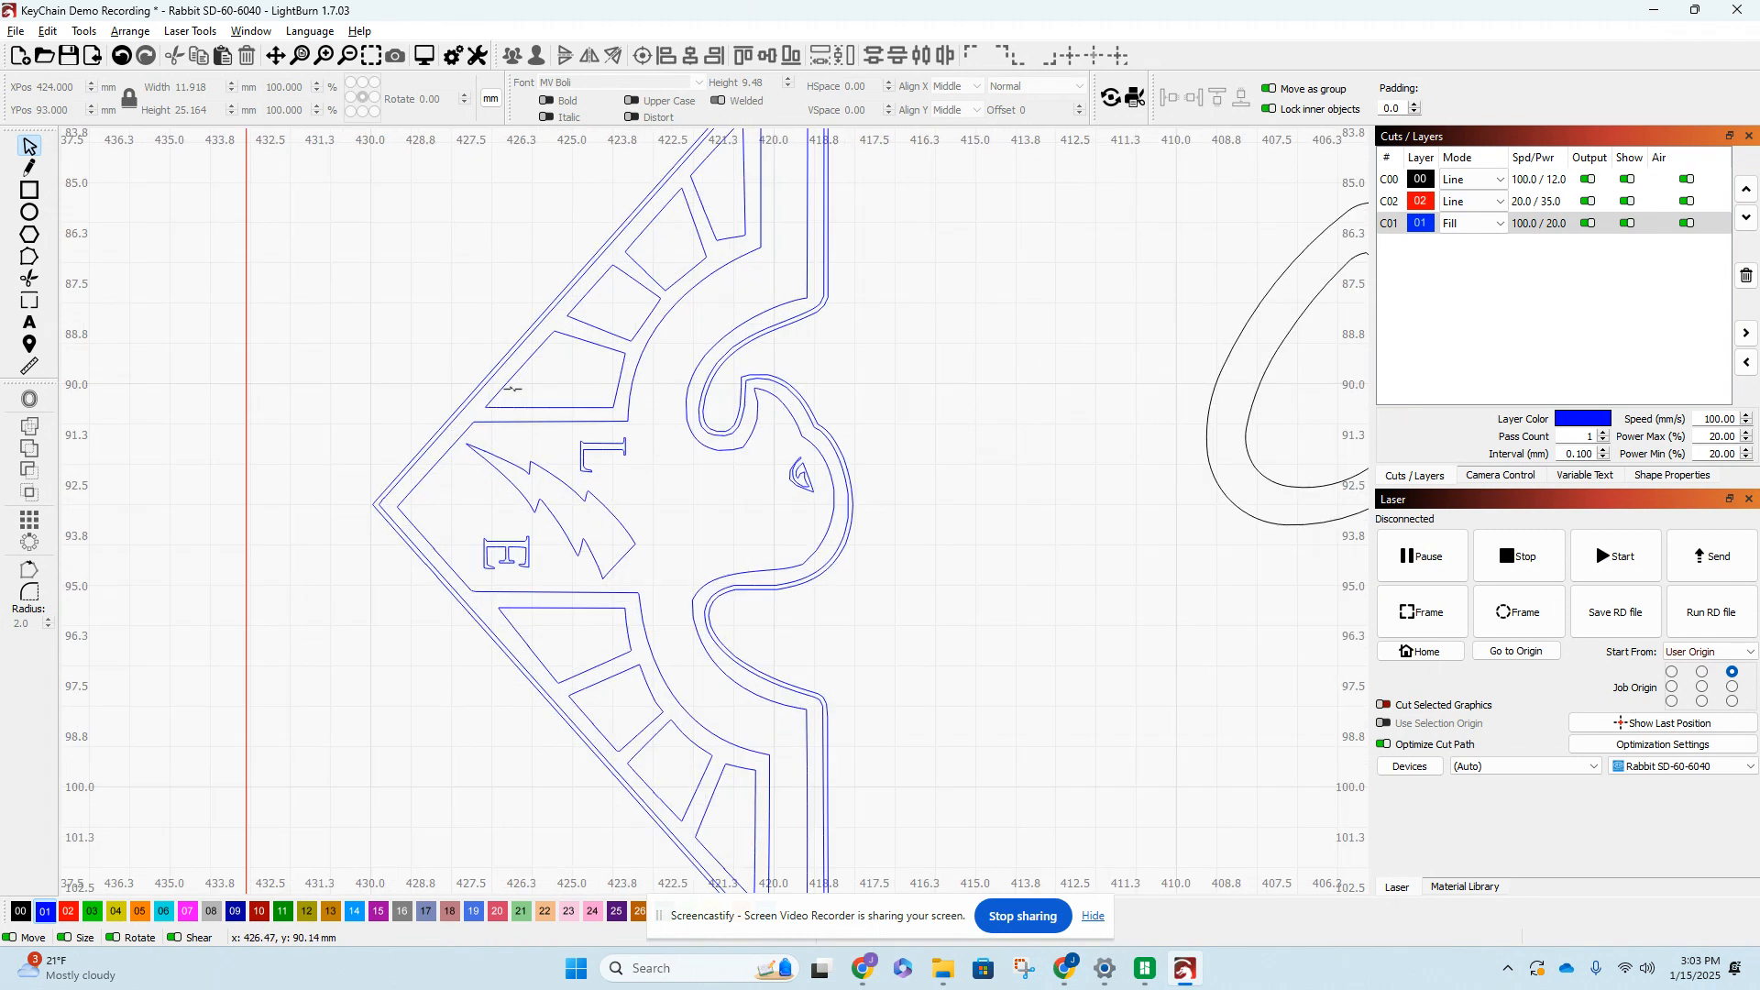
{"action": "scroll", "coordinate": [469, 393], "scroll_direction": "up", "scroll_amount": 2}
{"action": "left_click", "coordinate": [469, 397]}
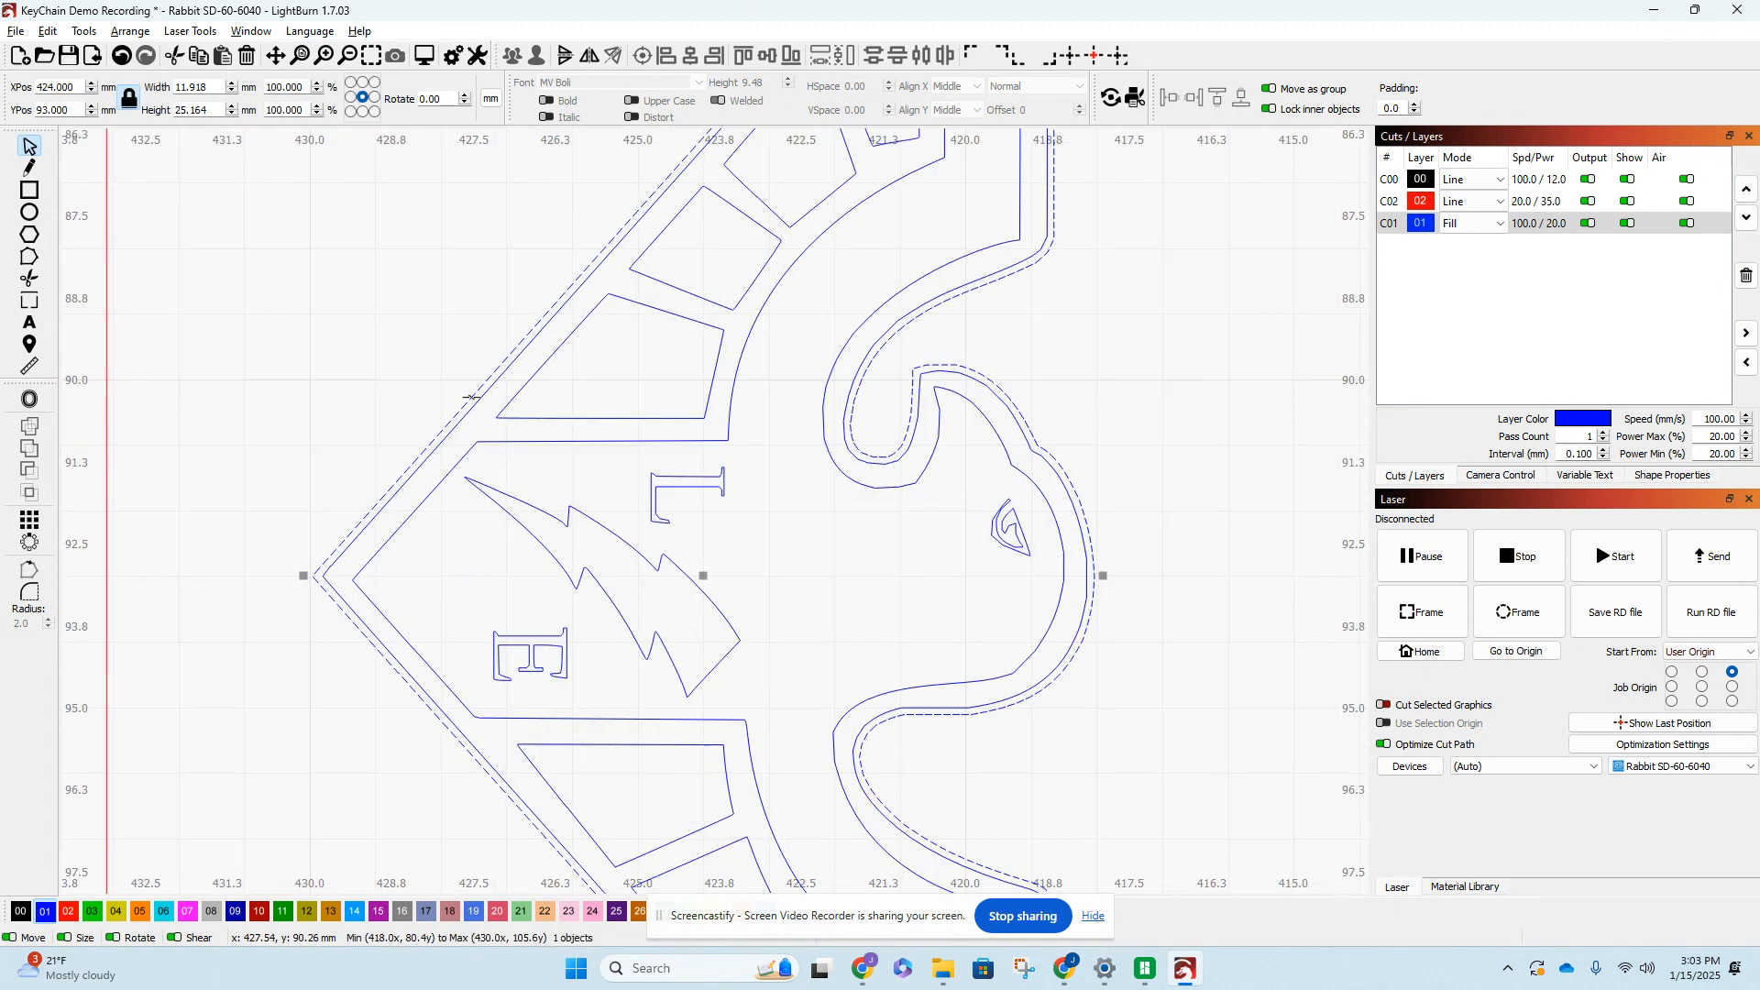
{"action": "scroll", "coordinate": [471, 392], "scroll_direction": "down", "scroll_amount": 5}
{"action": "left_click", "coordinate": [471, 393]}
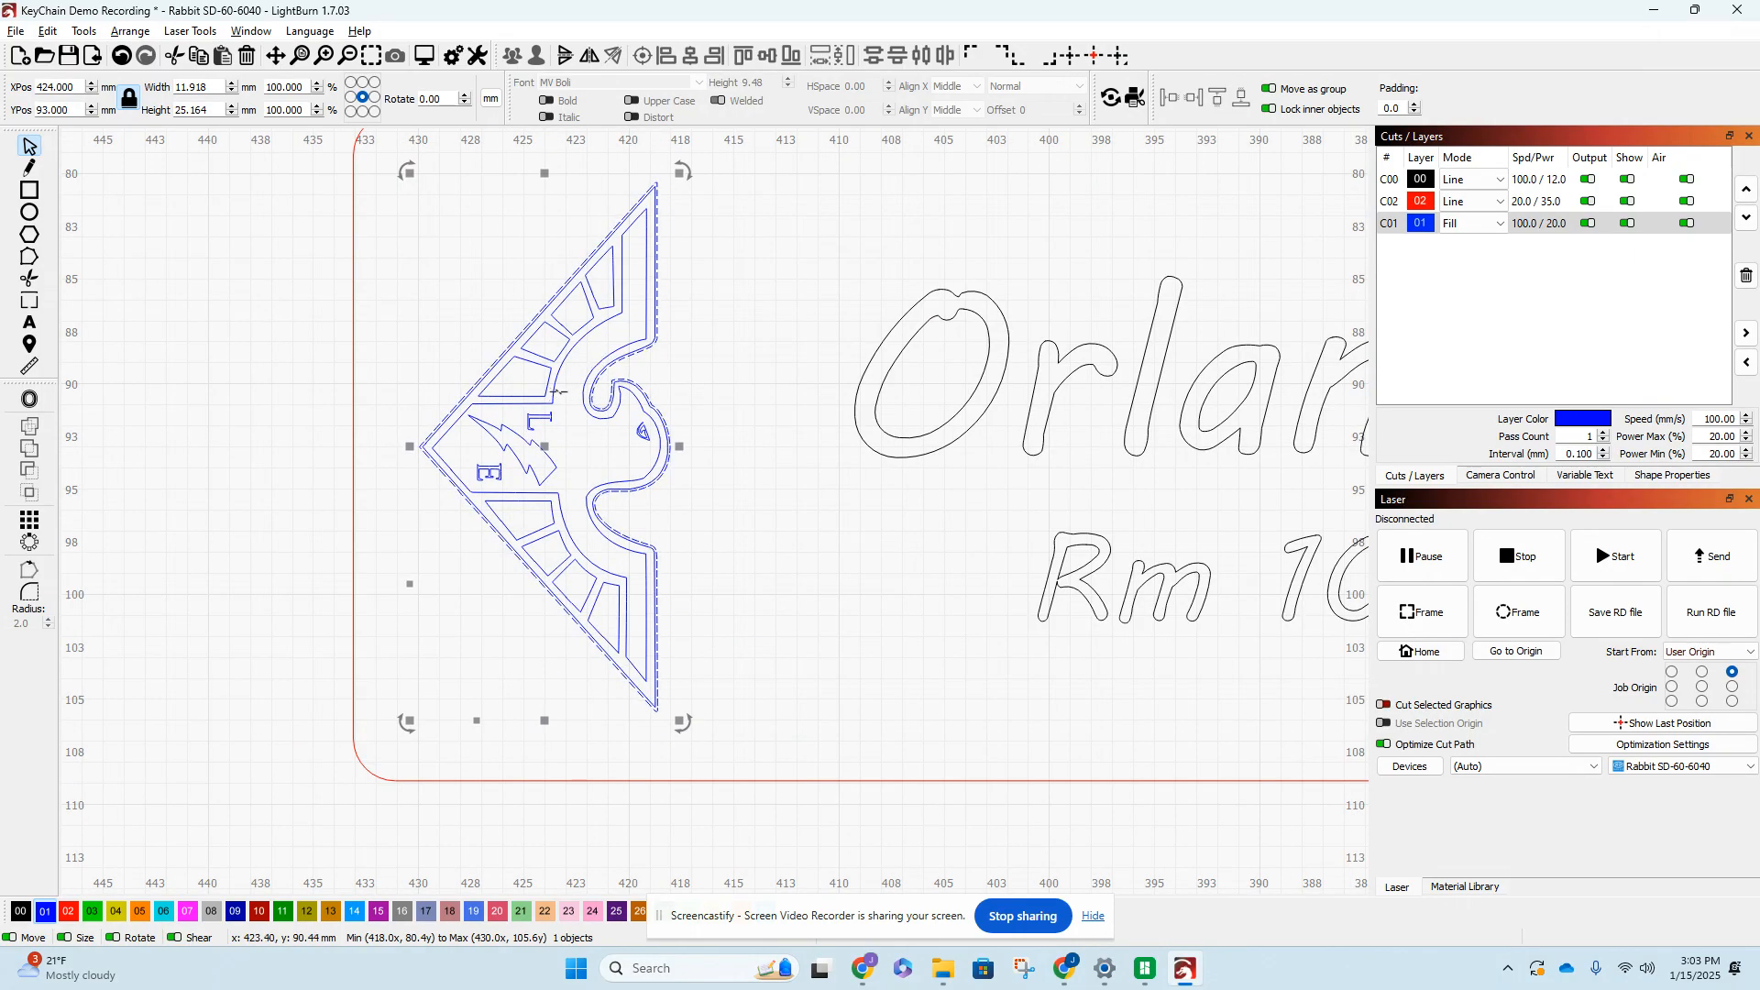
{"action": "scroll", "coordinate": [561, 380], "scroll_direction": "up", "scroll_amount": 3}
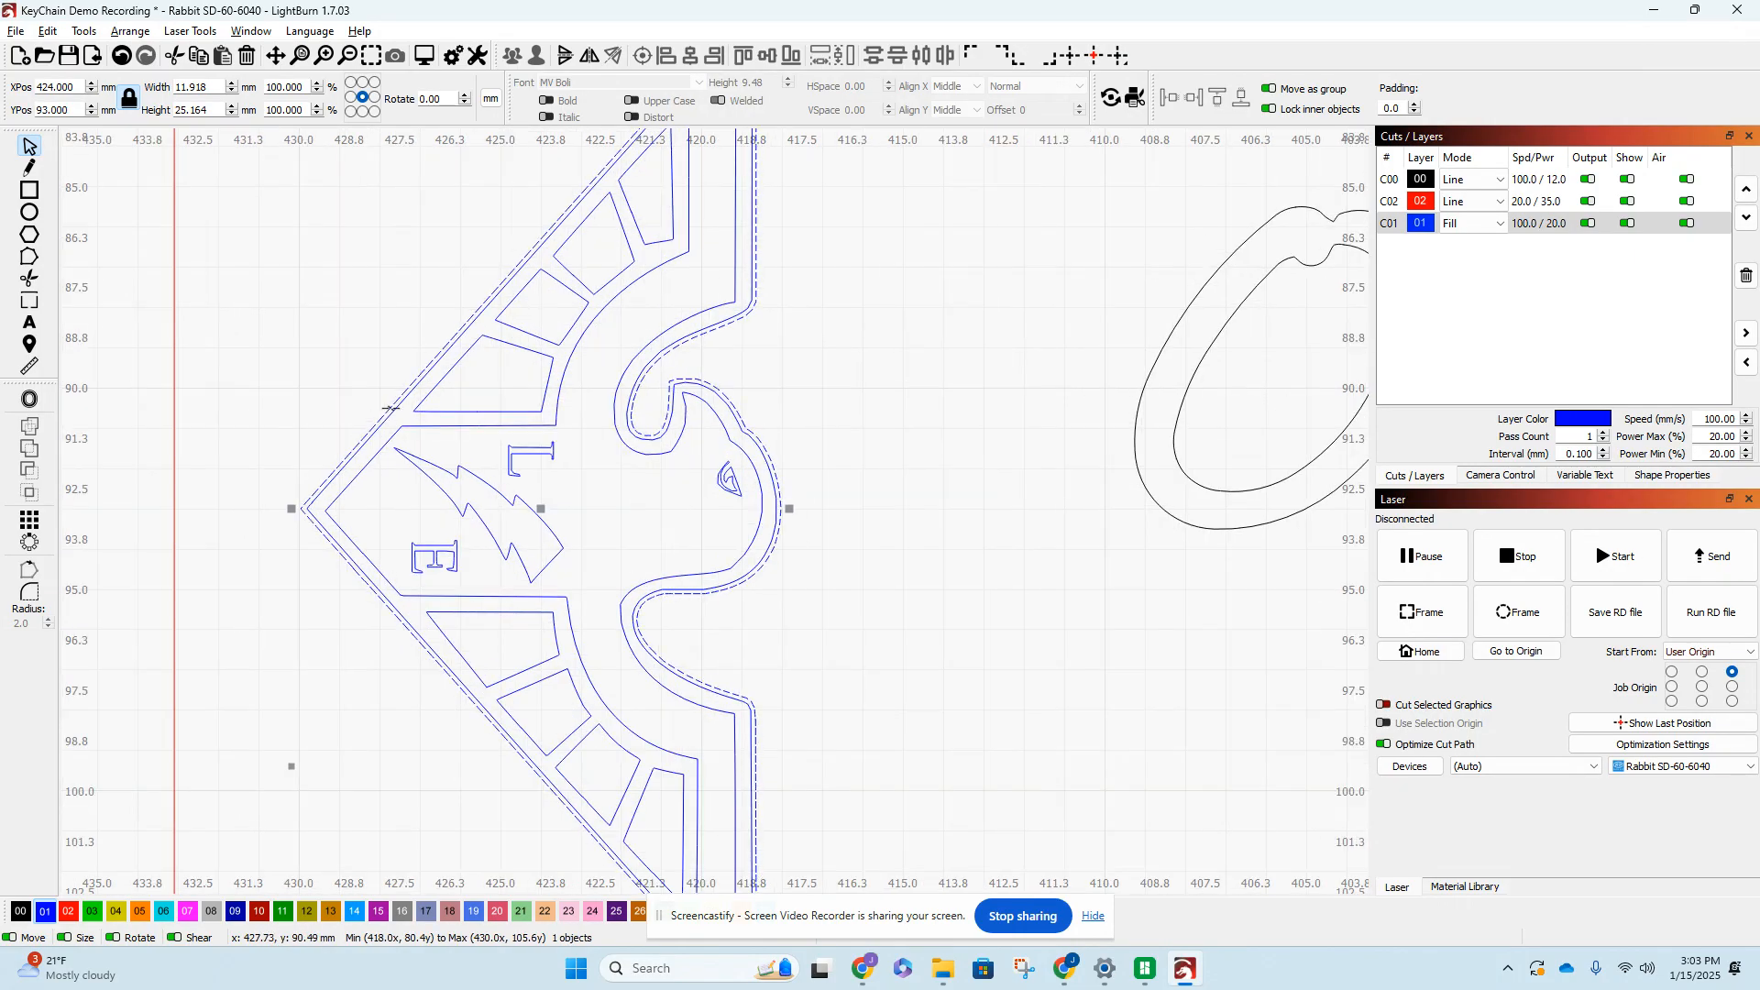
{"action": "left_click", "coordinate": [30, 401]}
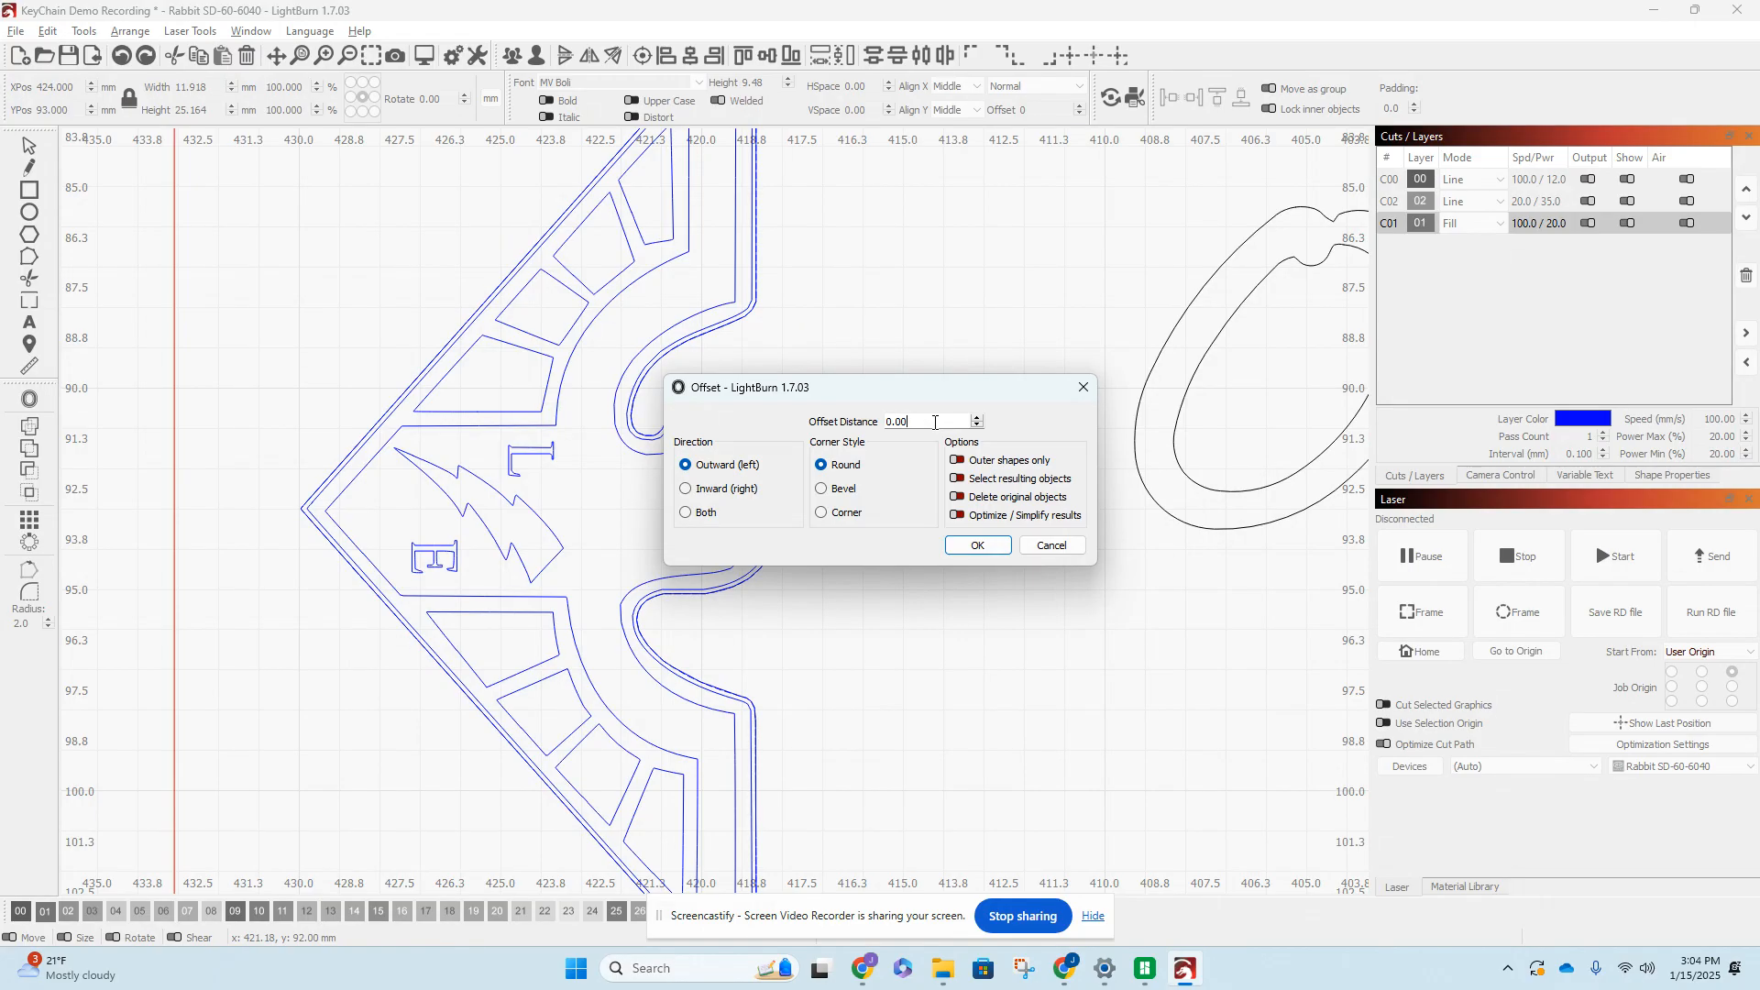
{"action": "double_click", "coordinate": [937, 423]}
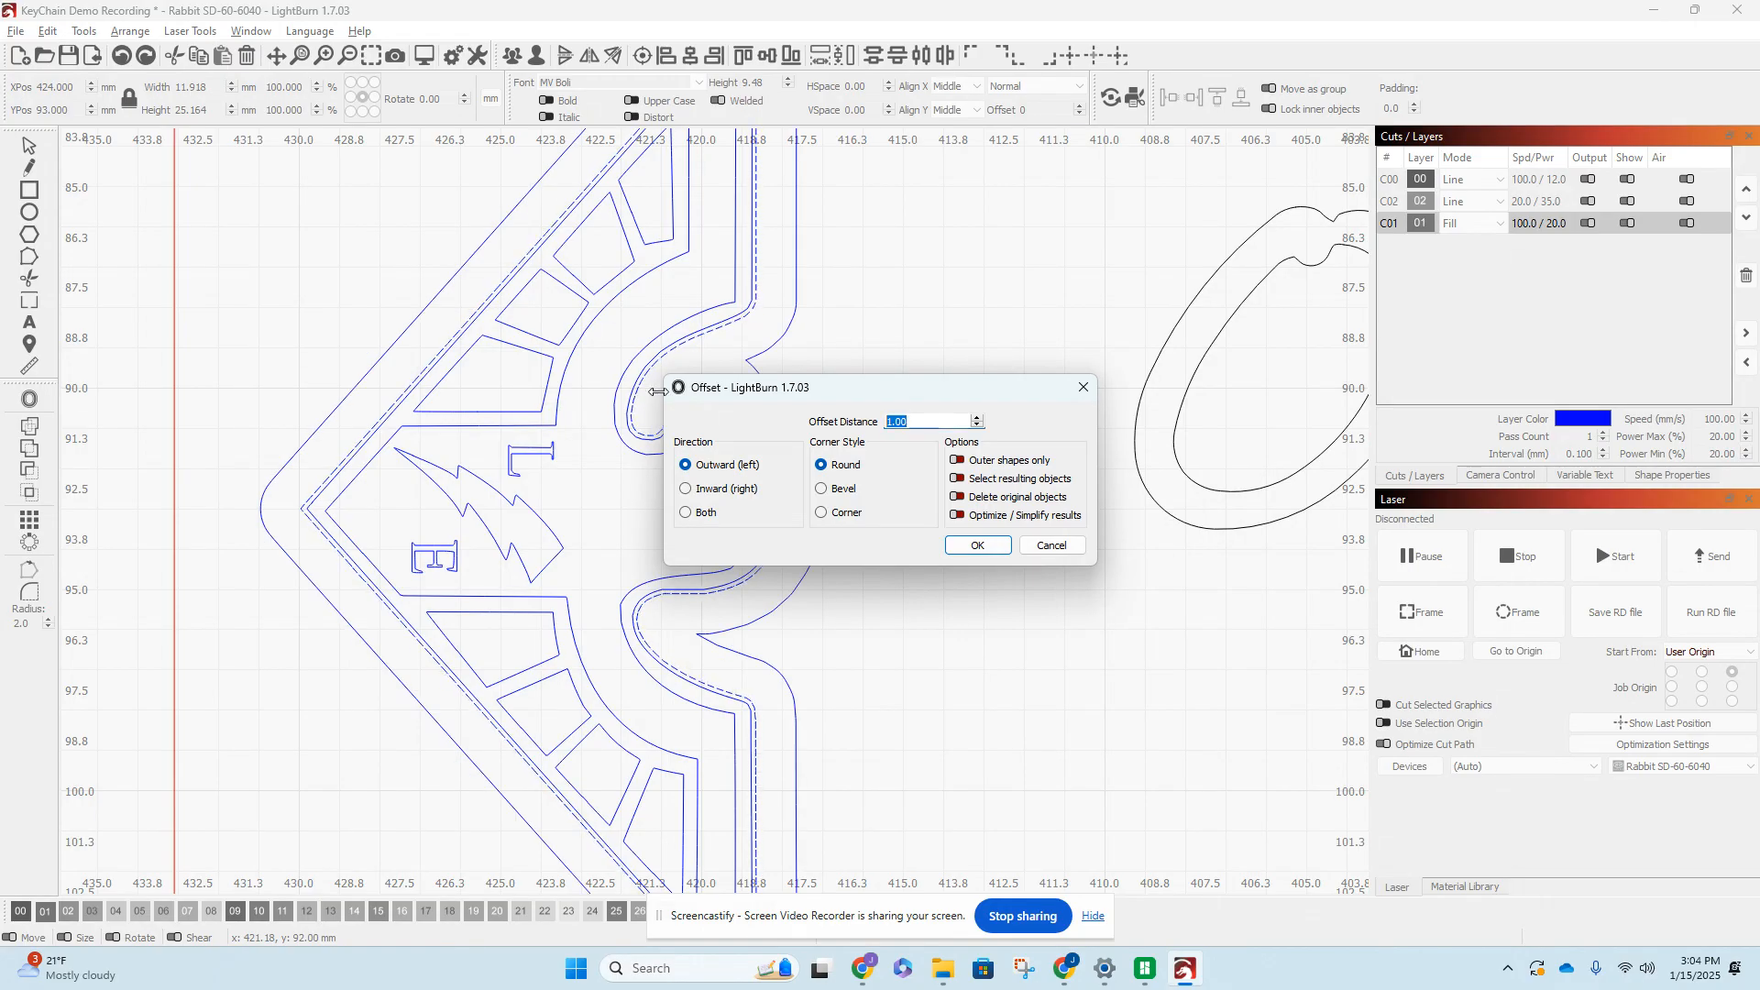
{"action": "key", "text": "Return"}
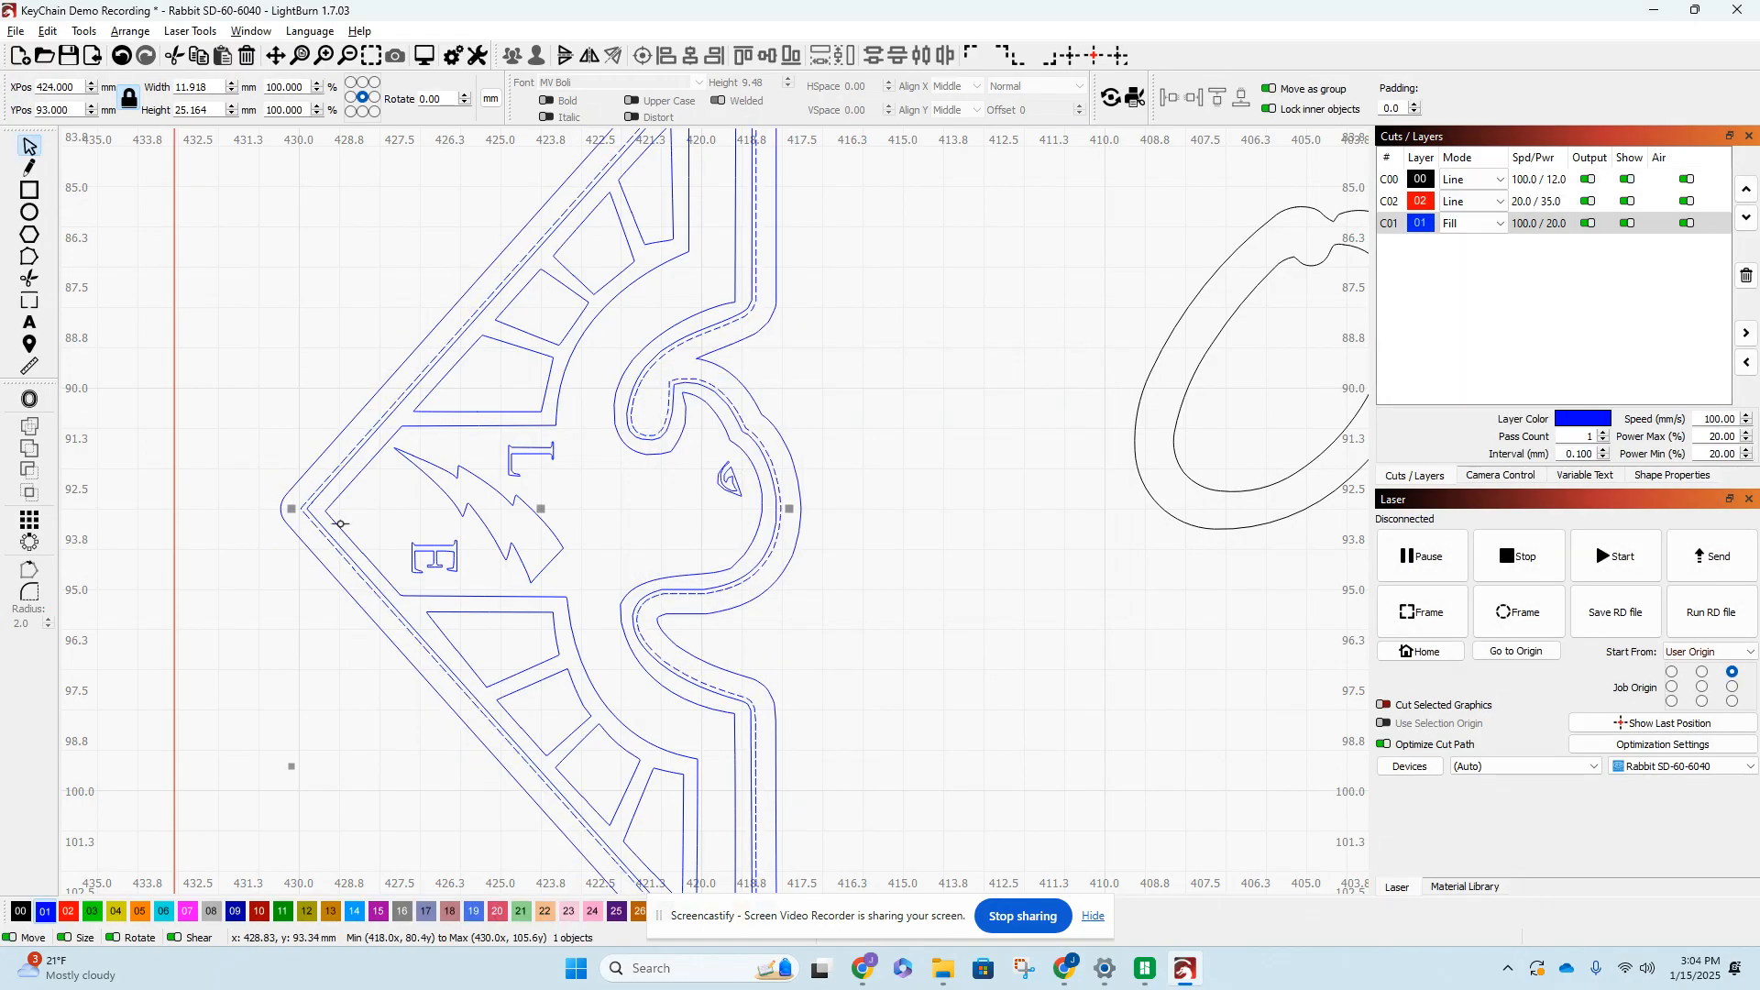
- Undo the outward offset of the hawk logo's outline
{"action": "left_click", "coordinate": [312, 461]}
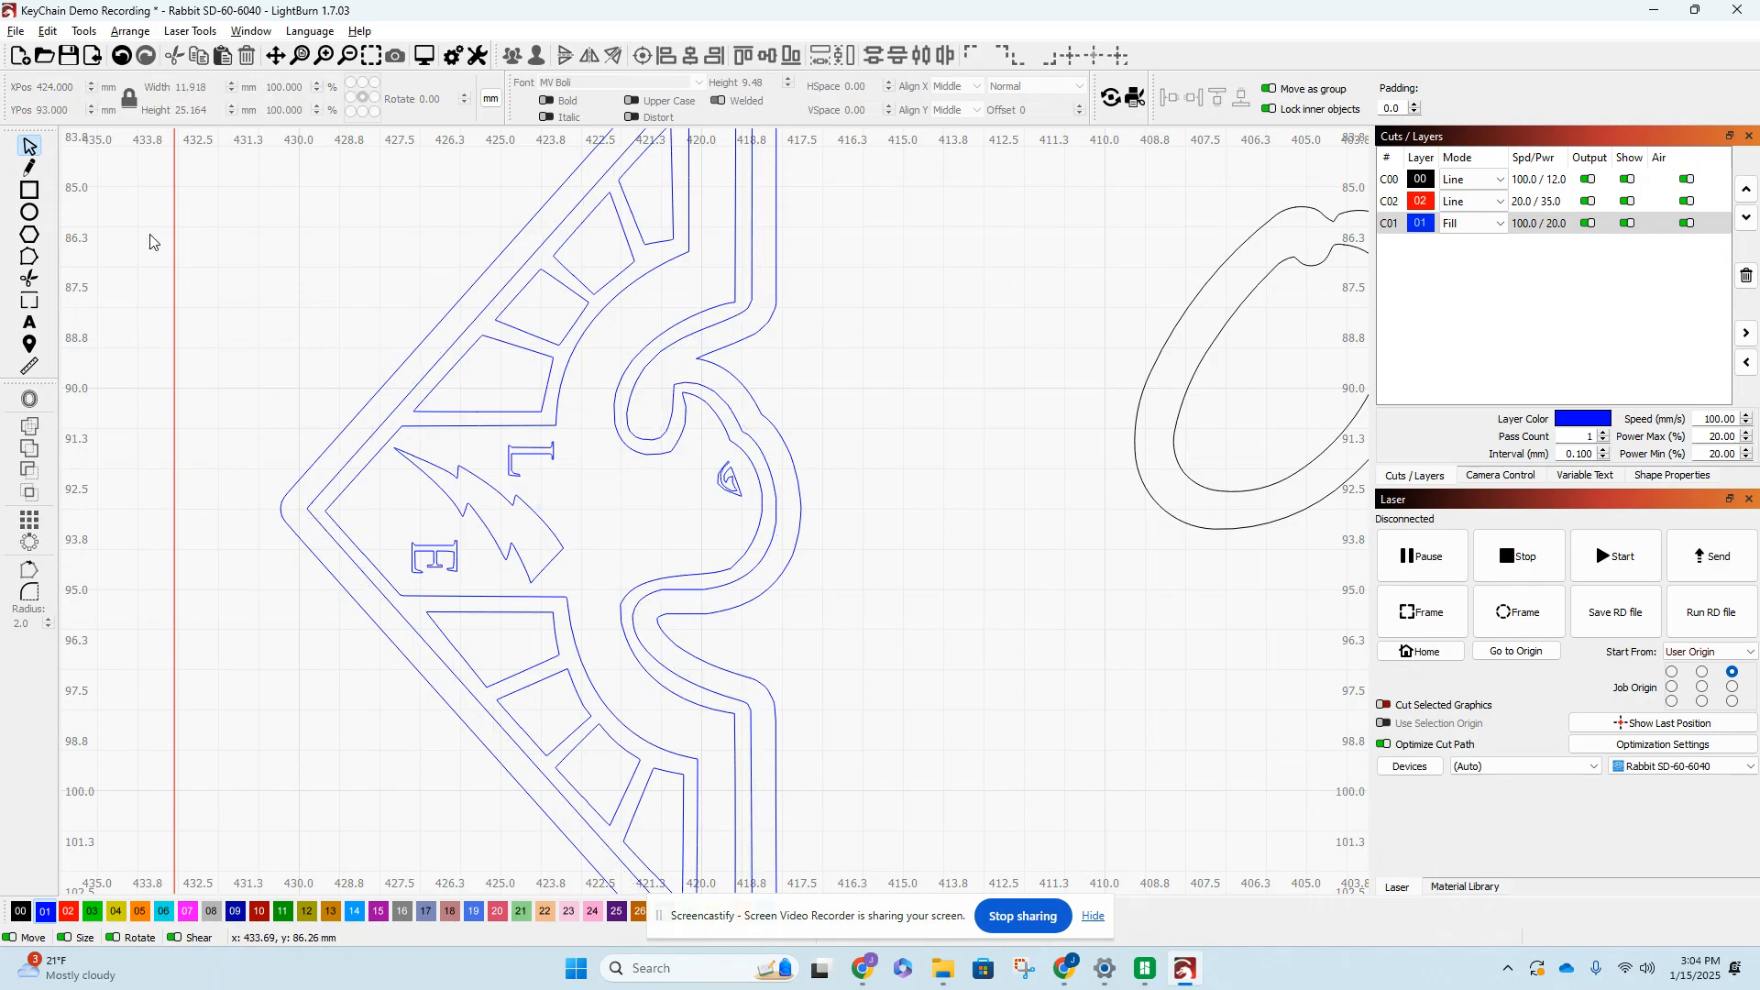
{"action": "left_click", "coordinate": [123, 57]}
{"action": "left_click", "coordinate": [123, 57]}
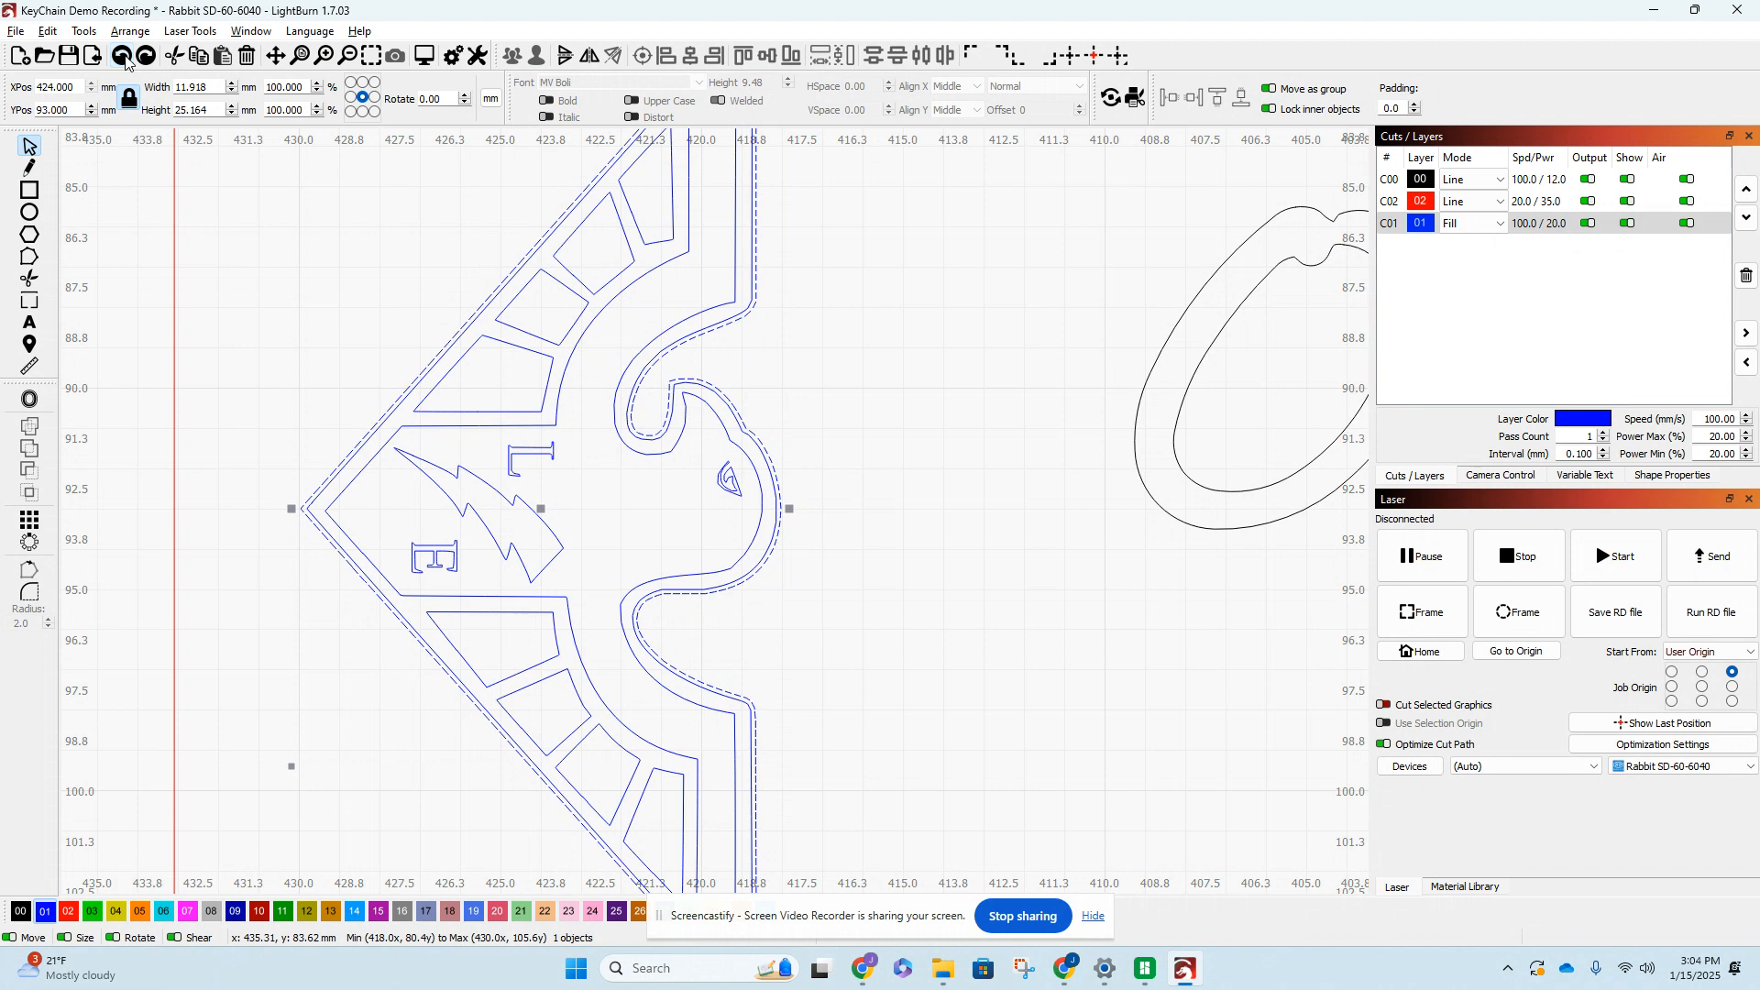
{"action": "left_click", "coordinate": [247, 210]}
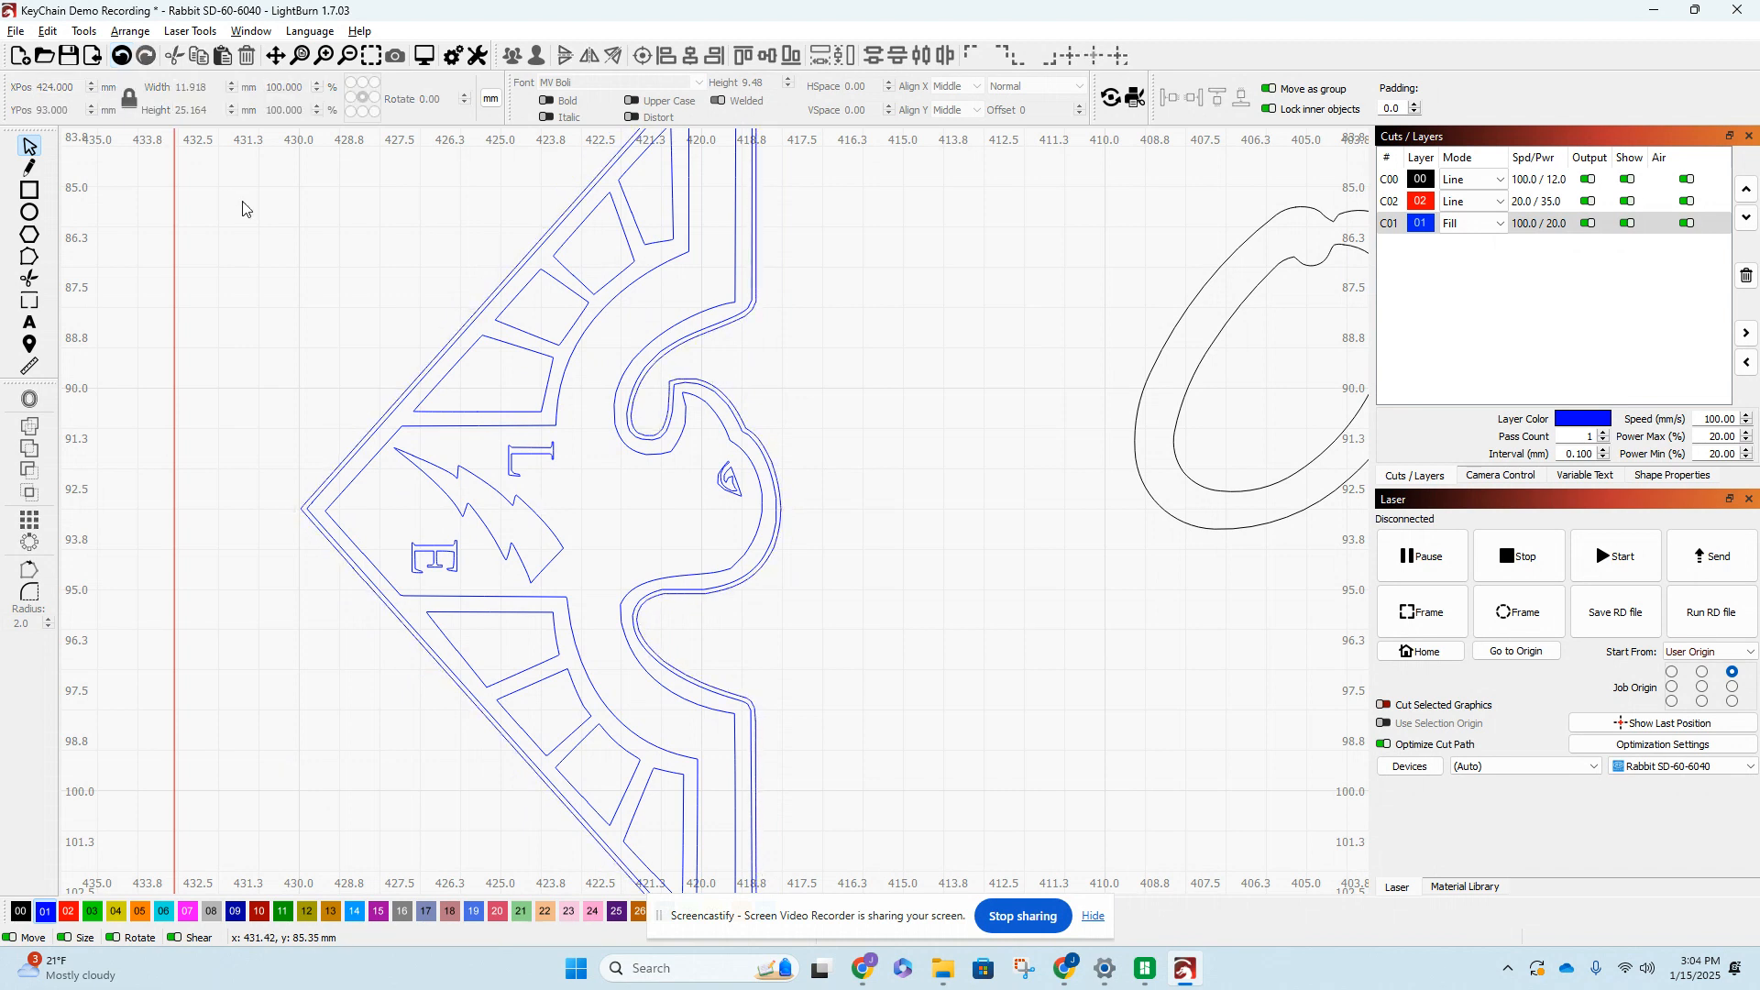
- Offset the hawk logo's outer outline outward by 0.25 mm with round corners
{"action": "left_click", "coordinate": [354, 444]}
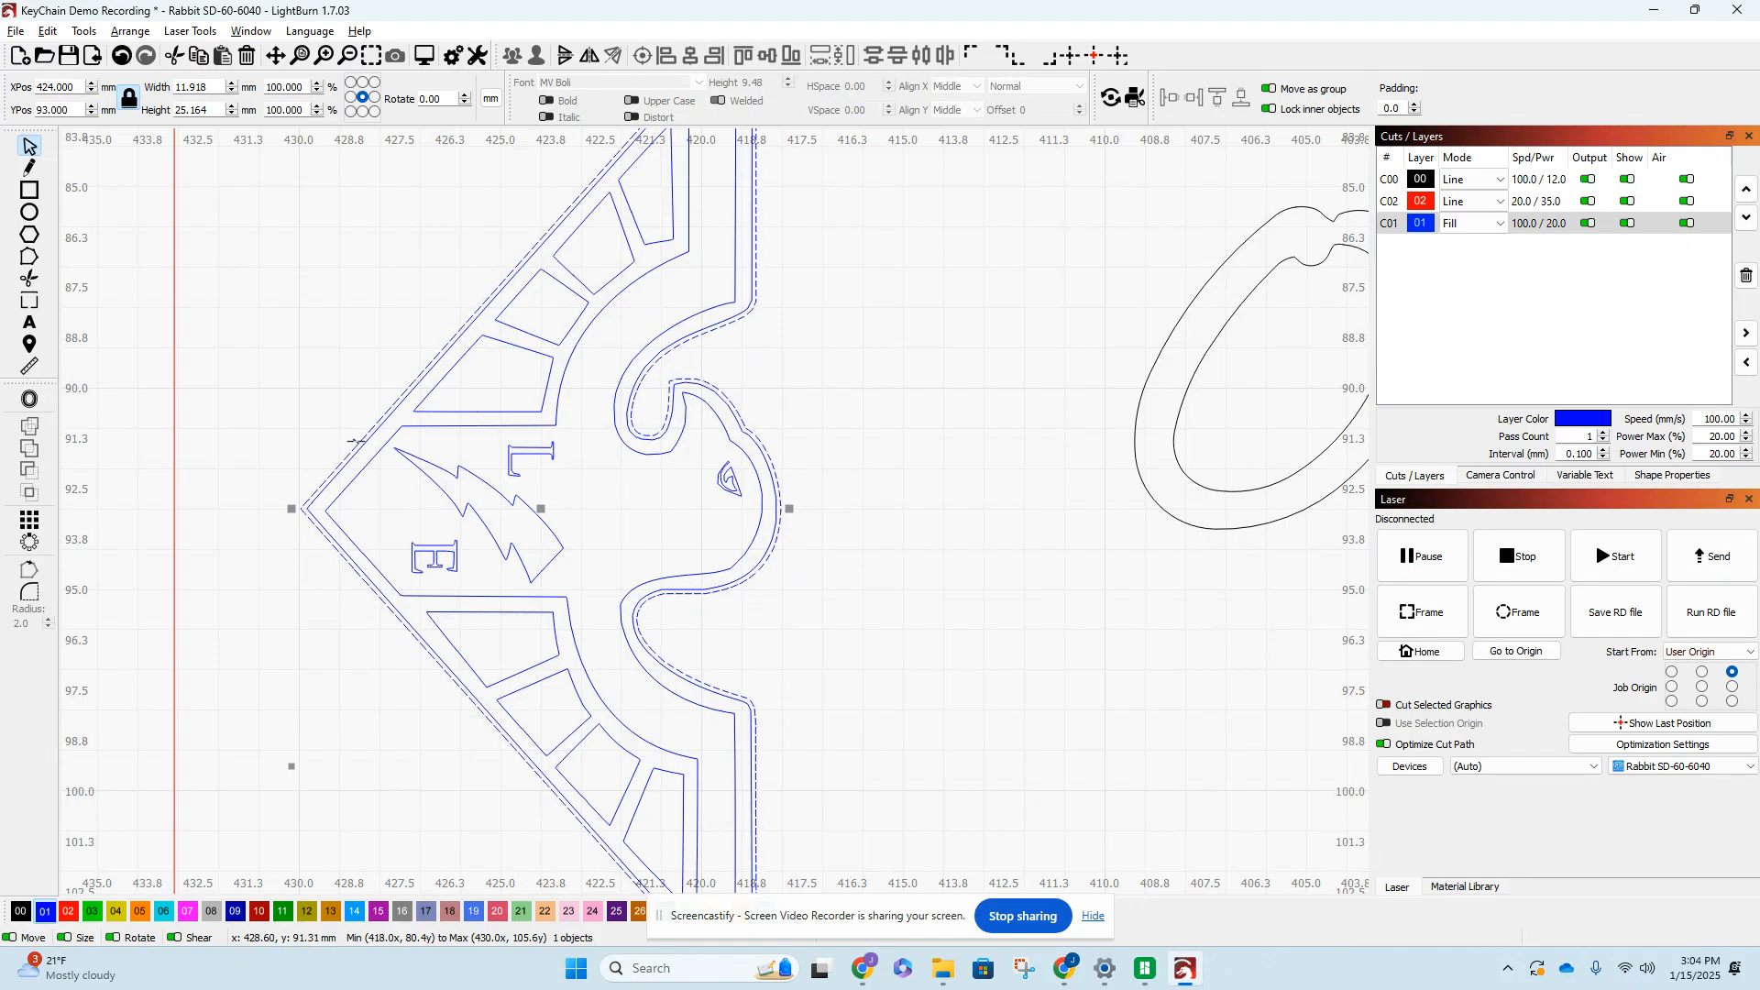
{"action": "left_click", "coordinate": [30, 399]}
{"action": "left_click", "coordinate": [918, 425]}
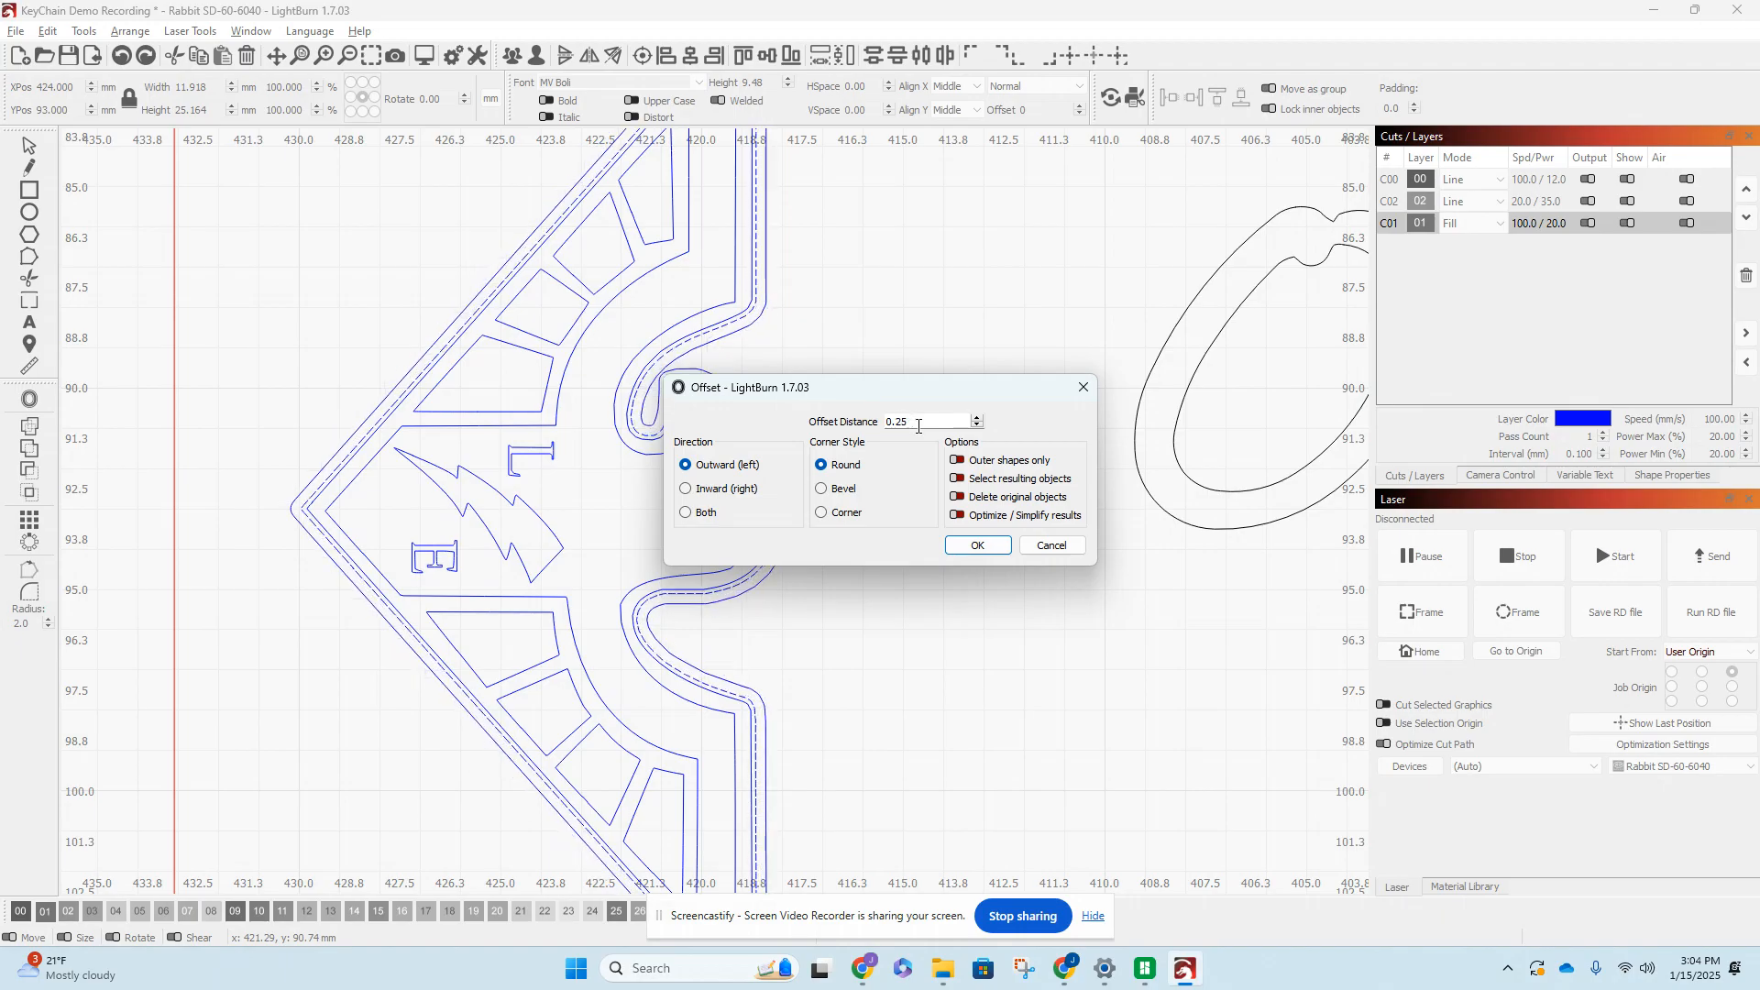
{"action": "left_click", "coordinate": [1007, 547]}
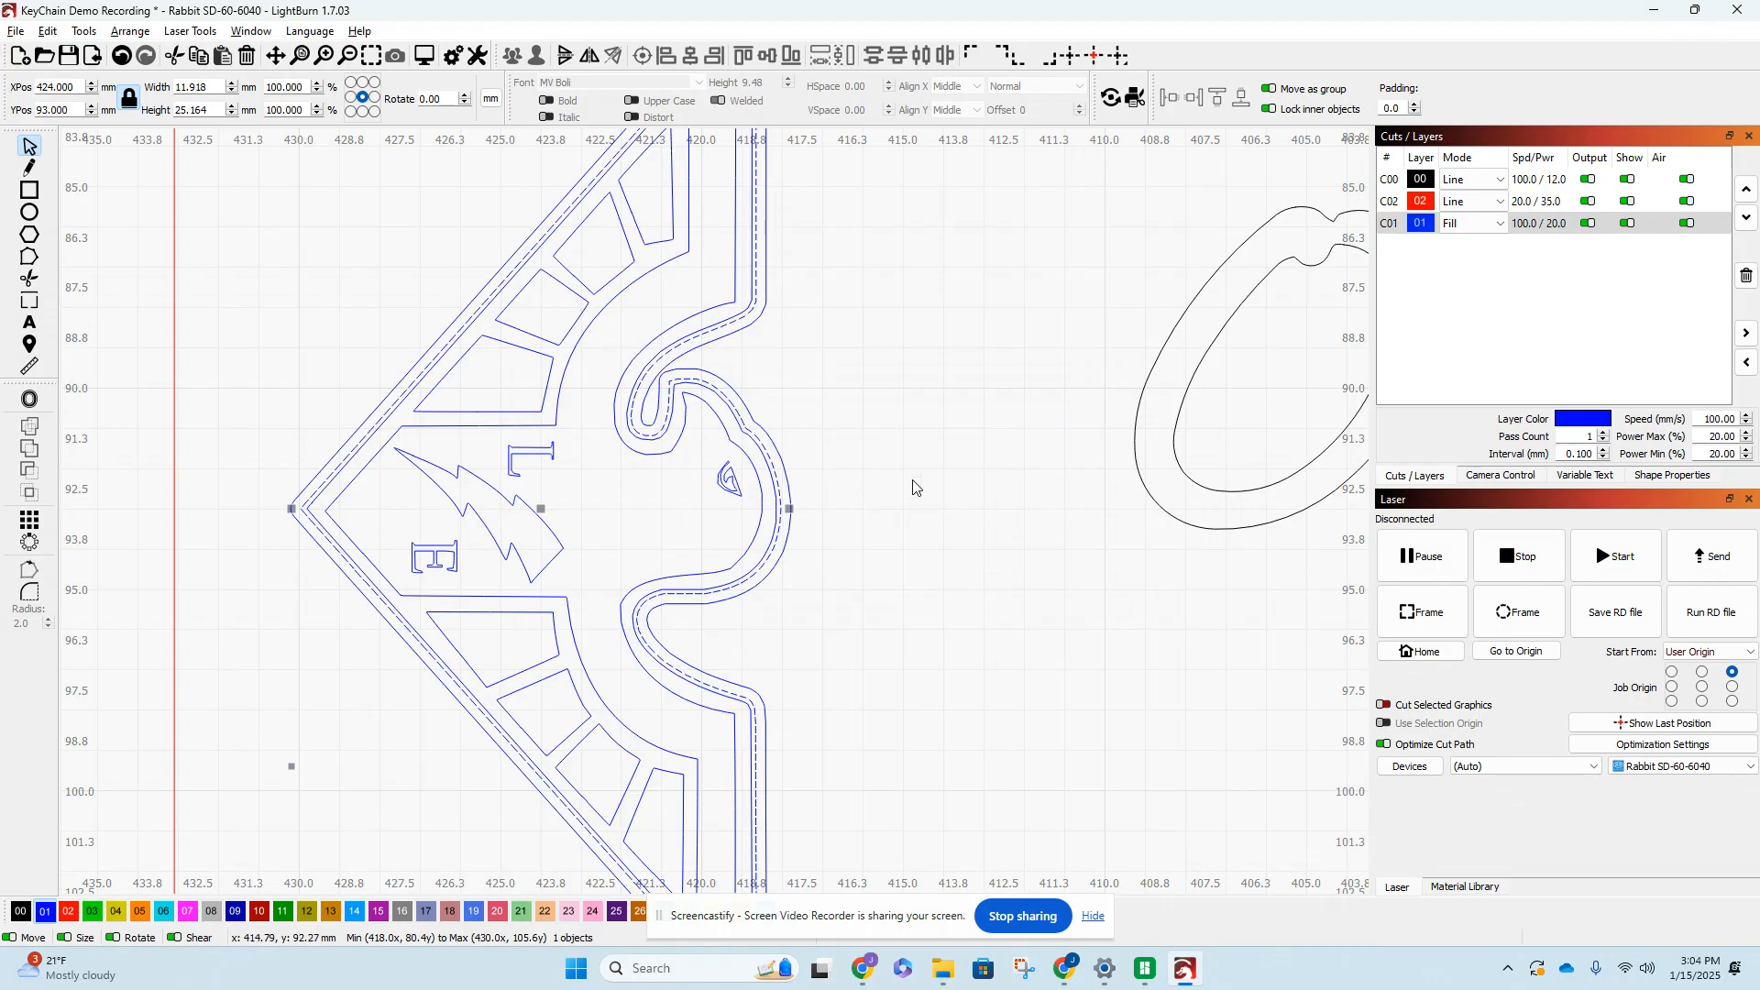
{"action": "scroll", "coordinate": [833, 444], "scroll_direction": "down", "scroll_amount": 2}
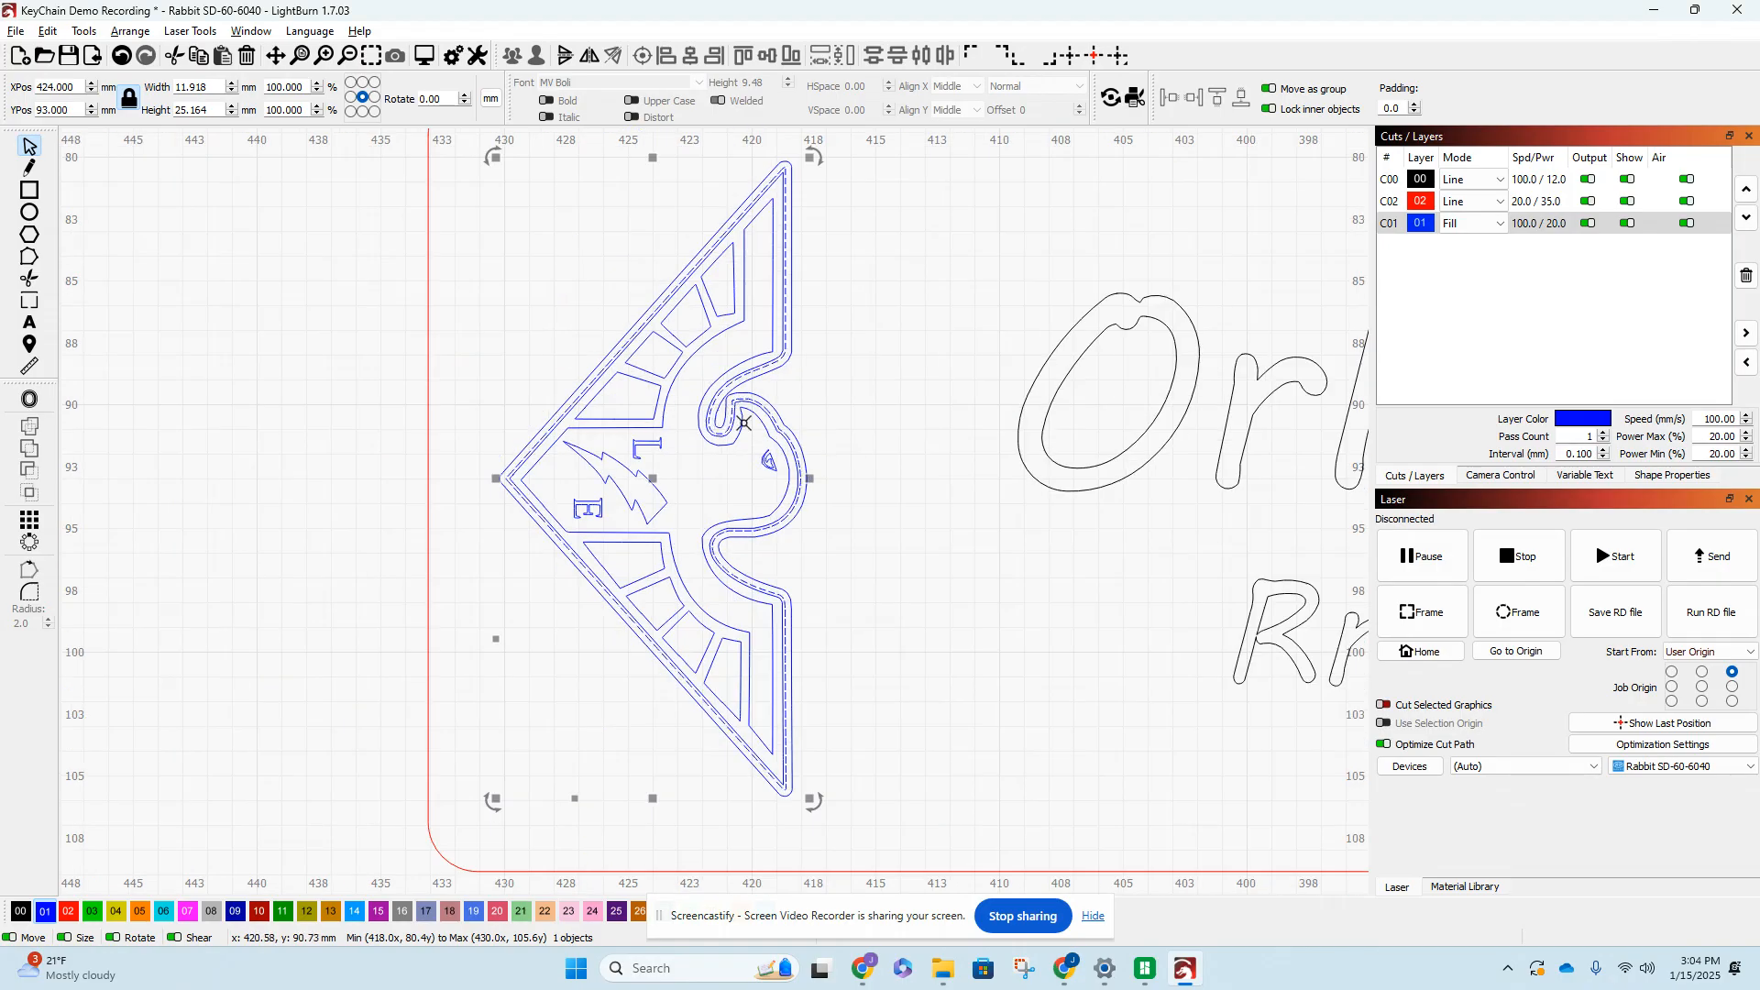
{"action": "left_click", "coordinate": [532, 305]}
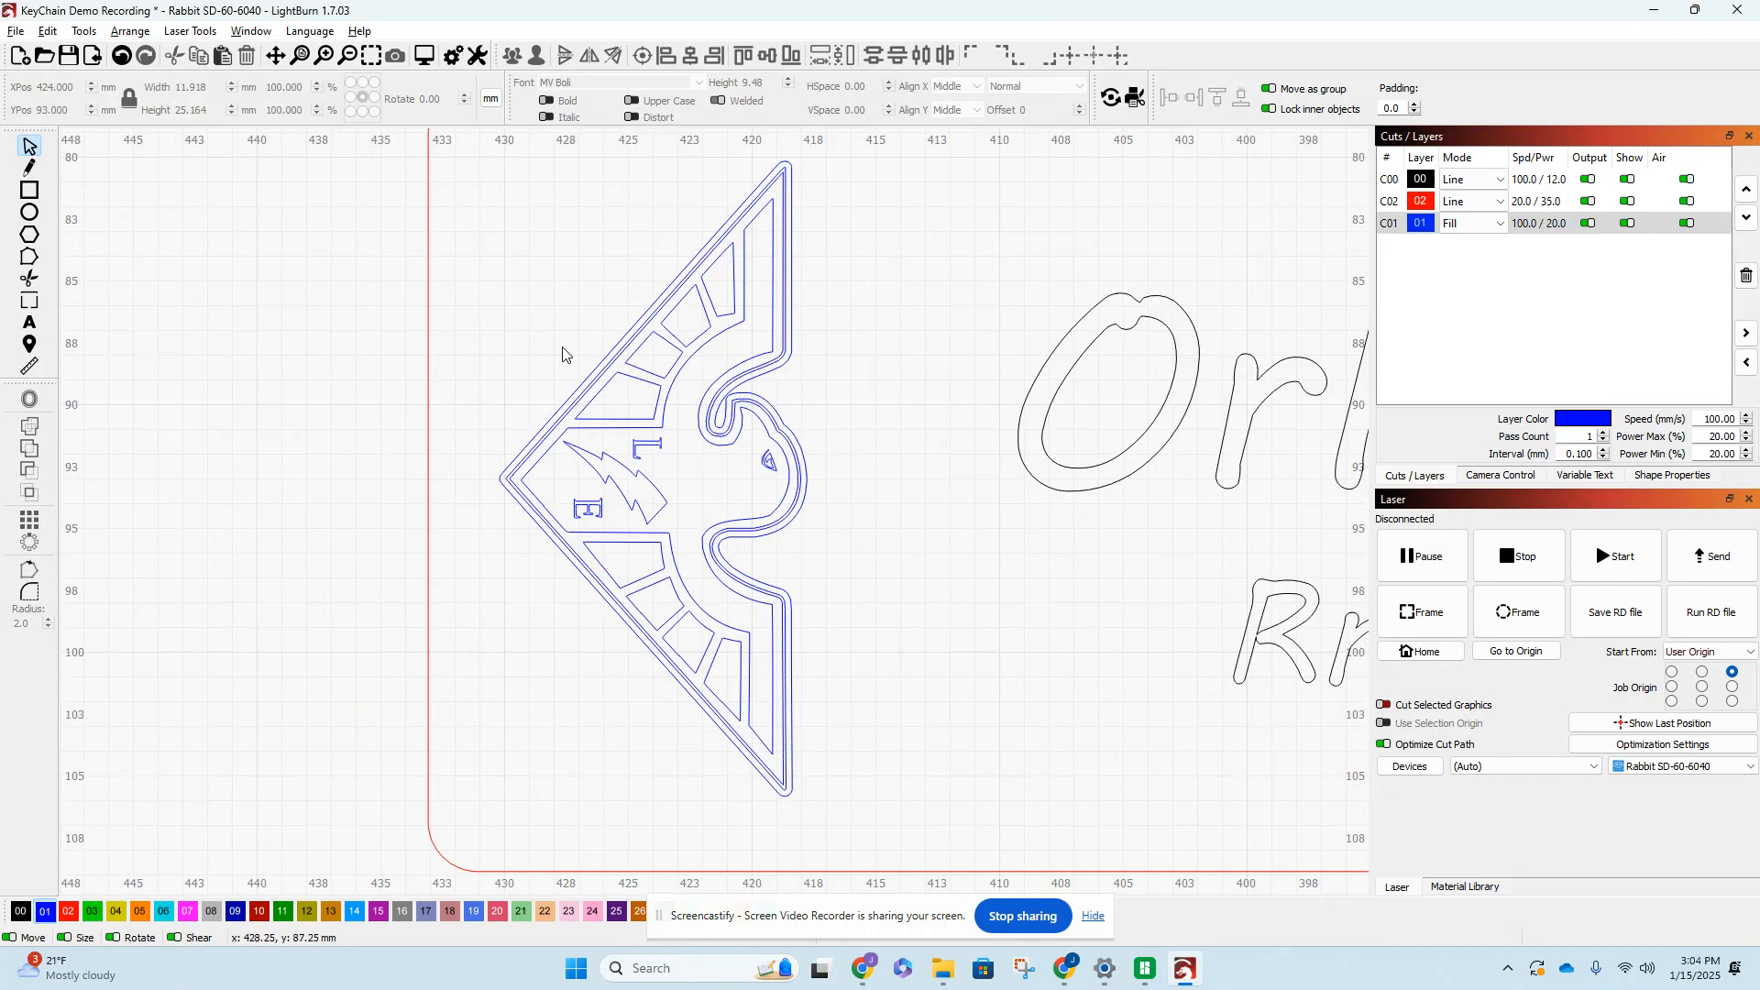
- Inspect the offset hawk outline up close, then preview the job at x 5 speed and examine the logo's fill
{"action": "scroll", "coordinate": [782, 277], "scroll_direction": "up", "scroll_amount": 1}
{"action": "scroll", "coordinate": [782, 277], "scroll_direction": "up", "scroll_amount": 2}
{"action": "scroll", "coordinate": [805, 278], "scroll_direction": "up", "scroll_amount": 2}
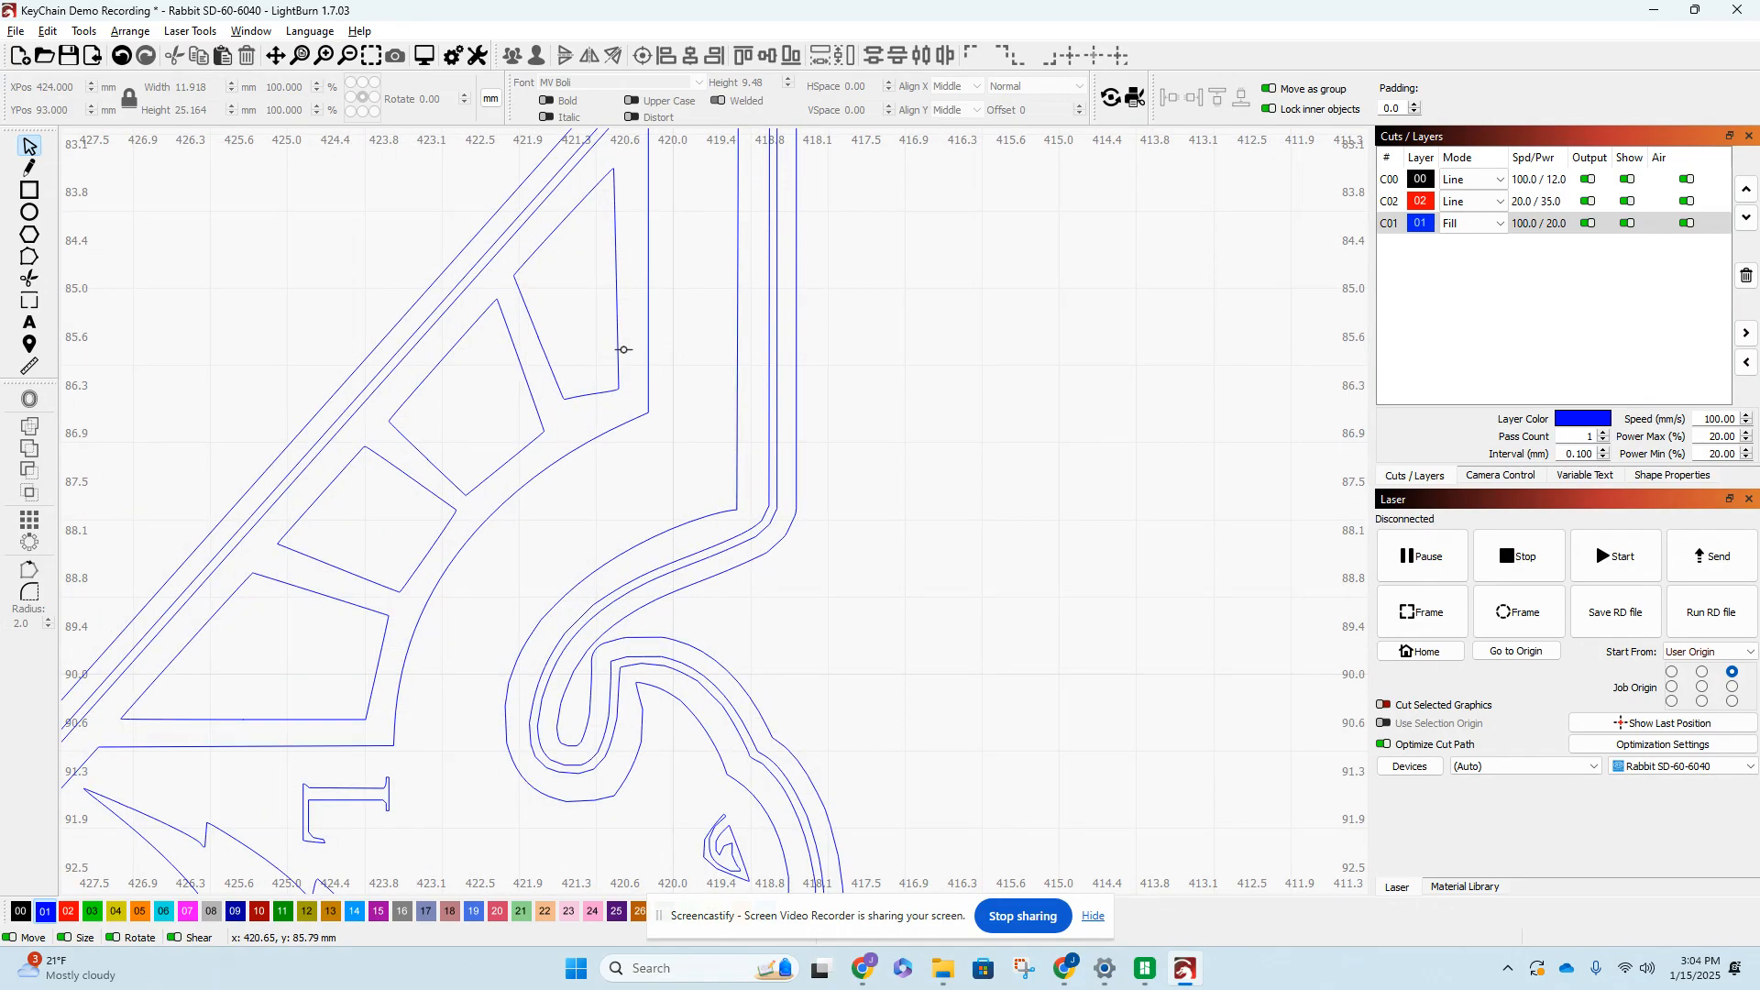
{"action": "scroll", "coordinate": [660, 371], "scroll_direction": "down", "scroll_amount": 4}
{"action": "scroll", "coordinate": [642, 539], "scroll_direction": "up", "scroll_amount": 1}
{"action": "scroll", "coordinate": [643, 538], "scroll_direction": "down", "scroll_amount": 2}
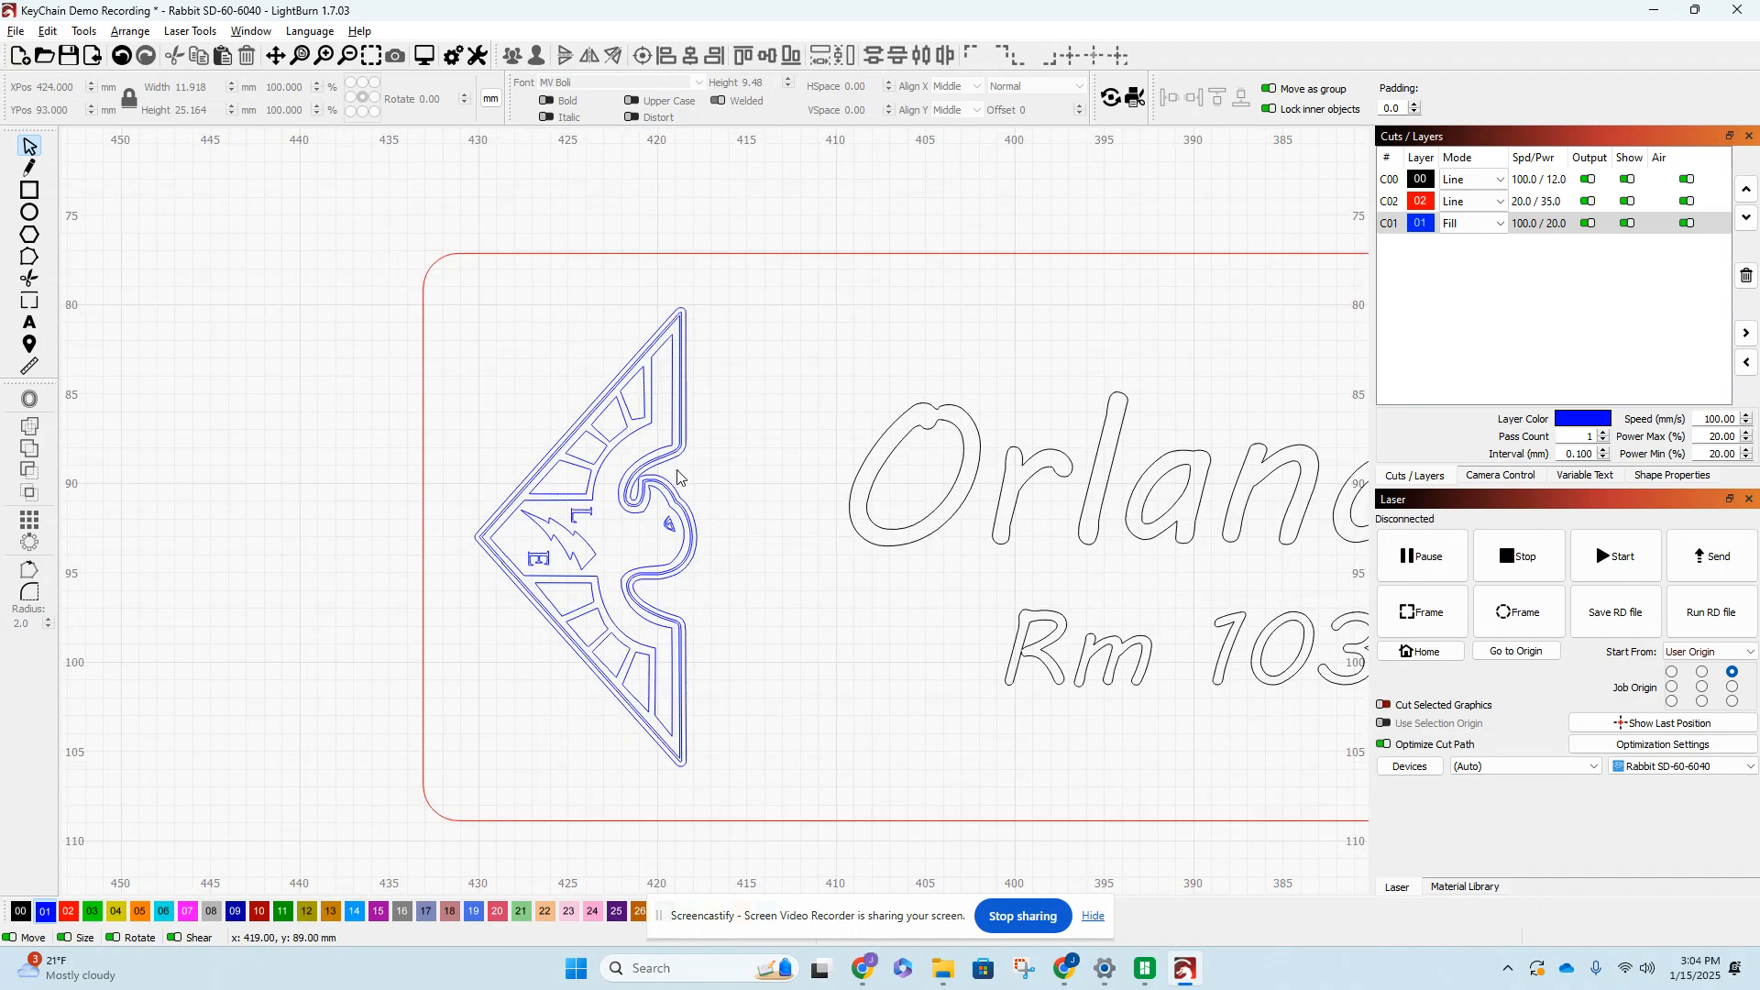
{"action": "left_click", "coordinate": [423, 56]}
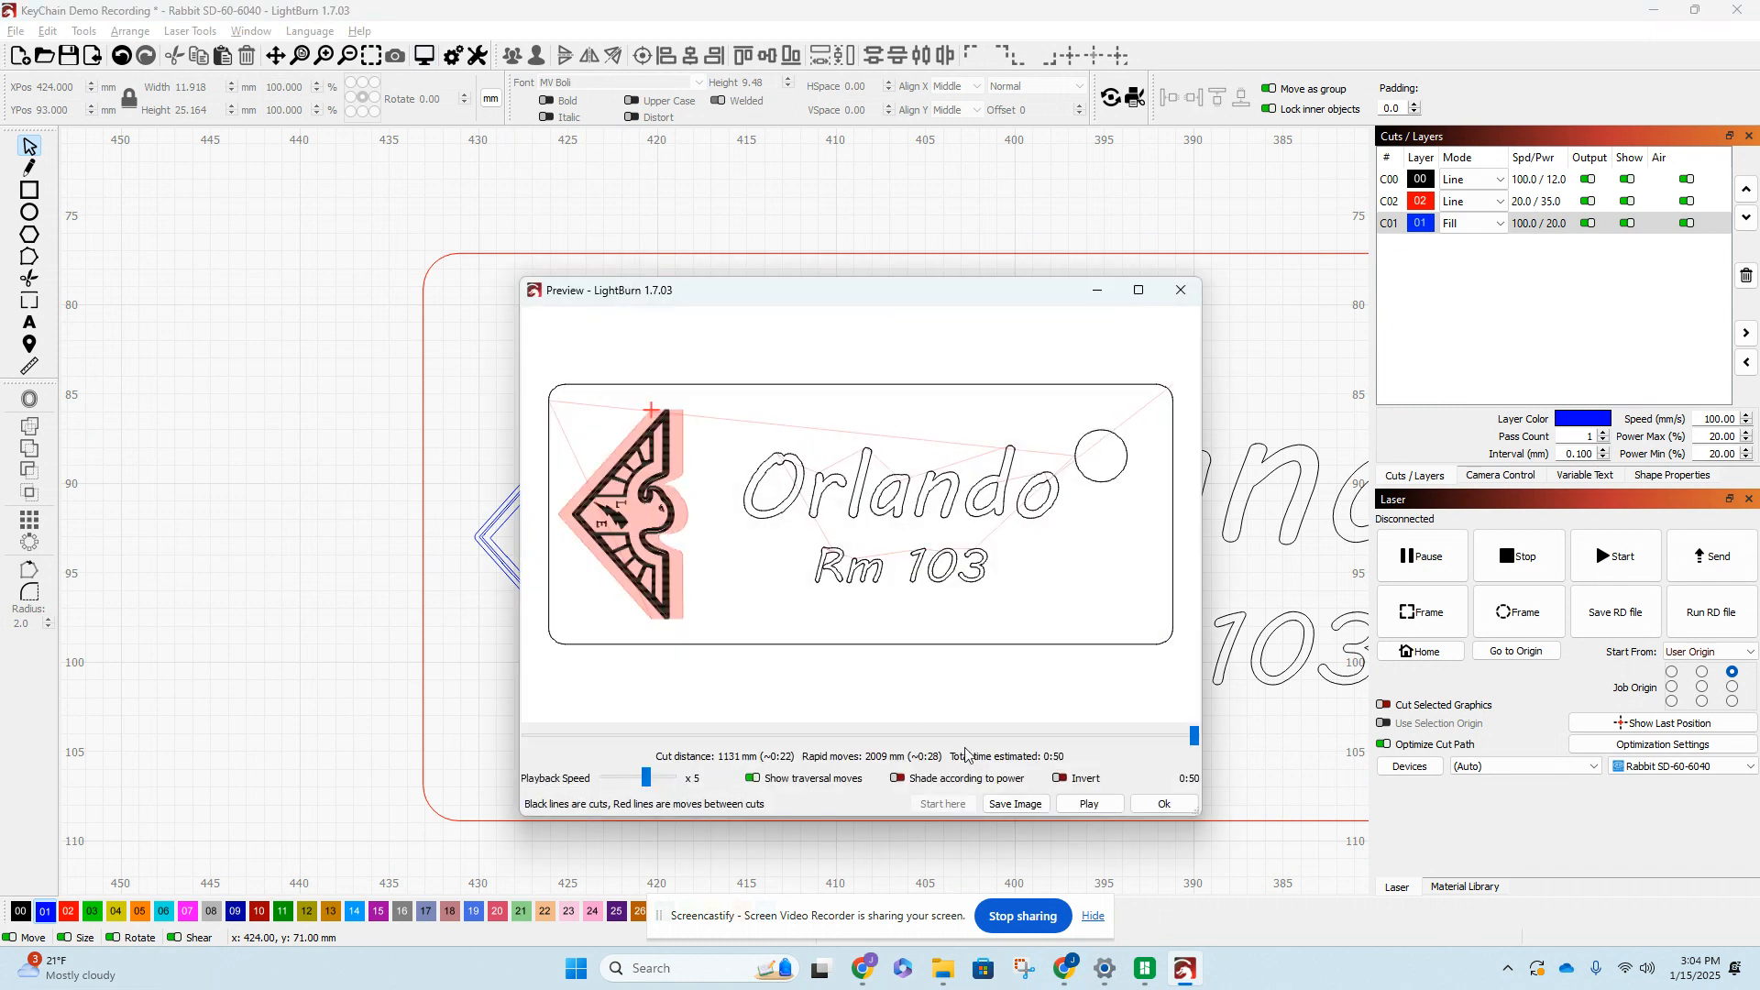
{"action": "left_click", "coordinate": [1090, 803]}
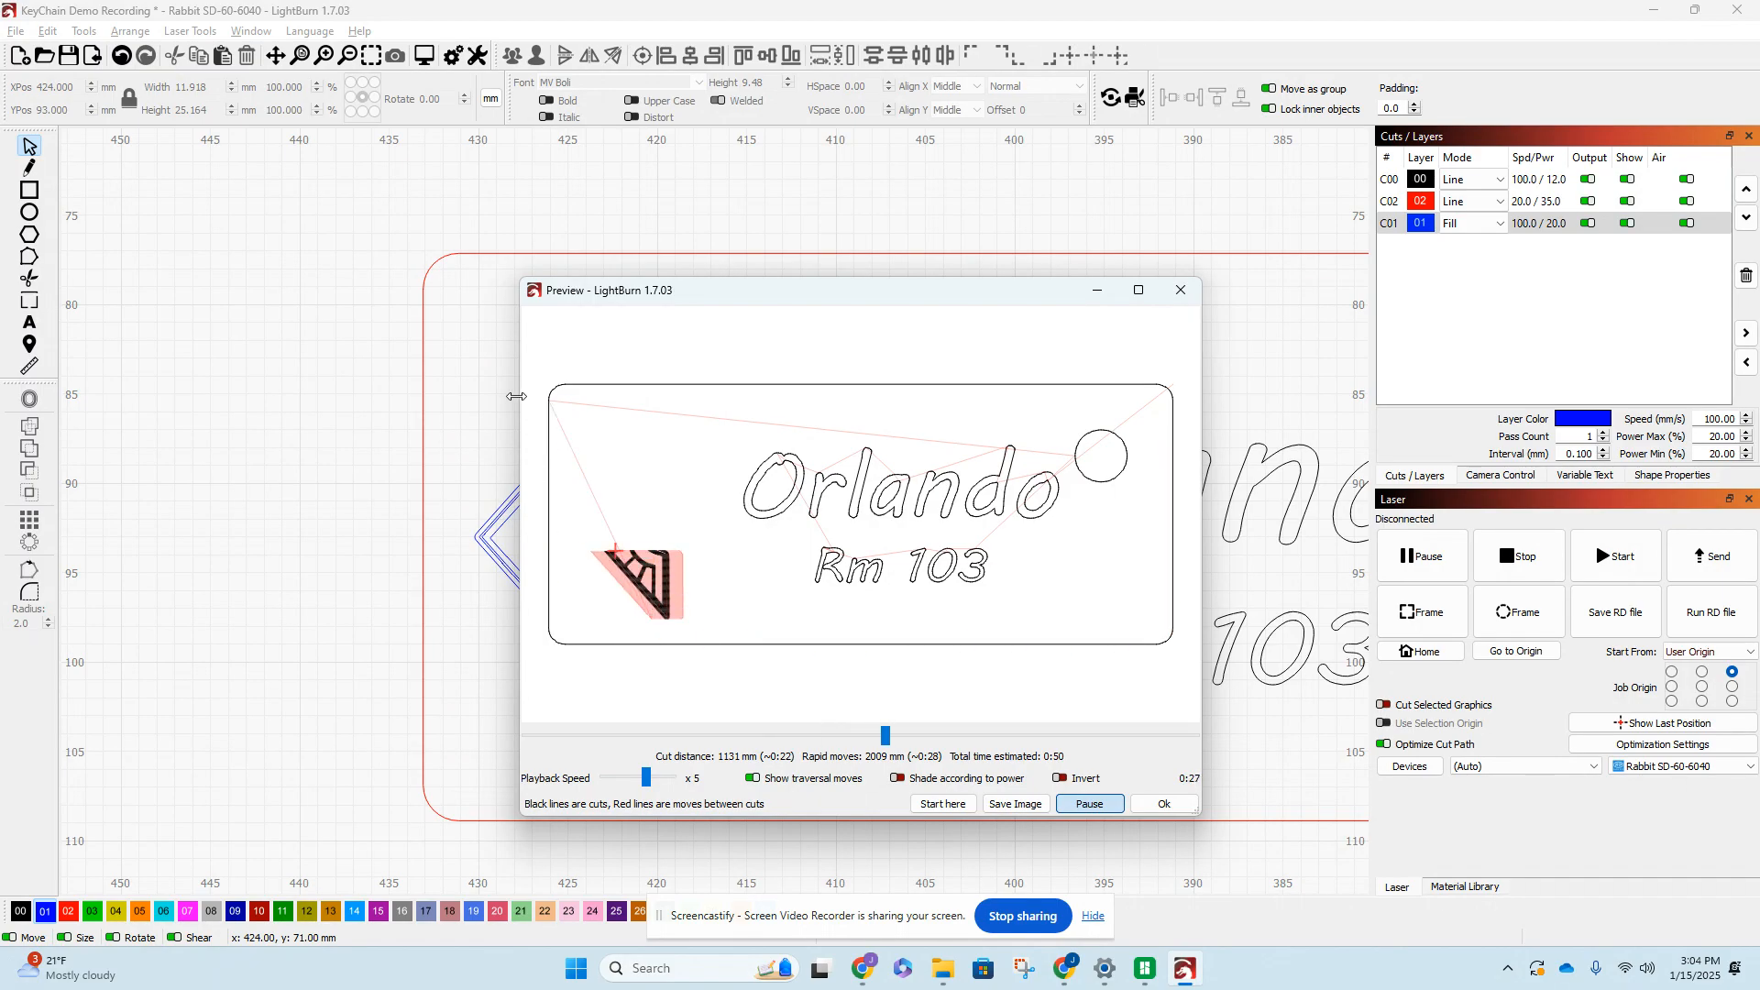
{"action": "scroll", "coordinate": [601, 504], "scroll_direction": "up", "scroll_amount": 3}
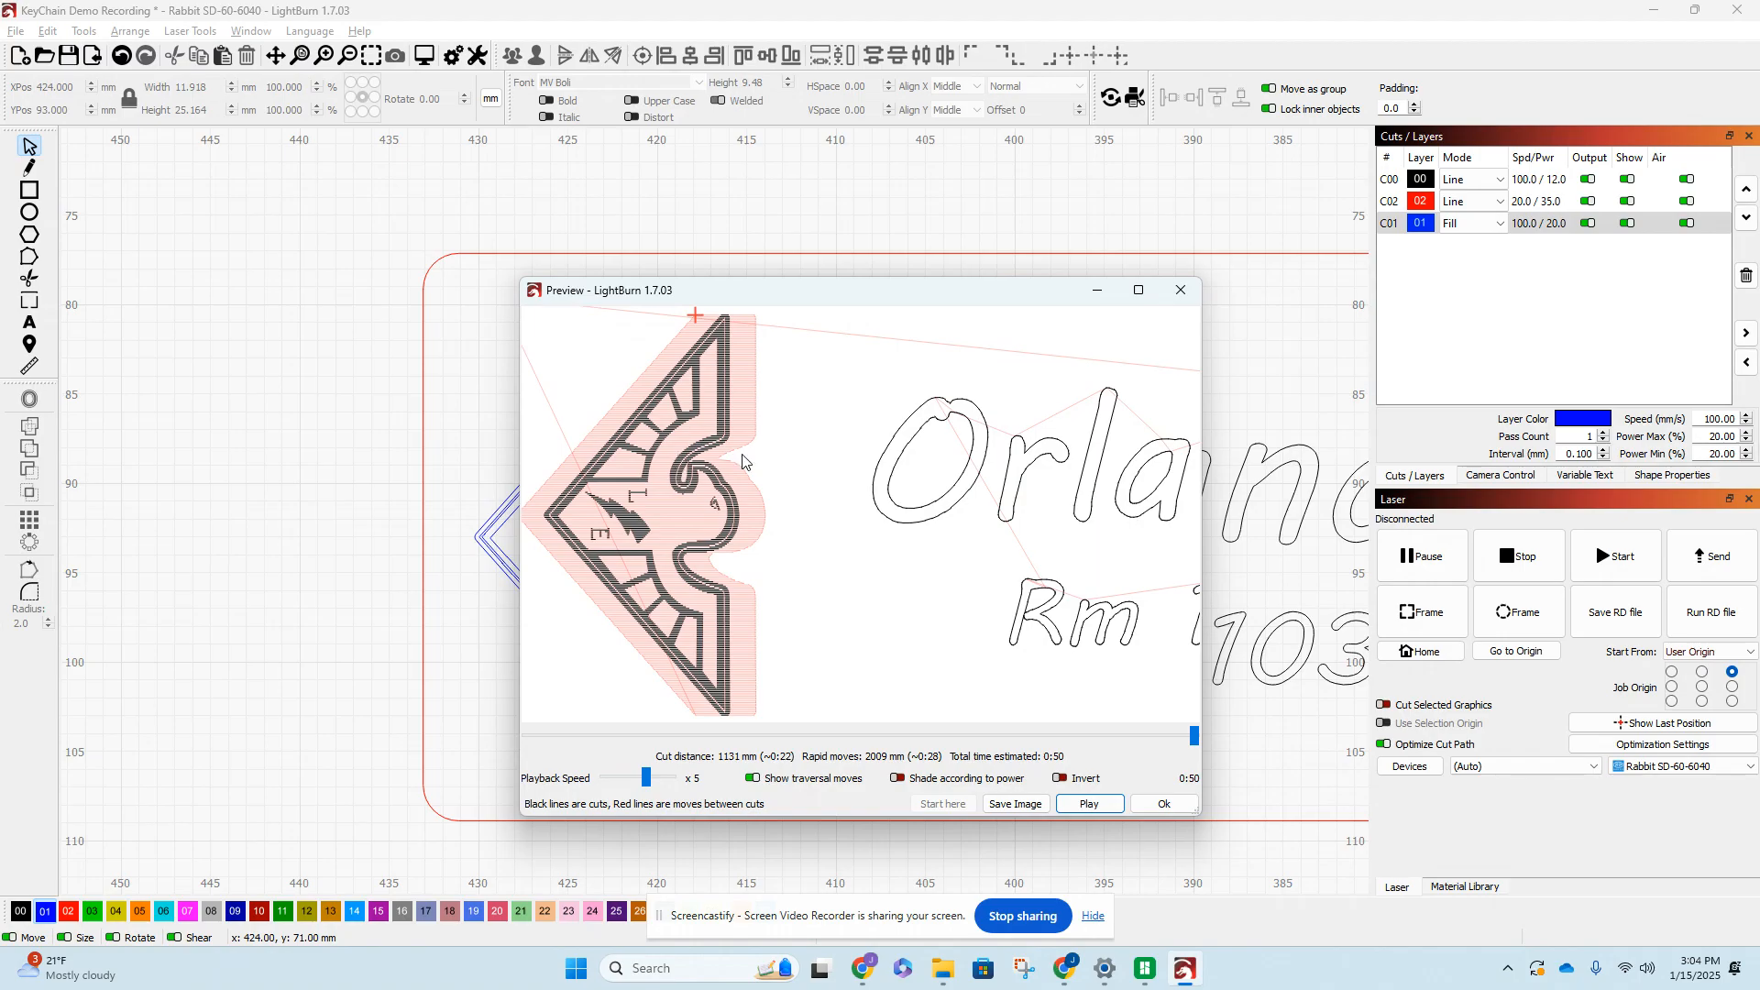
{"action": "scroll", "coordinate": [699, 446], "scroll_direction": "down", "scroll_amount": 4}
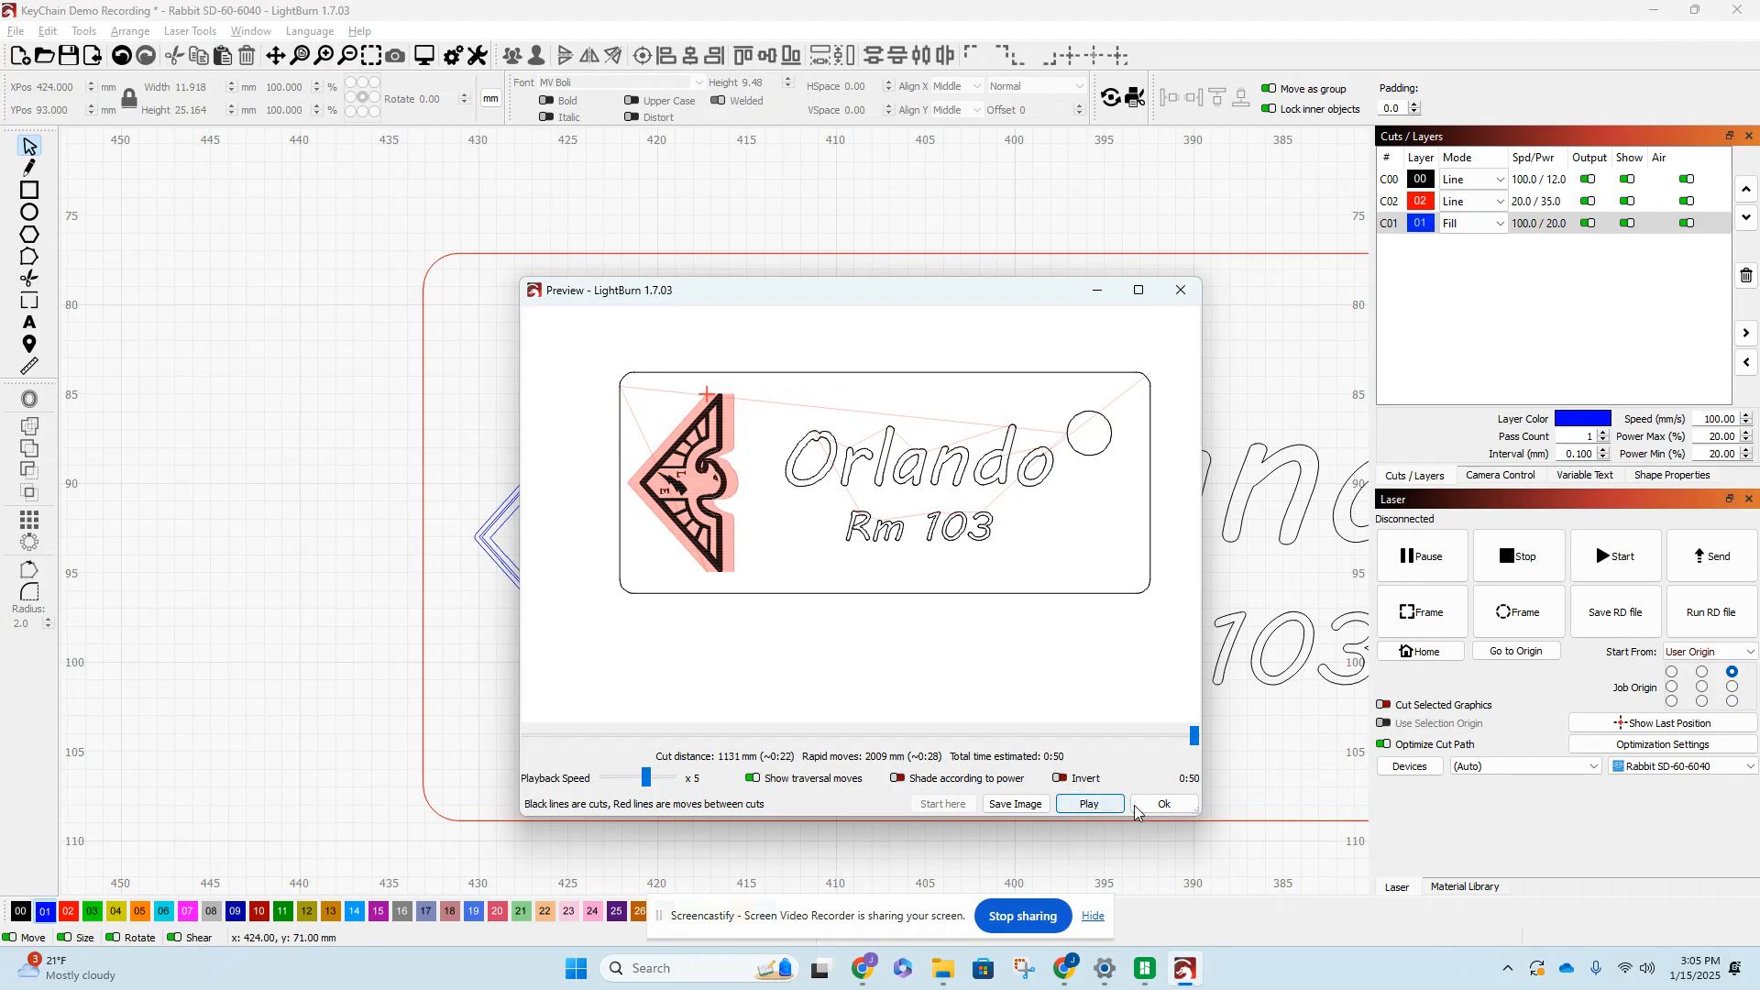
{"action": "left_click", "coordinate": [1164, 804]}
- Delete the outermost offset outline around the hawk logo
{"action": "scroll", "coordinate": [712, 417], "scroll_direction": "up", "scroll_amount": 3}
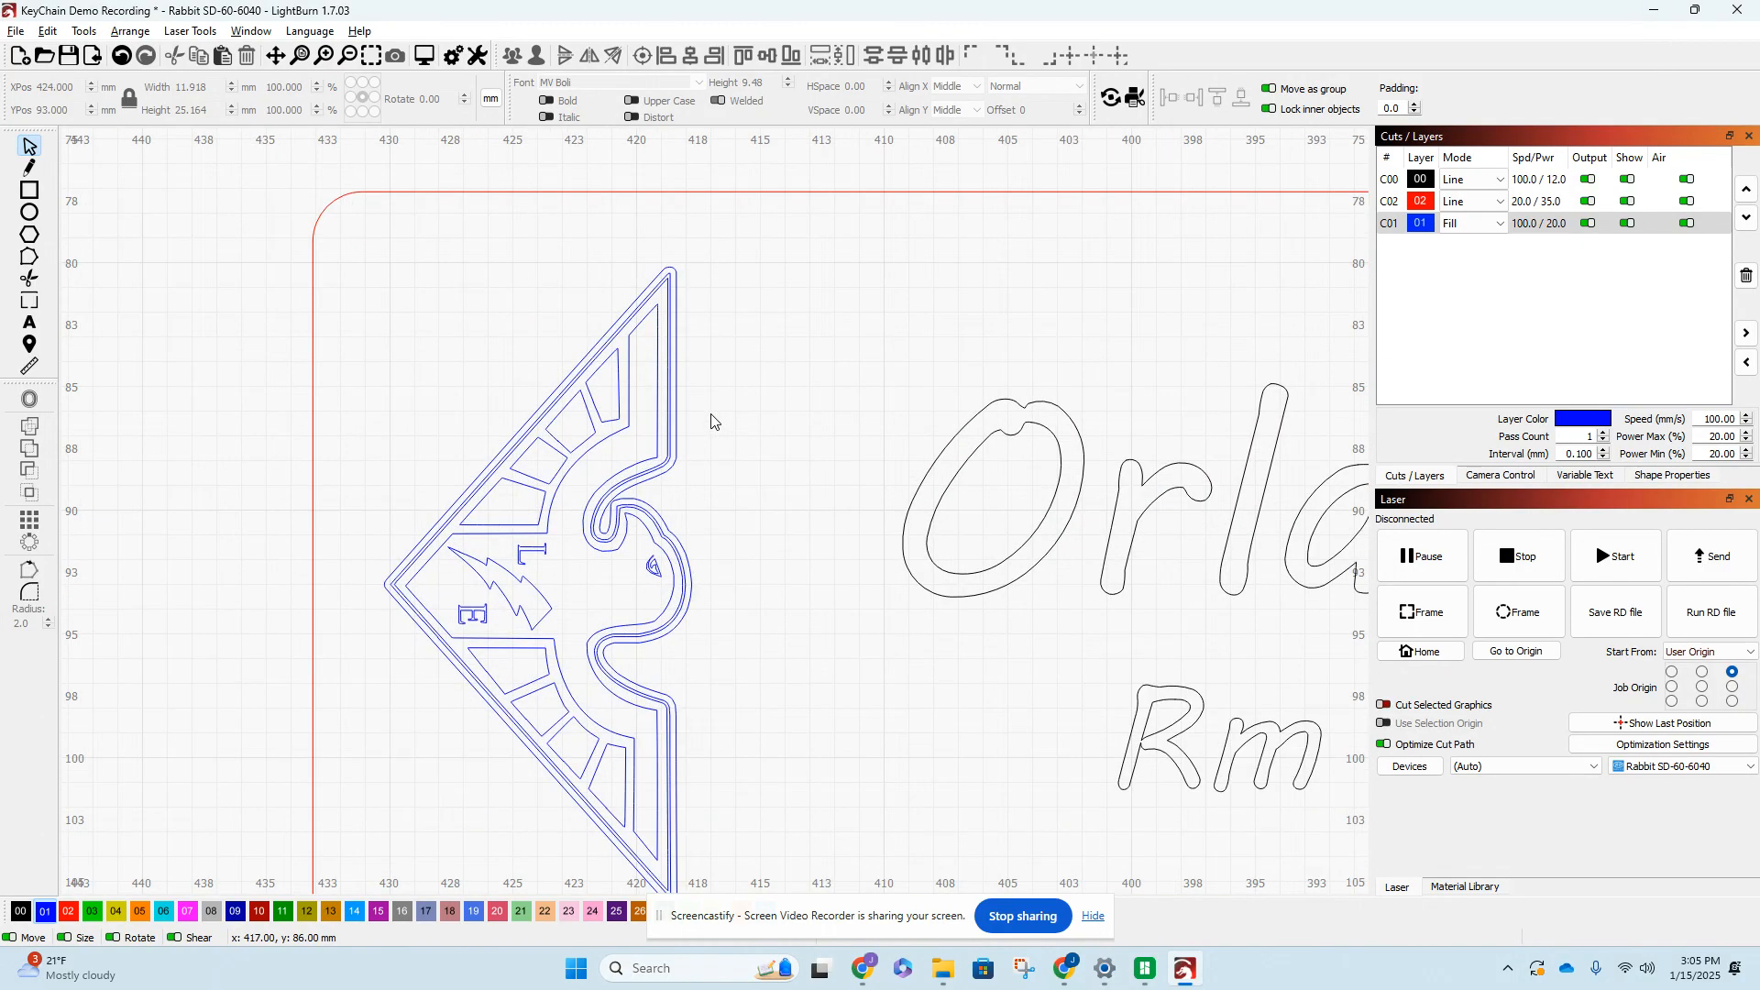
{"action": "scroll", "coordinate": [660, 428], "scroll_direction": "up", "scroll_amount": 3}
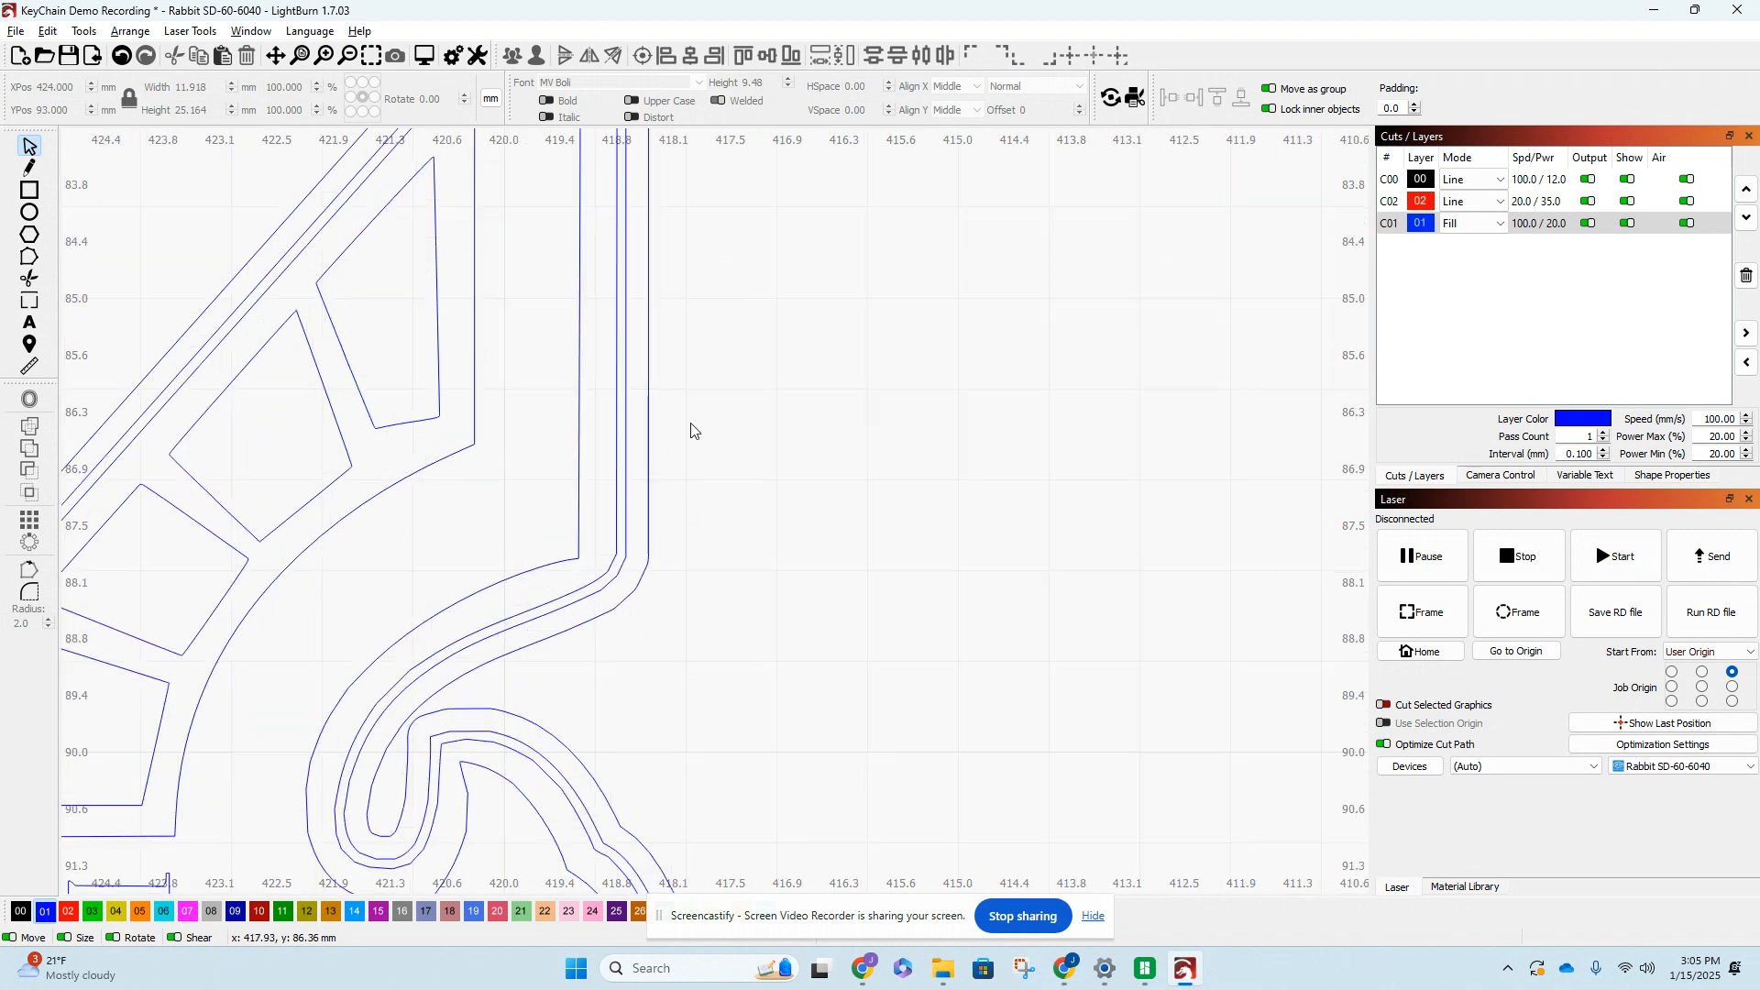
{"action": "left_click", "coordinate": [653, 433]}
{"action": "key", "text": "Delete"}
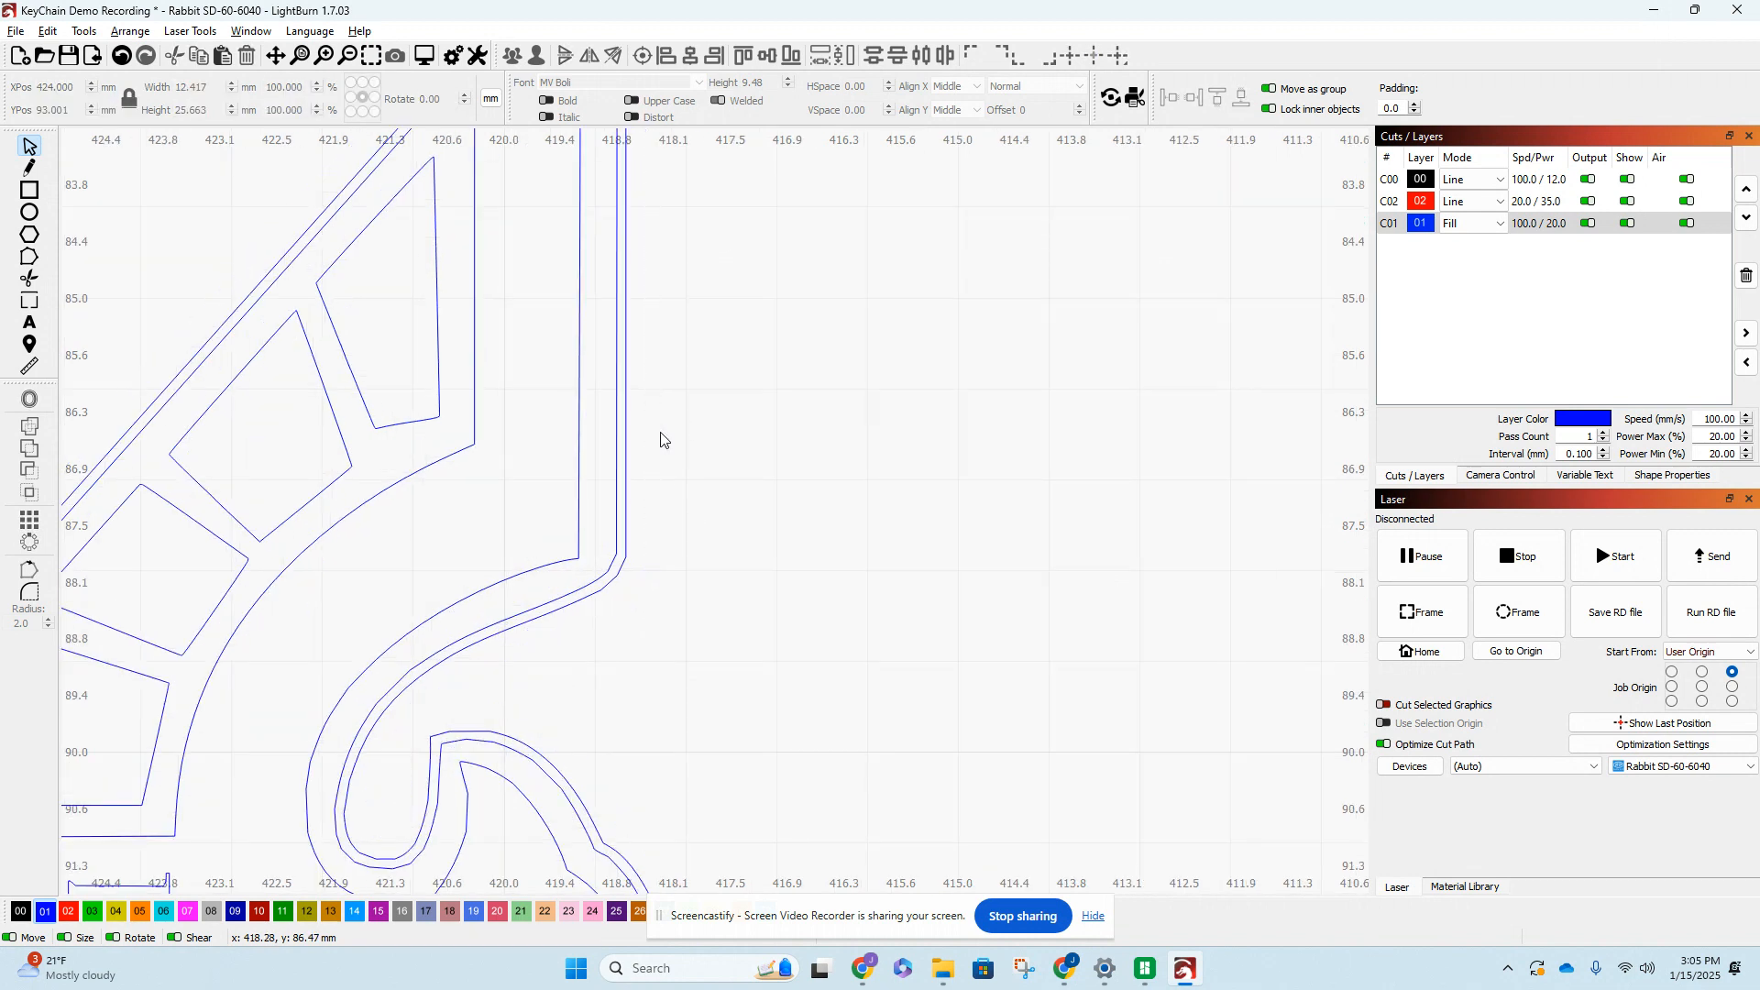
- Preview the job without the extra hawk outline, examine how the logo fills, and close the preview
{"action": "left_click", "coordinate": [440, 56]}
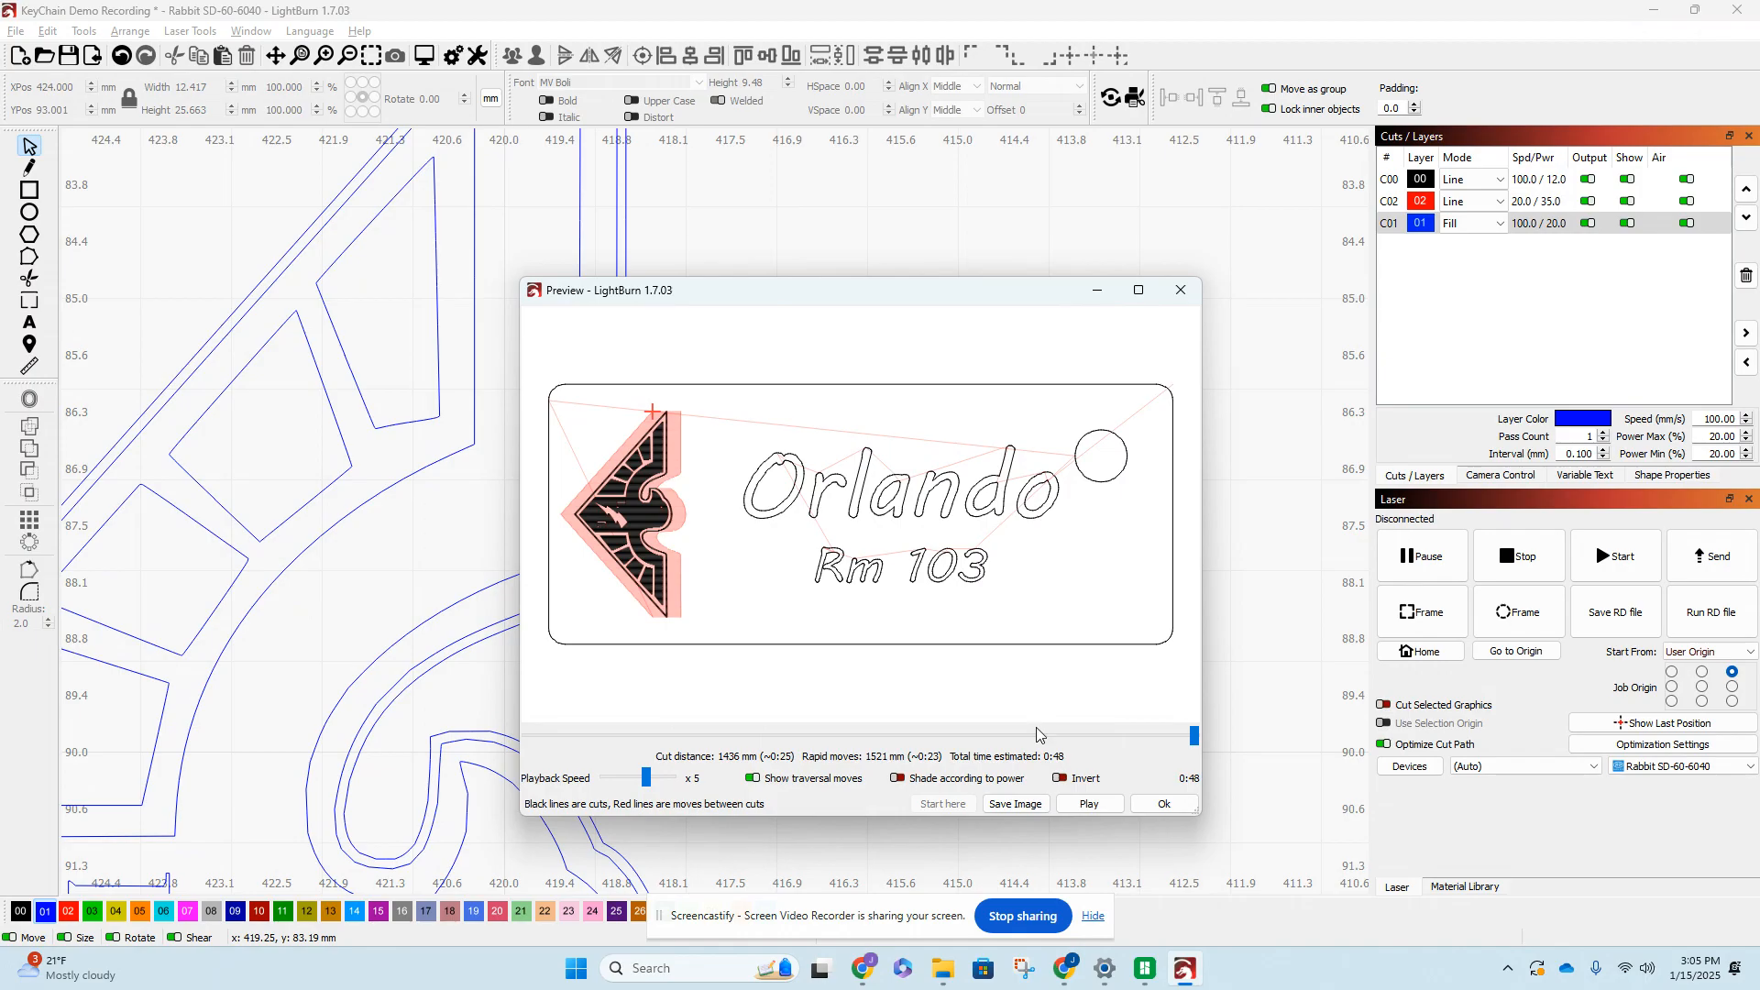
{"action": "scroll", "coordinate": [880, 510], "scroll_direction": "down", "scroll_amount": 2}
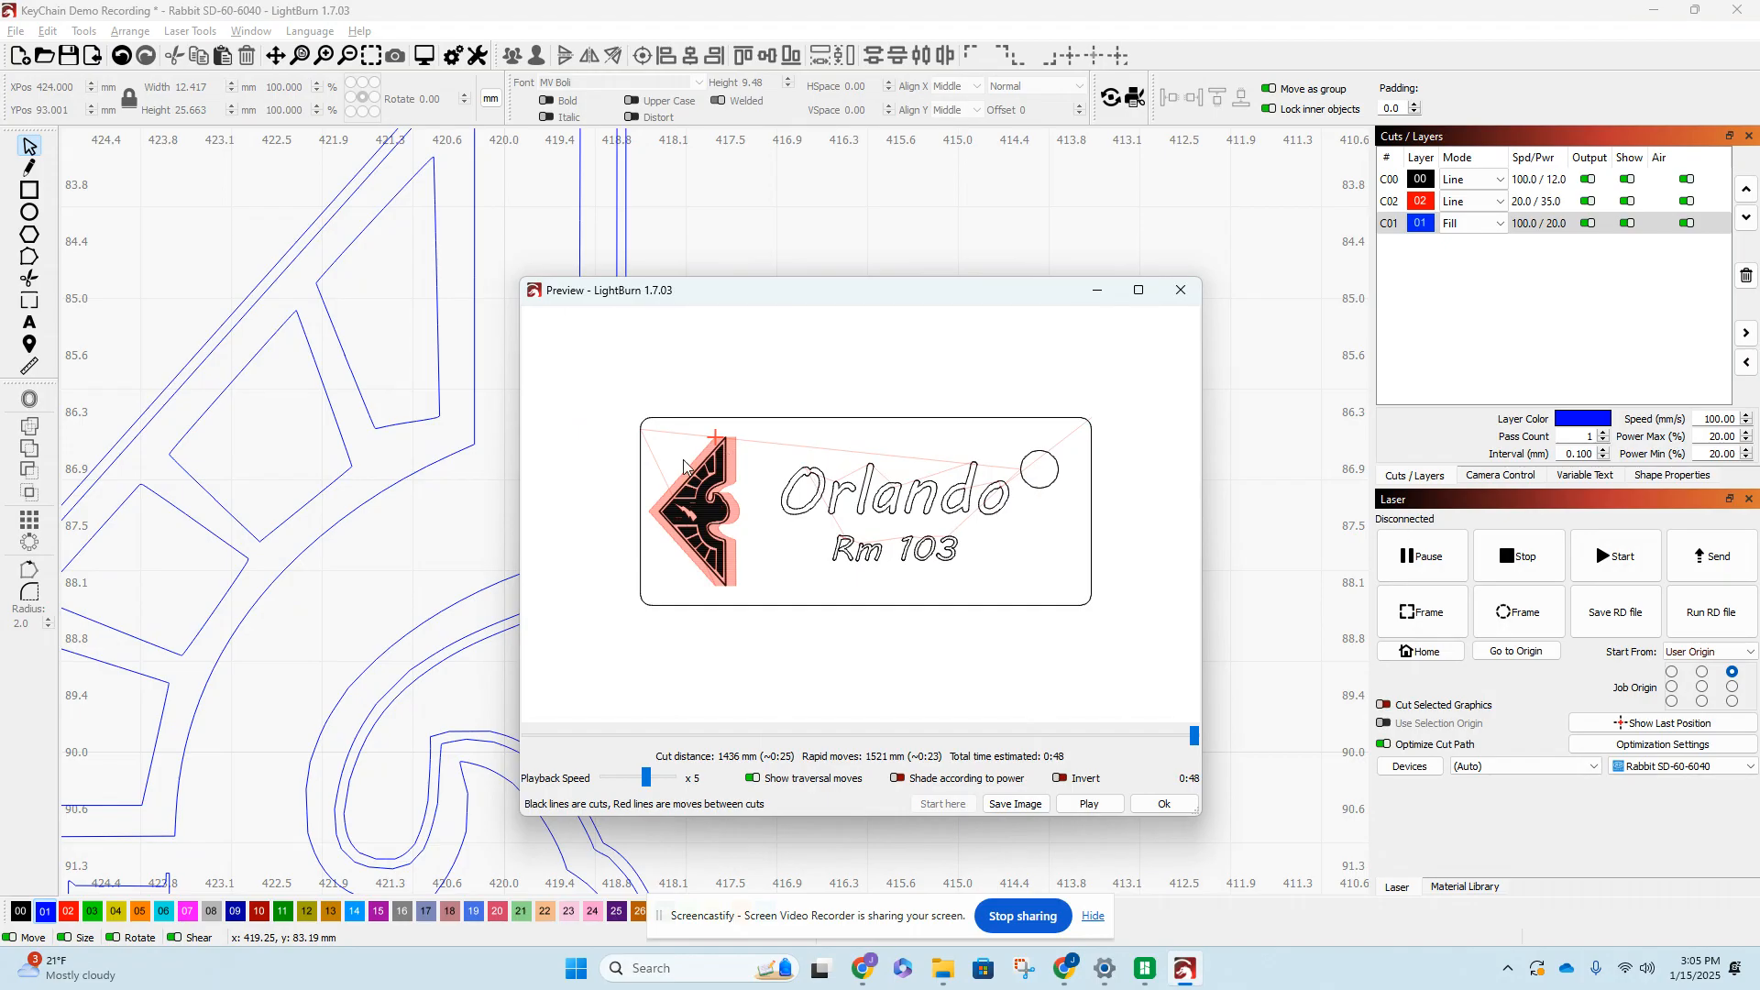
{"action": "scroll", "coordinate": [805, 467], "scroll_direction": "down", "scroll_amount": 2}
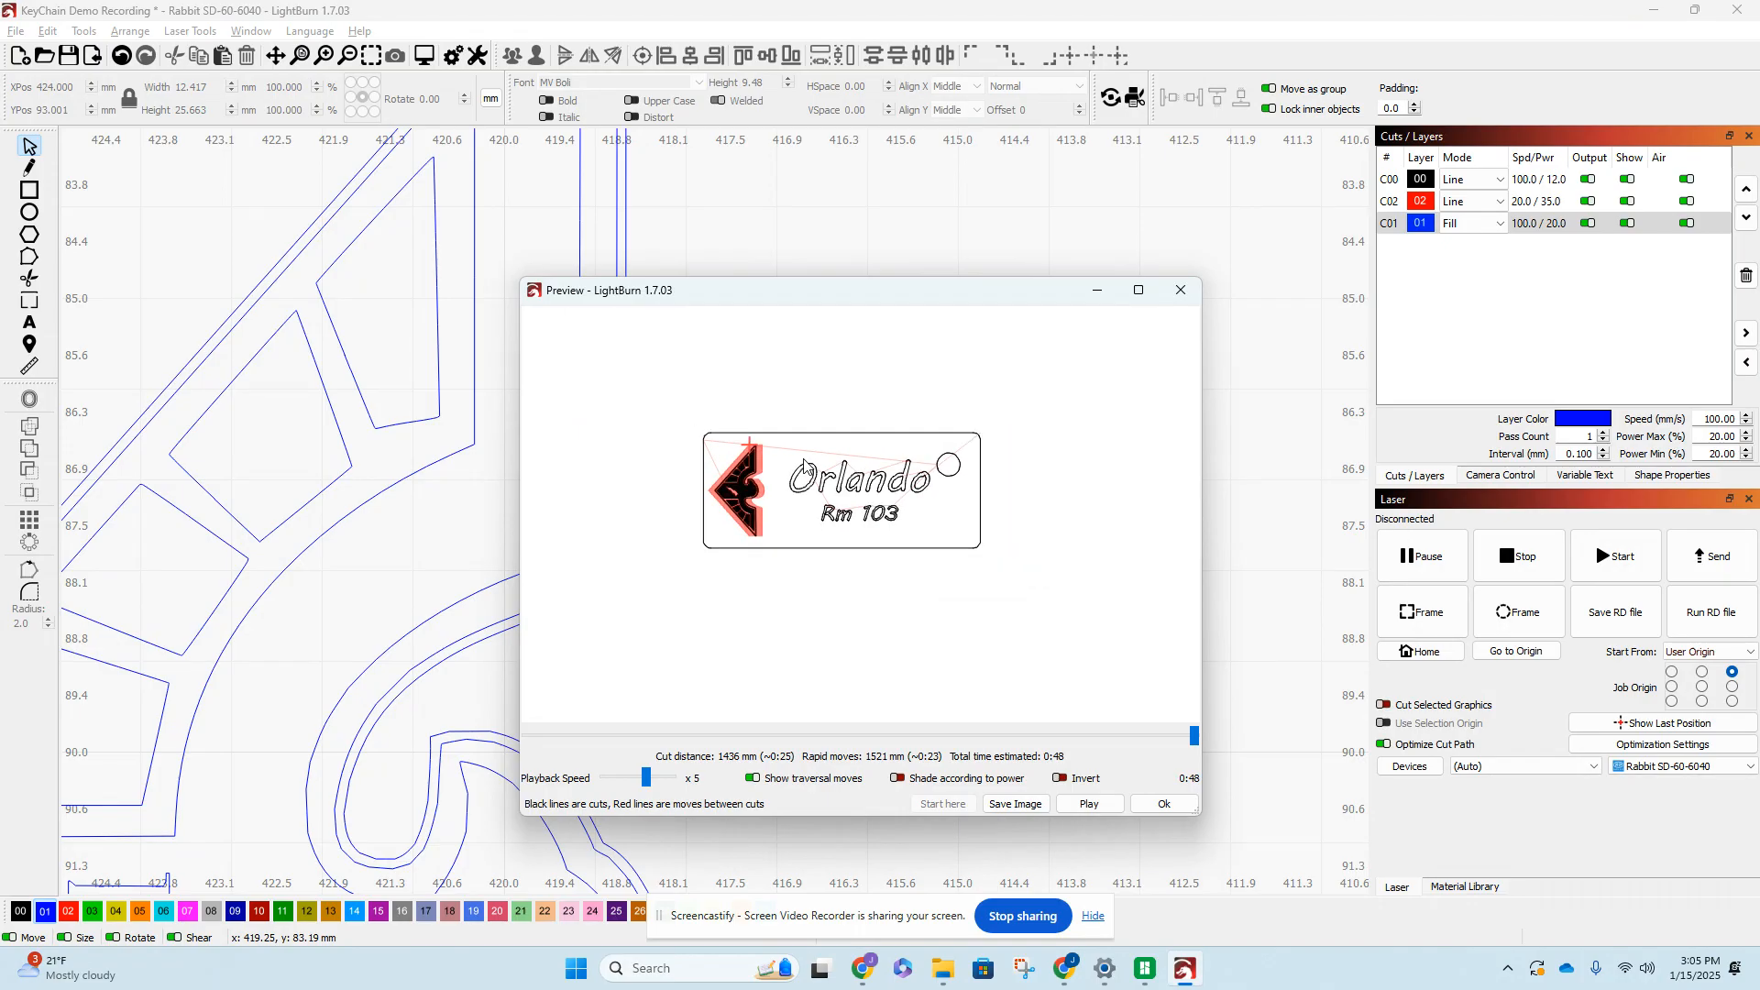
{"action": "left_click", "coordinate": [1163, 805]}
- Start an outward offset with round corners around the name and room-number text, setting the distance to 1.25 mm
{"action": "scroll", "coordinate": [798, 412], "scroll_direction": "down", "scroll_amount": 8}
{"action": "left_click_drag", "start_coordinate": [912, 550], "coordinate": [687, 508]}
{"action": "scroll", "coordinate": [686, 508], "scroll_direction": "up", "scroll_amount": 3}
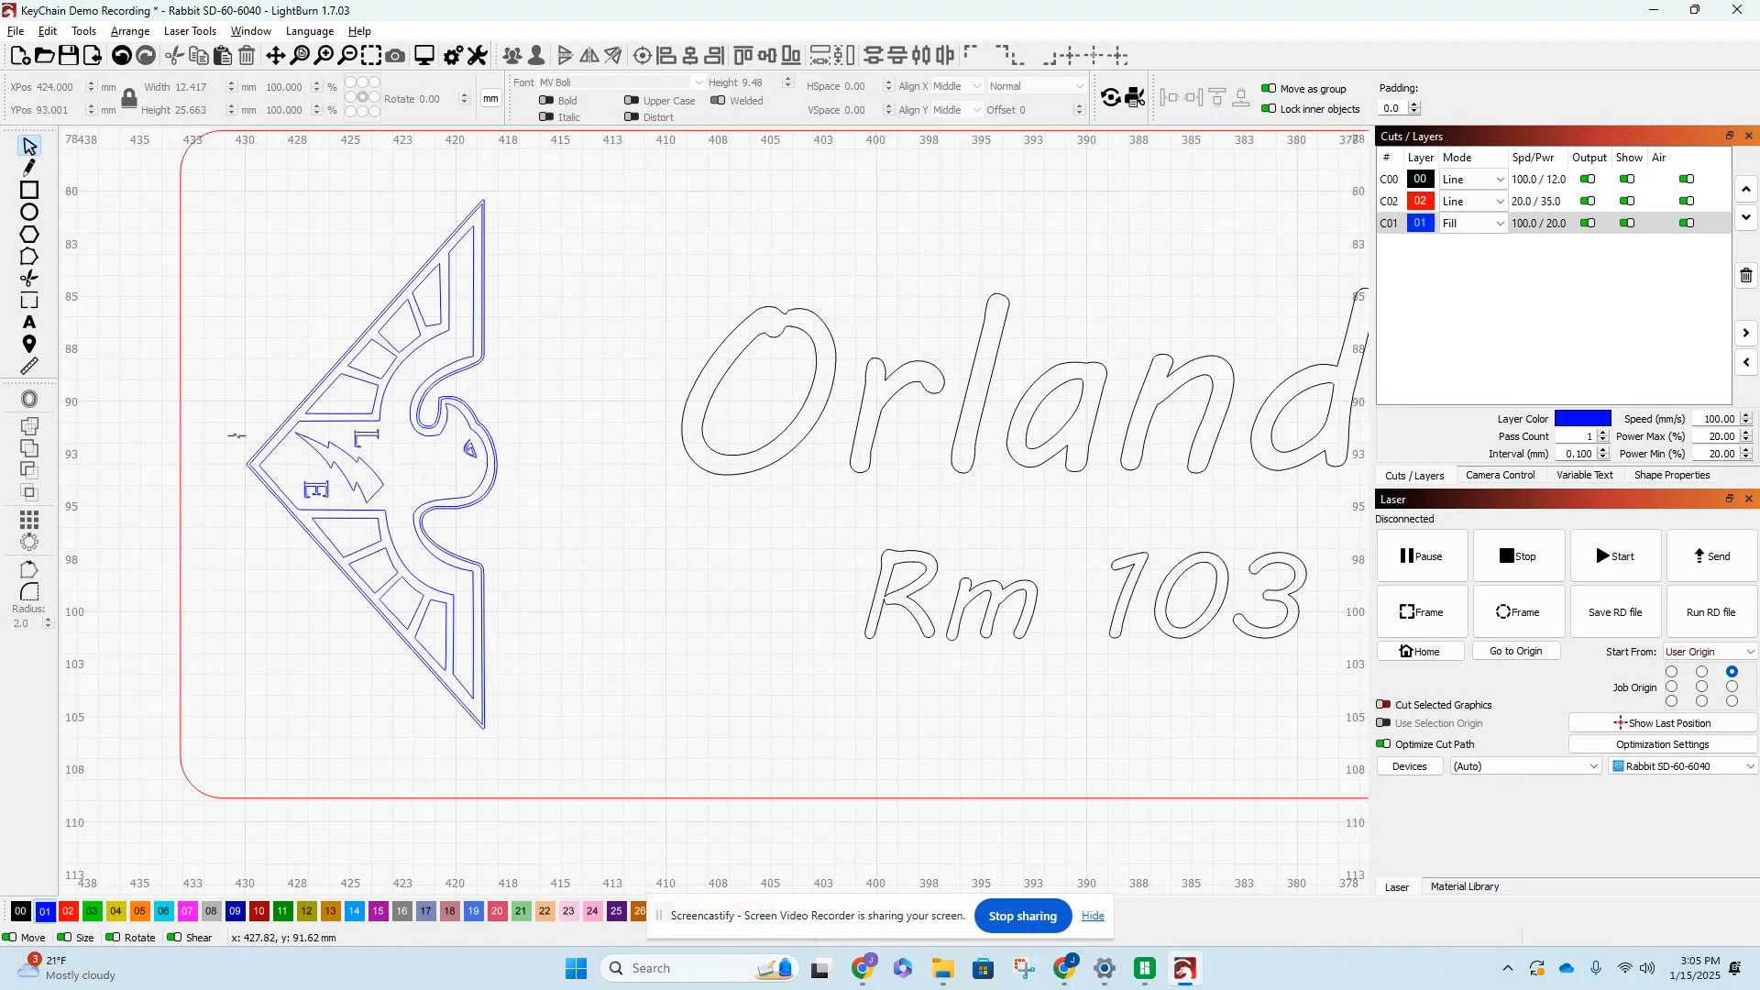
{"action": "scroll", "coordinate": [243, 436], "scroll_direction": "down", "scroll_amount": 3}
{"action": "scroll", "coordinate": [626, 465], "scroll_direction": "up", "scroll_amount": 2}
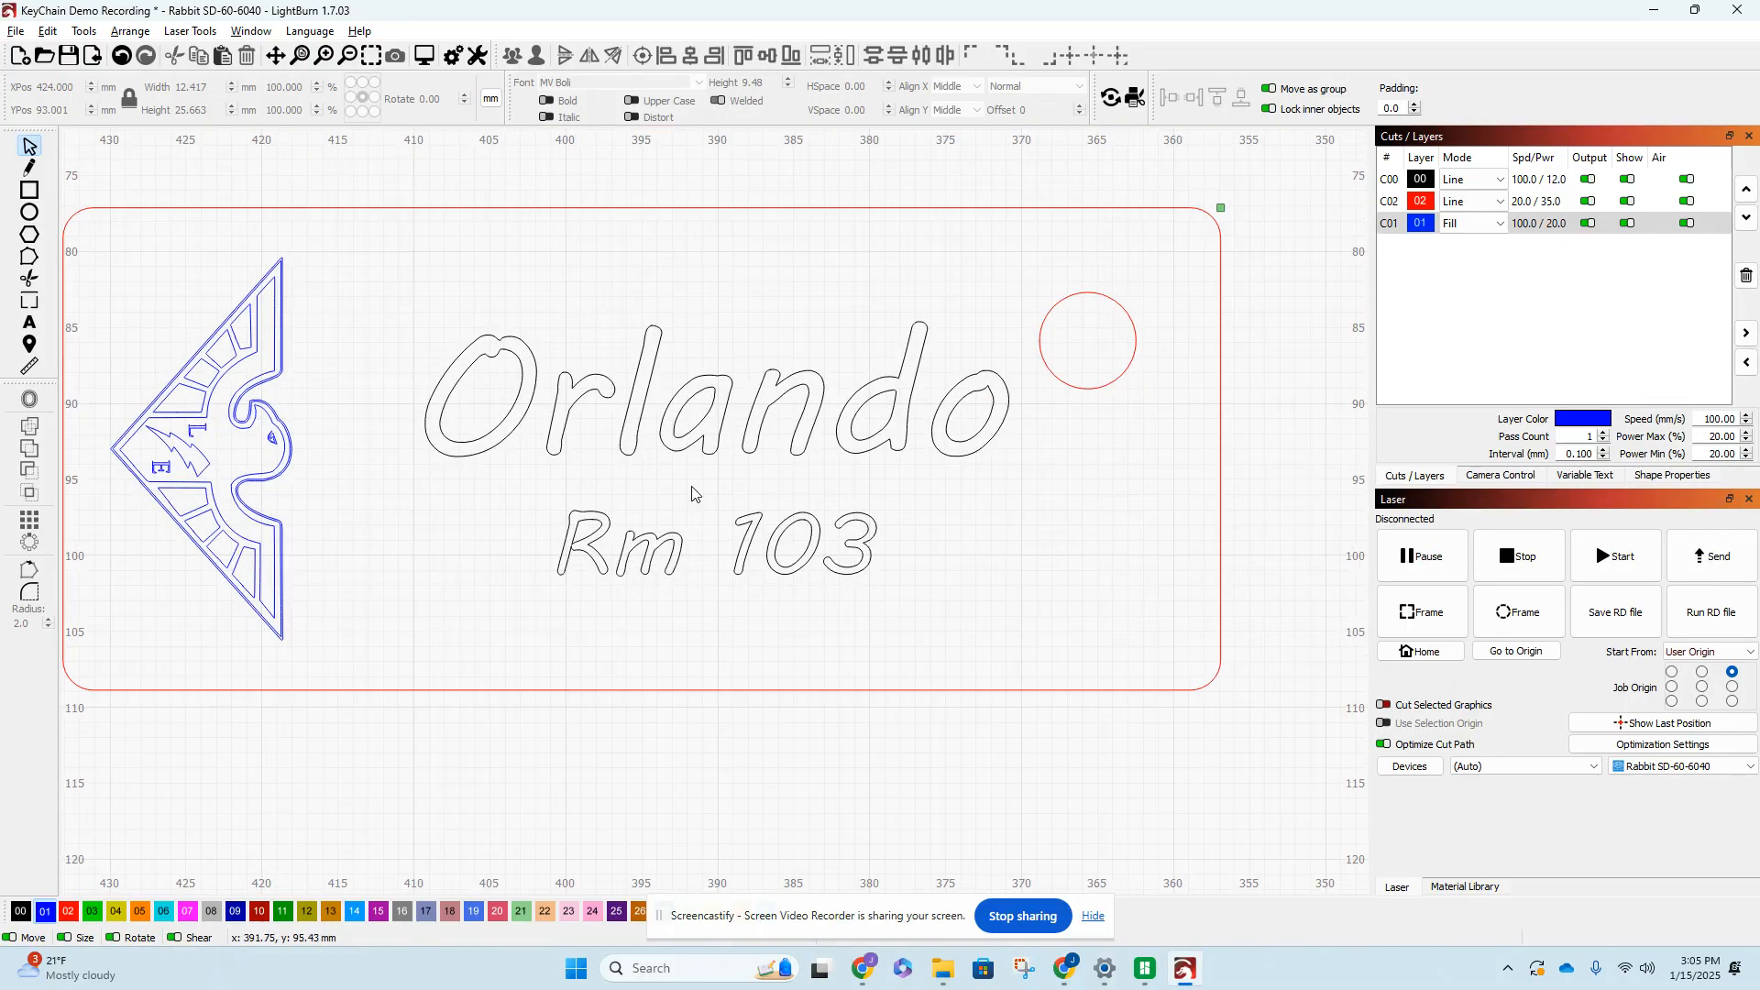
{"action": "left_click", "coordinate": [633, 451]}
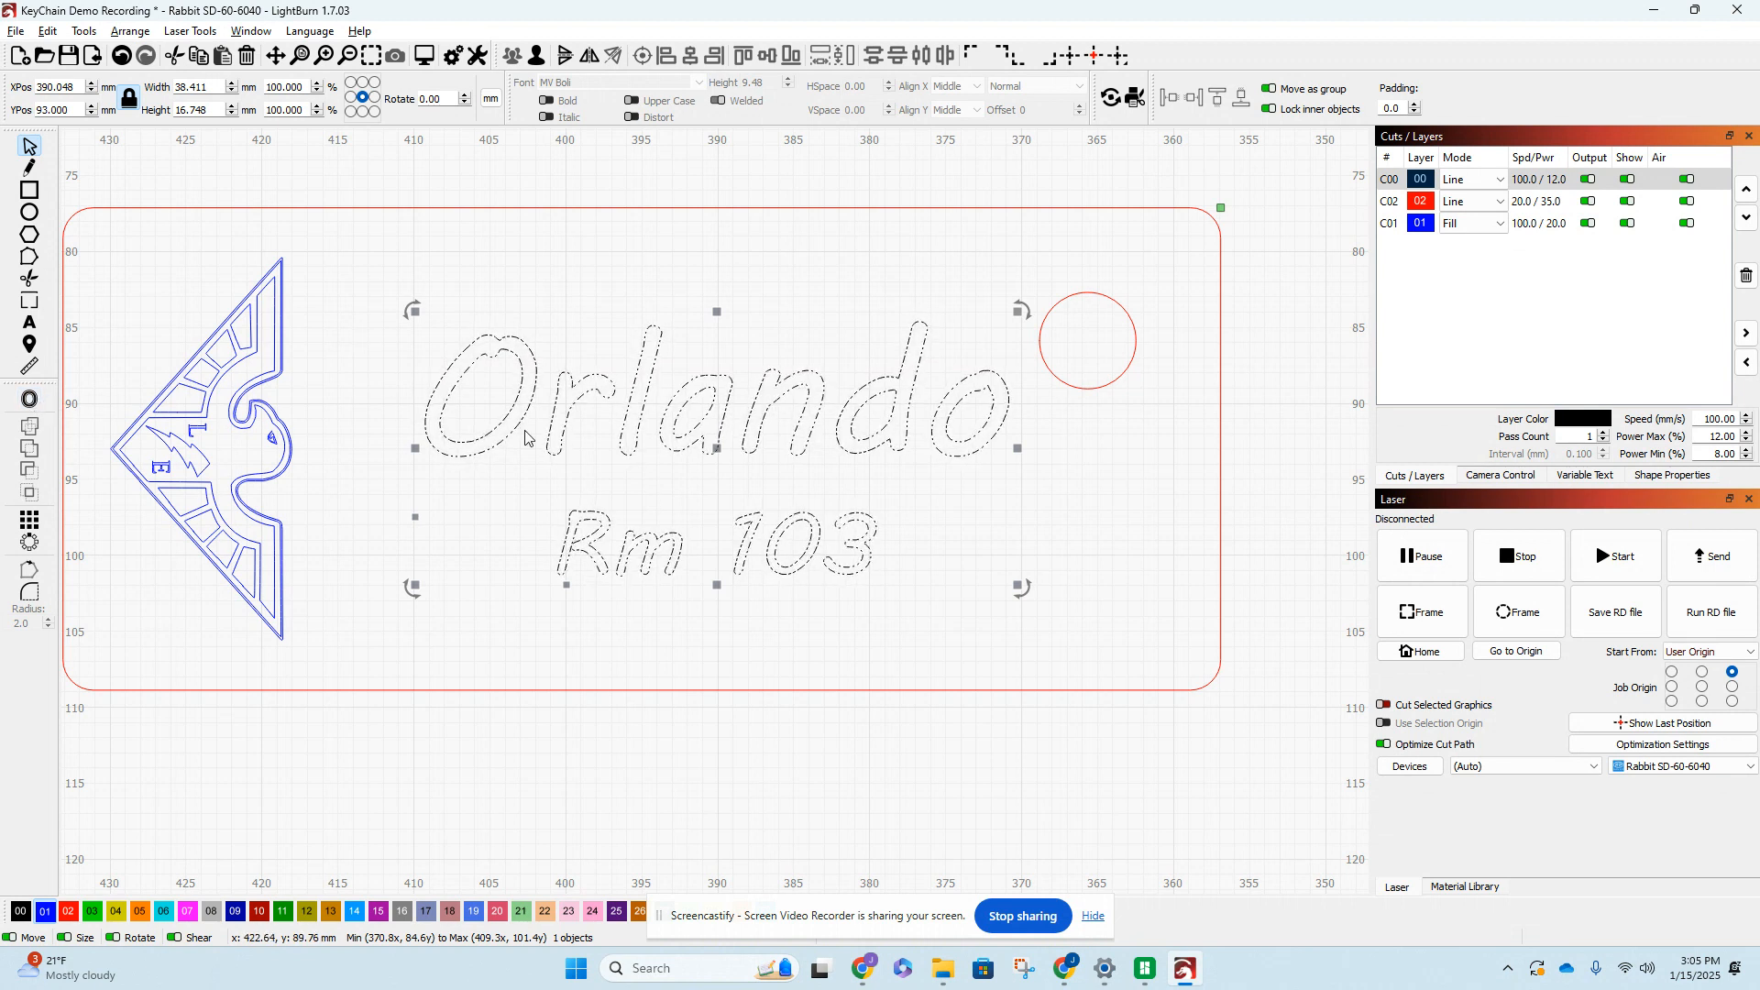
{"action": "left_click", "coordinate": [30, 399]}
{"action": "left_click_drag", "start_coordinate": [835, 387], "coordinate": [919, 572]}
{"action": "scroll", "coordinate": [907, 412], "scroll_direction": "up", "scroll_amount": 4}
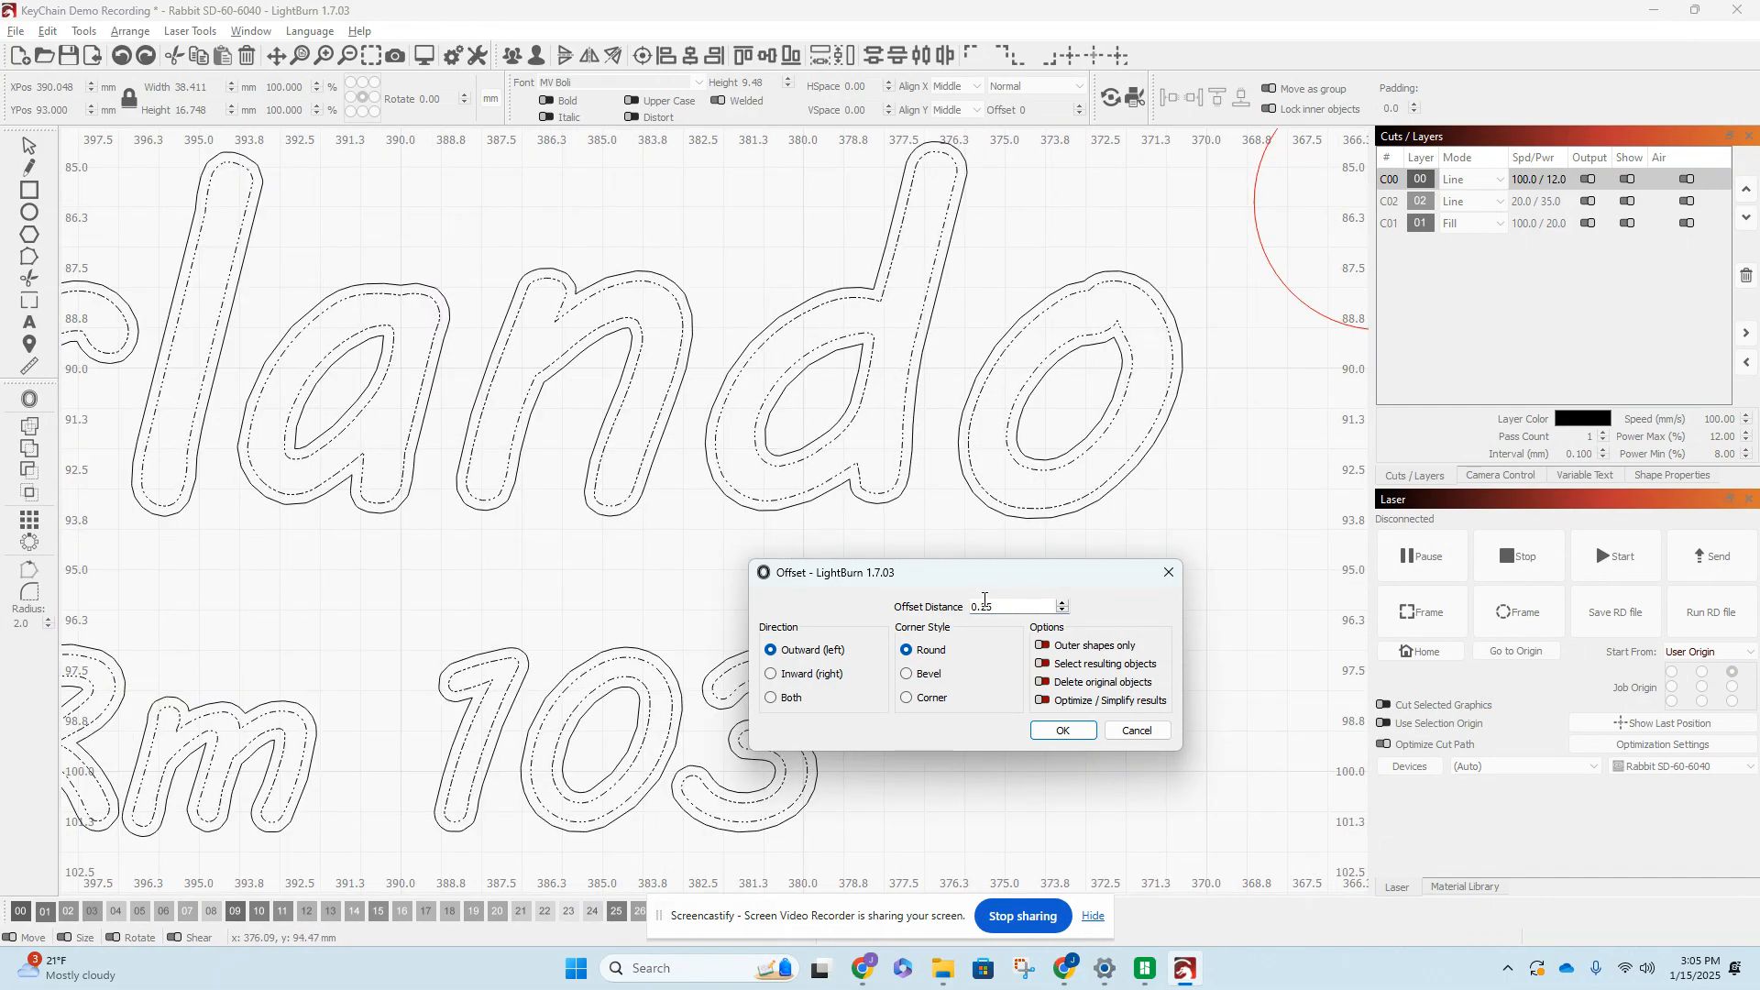
{"action": "scroll", "coordinate": [1003, 611], "scroll_direction": "up", "scroll_amount": 2}
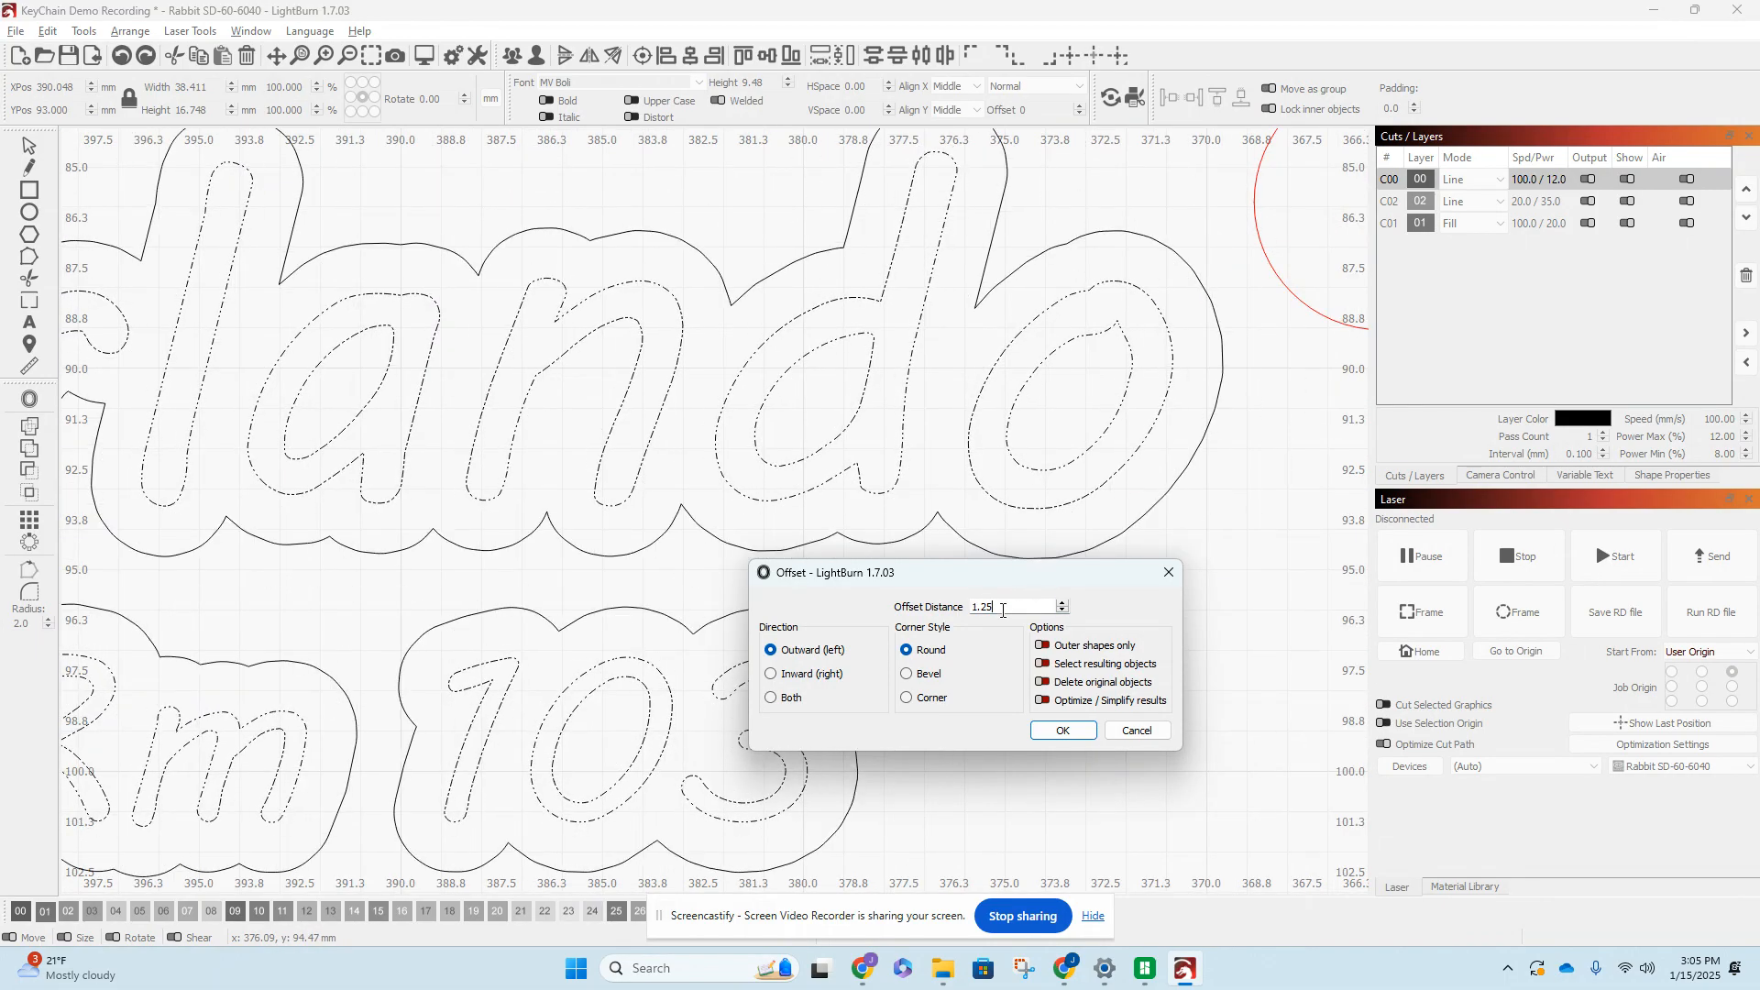
- Compare outward offset distances of 3.25 mm and 1.25 mm around the name and room-number text, and cancel the offset
{"action": "scroll", "coordinate": [1003, 611], "scroll_direction": "down", "scroll_amount": 1}
{"action": "left_click", "coordinate": [1061, 604]}
{"action": "left_click", "coordinate": [1060, 604]}
{"action": "left_click", "coordinate": [1061, 612]}
{"action": "left_click", "coordinate": [1061, 612]}
{"action": "scroll", "coordinate": [751, 376], "scroll_direction": "down", "scroll_amount": 3}
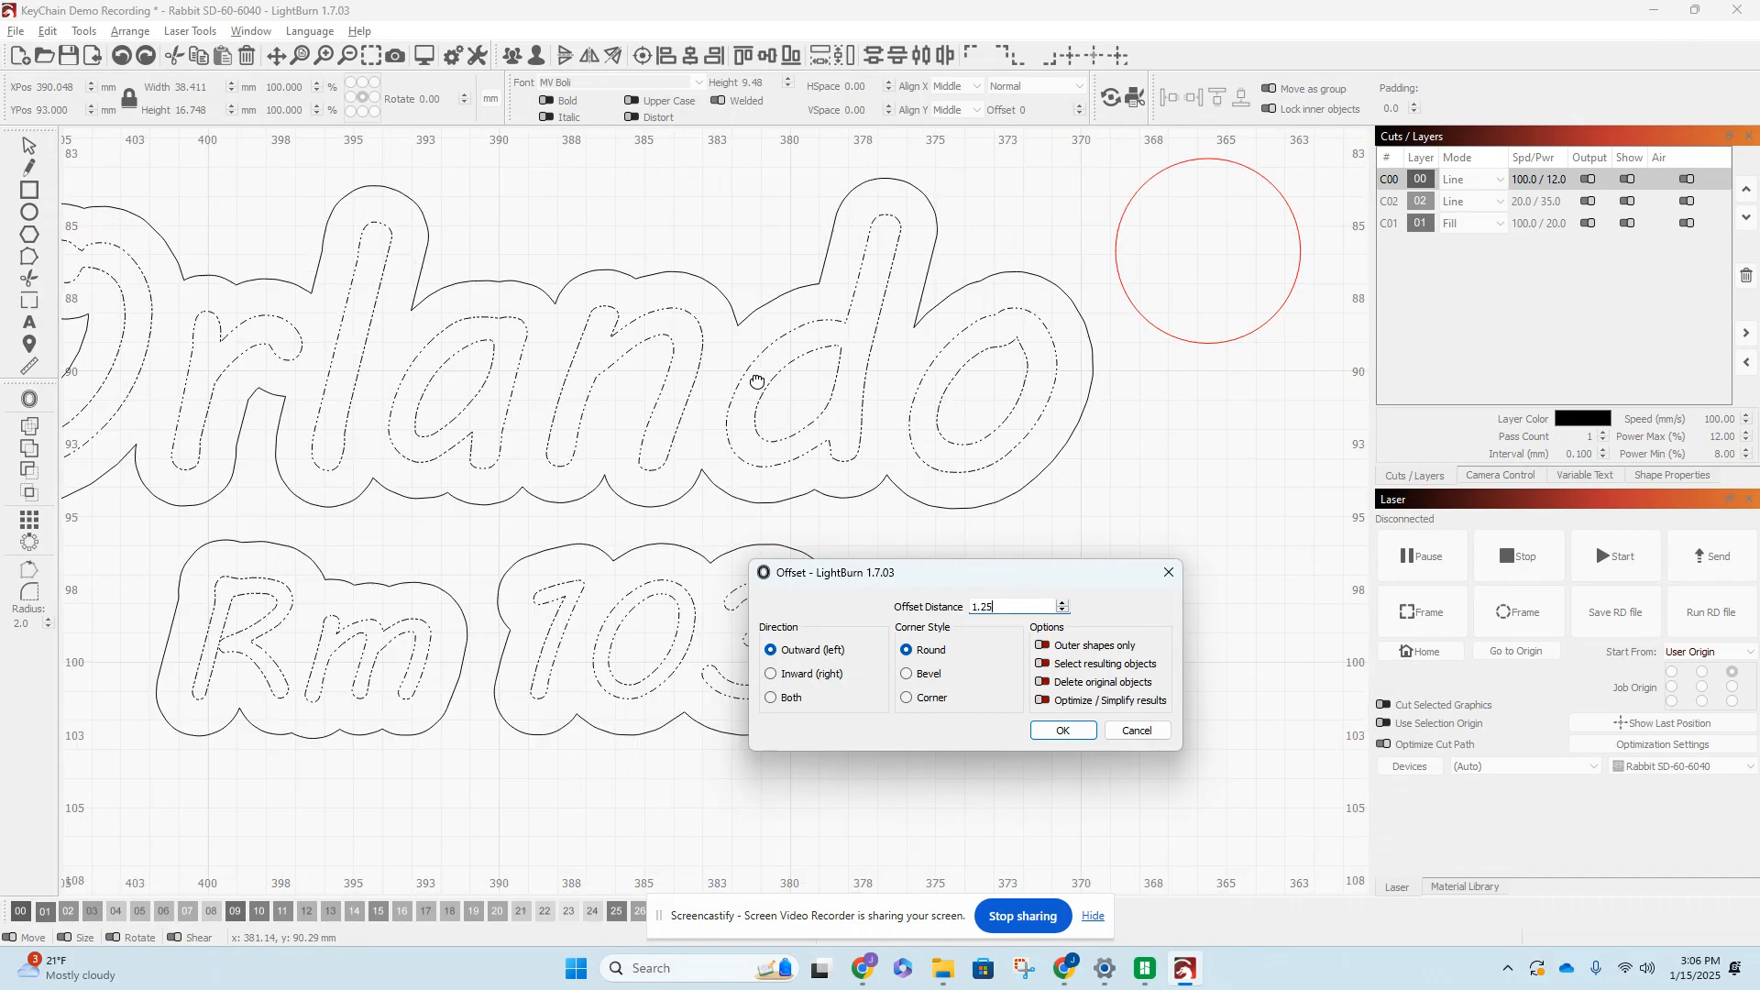
{"action": "left_click", "coordinate": [1062, 603]}
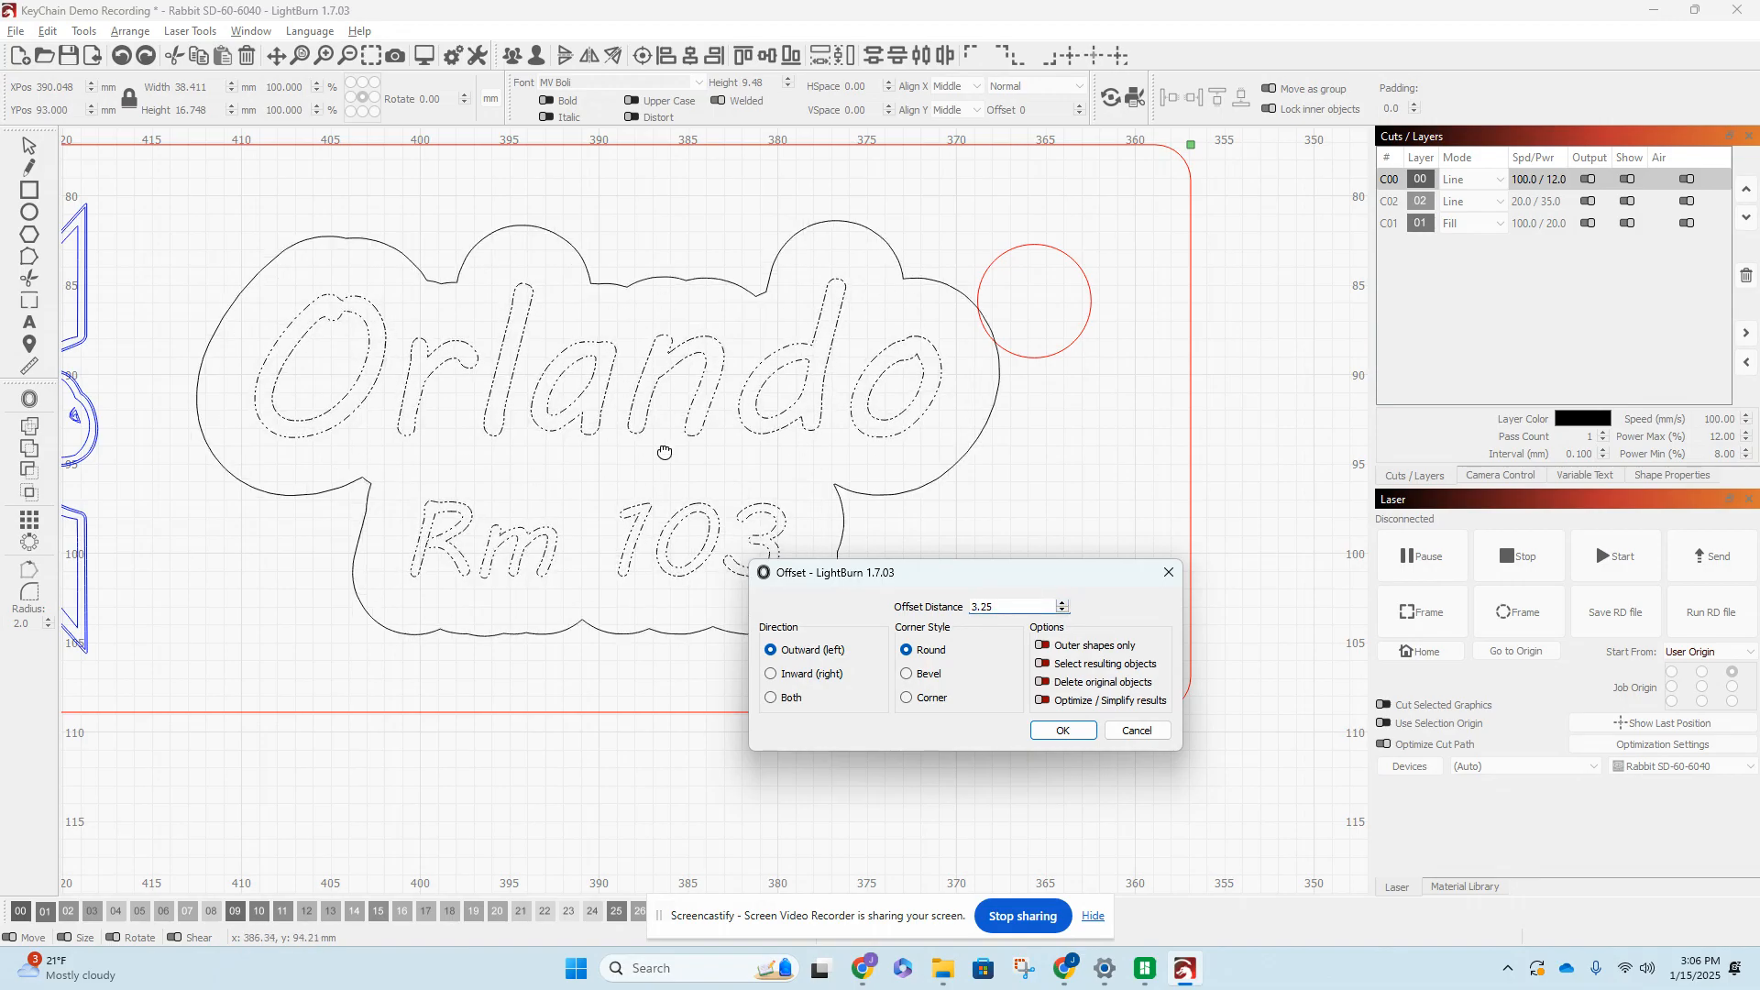
{"action": "left_click", "coordinate": [1062, 612]}
{"action": "left_click", "coordinate": [1062, 612]}
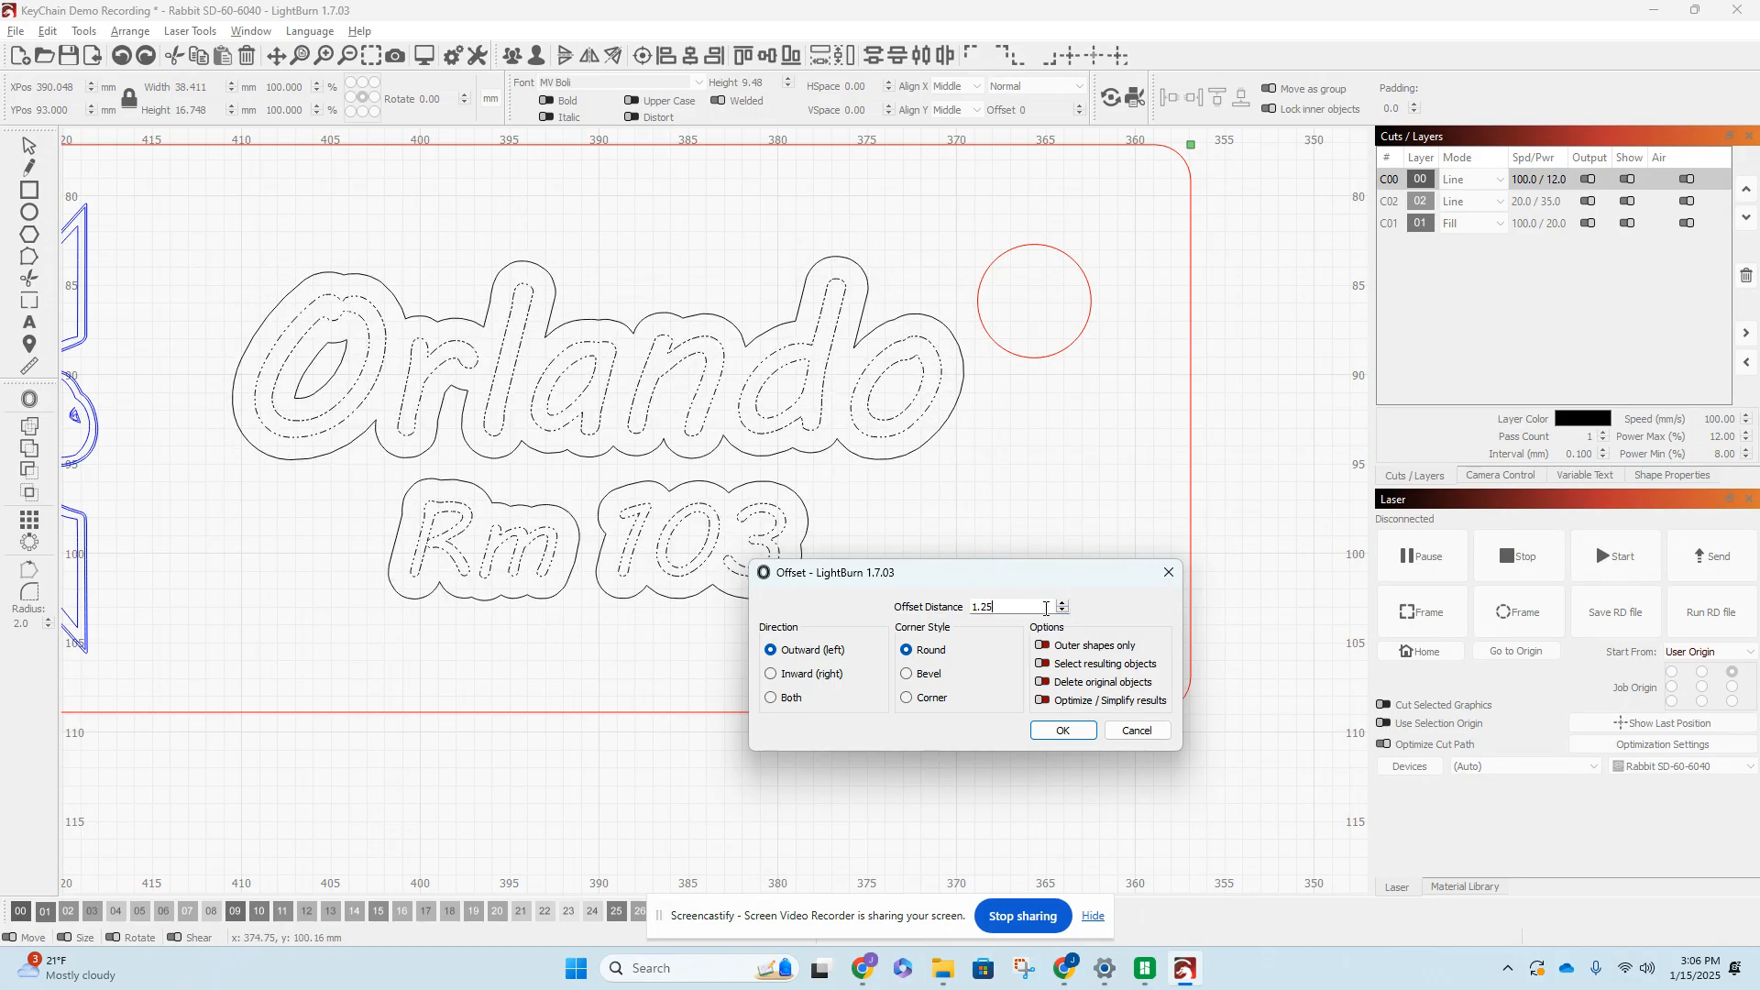
{"action": "left_click", "coordinate": [1062, 605]}
{"action": "left_click", "coordinate": [1062, 606]}
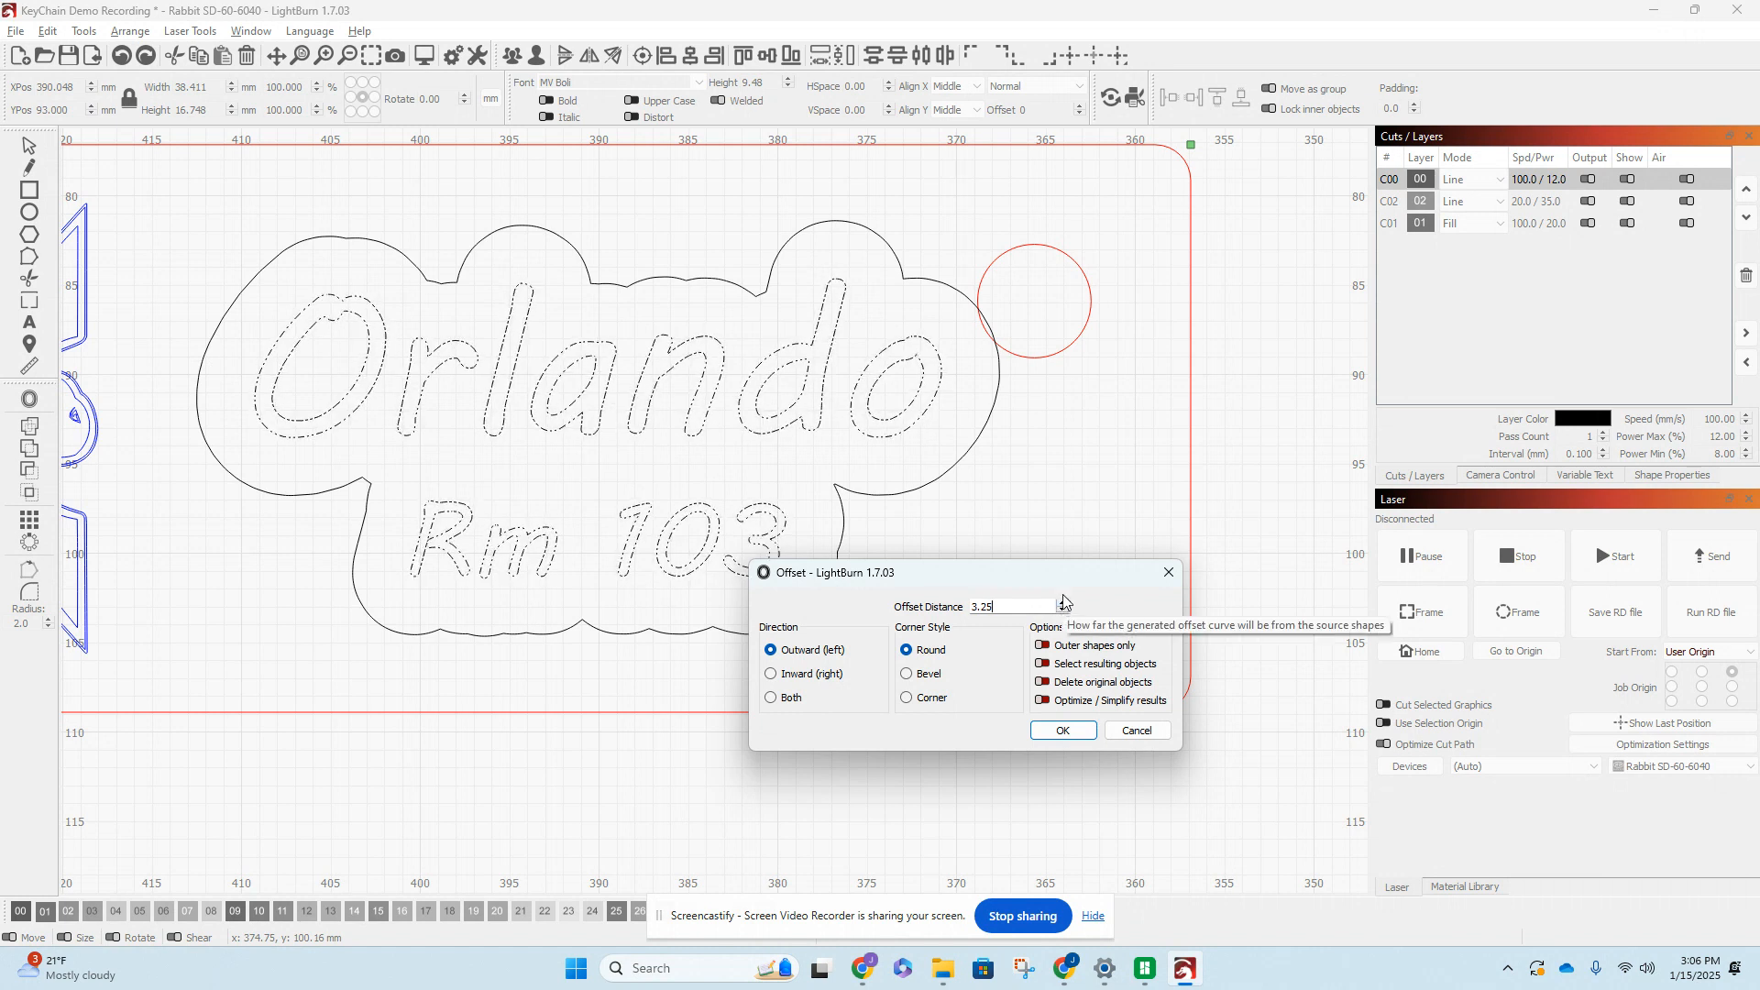
{"action": "left_click_drag", "start_coordinate": [987, 575], "coordinate": [1028, 559]}
{"action": "left_click", "coordinate": [1195, 719]}
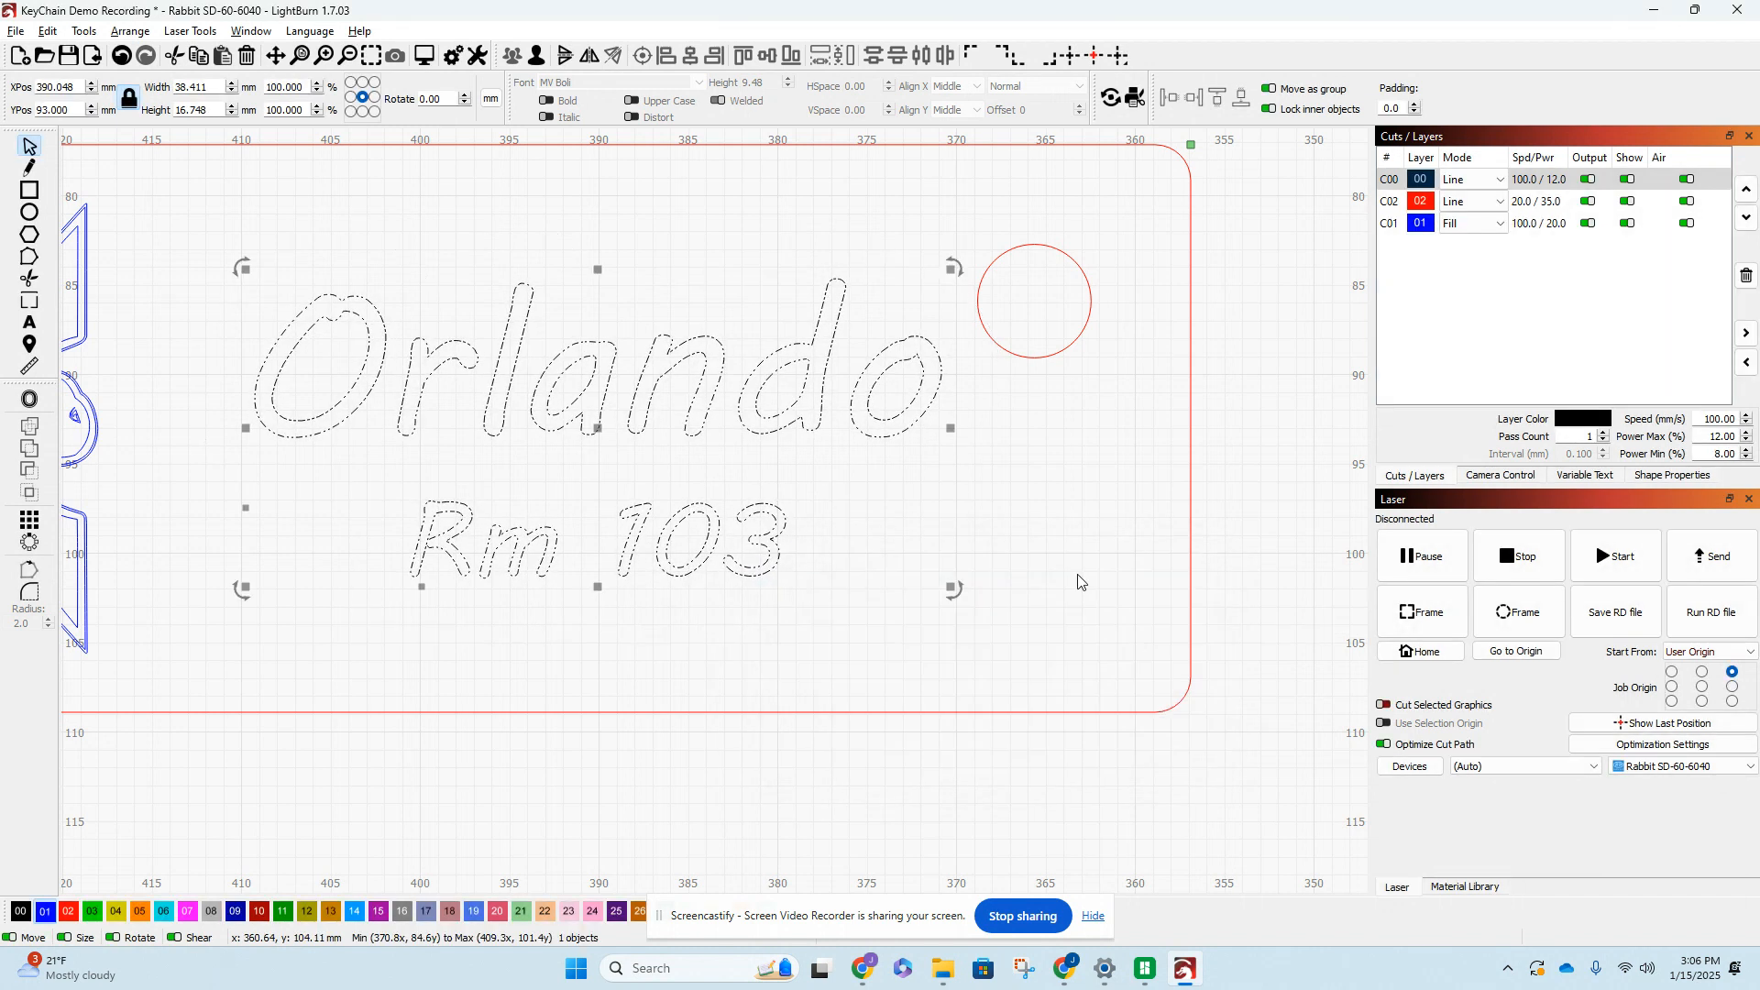
- Try a 0.25 mm outward offset with round corners on the key chain's red outline and hole, and cancel it
{"action": "scroll", "coordinate": [519, 404], "scroll_direction": "down", "scroll_amount": 4}
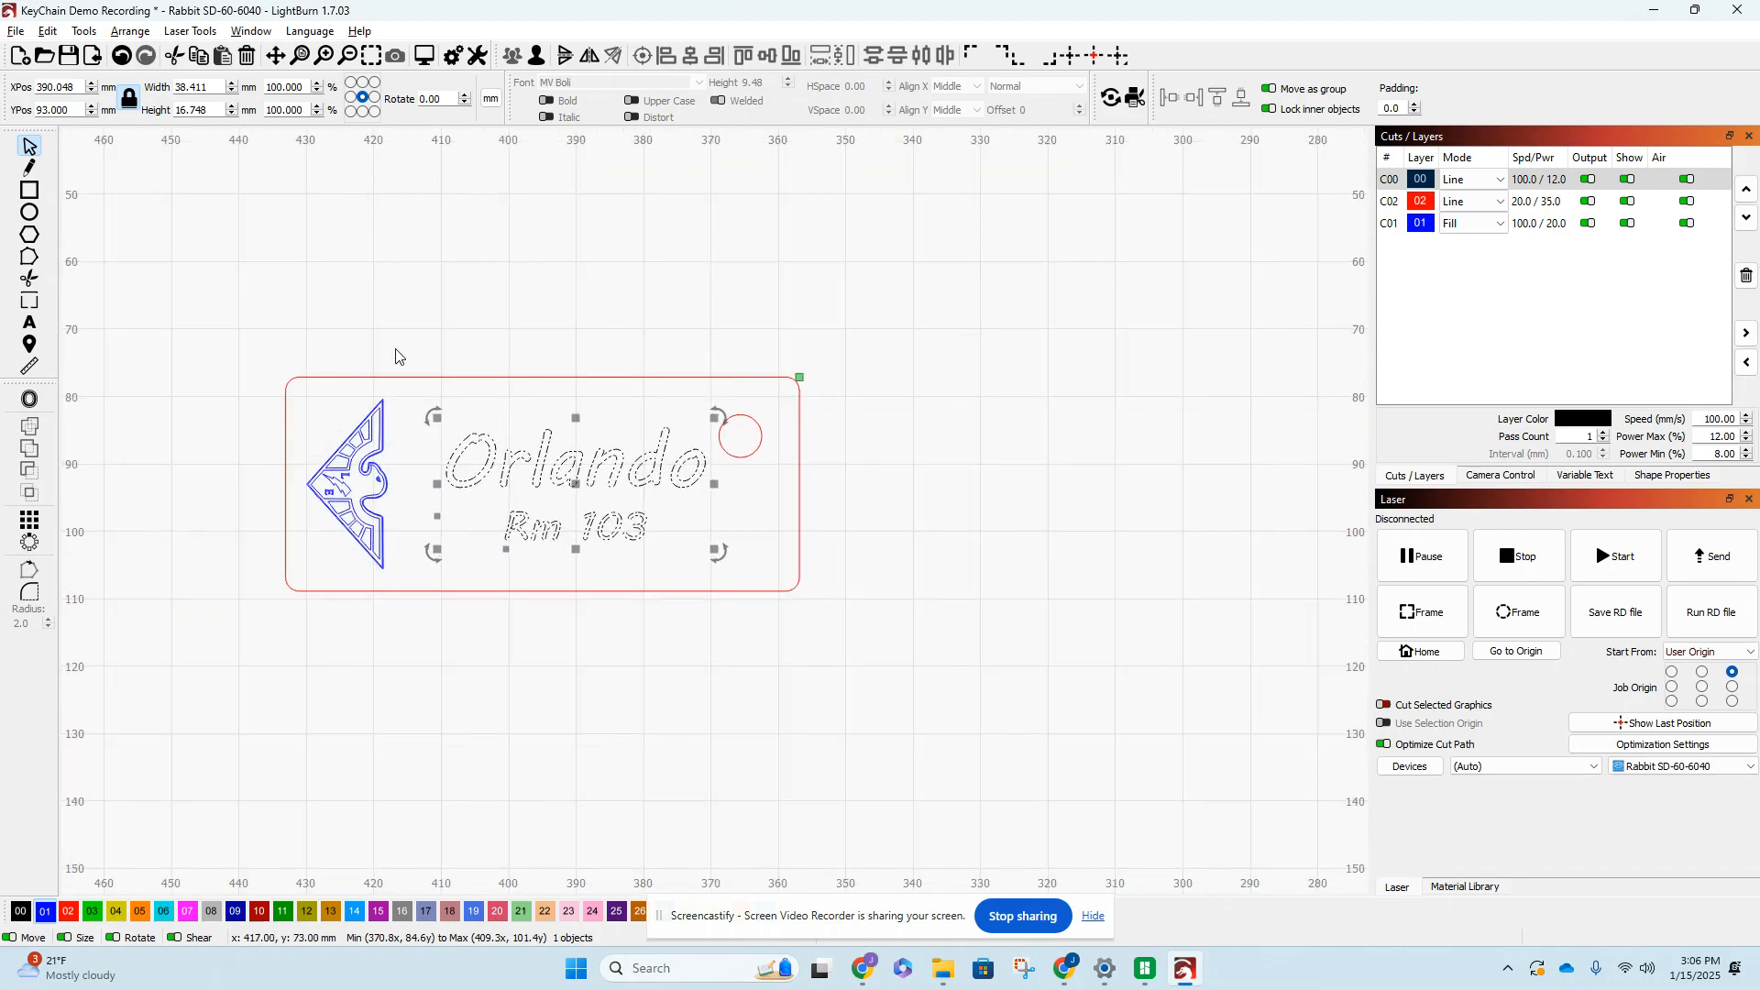
{"action": "left_click", "coordinate": [468, 365]}
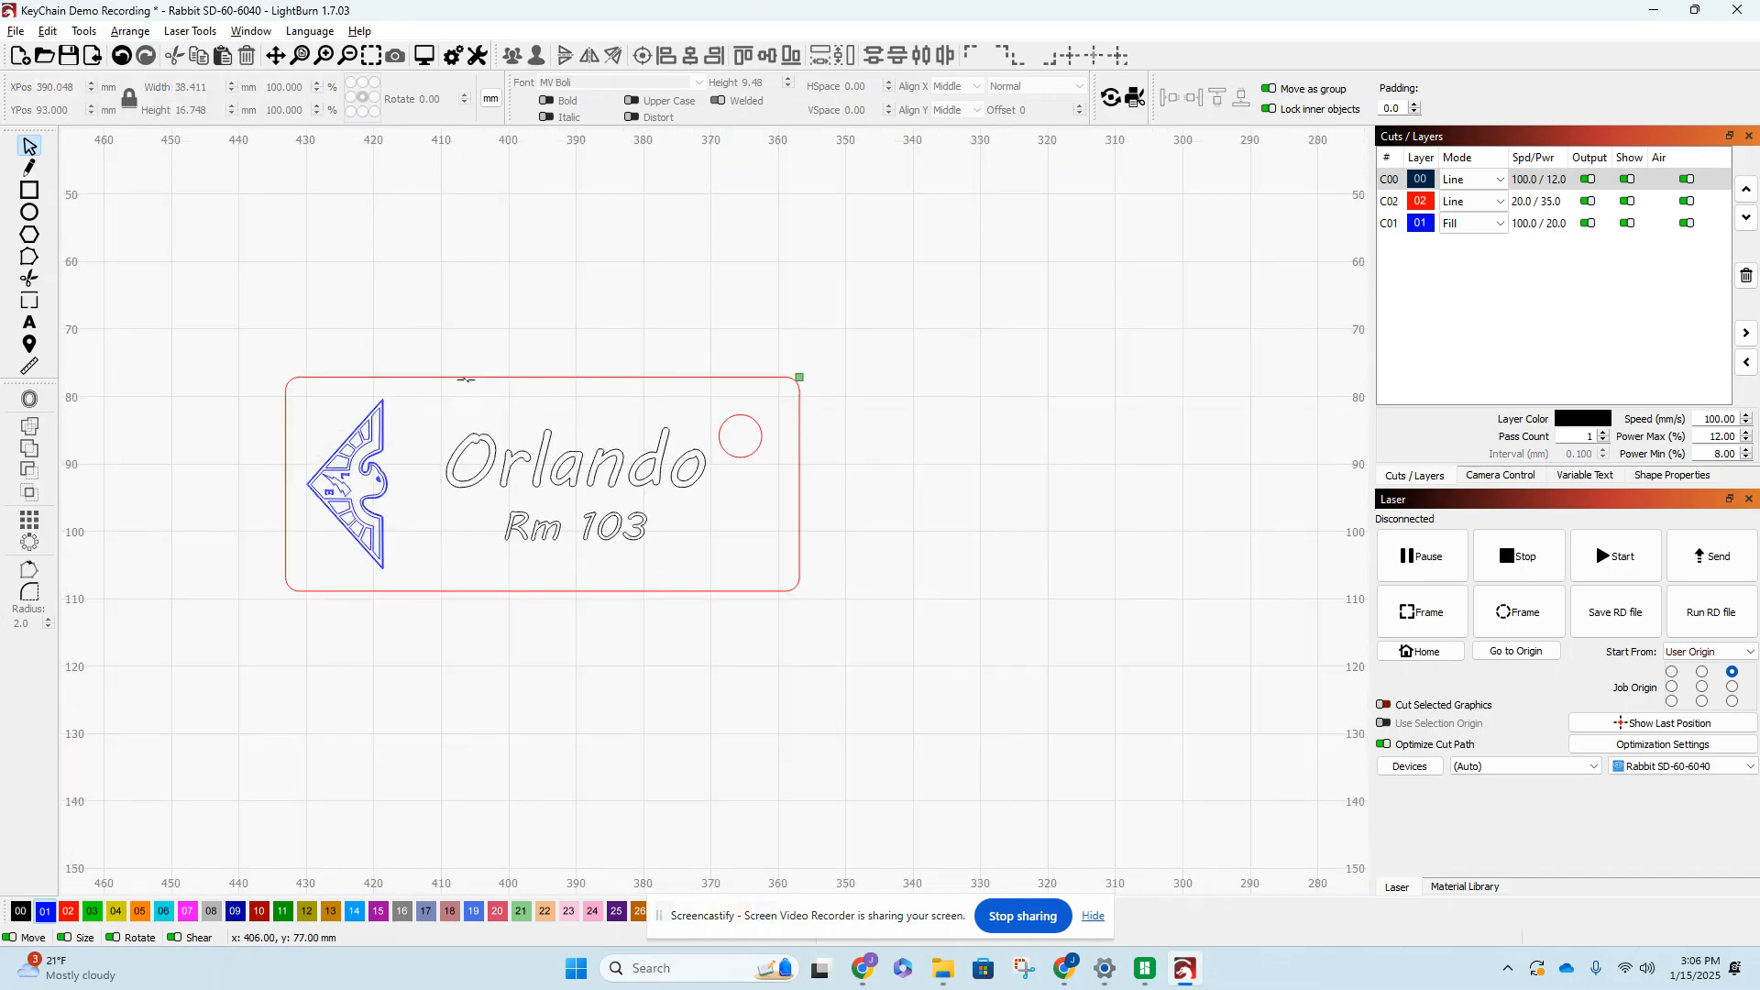
{"action": "left_click", "coordinate": [466, 378]}
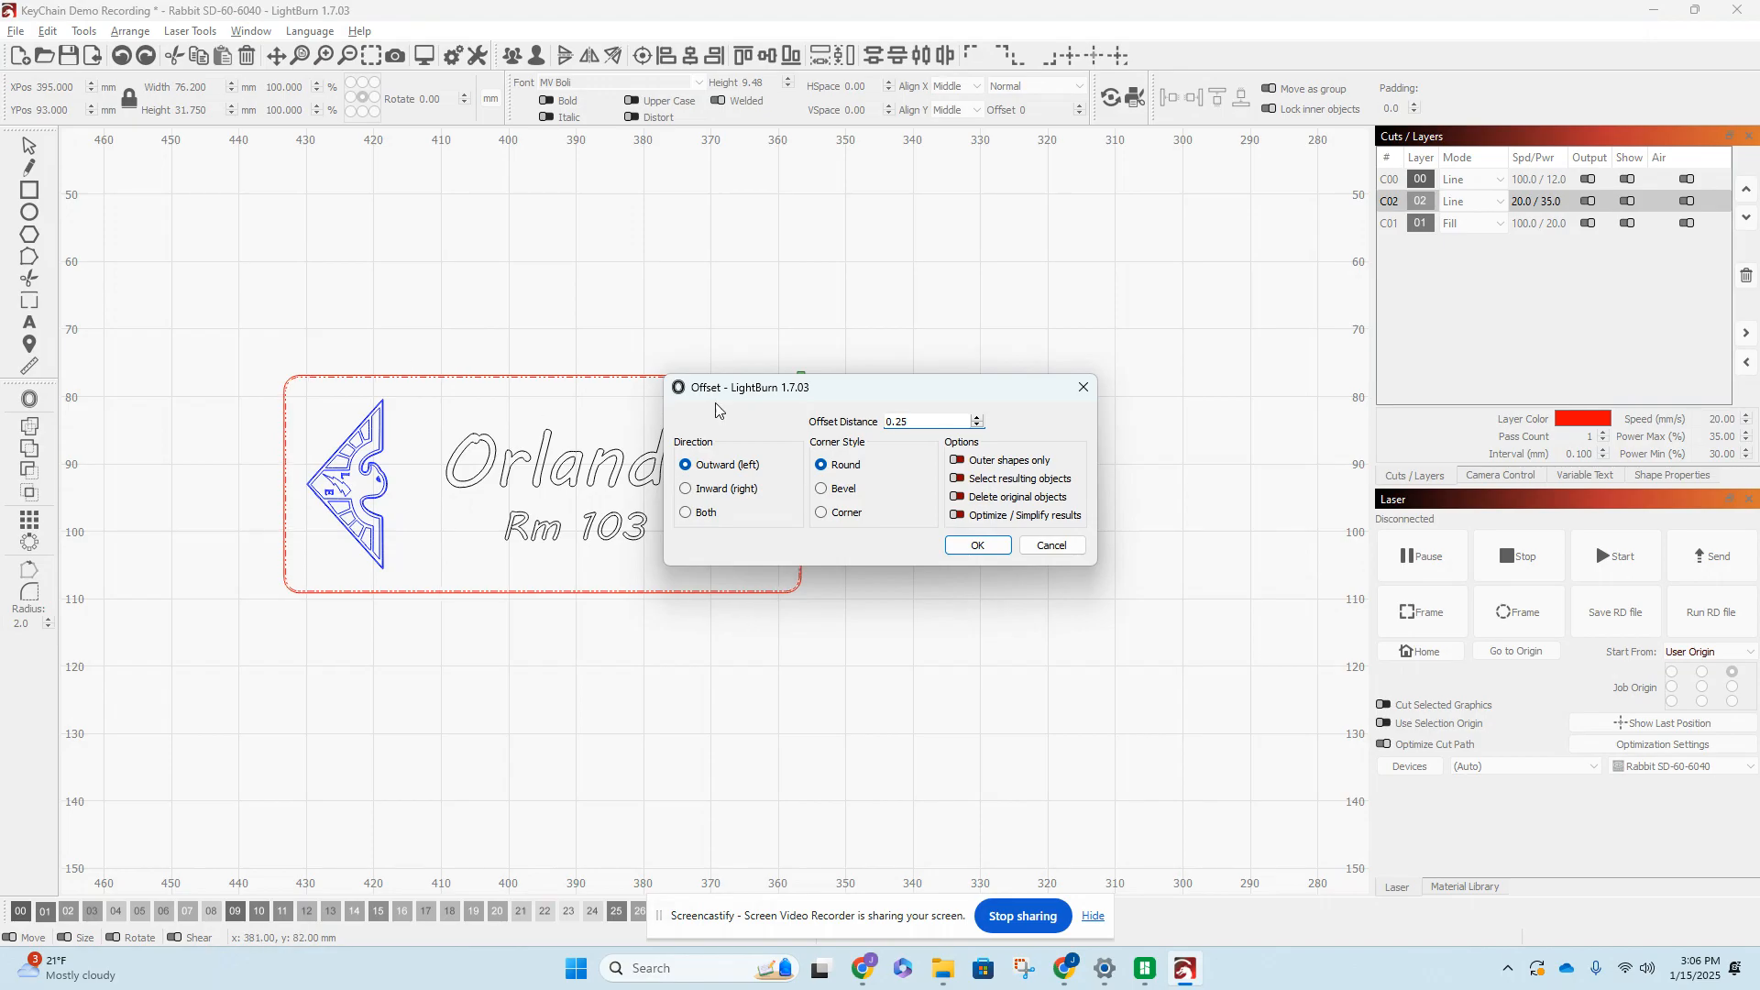
{"action": "scroll", "coordinate": [521, 351], "scroll_direction": "up", "scroll_amount": 5}
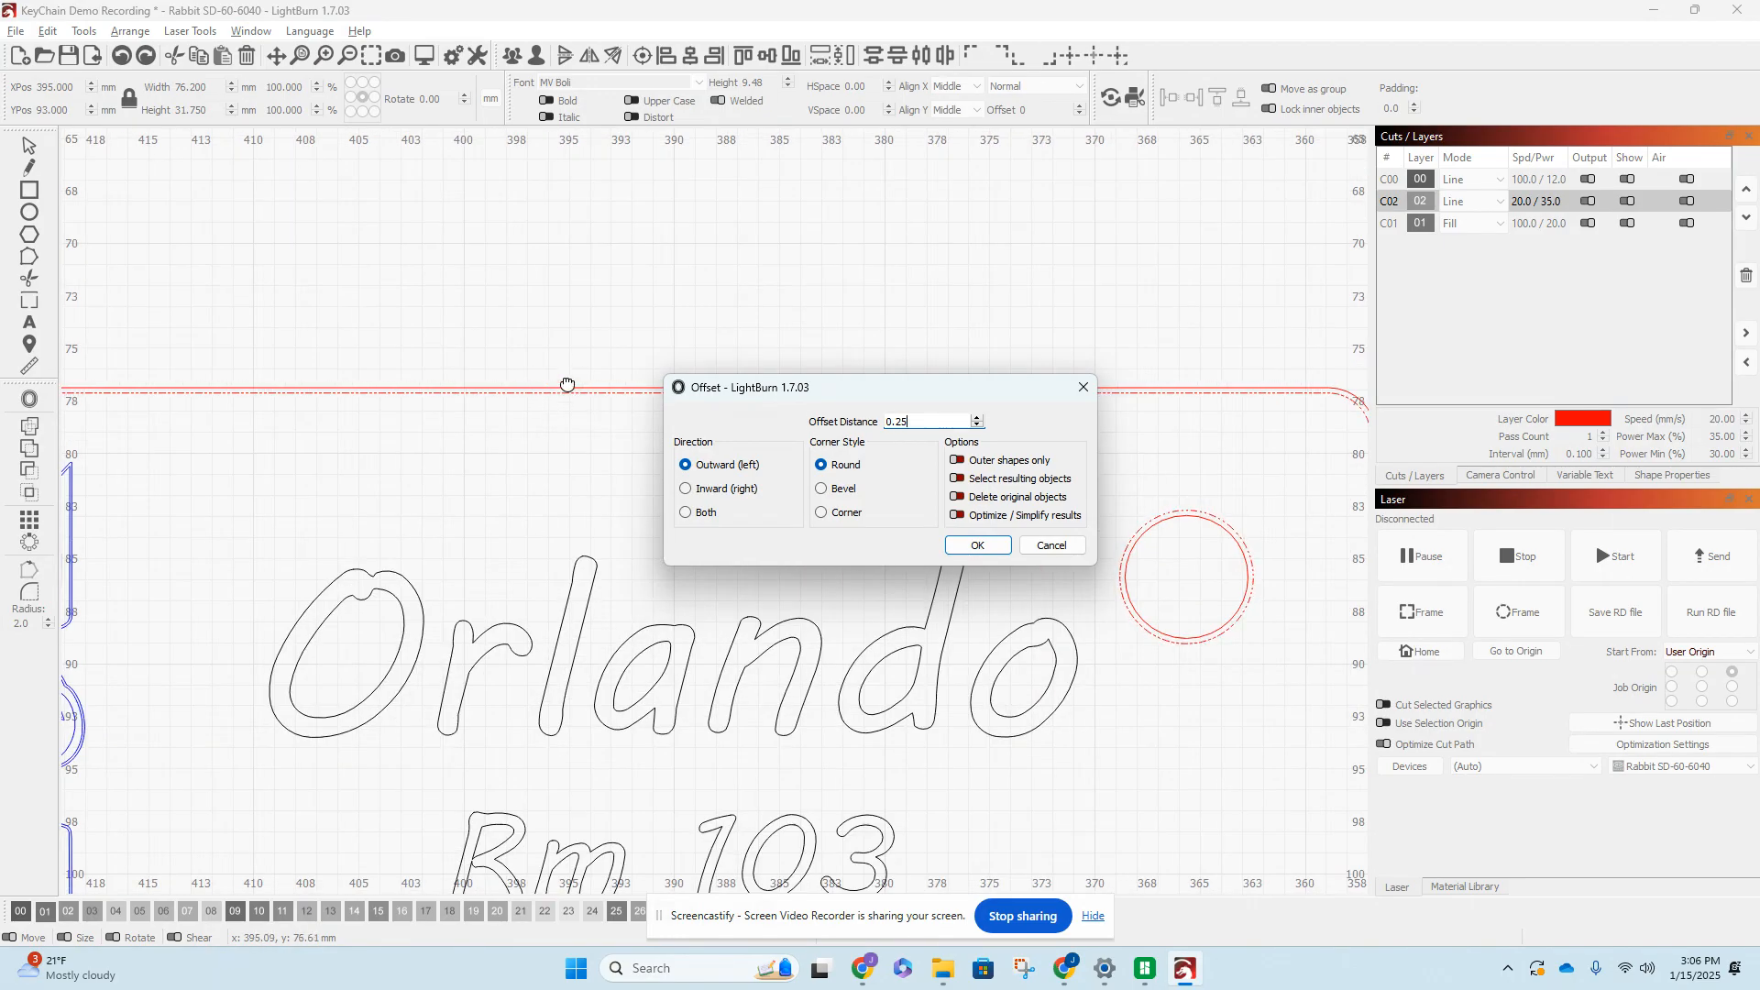
{"action": "scroll", "coordinate": [575, 405], "scroll_direction": "down", "scroll_amount": 3}
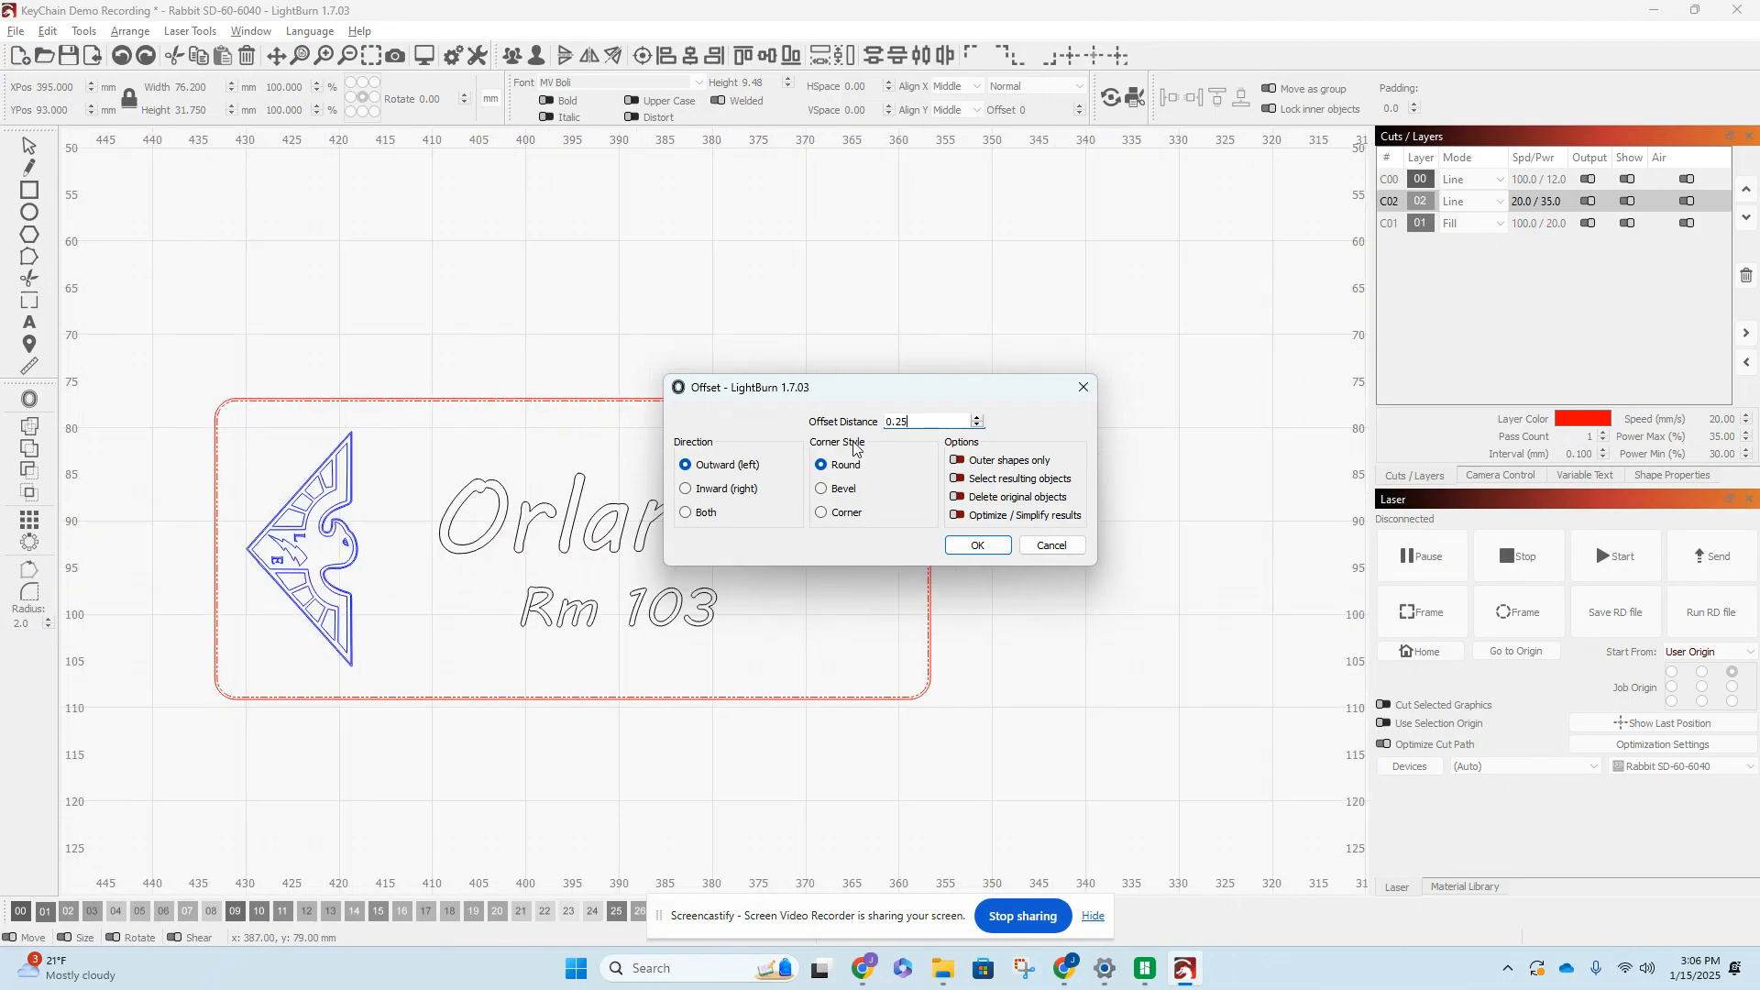
{"action": "left_click", "coordinate": [1077, 547]}
{"action": "scroll", "coordinate": [658, 421], "scroll_direction": "down", "scroll_amount": 3}
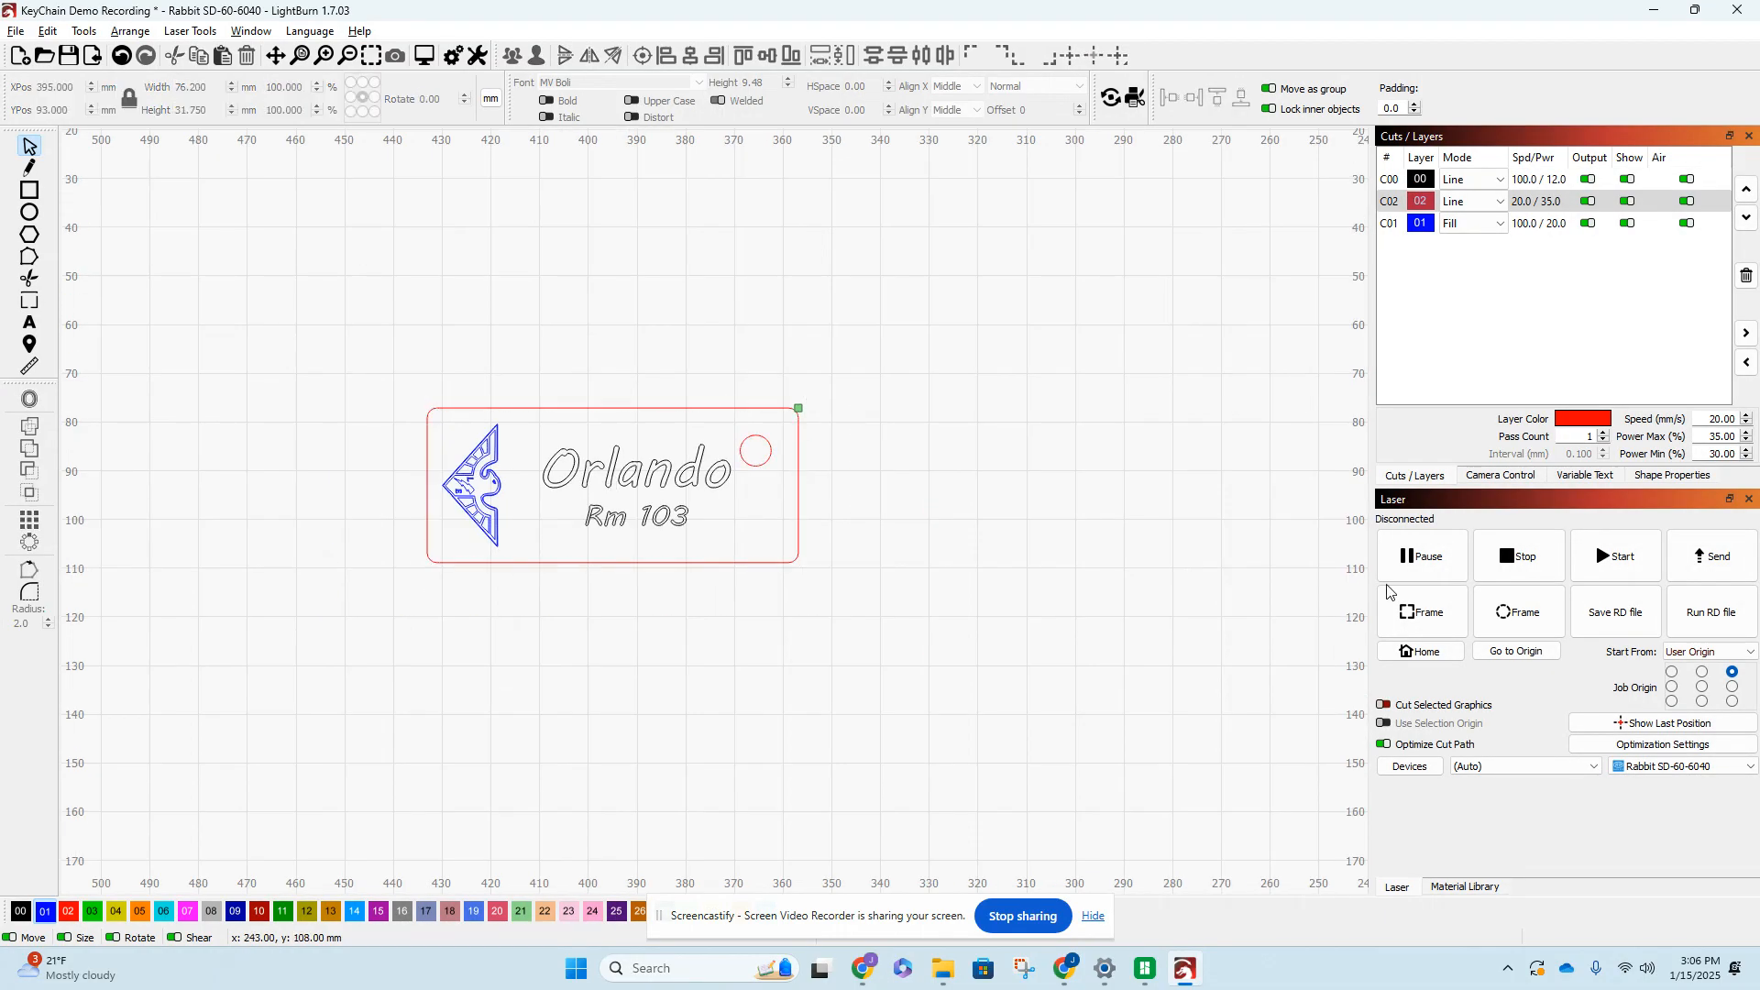
{"action": "scroll", "coordinate": [758, 418], "scroll_direction": "up", "scroll_amount": 5}
{"action": "scroll", "coordinate": [805, 362], "scroll_direction": "up", "scroll_amount": 3}
{"action": "scroll", "coordinate": [806, 362], "scroll_direction": "down", "scroll_amount": 3}
{"action": "scroll", "coordinate": [1174, 633], "scroll_direction": "down", "scroll_amount": 2}
{"action": "scroll", "coordinate": [1081, 616], "scroll_direction": "down", "scroll_amount": 3}
{"action": "scroll", "coordinate": [1091, 669], "scroll_direction": "up", "scroll_amount": 1}
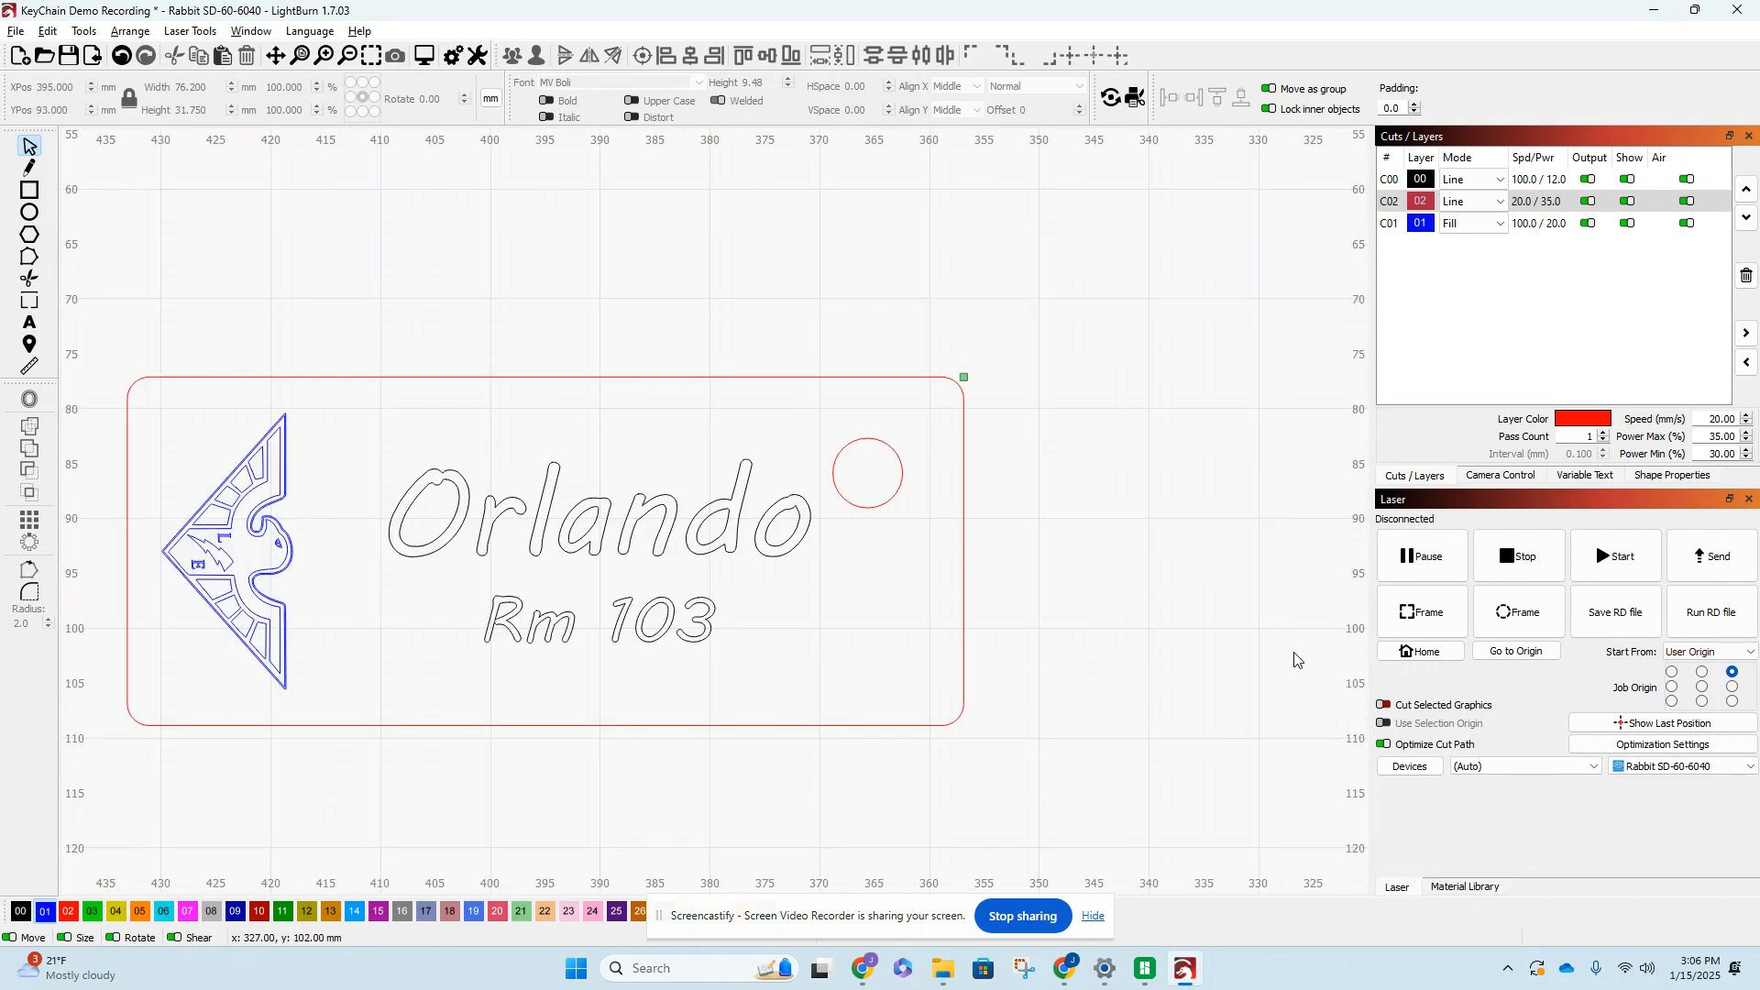
- Review the cut optimization settings, including the ordering by layer and priority, and close them
{"action": "left_click", "coordinate": [1652, 752]}
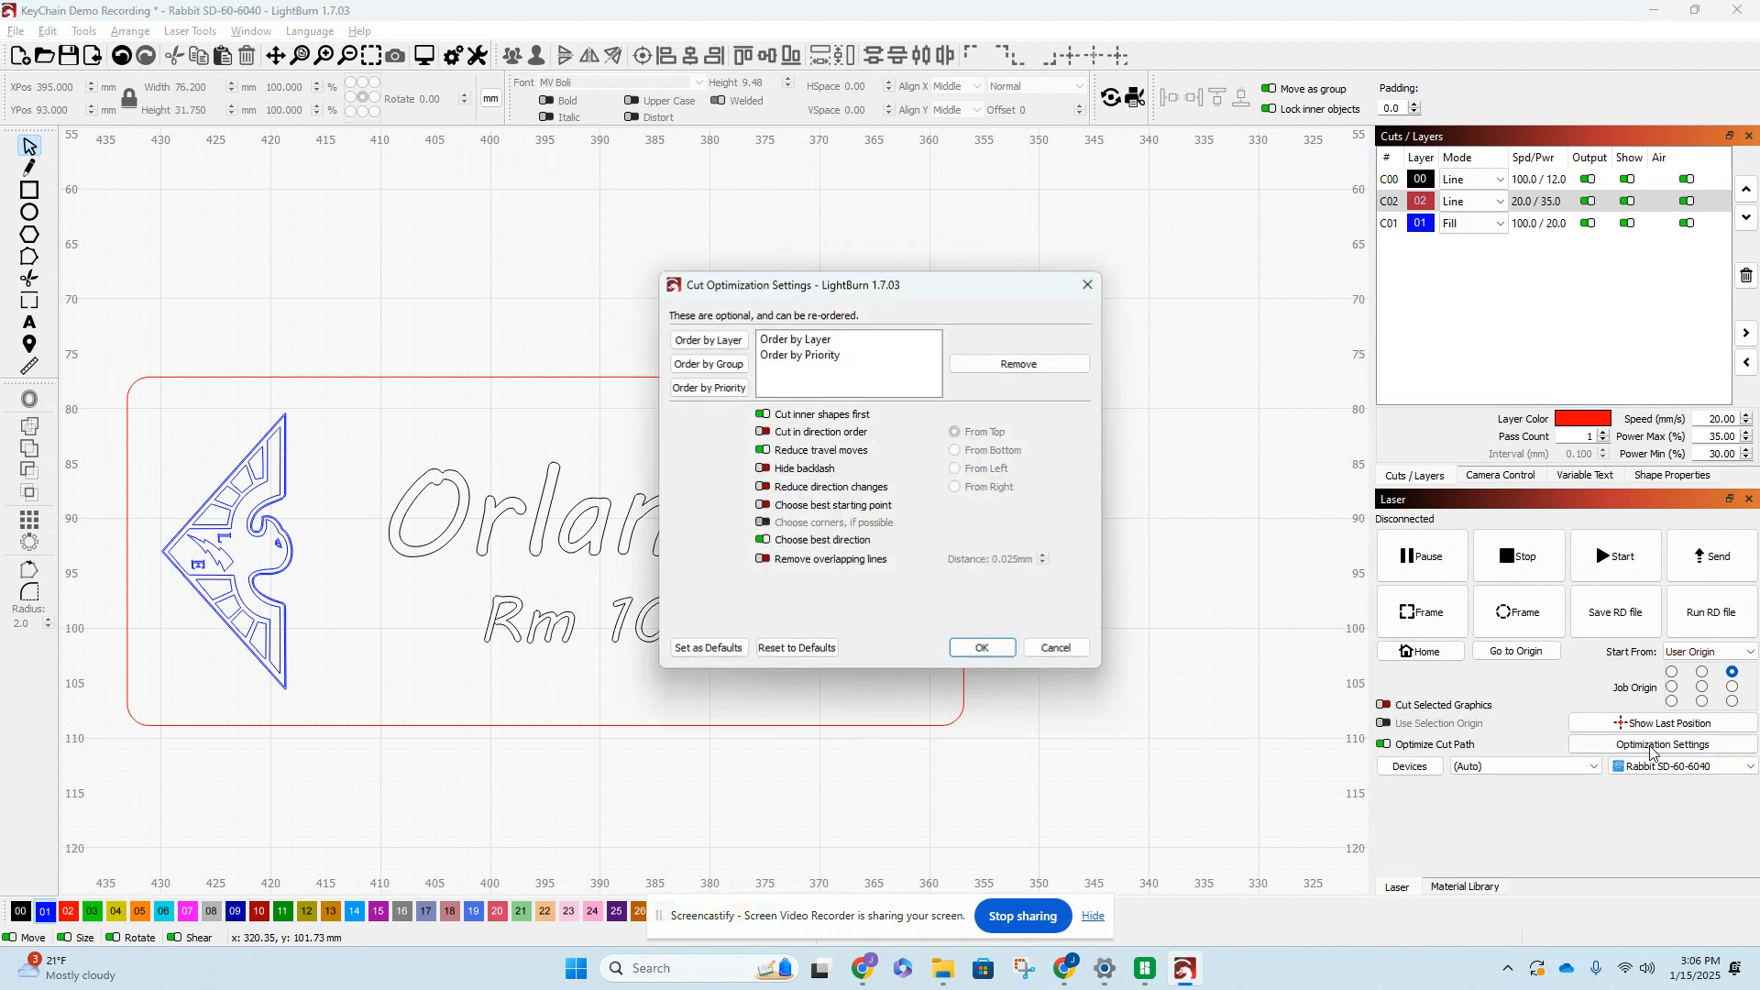
{"action": "left_click_drag", "start_coordinate": [870, 280], "coordinate": [977, 278]}
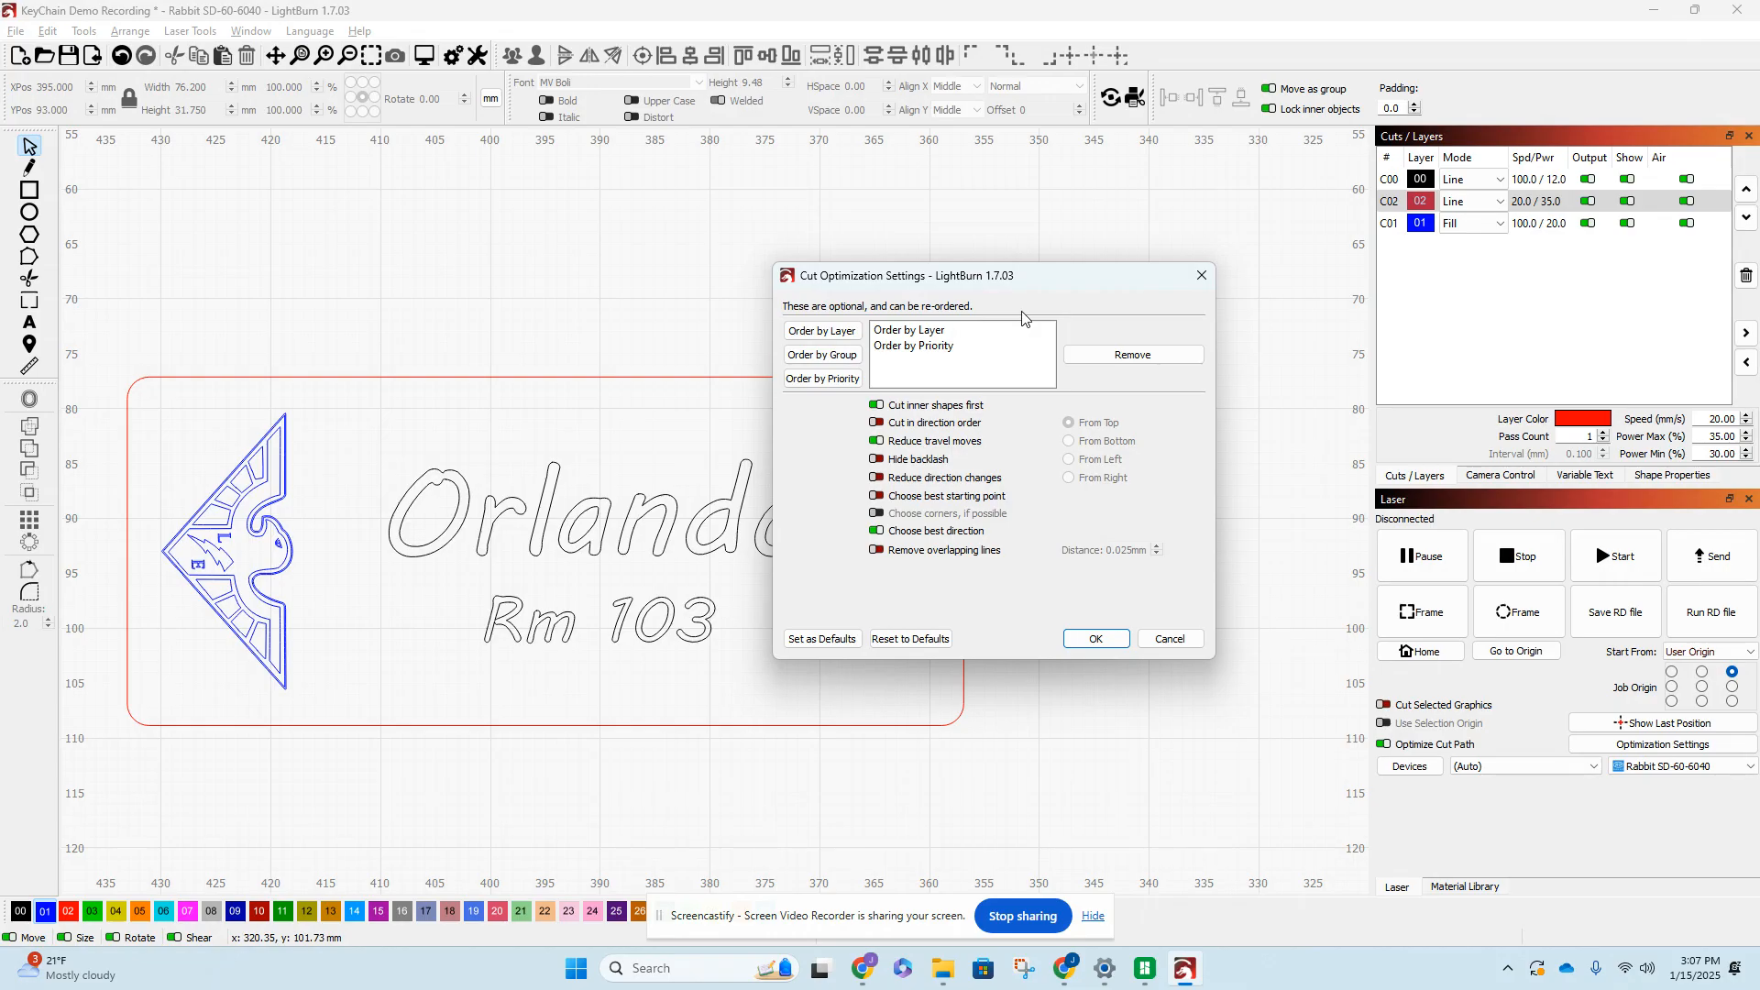
{"action": "left_click", "coordinate": [1096, 639]}
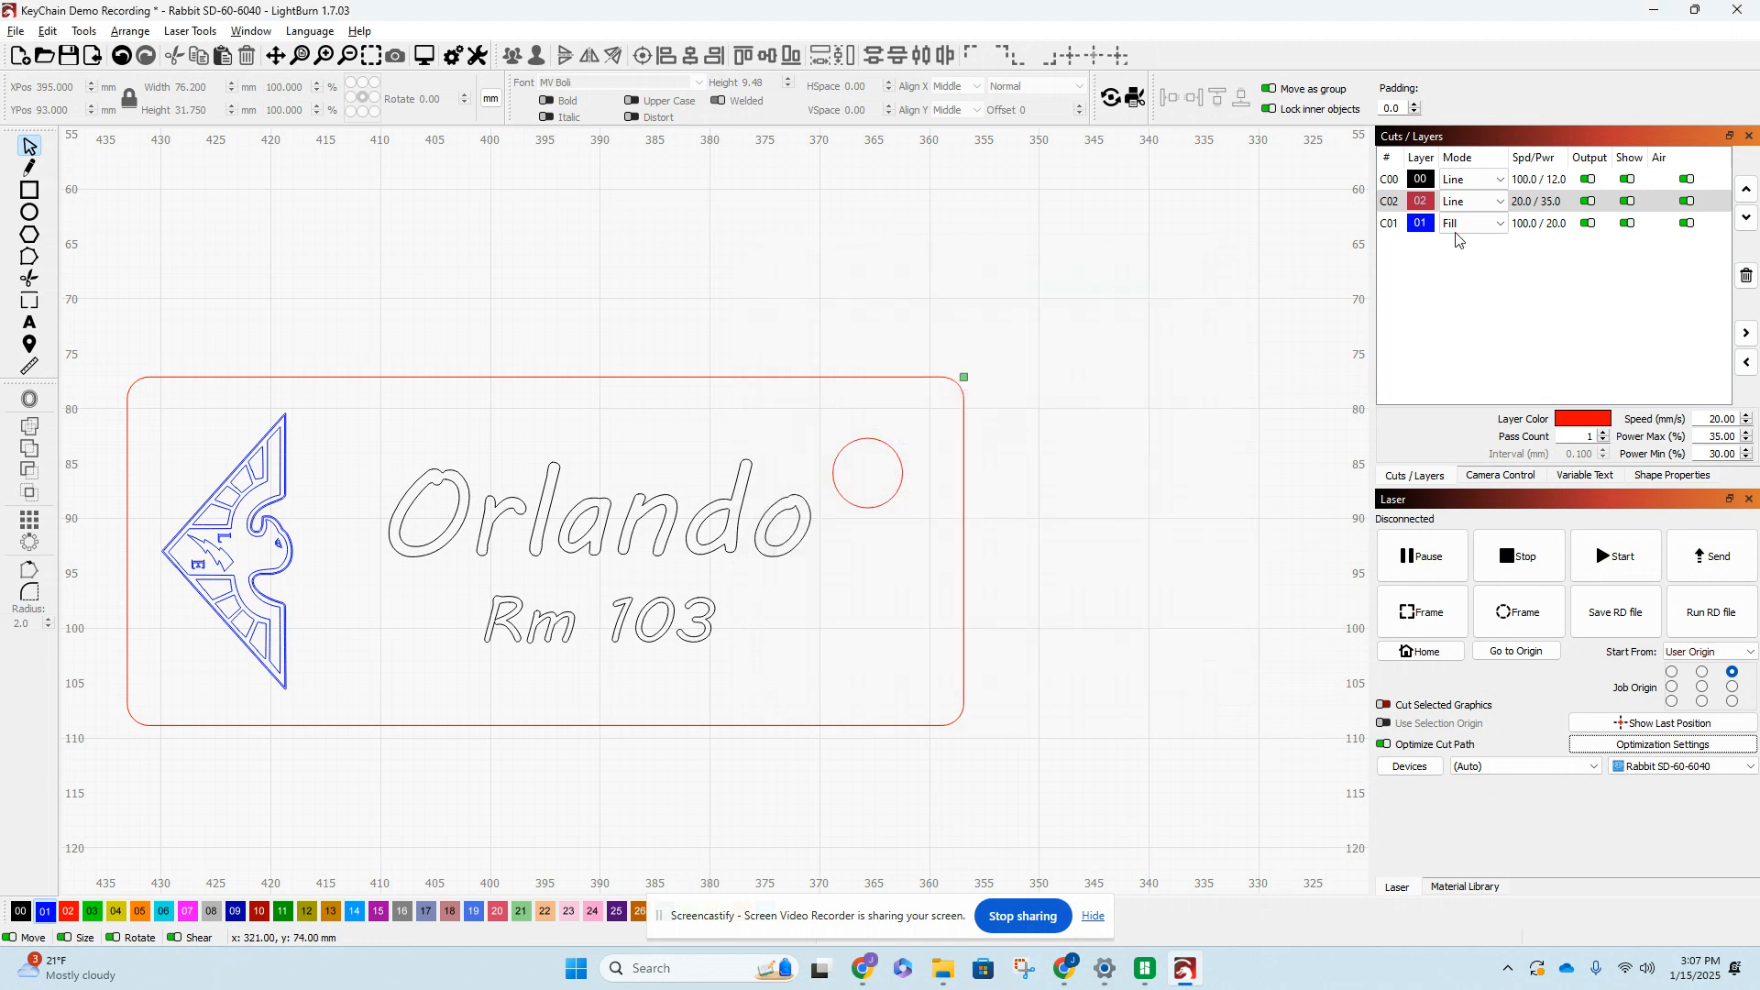
- Review the common and advanced cut settings of the blue fill layer C01 and enable Flood Fill for it
{"action": "double_click", "coordinate": [1422, 224]}
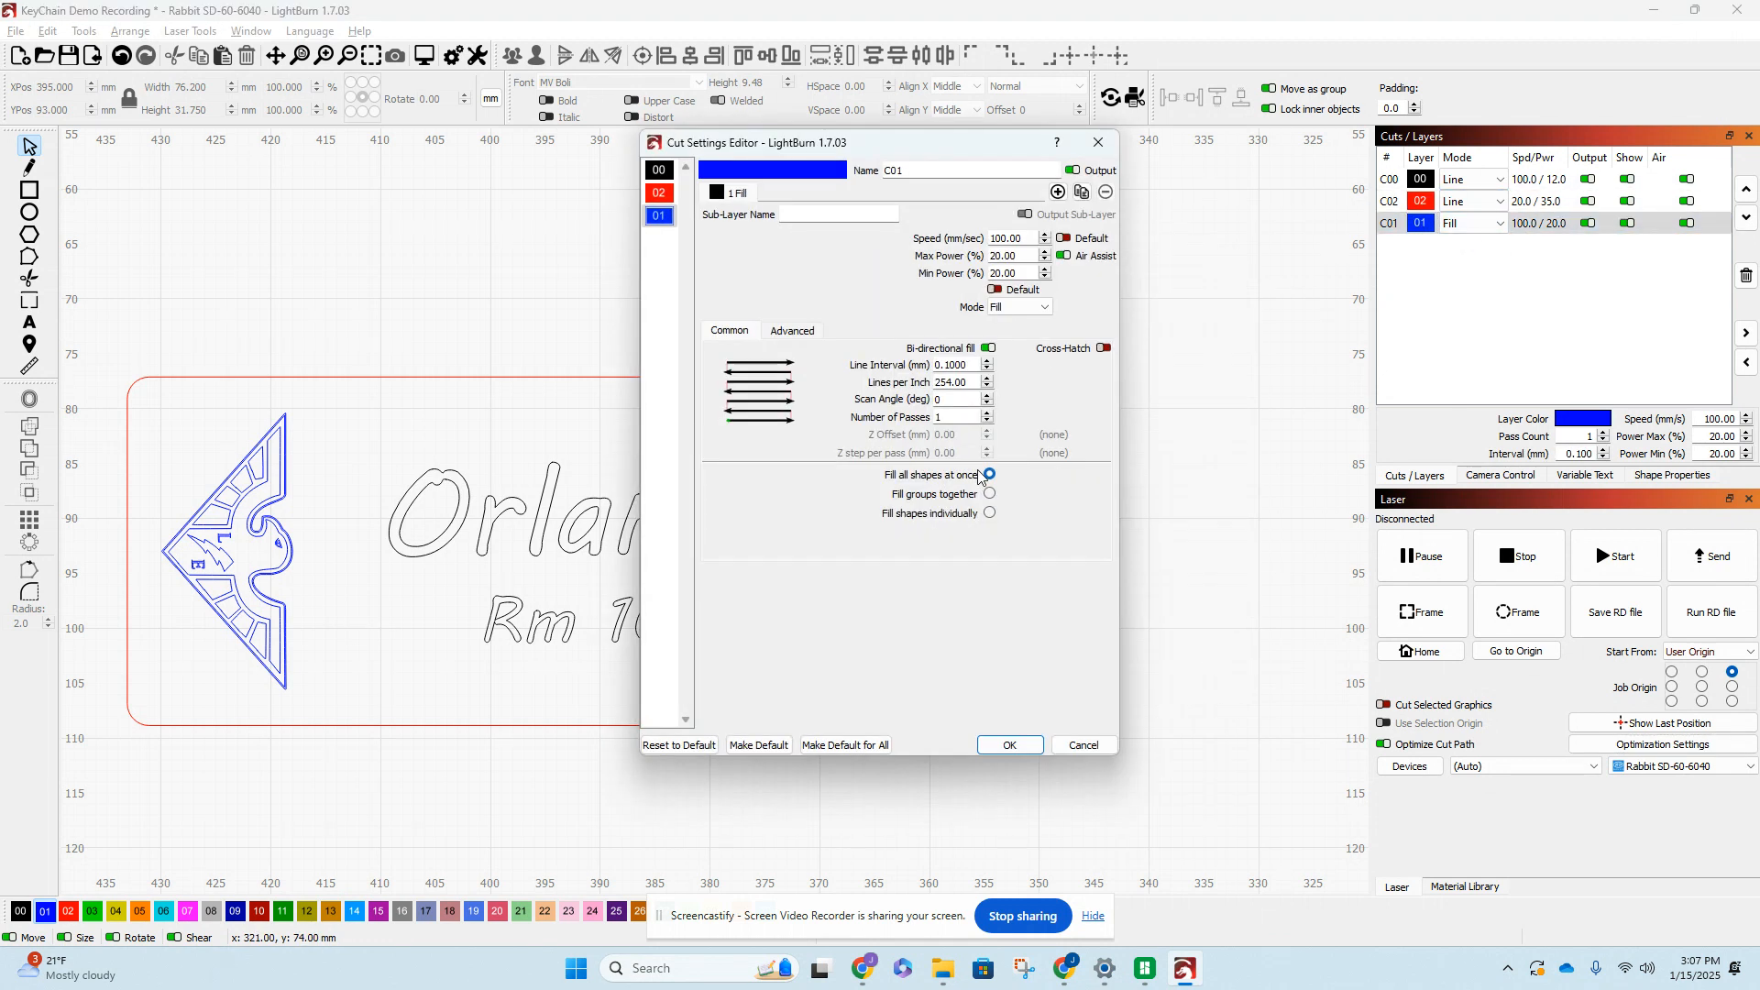
{"action": "left_click", "coordinate": [794, 331]}
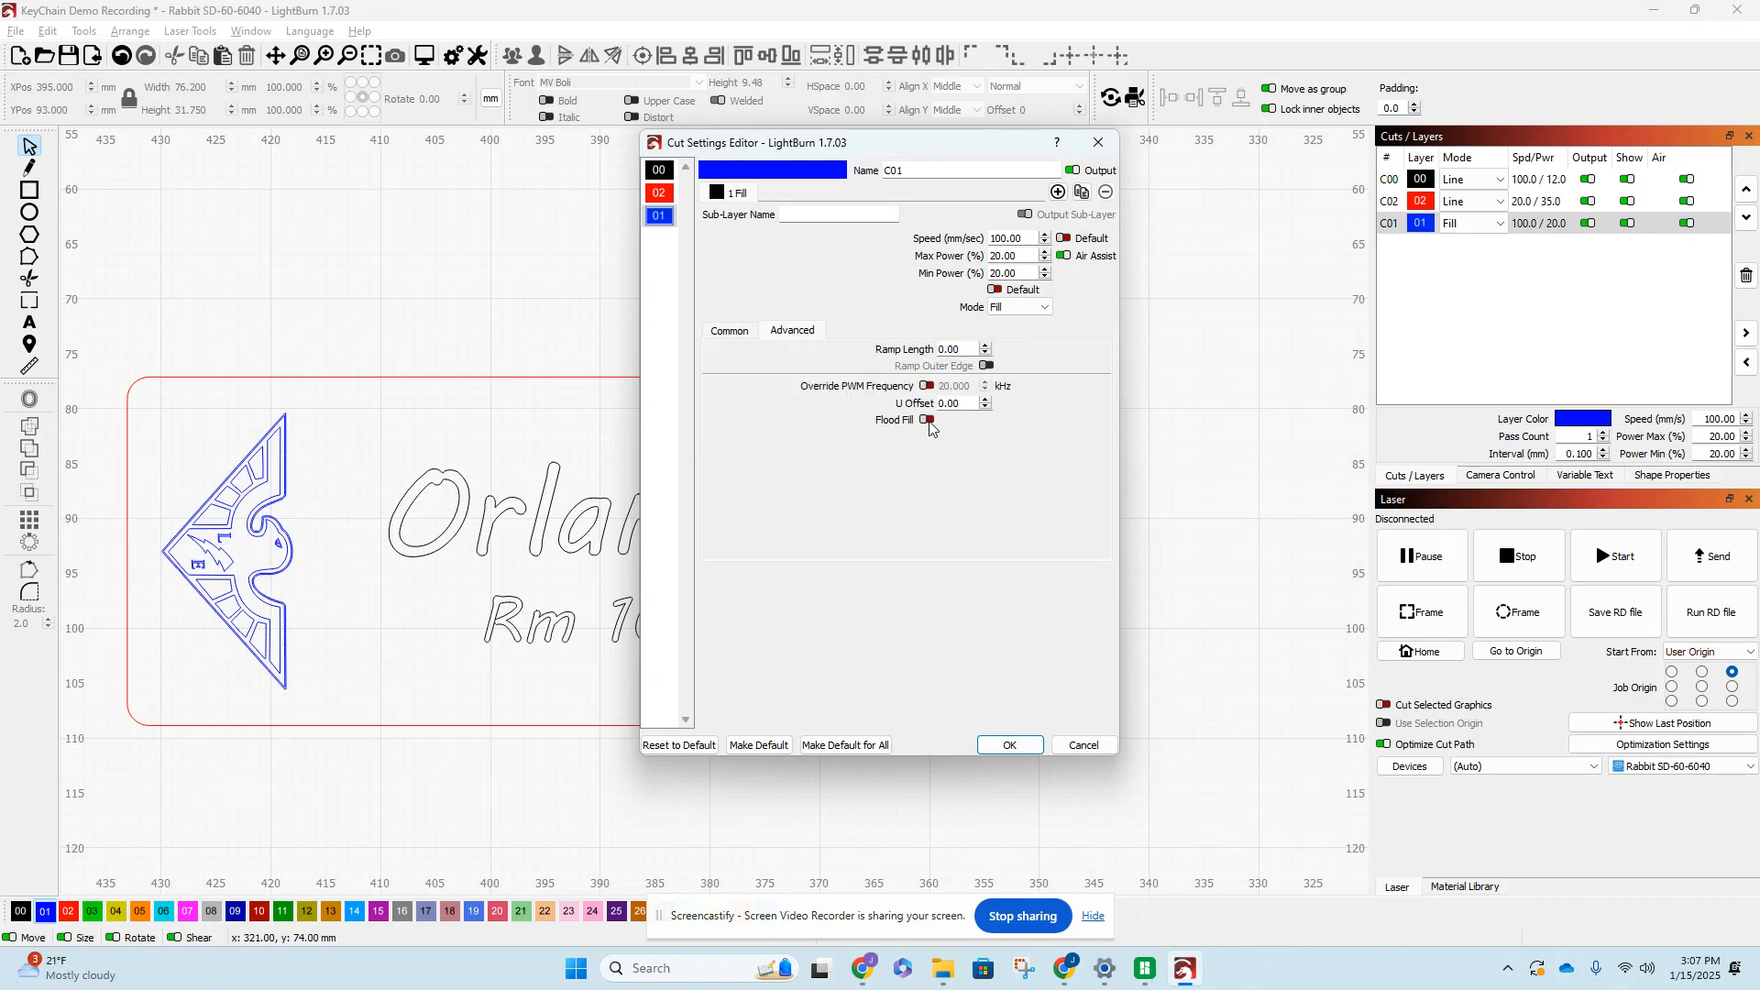
{"action": "left_click", "coordinate": [733, 331]}
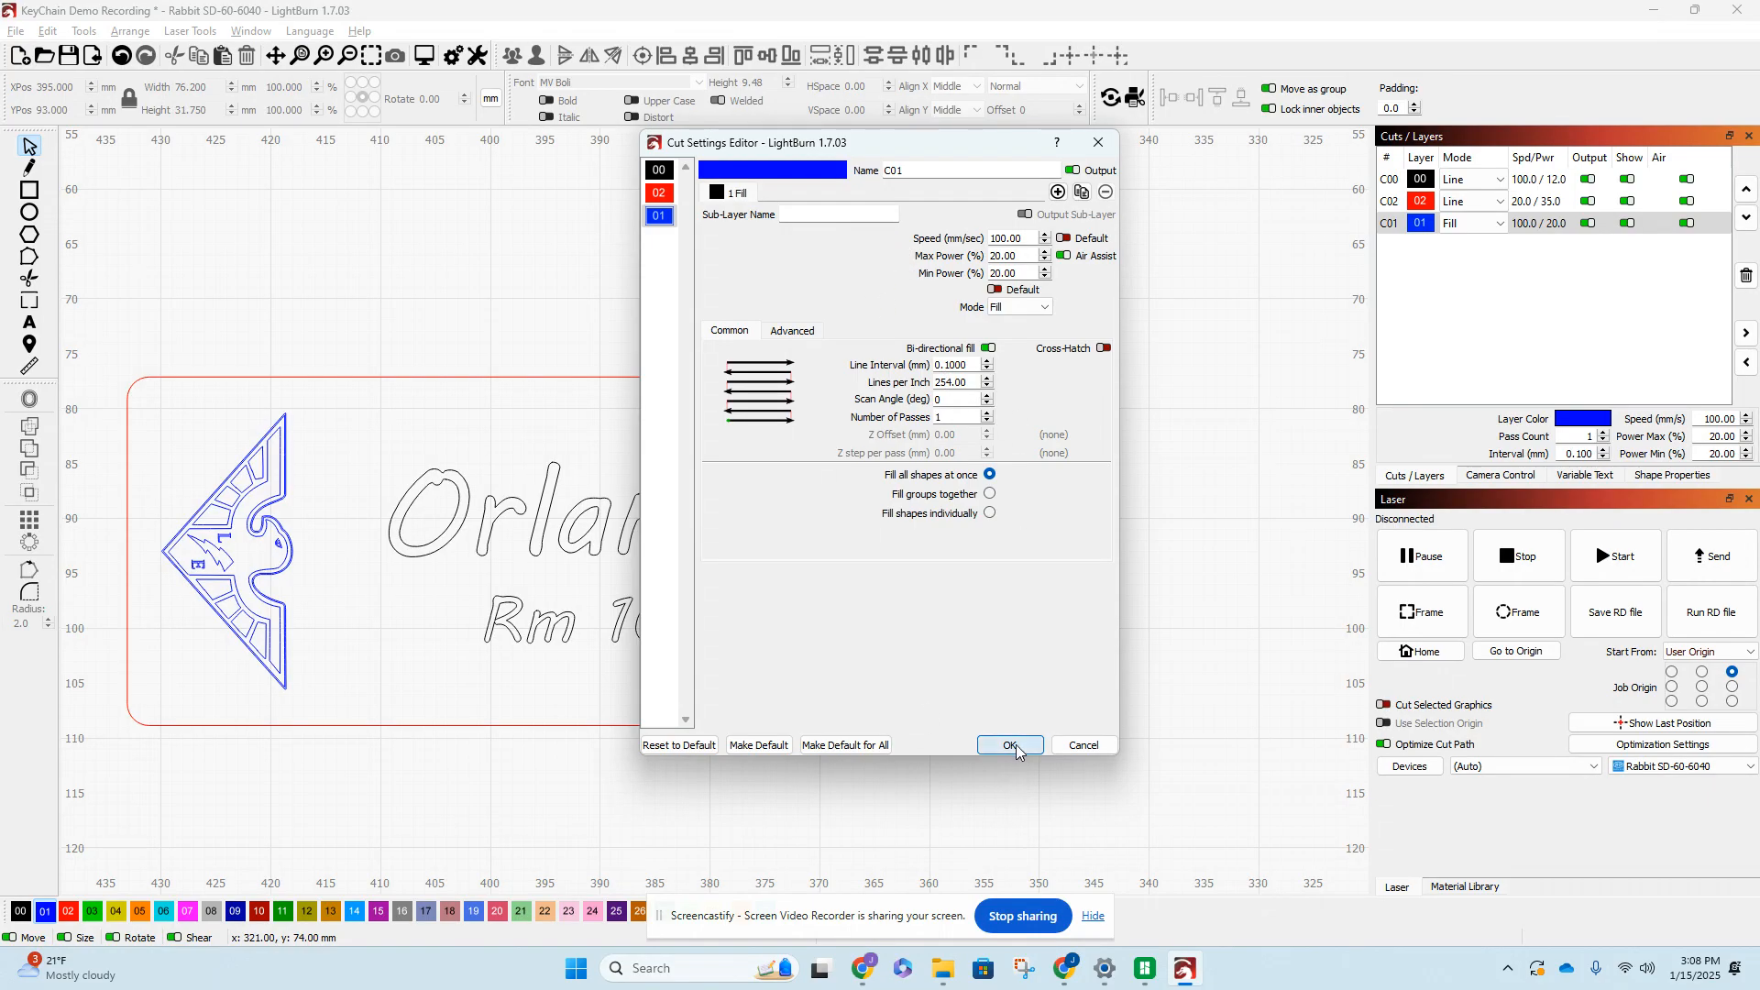
{"action": "left_click", "coordinate": [1012, 745]}
{"action": "double_click", "coordinate": [1436, 222]}
{"action": "left_click", "coordinate": [786, 336]}
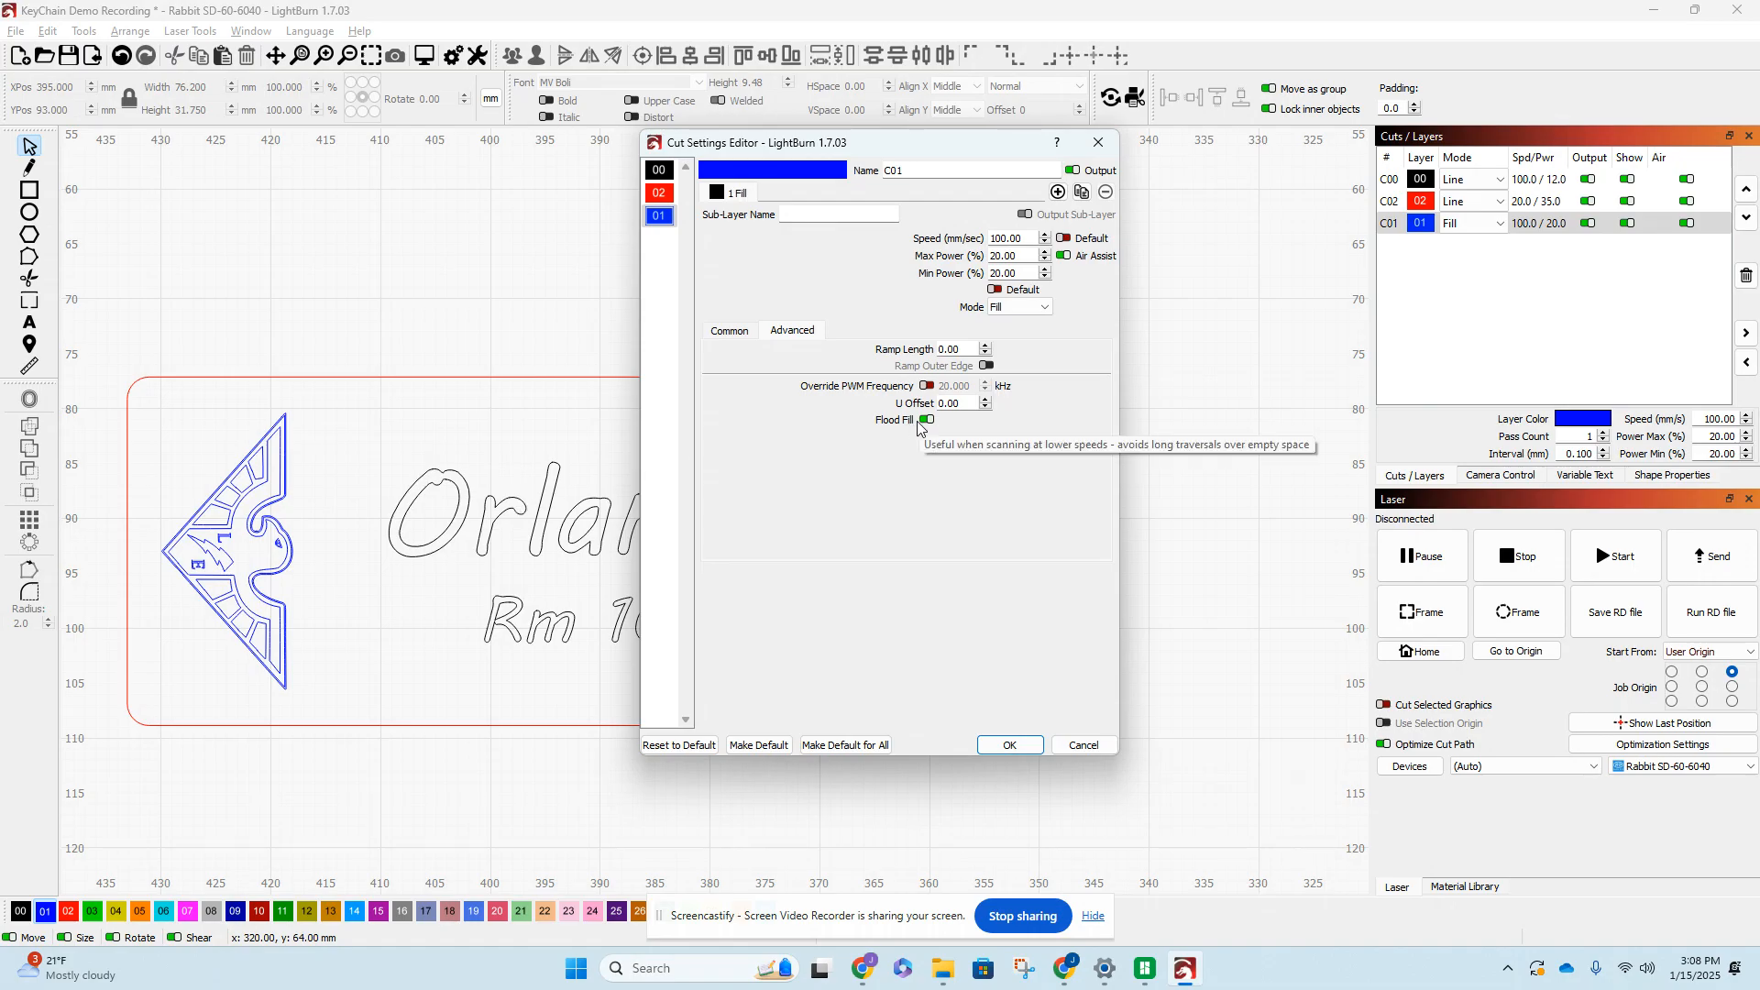
{"action": "left_click", "coordinate": [1009, 746]}
- Preview the job with Flood Fill enabled, examine the hawk logo, text and estimated time, and close the preview
{"action": "scroll", "coordinate": [352, 444], "scroll_direction": "down", "scroll_amount": 2}
{"action": "scroll", "coordinate": [268, 437], "scroll_direction": "up", "scroll_amount": 1}
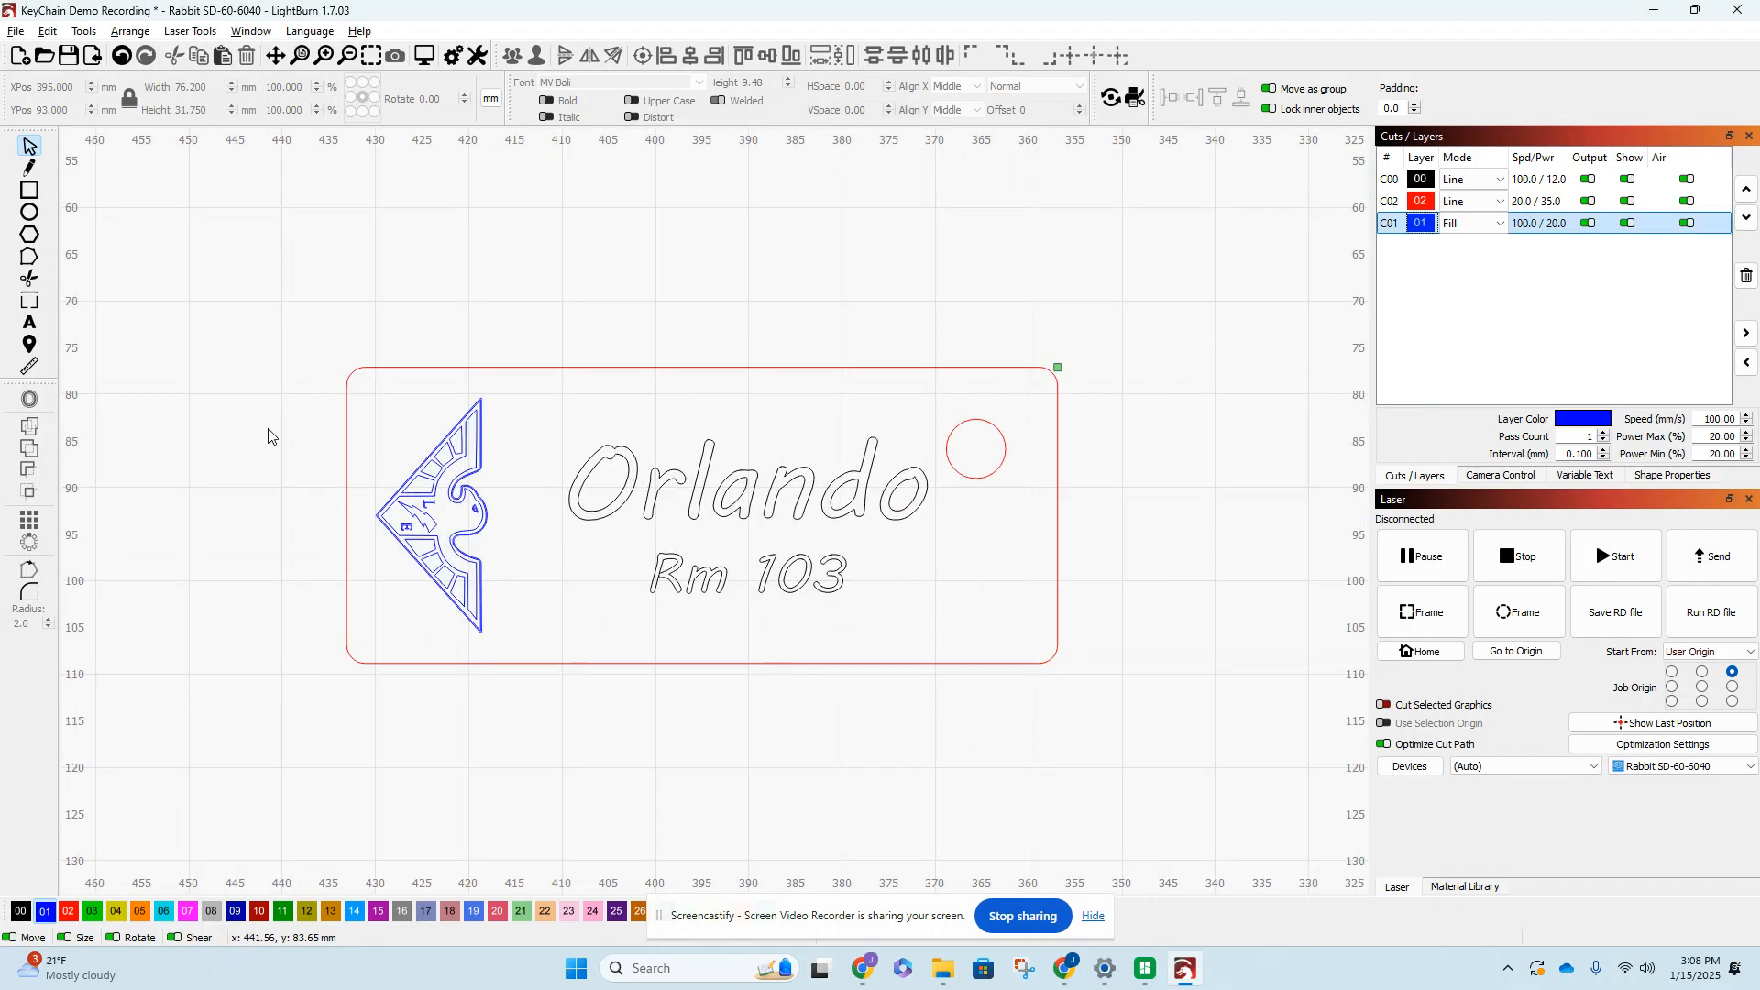
{"action": "left_click", "coordinate": [424, 55]}
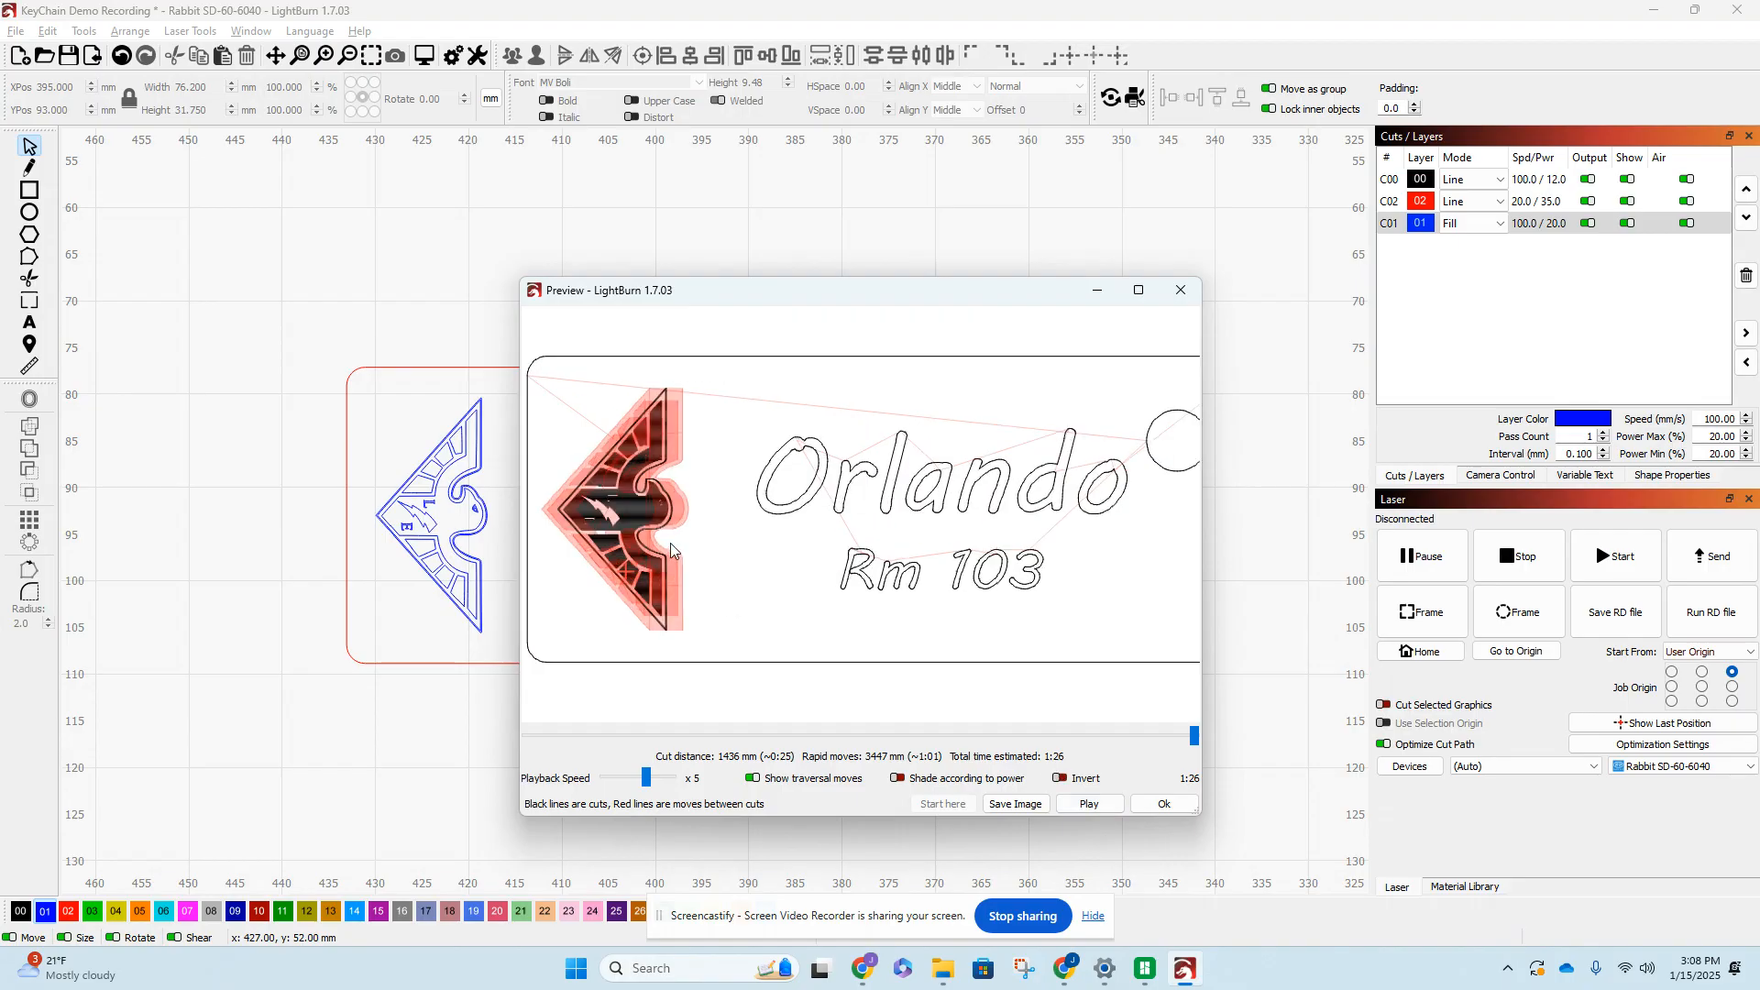
{"action": "scroll", "coordinate": [858, 614], "scroll_direction": "up", "scroll_amount": 2}
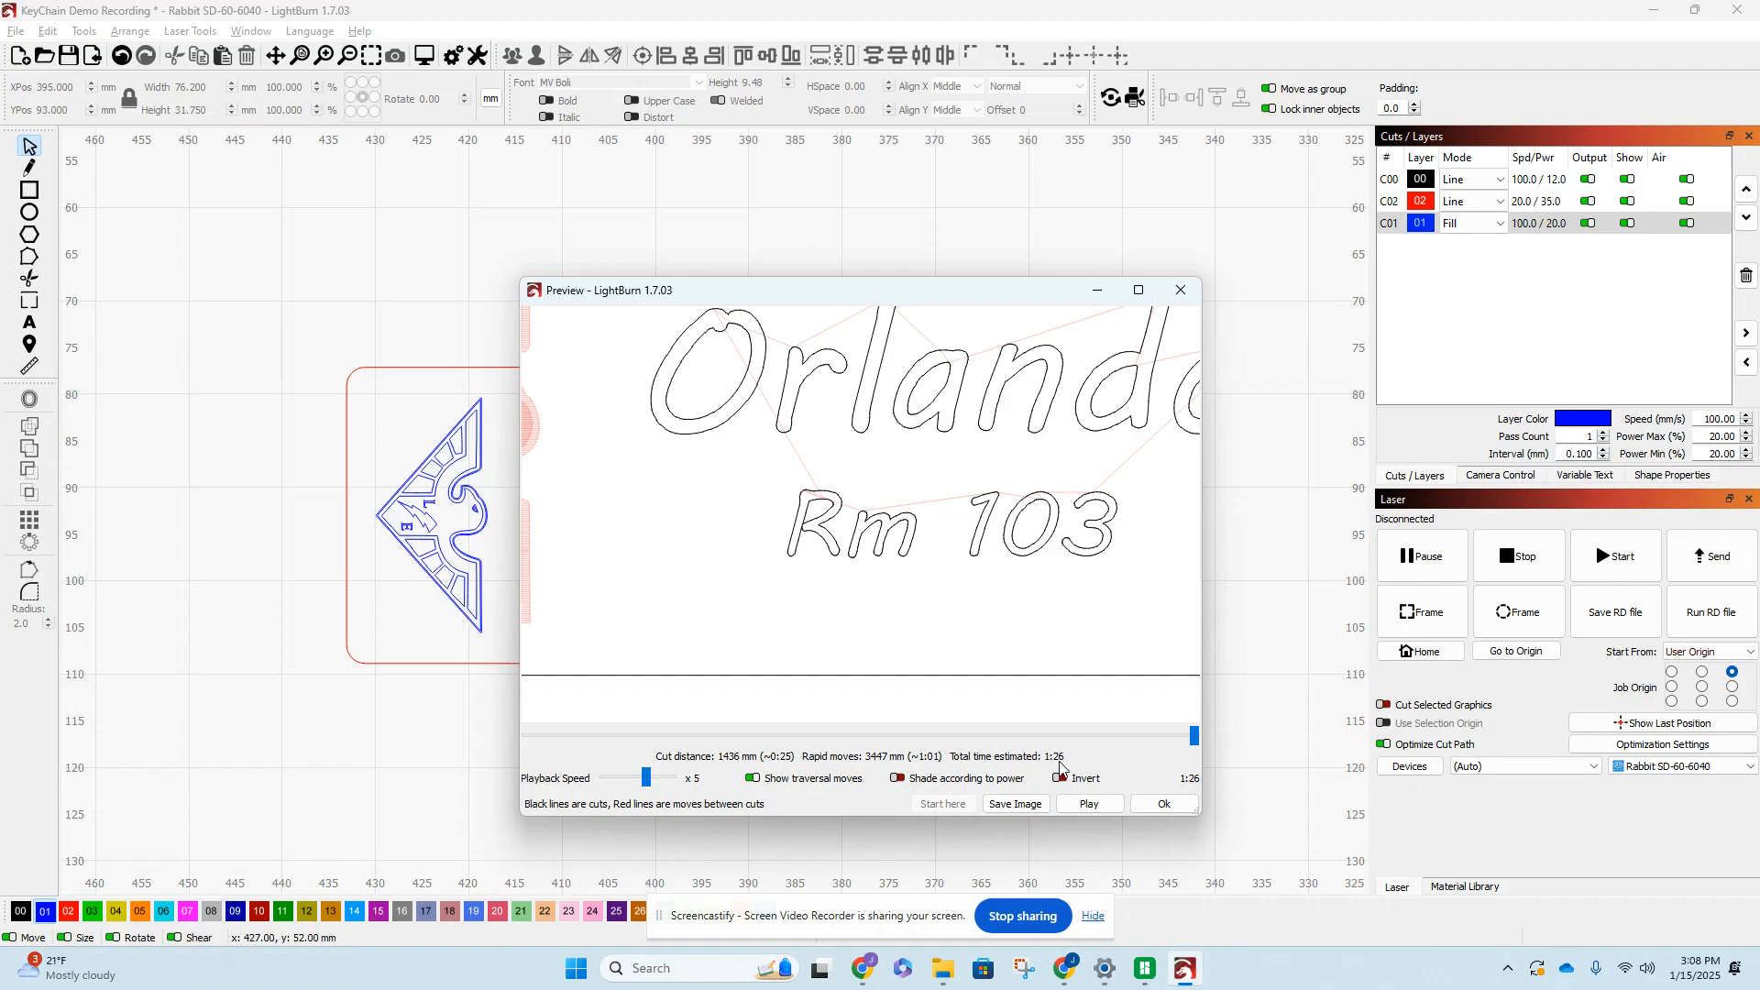
{"action": "scroll", "coordinate": [947, 709], "scroll_direction": "down", "scroll_amount": 1}
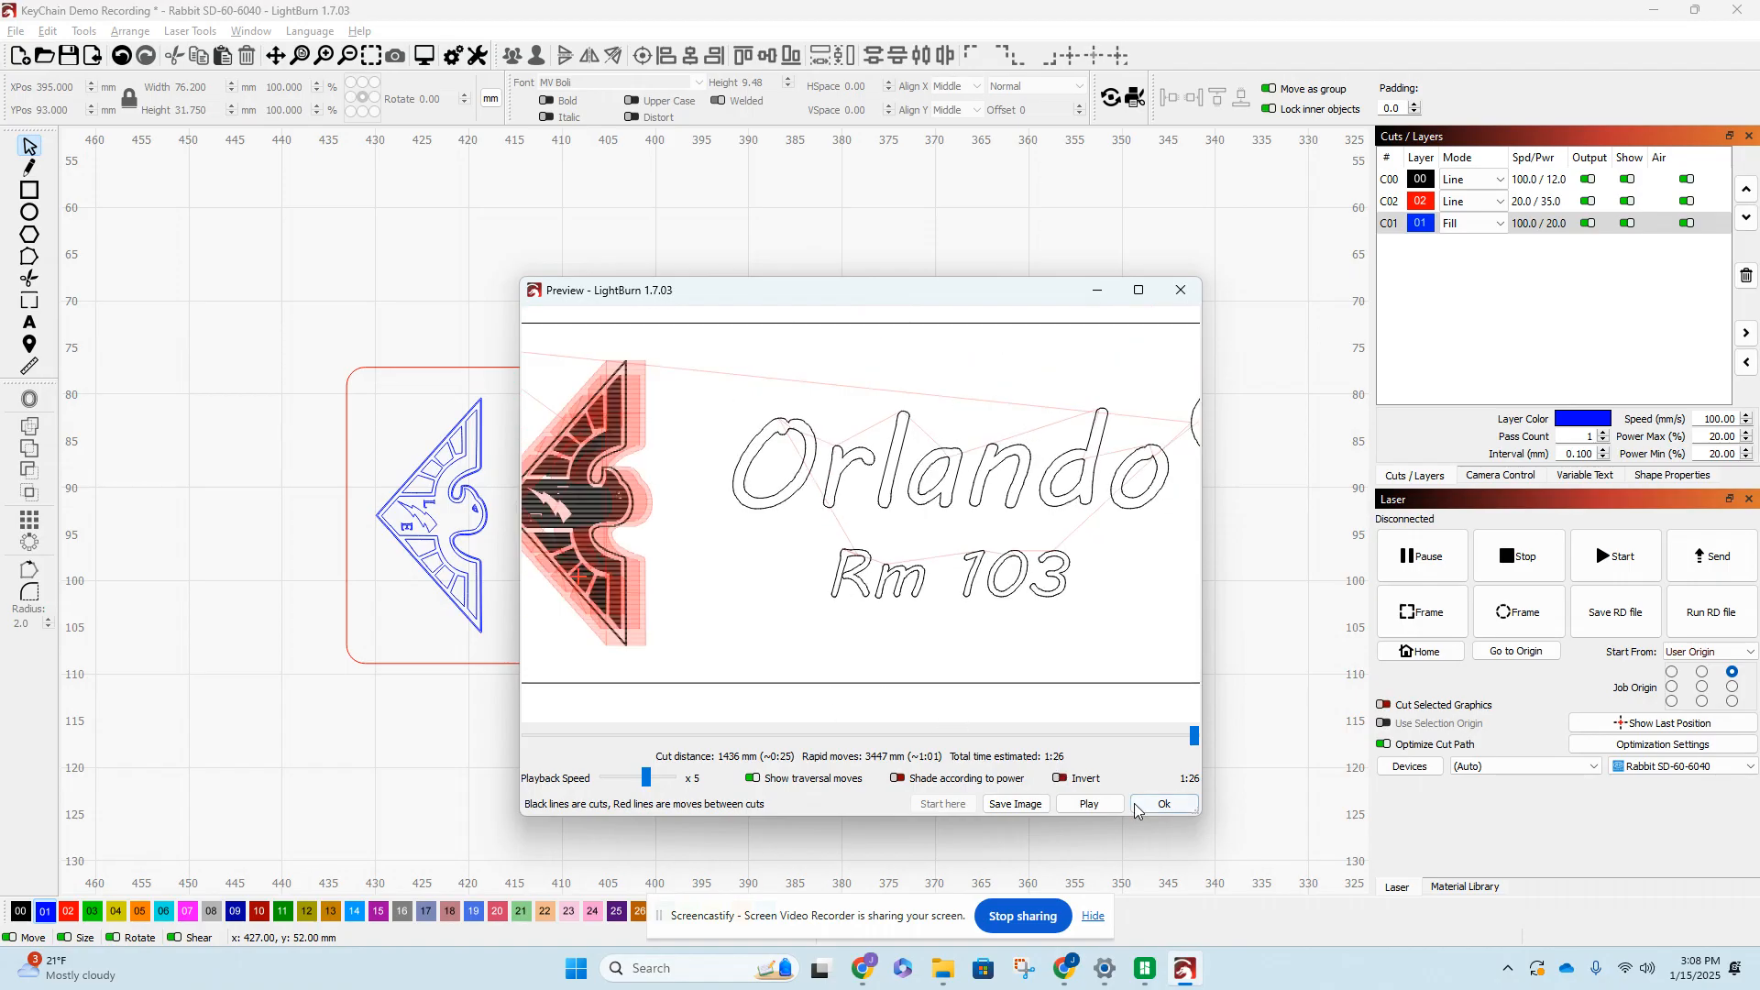
{"action": "left_click", "coordinate": [1162, 804]}
- Draw a rectangle of about 175 x 113 mm on the blue fill layer below the key chain
{"action": "scroll", "coordinate": [637, 371], "scroll_direction": "down", "scroll_amount": 5}
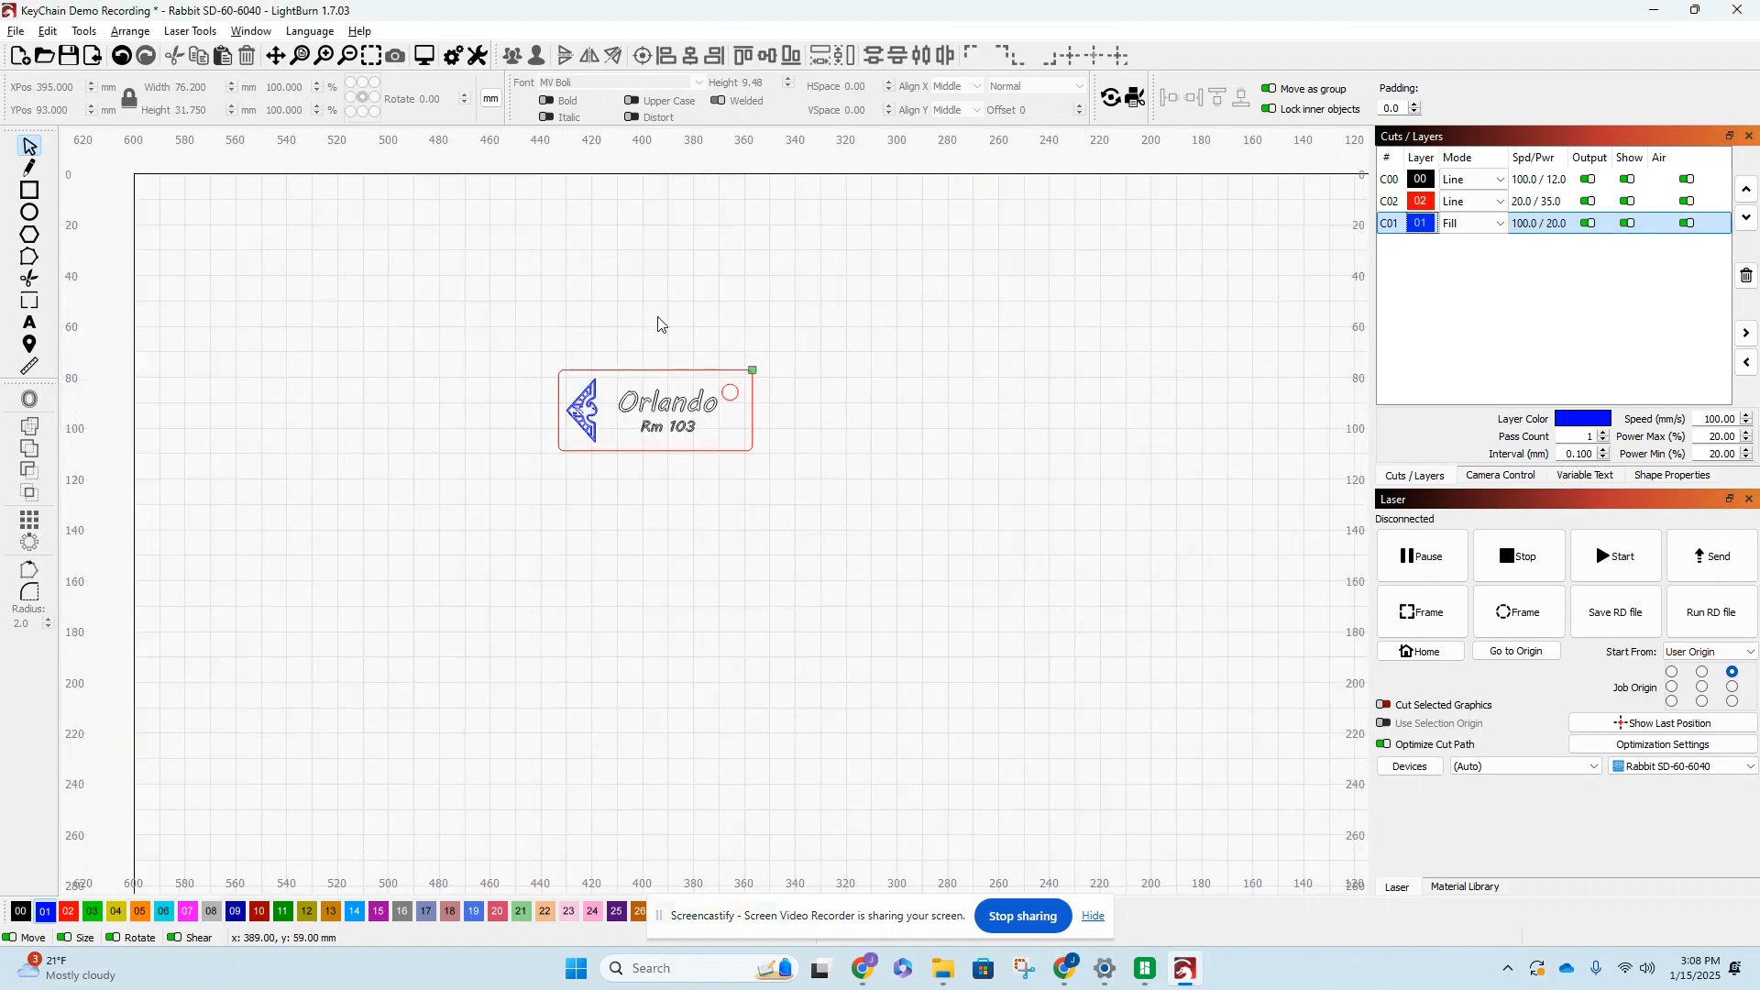
{"action": "left_click", "coordinate": [29, 190]}
{"action": "scroll", "coordinate": [421, 432], "scroll_direction": "down", "scroll_amount": 3}
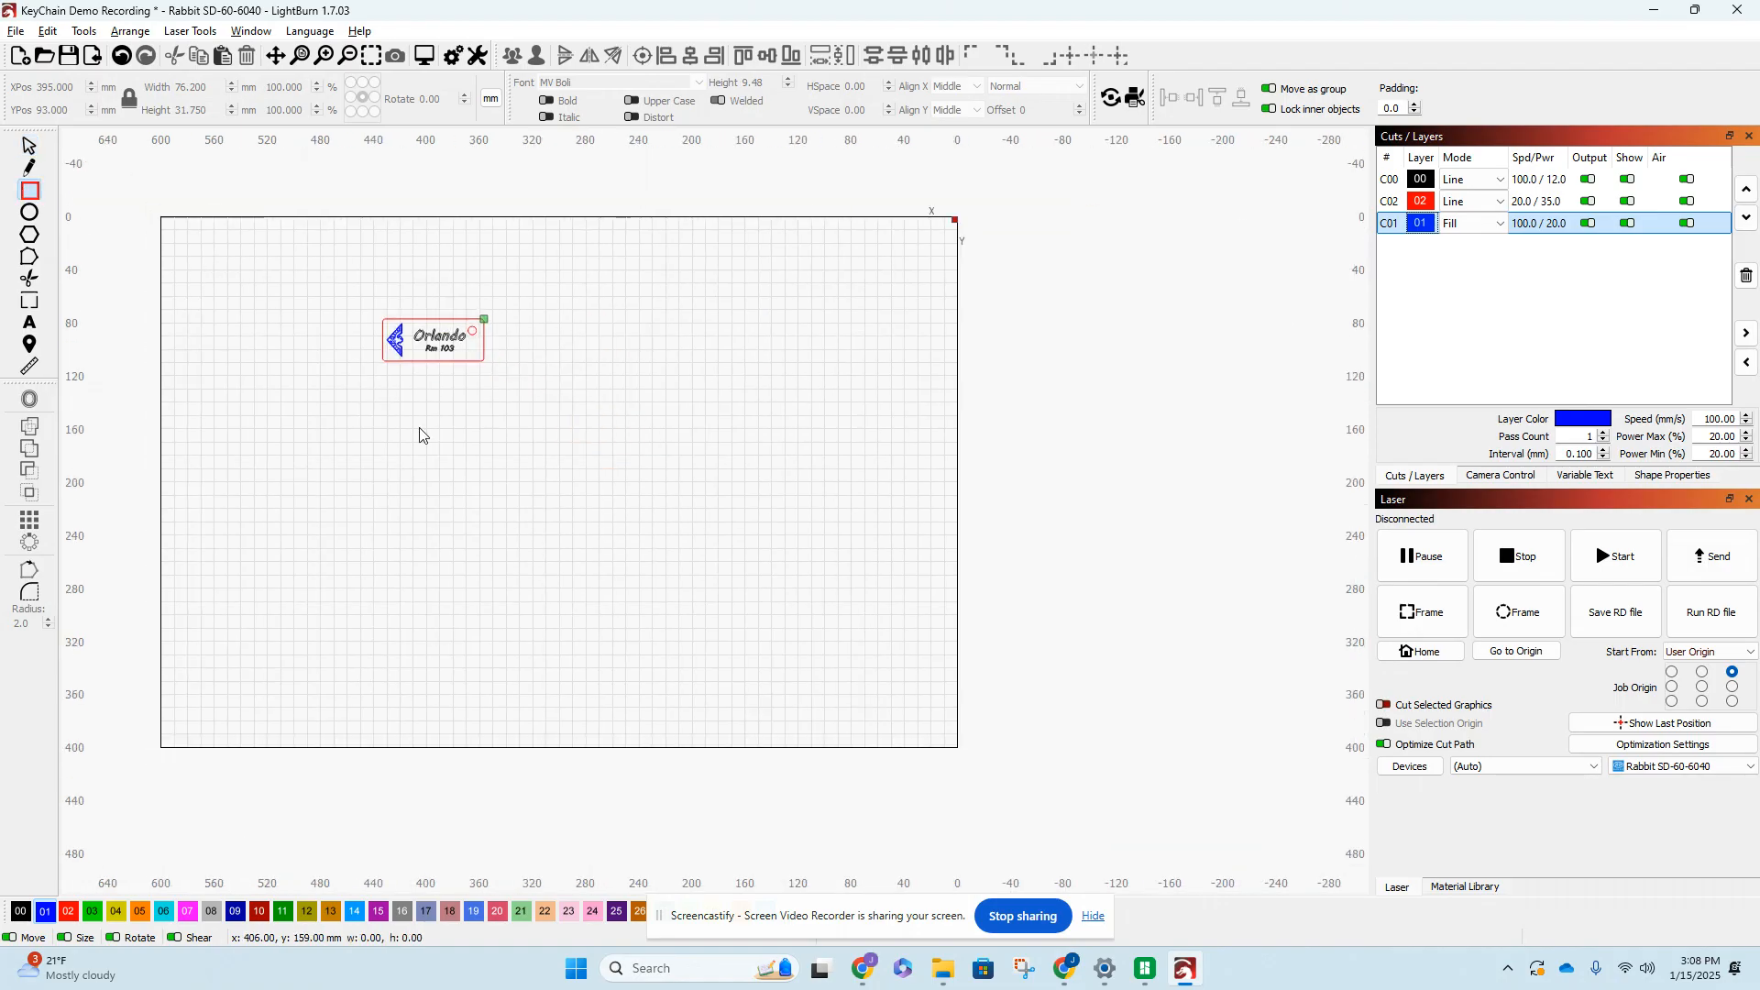
{"action": "scroll", "coordinate": [431, 444], "scroll_direction": "up", "scroll_amount": 1}
{"action": "mouse_move", "coordinate": [376, 458]}
{"action": "left_mouse_down"}
{"action": "mouse_move", "coordinate": [623, 640]}
{"action": "mouse_move", "coordinate": [755, 719]}
{"action": "mouse_move", "coordinate": [755, 703]}
{"action": "left_mouse_up"}
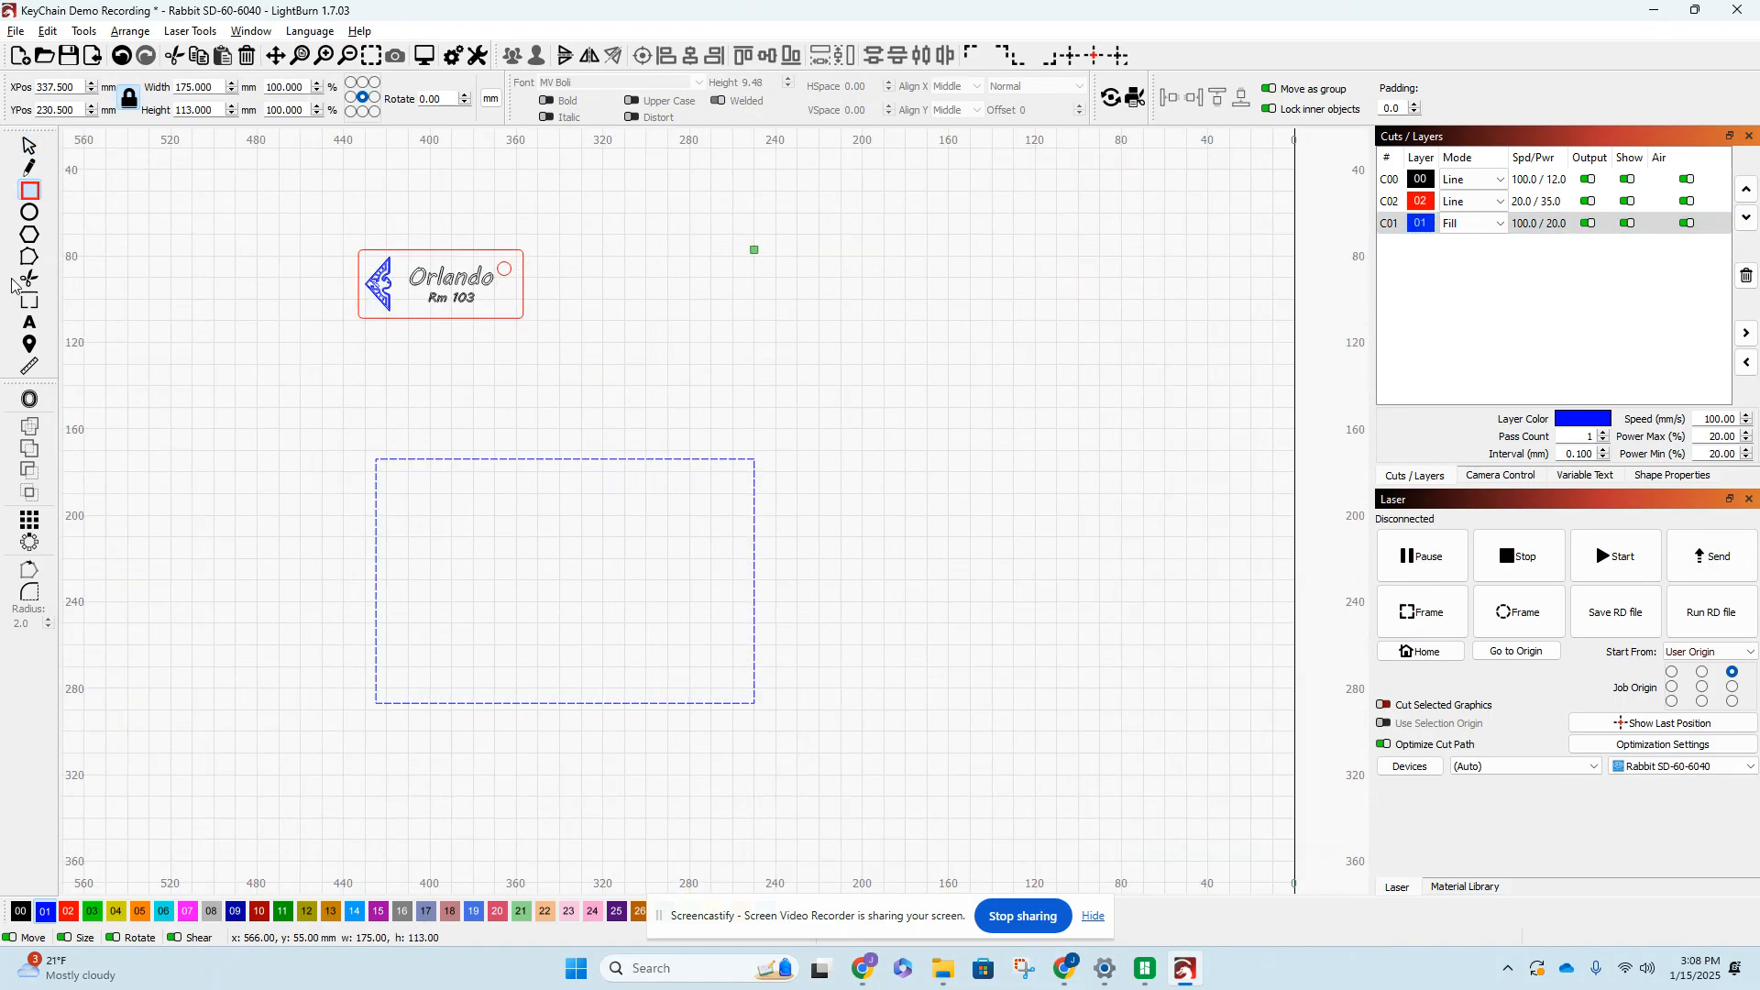
- Offset the large blue rectangle outward by 7.25 mm with round corners, keeping the original shape
{"action": "left_click", "coordinate": [36, 400]}
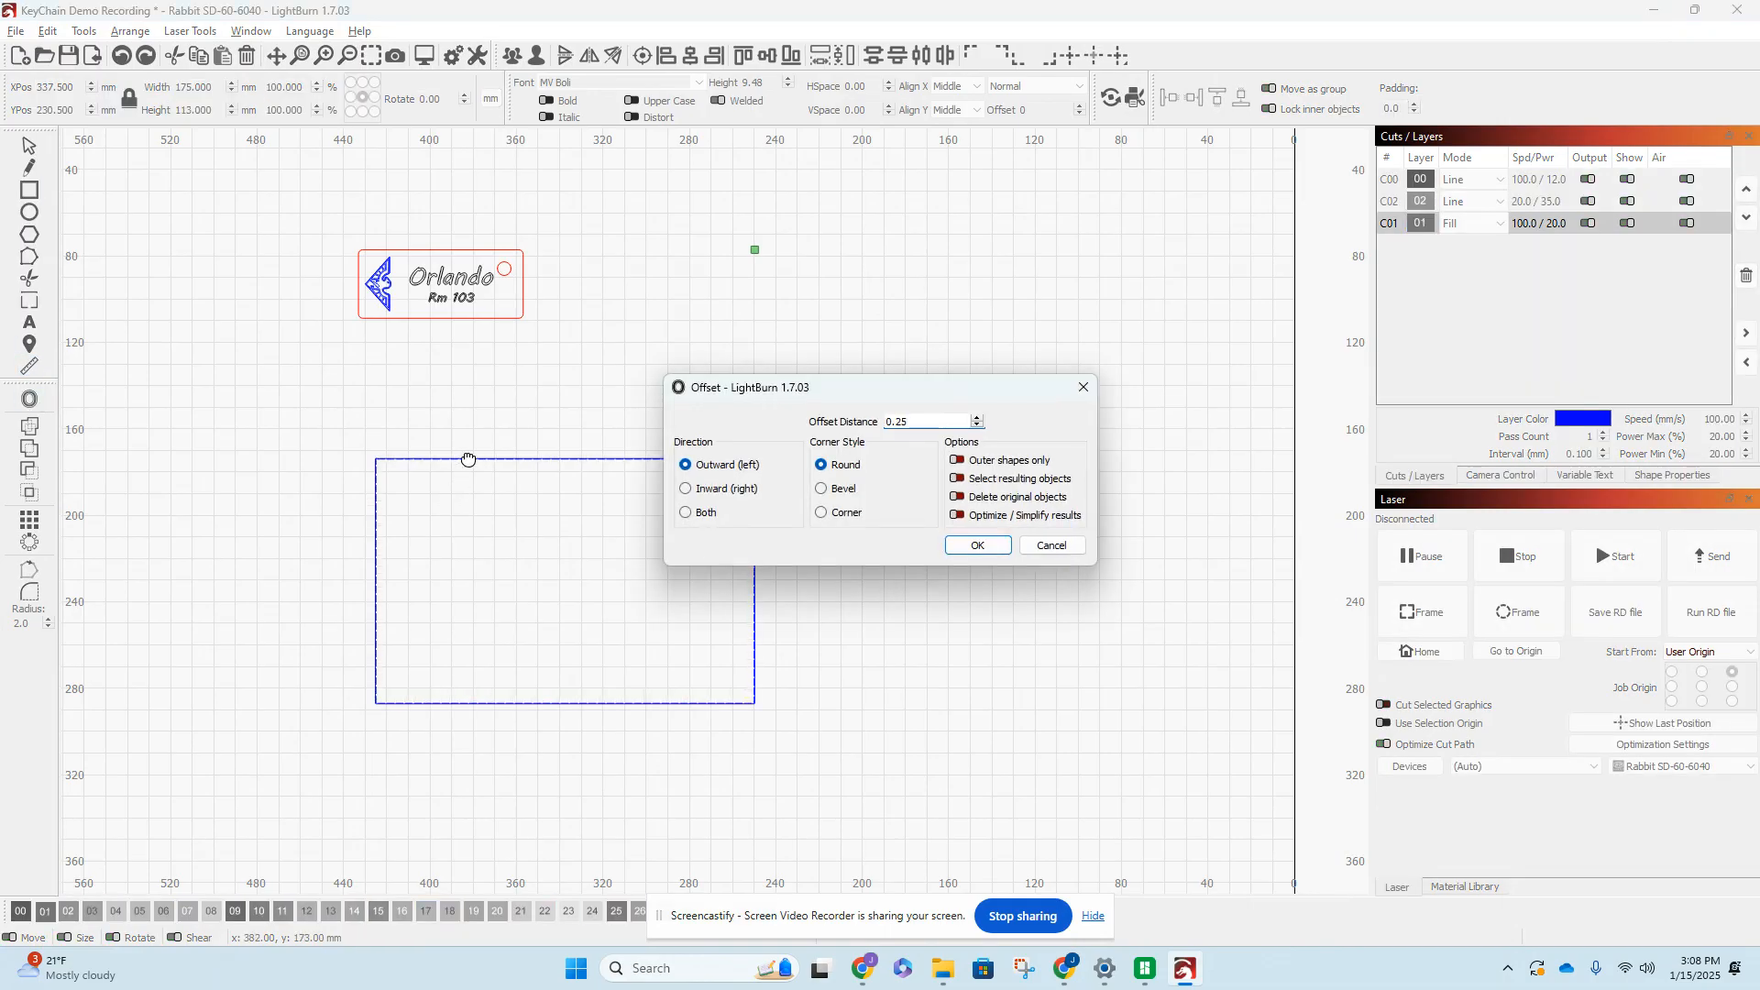
{"action": "scroll", "coordinate": [574, 475], "scroll_direction": "up", "scroll_amount": 1}
{"action": "scroll", "coordinate": [560, 459], "scroll_direction": "up", "scroll_amount": 1}
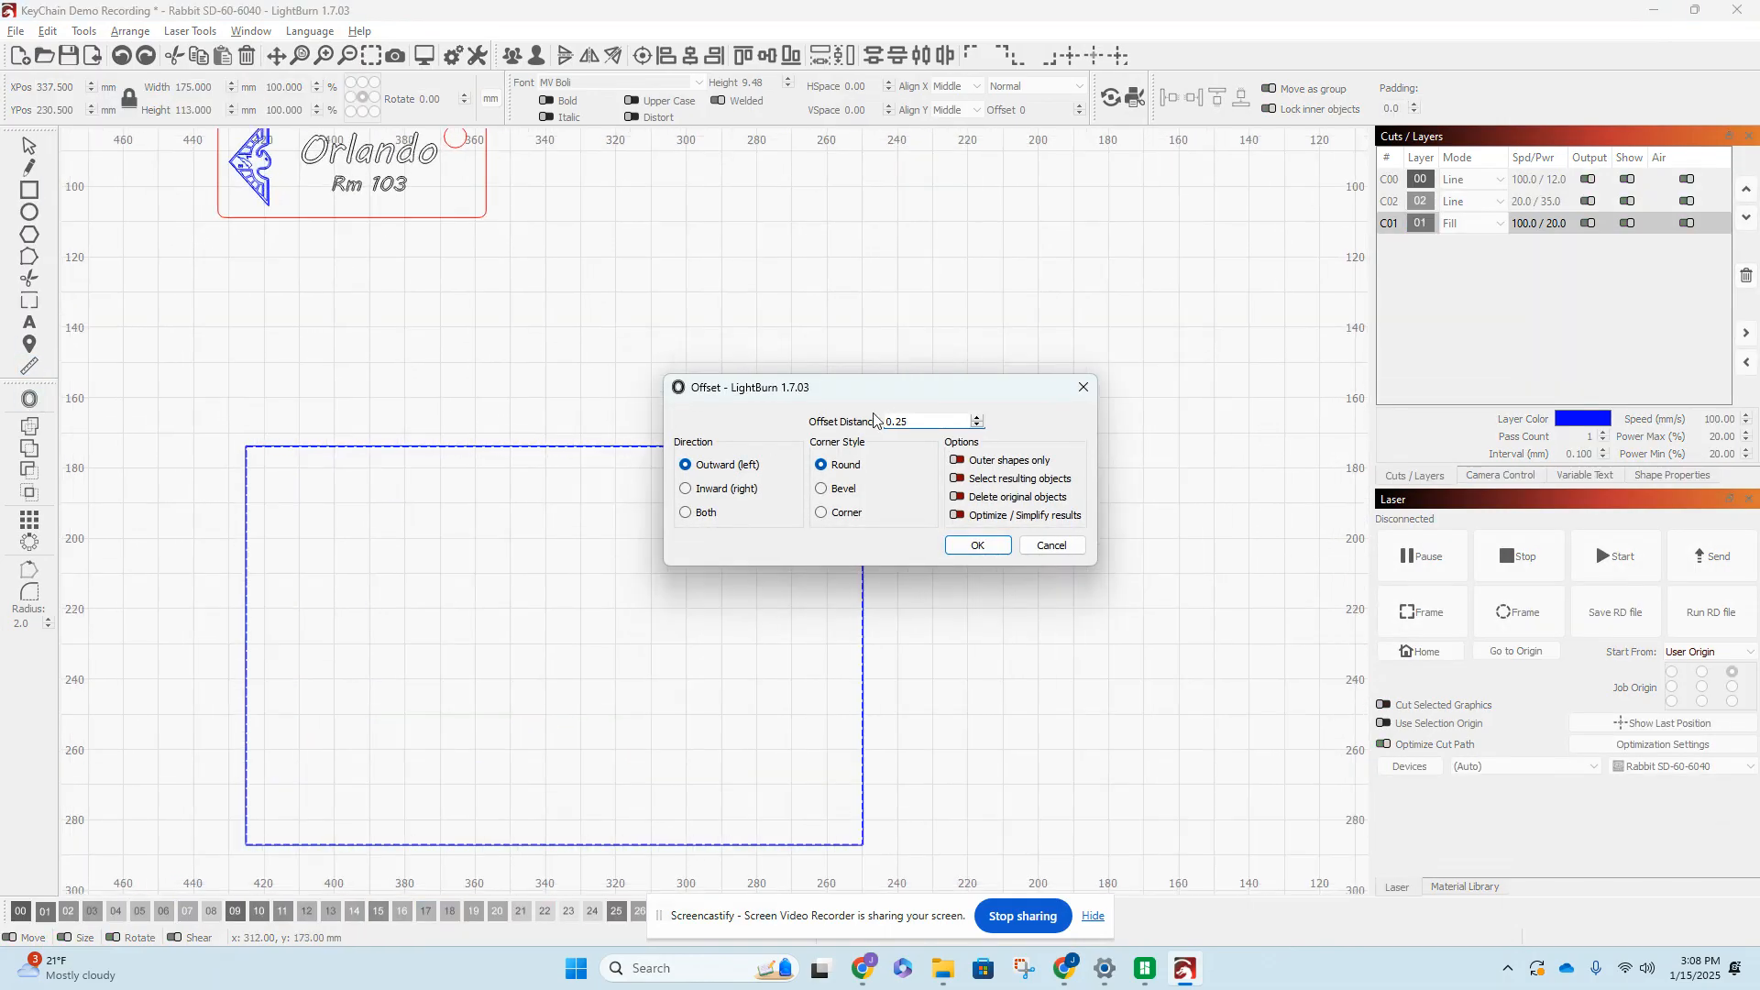
{"action": "scroll", "coordinate": [925, 419], "scroll_direction": "up", "scroll_amount": 7}
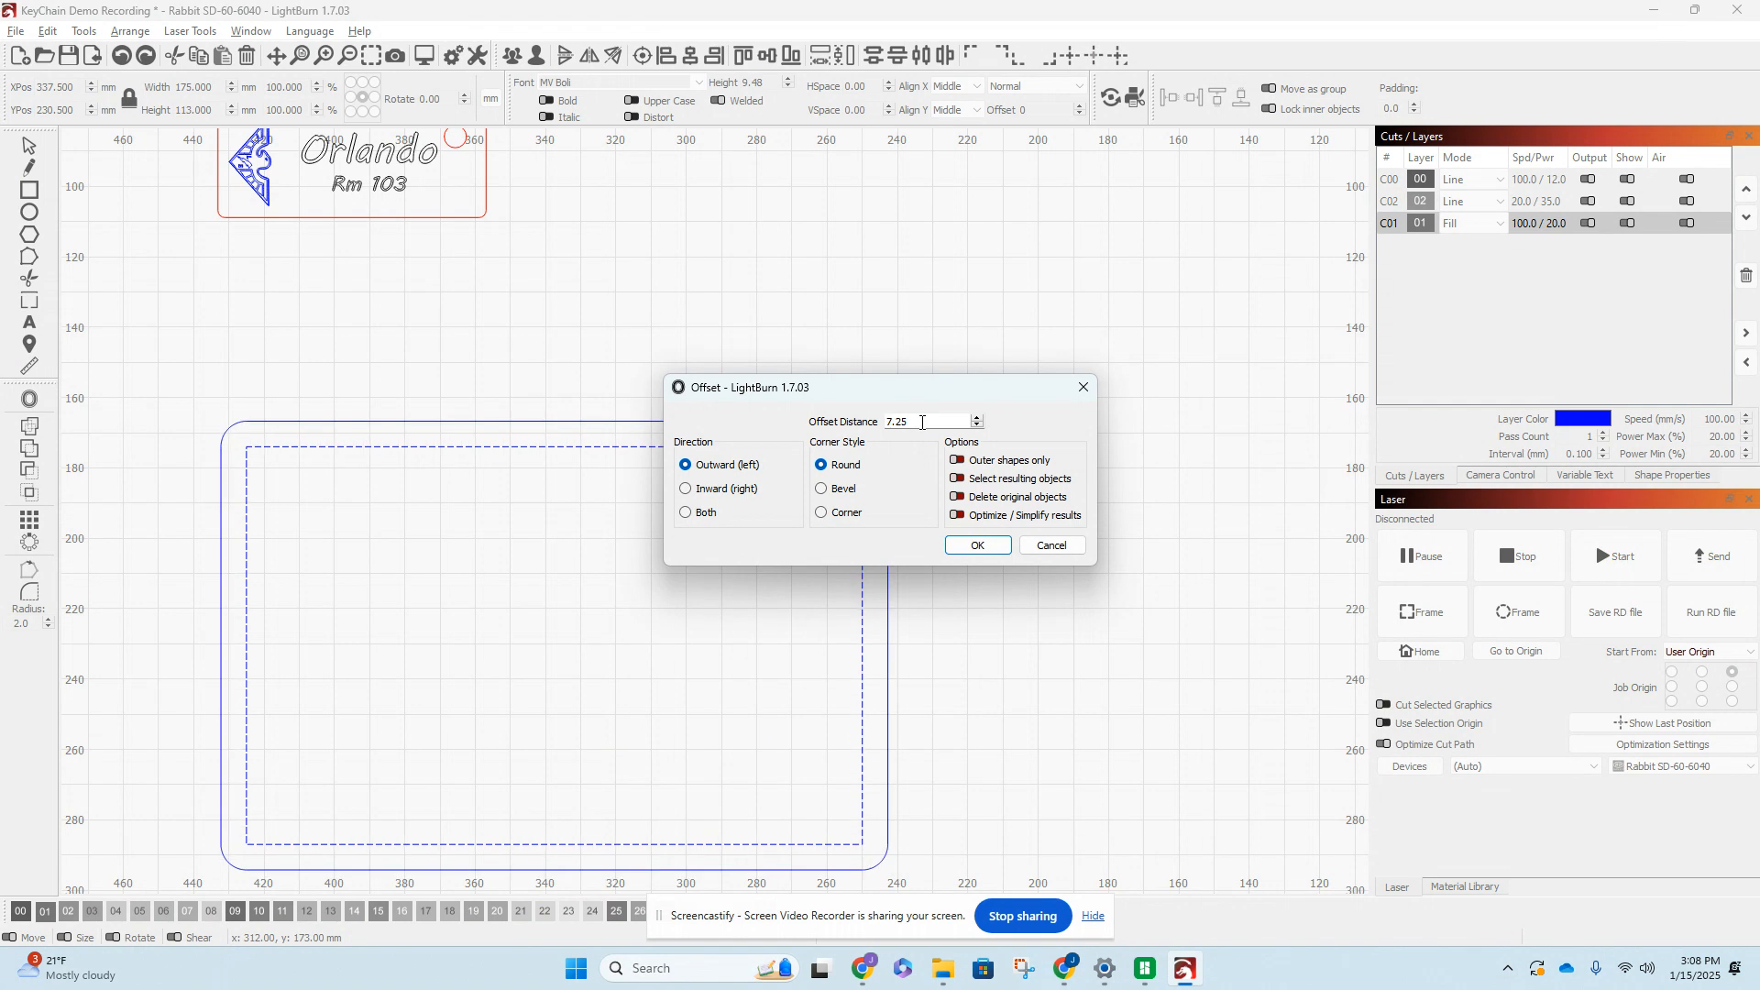
{"action": "left_click", "coordinate": [976, 545]}
{"action": "scroll", "coordinate": [770, 344], "scroll_direction": "down", "scroll_amount": 2}
{"action": "key", "text": "ctrl+r"}
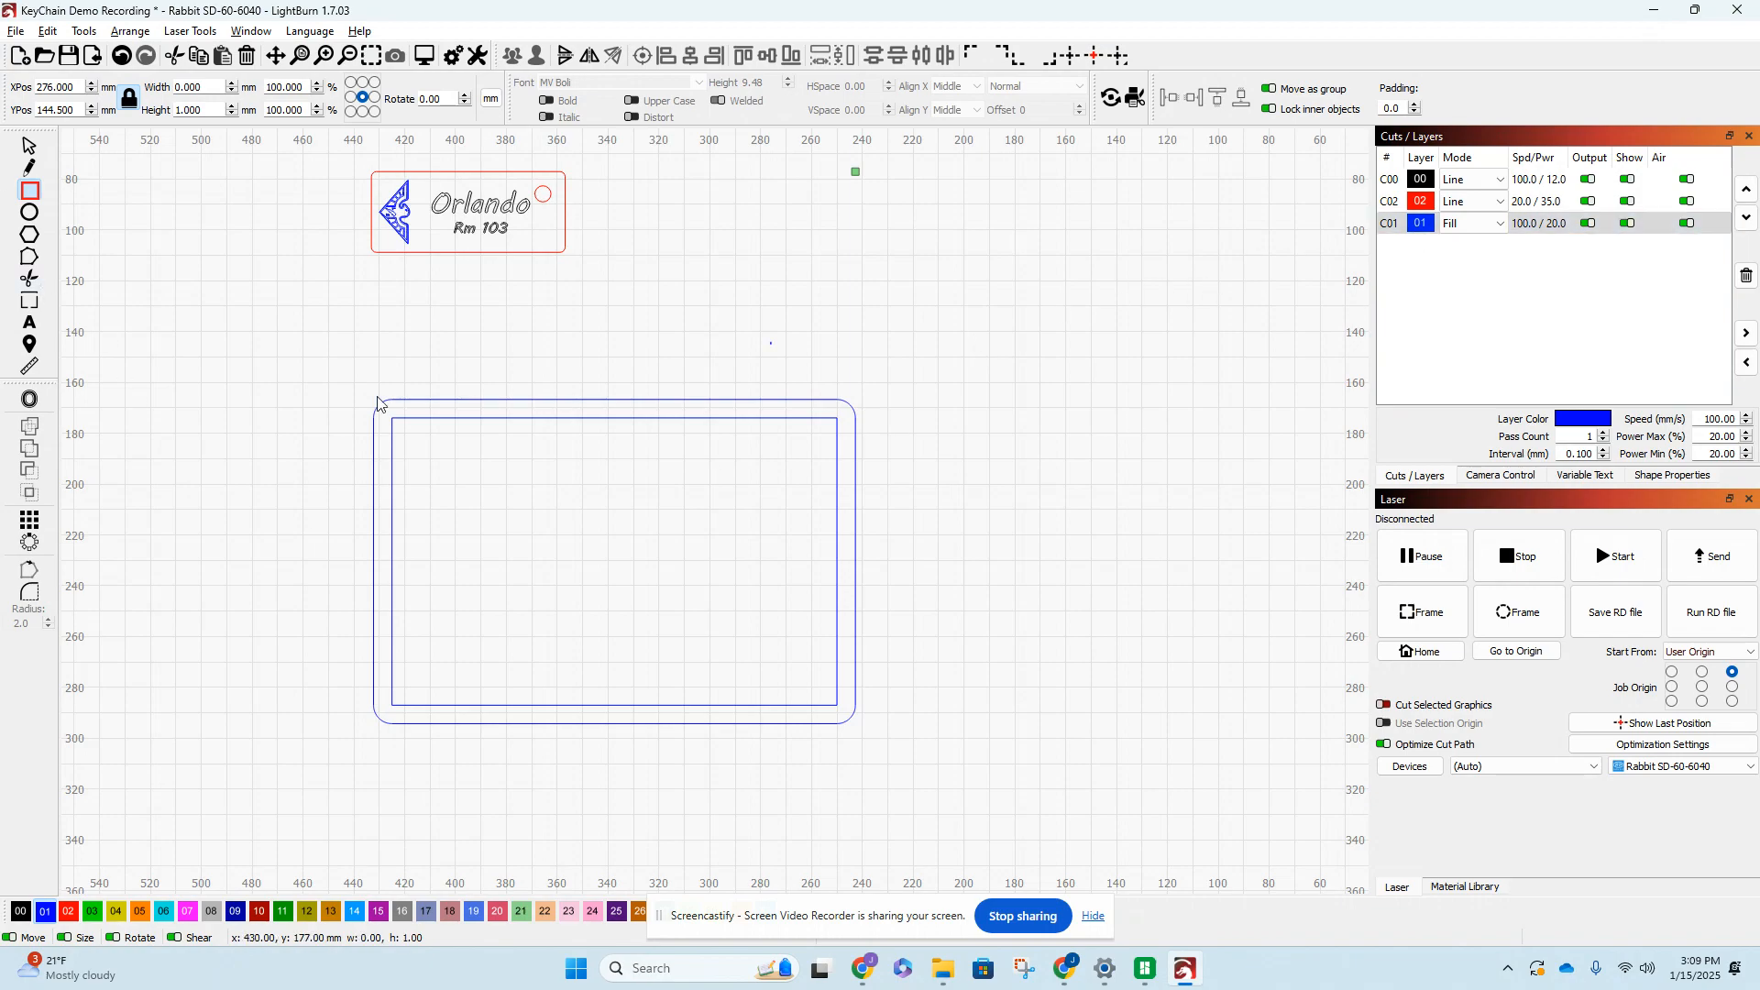
- Preview the job and examine the flood fill and traversal moves of the frame between the two rectangles
{"action": "left_click", "coordinate": [422, 57]}
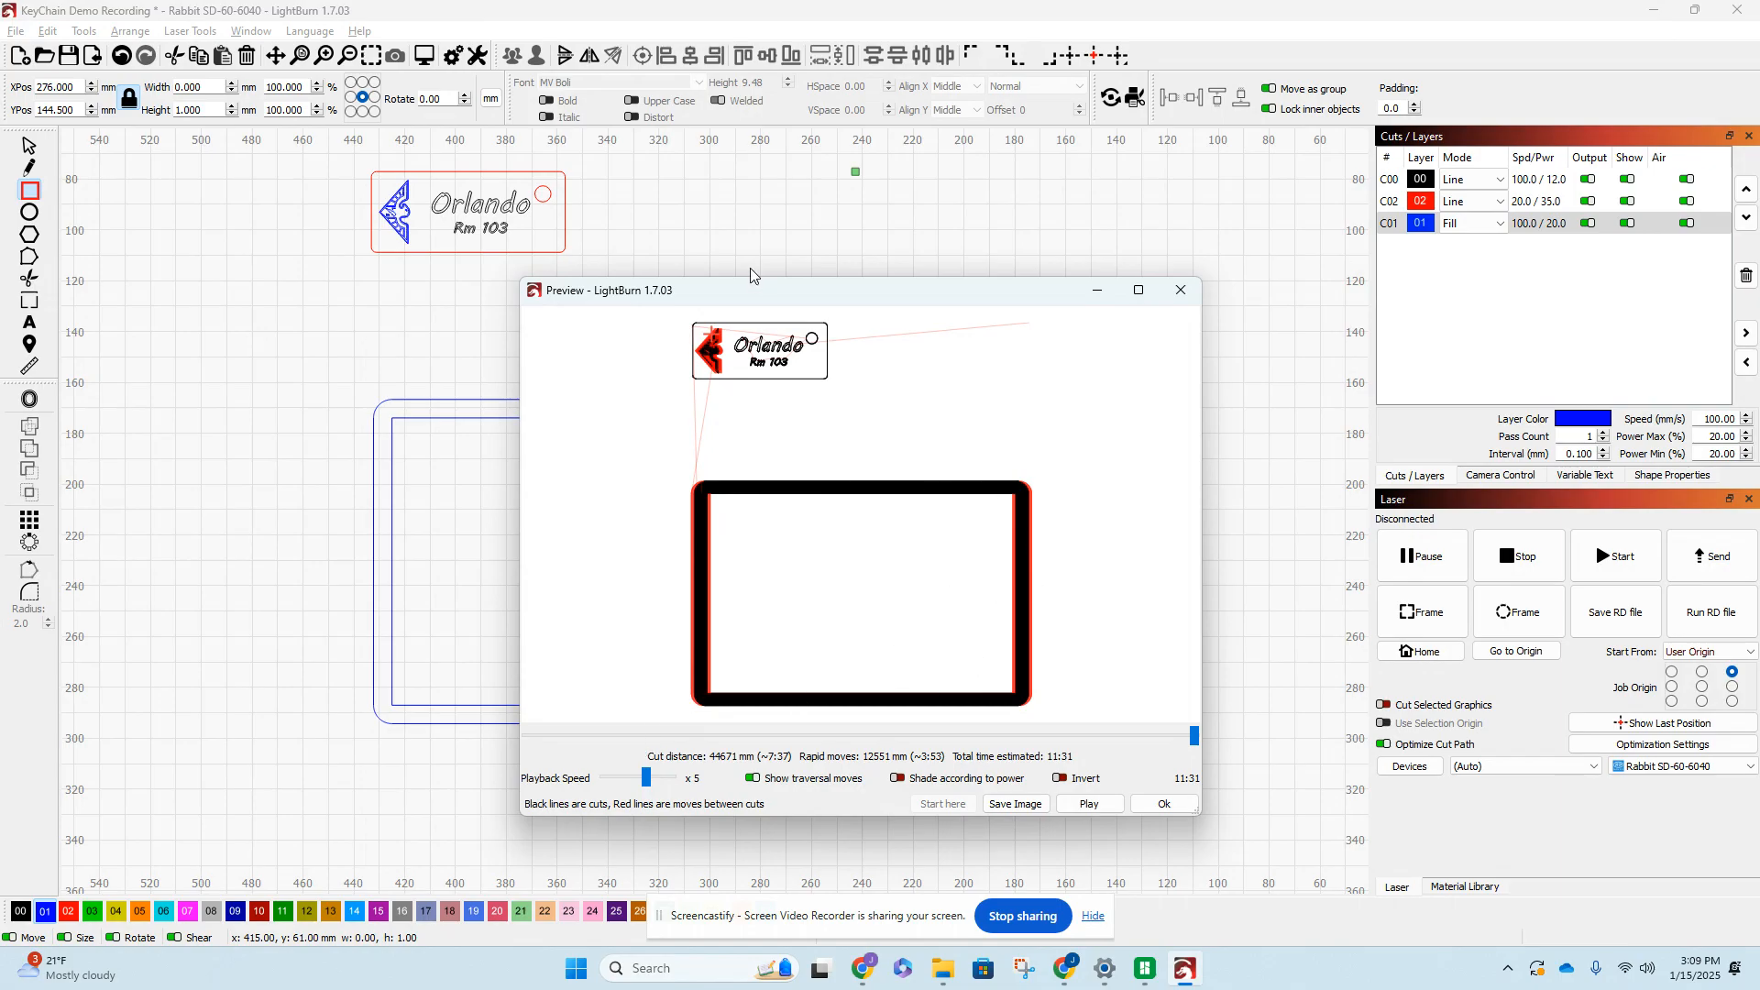
{"action": "left_click_drag", "start_coordinate": [901, 300], "coordinate": [929, 260]}
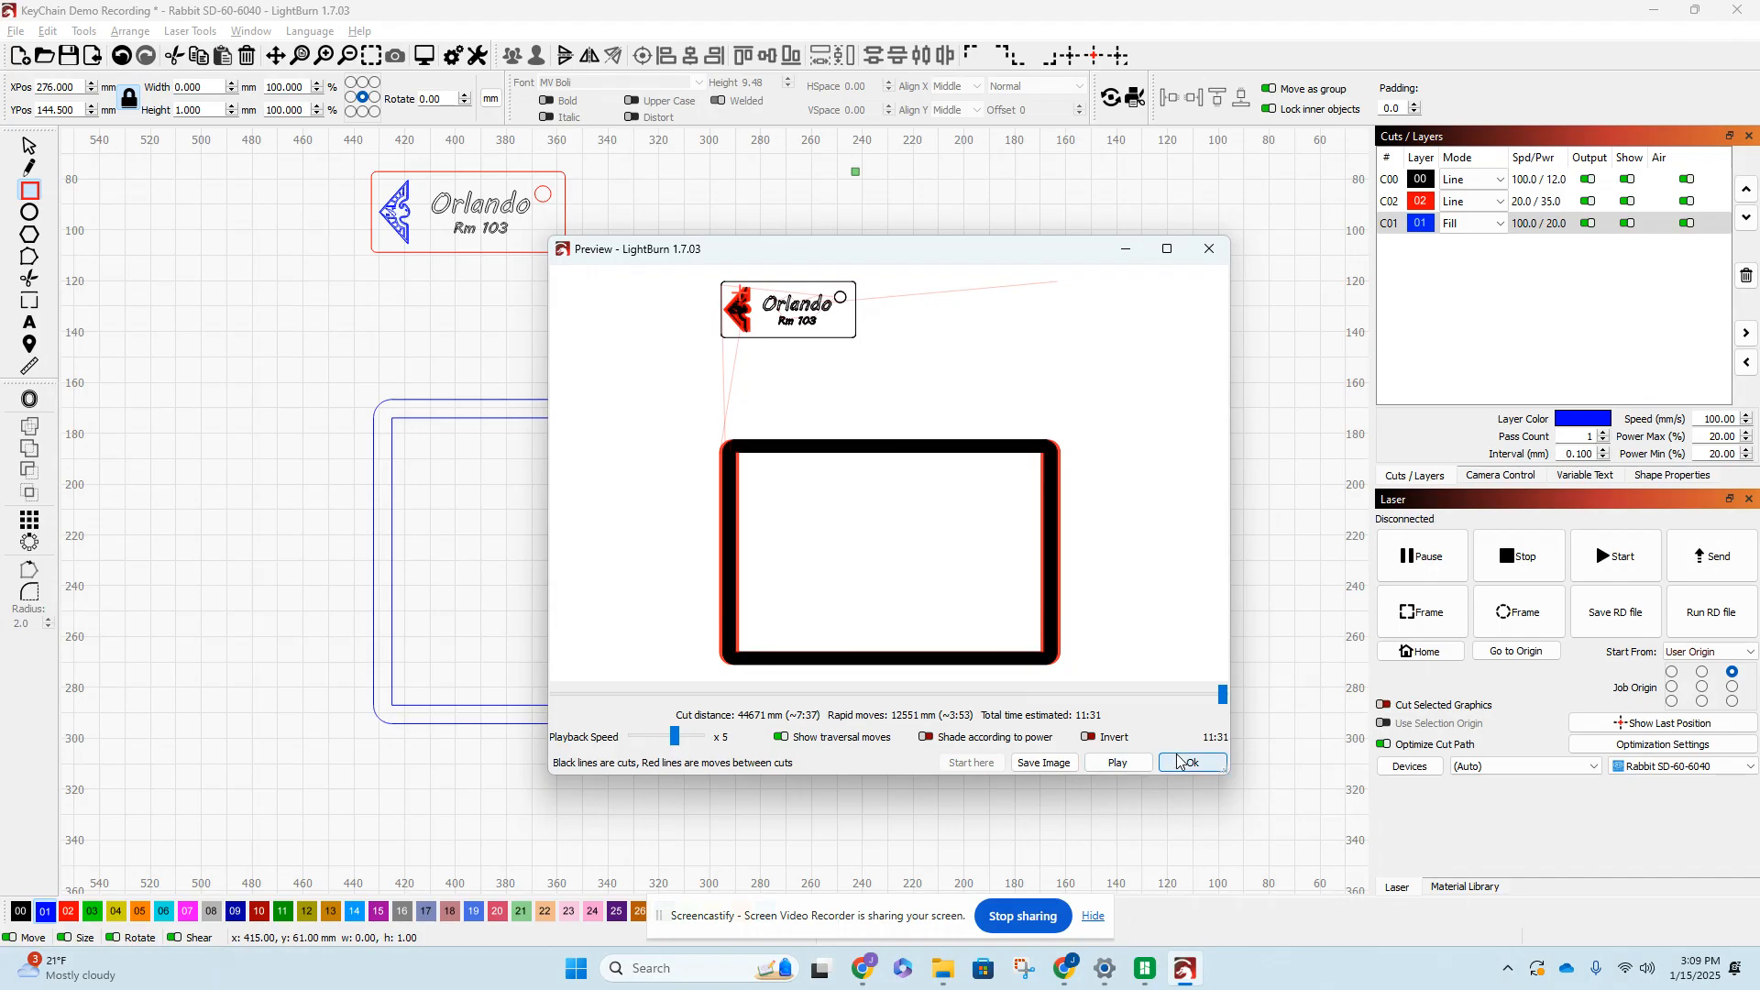
{"action": "scroll", "coordinate": [1068, 483], "scroll_direction": "up", "scroll_amount": 5}
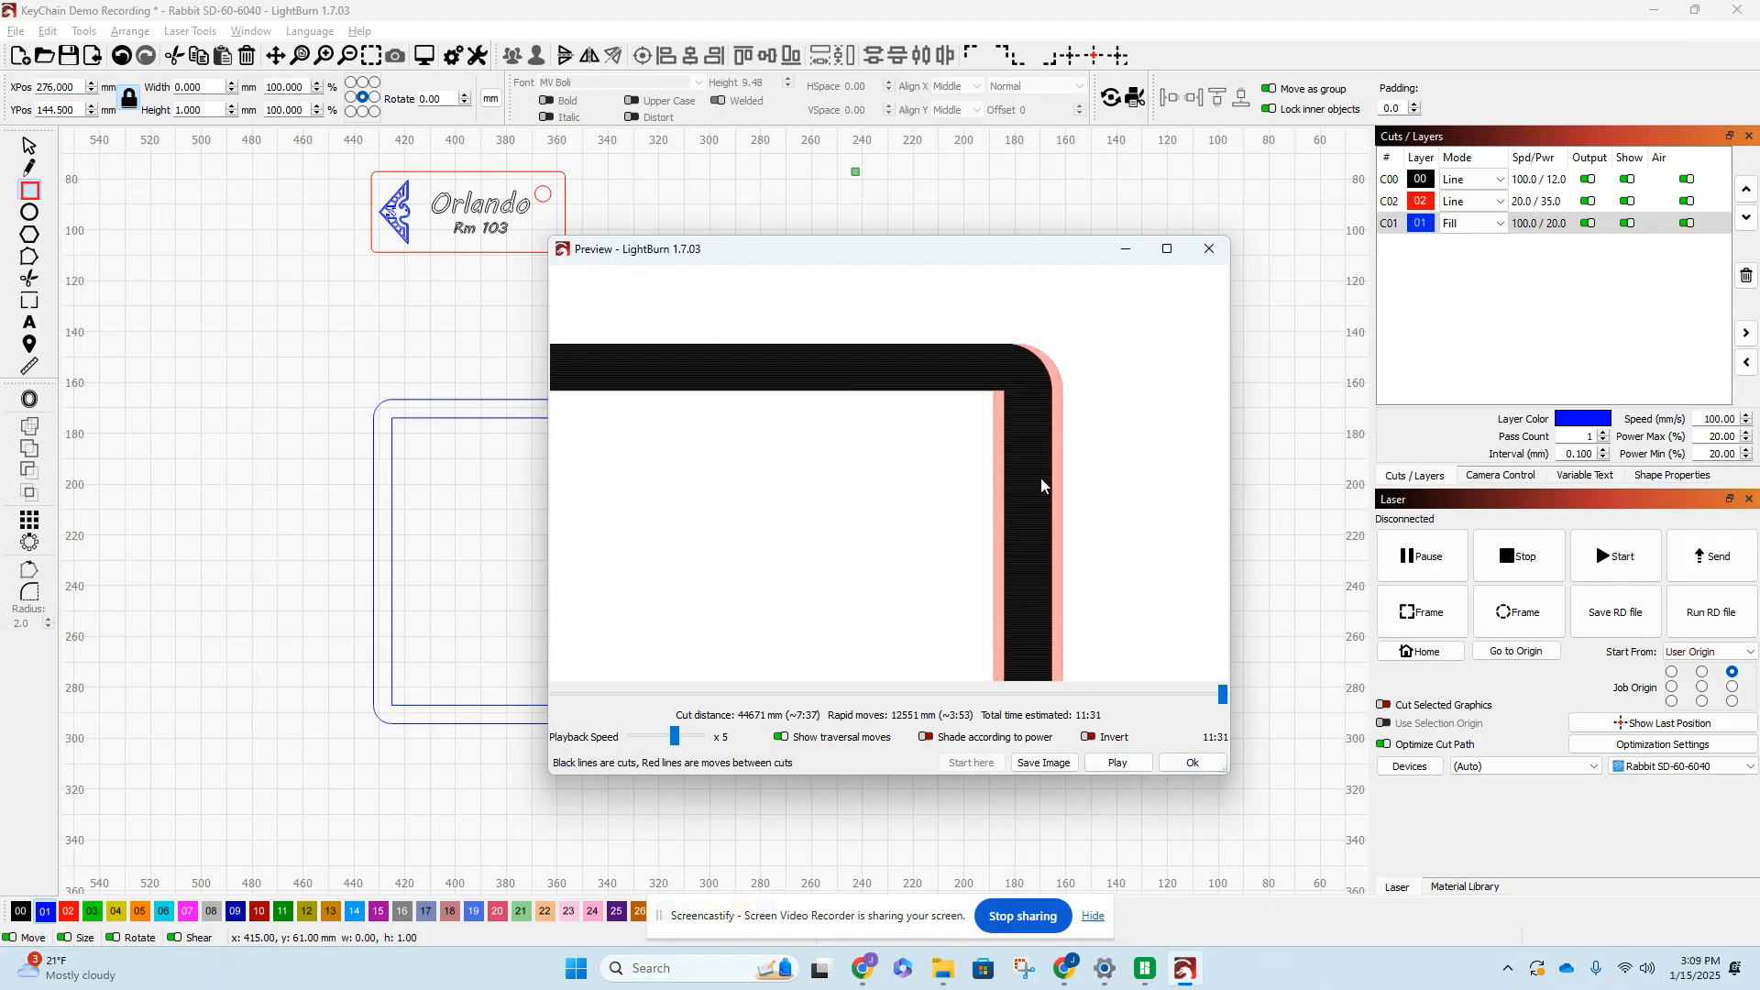
{"action": "scroll", "coordinate": [1008, 477], "scroll_direction": "down", "scroll_amount": 6}
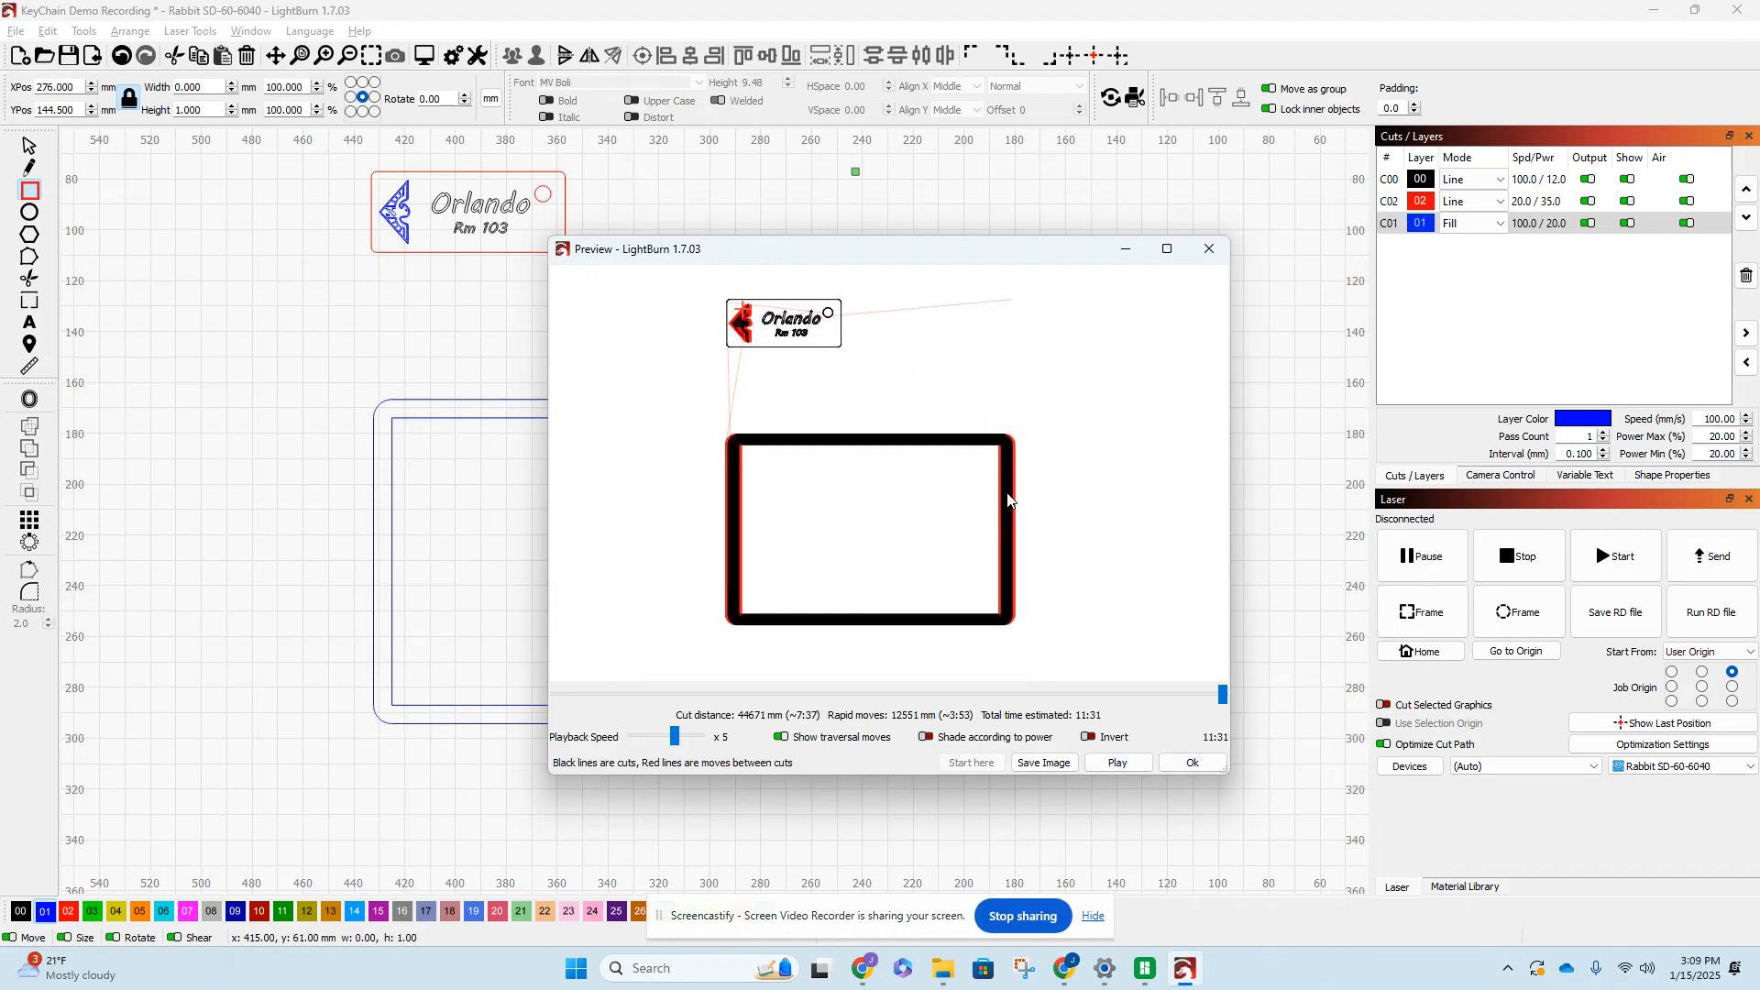
{"action": "scroll", "coordinate": [1006, 492], "scroll_direction": "up", "scroll_amount": 1}
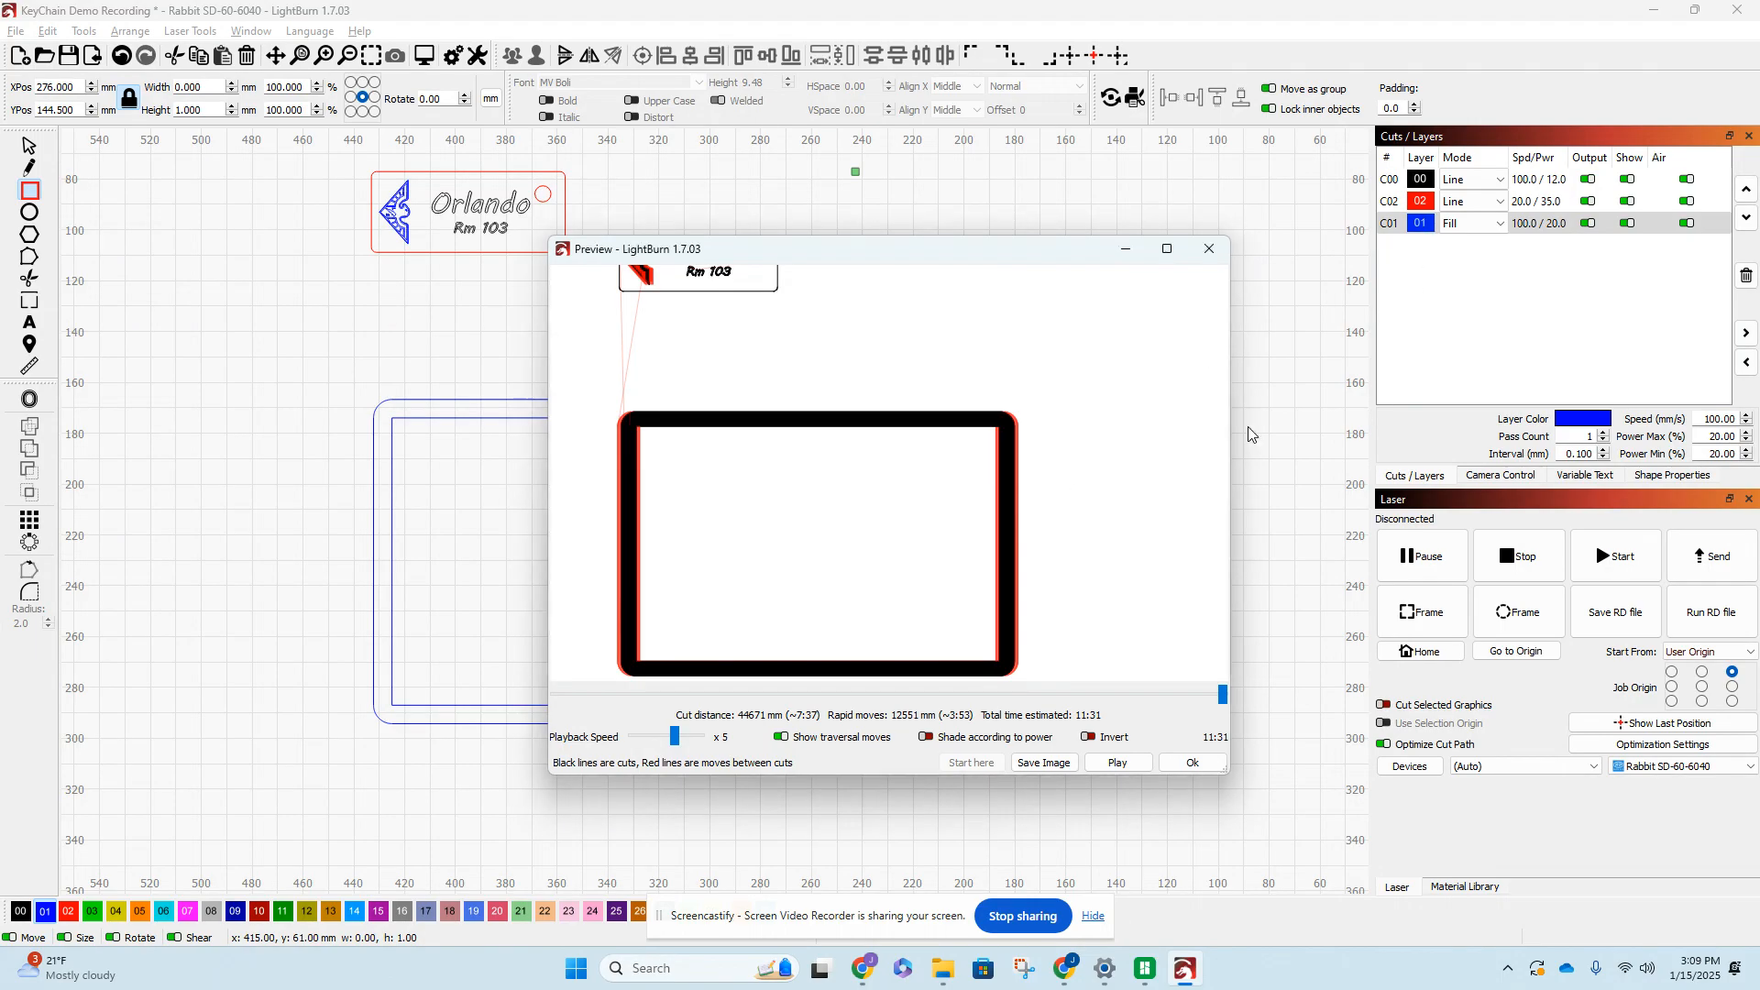
- Close the preview and turn off Flood Fill for the blue fill layer C01
{"action": "left_click", "coordinate": [1192, 761]}
{"action": "double_click", "coordinate": [1393, 223]}
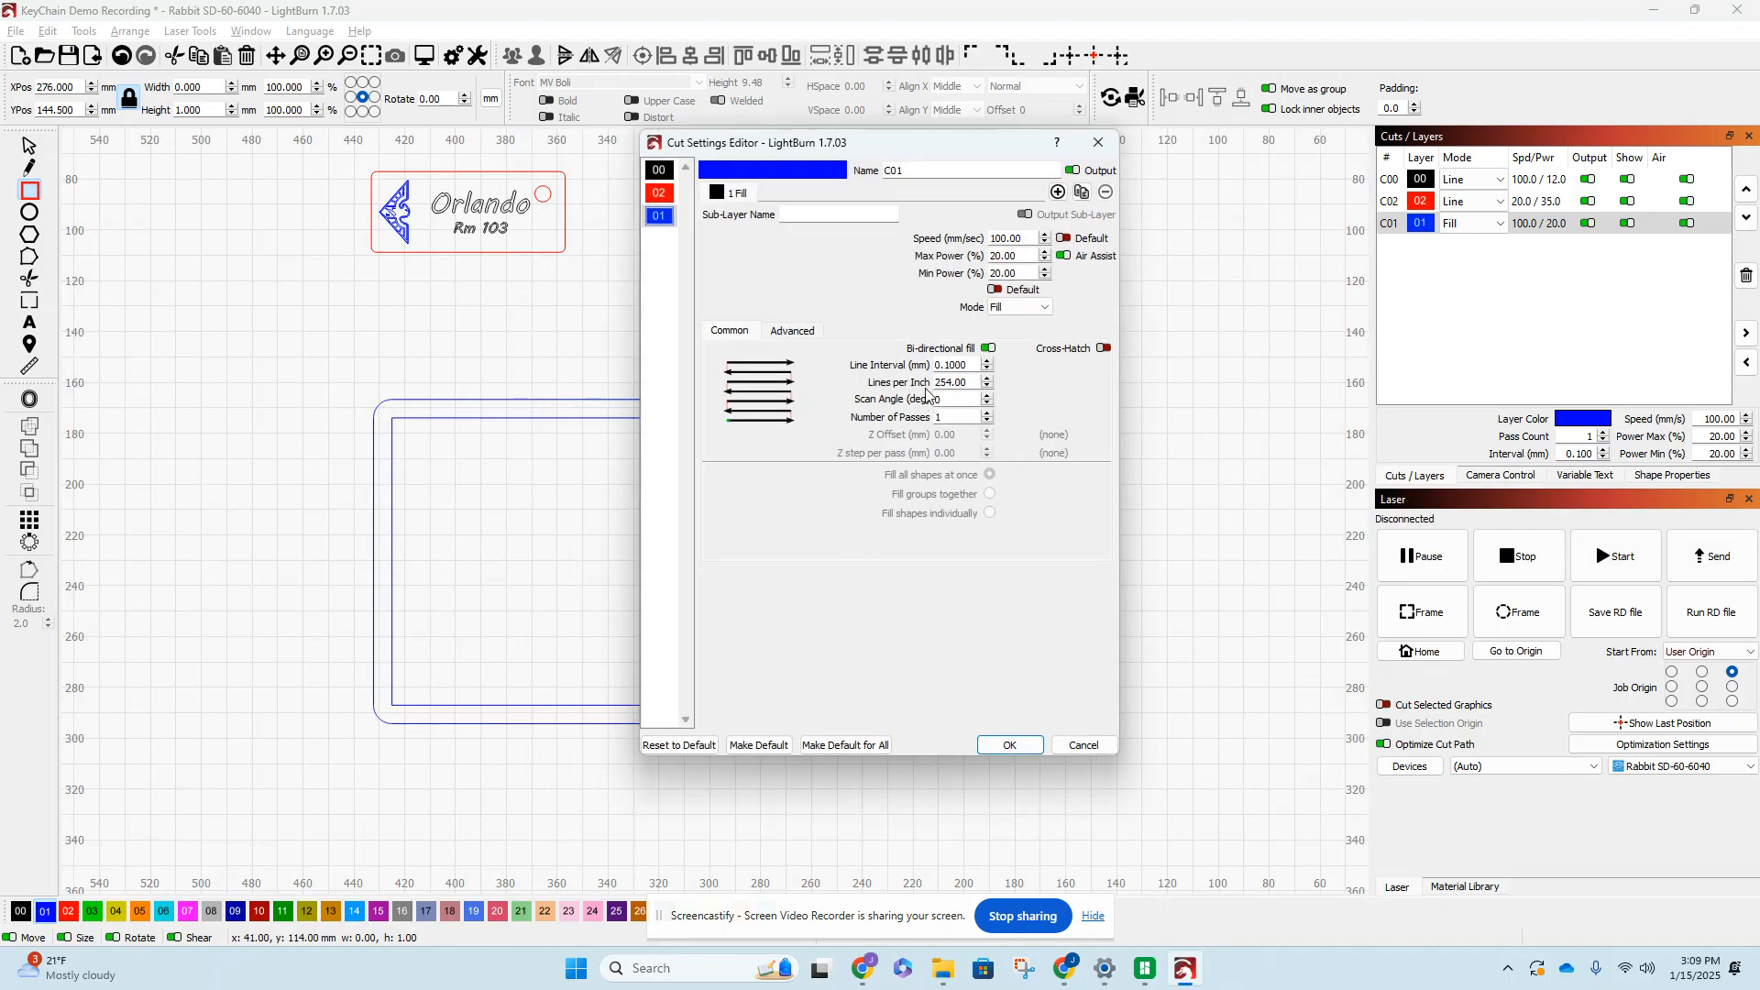
{"action": "left_click", "coordinate": [790, 331]}
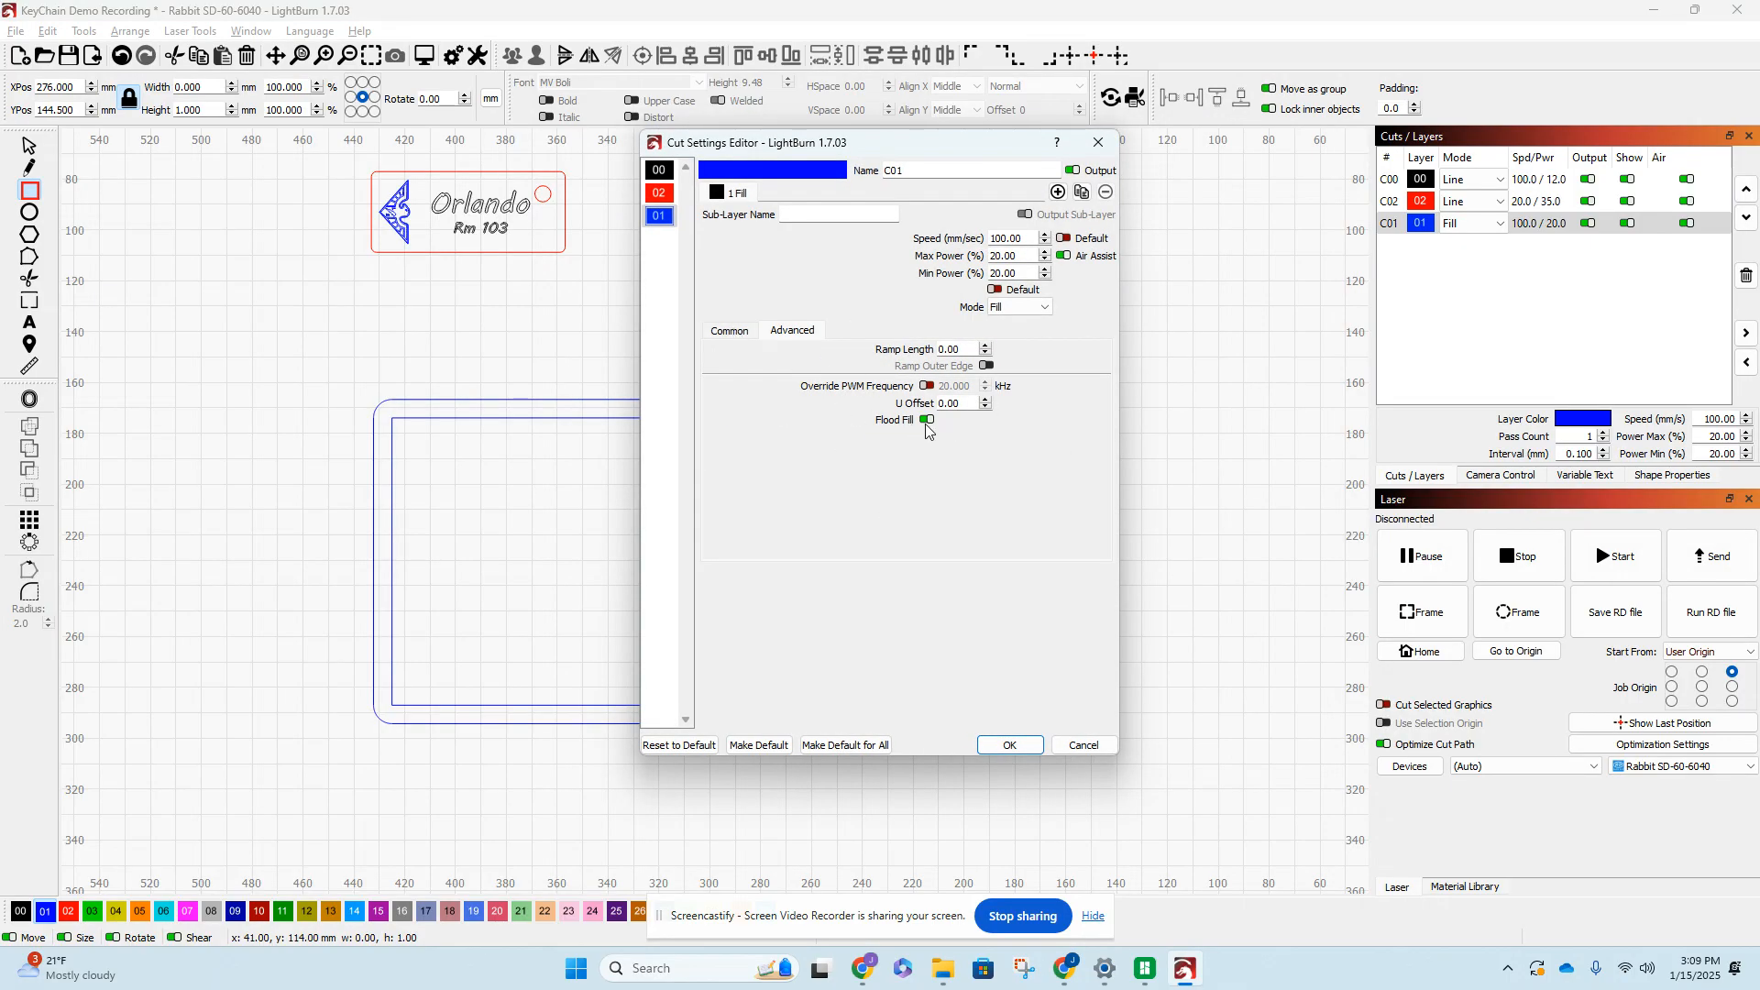
{"action": "left_click", "coordinate": [1009, 744]}
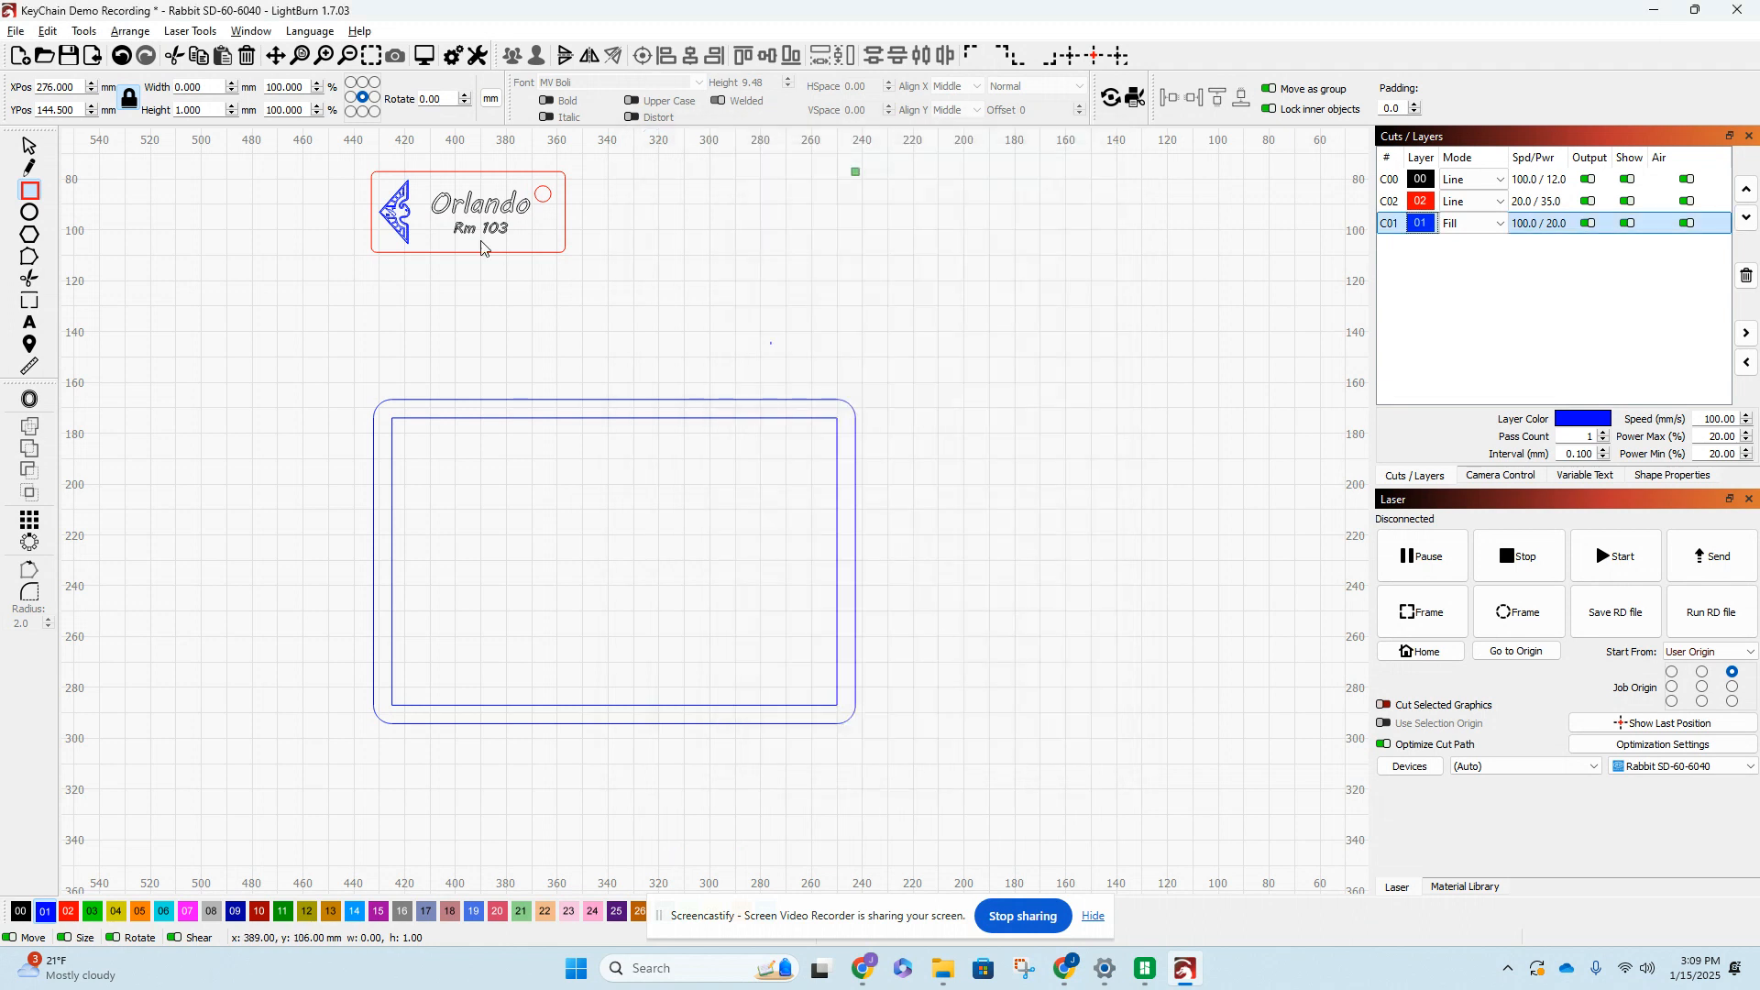
- Preview the job without Flood Fill, examine the frame's traversal moves and estimated time, and close the preview
{"action": "key", "text": "alt+p"}
{"action": "scroll", "coordinate": [791, 476], "scroll_direction": "up", "scroll_amount": 5}
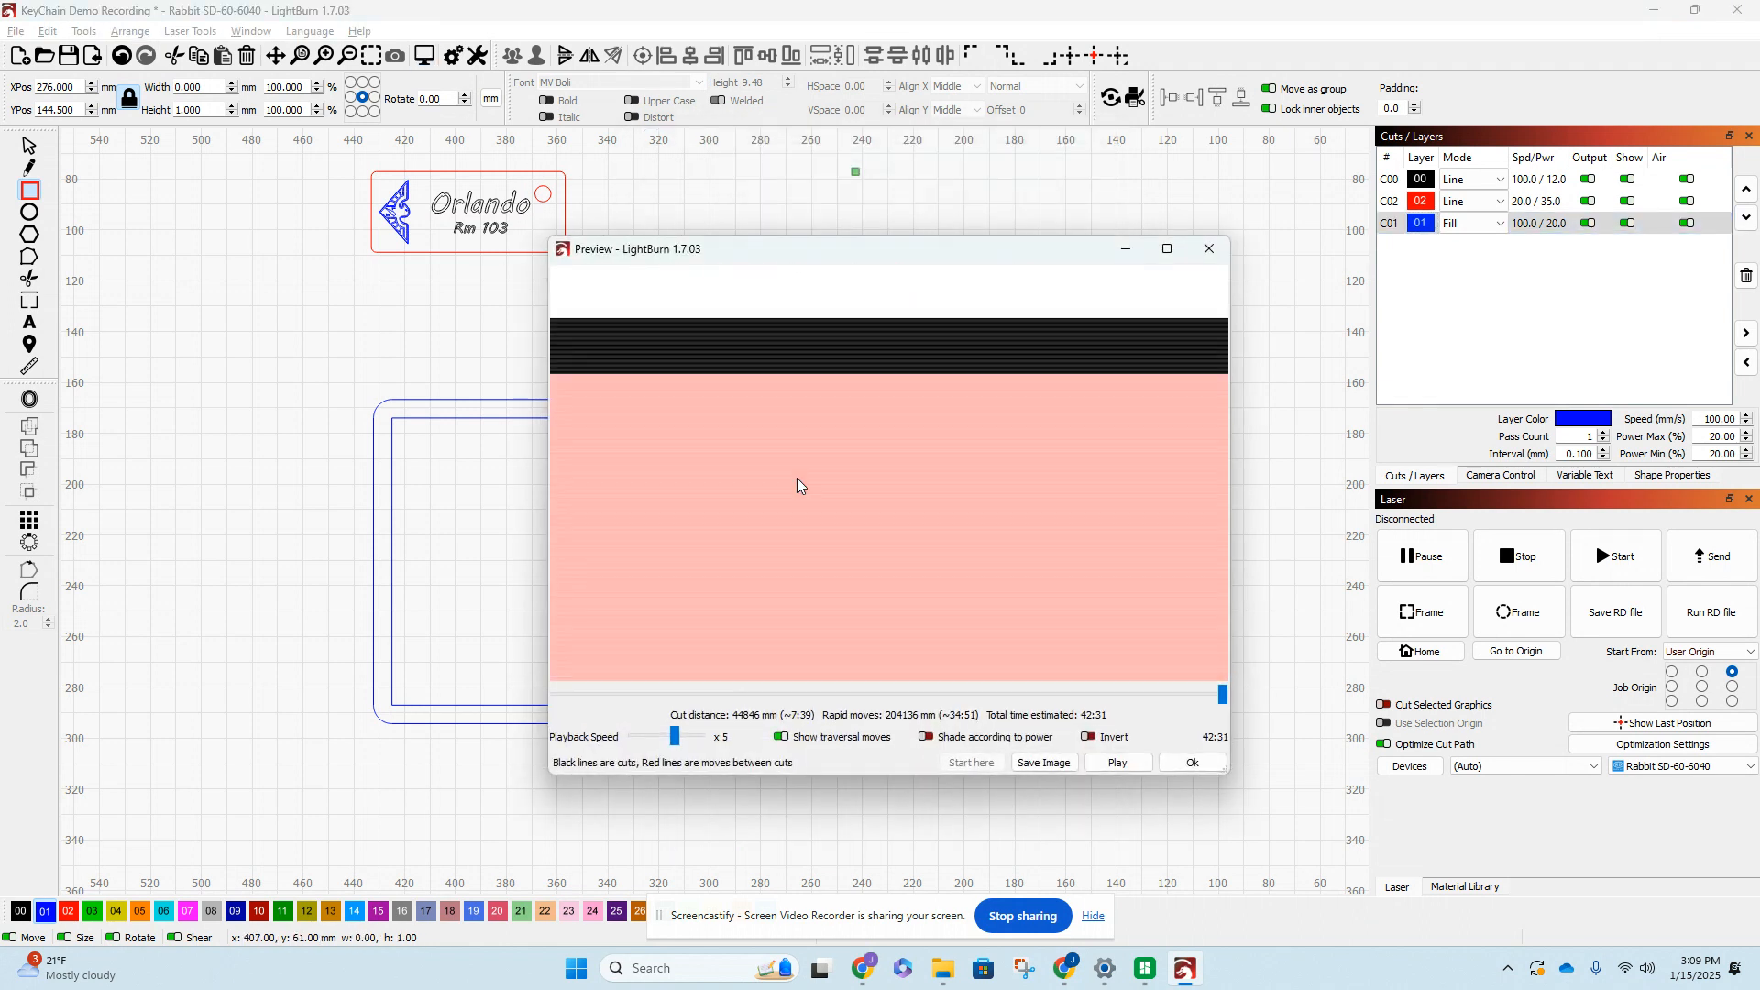
{"action": "scroll", "coordinate": [799, 463], "scroll_direction": "down", "scroll_amount": 5}
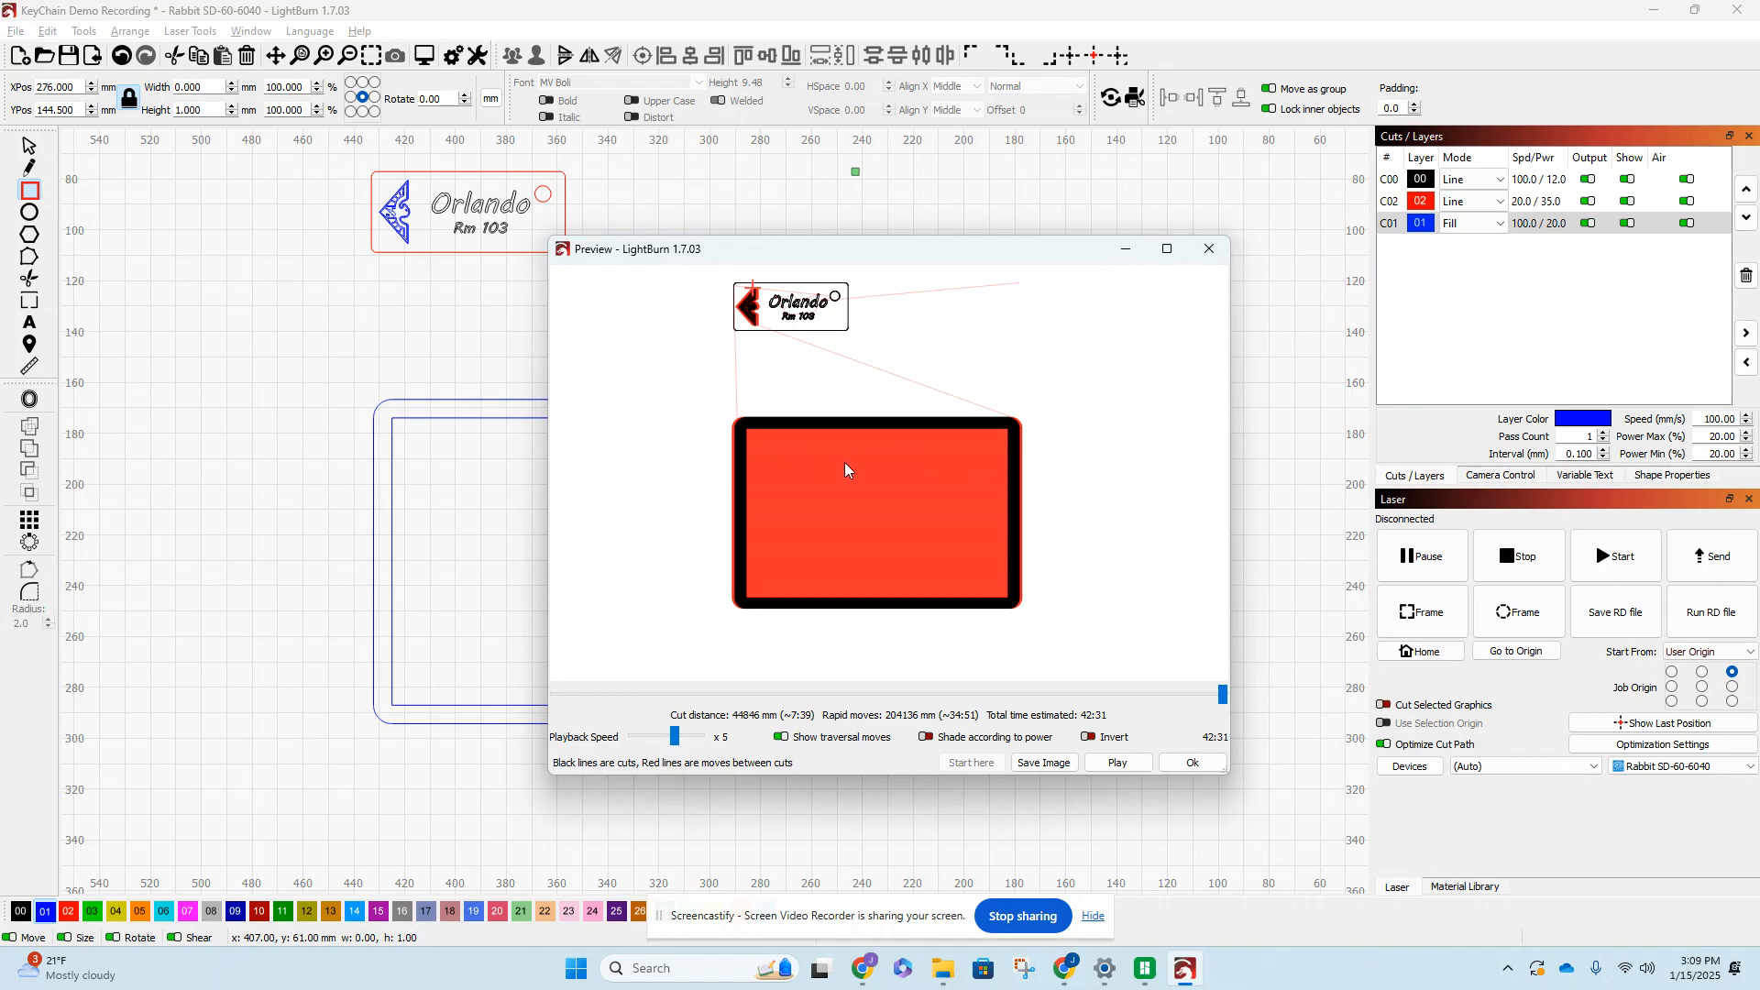
{"action": "scroll", "coordinate": [780, 450], "scroll_direction": "down", "scroll_amount": 2}
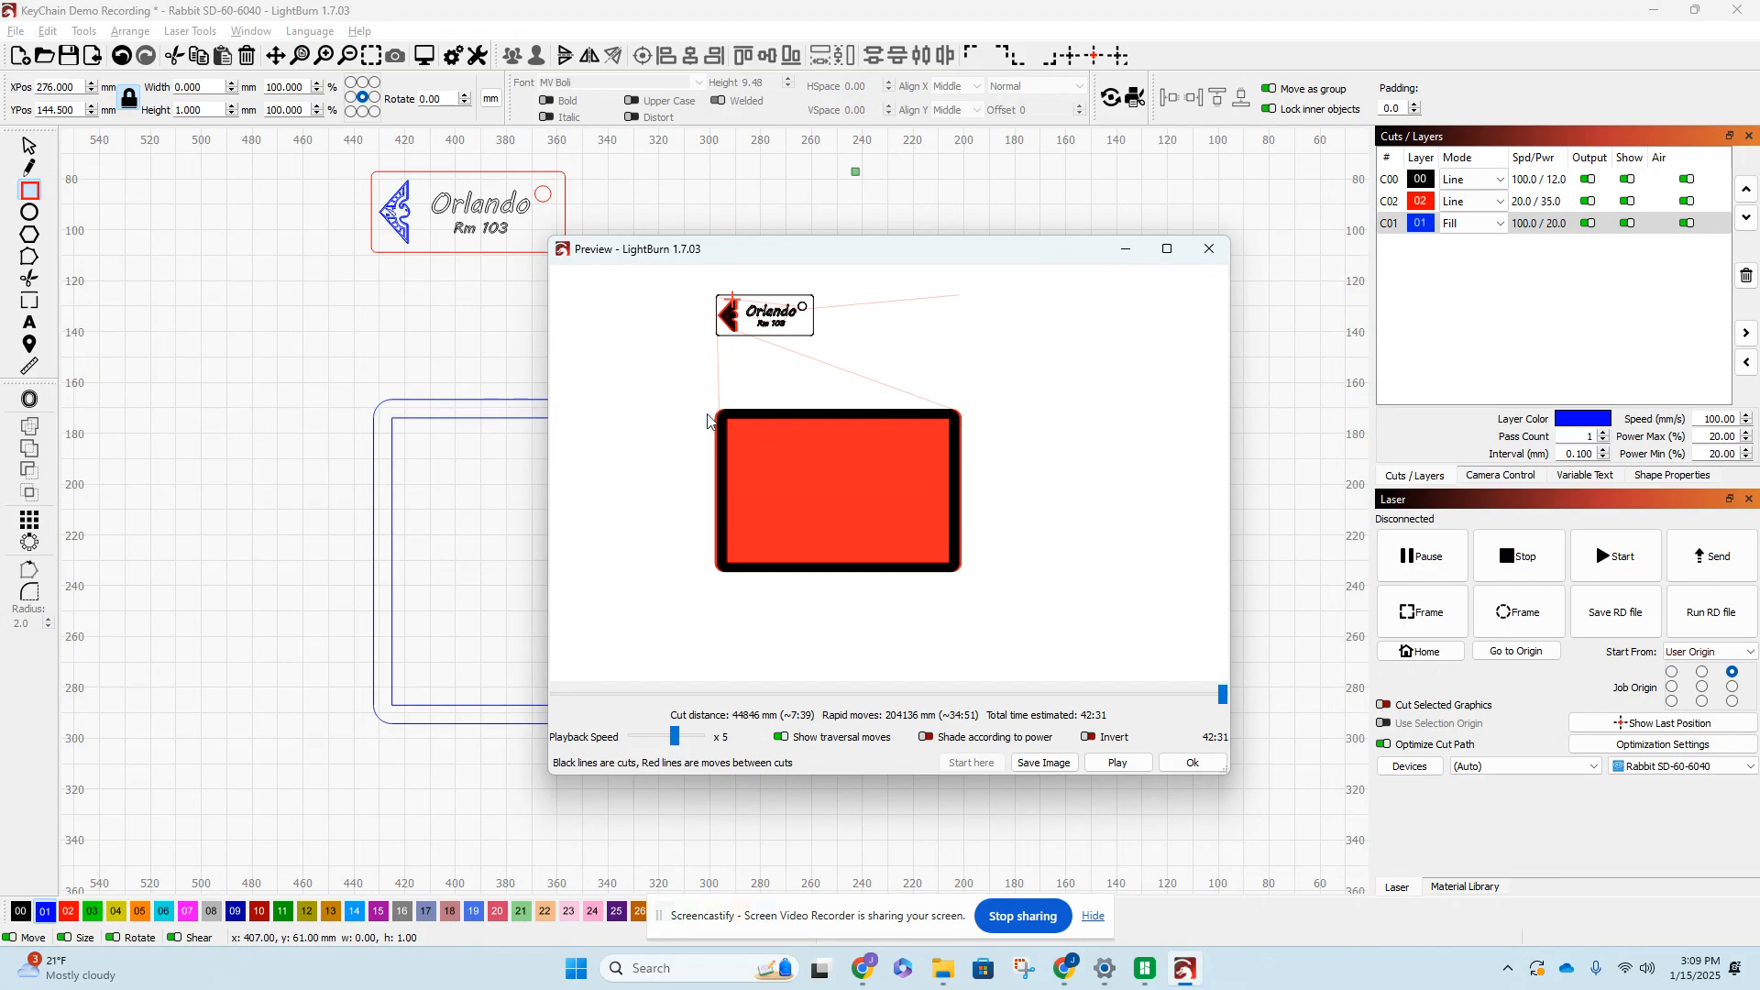
{"action": "scroll", "coordinate": [719, 438], "scroll_direction": "up", "scroll_amount": 3}
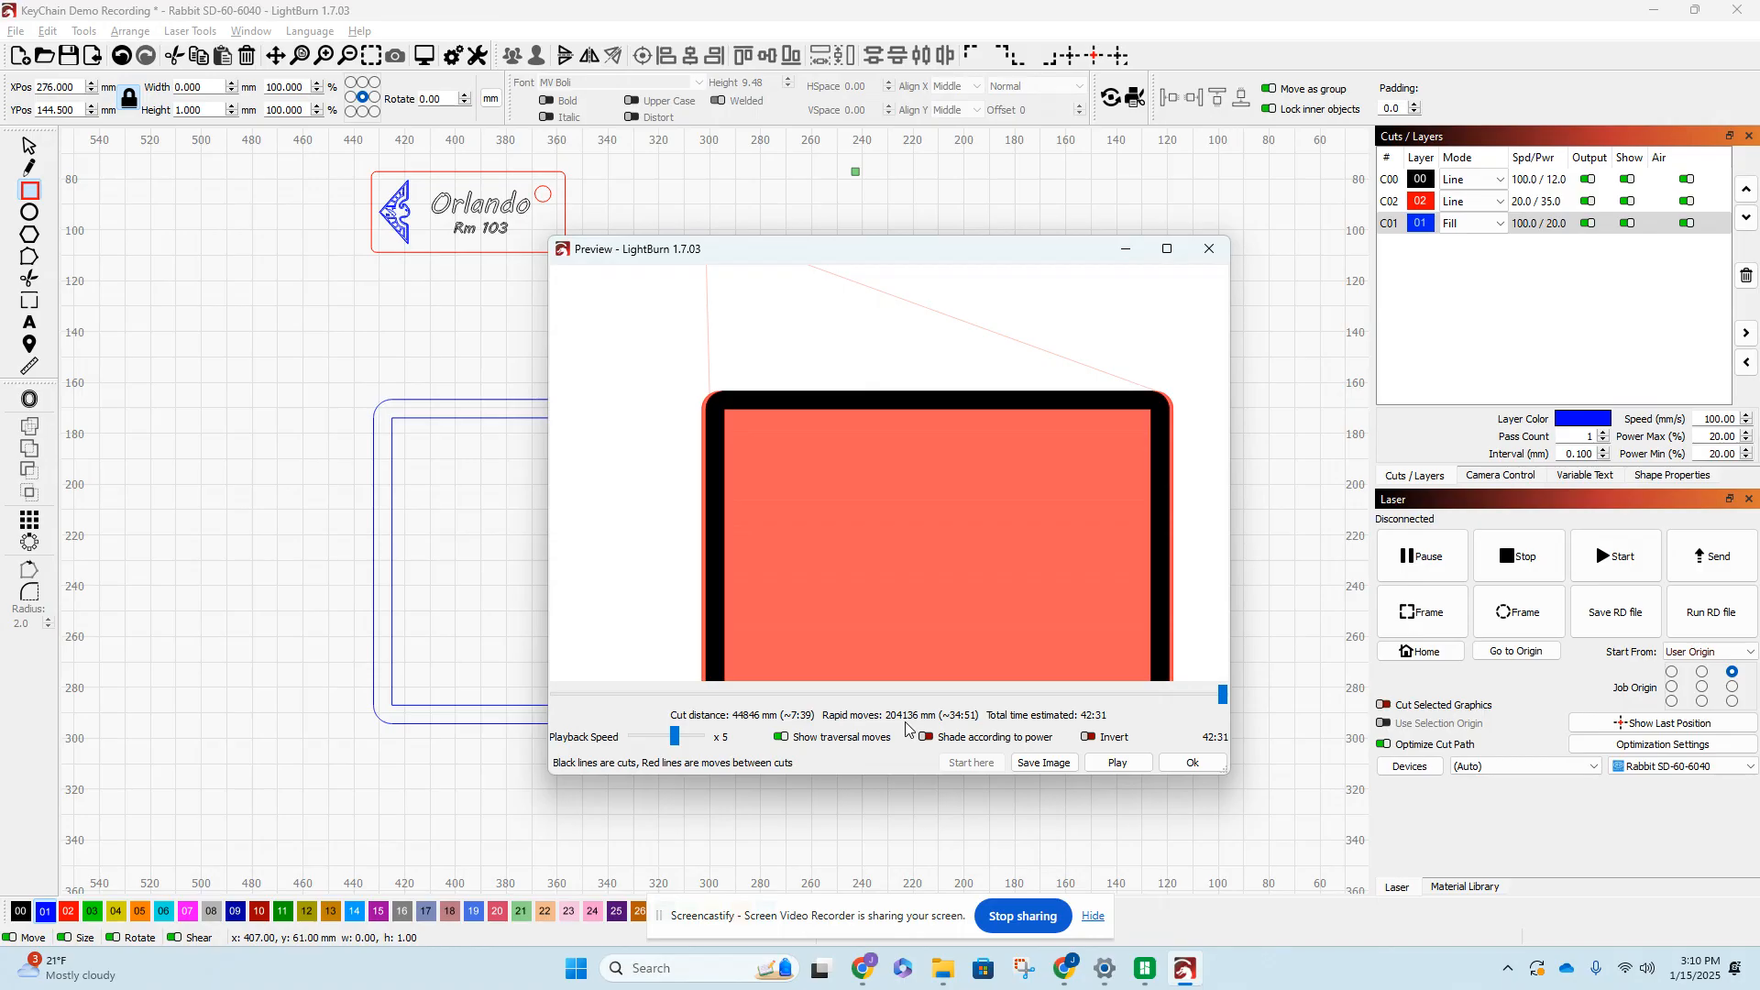
{"action": "left_click", "coordinate": [1193, 763]}
- Turn Flood Fill back on for the blue fill layer C01
{"action": "left_click", "coordinate": [1424, 225]}
{"action": "double_click", "coordinate": [1424, 225]}
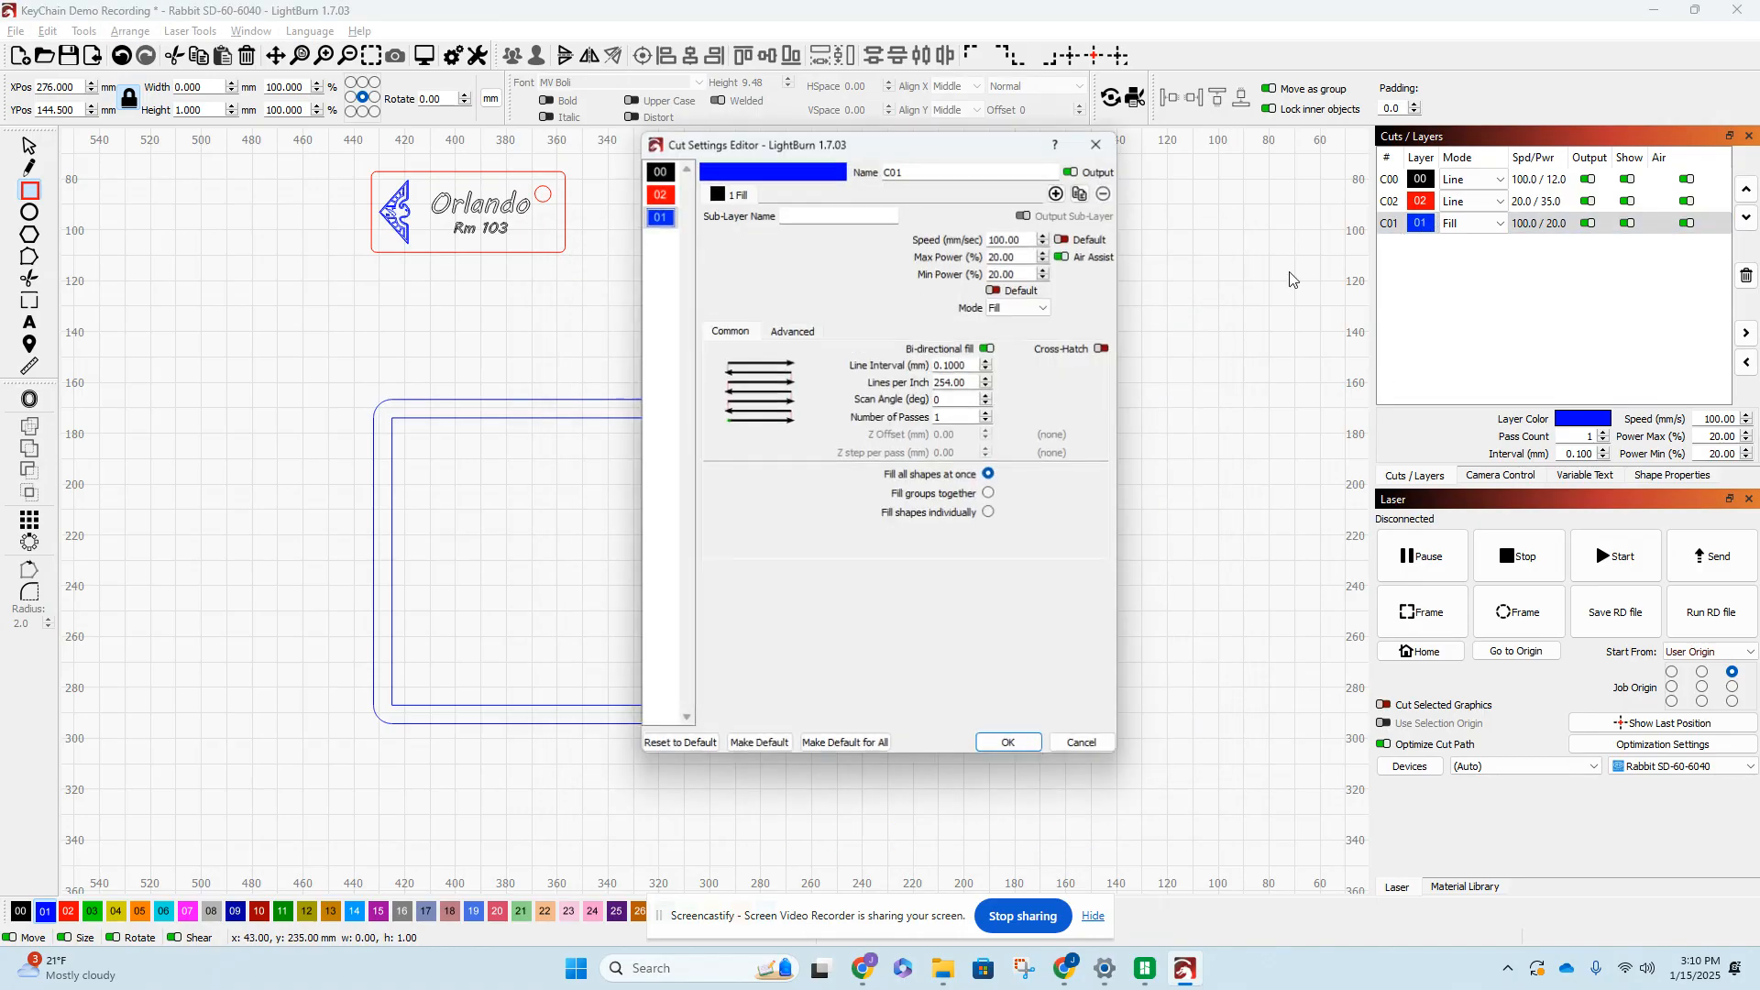
{"action": "left_click", "coordinate": [790, 331]}
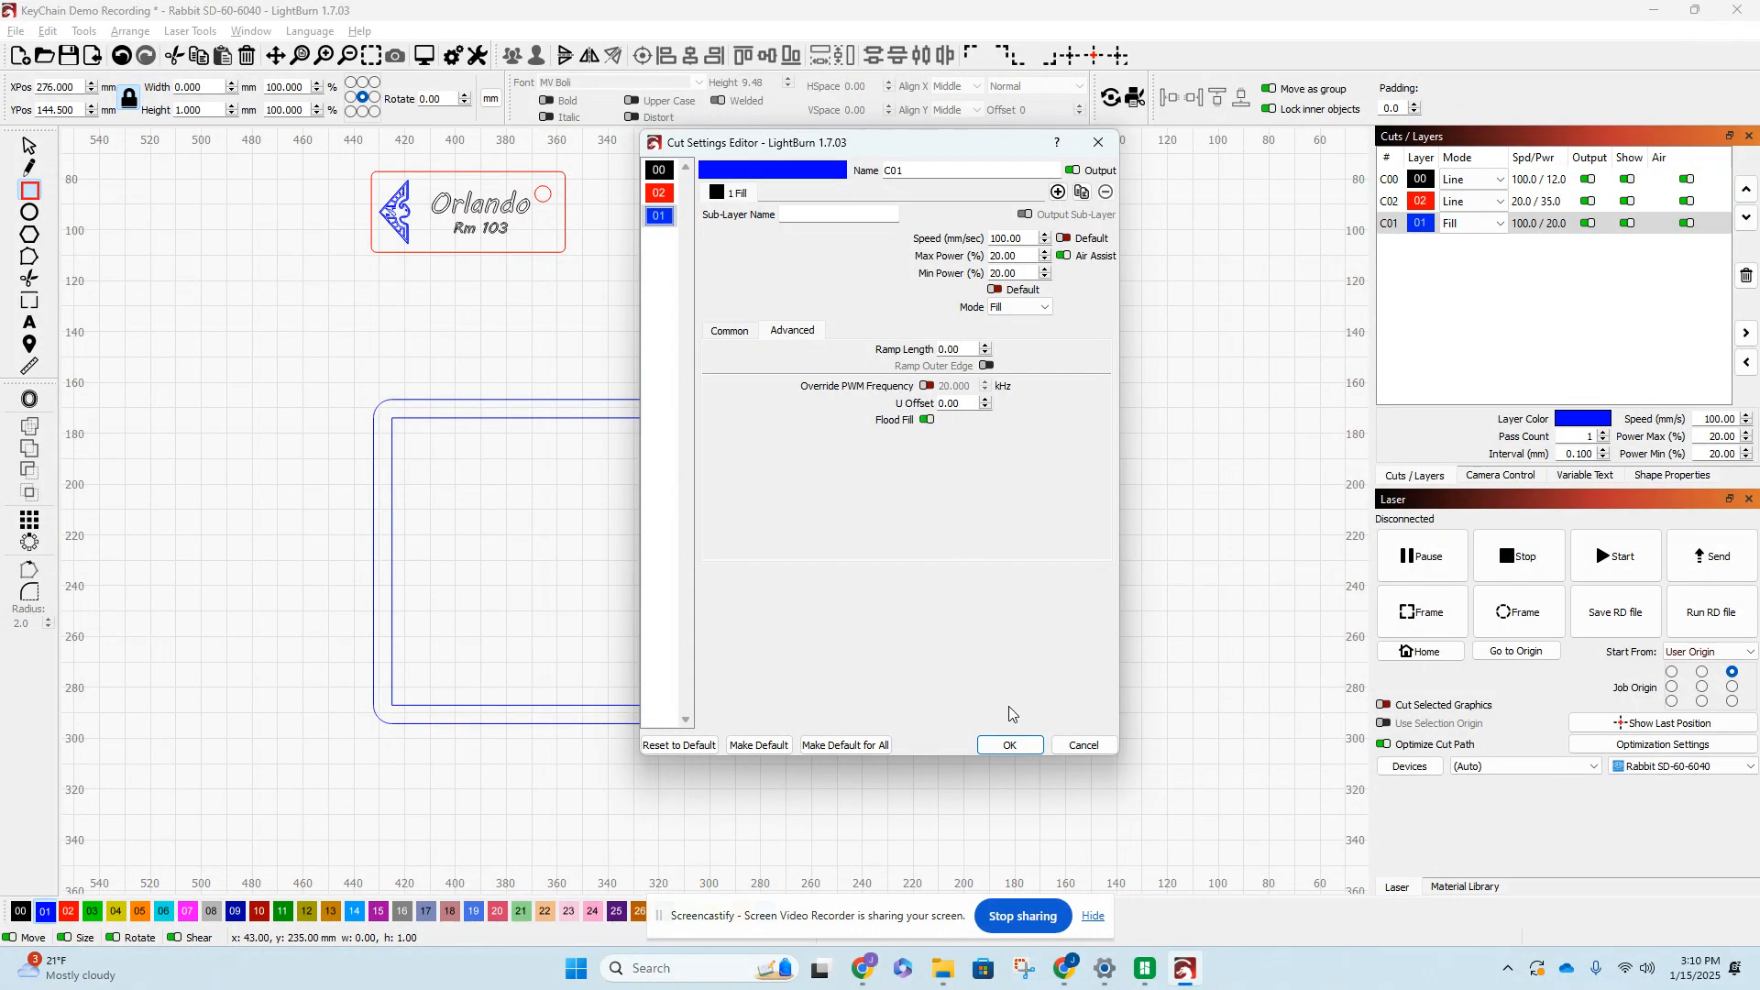
{"action": "left_click", "coordinate": [1010, 745]}
- Preview the job with Flood Fill enabled and examine the fill lines and traversal moves at the frame's rounded corner
{"action": "left_click", "coordinate": [425, 56]}
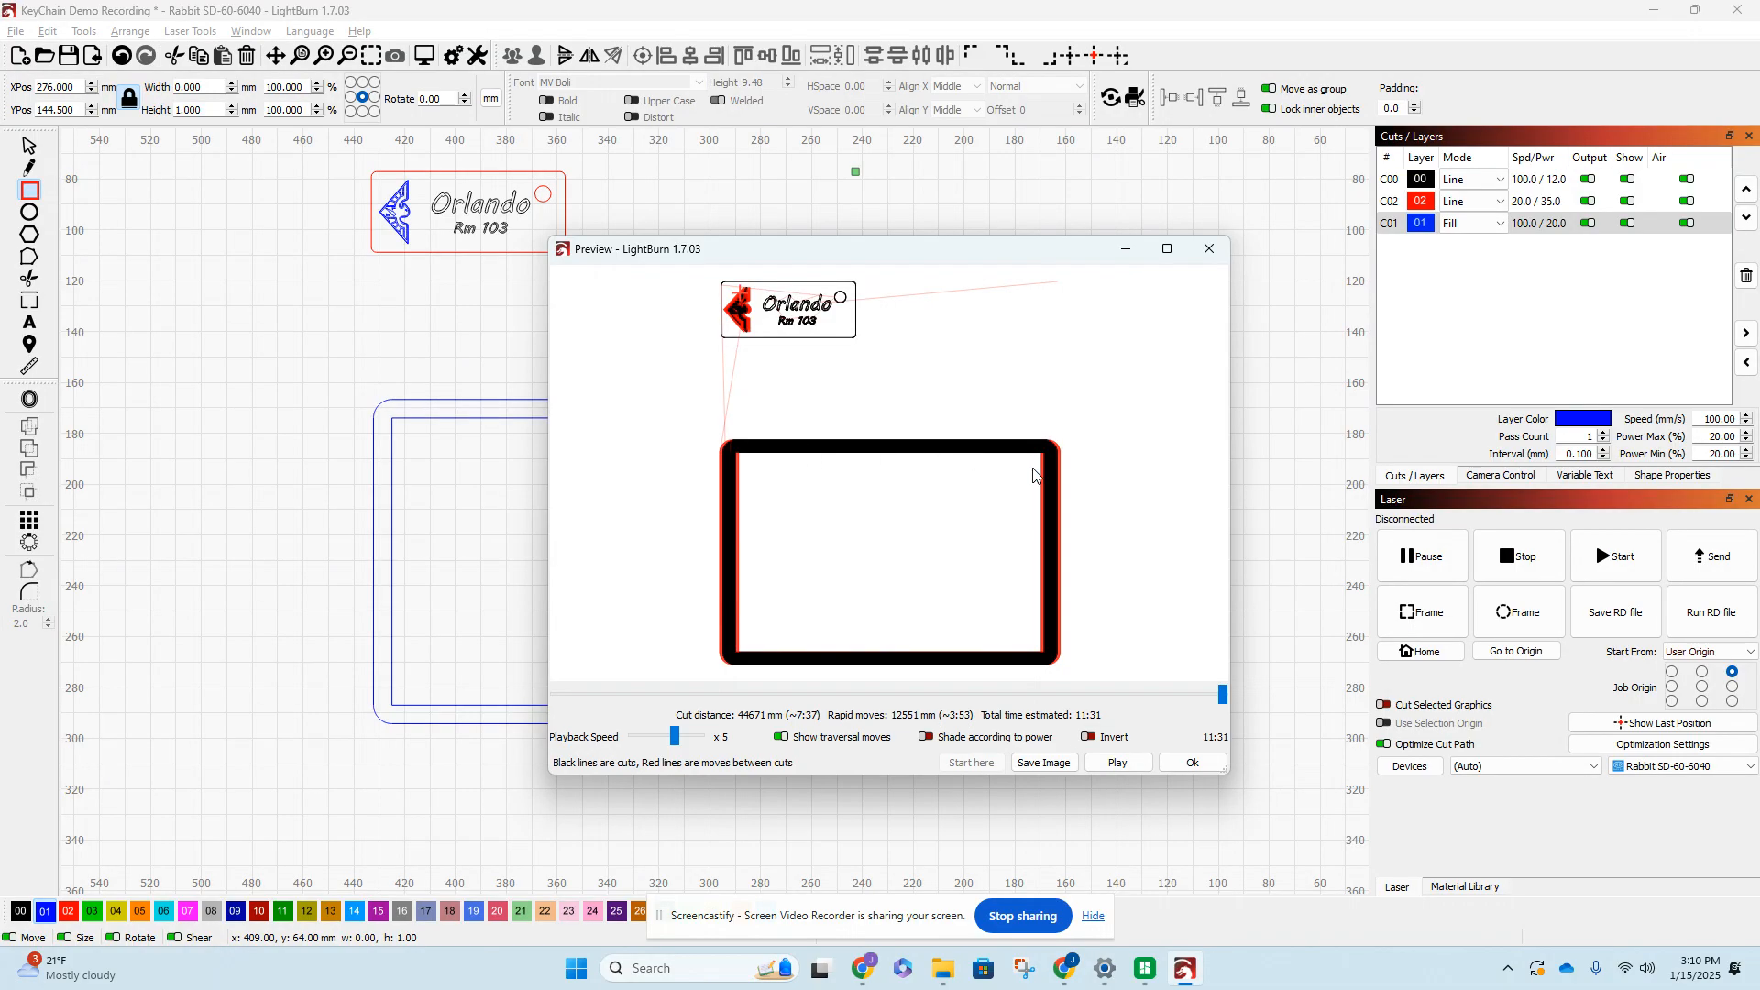
{"action": "scroll", "coordinate": [1054, 464], "scroll_direction": "up", "scroll_amount": 5}
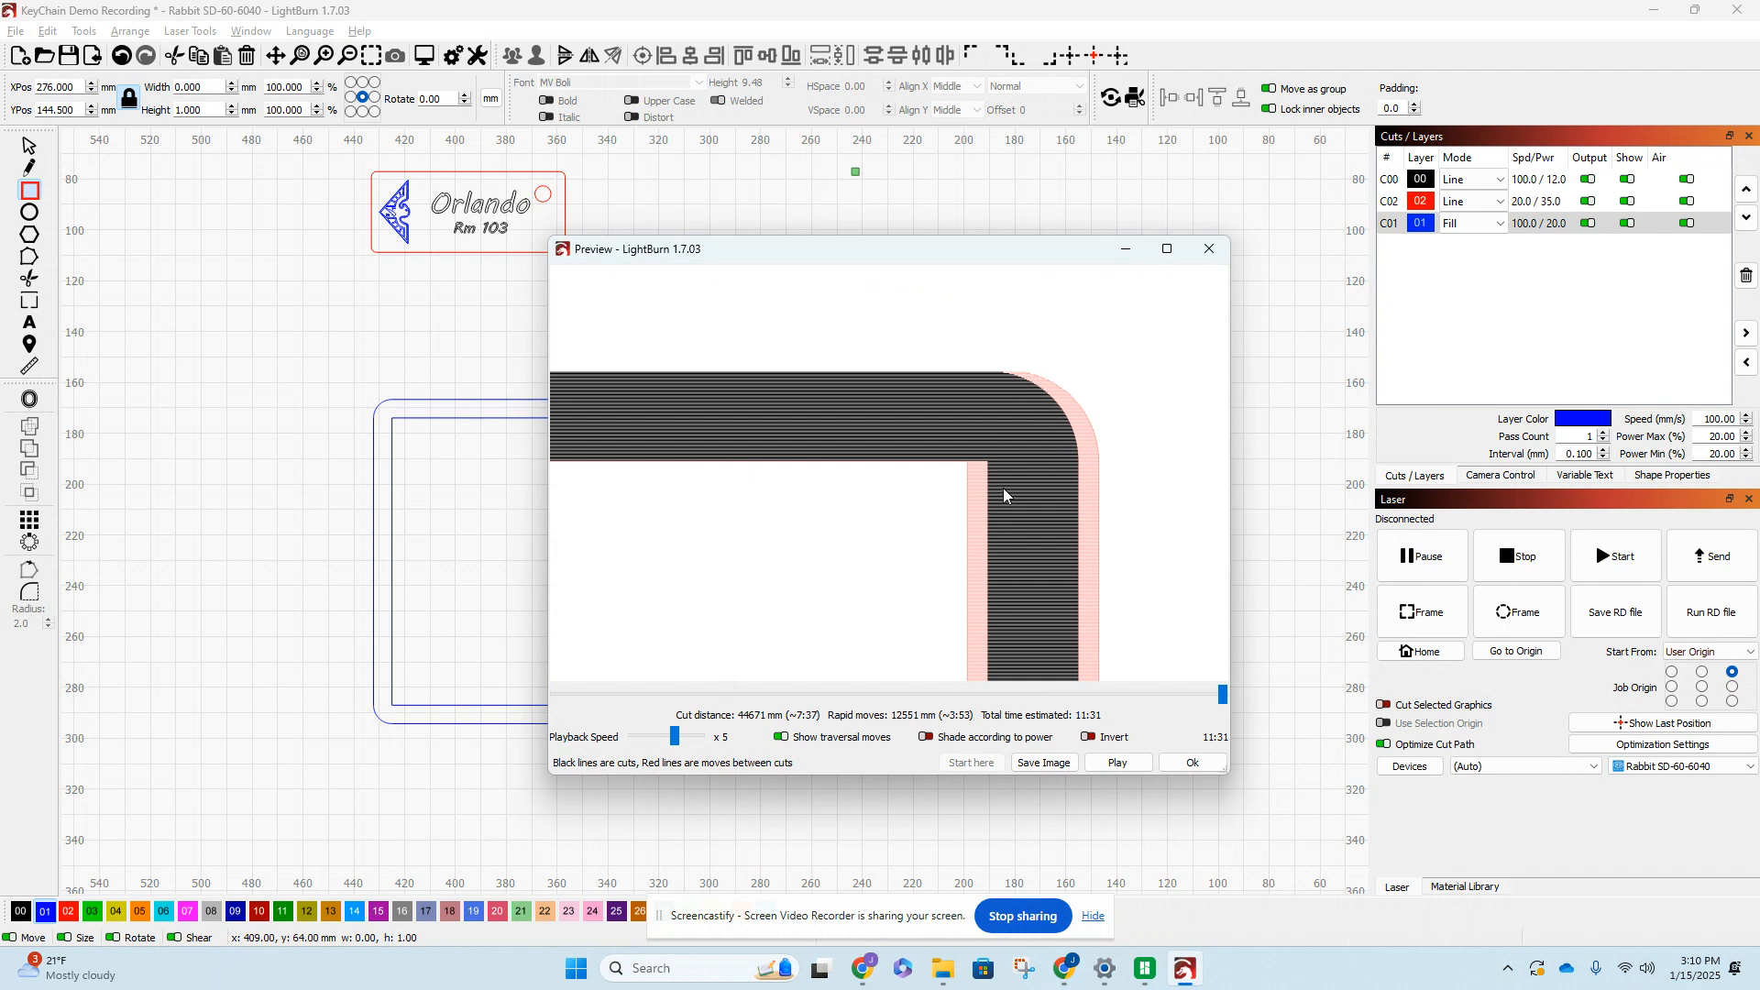
{"action": "scroll", "coordinate": [1024, 516], "scroll_direction": "down", "scroll_amount": 6}
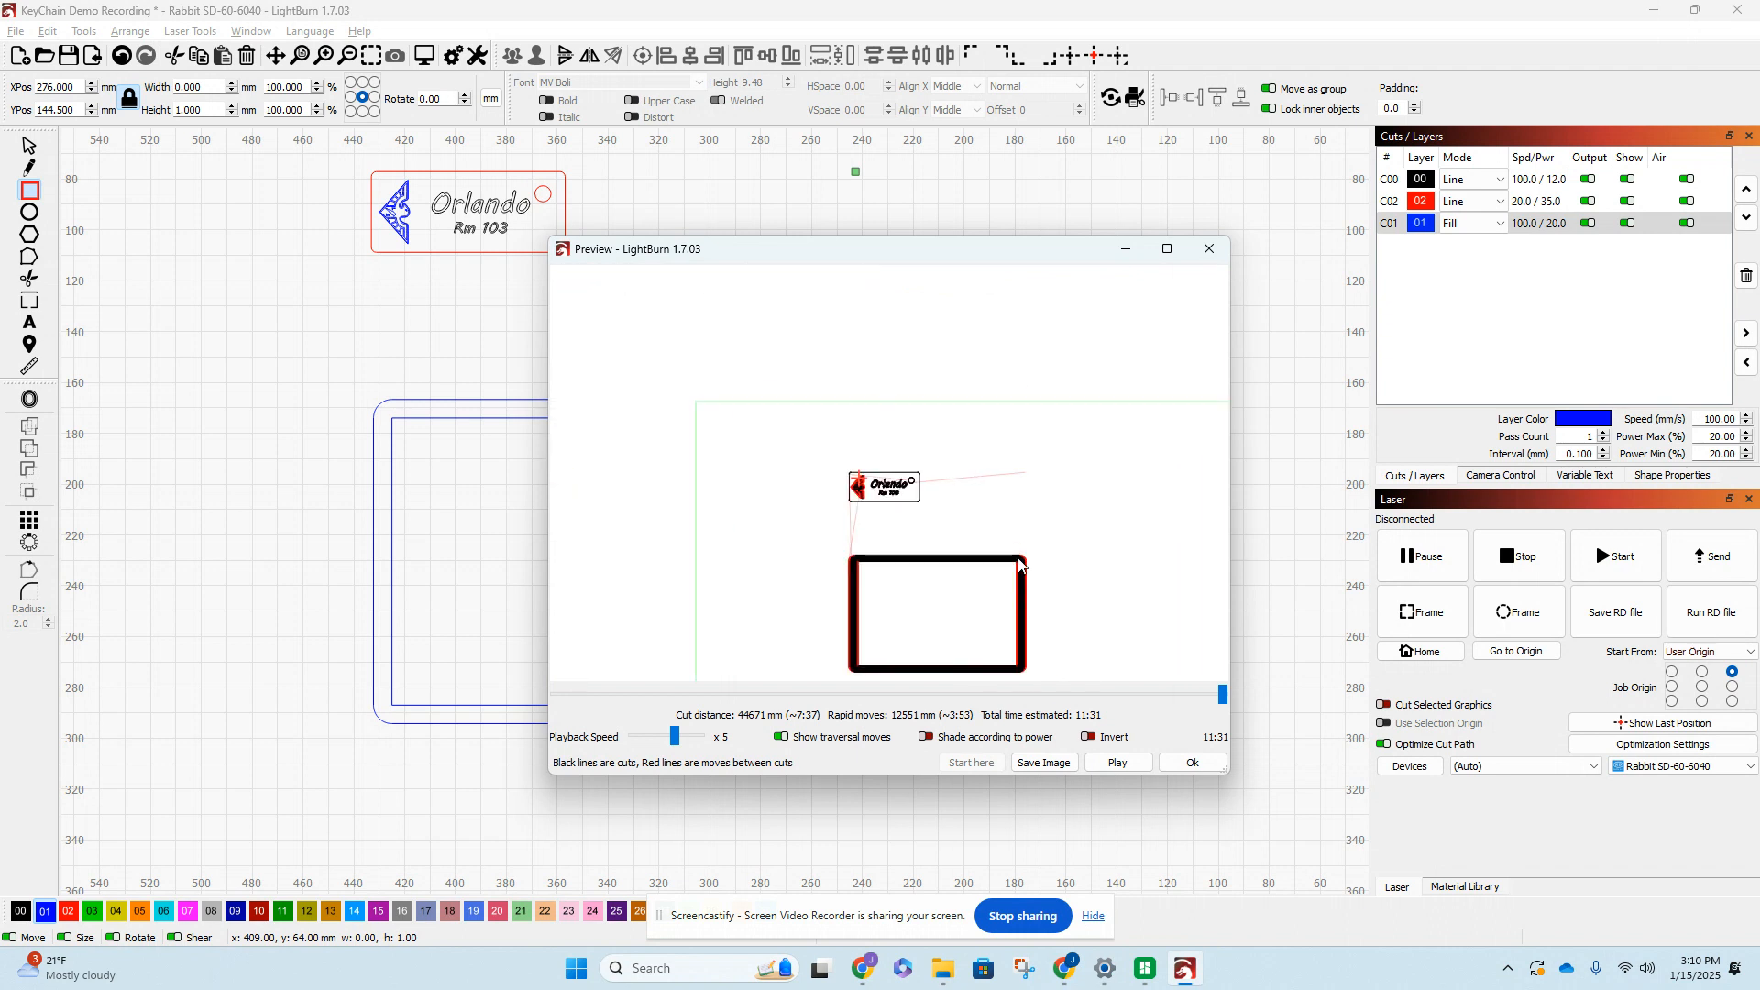
- Set the preview playback speed to x 40 and play the job simulation through to the end
{"action": "left_click_drag", "start_coordinate": [675, 736], "coordinate": [699, 736]}
{"action": "left_click", "coordinate": [1117, 763]}
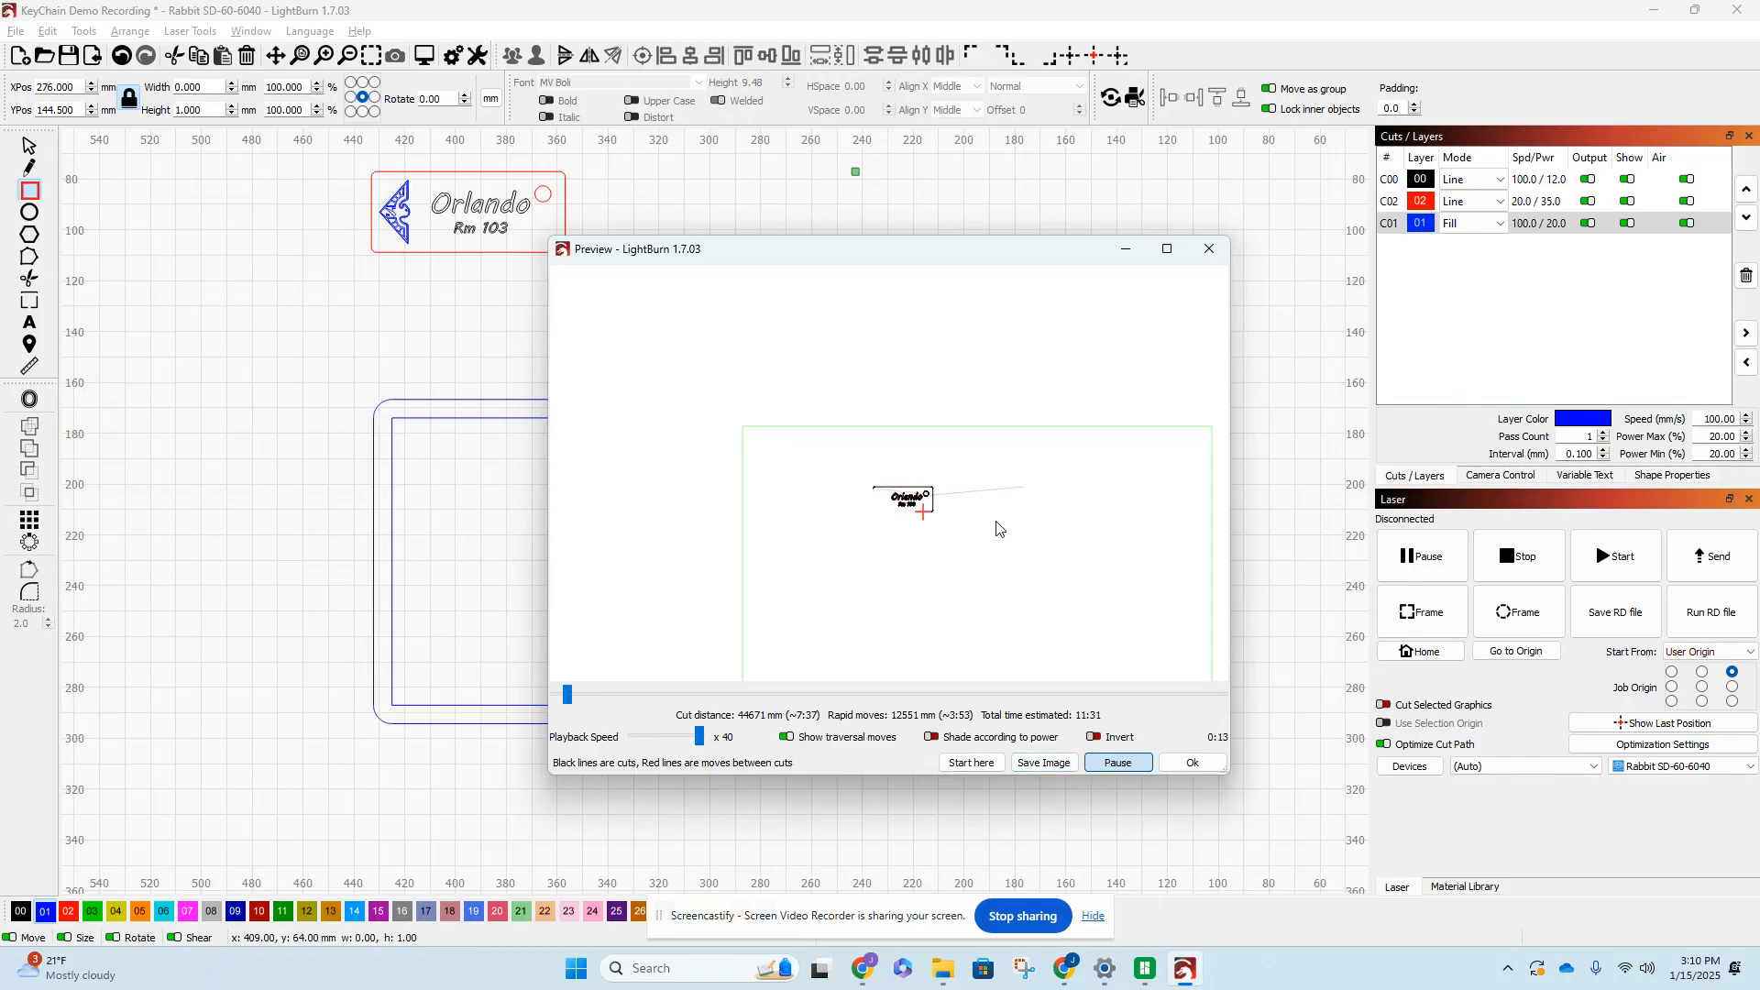
{"action": "scroll", "coordinate": [999, 600], "scroll_direction": "up", "scroll_amount": 1}
{"action": "scroll", "coordinate": [998, 607], "scroll_direction": "down", "scroll_amount": 3}
{"action": "scroll", "coordinate": [1001, 633], "scroll_direction": "up", "scroll_amount": 3}
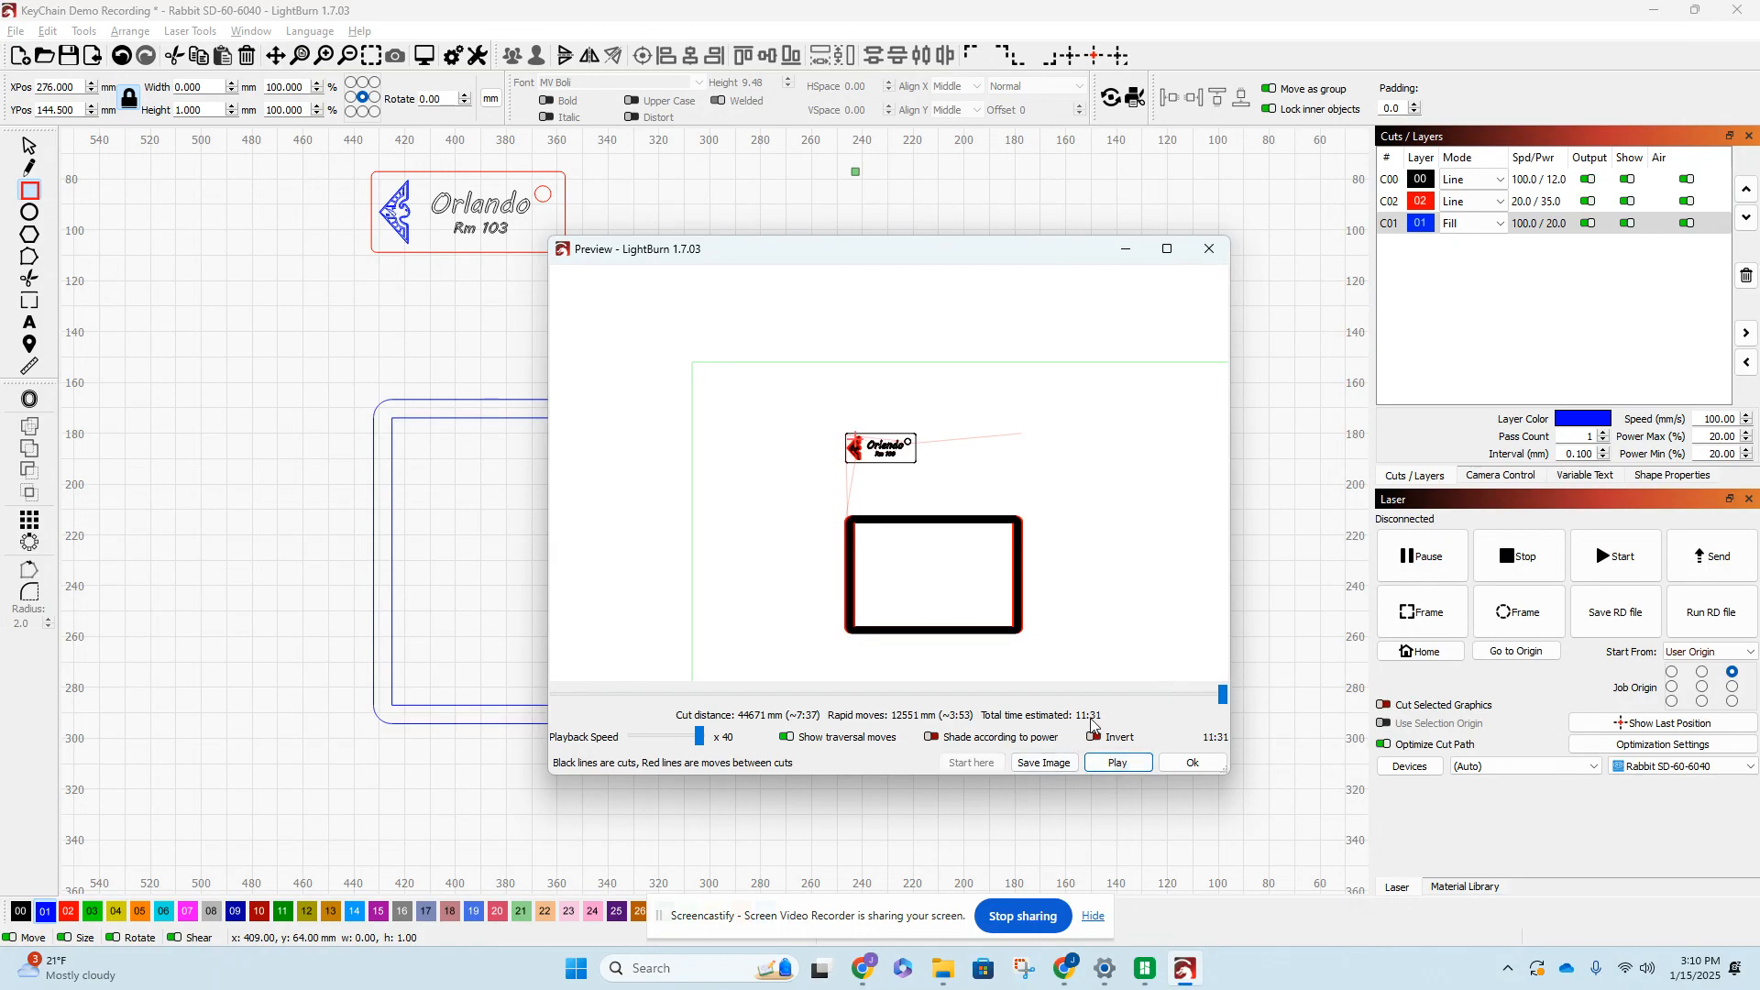
- Hide and show the traversal moves in the preview, check the whole job, and close the preview
{"action": "left_click", "coordinate": [786, 738]}
{"action": "left_click", "coordinate": [786, 738]}
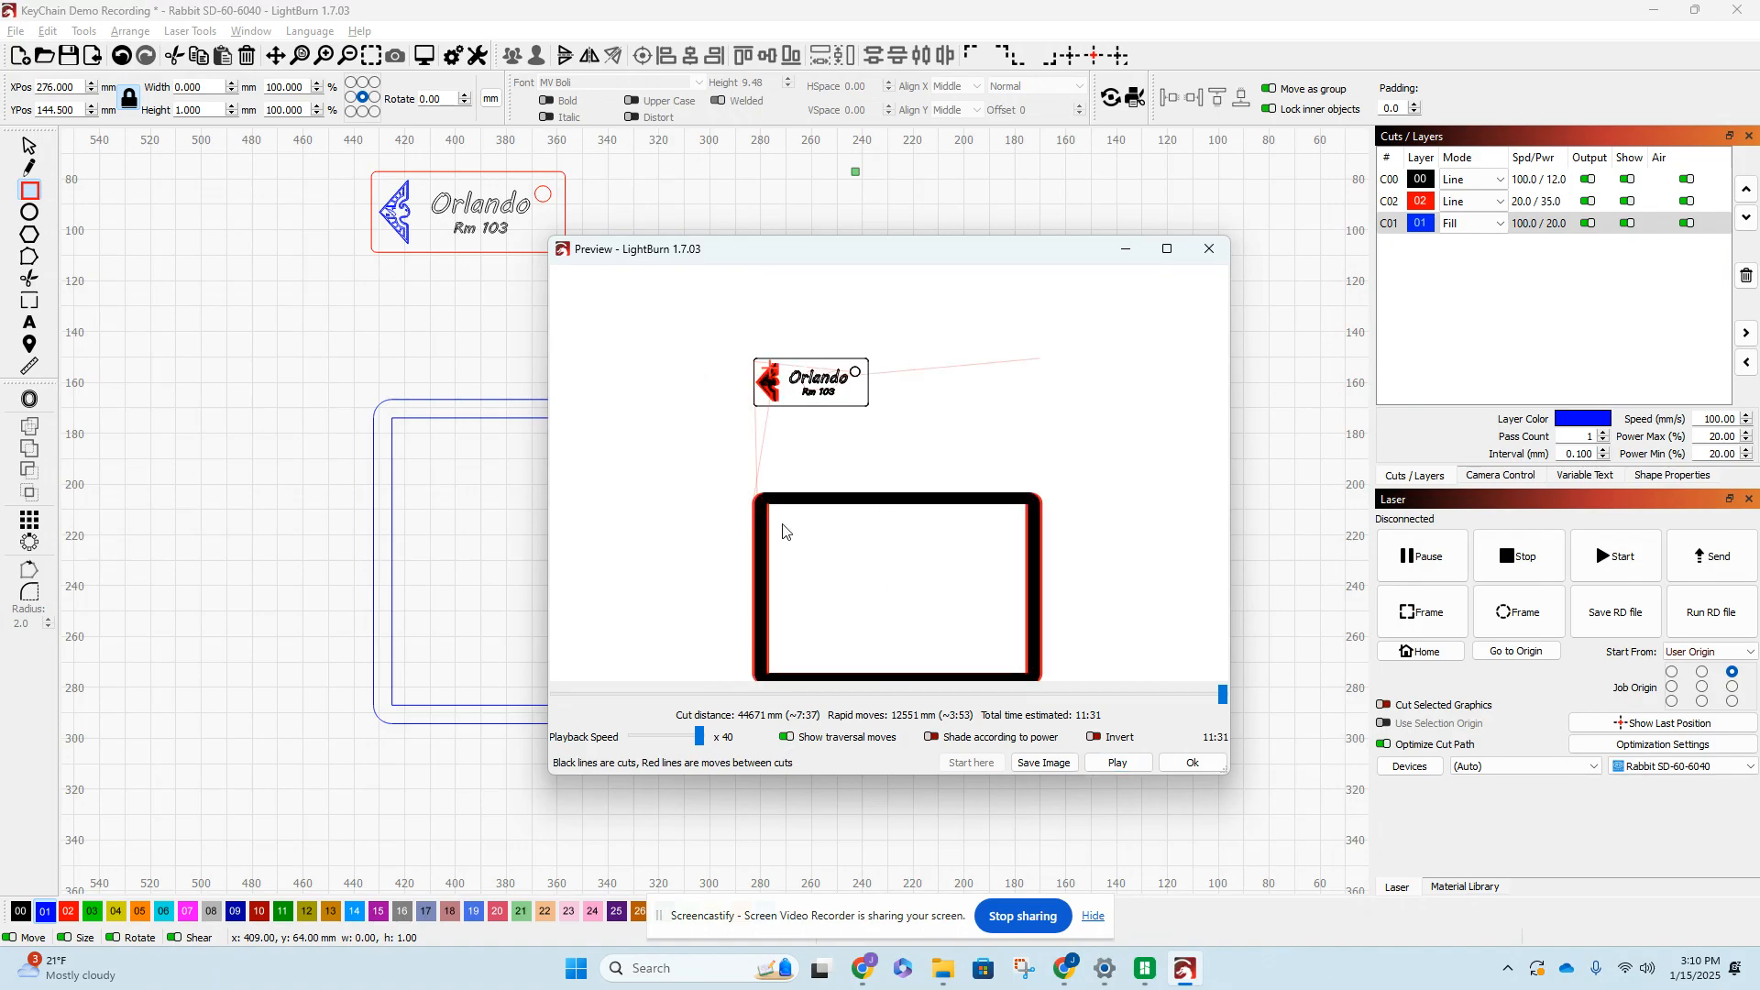
{"action": "scroll", "coordinate": [870, 445], "scroll_direction": "down", "scroll_amount": 2}
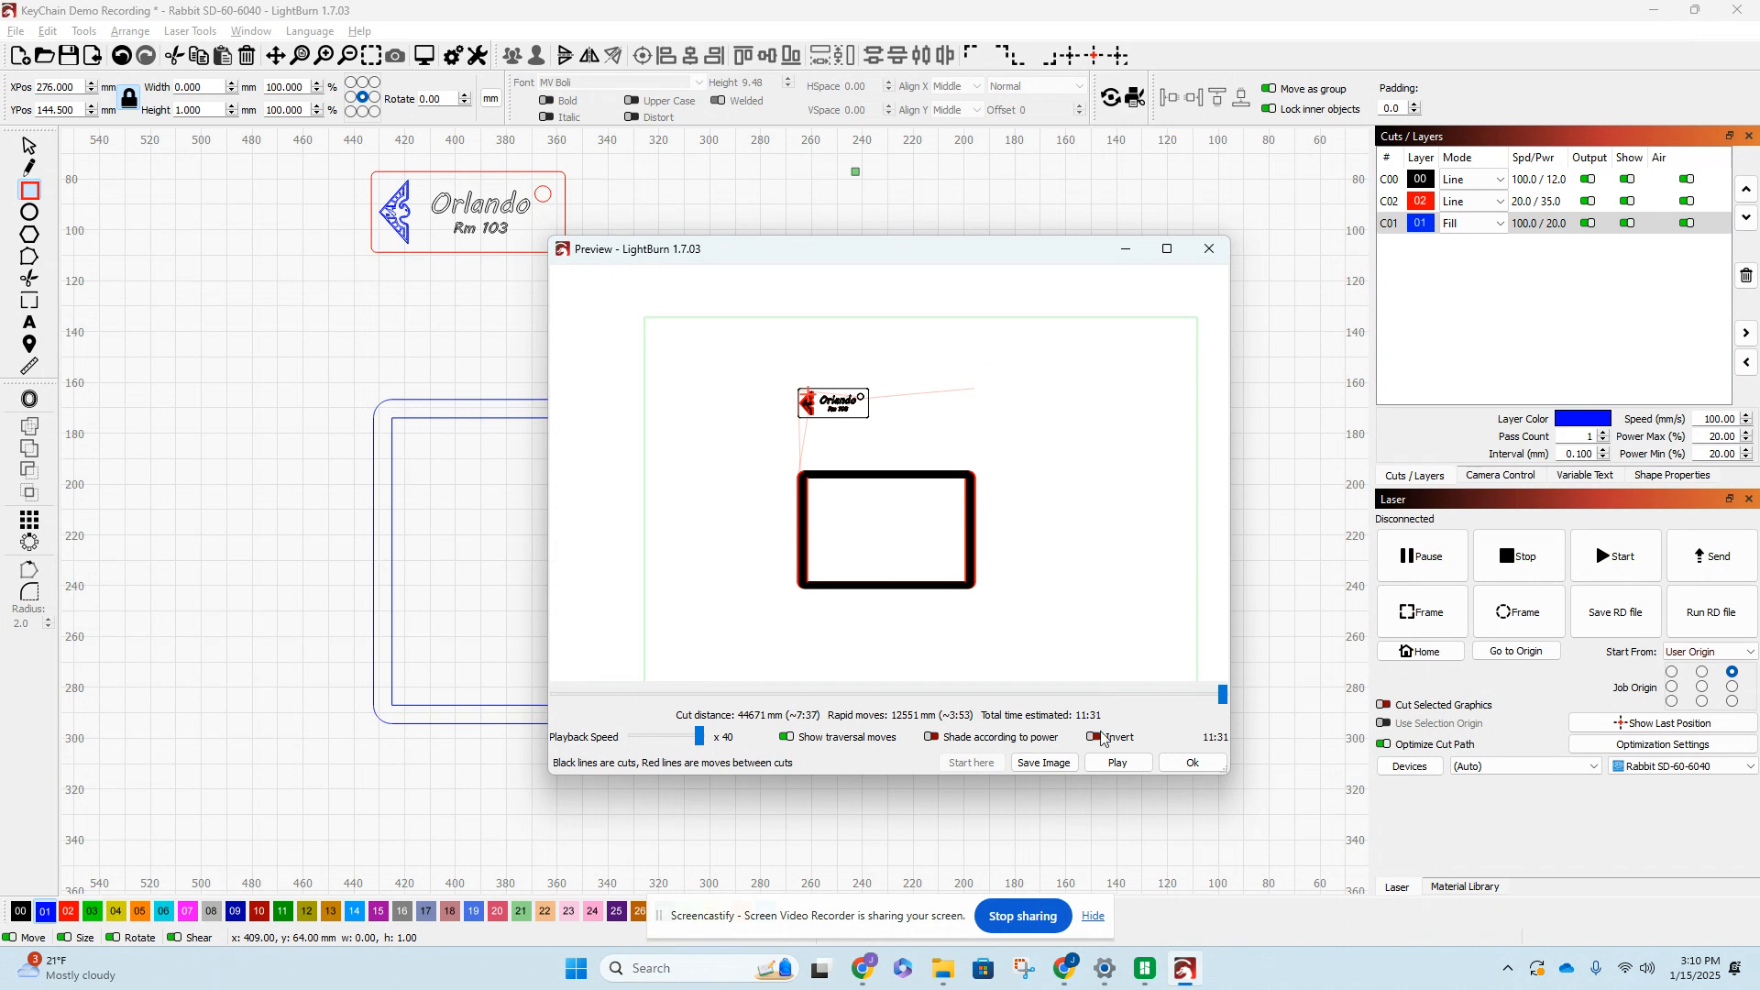
{"action": "left_click", "coordinate": [1192, 763]}
- Review the Flood Fill option in the advanced cut settings of the blue fill layer C01 and close the editor
{"action": "double_click", "coordinate": [1421, 225]}
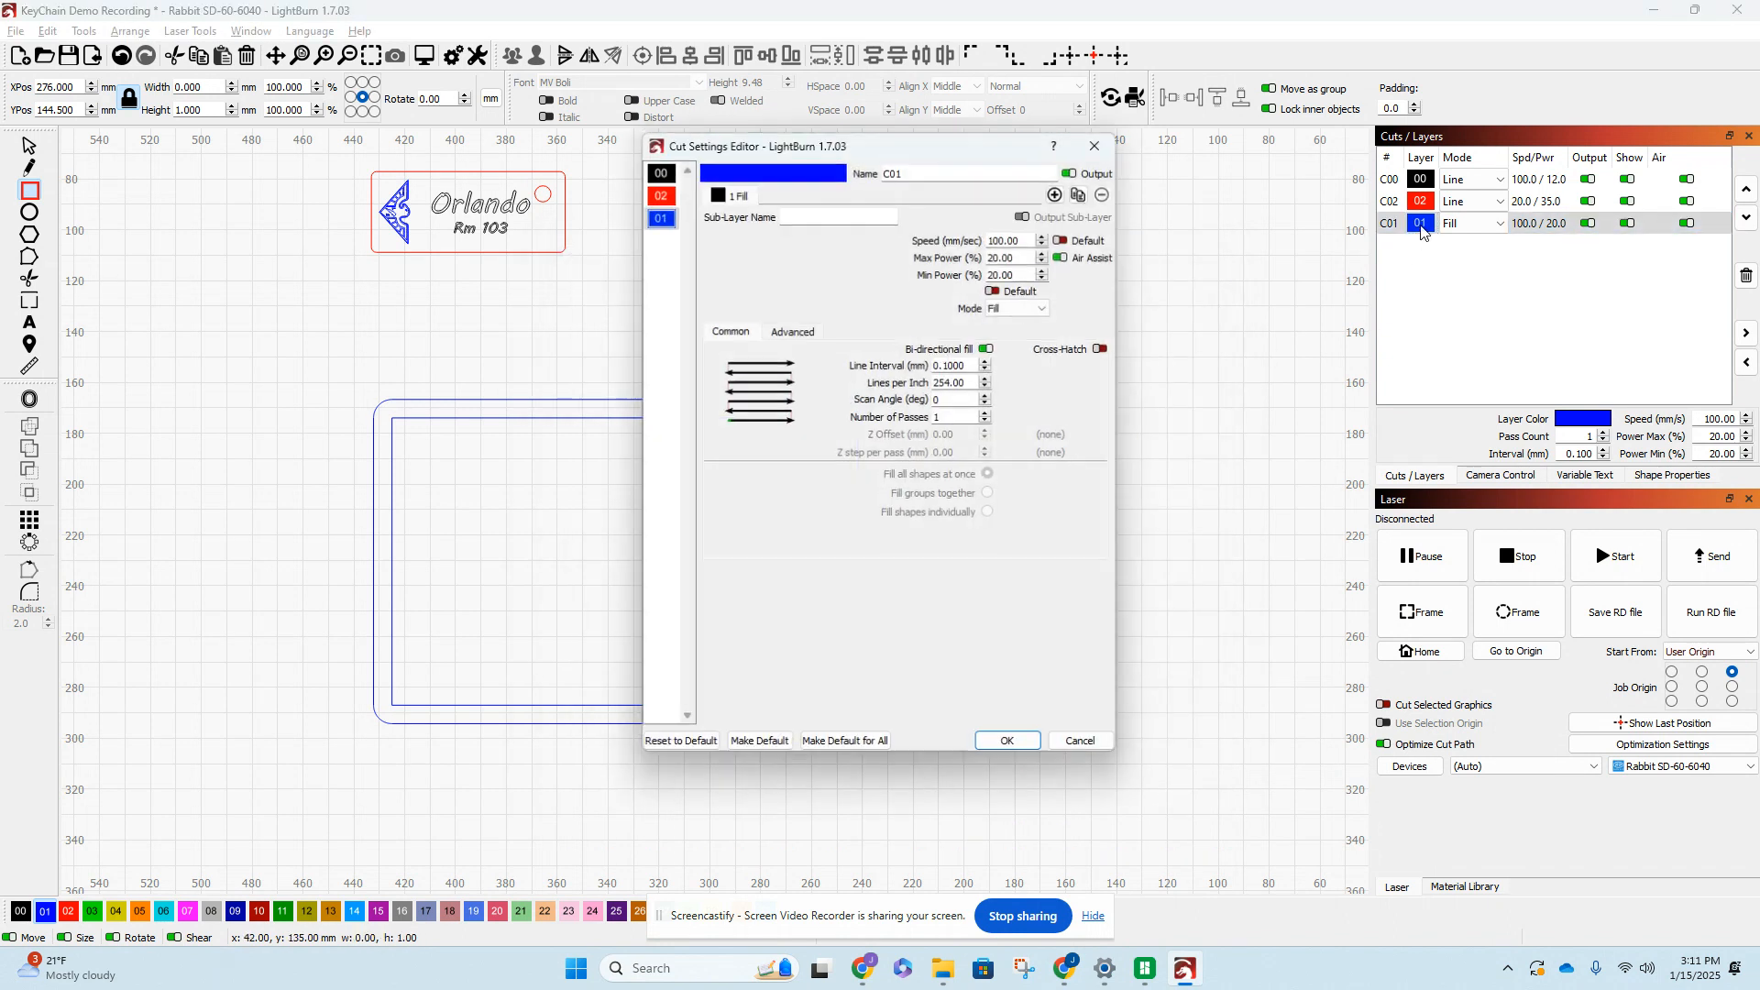
{"action": "left_click", "coordinate": [787, 338]}
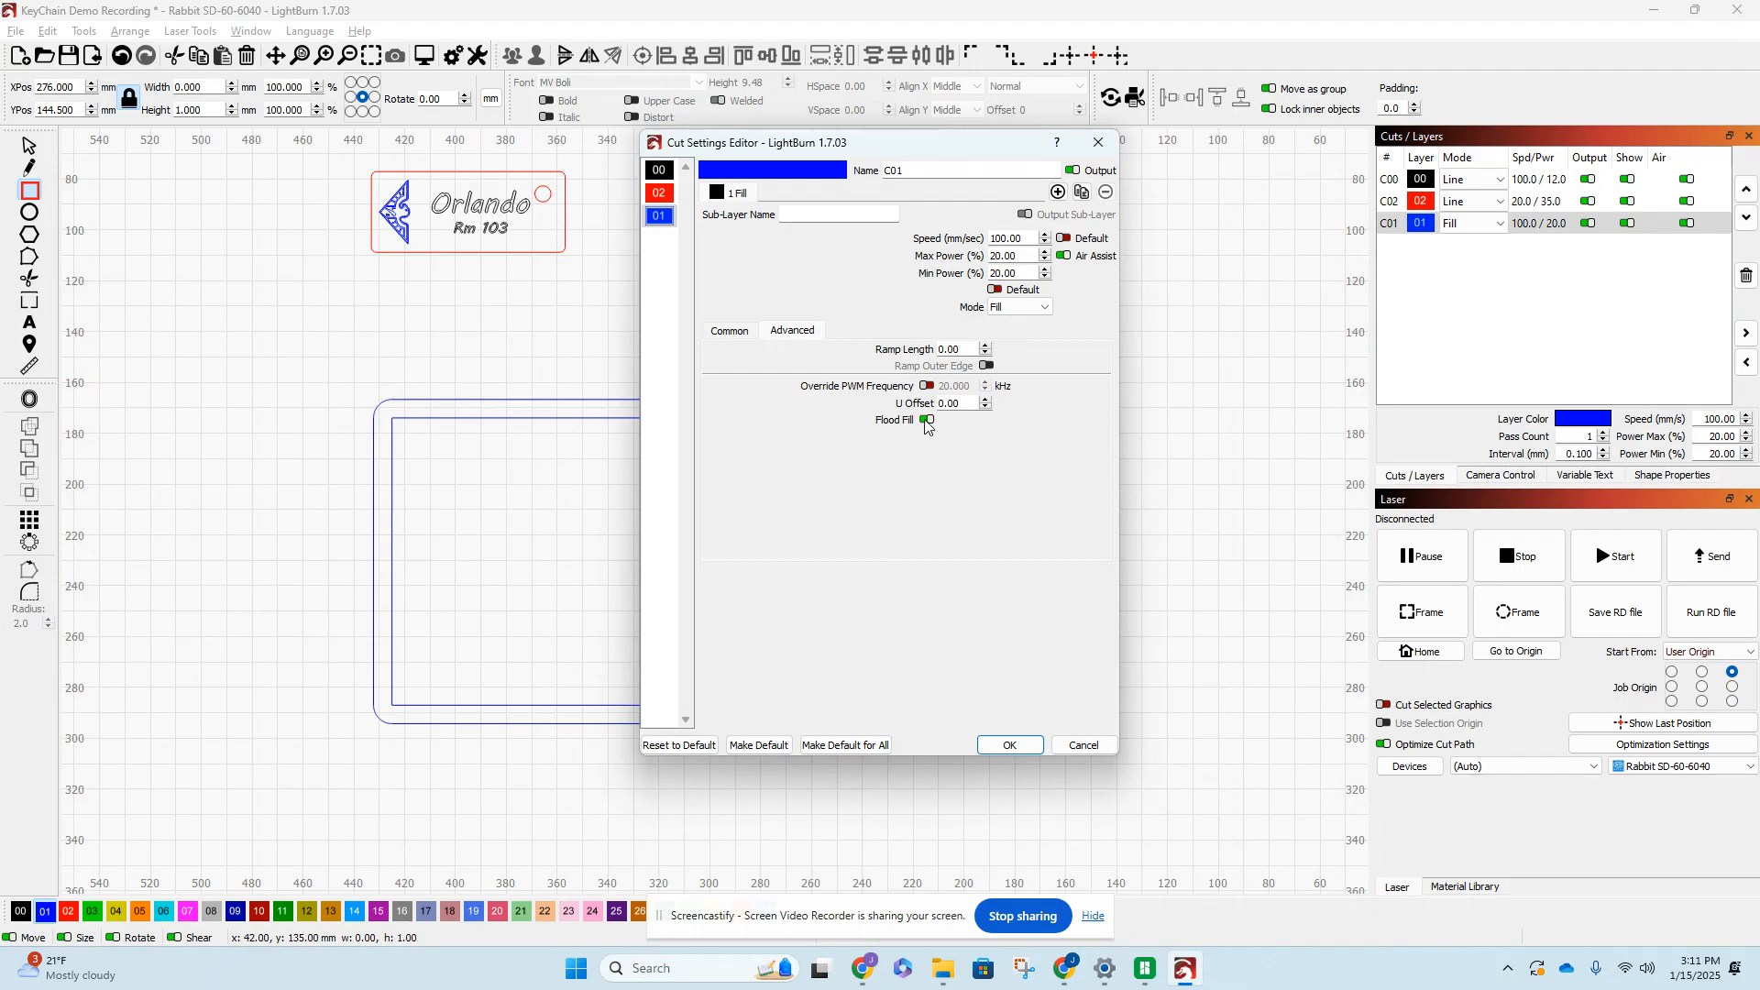
{"action": "left_click", "coordinate": [1009, 745]}
{"action": "scroll", "coordinate": [773, 379], "scroll_direction": "down", "scroll_amount": 2}
{"action": "left_click_drag", "start_coordinate": [424, 359], "coordinate": [1036, 743]}
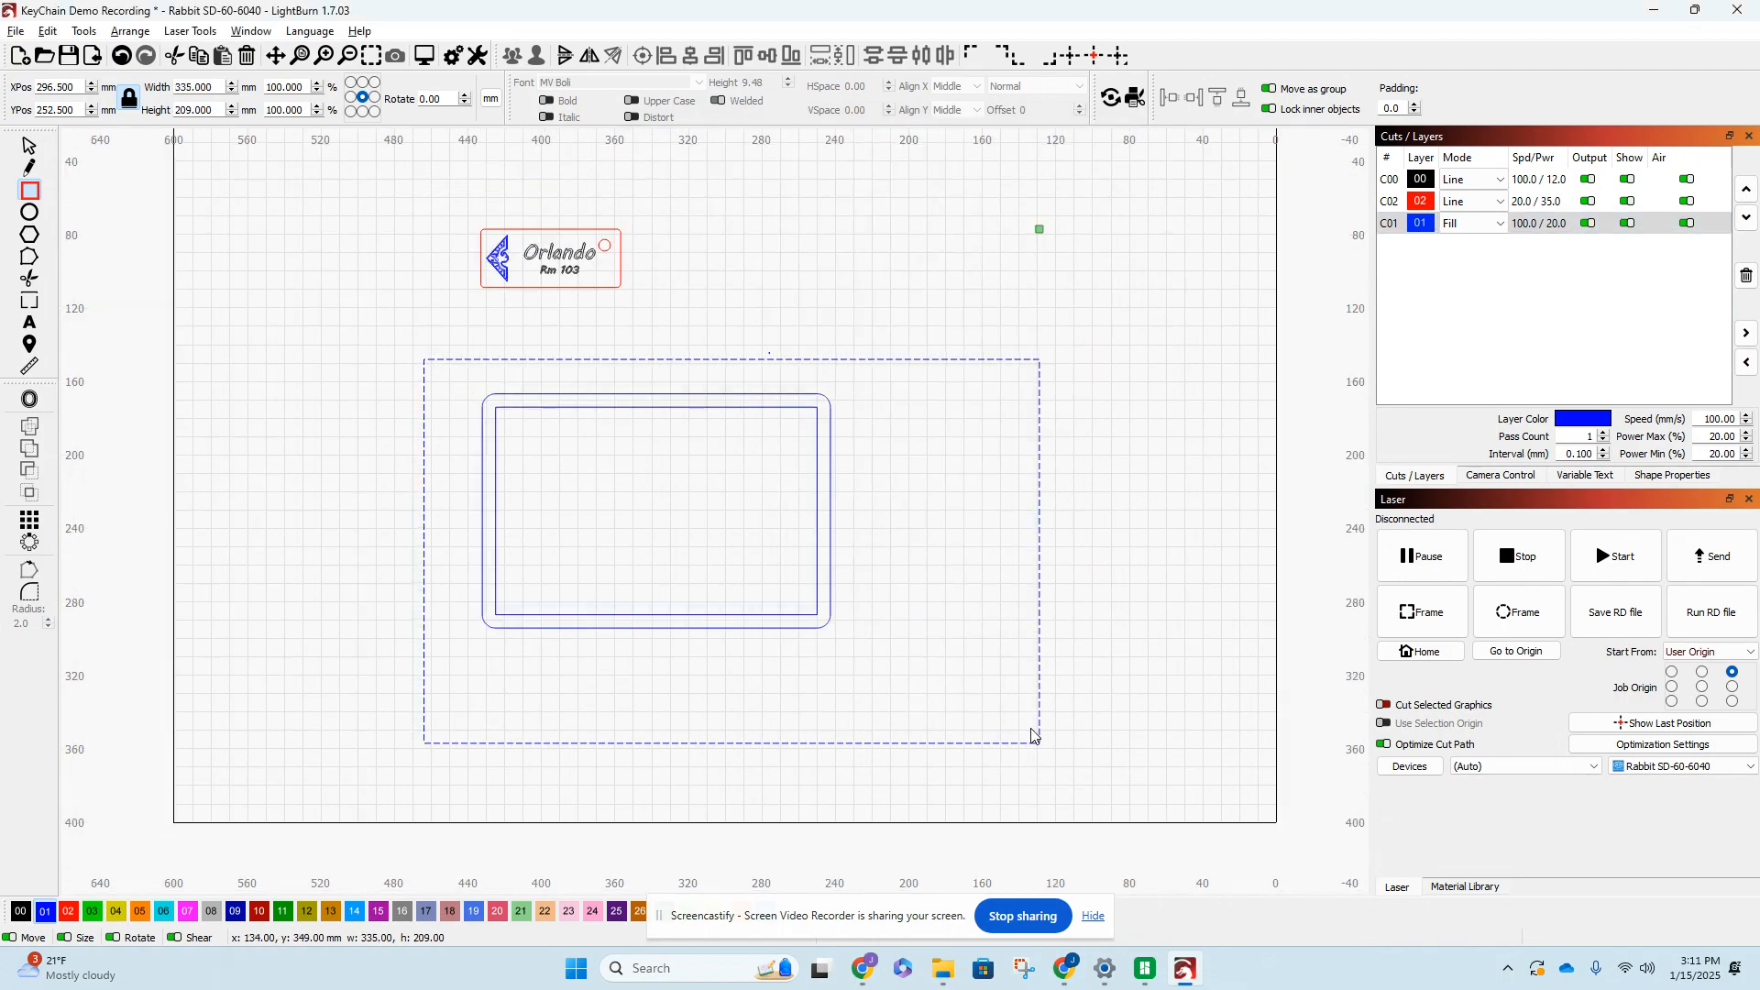
{"action": "key", "text": "Delete"}
{"action": "left_click_drag", "start_coordinate": [427, 346], "coordinate": [920, 705]}
{"action": "key", "text": "Delete"}
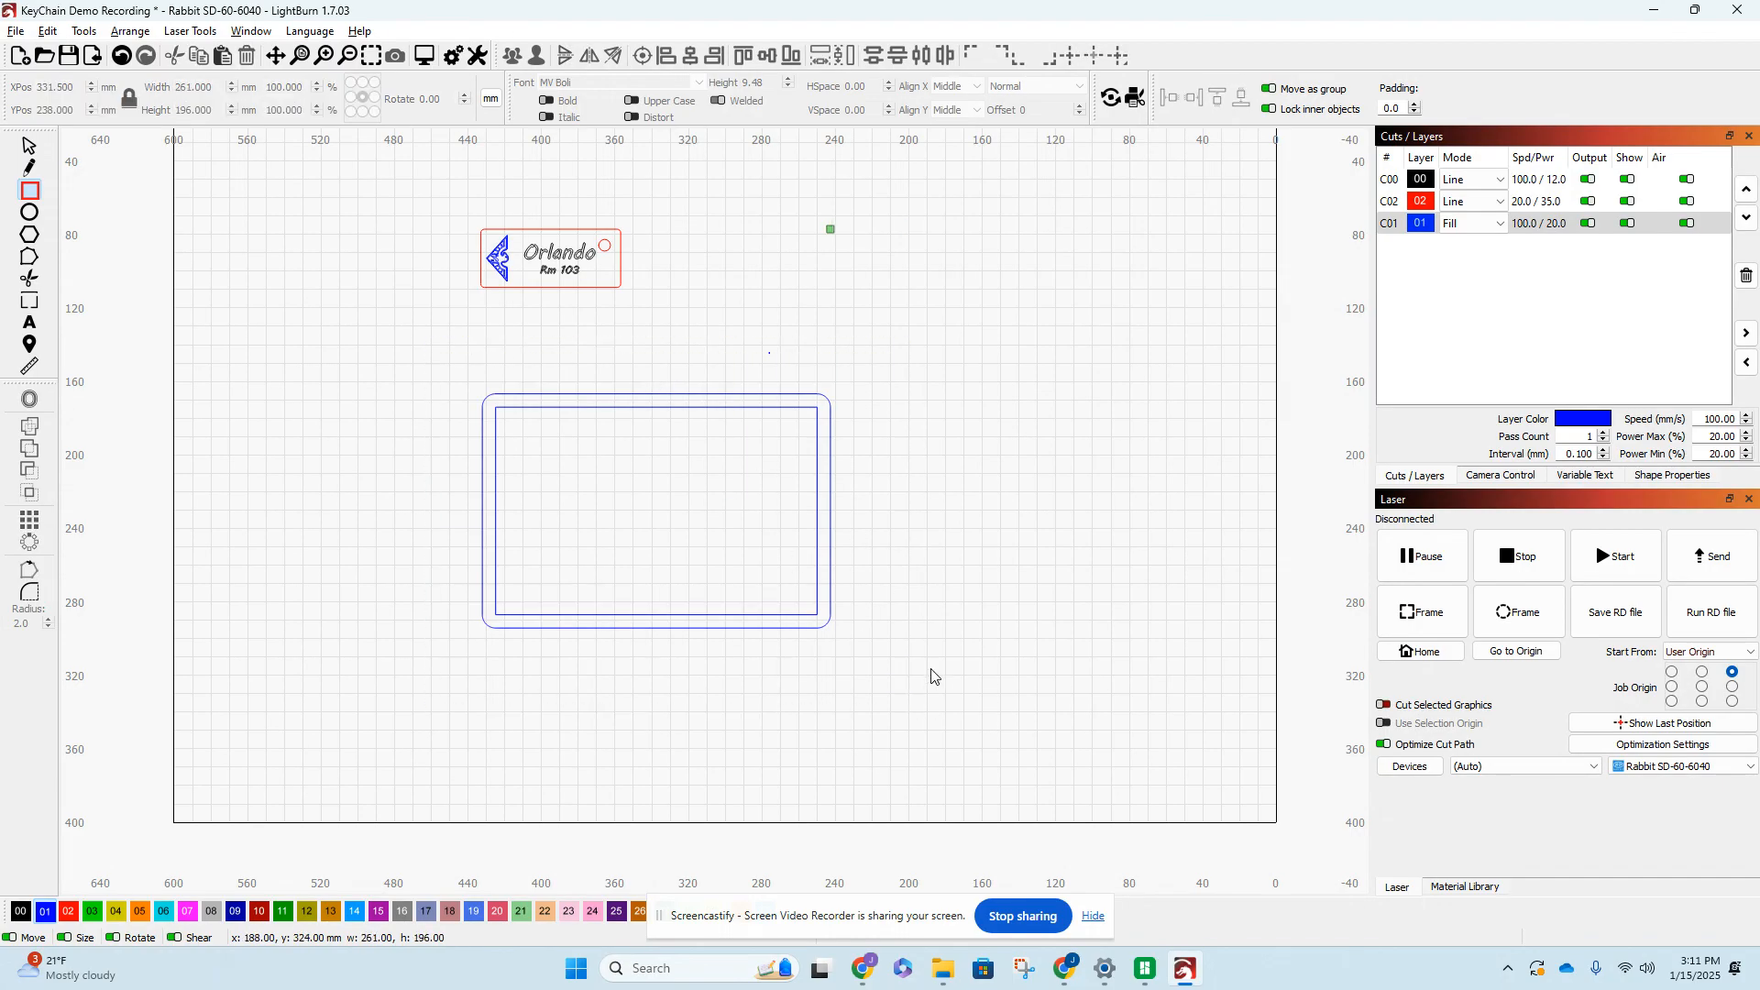
- Delete the two sample frame rectangles and the tiny stray shape below the key chain
{"action": "left_click", "coordinate": [28, 147]}
{"action": "left_click_drag", "start_coordinate": [344, 324], "coordinate": [891, 660]}
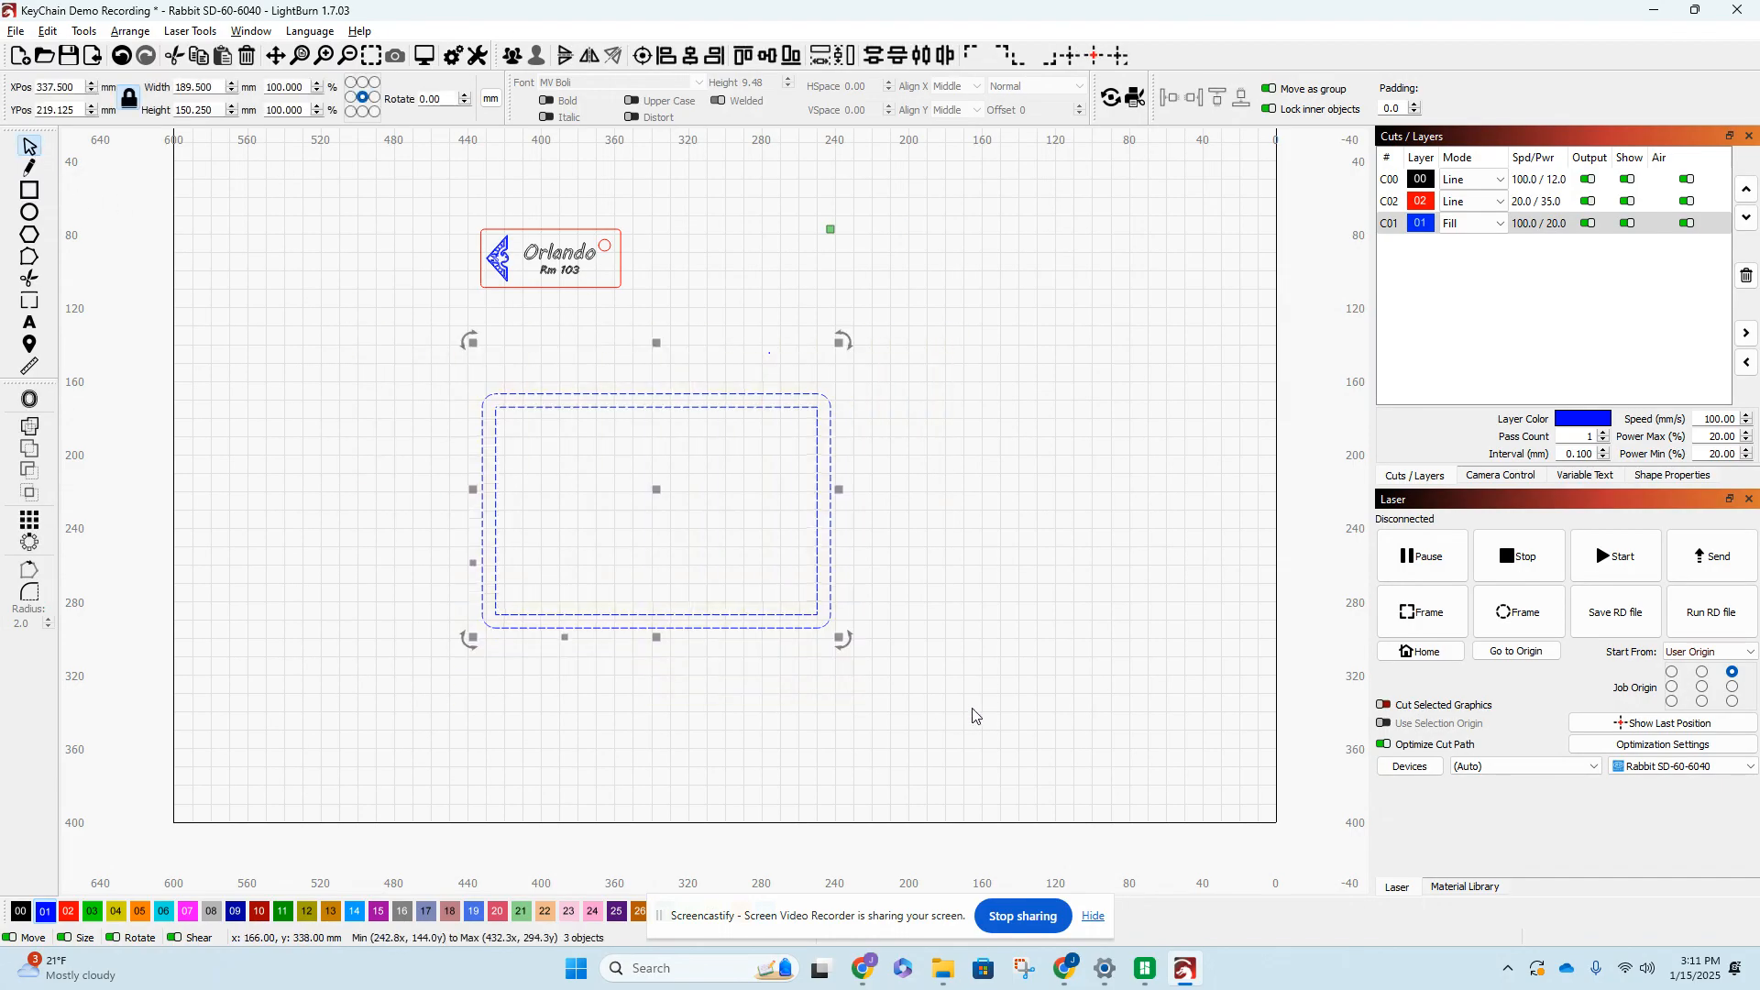
{"action": "key", "text": "Delete"}
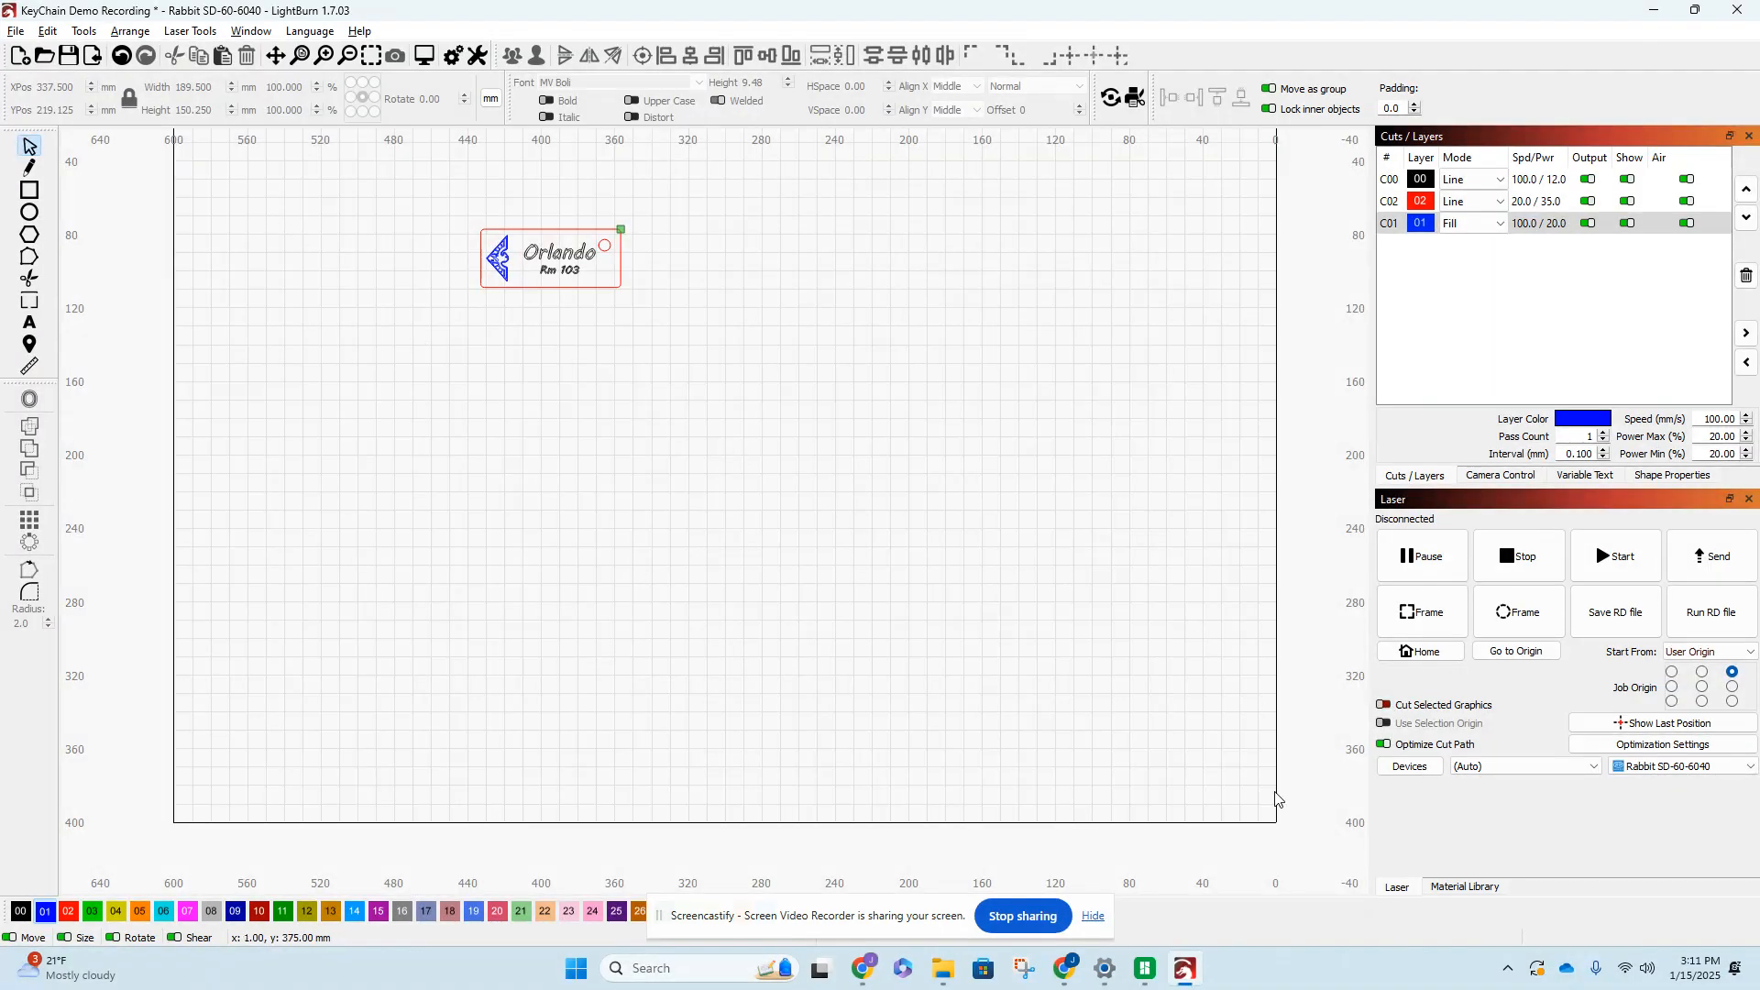